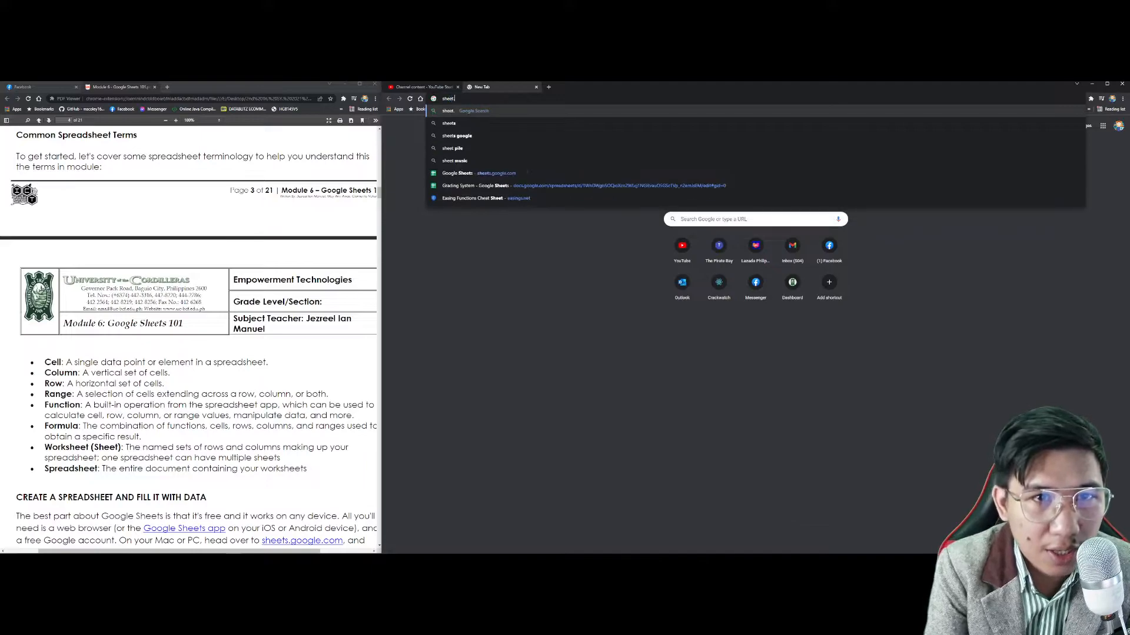
Step: Go to the Google Sheets home page at sheets.google.com
{"action": "key", "text": "Return"}
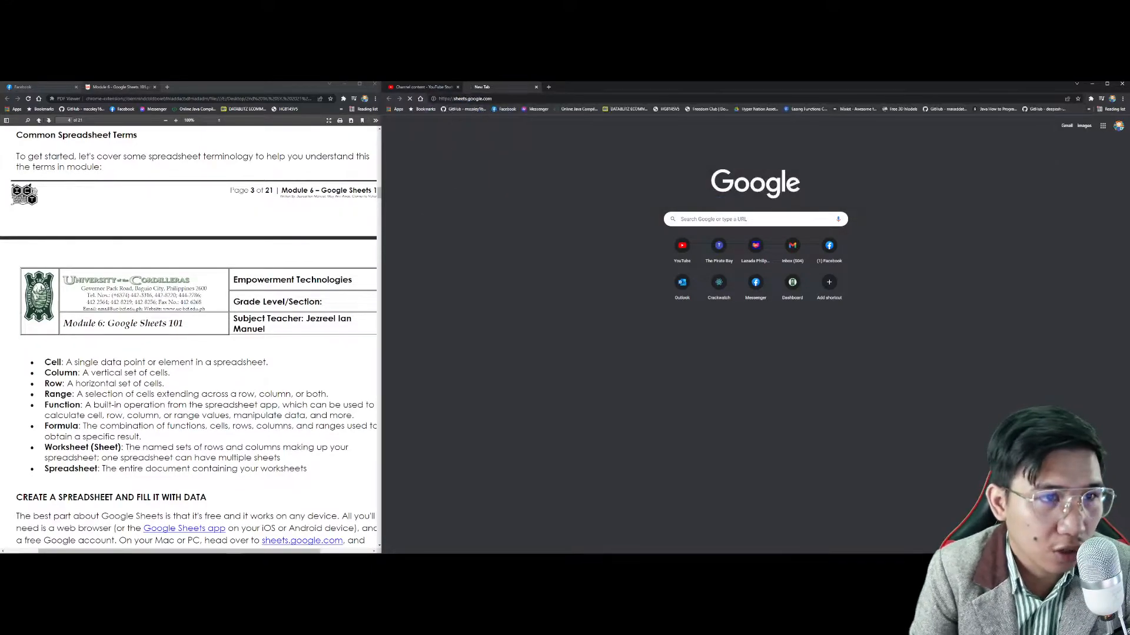
{"action": "scroll", "coordinate": [240, 181], "scroll_direction": "down", "scroll_amount": 1}
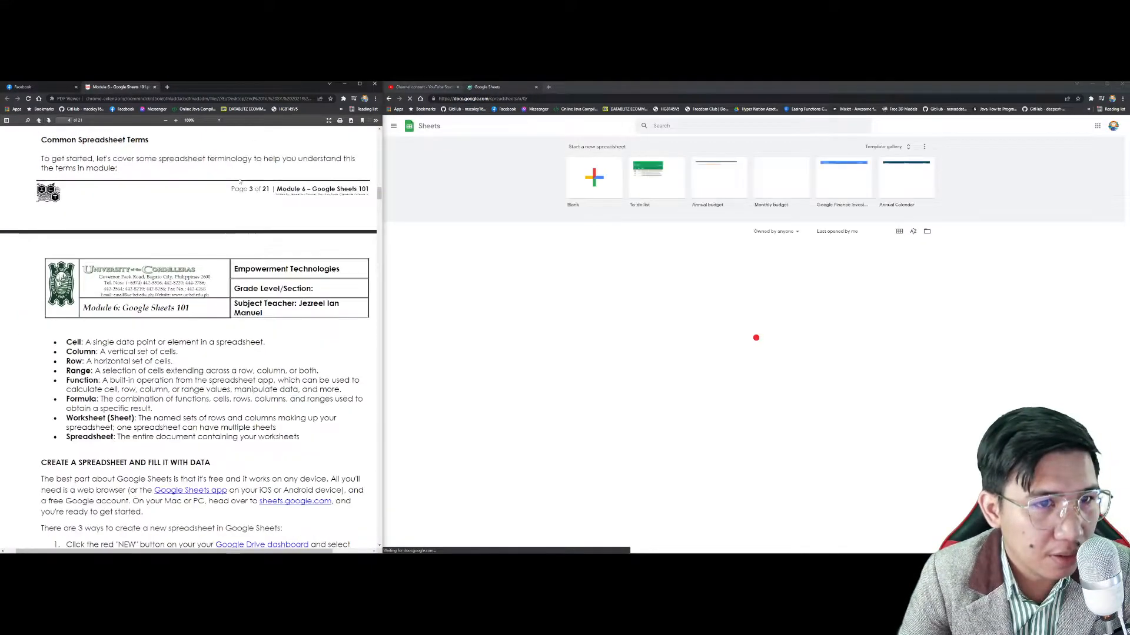
{"action": "scroll", "coordinate": [257, 275], "scroll_direction": "up", "scroll_amount": 1}
{"action": "middle_click", "coordinate": [257, 274]}
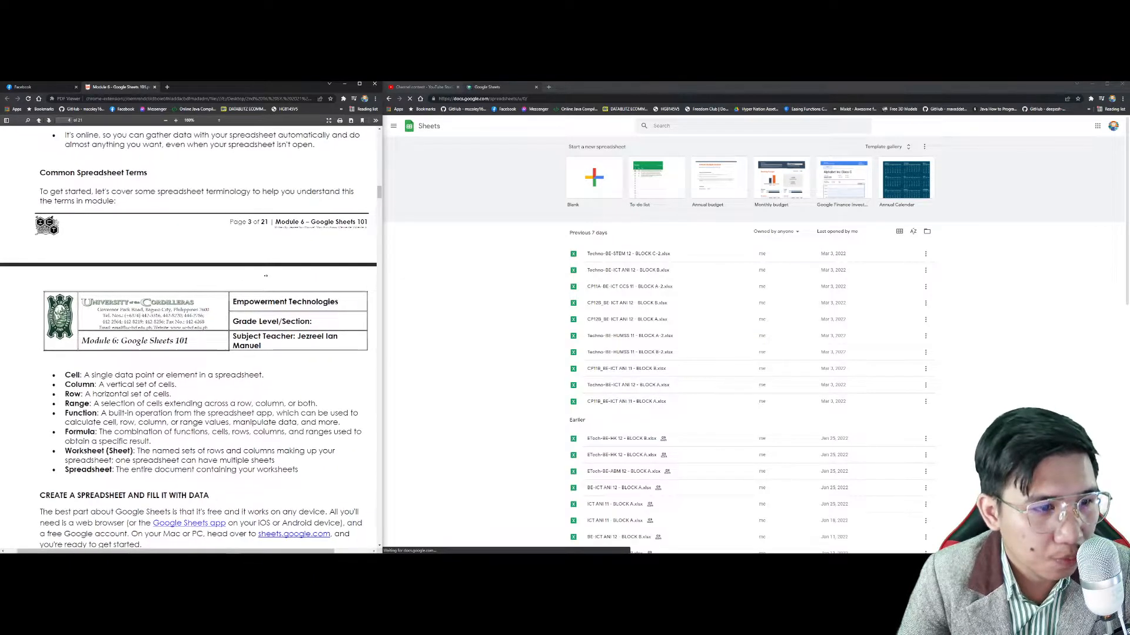
{"action": "middle_click", "coordinate": [270, 279]}
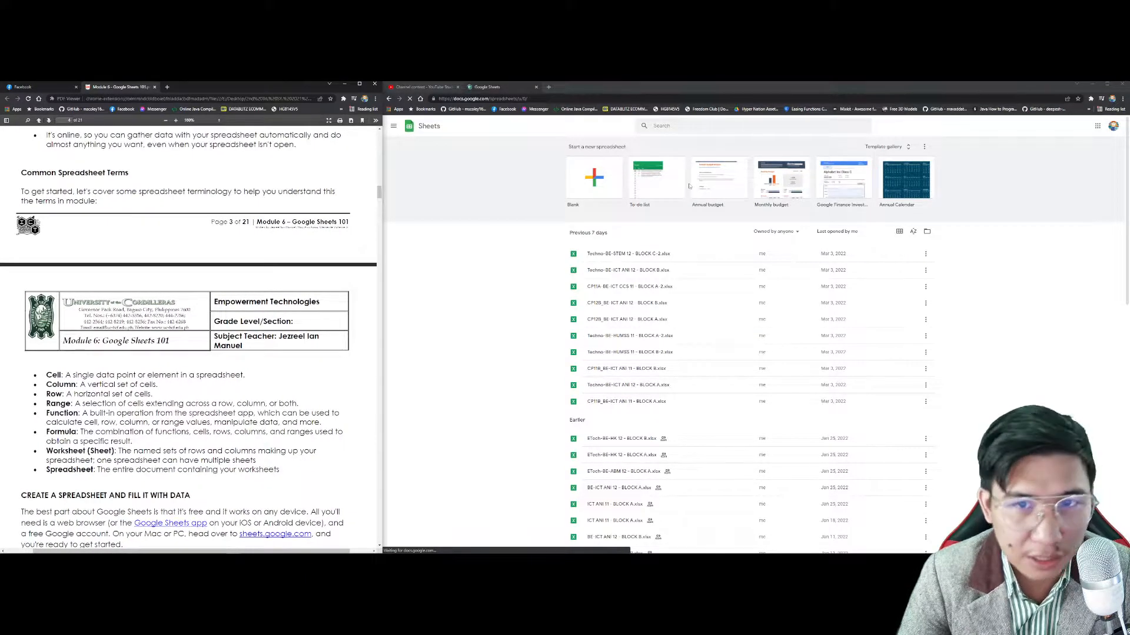
Step: Check the signed-in account menu, then start a spreadsheet from the Blank template
{"action": "left_click", "coordinate": [1113, 125]}
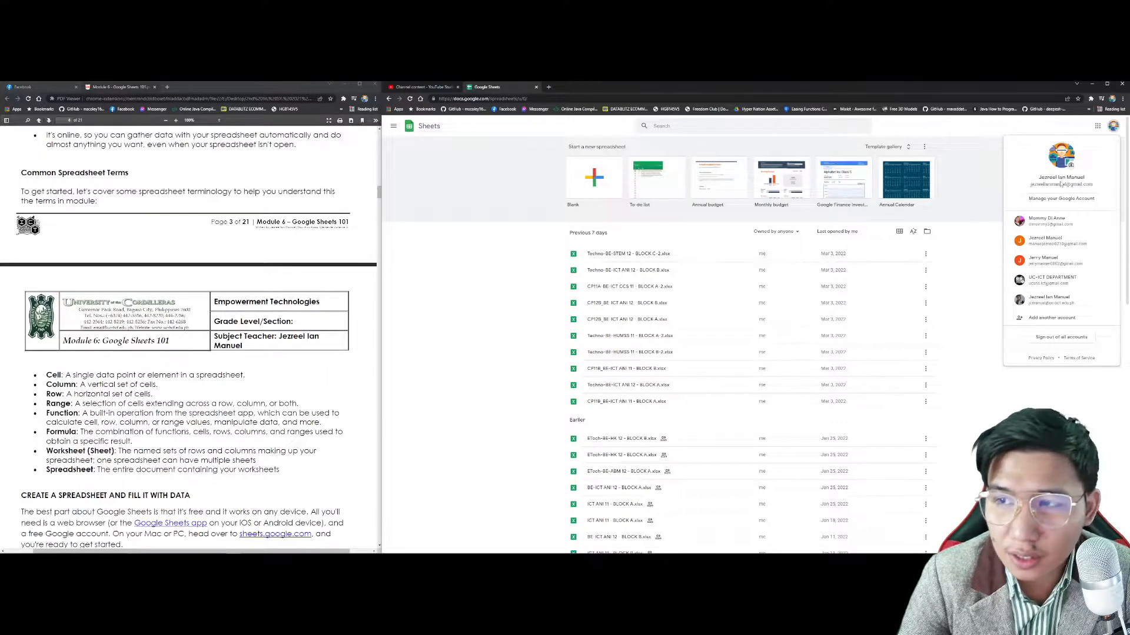
{"action": "left_click_drag", "start_coordinate": [1038, 176], "coordinate": [1087, 186]}
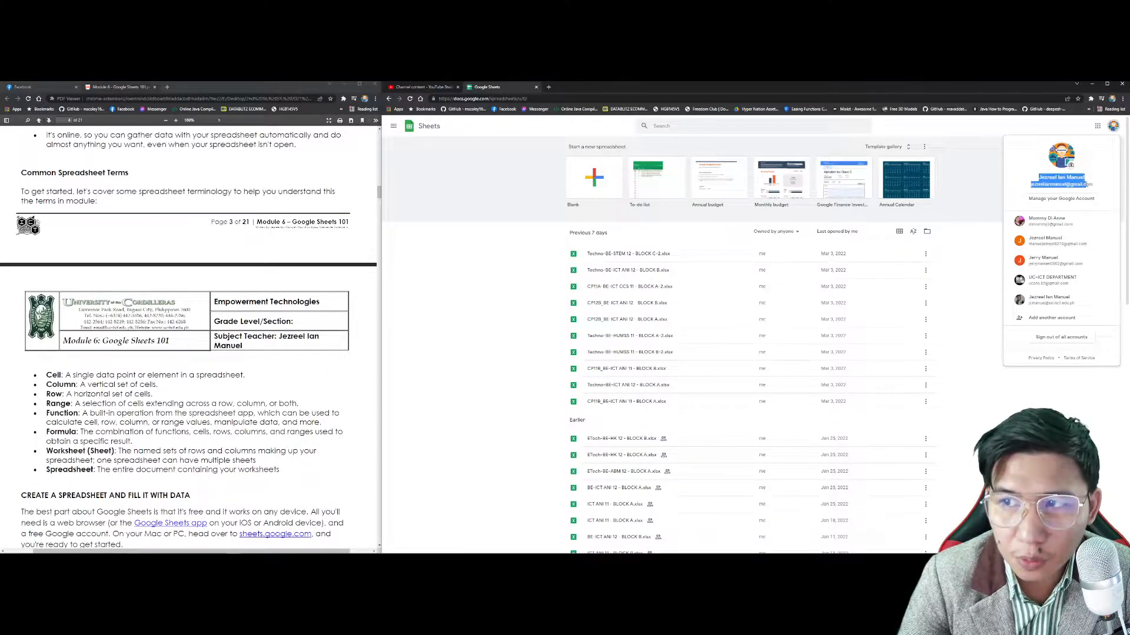
{"action": "left_click", "coordinate": [954, 353]}
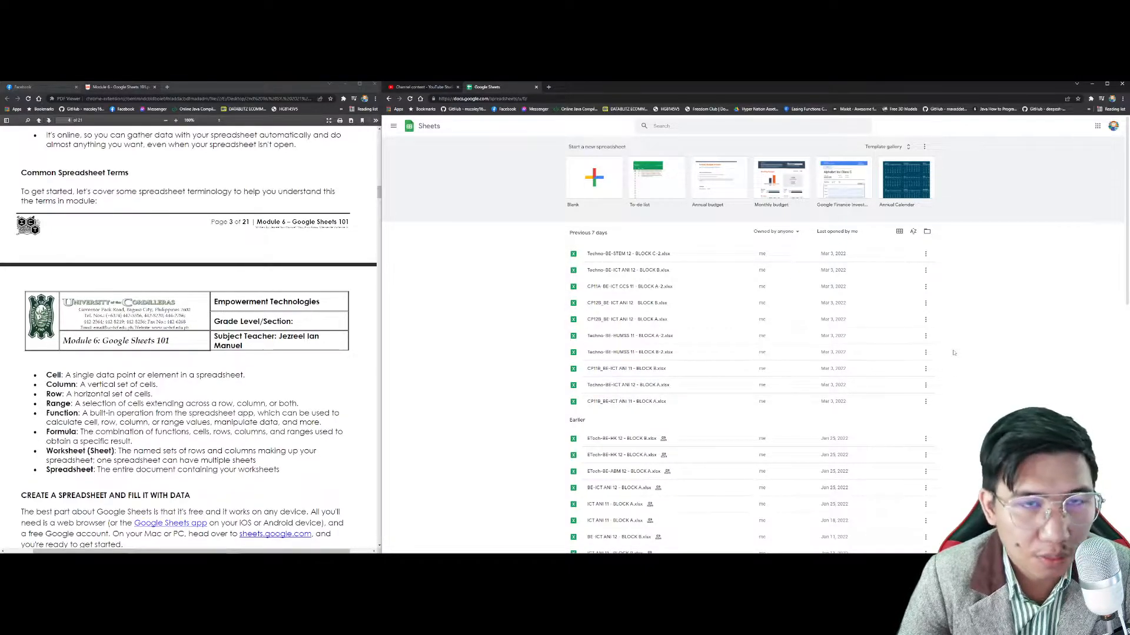
{"action": "left_click", "coordinate": [590, 193]}
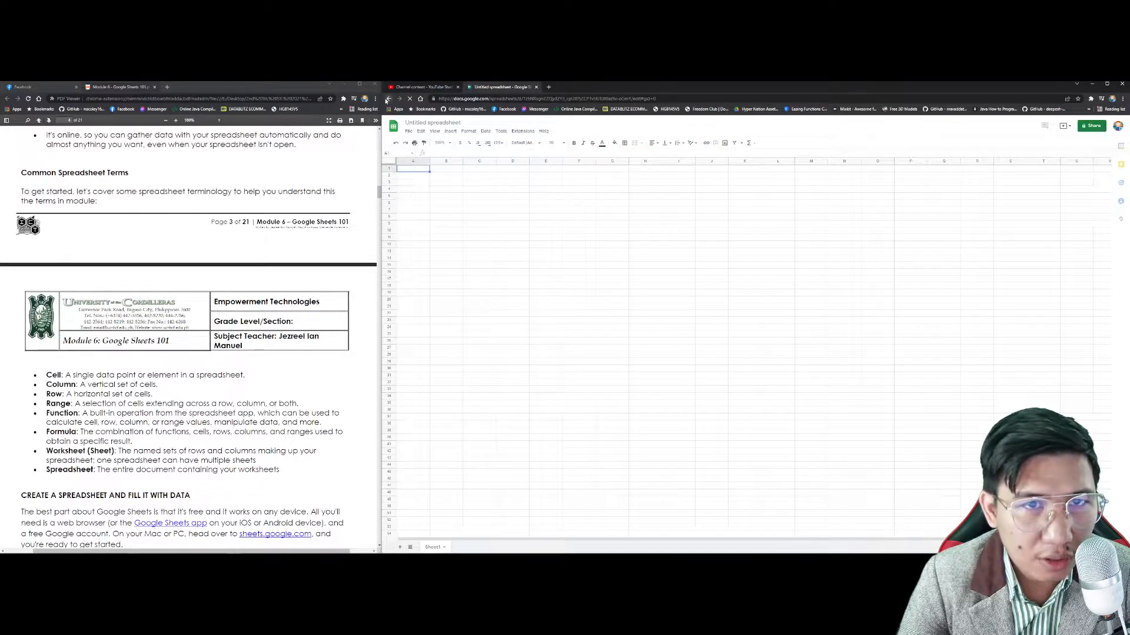
Step: Return to the Sheets home, create another blank spreadsheet and keep the title Untitled spreadsheet
{"action": "left_click", "coordinate": [389, 99]}
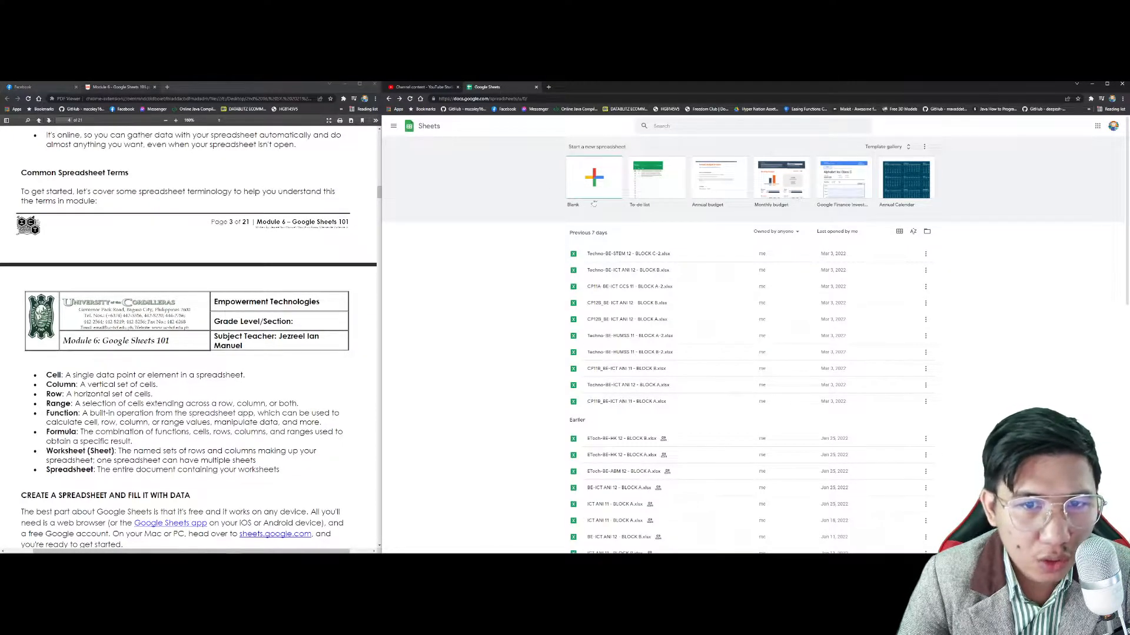
{"action": "left_click", "coordinate": [601, 171]}
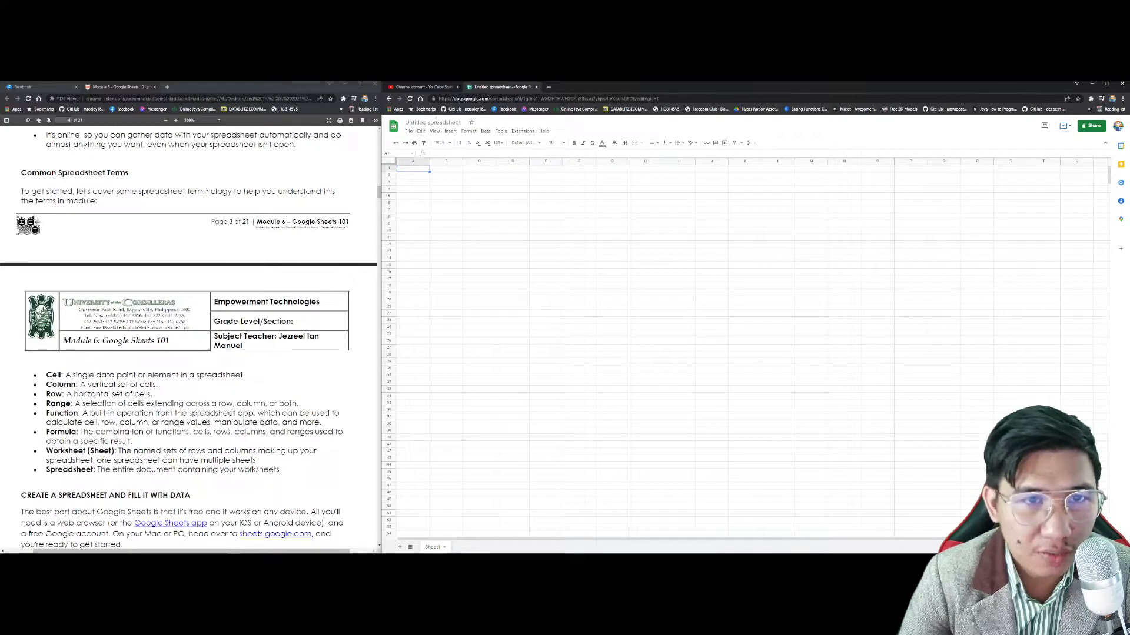
{"action": "left_click", "coordinate": [436, 122]}
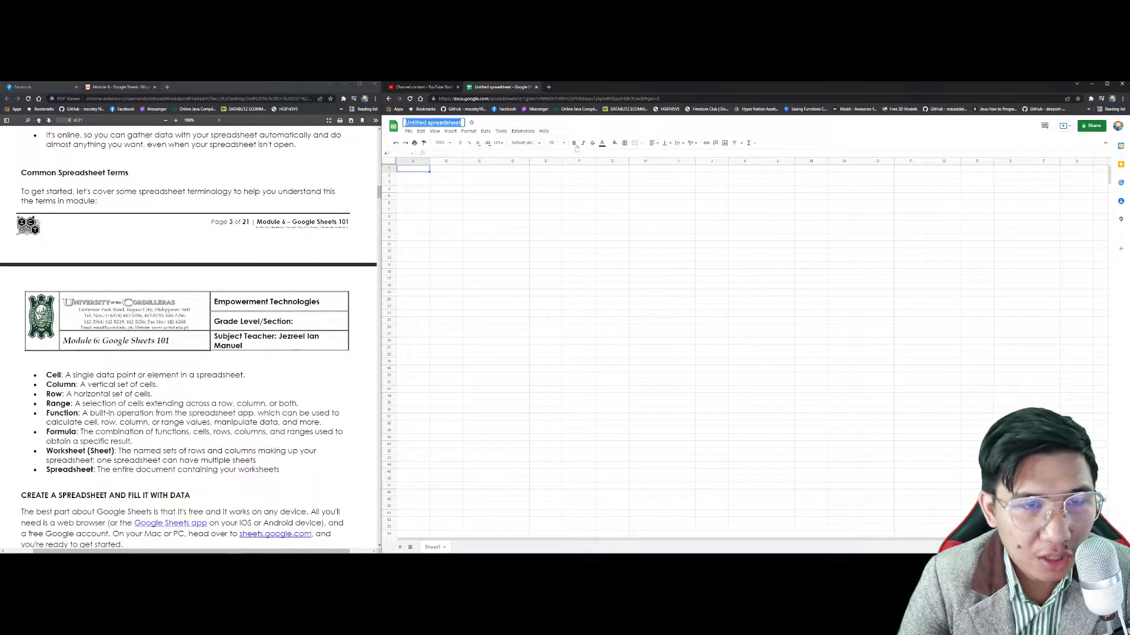
{"action": "left_click", "coordinate": [631, 128]}
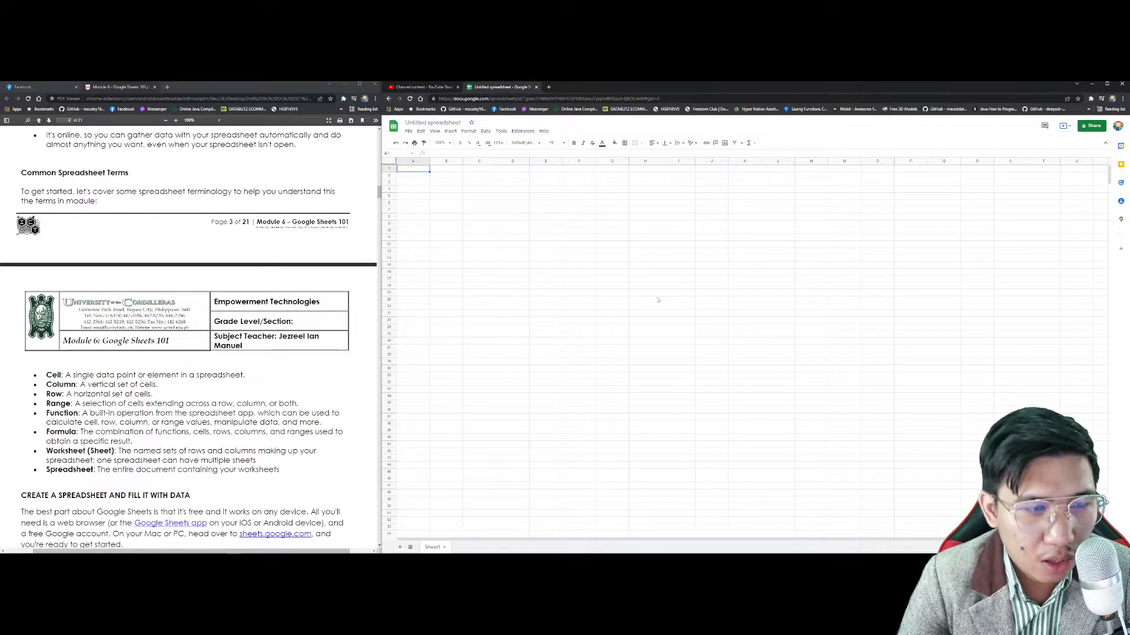
Step: Highlight the Cell definition in the module notes, then come back to the spreadsheet
{"action": "left_click_drag", "start_coordinate": [46, 377], "coordinate": [247, 375]}
{"action": "left_click", "coordinate": [247, 374]}
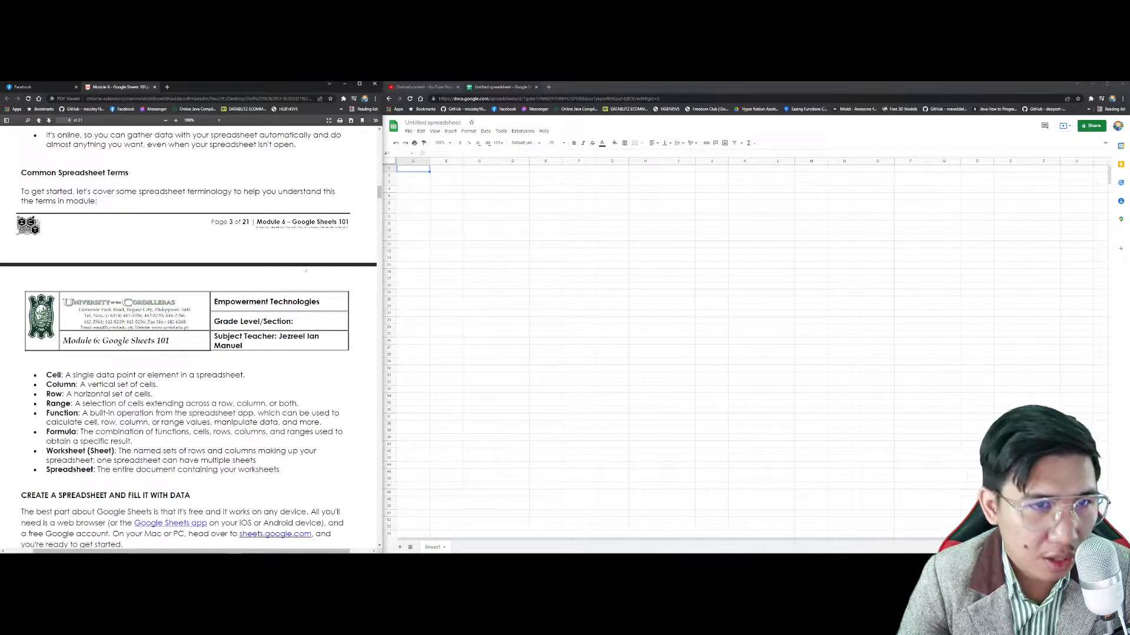
{"action": "left_click", "coordinate": [411, 171]}
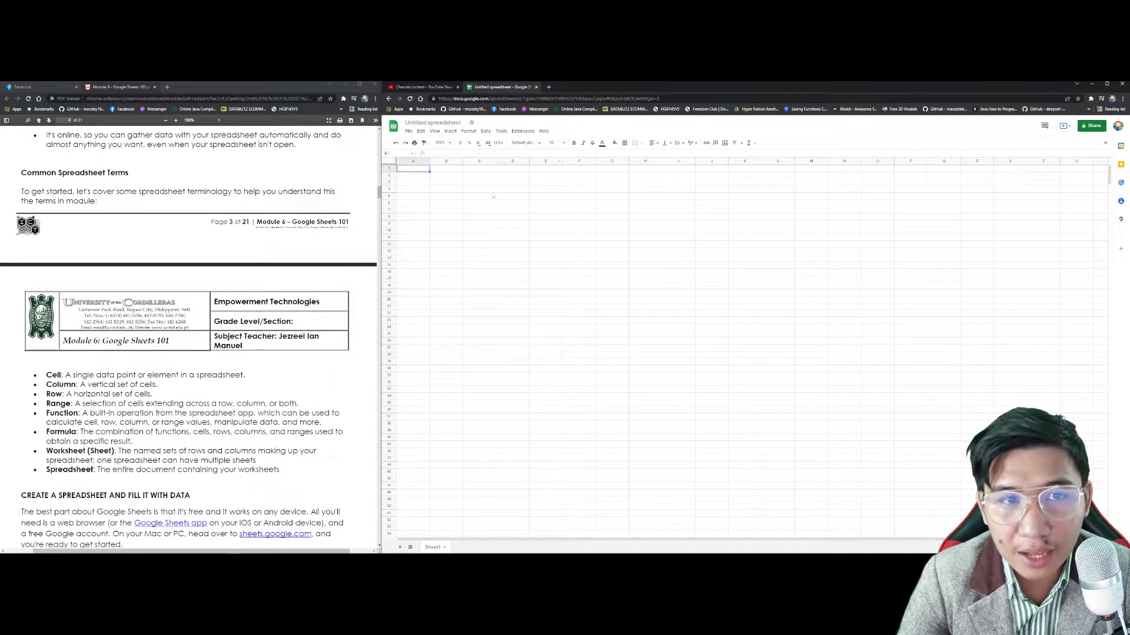
Step: Zoom the sheet to 200%, select cell A1, then read the Range definition in the module
{"action": "left_click", "coordinate": [445, 144]}
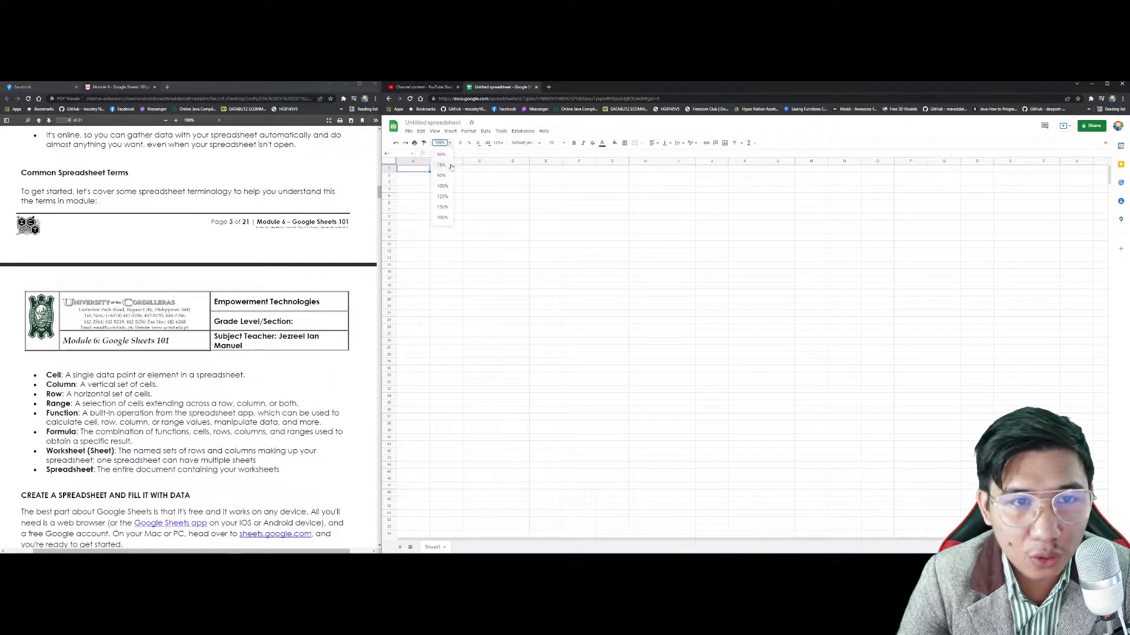
{"action": "left_click", "coordinate": [445, 218]}
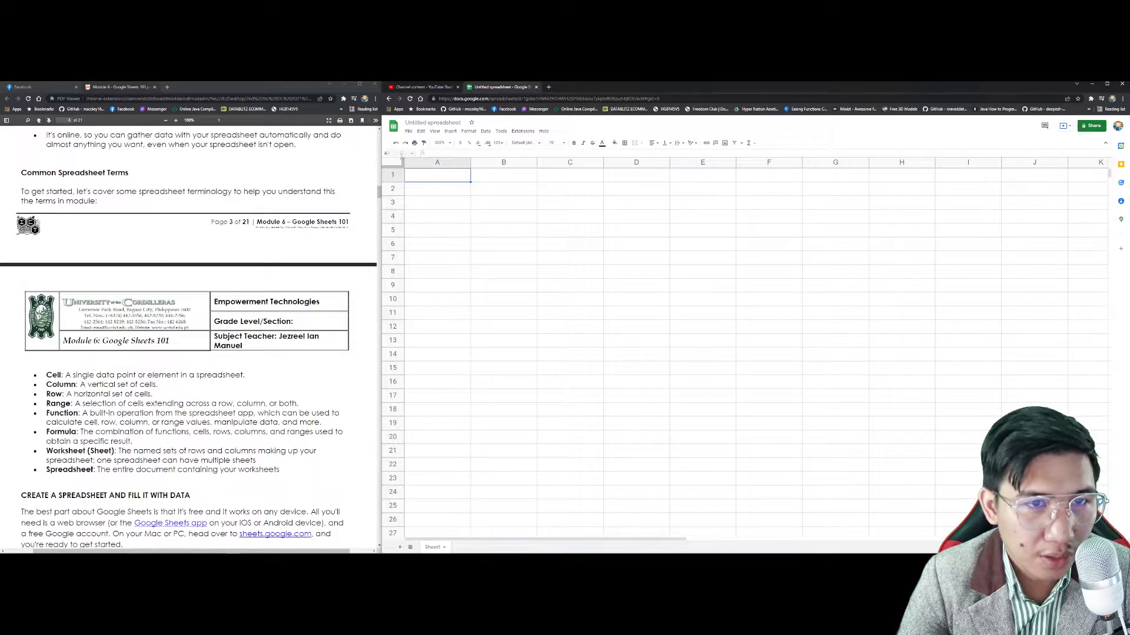
{"action": "left_click", "coordinate": [825, 318]}
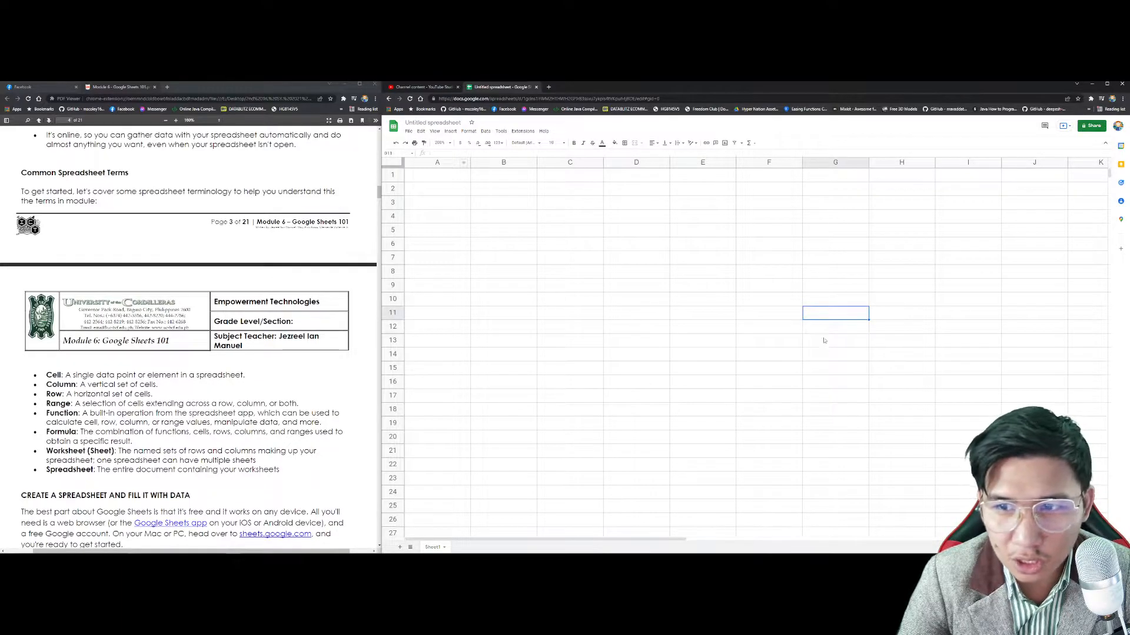
{"action": "left_click", "coordinate": [432, 180]}
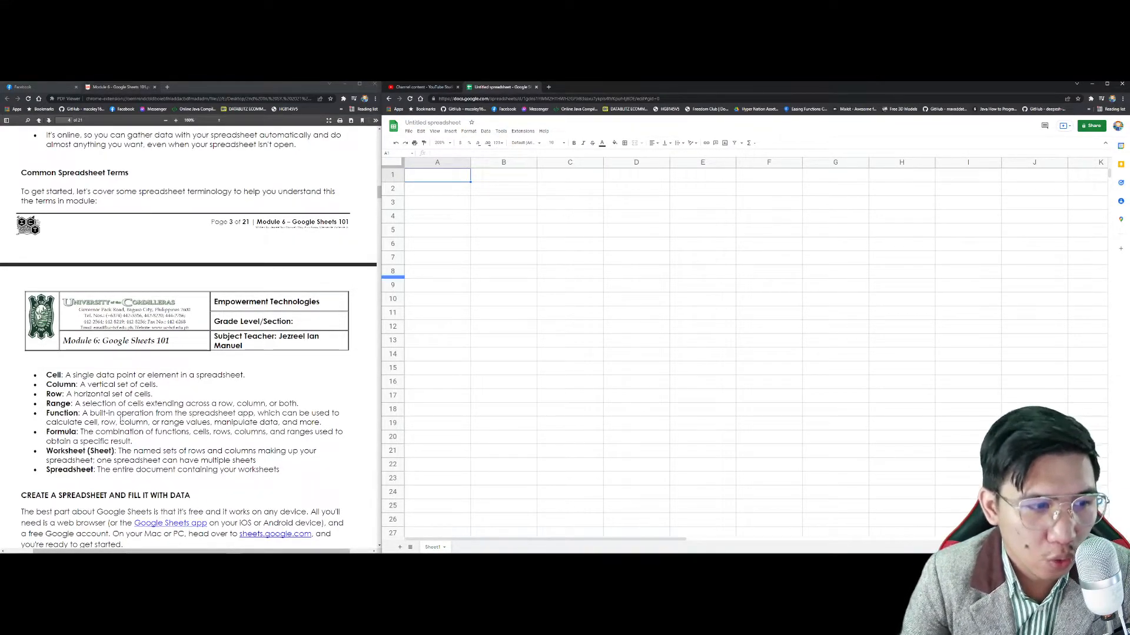
{"action": "left_click", "coordinate": [47, 385]}
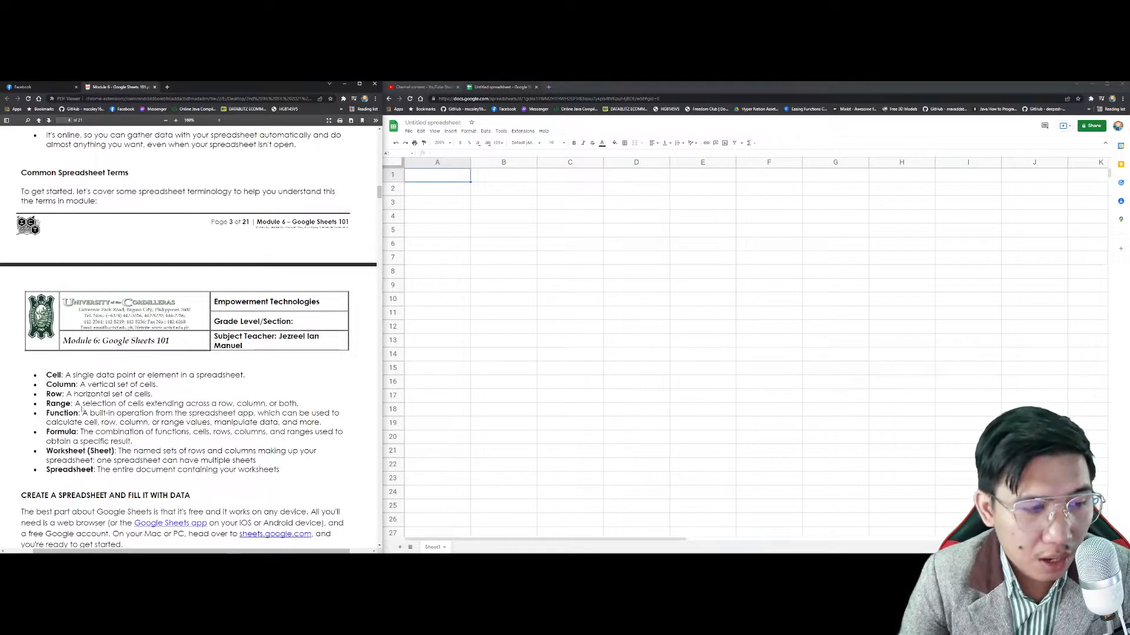
{"action": "left_click_drag", "start_coordinate": [76, 403], "coordinate": [281, 410]}
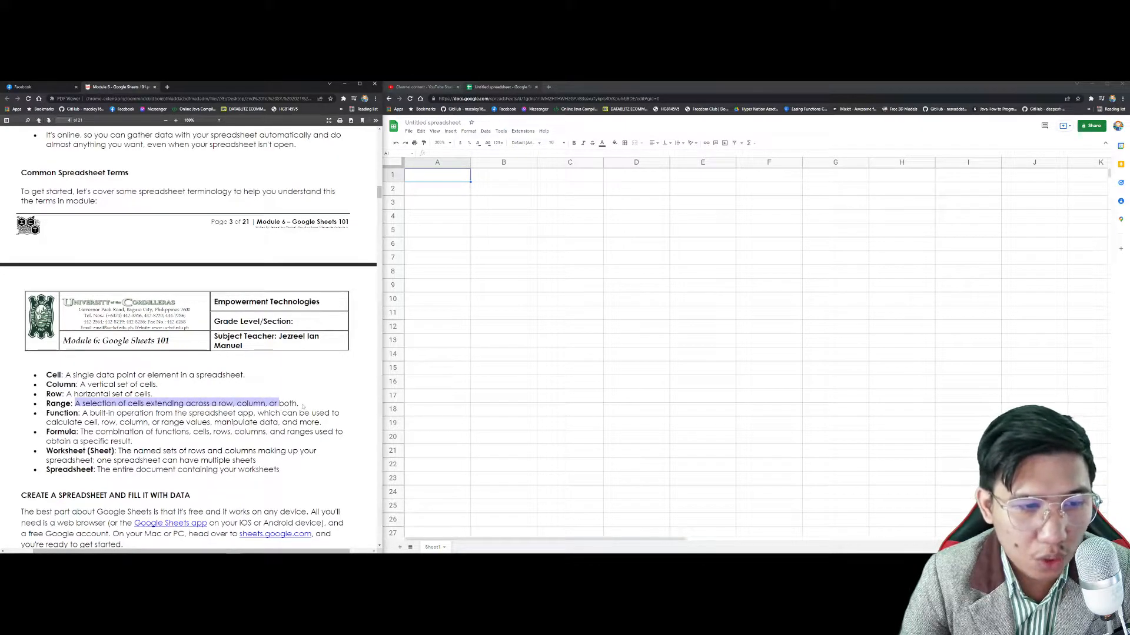
{"action": "left_click", "coordinate": [302, 407]}
{"action": "left_click", "coordinate": [504, 251]}
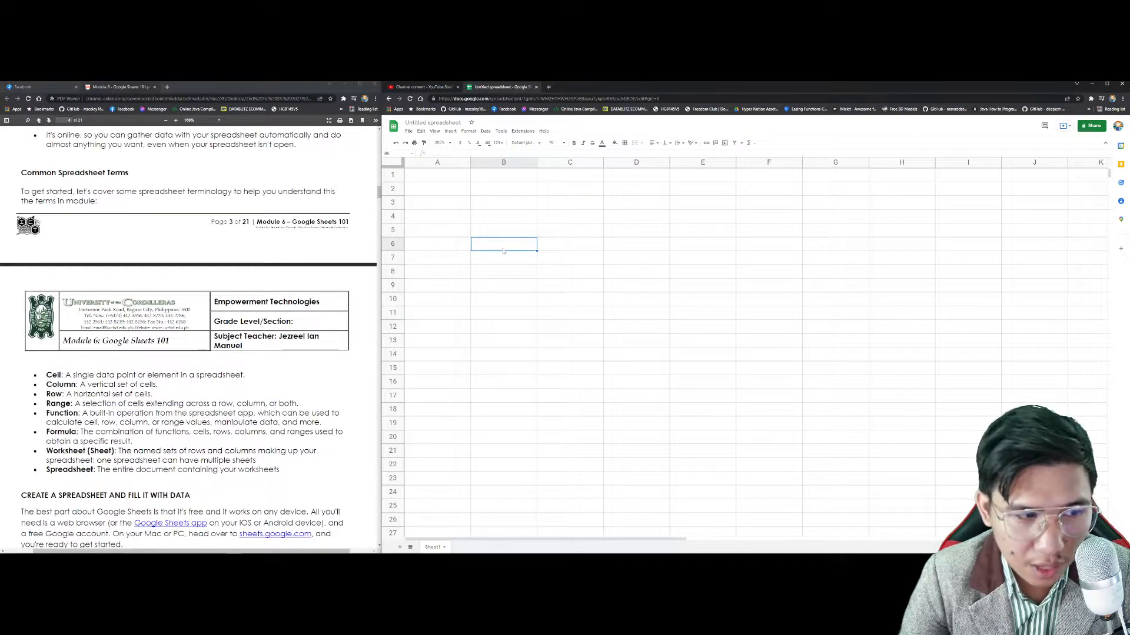
{"action": "left_click_drag", "start_coordinate": [516, 251], "coordinate": [524, 389]}
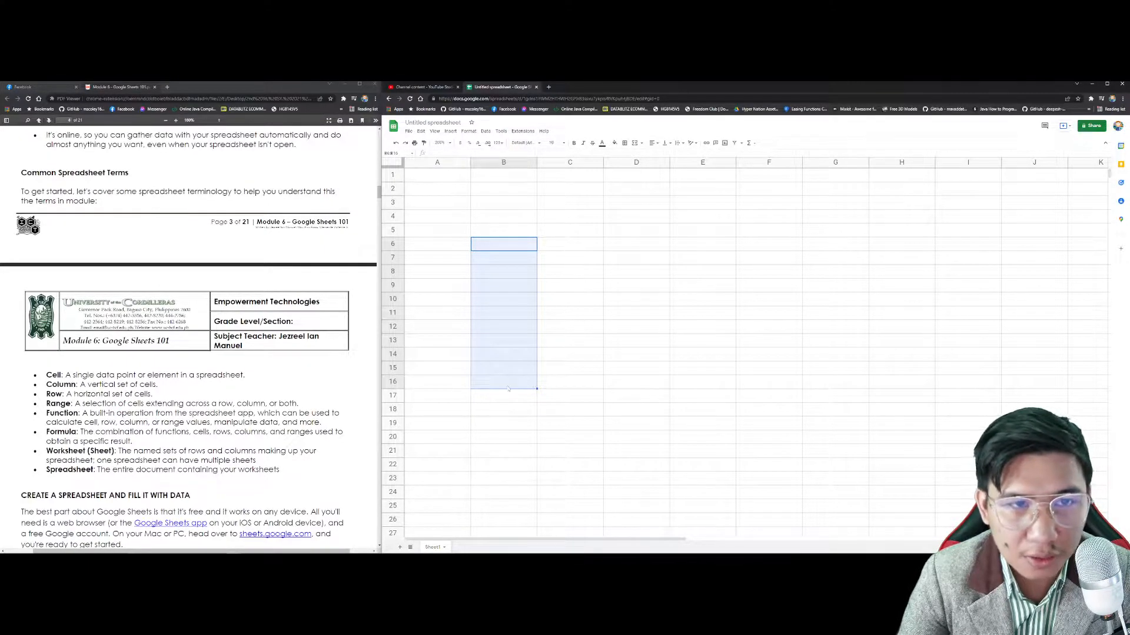
{"action": "left_click", "coordinate": [393, 153]}
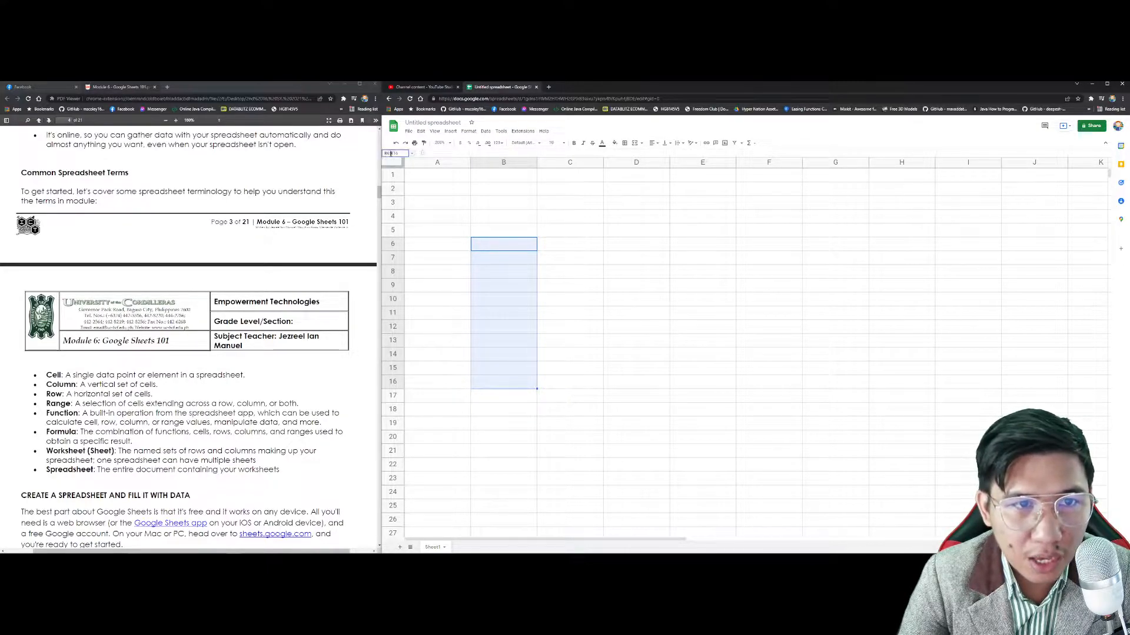
{"action": "left_click", "coordinate": [389, 154]}
{"action": "triple_click", "coordinate": [391, 153]}
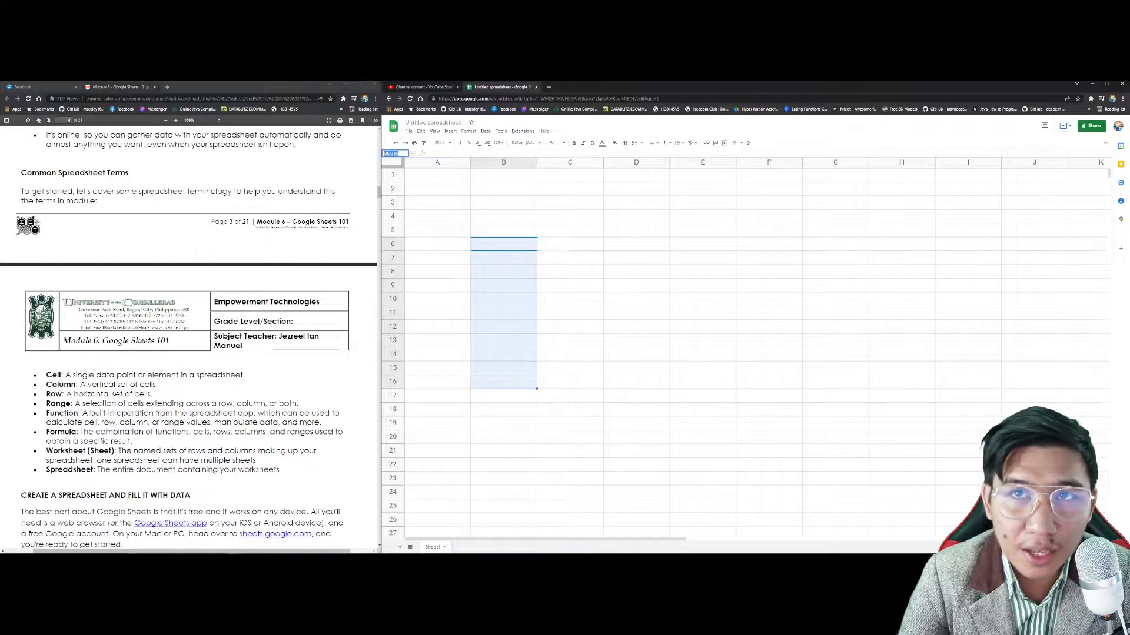
{"action": "left_click", "coordinate": [407, 154]}
{"action": "left_click", "coordinate": [500, 232]}
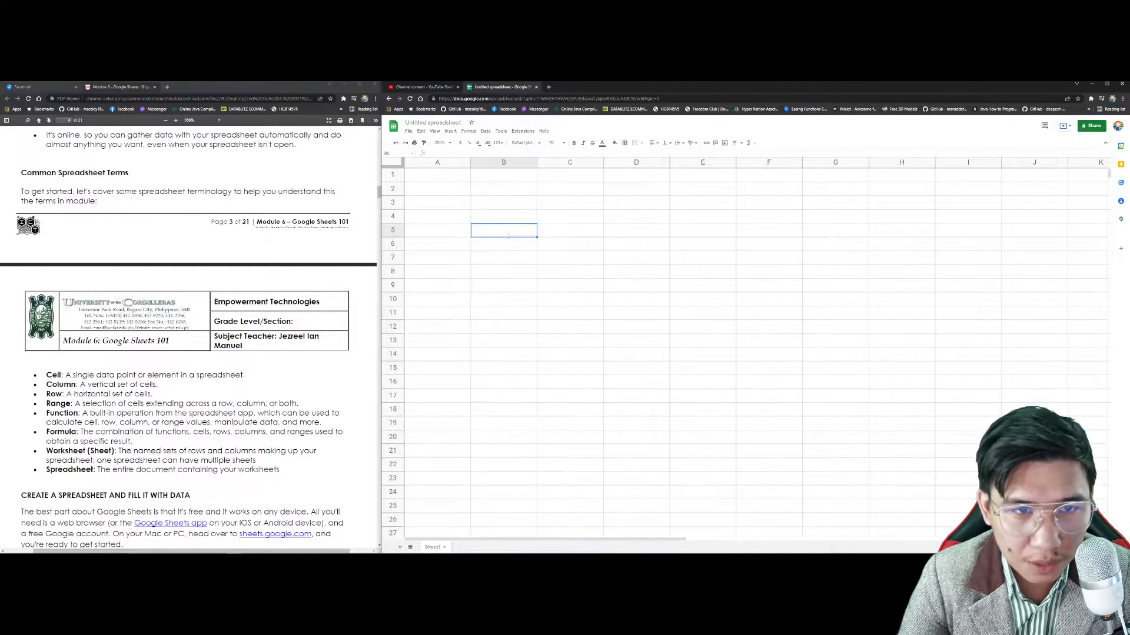
{"action": "left_click", "coordinate": [501, 244]}
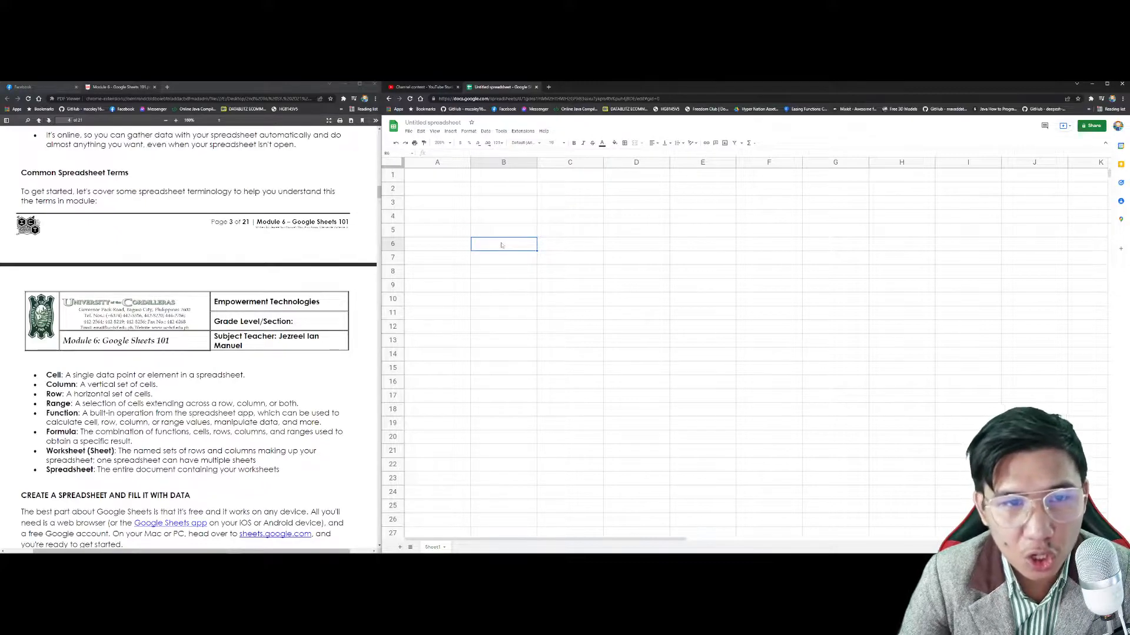
{"action": "left_click_drag", "start_coordinate": [491, 188], "coordinate": [889, 343]}
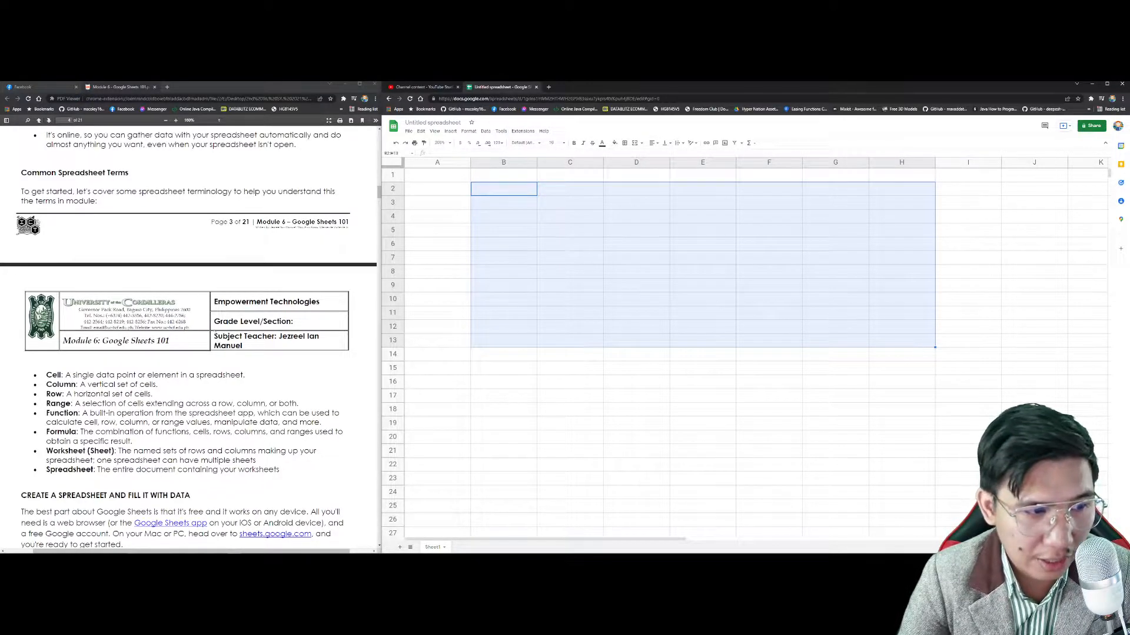
{"action": "left_click_drag", "start_coordinate": [82, 414], "coordinate": [163, 421]}
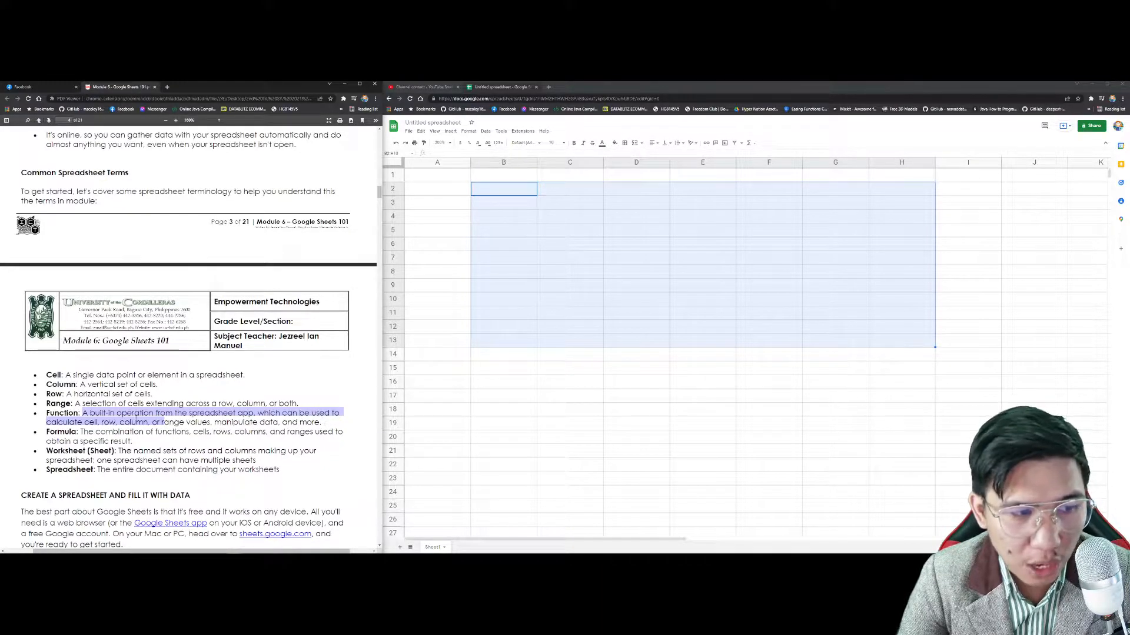
{"action": "left_click", "coordinate": [162, 422]}
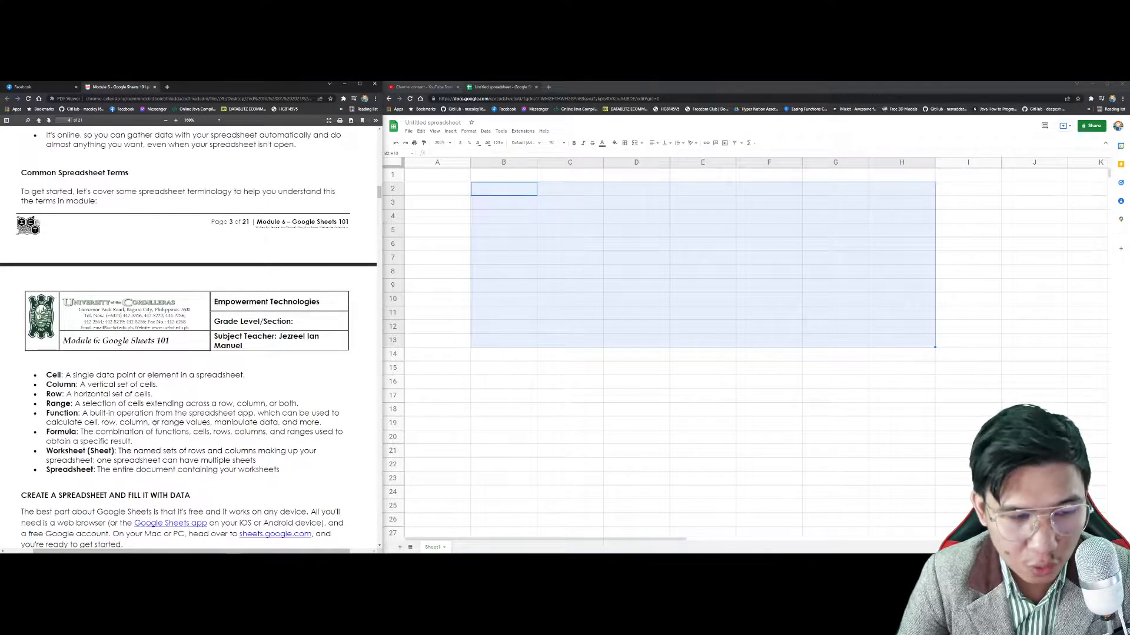
{"action": "left_click", "coordinate": [589, 252]}
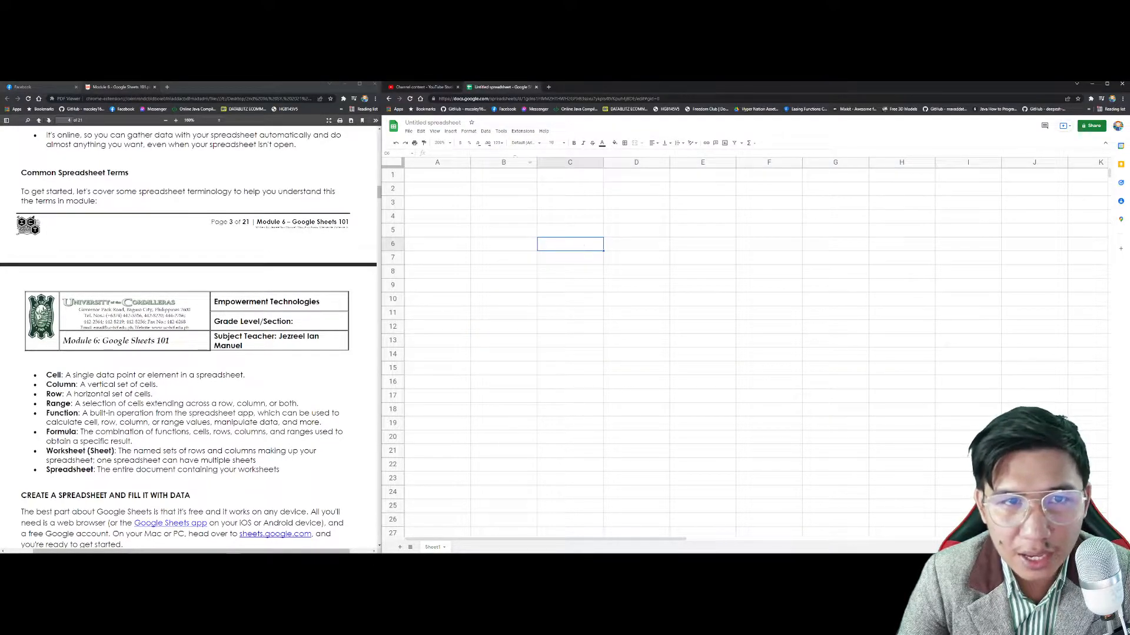
{"action": "left_click", "coordinate": [504, 216]}
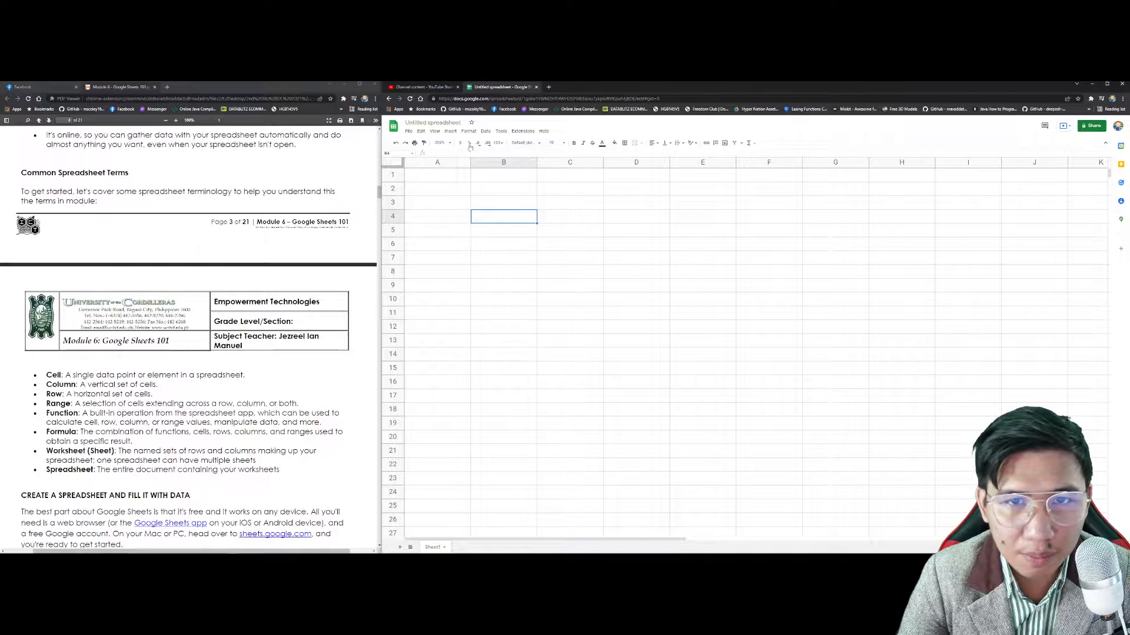
Step: Browse the Insert > Function category submenus, then dismiss the menu by selecting cell D3
{"action": "left_click", "coordinate": [450, 131]}
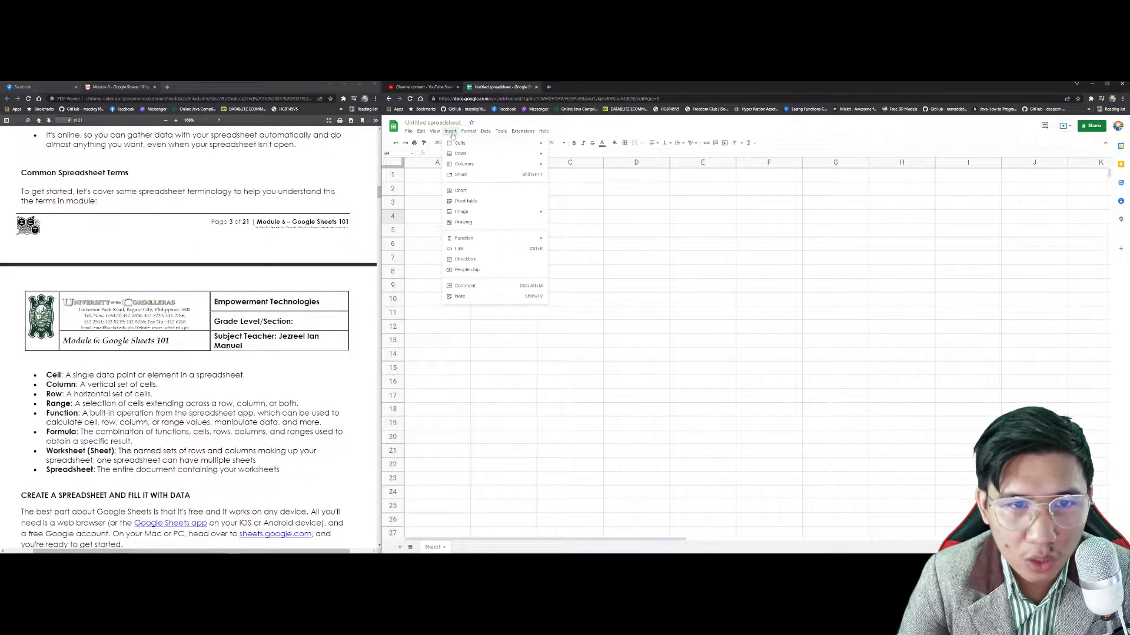
{"action": "mouse_move", "coordinate": [487, 241]}
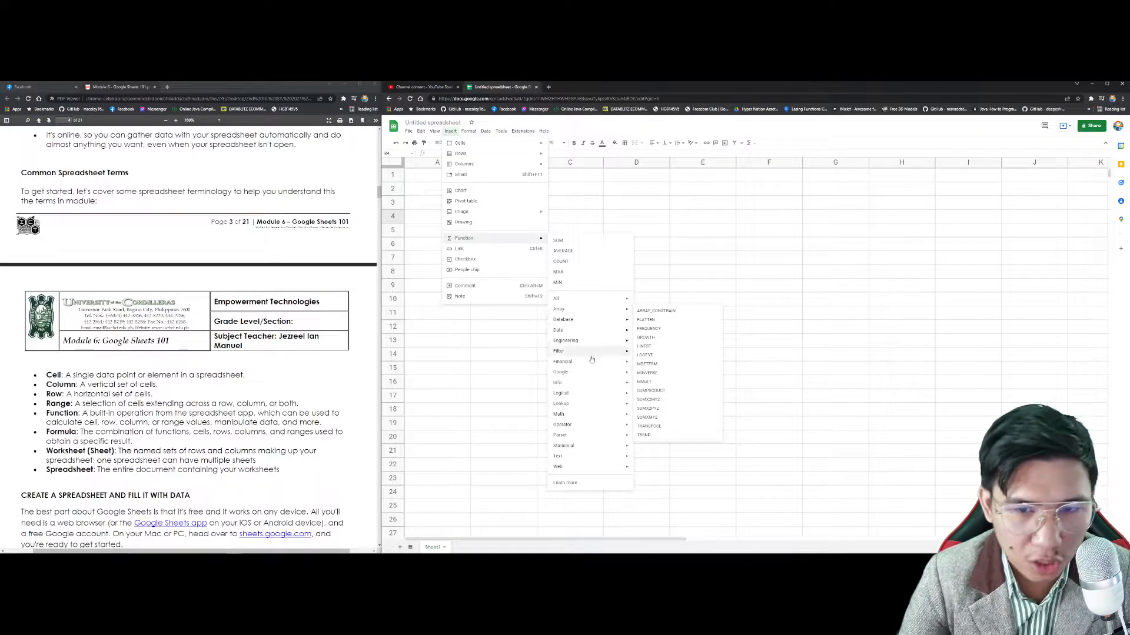
{"action": "mouse_move", "coordinate": [595, 383]}
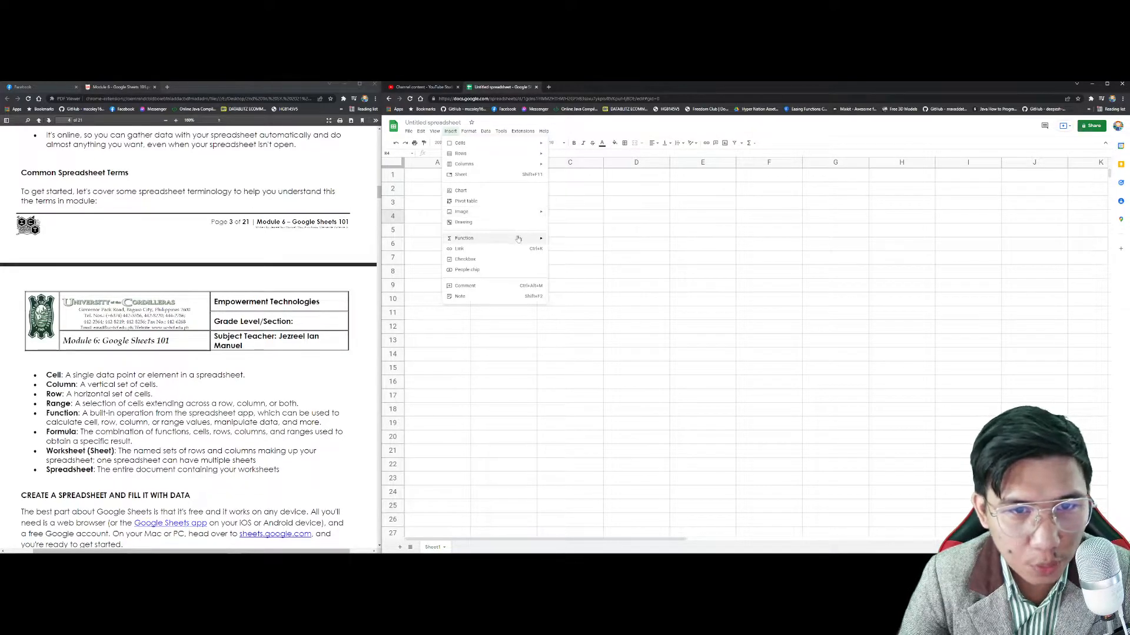
{"action": "left_click", "coordinate": [622, 203]}
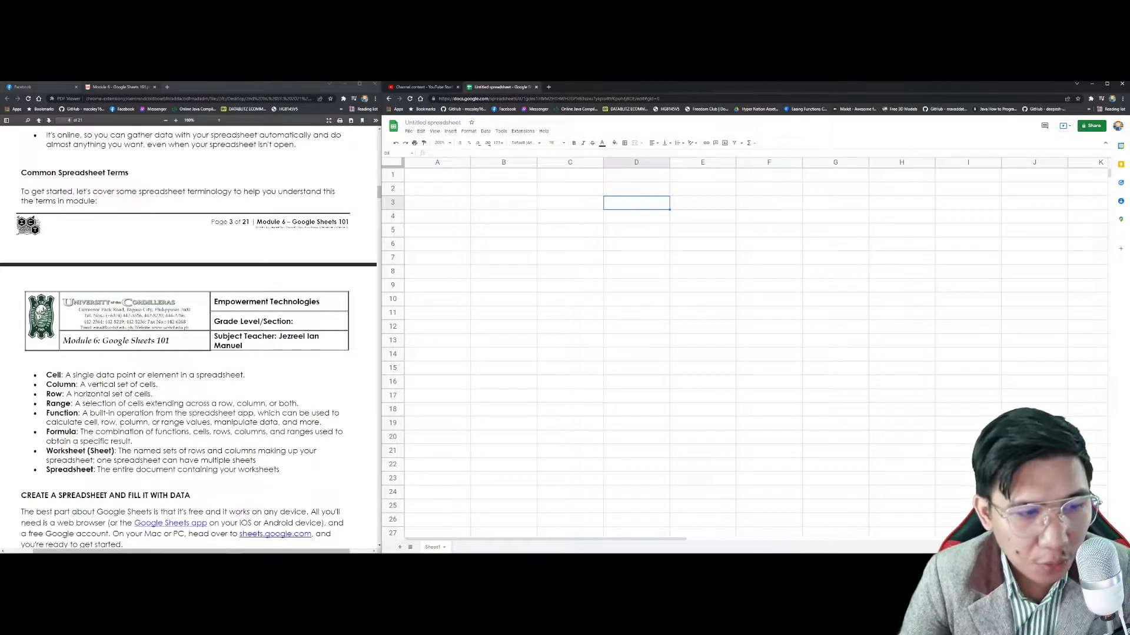
{"action": "left_click_drag", "start_coordinate": [193, 432], "coordinate": [196, 432]}
{"action": "left_click", "coordinate": [194, 432]}
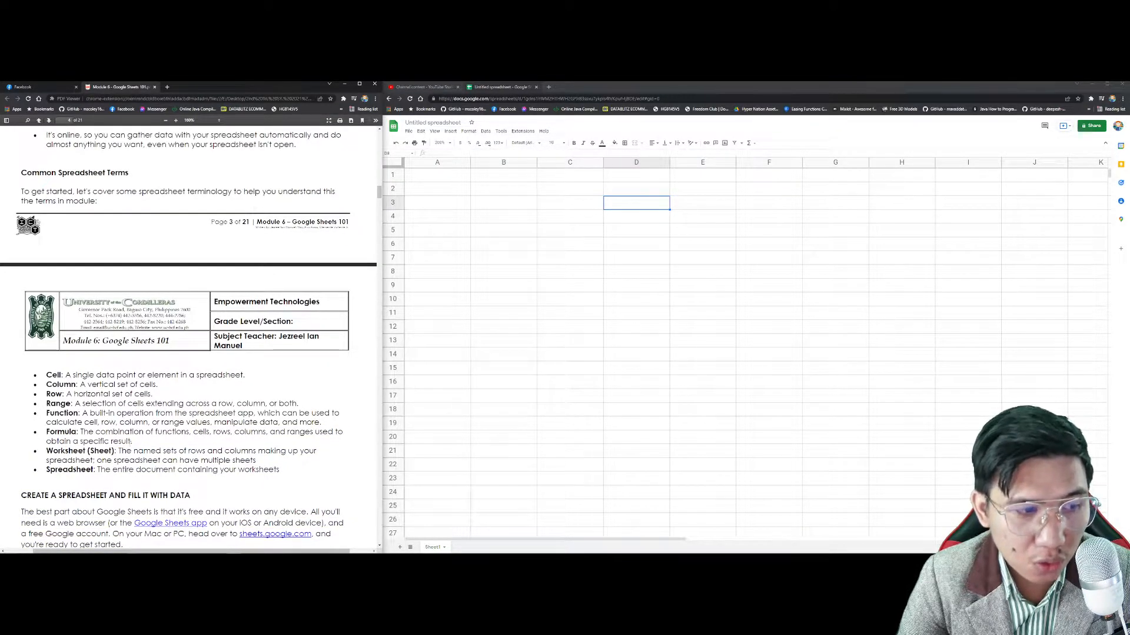
{"action": "left_click", "coordinate": [508, 234]}
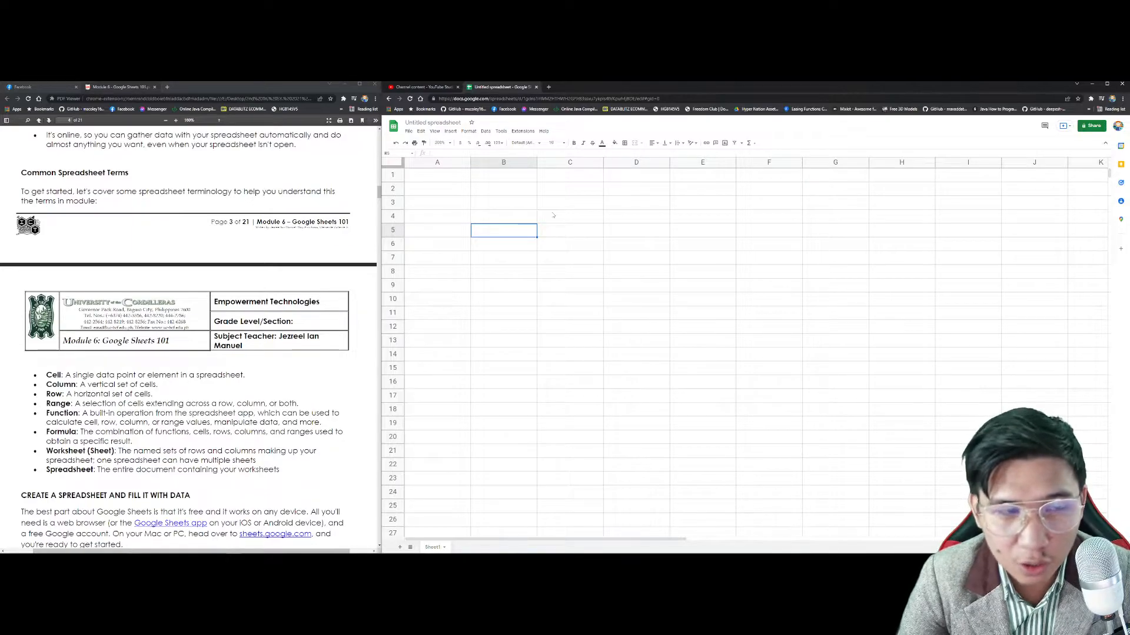
{"action": "left_click", "coordinate": [506, 214]}
{"action": "left_click", "coordinate": [491, 244]}
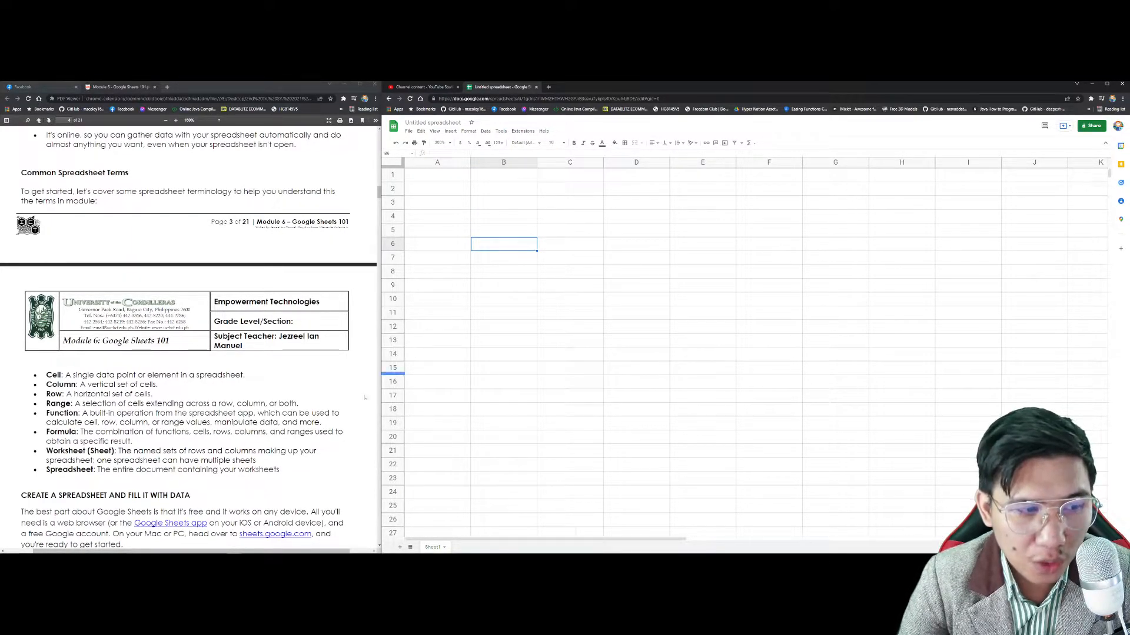
{"action": "left_click", "coordinate": [355, 373]}
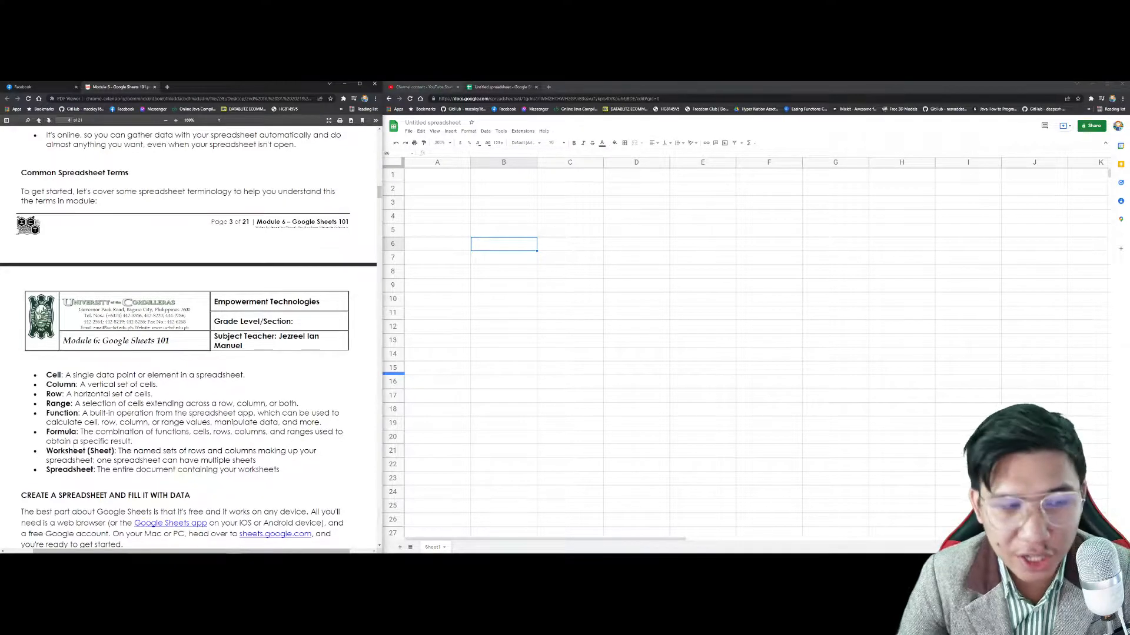
{"action": "scroll", "coordinate": [188, 339], "scroll_direction": "down", "scroll_amount": 1}
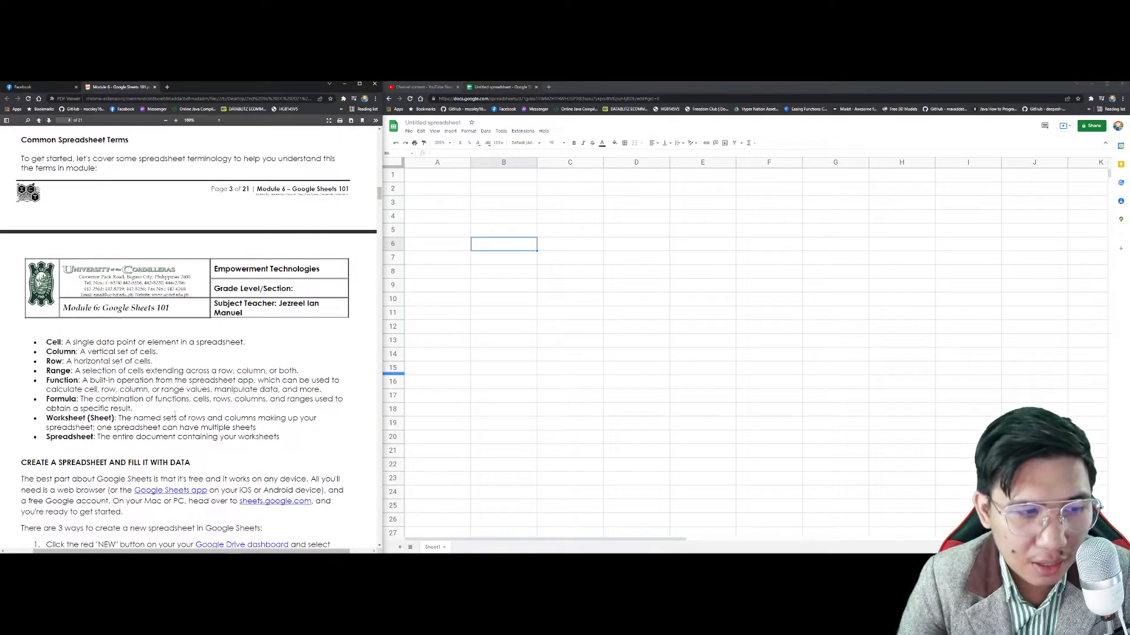
{"action": "scroll", "coordinate": [189, 339], "scroll_direction": "down", "scroll_amount": 1}
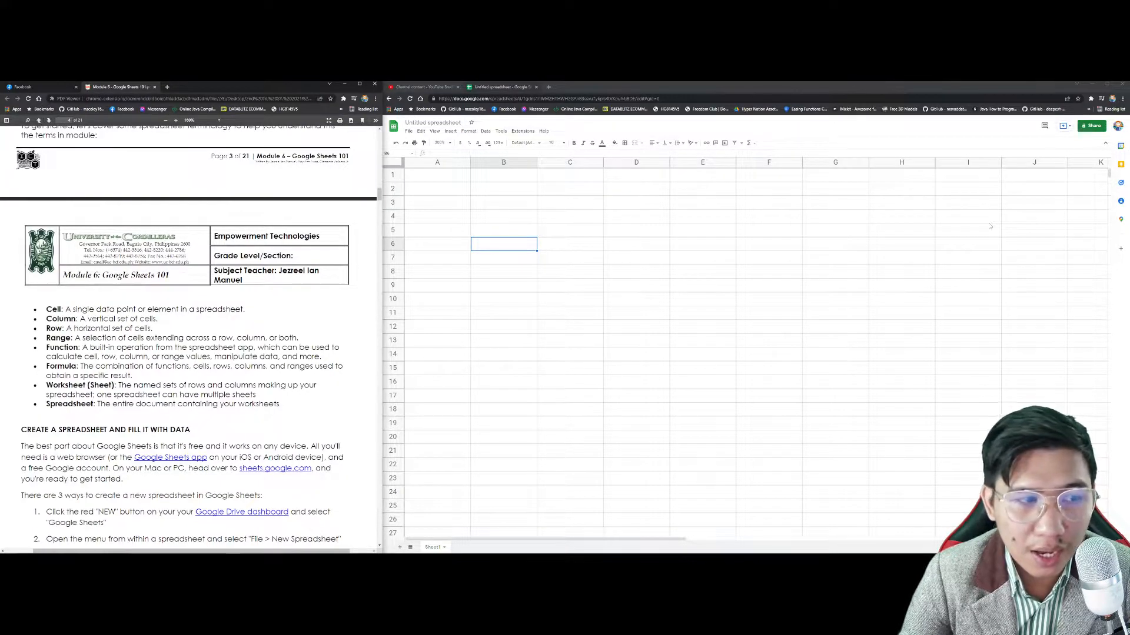
Step: Rename the spreadsheet title to 'Sample Spreadsheet'
{"action": "left_click", "coordinate": [428, 123]}
{"action": "left_click", "coordinate": [453, 123]}
{"action": "left_click_drag", "start_coordinate": [462, 122], "coordinate": [405, 123]}
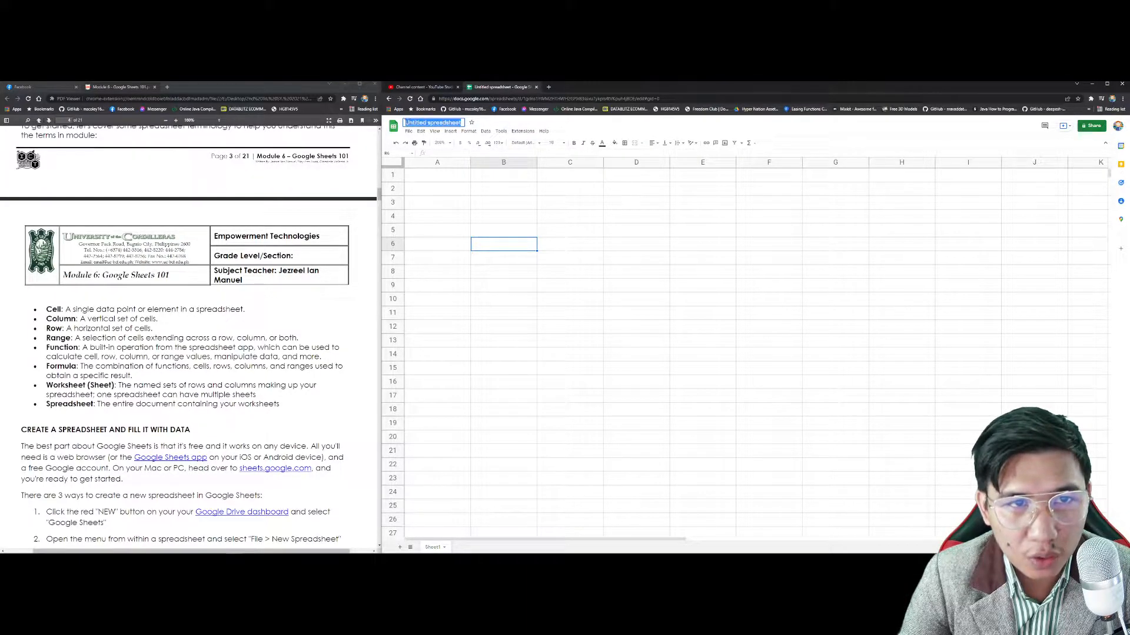
{"action": "type", "text": "Sample Spreadsheet"}
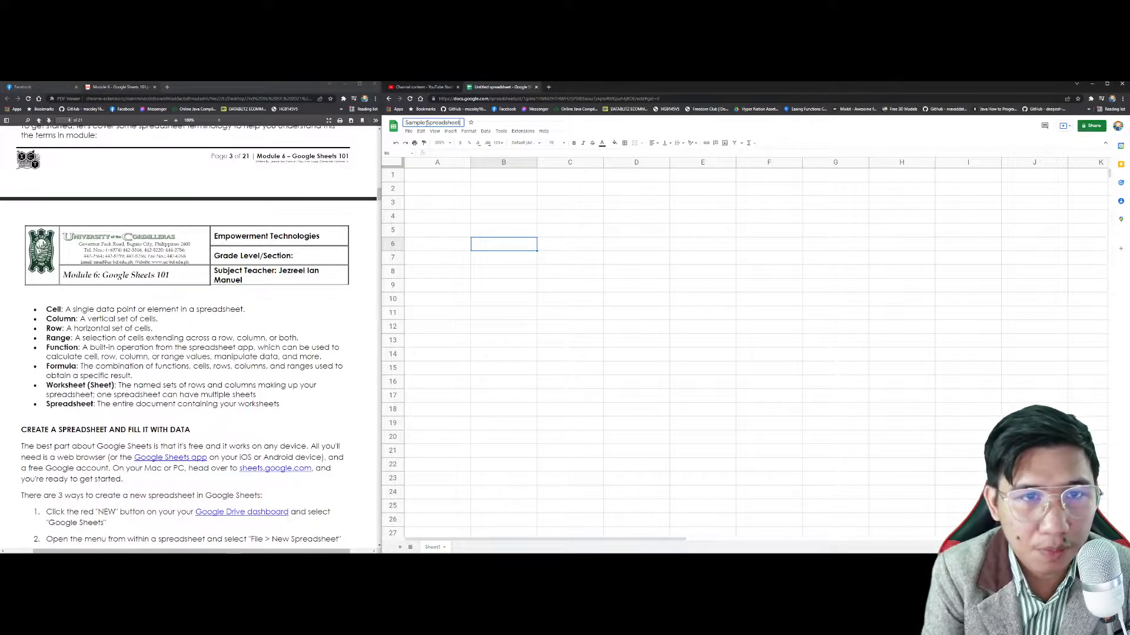
{"action": "left_click", "coordinate": [428, 174]}
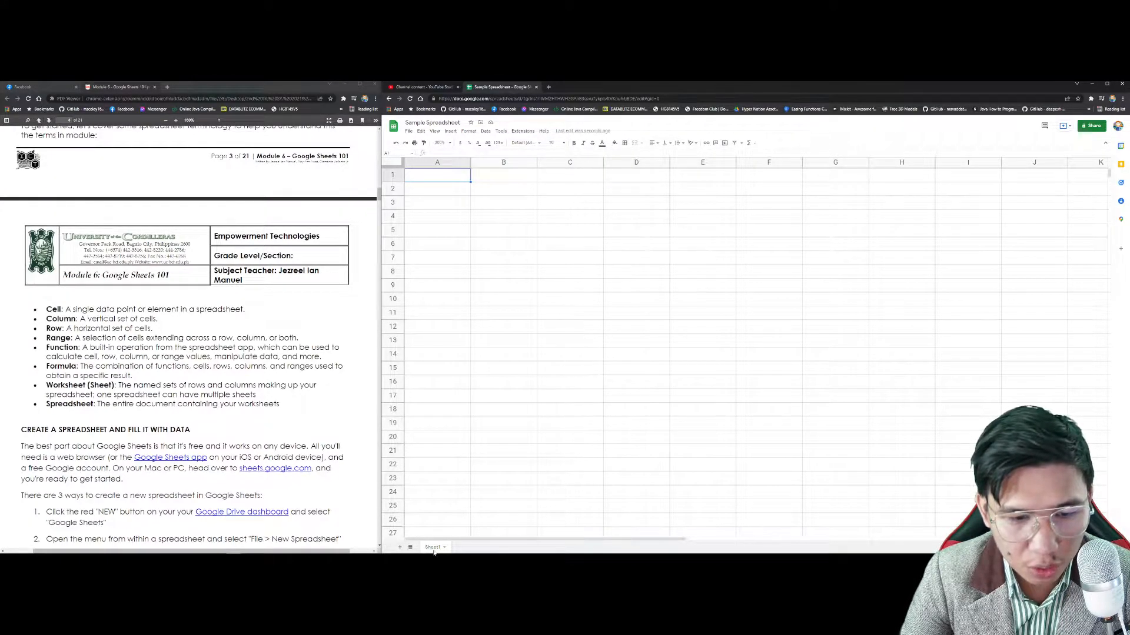
Step: Rename the Sheet1 tab to 'Grades'
{"action": "right_click", "coordinate": [437, 548]}
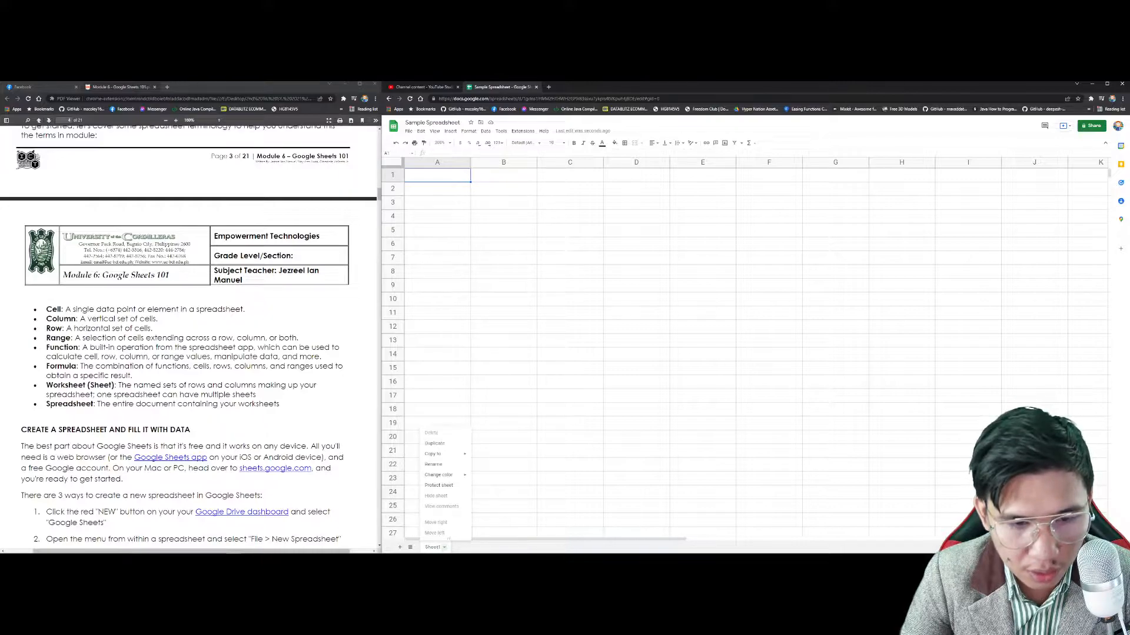
{"action": "left_click", "coordinate": [438, 464]}
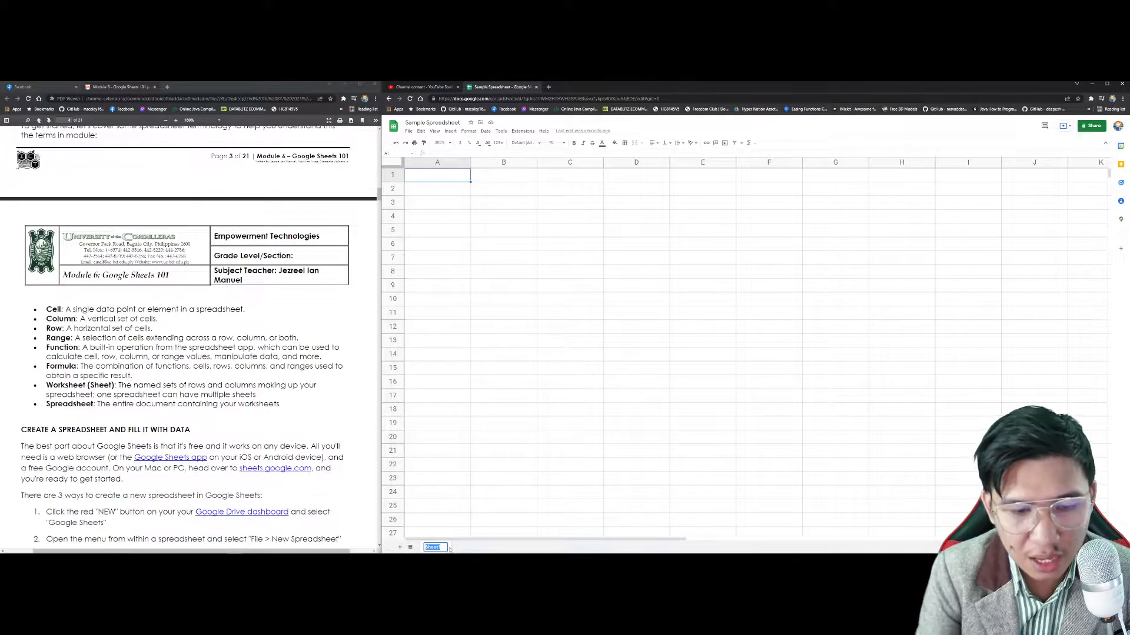
{"action": "type", "text": "Grades"}
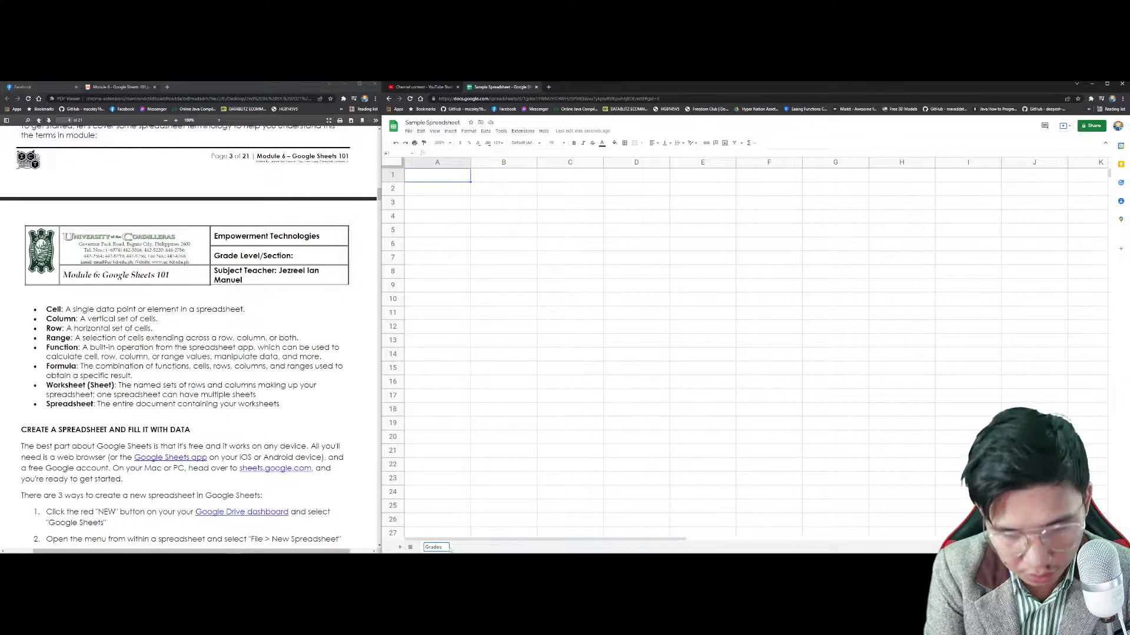
{"action": "key", "text": "Return"}
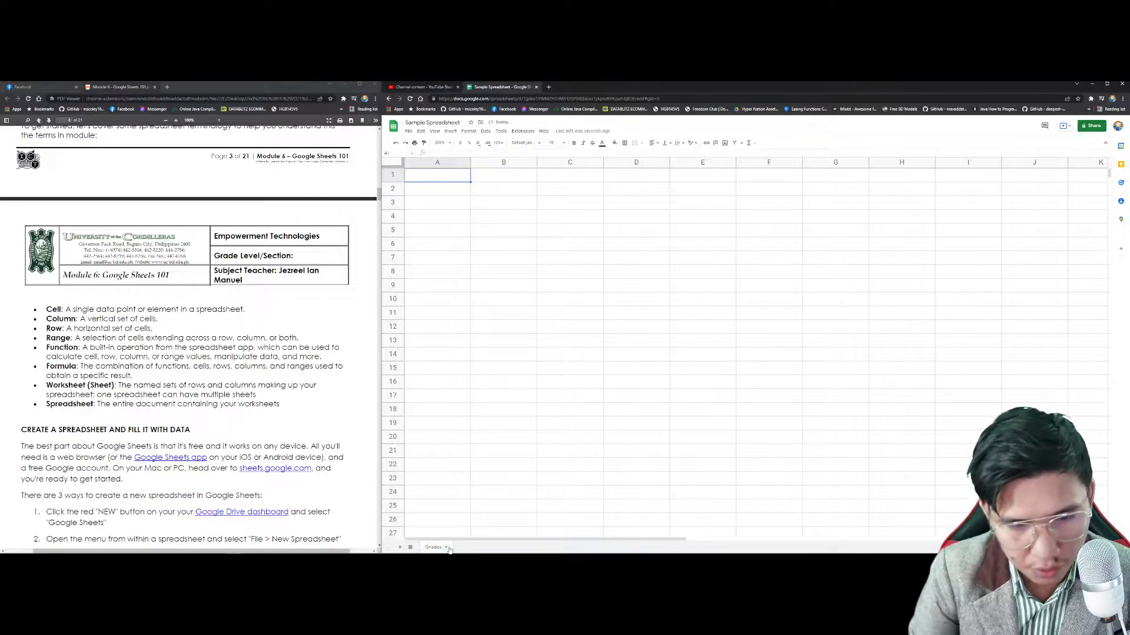
Step: Add a new sheet and rename Sheet2 to 'Names'
{"action": "left_click", "coordinate": [399, 547]}
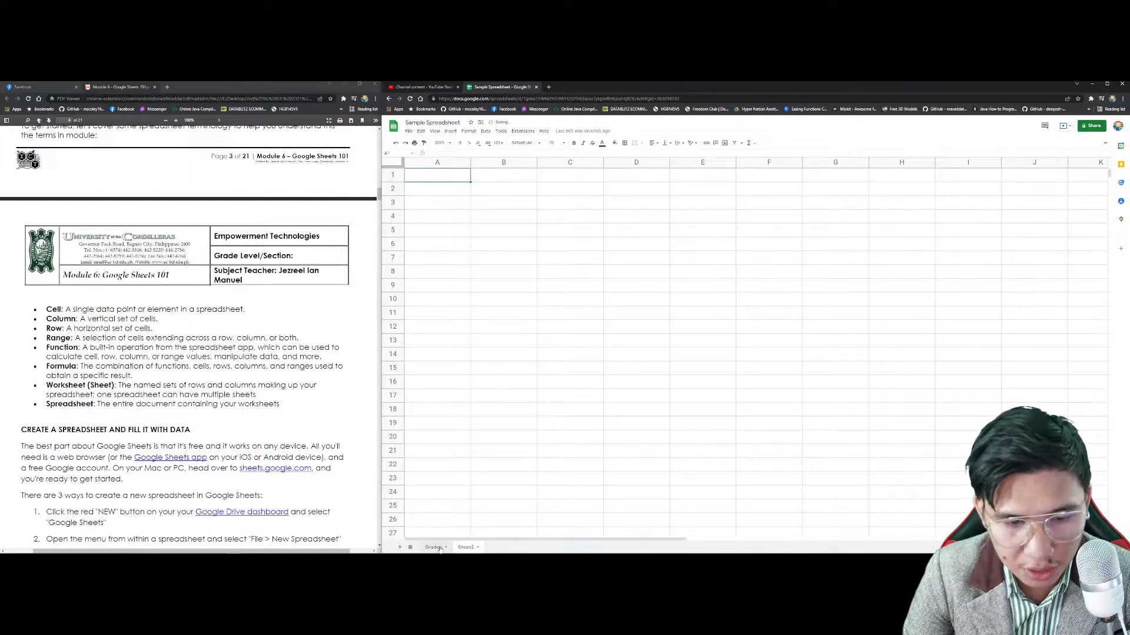
{"action": "right_click", "coordinate": [465, 547]}
{"action": "left_click", "coordinate": [466, 465]}
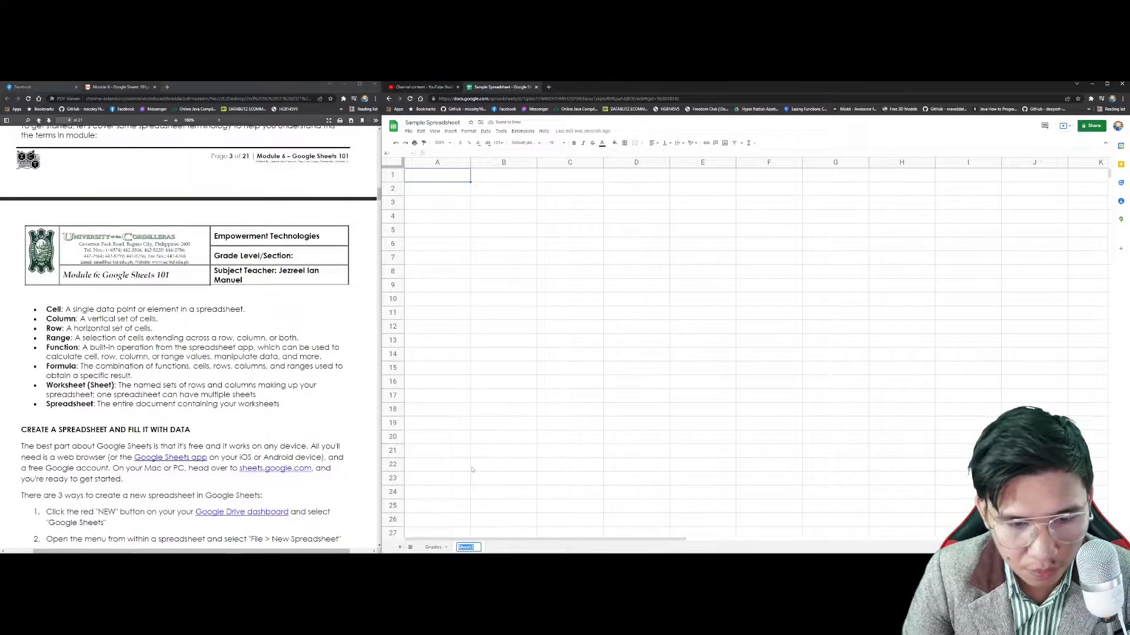
{"action": "type", "text": "Names"}
{"action": "key", "text": "Return"}
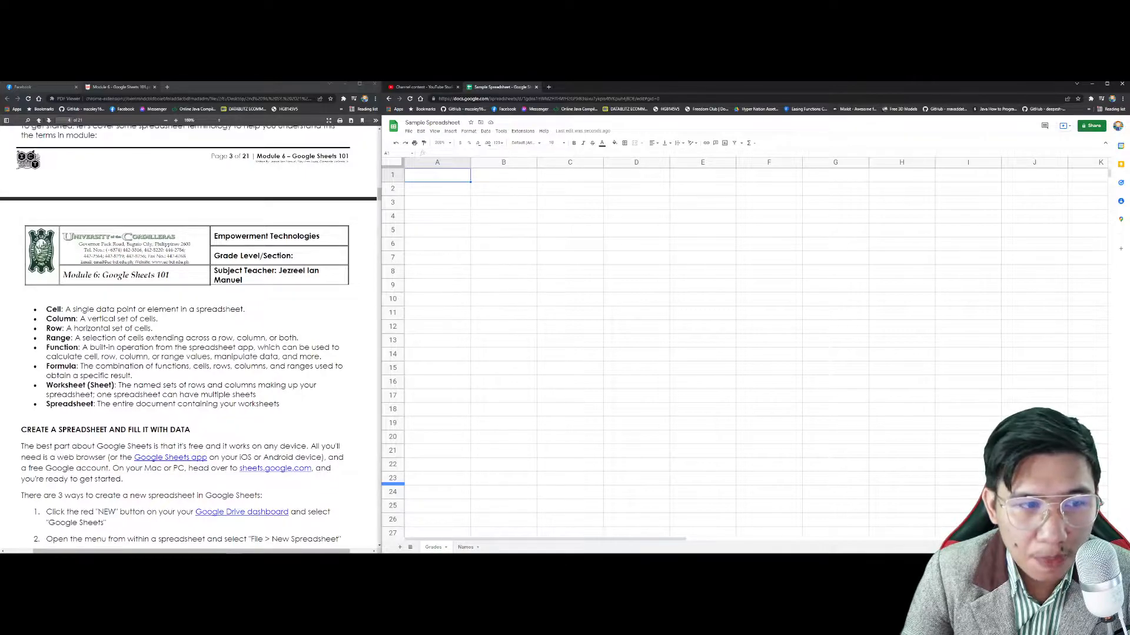
{"action": "scroll", "coordinate": [189, 339], "scroll_direction": "up", "scroll_amount": 1}
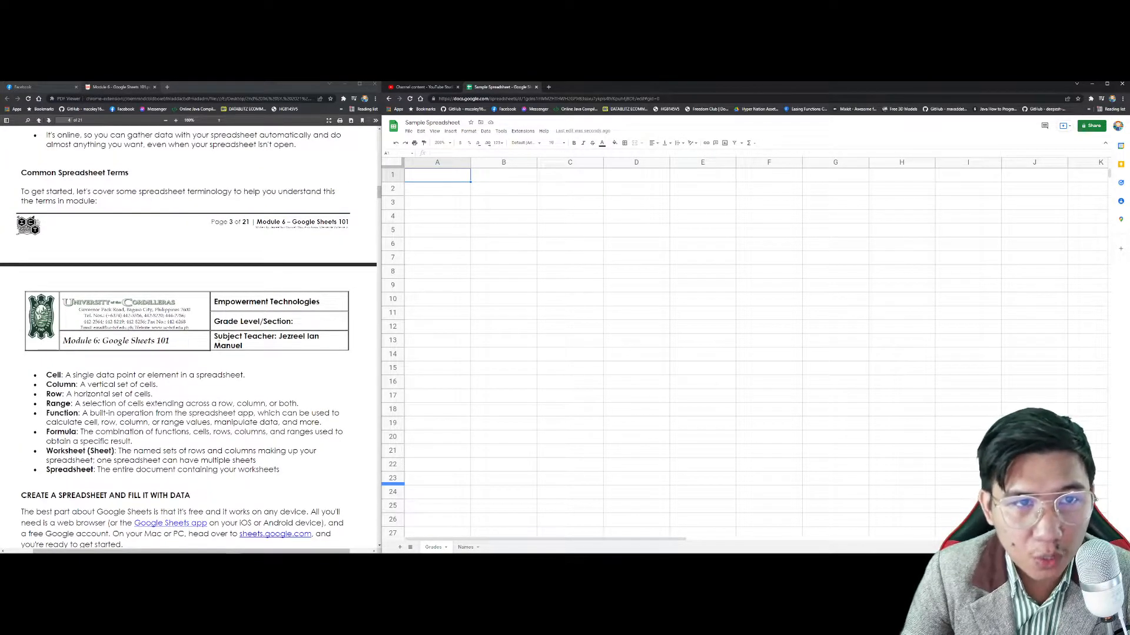
{"action": "scroll", "coordinate": [188, 339], "scroll_direction": "down", "scroll_amount": 1}
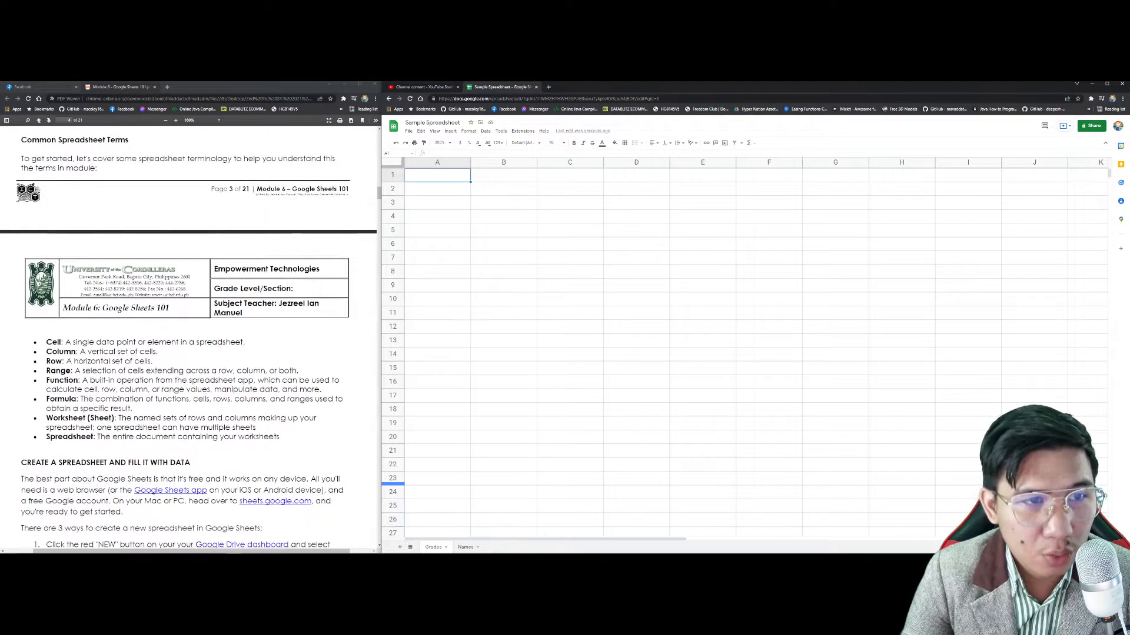
{"action": "scroll", "coordinate": [218, 346], "scroll_direction": "down", "scroll_amount": 5}
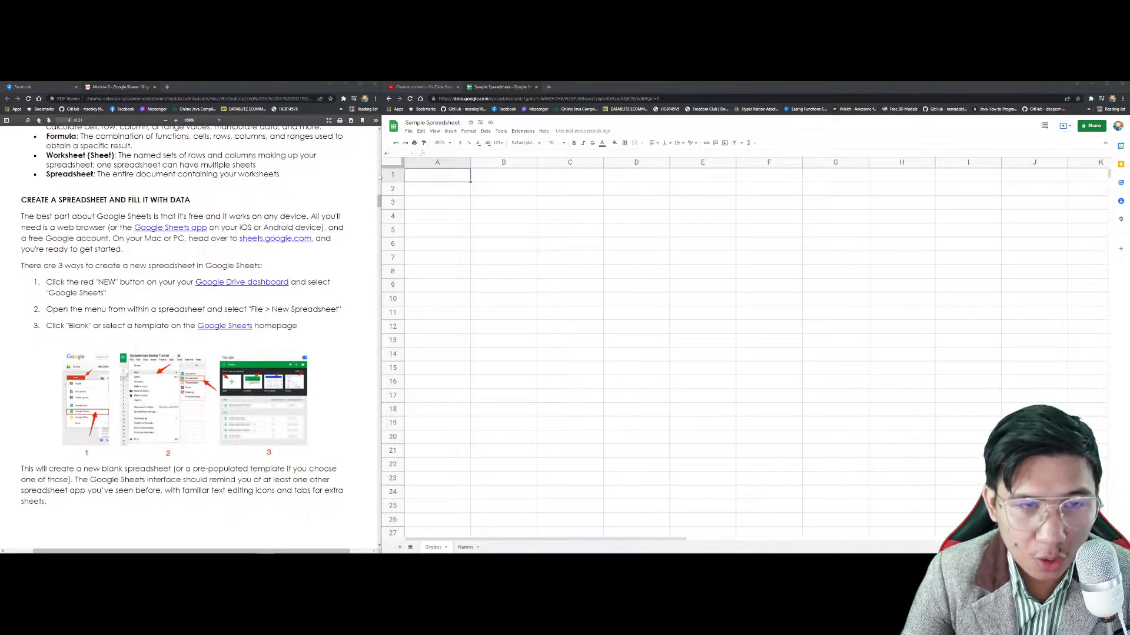
{"action": "scroll", "coordinate": [46, 339], "scroll_direction": "down", "scroll_amount": 2}
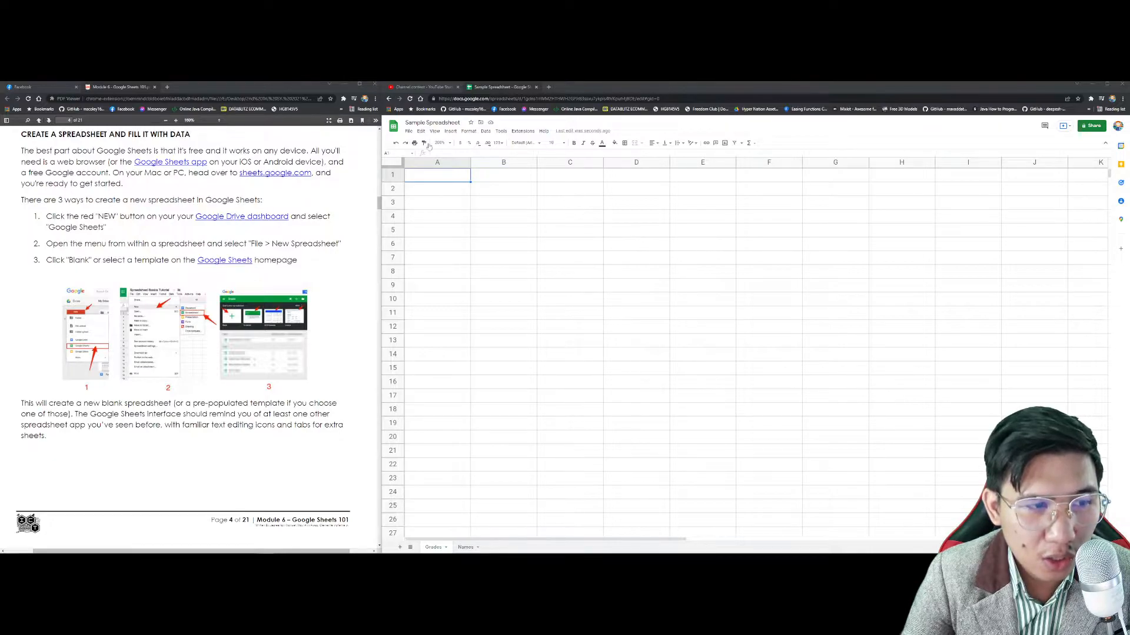
{"action": "left_click", "coordinate": [408, 132]}
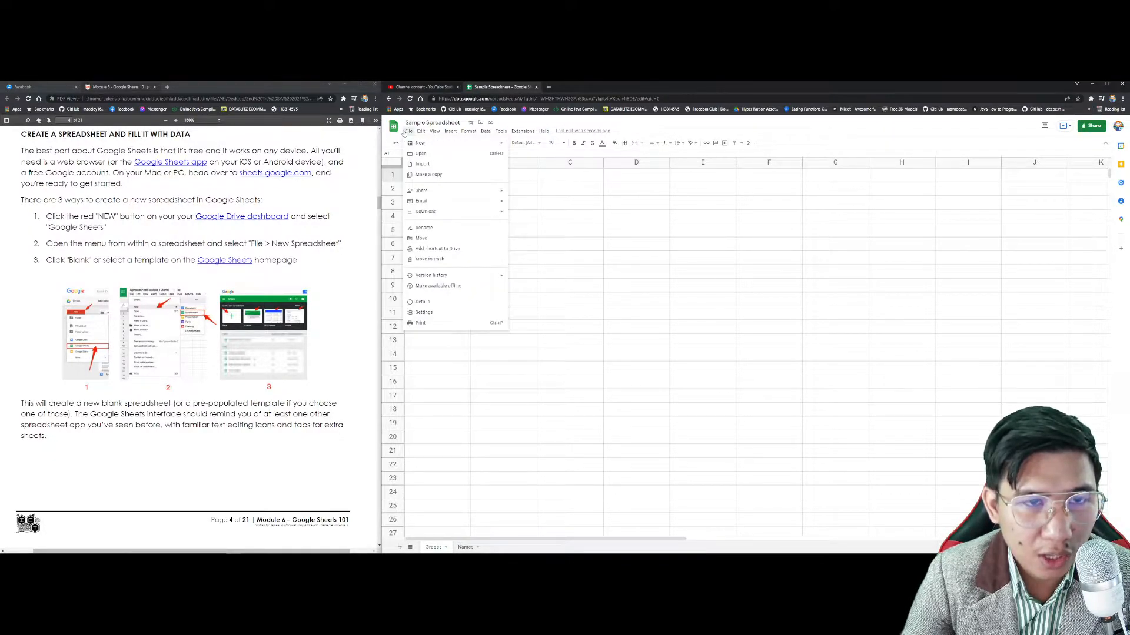
{"action": "mouse_move", "coordinate": [424, 143]}
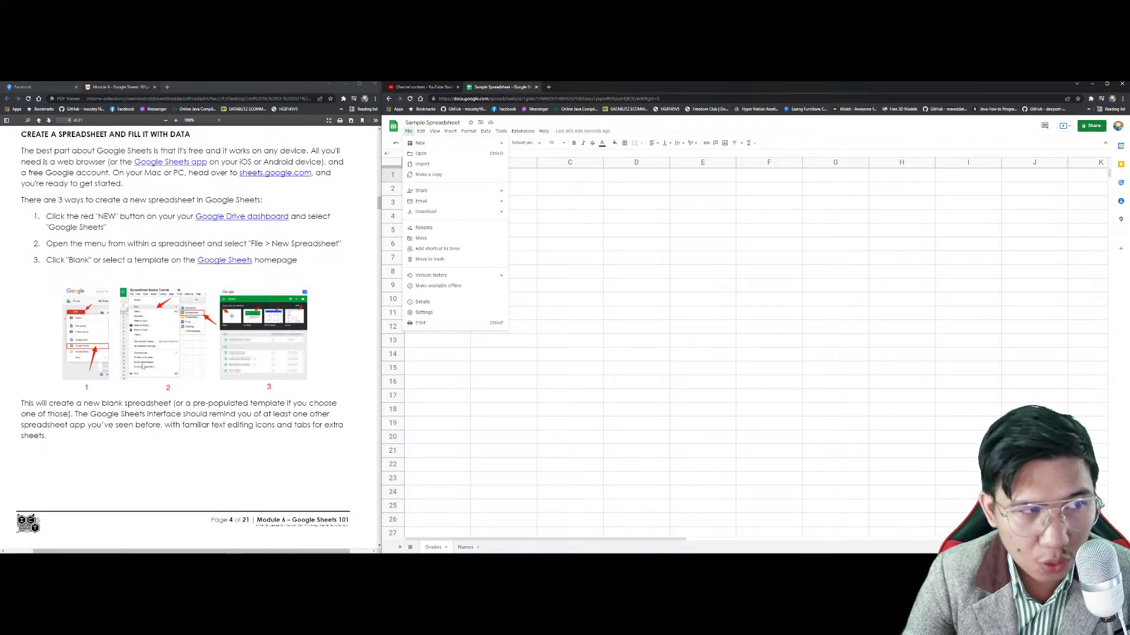
{"action": "scroll", "coordinate": [143, 366], "scroll_direction": "down", "scroll_amount": 4}
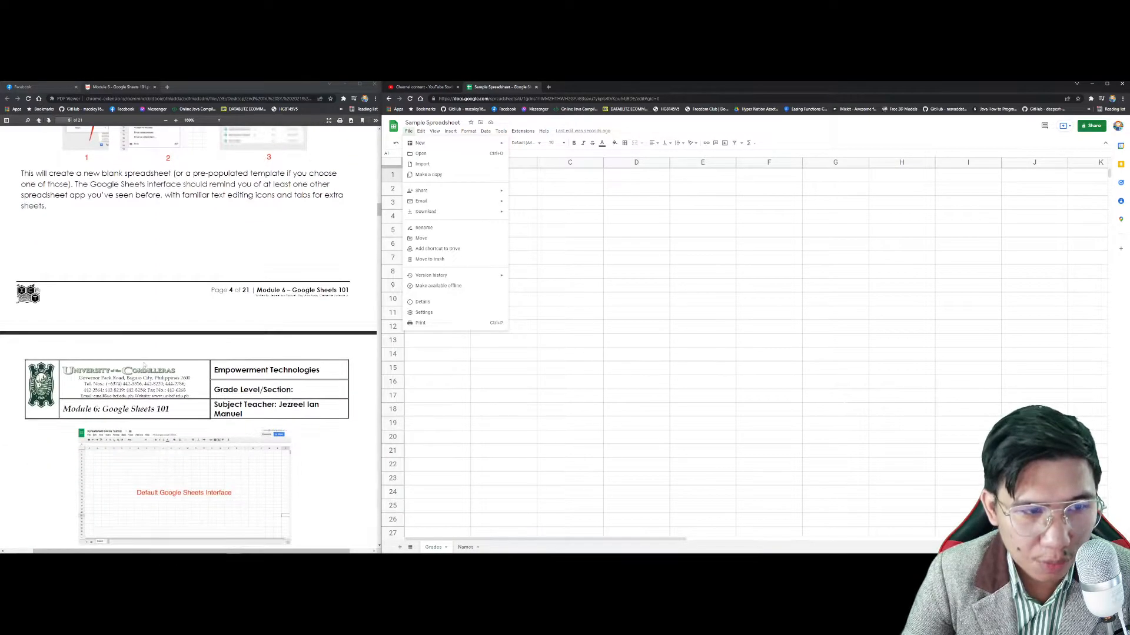
{"action": "scroll", "coordinate": [144, 364], "scroll_direction": "down", "scroll_amount": 1}
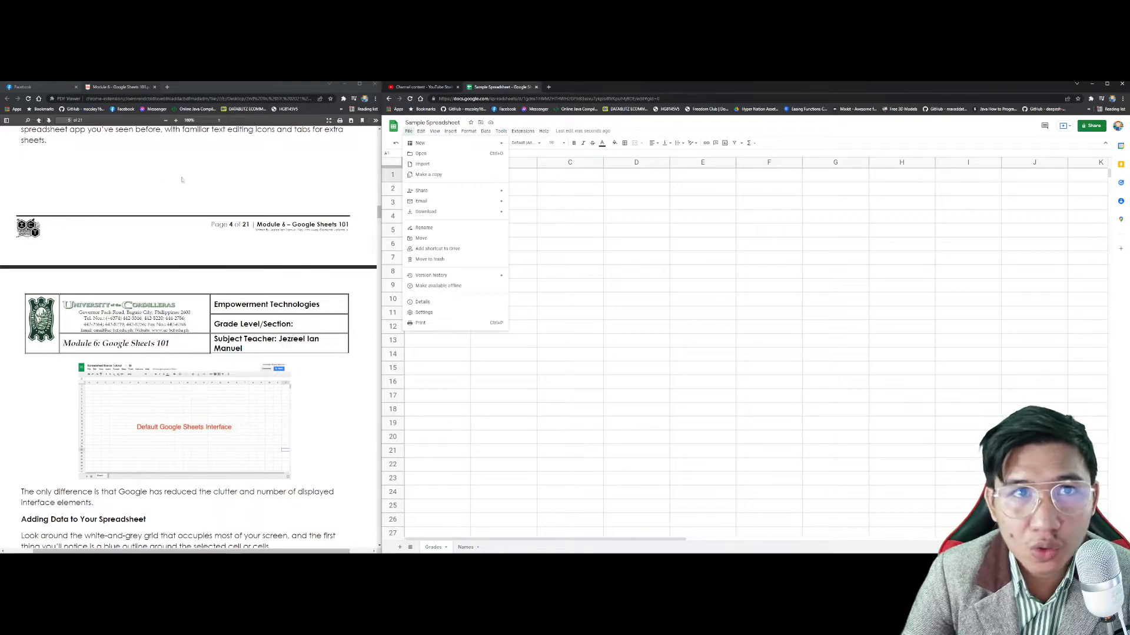
{"action": "key", "text": "Escape"}
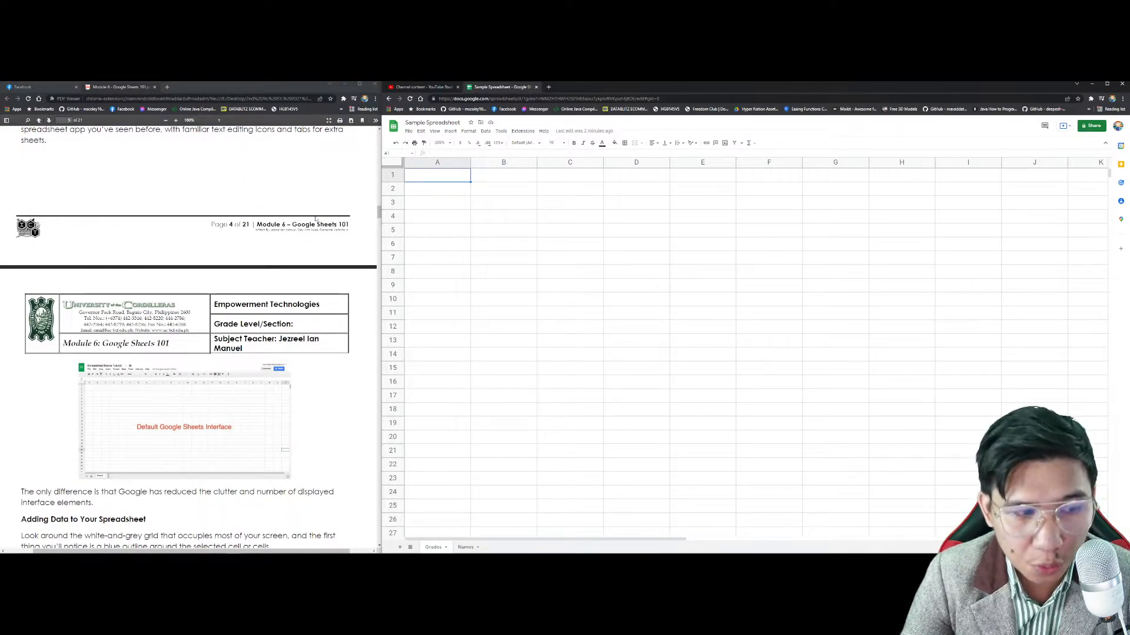
{"action": "scroll", "coordinate": [316, 218], "scroll_direction": "down", "scroll_amount": 4}
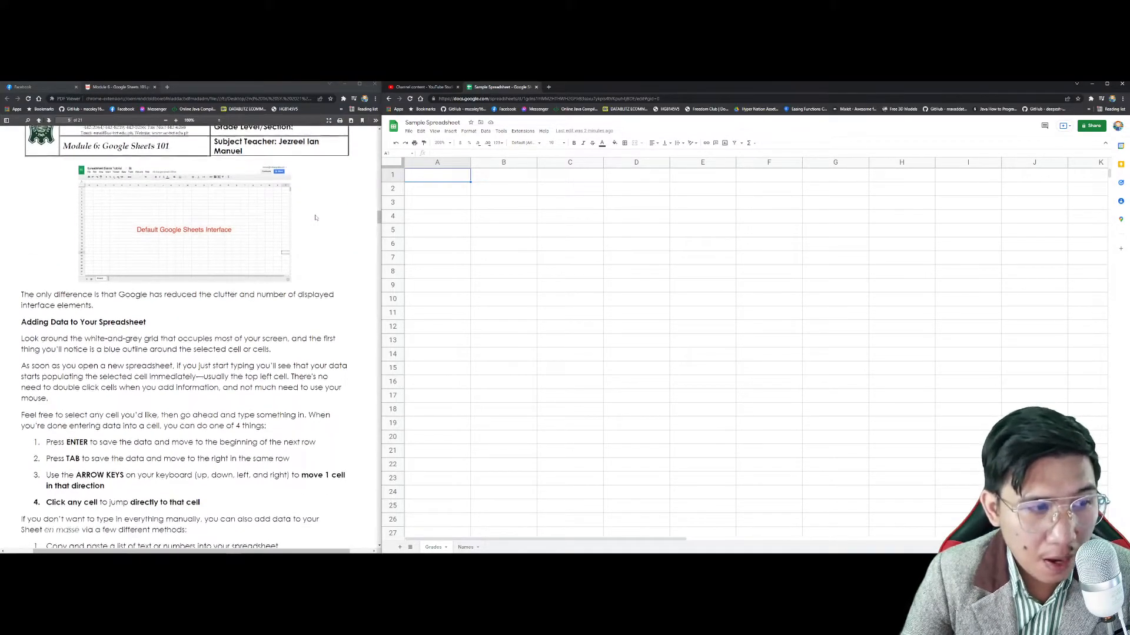
{"action": "scroll", "coordinate": [316, 219], "scroll_direction": "down", "scroll_amount": 1}
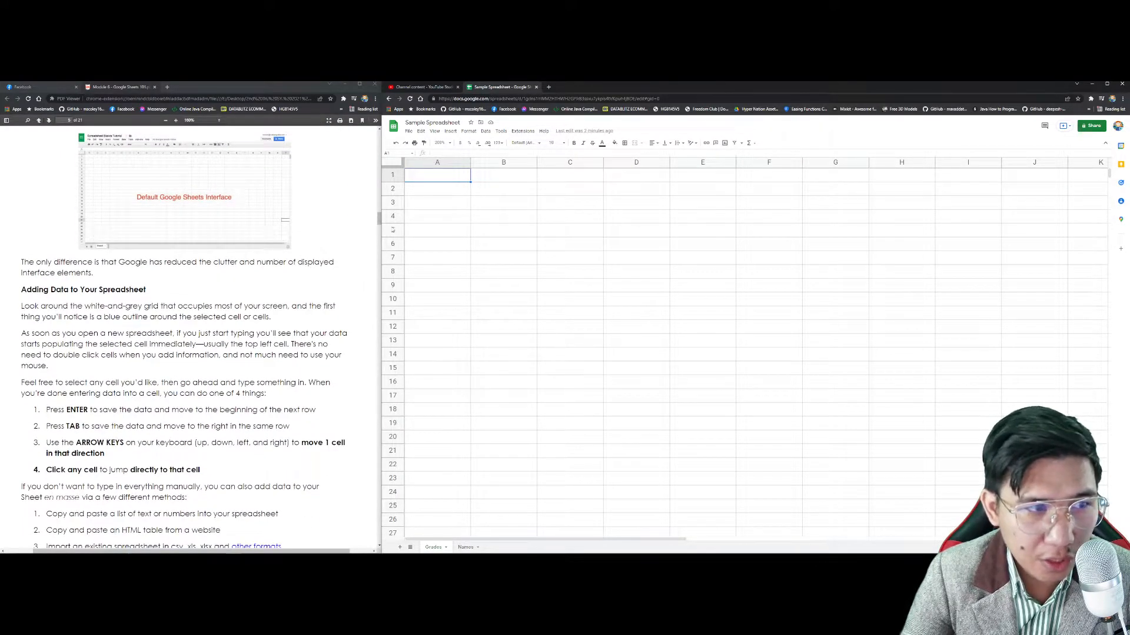
{"action": "left_click_drag", "start_coordinate": [49, 312], "coordinate": [131, 308]}
{"action": "left_click", "coordinate": [131, 311]}
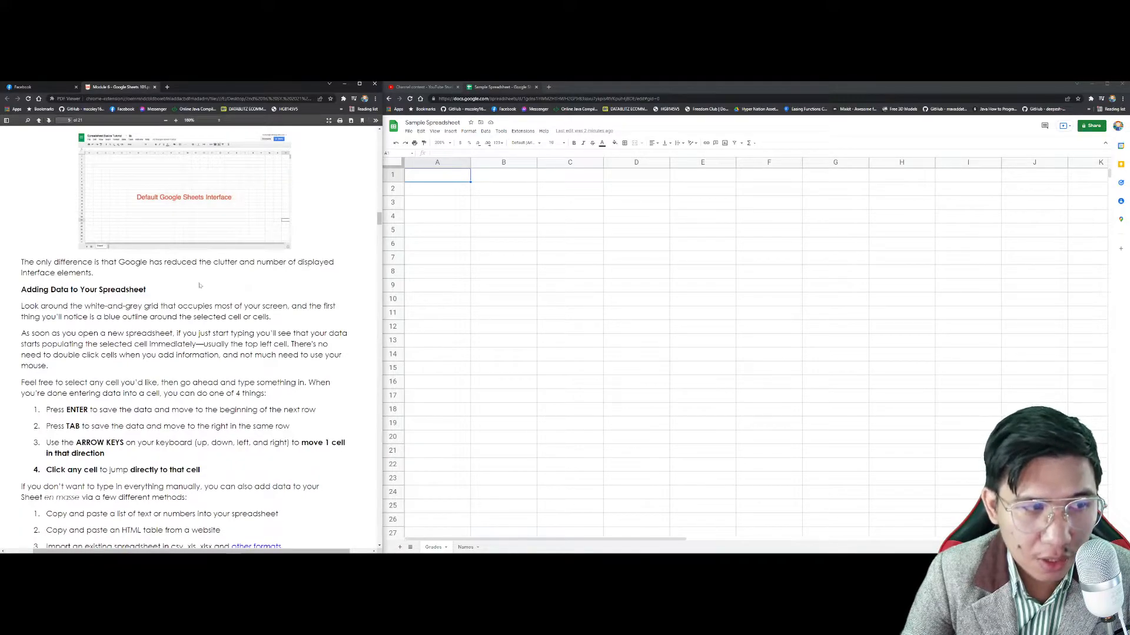
{"action": "scroll", "coordinate": [201, 285], "scroll_direction": "down", "scroll_amount": 2}
{"action": "left_click", "coordinate": [531, 219]}
{"action": "left_click", "coordinate": [636, 203]}
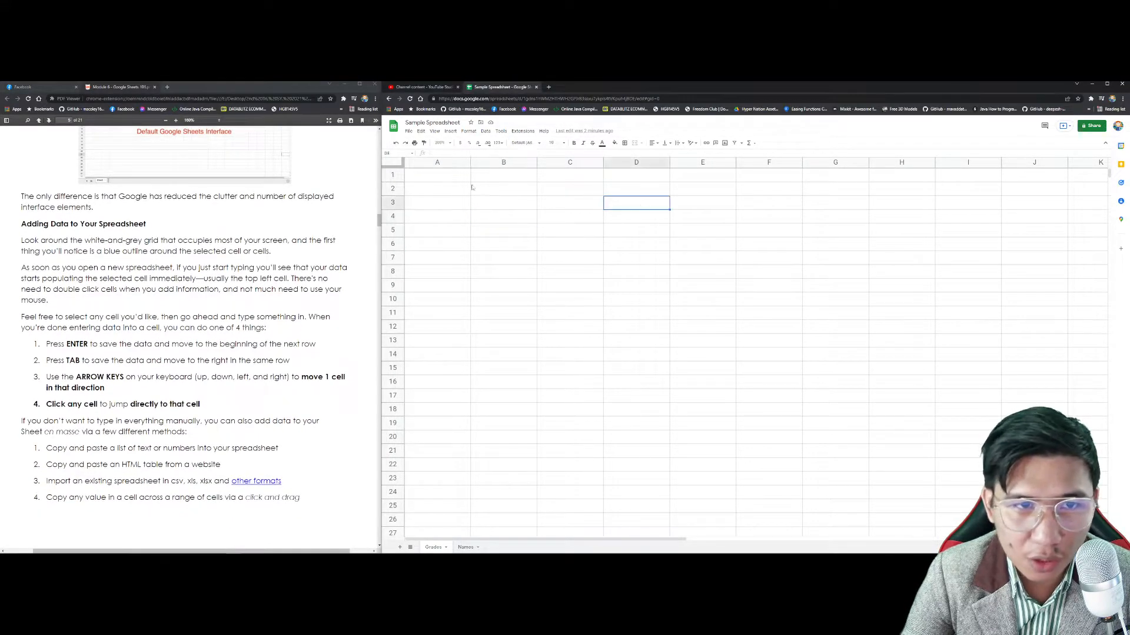
{"action": "left_click_drag", "start_coordinate": [438, 186], "coordinate": [438, 180]}
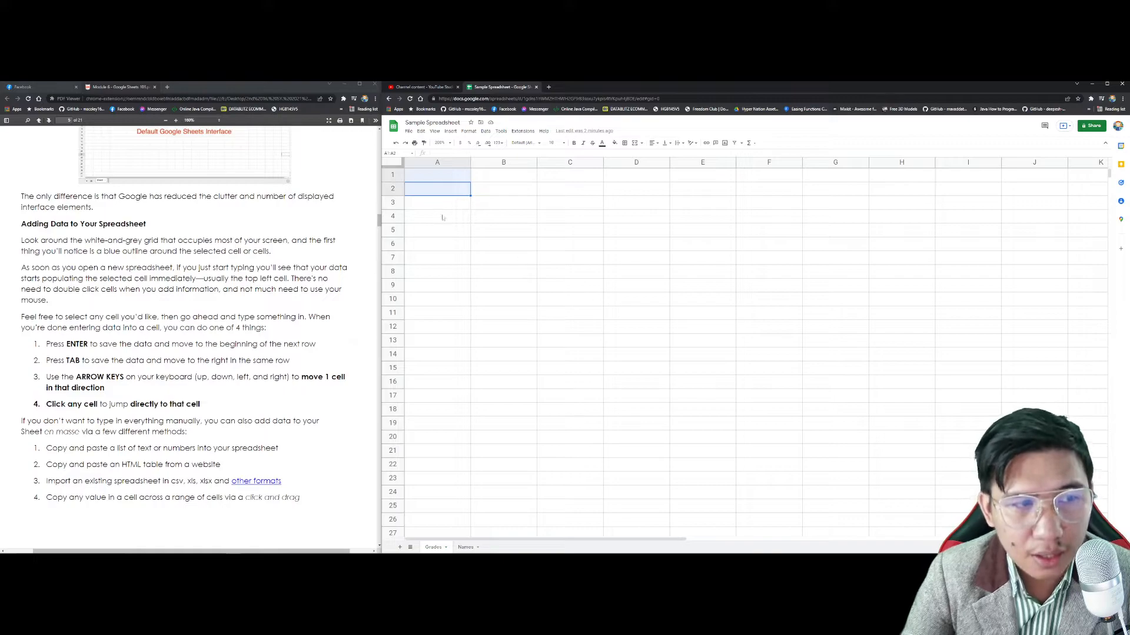
{"action": "key", "text": "Right"}
{"action": "key", "text": "Down"}
{"action": "key", "text": "Down"}
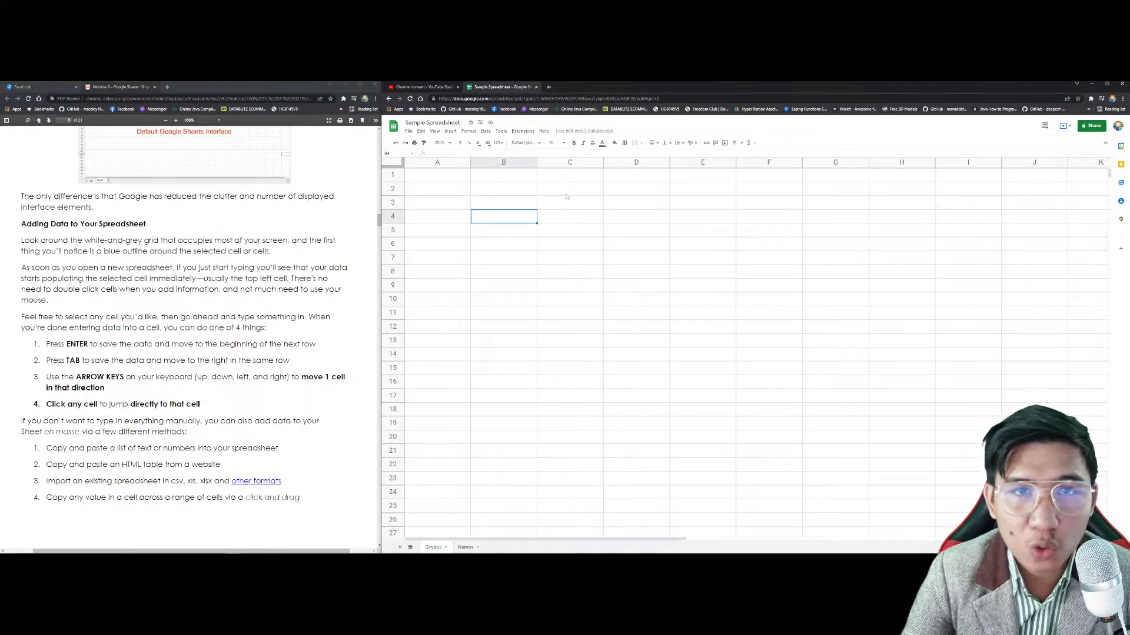
{"action": "left_click", "coordinate": [461, 180]}
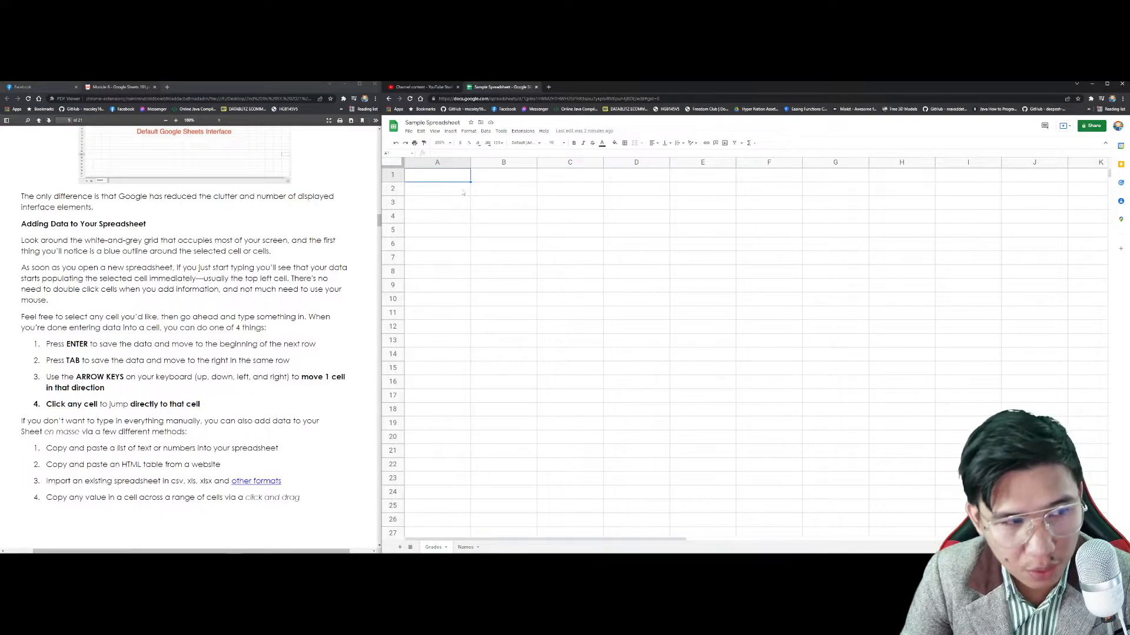
{"action": "scroll", "coordinate": [236, 294], "scroll_direction": "down", "scroll_amount": 3}
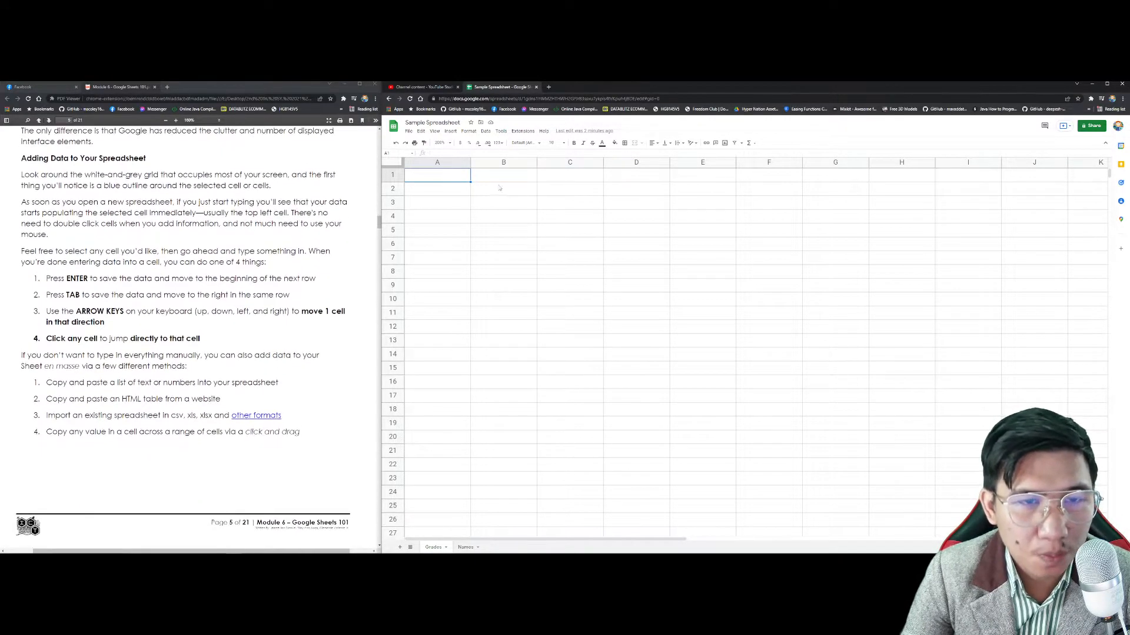
{"action": "left_click", "coordinate": [622, 190]}
{"action": "left_click", "coordinate": [835, 285]}
{"action": "left_click", "coordinate": [769, 382]}
{"action": "left_click", "coordinate": [925, 303]}
{"action": "left_click", "coordinate": [641, 234]}
{"action": "left_click", "coordinate": [594, 386]}
{"action": "left_click_drag", "start_coordinate": [826, 394], "coordinate": [838, 385]}
{"action": "left_click", "coordinate": [832, 299]}
{"action": "left_click", "coordinate": [638, 257]}
{"action": "left_click", "coordinate": [592, 406]}
{"action": "left_click", "coordinate": [797, 423]}
{"action": "left_click", "coordinate": [834, 312]}
{"action": "left_click", "coordinate": [636, 257]}
{"action": "left_click", "coordinate": [636, 381]}
{"action": "left_click", "coordinate": [788, 273]}
{"action": "left_click", "coordinate": [511, 242]}
{"action": "left_click", "coordinate": [515, 355]}
{"action": "left_click", "coordinate": [706, 368]}
{"action": "left_click", "coordinate": [769, 275]}
{"action": "left_click", "coordinate": [567, 271]}
{"action": "left_click", "coordinate": [790, 330]}
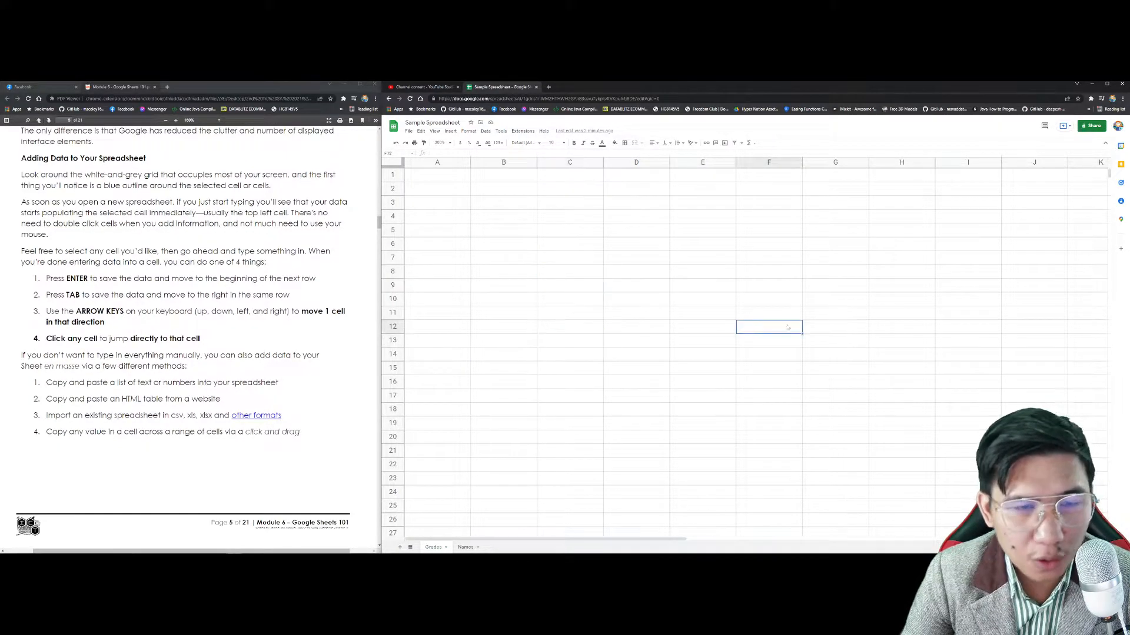
{"action": "left_click", "coordinate": [571, 230]}
{"action": "left_click", "coordinate": [611, 275]}
{"action": "left_click", "coordinate": [569, 217]}
{"action": "left_click", "coordinate": [517, 220]}
{"action": "left_click", "coordinate": [445, 175]}
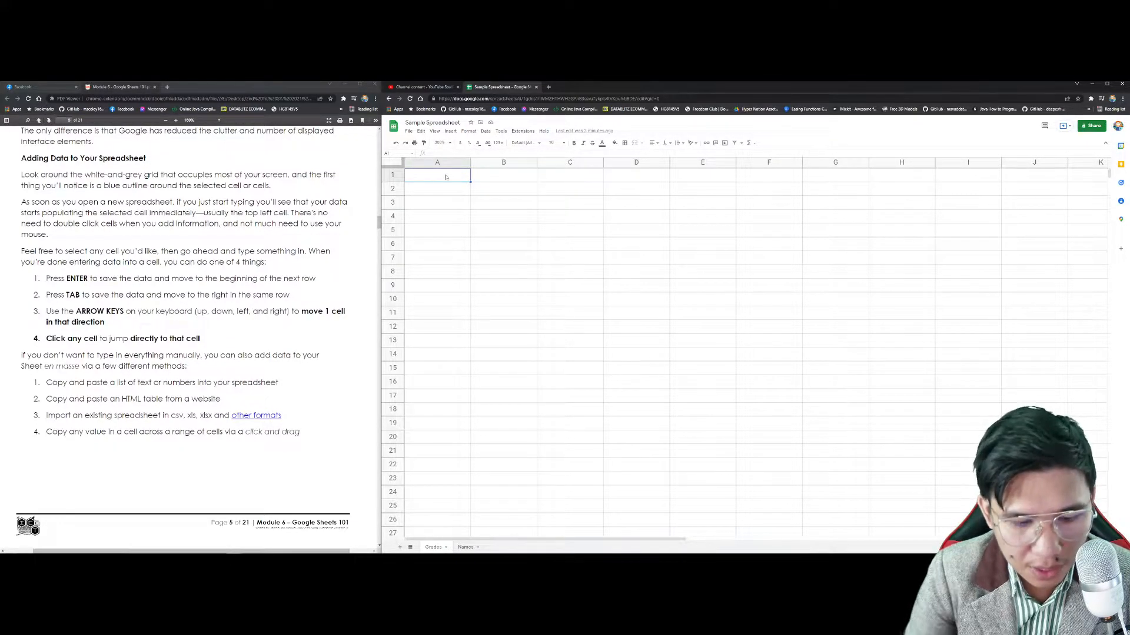
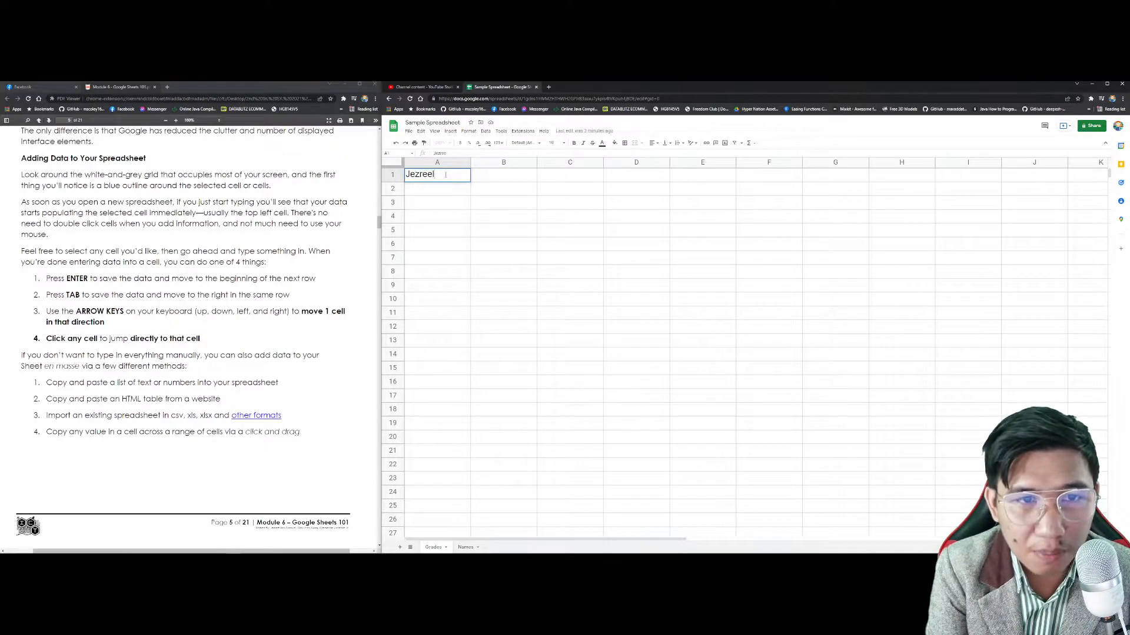
Step: Type a person's full name into cell A1 and reopen the cell for editing
{"action": "key", "text": "Return"}
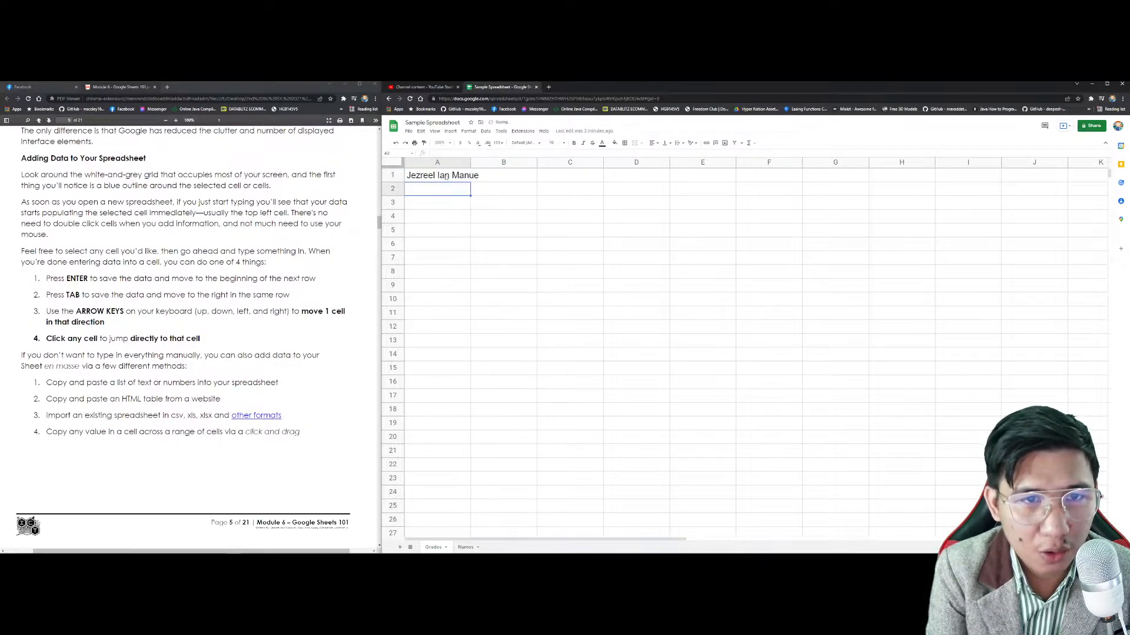
{"action": "left_click", "coordinate": [448, 176]}
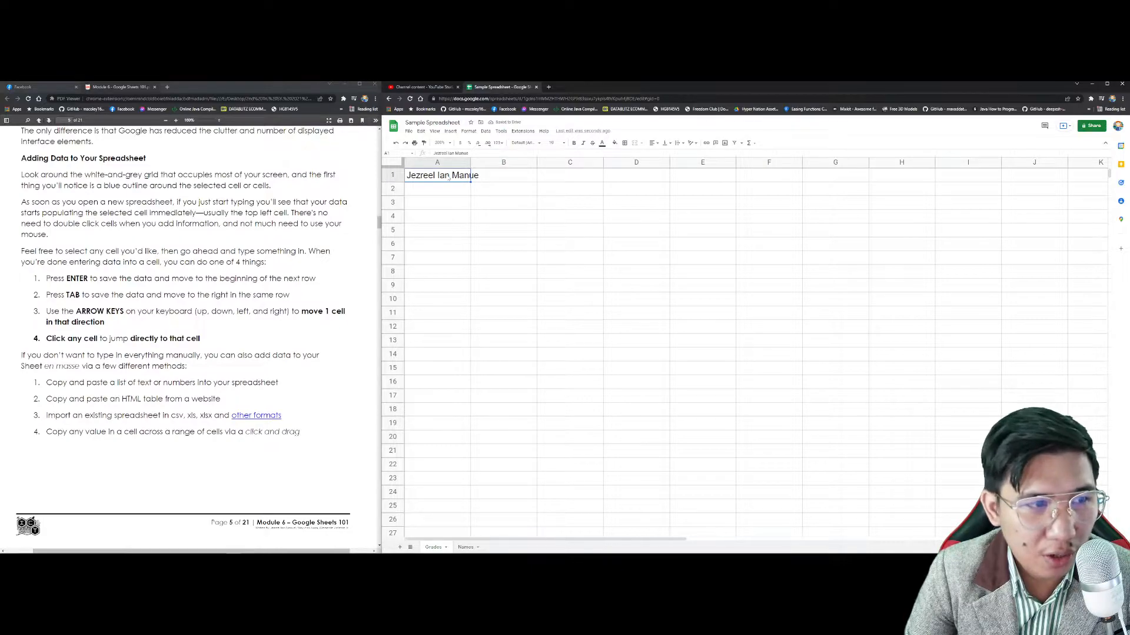
{"action": "double_click", "coordinate": [446, 174]}
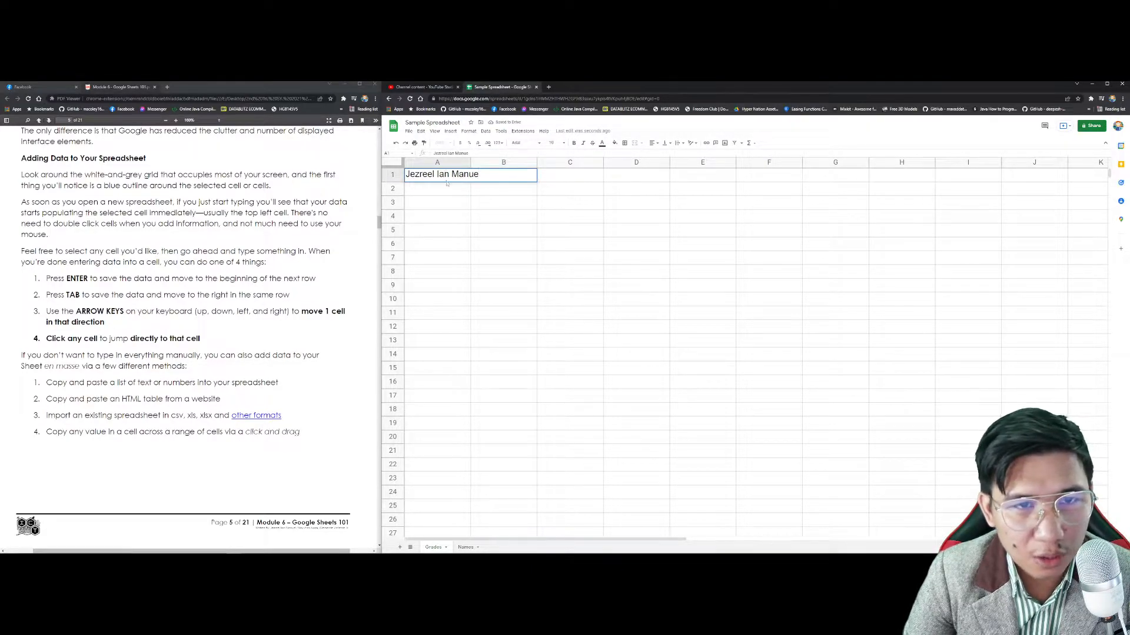
{"action": "left_click", "coordinate": [448, 189]}
{"action": "double_click", "coordinate": [447, 175]}
{"action": "key", "text": "Return"}
{"action": "key", "text": "Down"}
{"action": "key", "text": "Down"}
{"action": "key", "text": "Down"}
{"action": "key", "text": "Down"}
{"action": "key", "text": "Down"}
{"action": "key", "text": "Down"}
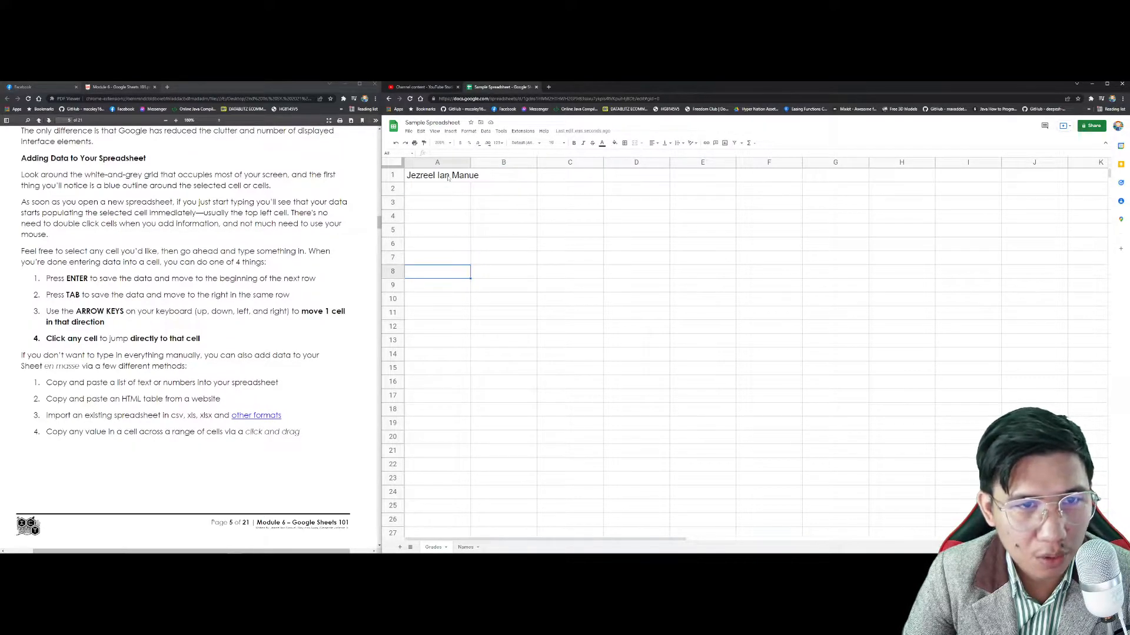
Step: Move the selection around cells near A1 using arrow keys, Tab and clicks
{"action": "left_click", "coordinate": [448, 178]}
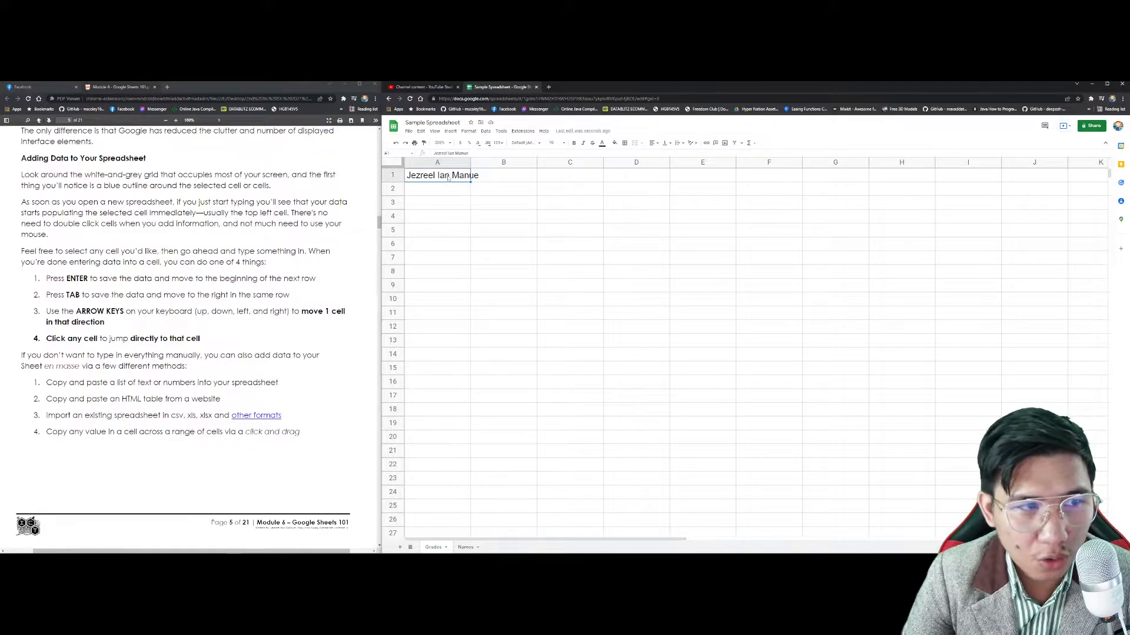
{"action": "key", "text": "Tab"}
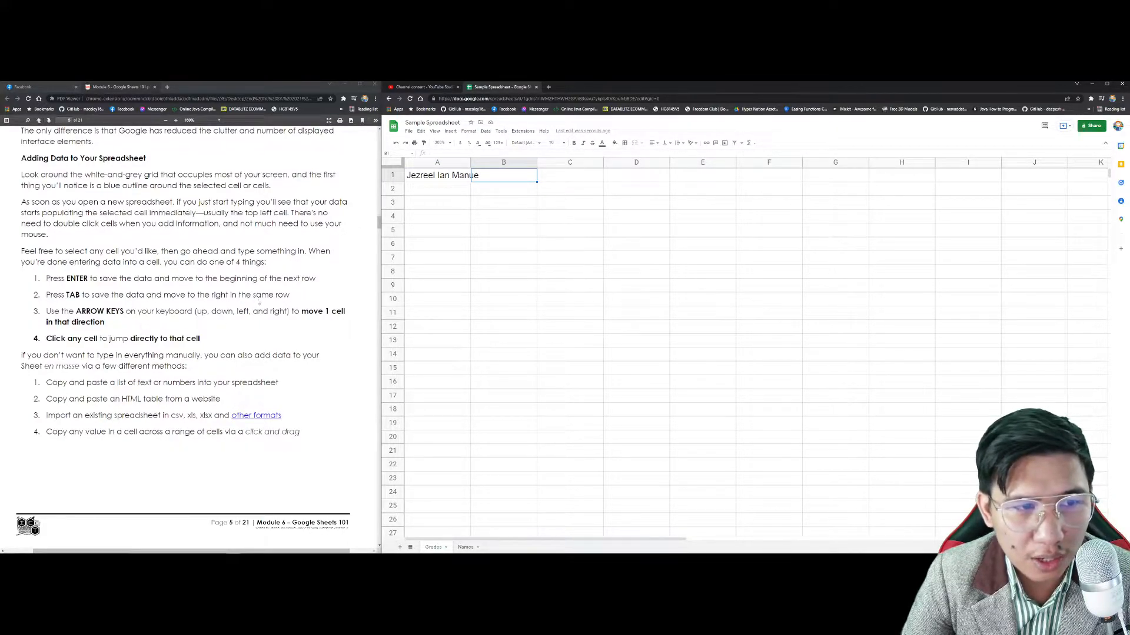
{"action": "left_click", "coordinate": [442, 179]}
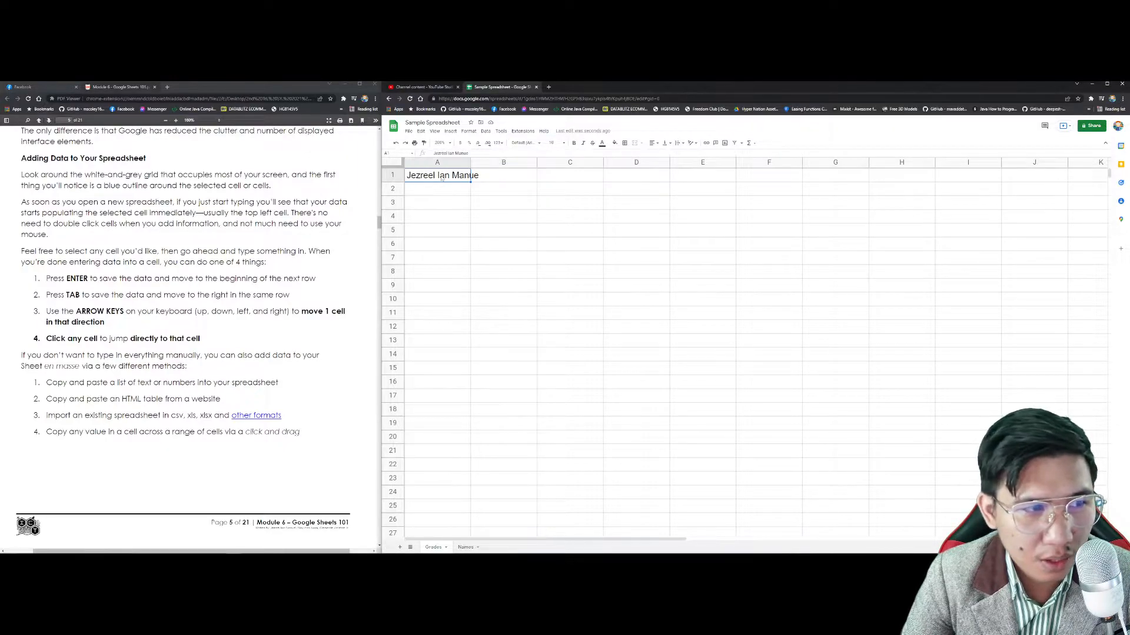
{"action": "key", "text": "Down"}
{"action": "key", "text": "Up"}
{"action": "key", "text": "Right"}
{"action": "key", "text": "Down"}
{"action": "key", "text": "Up"}
{"action": "key", "text": "Left"}
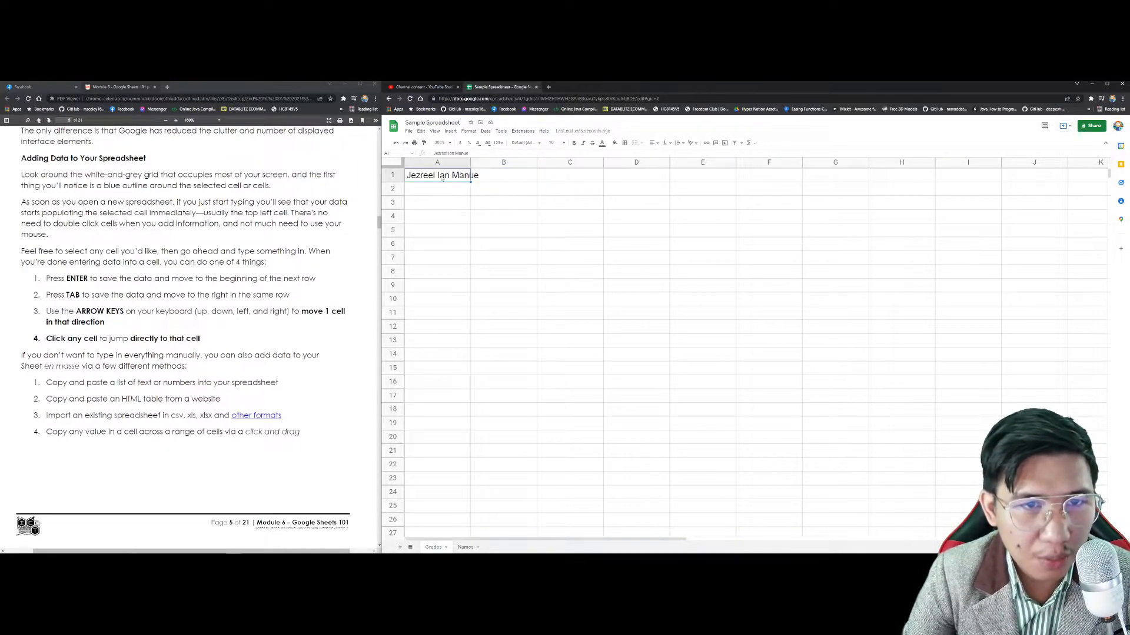
{"action": "key", "text": "Down"}
{"action": "key", "text": "Right"}
{"action": "key", "text": "Left"}
{"action": "key", "text": "Up"}
{"action": "key", "text": "Down"}
{"action": "key", "text": "Right"}
{"action": "key", "text": "Left"}
{"action": "key", "text": "Up"}
{"action": "key", "text": "Down"}
{"action": "key", "text": "Right"}
{"action": "key", "text": "Up"}
{"action": "left_click", "coordinate": [442, 178]}
{"action": "left_click", "coordinate": [790, 312]}
{"action": "key", "text": "Down"}
{"action": "key", "text": "Down"}
{"action": "left_click", "coordinate": [511, 230]}
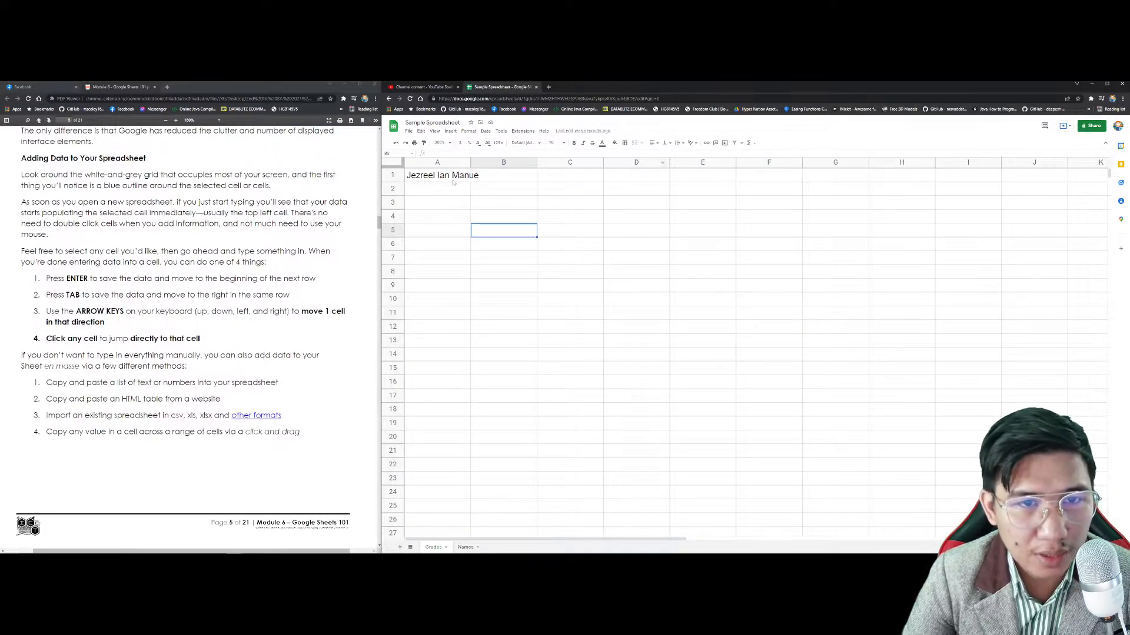
{"action": "left_click", "coordinate": [462, 177]}
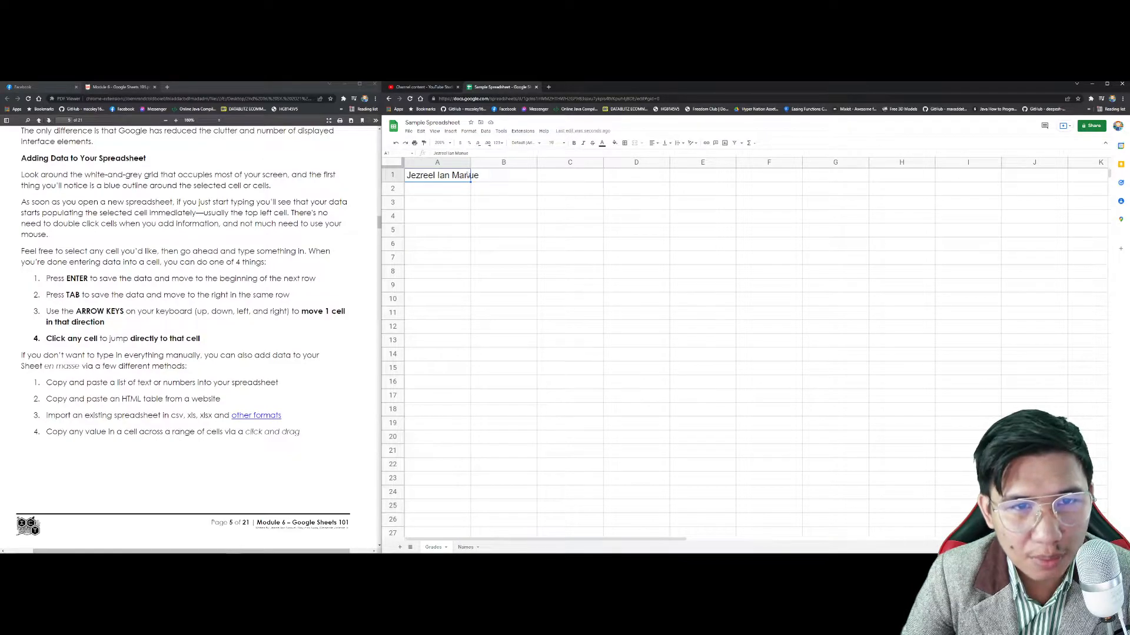
Step: Add the missing final letter to the name in cell A1
{"action": "key", "text": "Return"}
{"action": "type", "text": "l"}
{"action": "key", "text": "Return"}
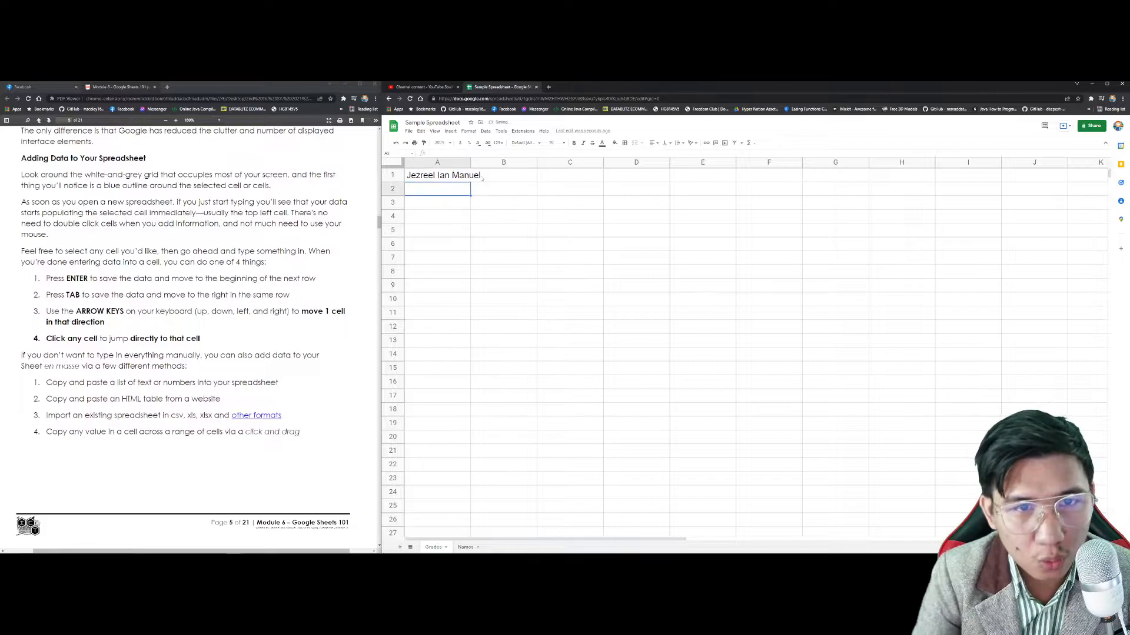
{"action": "left_click", "coordinate": [444, 181]}
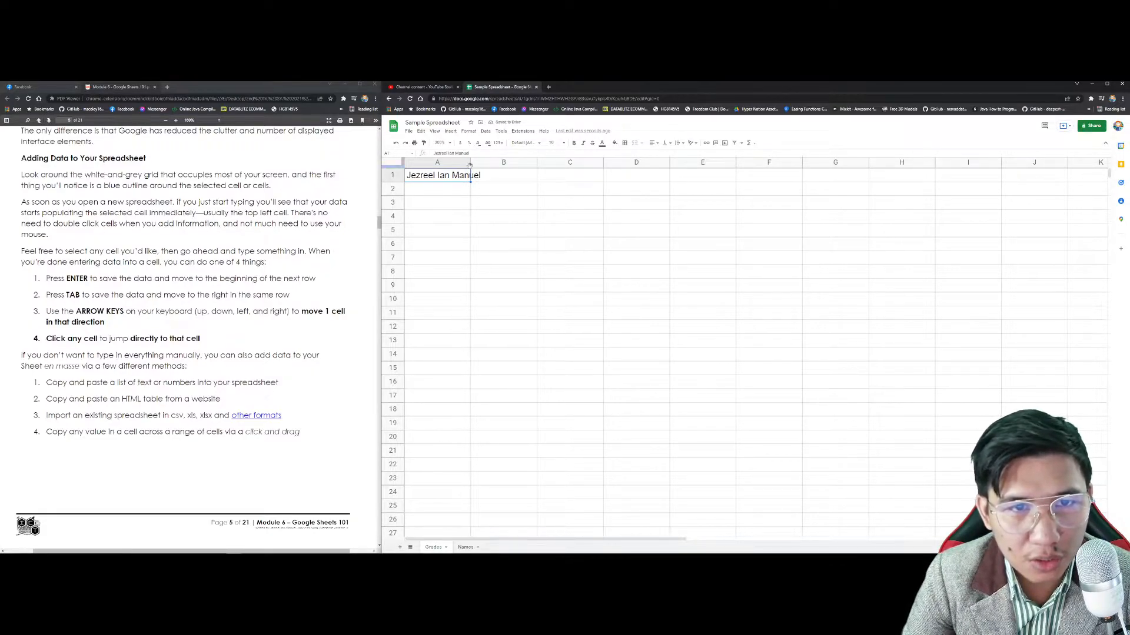
Step: Widen column A to fit the name, then undo a column width change
{"action": "left_click_drag", "start_coordinate": [471, 164], "coordinate": [763, 163]}
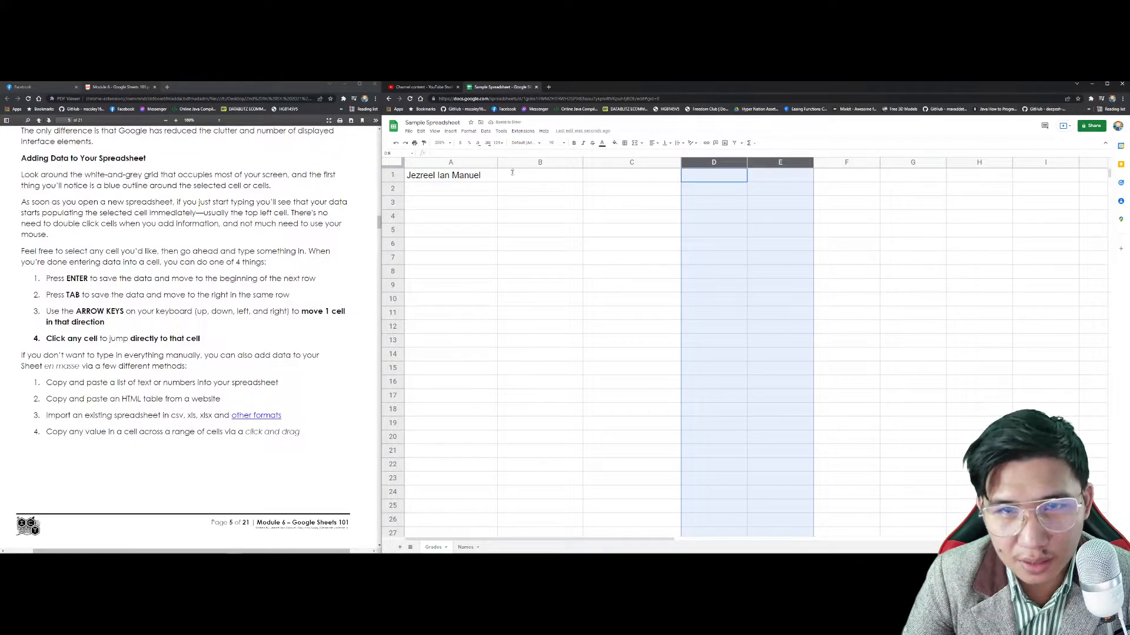
{"action": "left_click", "coordinate": [445, 195]}
{"action": "scroll", "coordinate": [247, 306], "scroll_direction": "down", "scroll_amount": 2}
{"action": "left_click", "coordinate": [502, 250]}
{"action": "key", "text": "ctrl+z"}
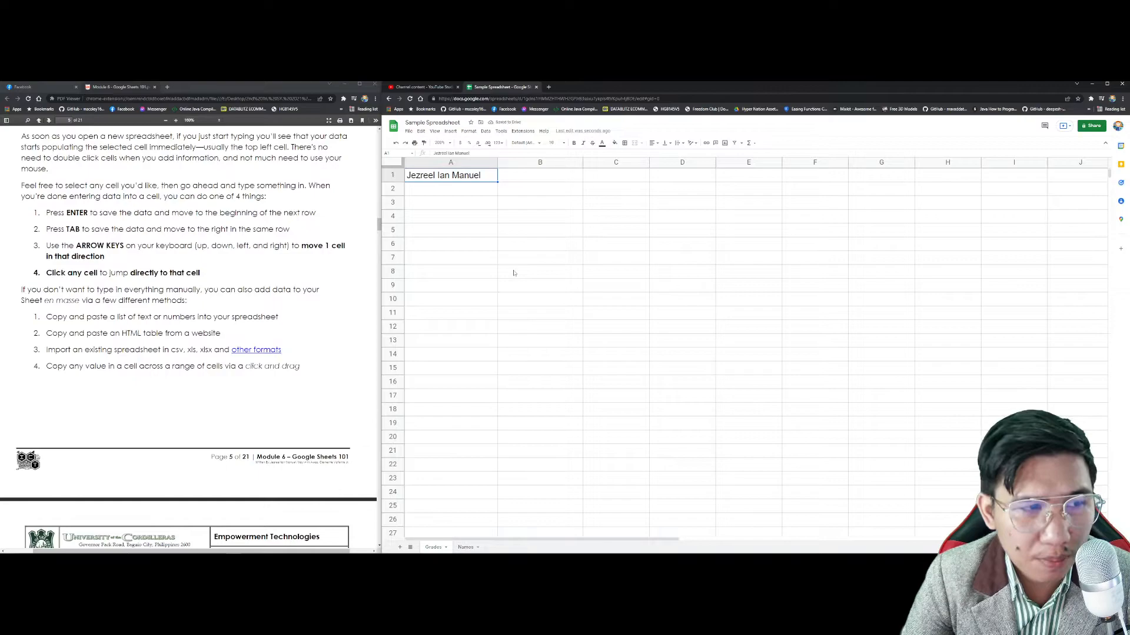
Step: Highlight the data-entry passage and first list item in the guide
{"action": "left_click_drag", "start_coordinate": [283, 292], "coordinate": [299, 299]}
{"action": "left_click", "coordinate": [298, 299]}
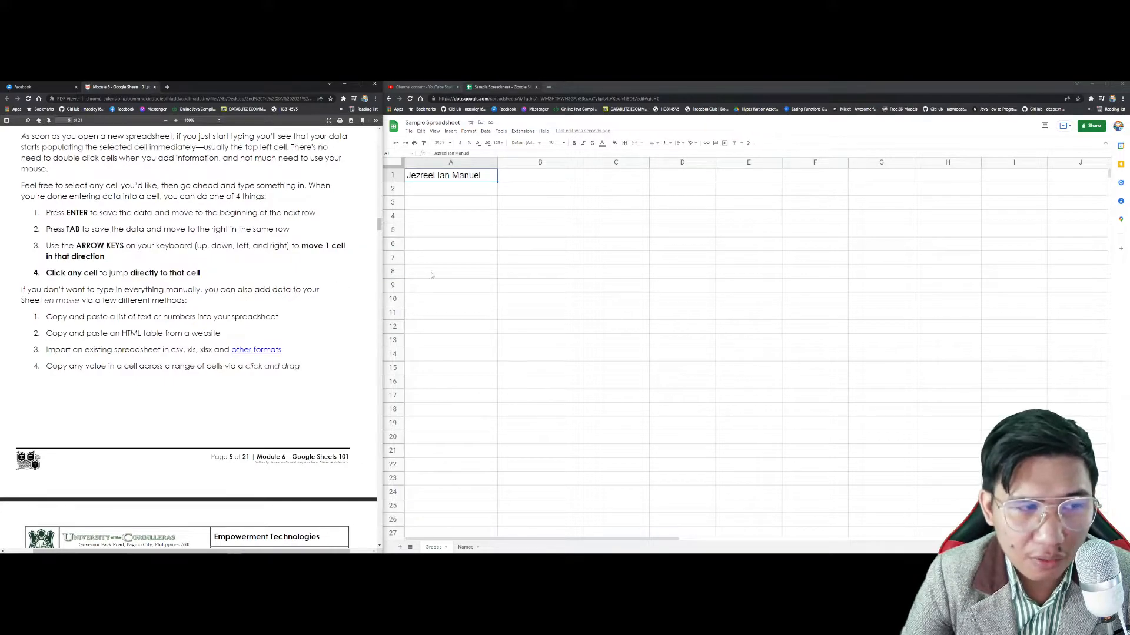
{"action": "left_click_drag", "start_coordinate": [72, 317], "coordinate": [151, 318]}
{"action": "left_click", "coordinate": [213, 318]}
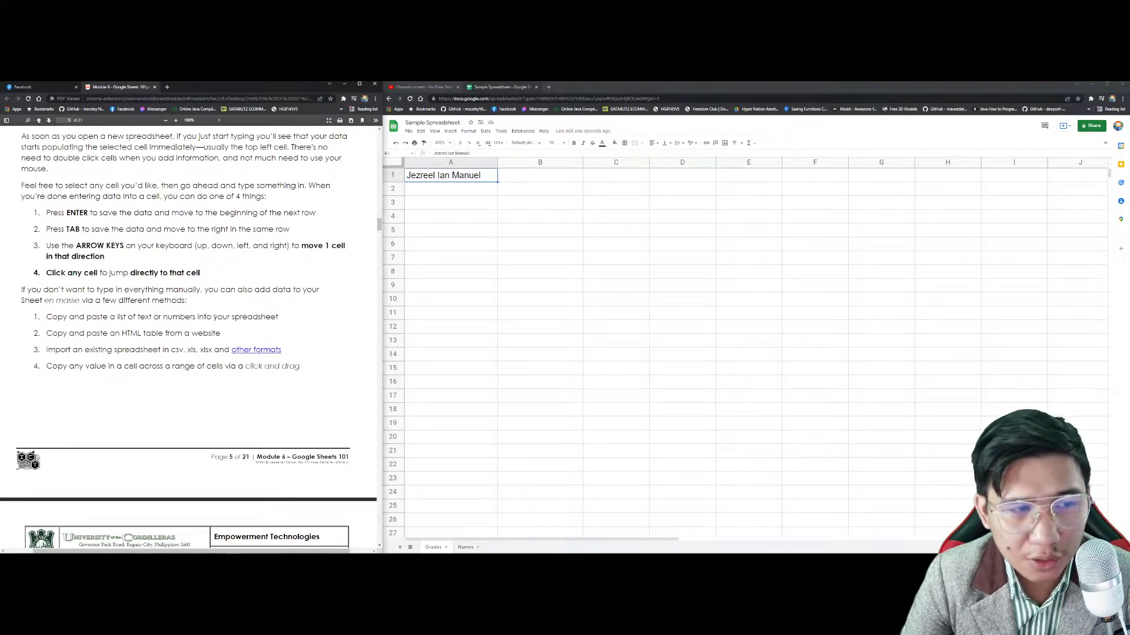
{"action": "left_click", "coordinate": [488, 179]}
Step: Clear the name from cell A1, check the PDF guide, and bring up the File menu
{"action": "key", "text": "Delete"}
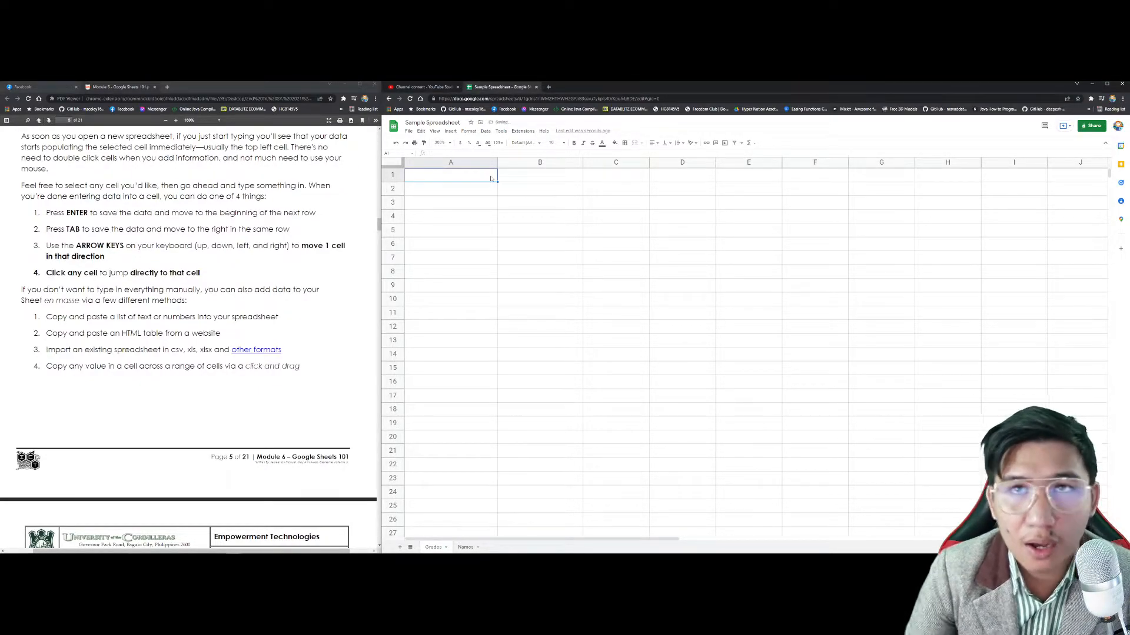
{"action": "left_click", "coordinate": [519, 233]}
{"action": "left_click", "coordinate": [478, 180]}
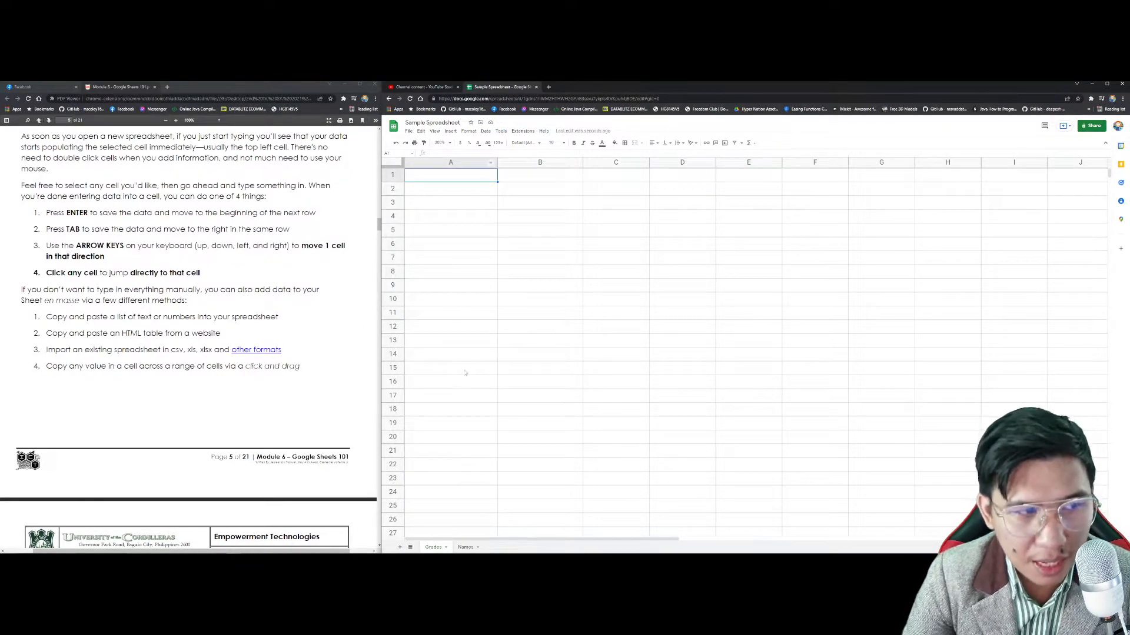
{"action": "left_click", "coordinate": [145, 342]}
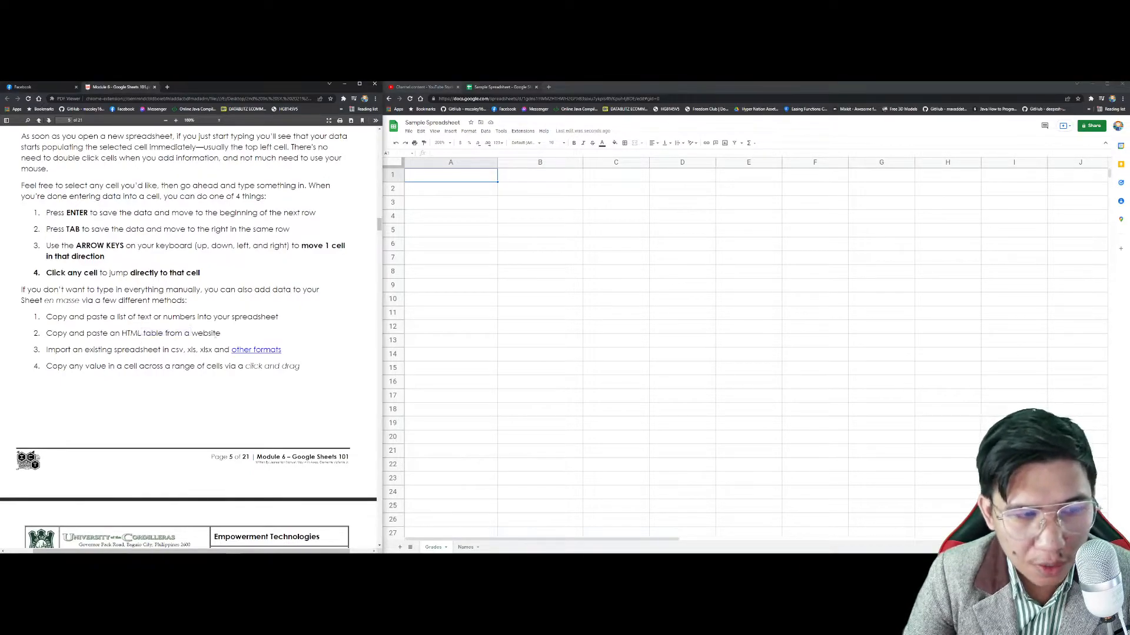
{"action": "scroll", "coordinate": [249, 316], "scroll_direction": "down", "scroll_amount": 1}
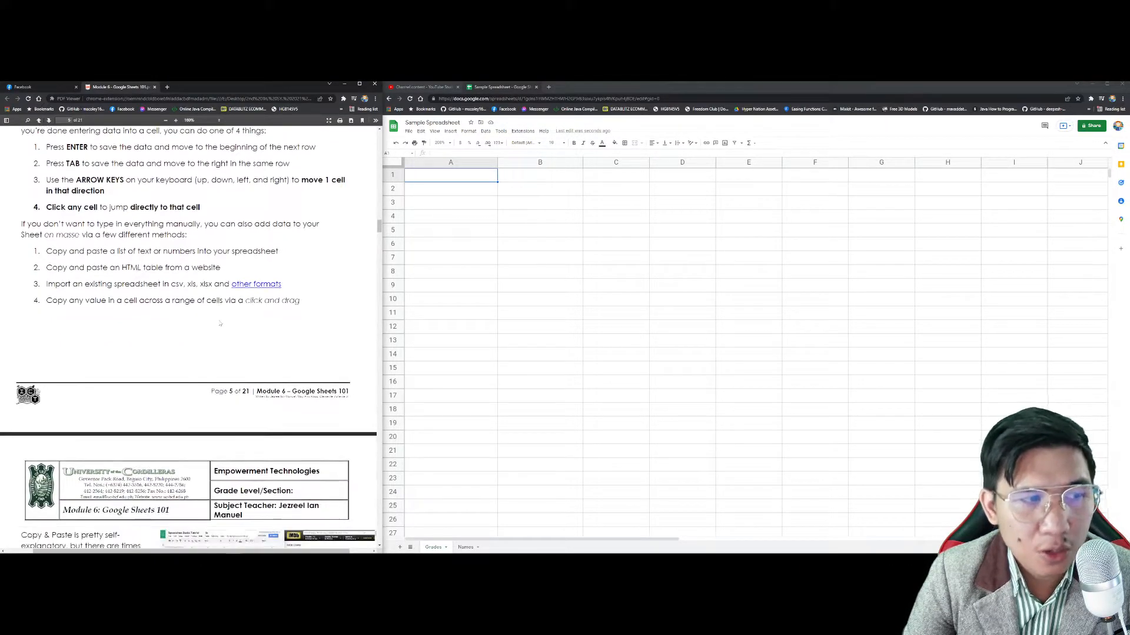
{"action": "left_click", "coordinate": [407, 132]}
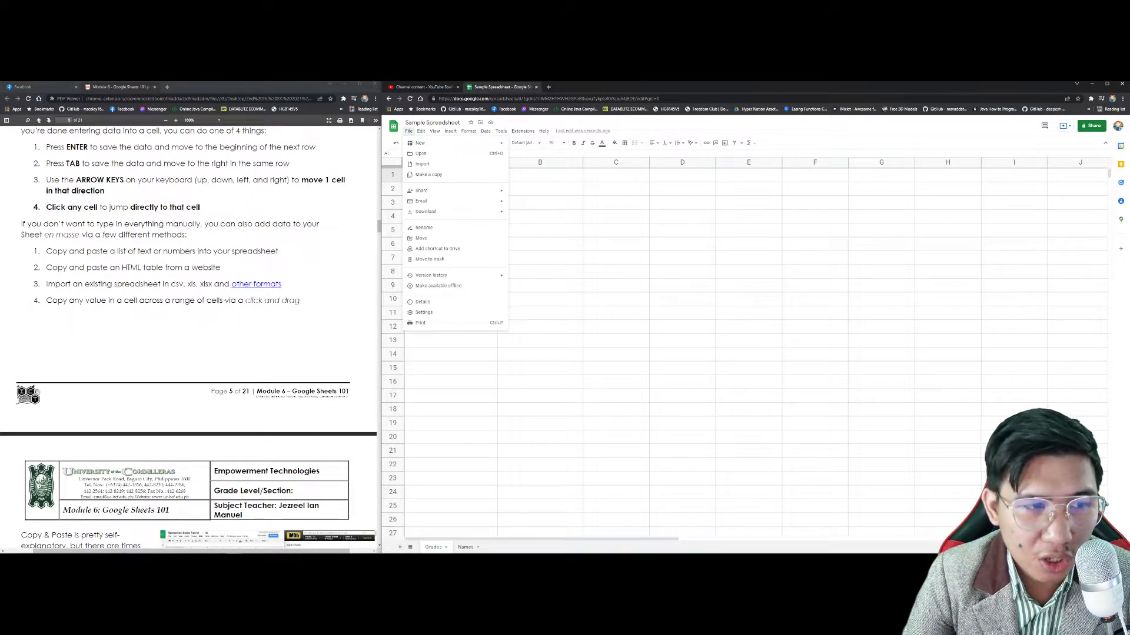
Step: Scroll through the File menu options, then close it by clicking a grid cell
{"action": "scroll", "coordinate": [246, 302], "scroll_direction": "down", "scroll_amount": 2}
{"action": "scroll", "coordinate": [246, 302], "scroll_direction": "down", "scroll_amount": 5}
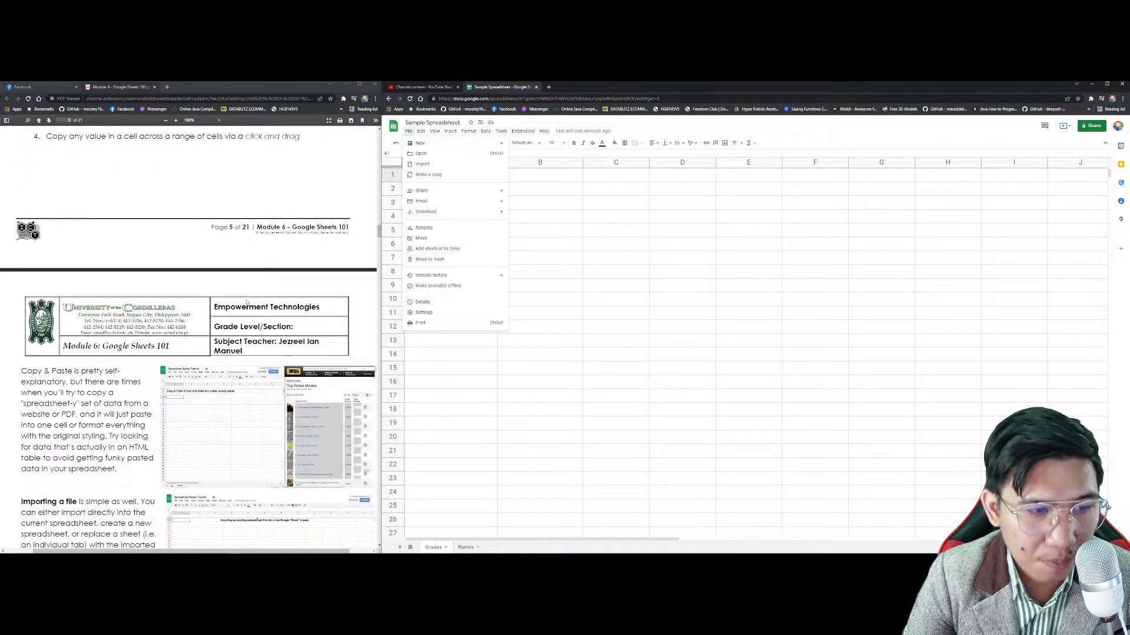
{"action": "scroll", "coordinate": [246, 302], "scroll_direction": "down", "scroll_amount": 1}
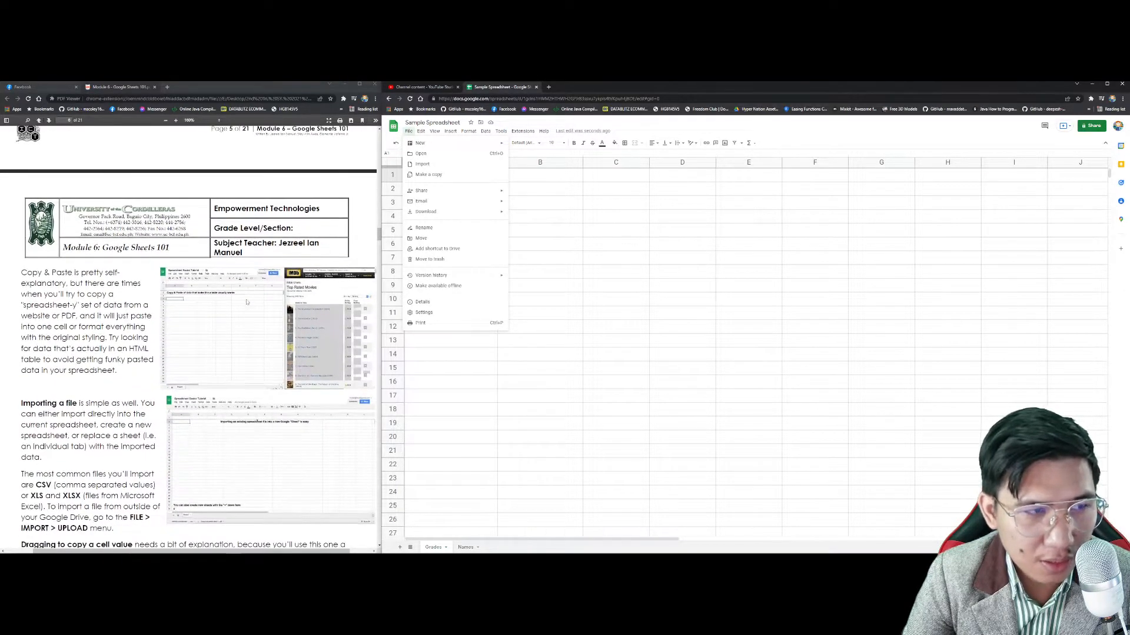
{"action": "scroll", "coordinate": [199, 335], "scroll_direction": "down", "scroll_amount": 5}
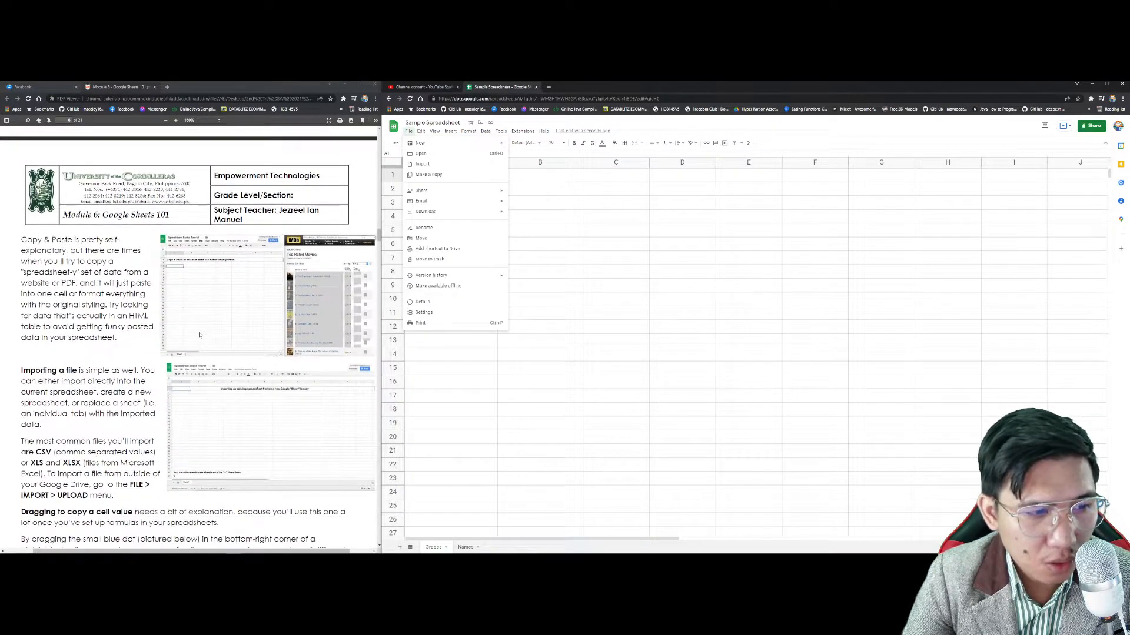
{"action": "scroll", "coordinate": [200, 334], "scroll_direction": "up", "scroll_amount": 1}
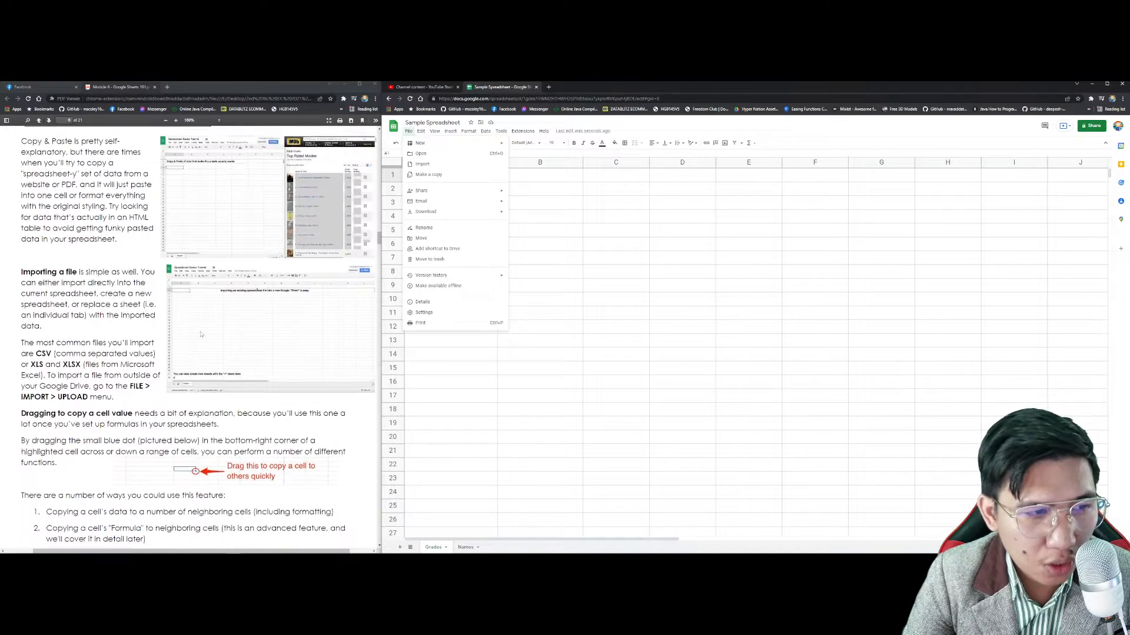
{"action": "scroll", "coordinate": [201, 334], "scroll_direction": "up", "scroll_amount": 1}
{"action": "left_click", "coordinate": [618, 261]}
{"action": "left_click", "coordinate": [513, 228]}
{"action": "left_click", "coordinate": [472, 177]}
{"action": "left_click", "coordinate": [471, 242]}
{"action": "left_click", "coordinate": [464, 190]}
{"action": "type", "text": "1"}
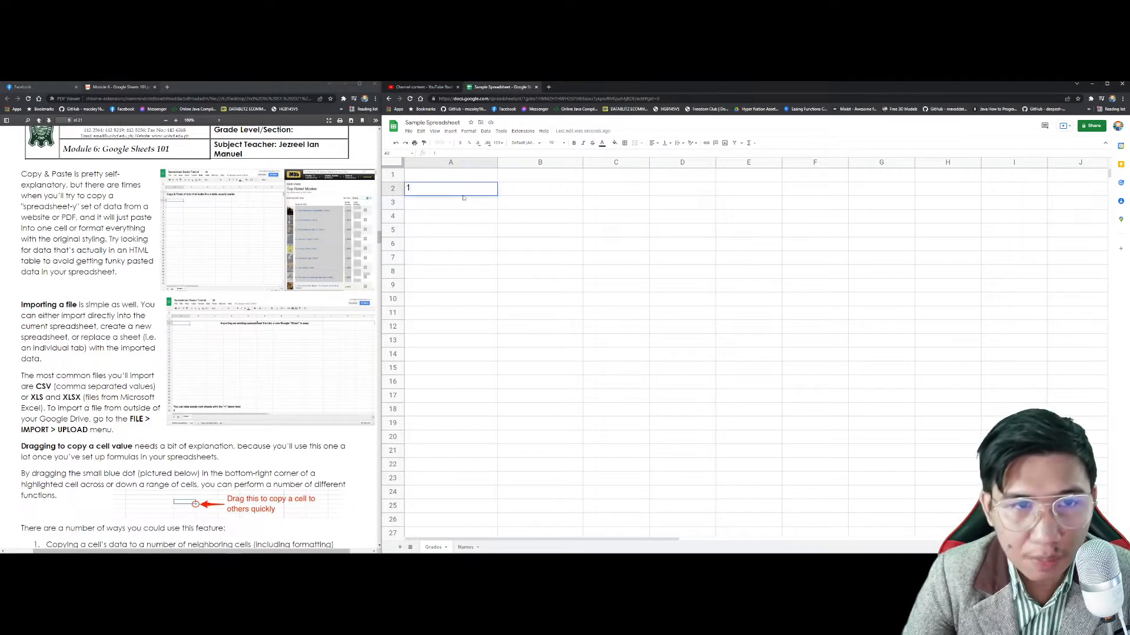
{"action": "key", "text": "Return"}
{"action": "type", "text": "2"}
{"action": "key", "text": "Return"}
{"action": "type", "text": "3"}
{"action": "key", "text": "Return"}
{"action": "type", "text": "4"}
{"action": "key", "text": "Return"}
{"action": "type", "text": "5"}
{"action": "key", "text": "Return"}
{"action": "left_click", "coordinate": [475, 194]}
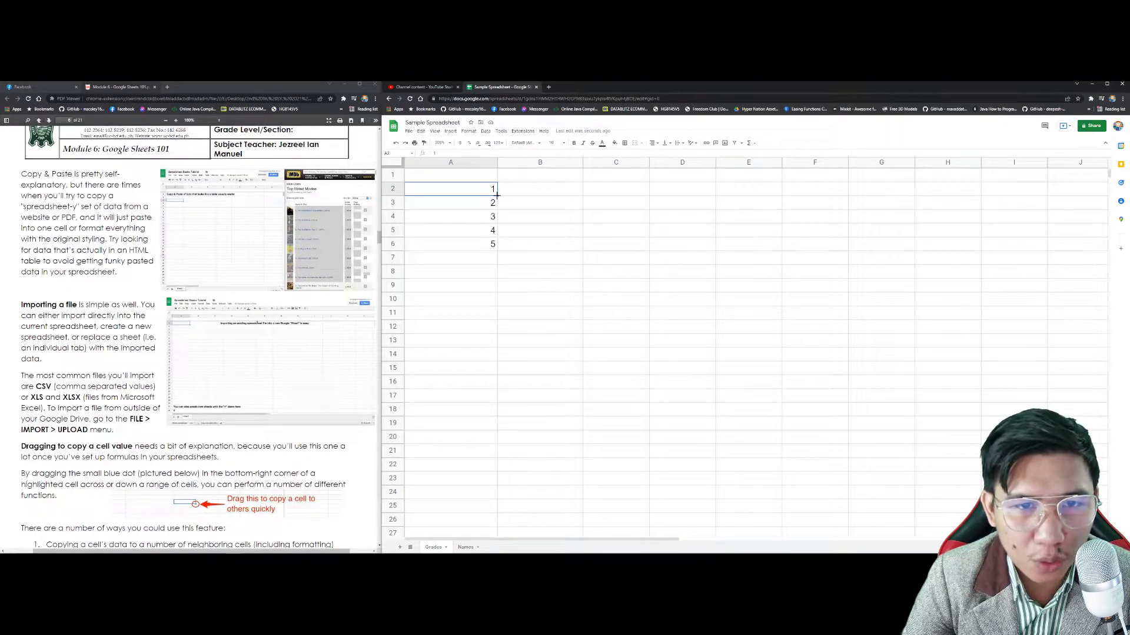
{"action": "left_click_drag", "start_coordinate": [497, 194], "coordinate": [853, 196]}
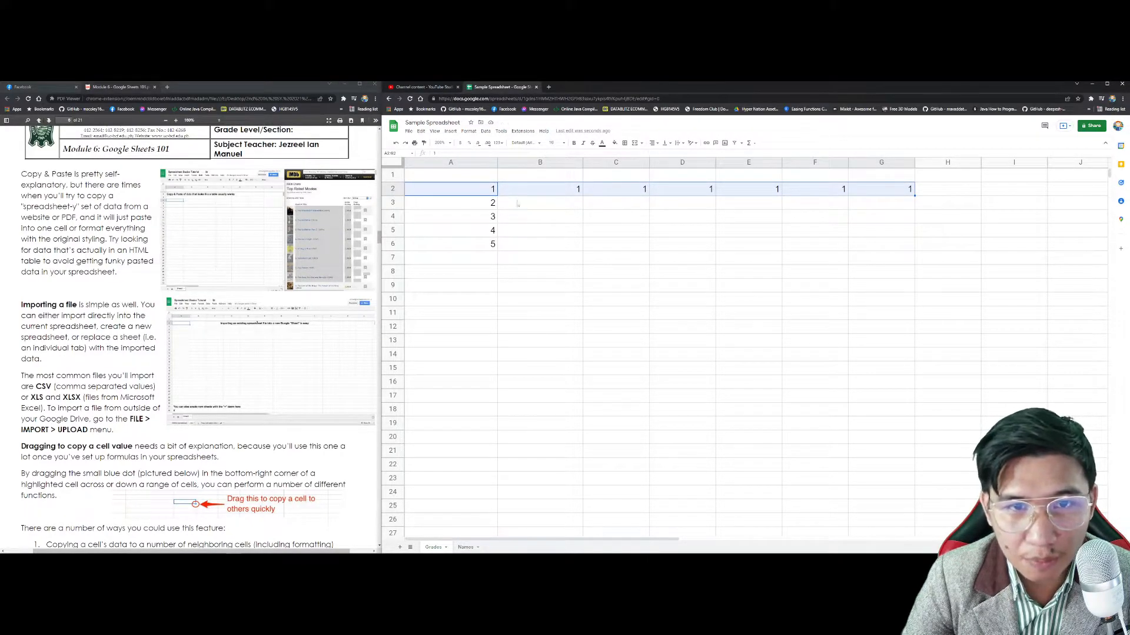
{"action": "key", "text": "ctrl+z"}
{"action": "left_click", "coordinate": [487, 243], "text": "shift"}
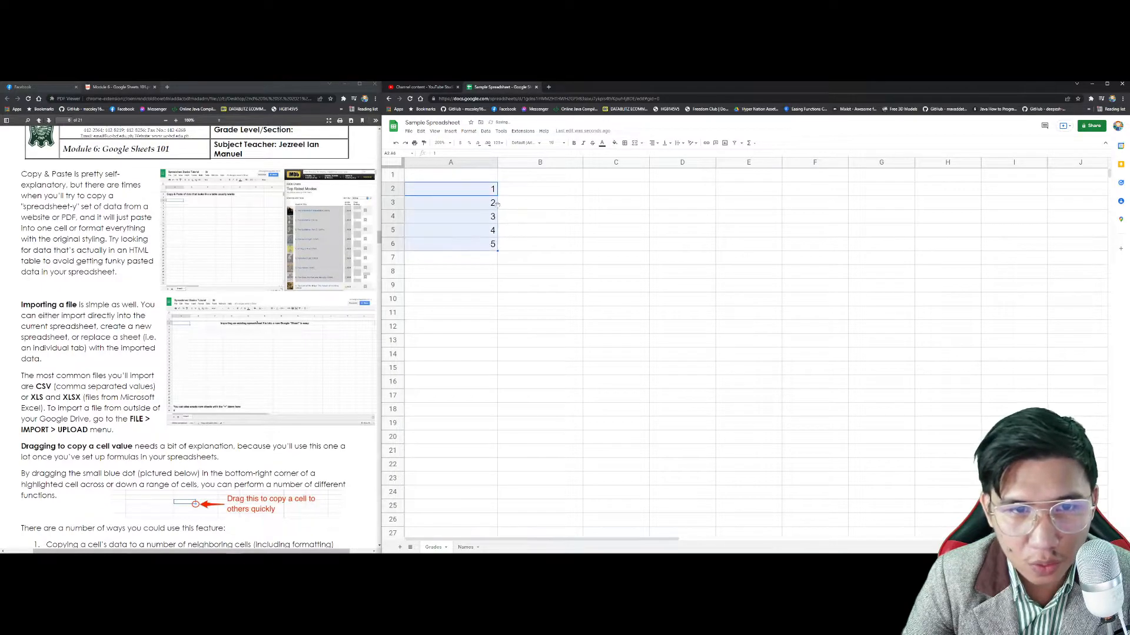
{"action": "left_click_drag", "start_coordinate": [497, 248], "coordinate": [926, 247]}
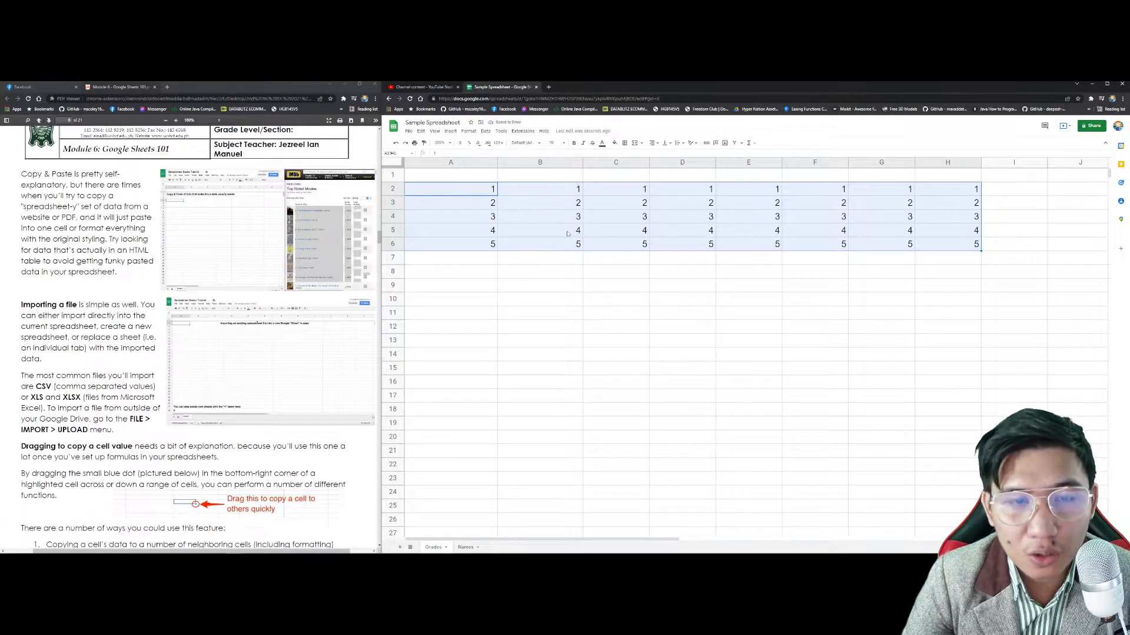
{"action": "key", "text": "ctrl+z"}
{"action": "left_click", "coordinate": [482, 190]}
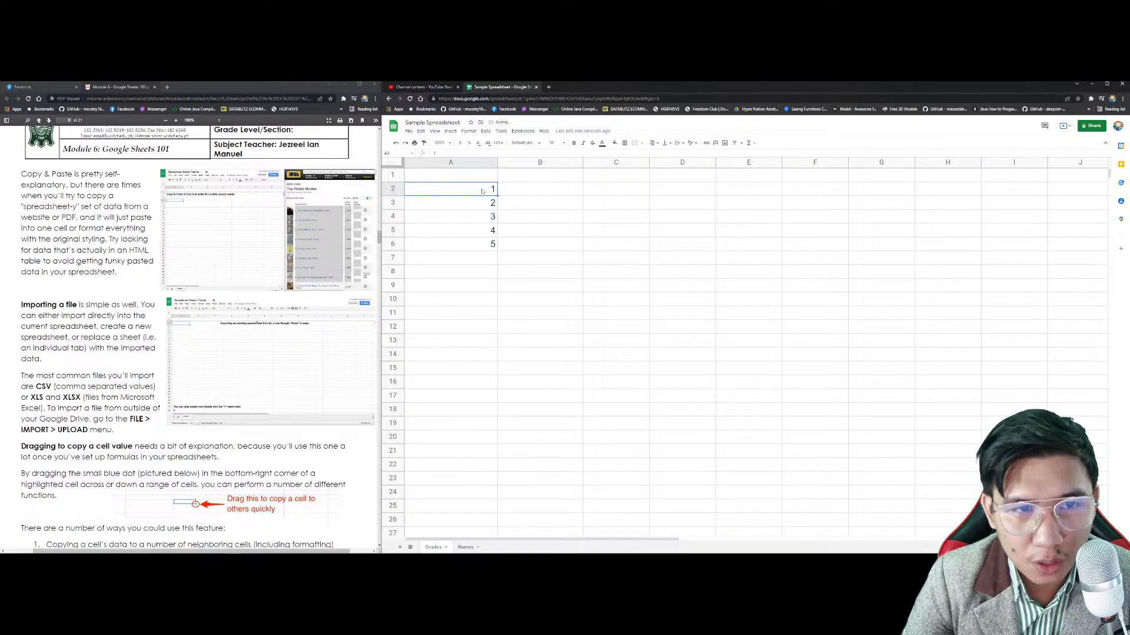
{"action": "left_click", "coordinate": [490, 258]}
{"action": "type", "text": "5"}
{"action": "key", "text": "Return"}
{"action": "left_click_drag", "start_coordinate": [485, 189], "coordinate": [480, 465]}
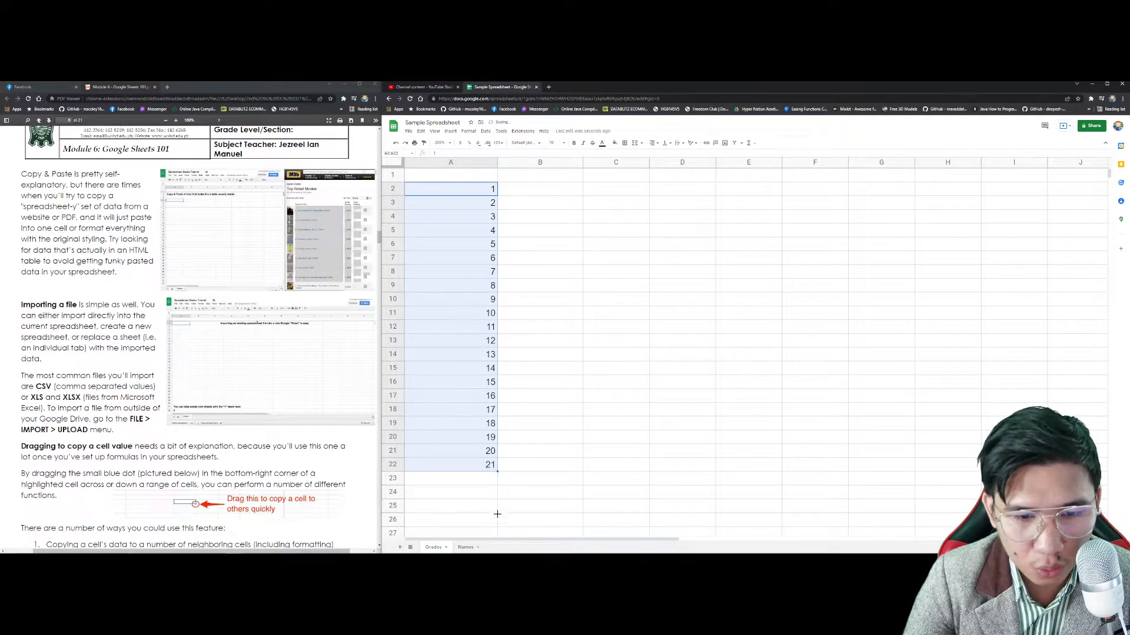
{"action": "left_click_drag", "start_coordinate": [497, 507], "coordinate": [495, 521]}
{"action": "key", "text": "Delete"}
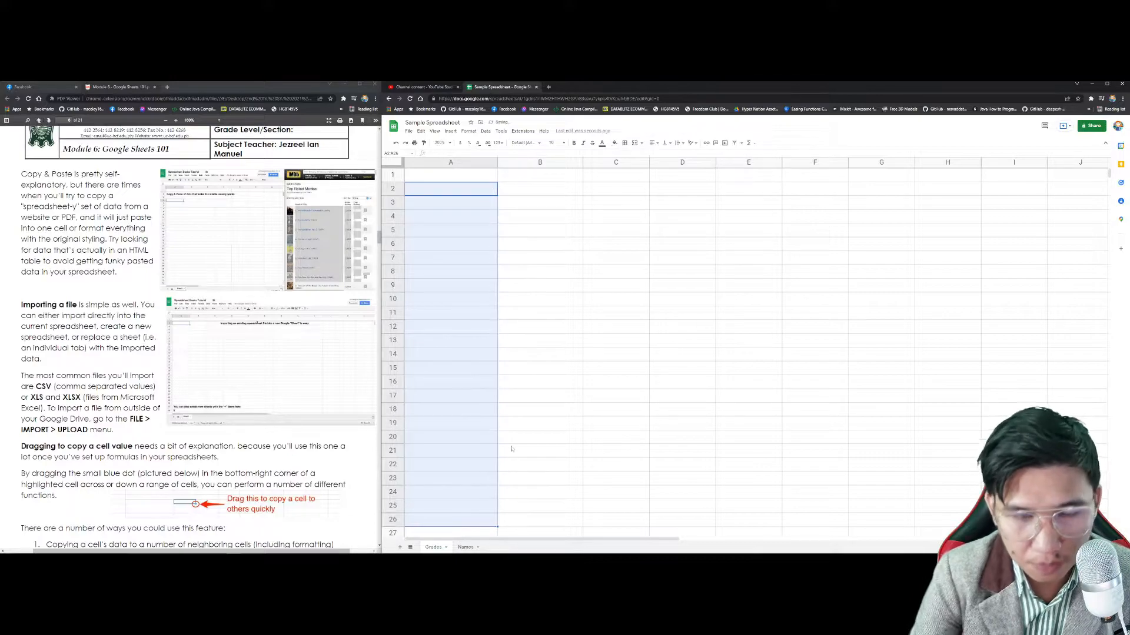
{"action": "left_click", "coordinate": [456, 189]}
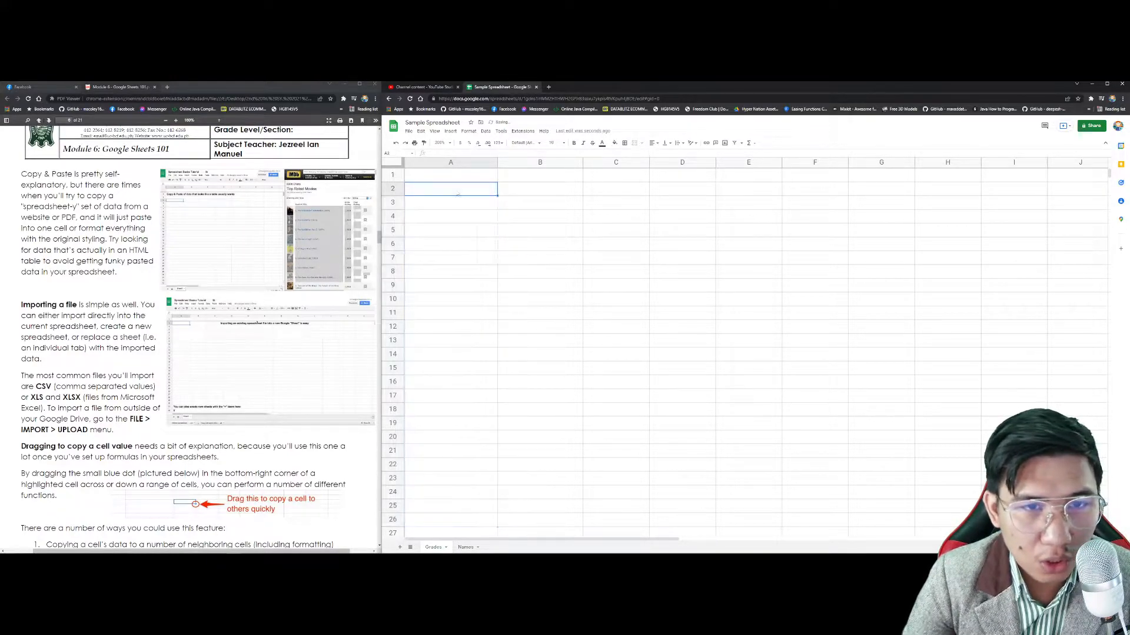
{"action": "type", "text": "January"}
{"action": "key", "text": "Return"}
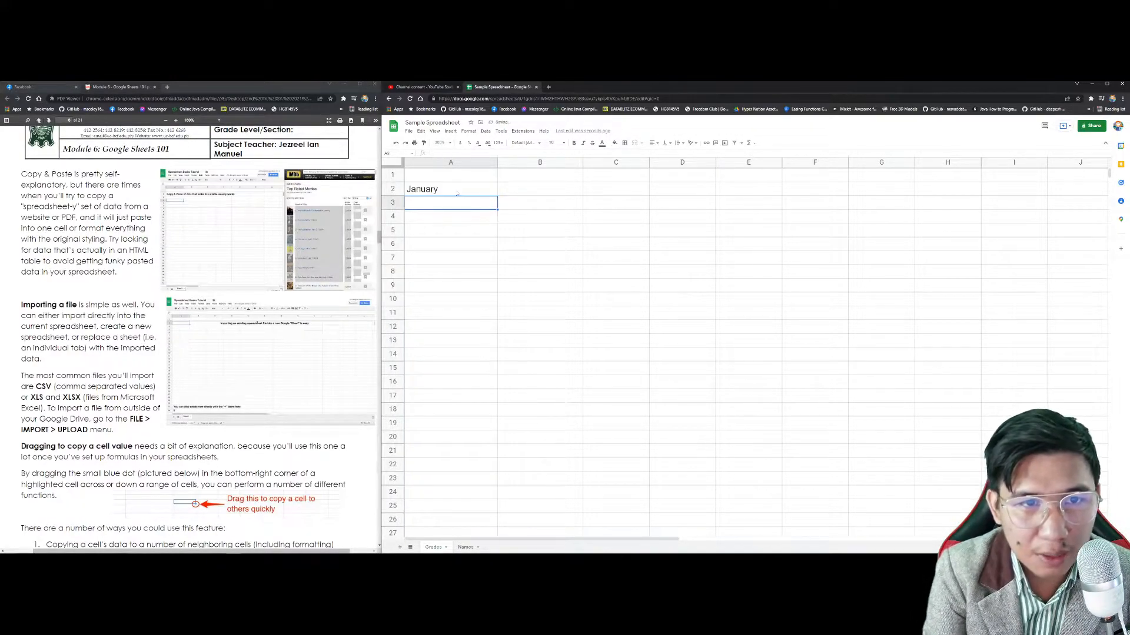
{"action": "left_click", "coordinate": [457, 192]}
{"action": "left_click_drag", "start_coordinate": [497, 196], "coordinate": [978, 195]}
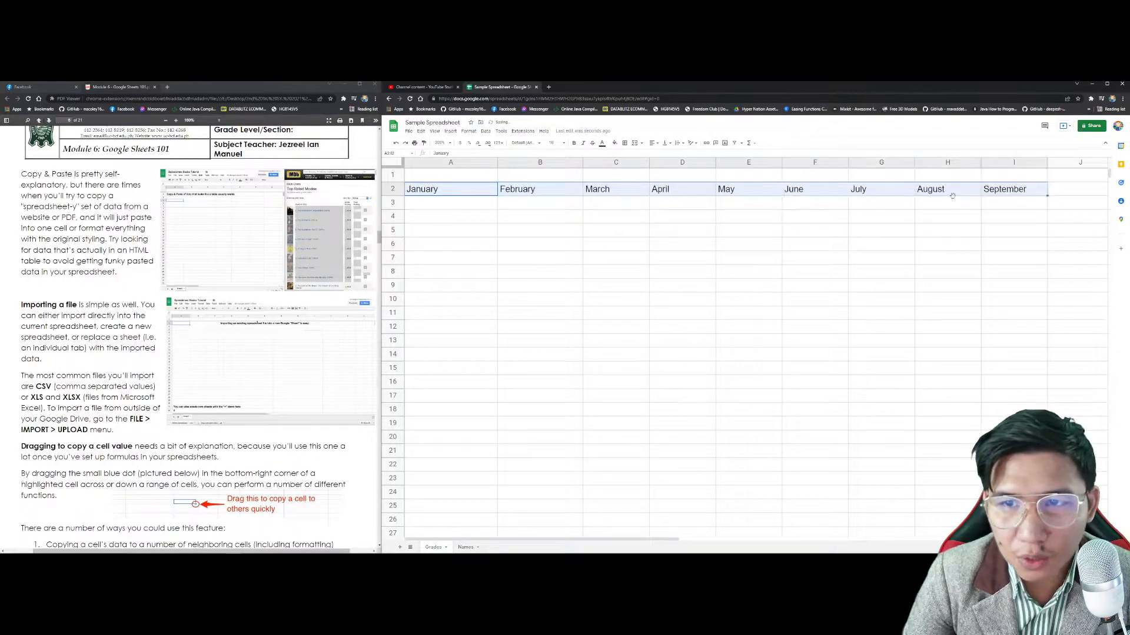
{"action": "left_click", "coordinate": [471, 190]}
{"action": "left_click_drag", "start_coordinate": [497, 196], "coordinate": [504, 407]}
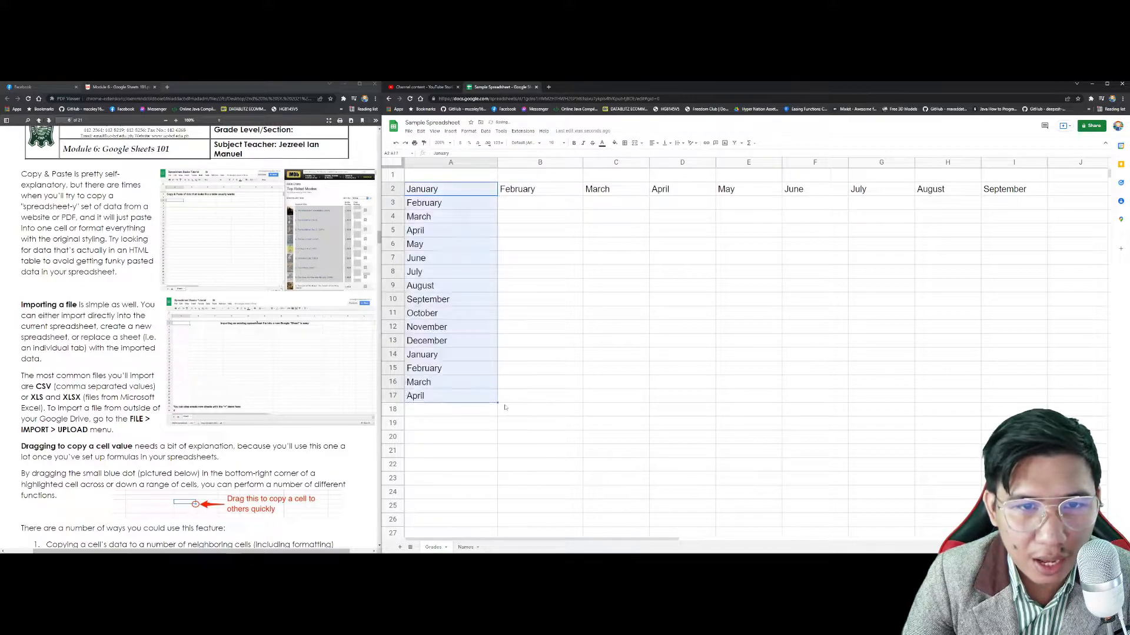
{"action": "key", "text": "ctrl+z"}
{"action": "key", "text": "ctrl+z"}
{"action": "key", "text": "ctrl+z"}
{"action": "key", "text": "ctrl+z"}
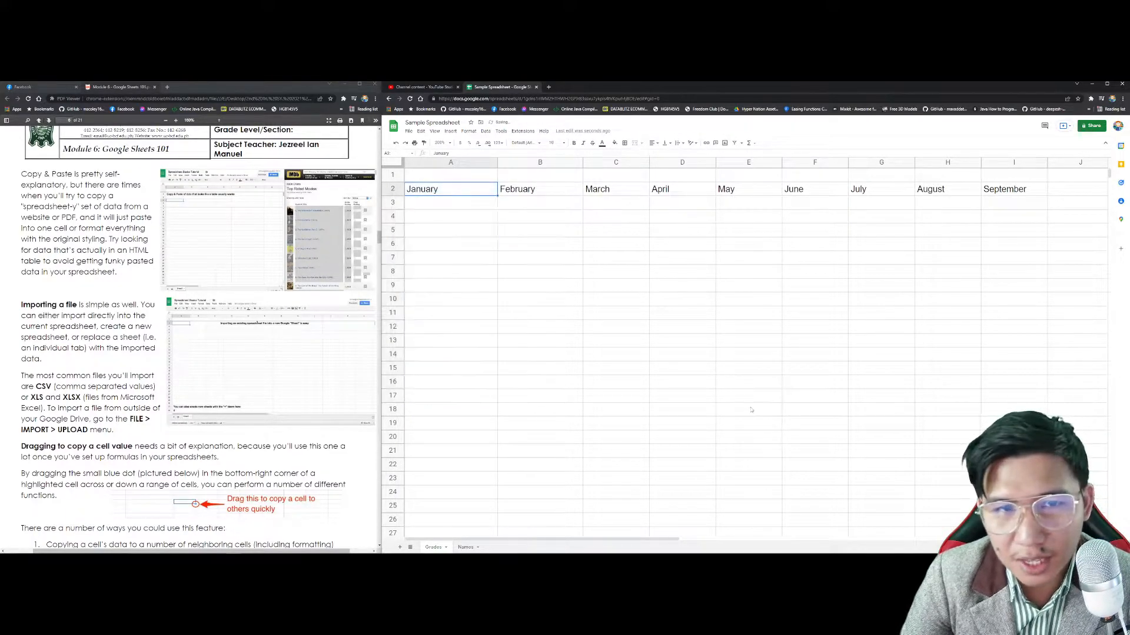
{"action": "type", "text": "Monday"}
{"action": "key", "text": "Tab"}
{"action": "left_click", "coordinate": [492, 193]}
{"action": "left_click_drag", "start_coordinate": [499, 197], "coordinate": [779, 198]}
{"action": "key", "text": "ctrl+z"}
{"action": "left_click", "coordinate": [478, 203]}
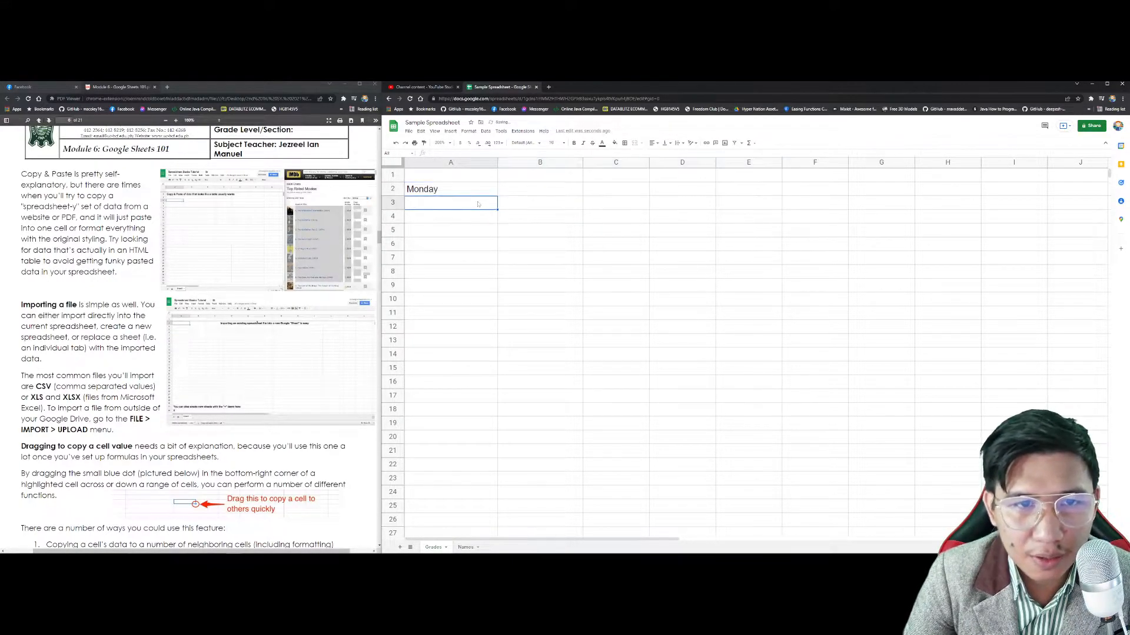
{"action": "type", "text": "Tuesday"}
{"action": "left_click_drag", "start_coordinate": [448, 189], "coordinate": [738, 222]}
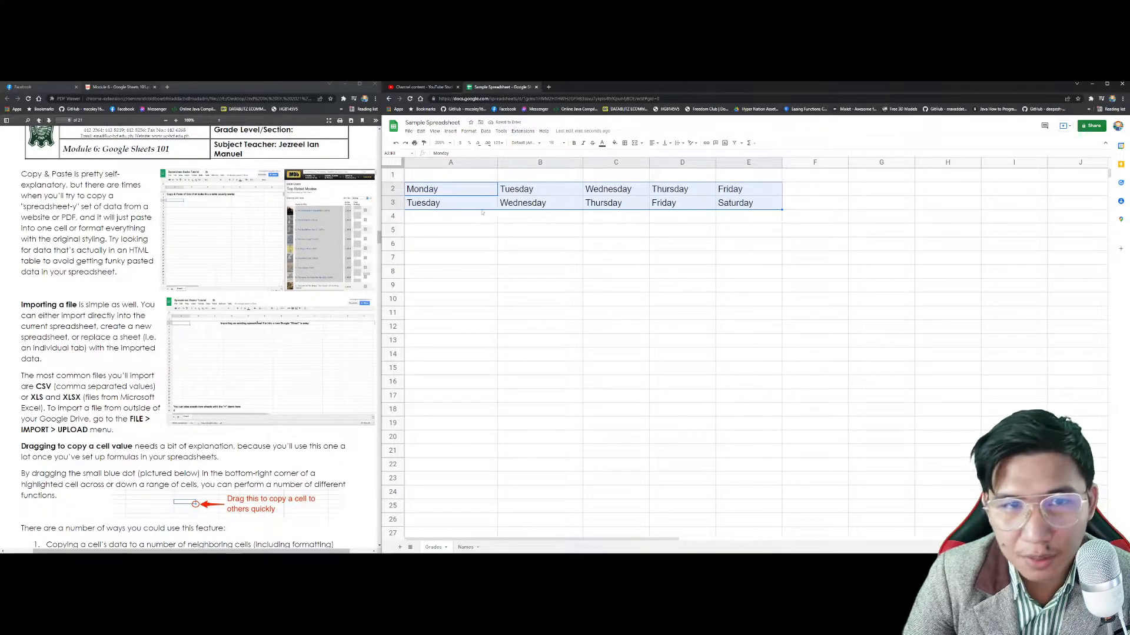
{"action": "key", "text": "ctrl+z"}
{"action": "left_click_drag", "start_coordinate": [490, 374], "coordinate": [491, 372]}
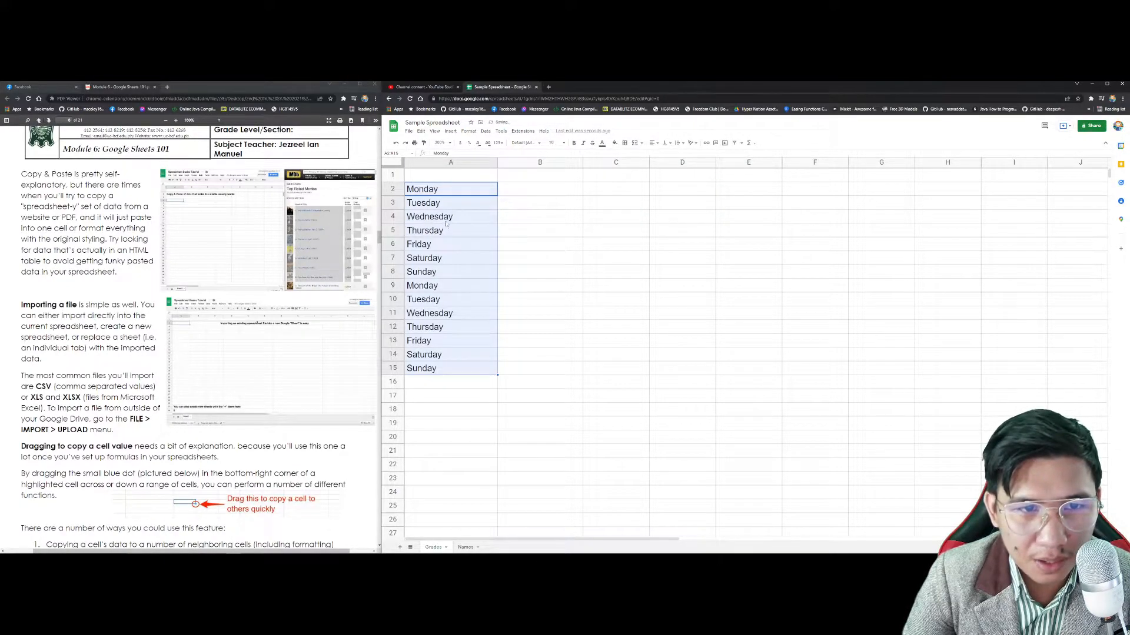
{"action": "key", "text": "ctrl+z"}
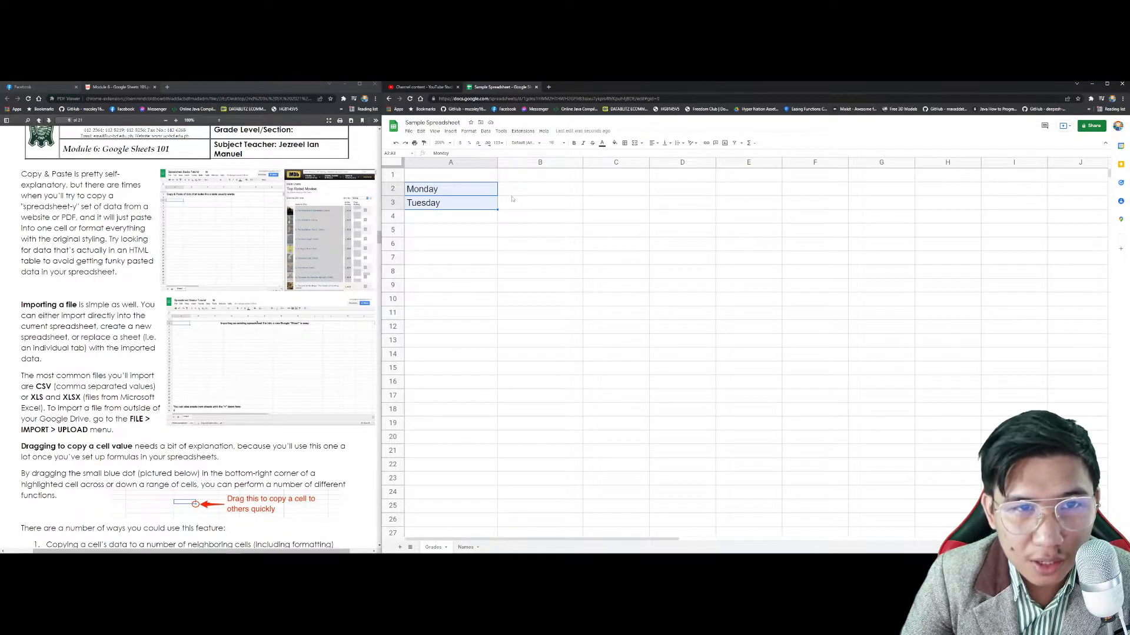
{"action": "left_click_drag", "start_coordinate": [497, 209], "coordinate": [741, 216]}
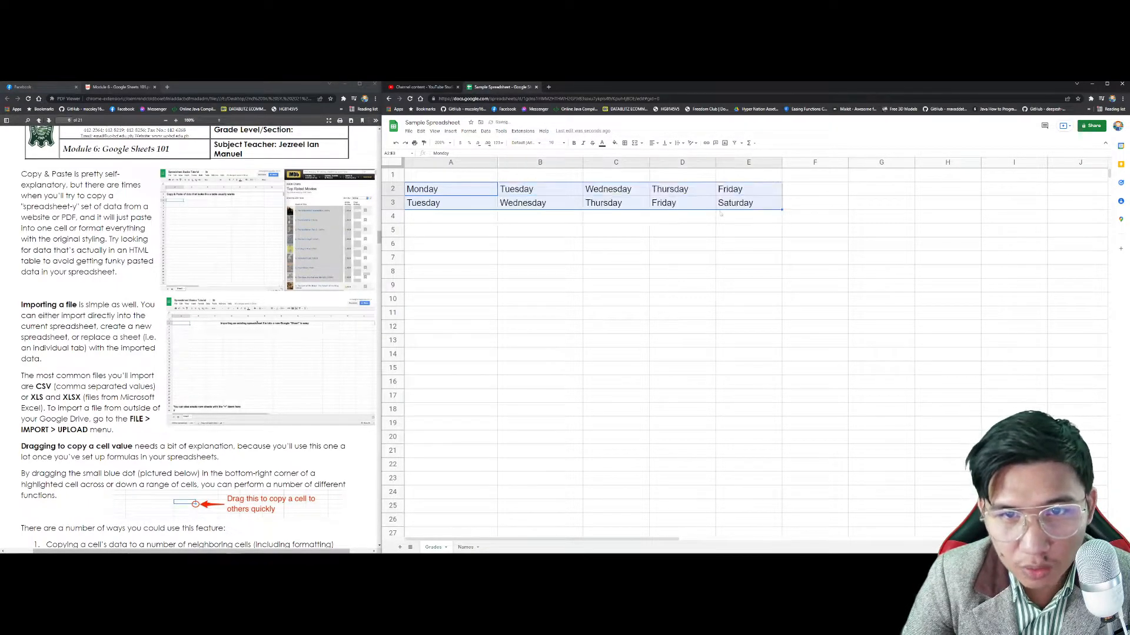
{"action": "key", "text": "ctrl+z"}
{"action": "left_click_drag", "start_coordinate": [498, 210], "coordinate": [844, 355]}
{"action": "left_click", "coordinate": [850, 349]}
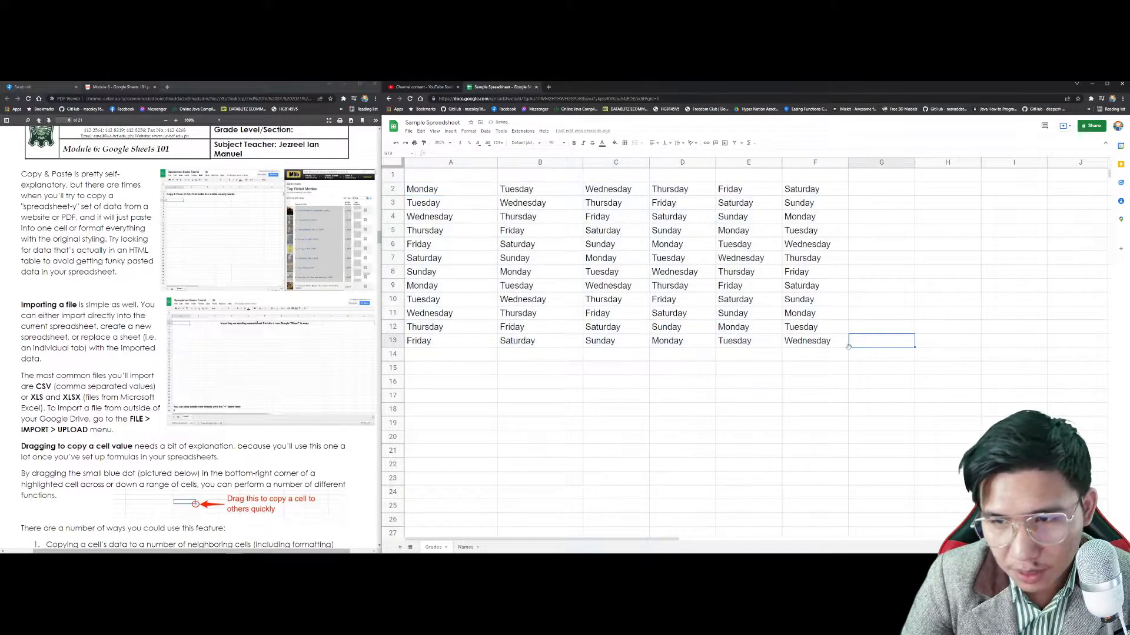
{"action": "key", "text": "ctrl+z"}
{"action": "left_click_drag", "start_coordinate": [498, 347], "coordinate": [854, 348]}
{"action": "left_click_drag", "start_coordinate": [877, 443], "coordinate": [1036, 456]}
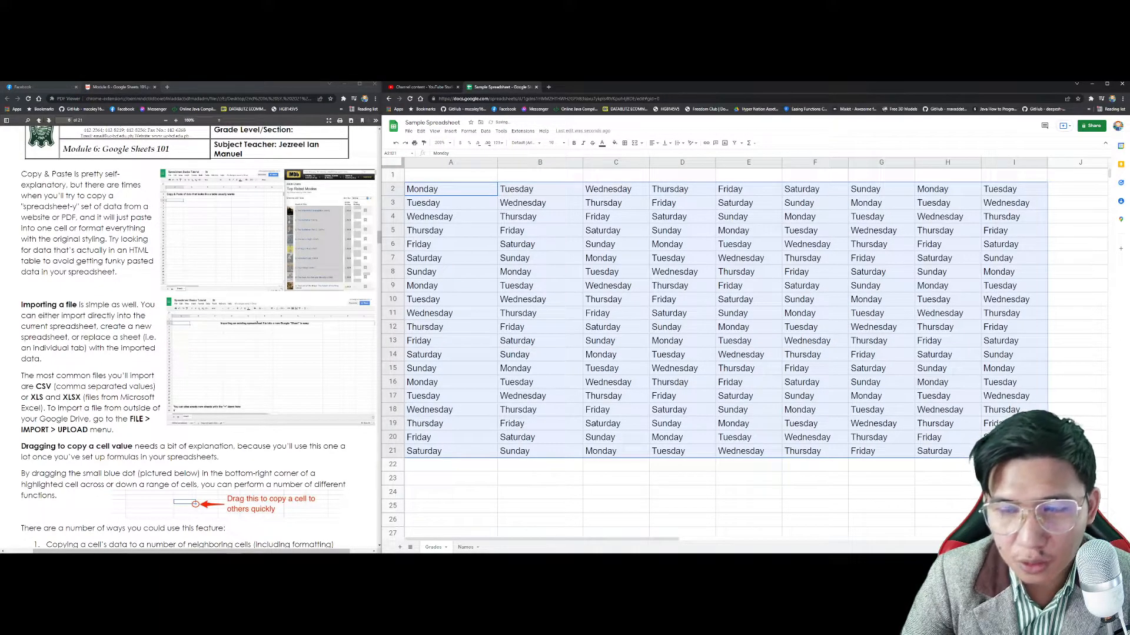
{"action": "key", "text": "Delete"}
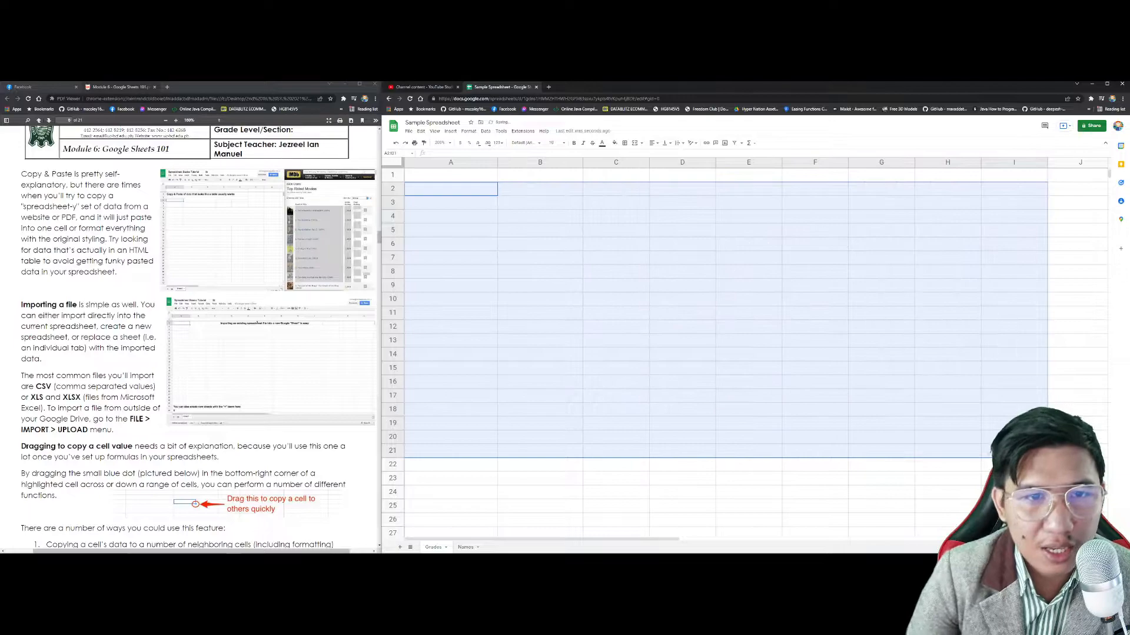
{"action": "scroll", "coordinate": [157, 387], "scroll_direction": "down", "scroll_amount": 3}
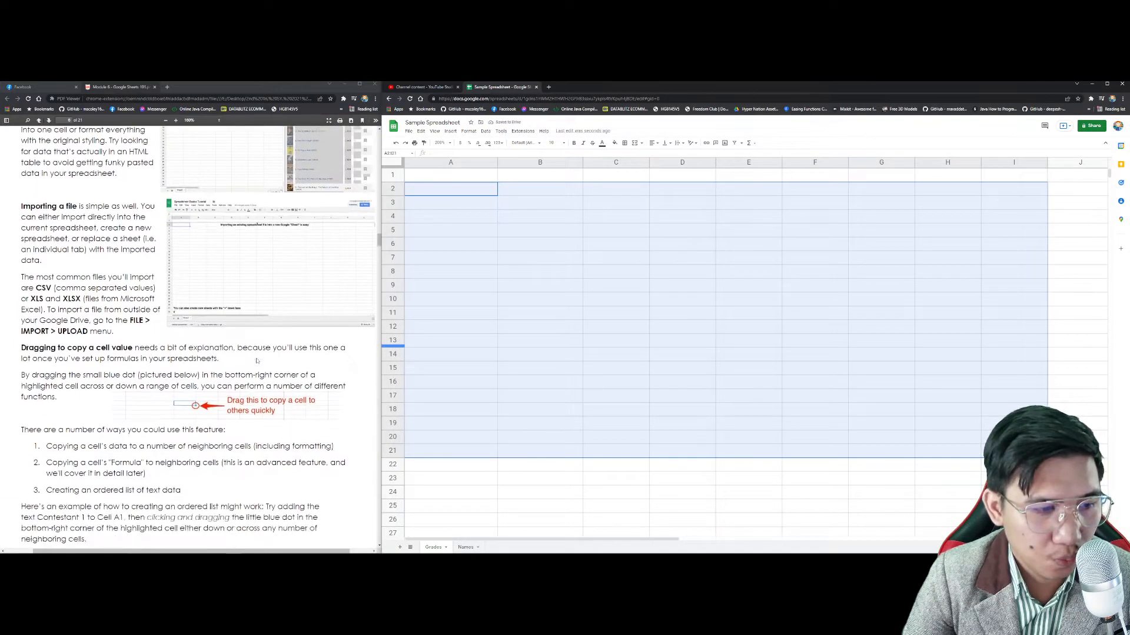
{"action": "scroll", "coordinate": [156, 387], "scroll_direction": "down", "scroll_amount": 2}
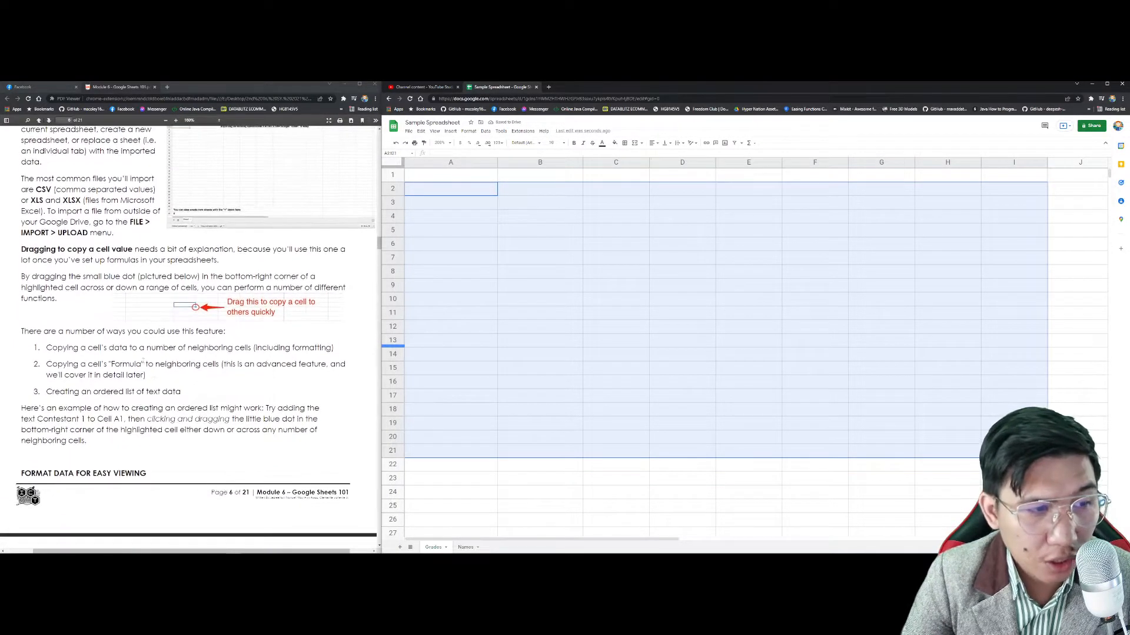
{"action": "left_click", "coordinate": [159, 336]}
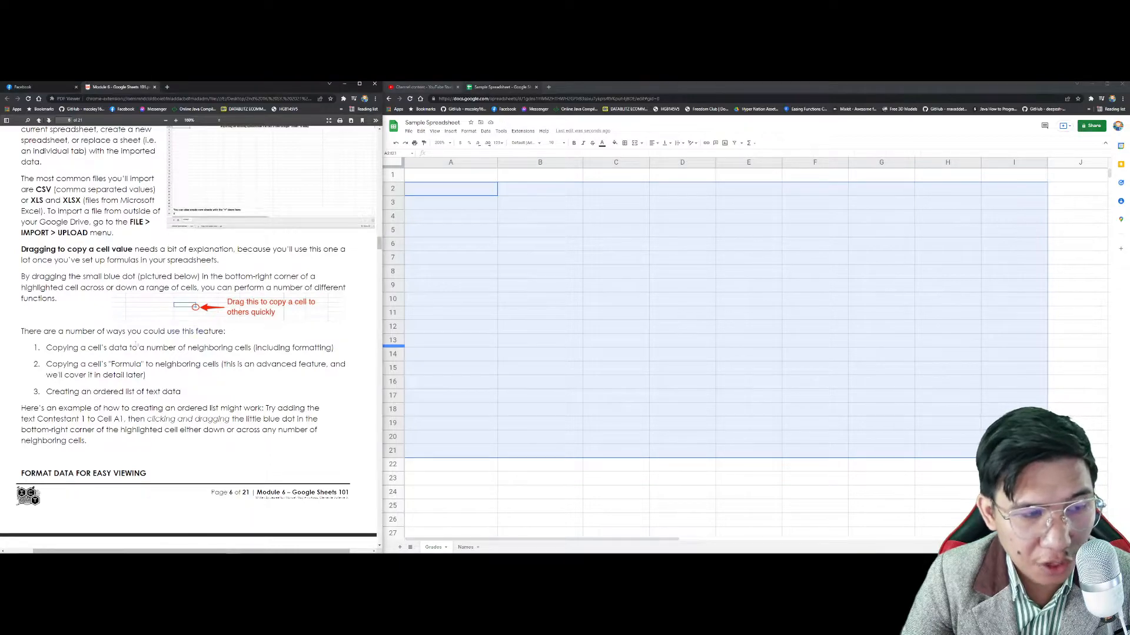
{"action": "left_click_drag", "start_coordinate": [47, 348], "coordinate": [155, 348]}
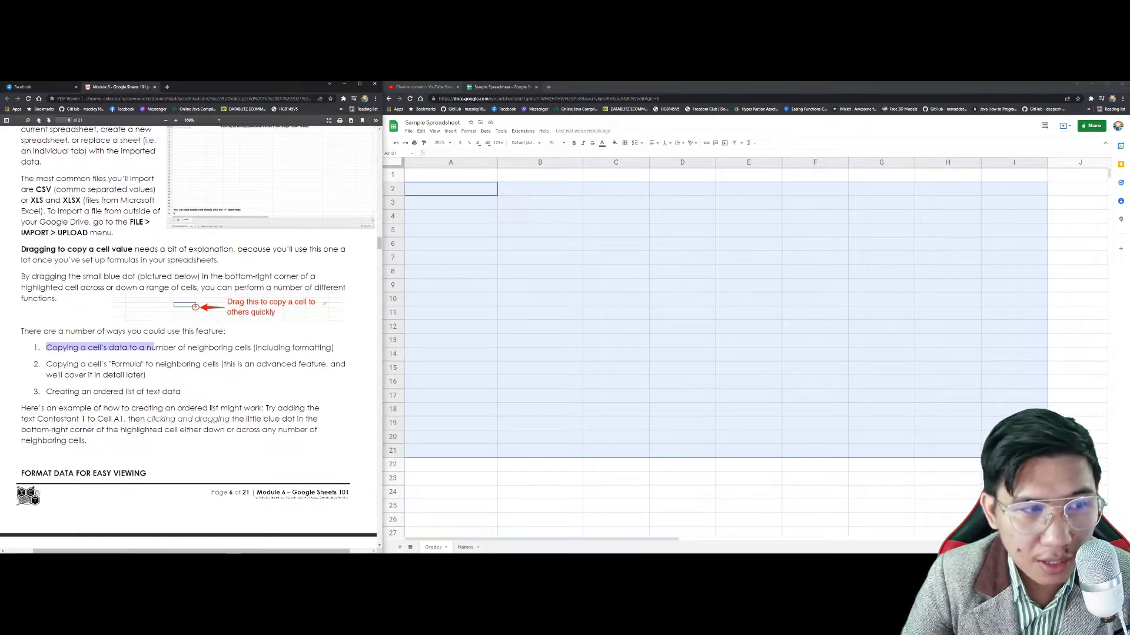
{"action": "left_click", "coordinate": [252, 347]}
{"action": "left_click", "coordinate": [508, 189]}
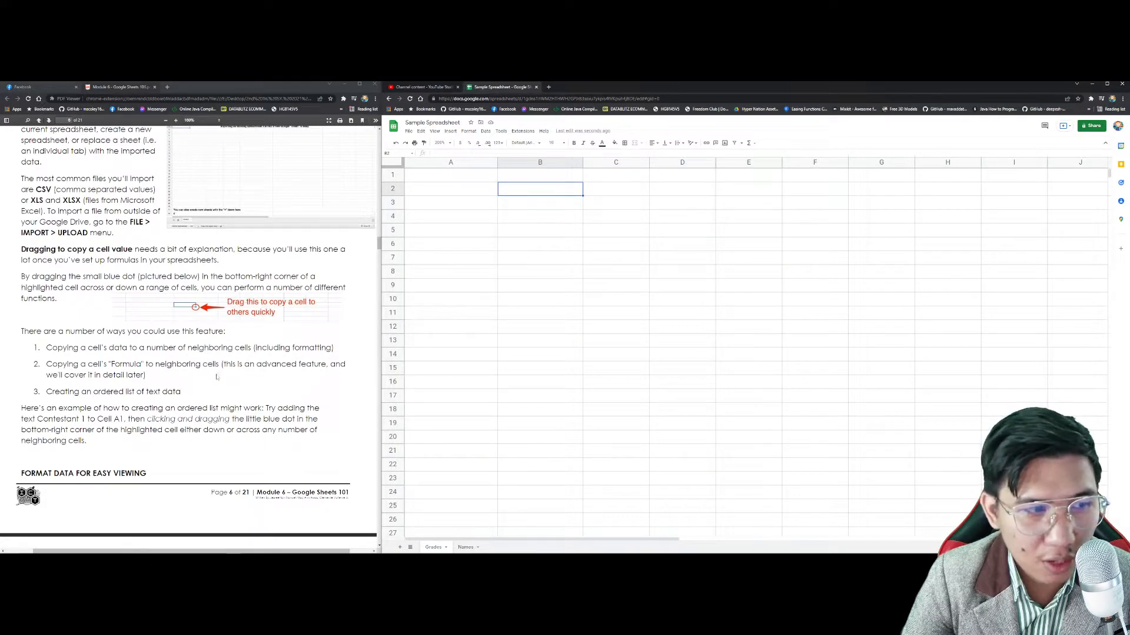
{"action": "scroll", "coordinate": [217, 374], "scroll_direction": "down", "scroll_amount": 1}
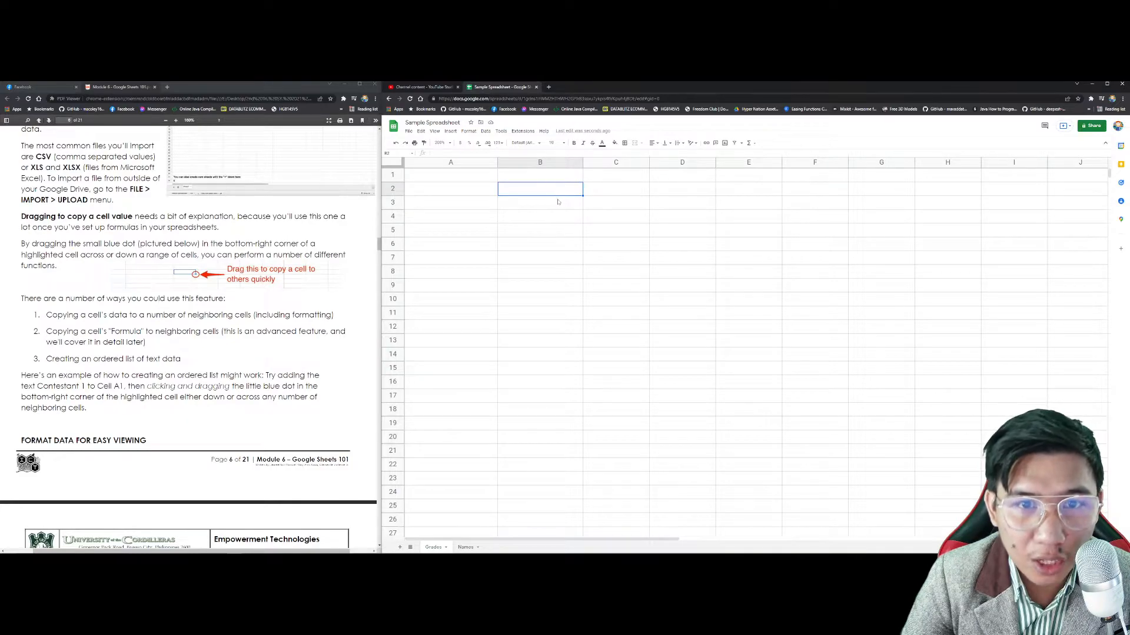
{"action": "left_click_drag", "start_coordinate": [582, 195], "coordinate": [898, 194]}
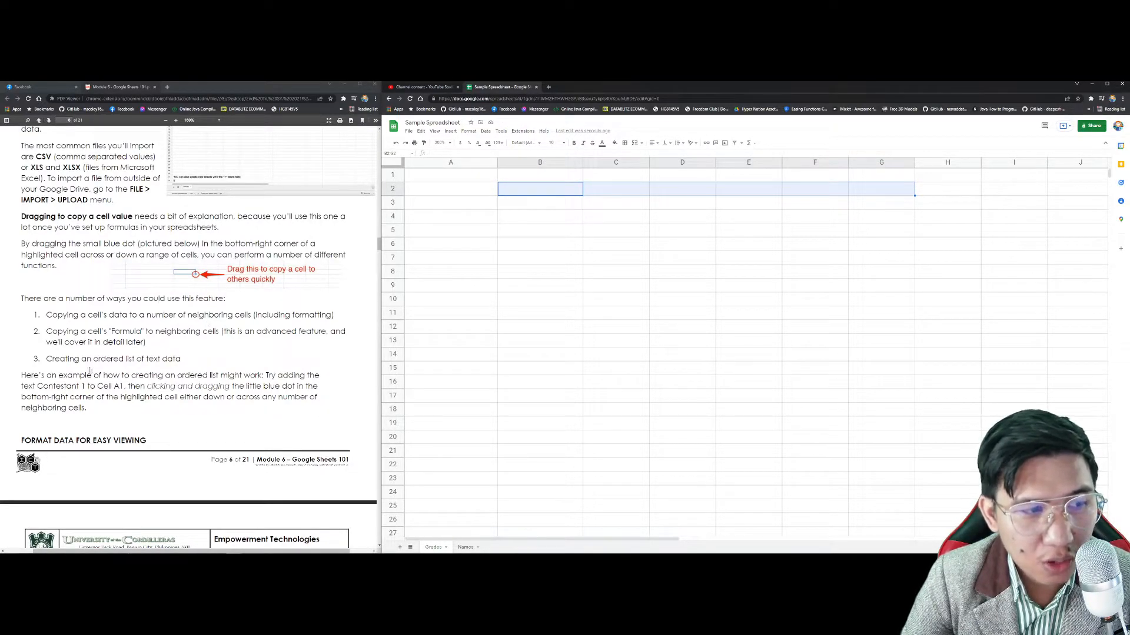
{"action": "left_click_drag", "start_coordinate": [74, 359], "coordinate": [160, 358]}
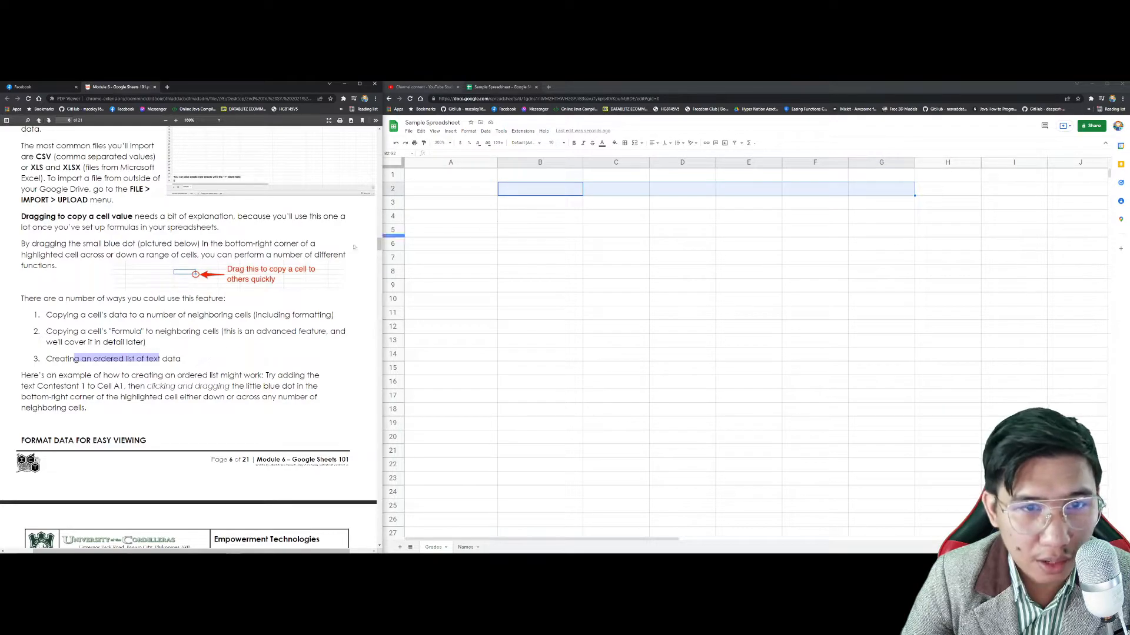
{"action": "scroll", "coordinate": [227, 305], "scroll_direction": "down", "scroll_amount": 4}
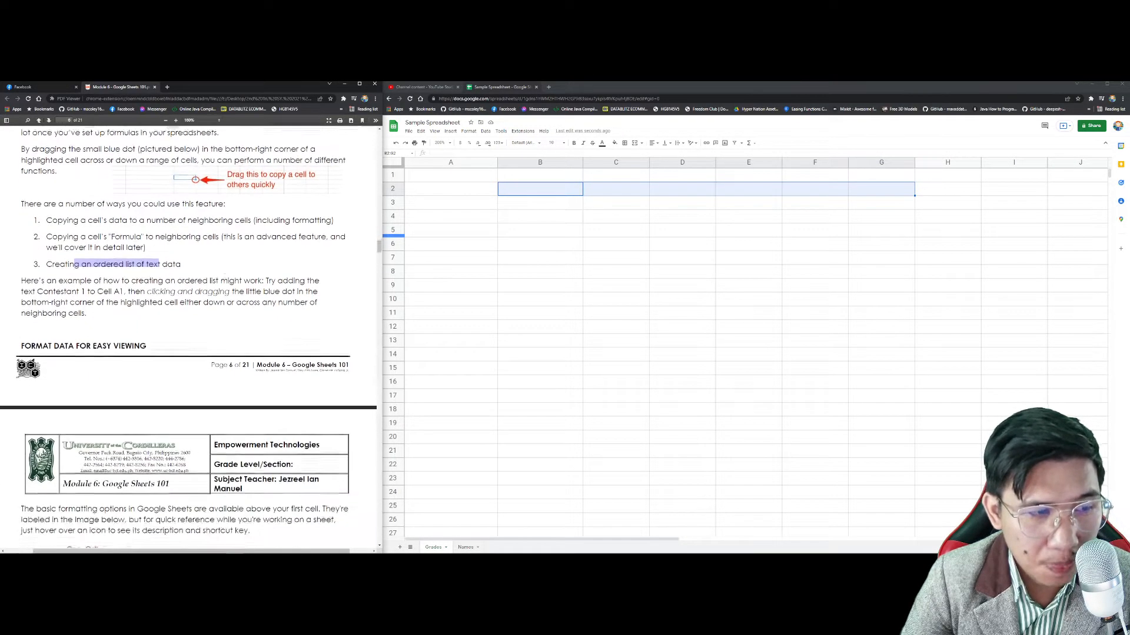
{"action": "scroll", "coordinate": [228, 306], "scroll_direction": "down", "scroll_amount": 5}
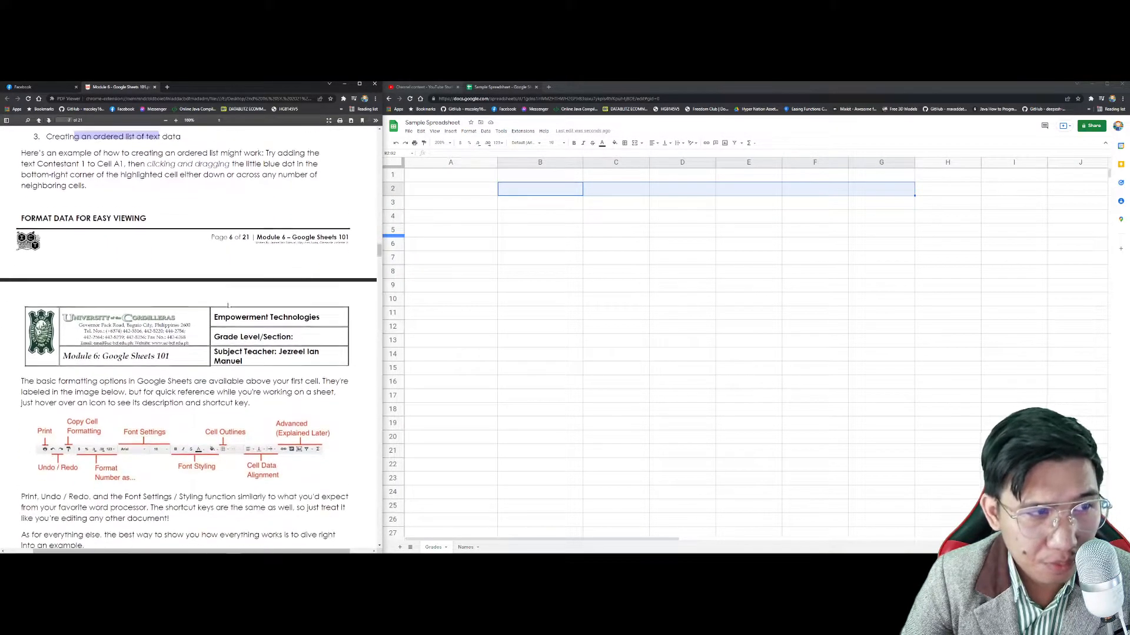
{"action": "scroll", "coordinate": [210, 269], "scroll_direction": "down", "scroll_amount": 3}
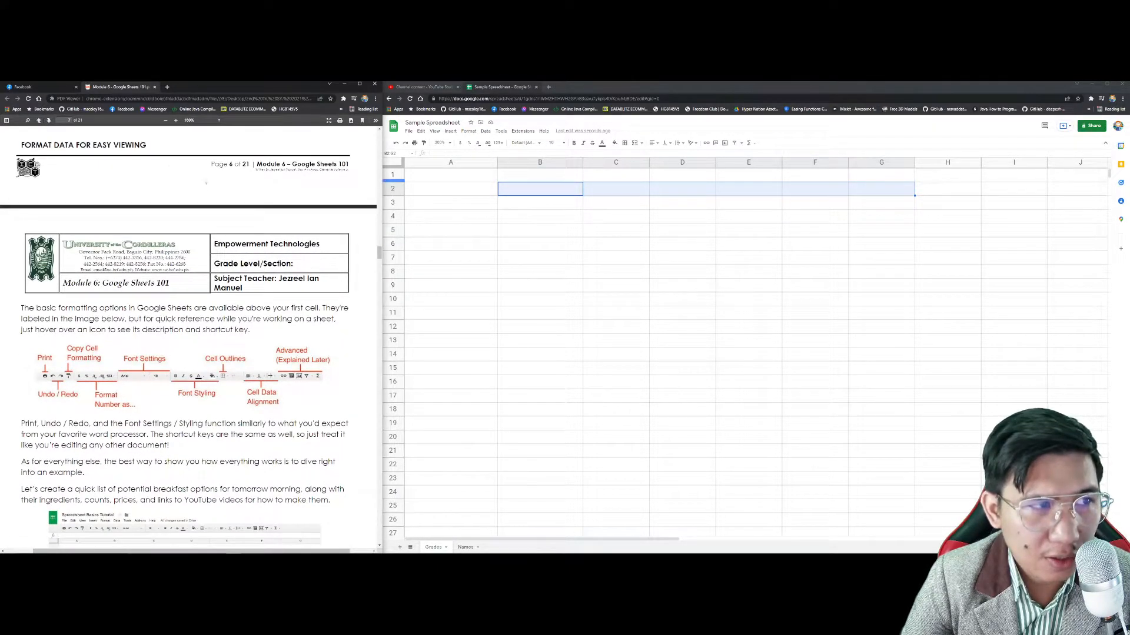
{"action": "scroll", "coordinate": [213, 184], "scroll_direction": "up", "scroll_amount": 1}
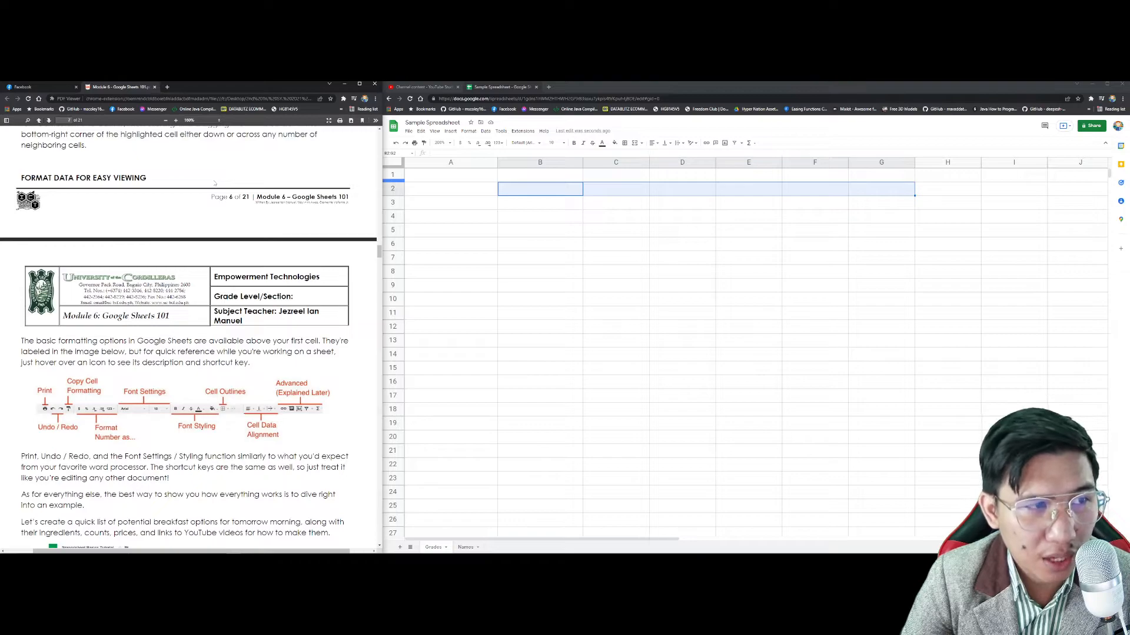
{"action": "scroll", "coordinate": [214, 183], "scroll_direction": "down", "scroll_amount": 2}
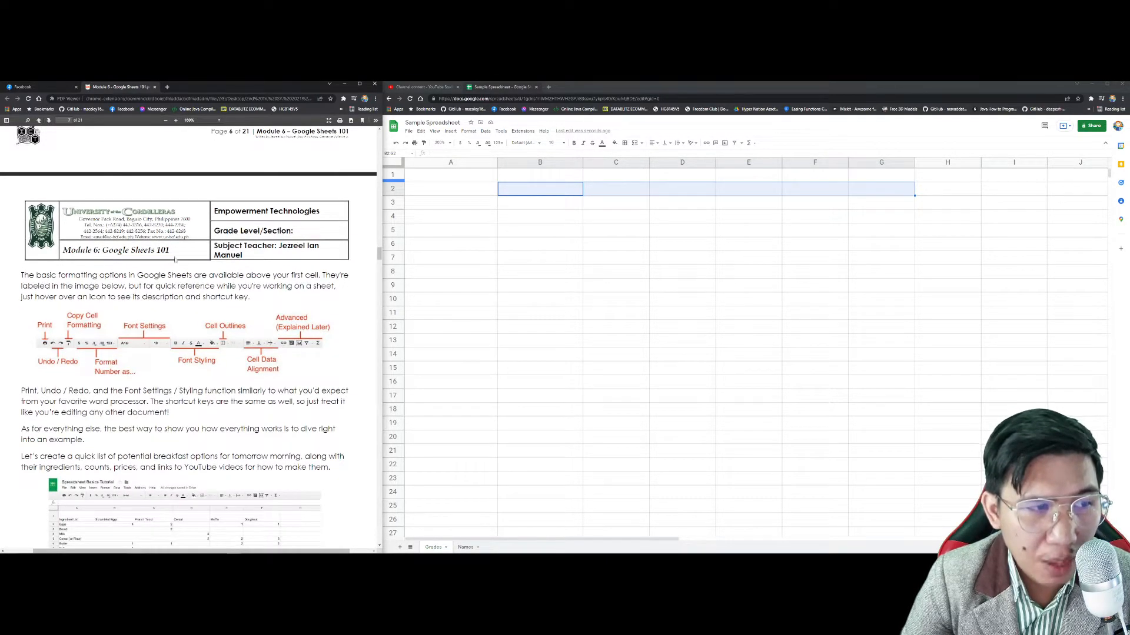
{"action": "scroll", "coordinate": [180, 257], "scroll_direction": "down", "scroll_amount": 1}
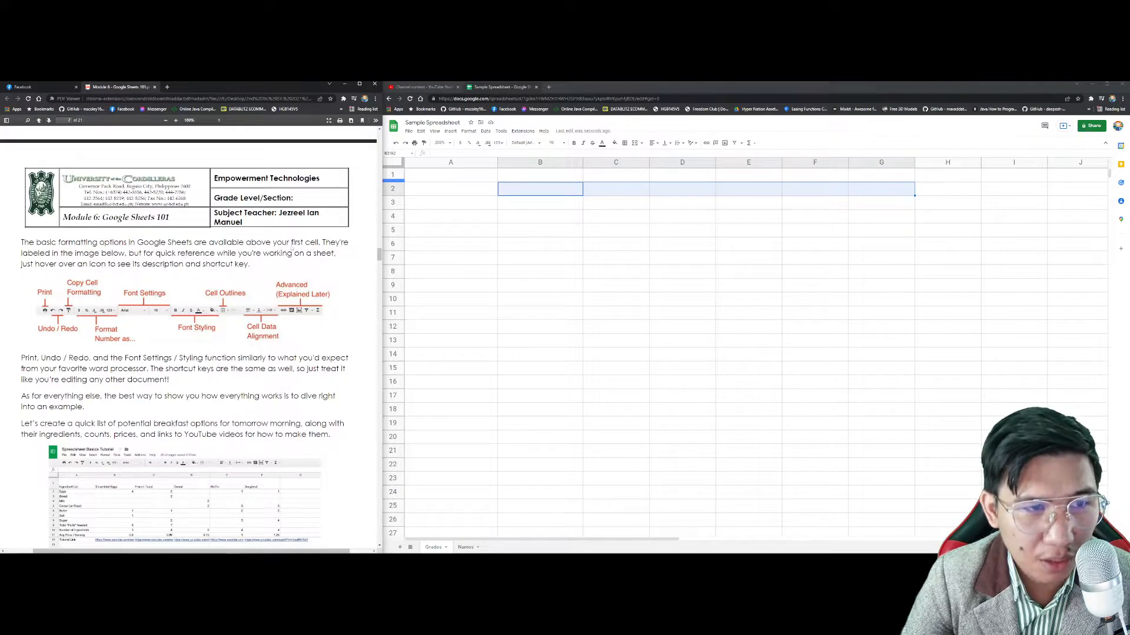
{"action": "left_click", "coordinate": [534, 242]}
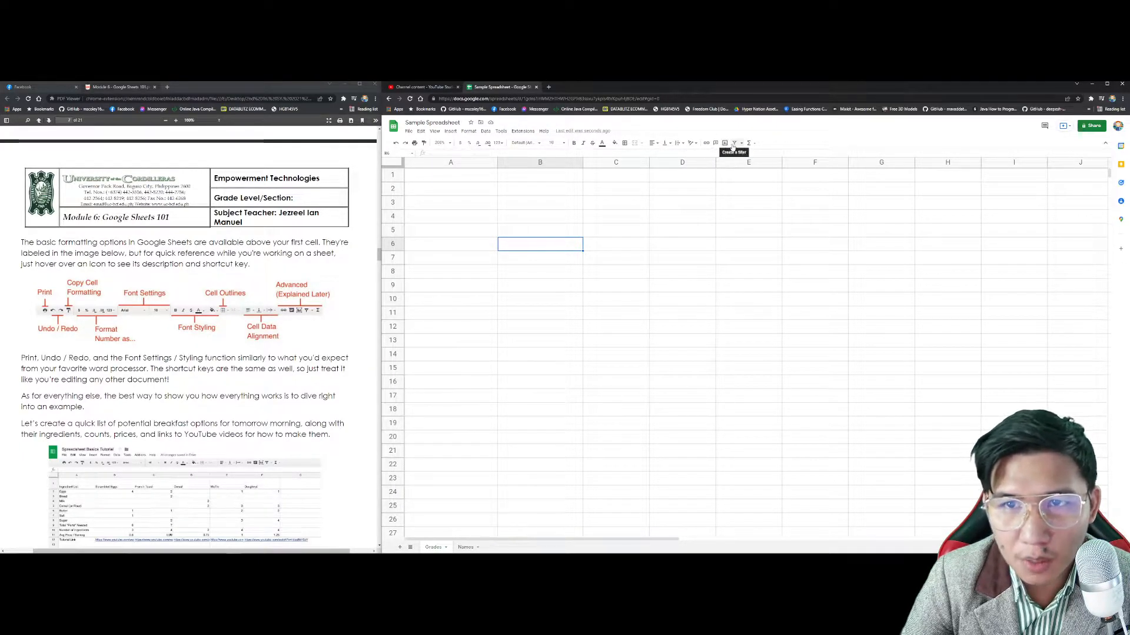
{"action": "scroll", "coordinate": [176, 328], "scroll_direction": "down", "scroll_amount": 3}
{"action": "scroll", "coordinate": [176, 328], "scroll_direction": "down", "scroll_amount": 3}
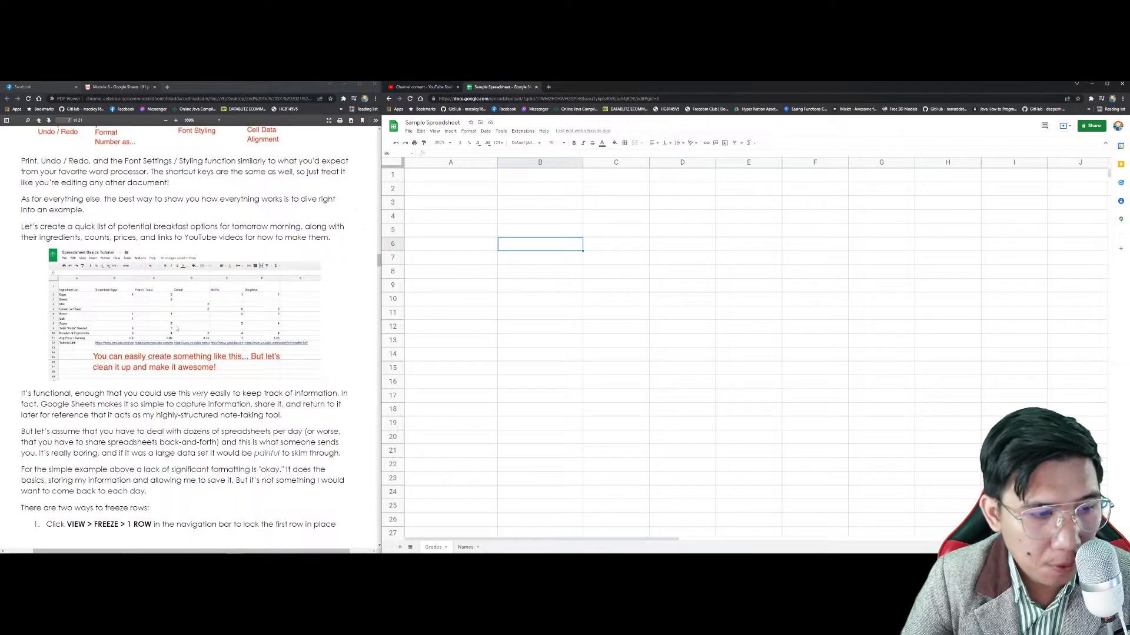
{"action": "scroll", "coordinate": [176, 328], "scroll_direction": "up", "scroll_amount": 3}
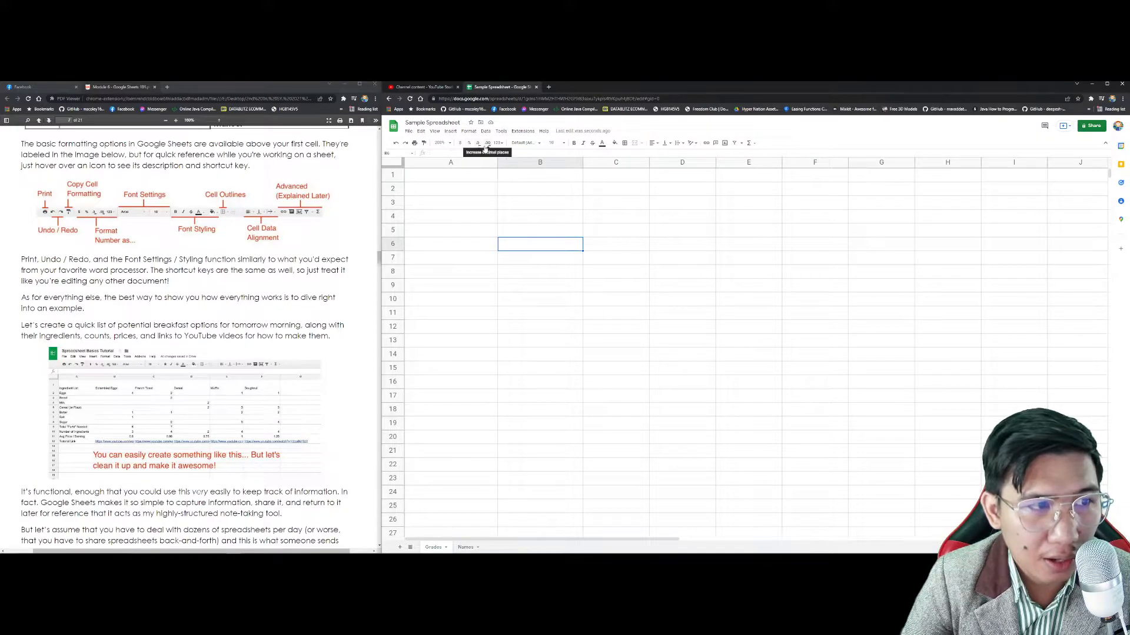
Step: Enter 5, 530, 530 and 510 in cells A3:A6
{"action": "left_click", "coordinate": [482, 205]}
{"action": "type", "text": "5"}
{"action": "key", "text": "Return"}
{"action": "type", "text": "530"}
{"action": "key", "text": "Return"}
{"action": "type", "text": "530"}
{"action": "key", "text": "Return"}
{"action": "type", "text": "510"}
{"action": "key", "text": "Return"}
Step: Format A3:A6 as currency, try Philippine Peso, then switch back to dollars
{"action": "left_click_drag", "start_coordinate": [483, 206], "coordinate": [491, 246]}
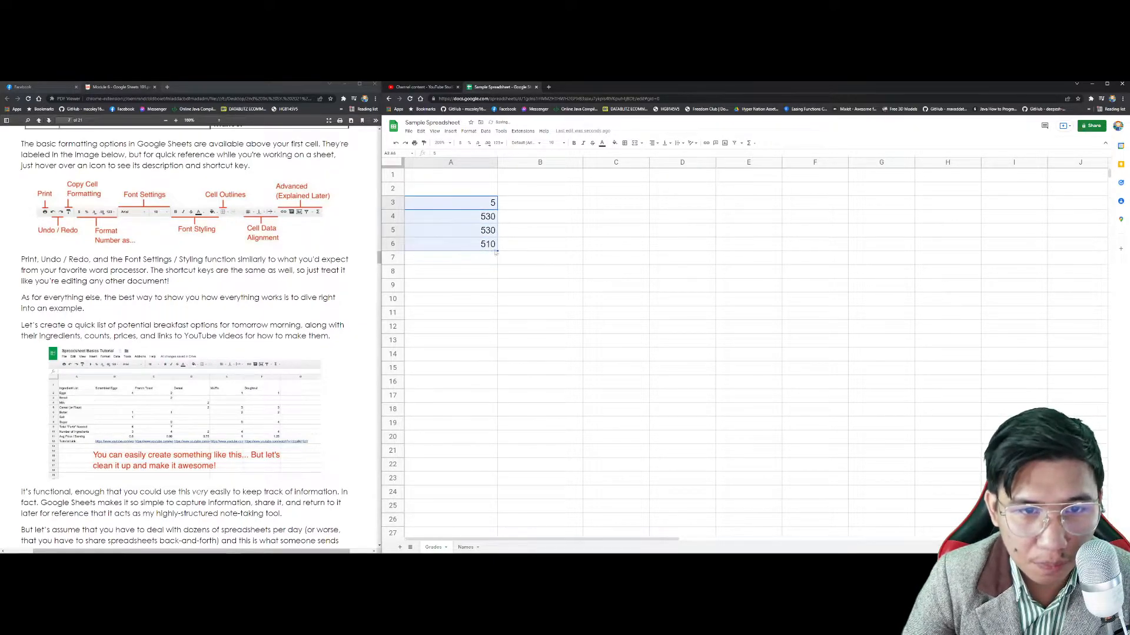
{"action": "left_click", "coordinate": [461, 144]}
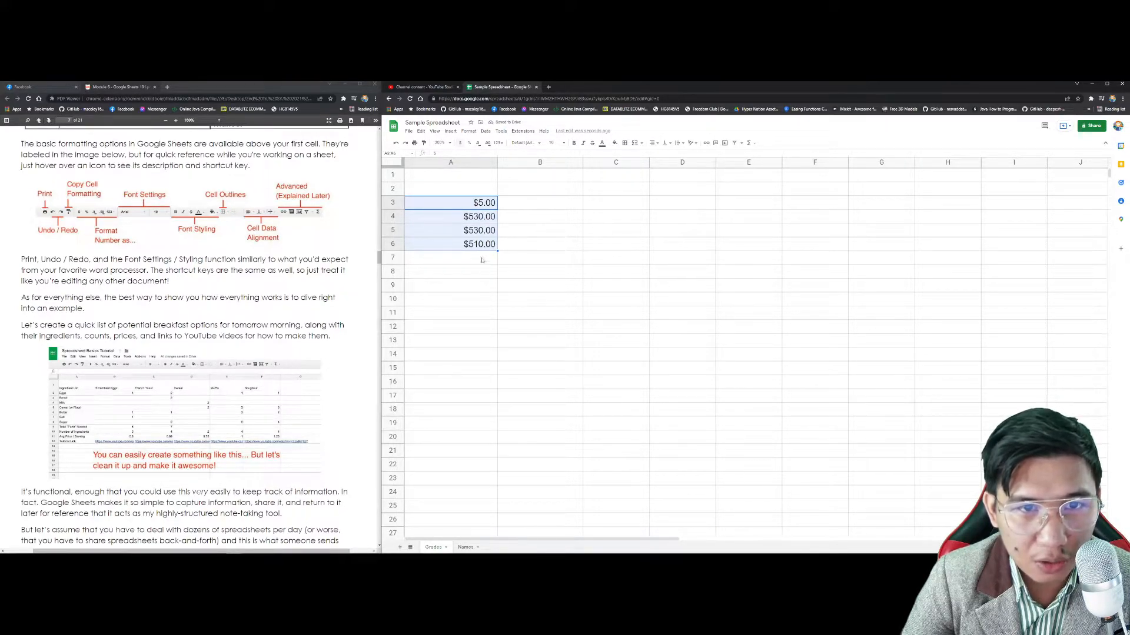
{"action": "left_click", "coordinate": [501, 144]}
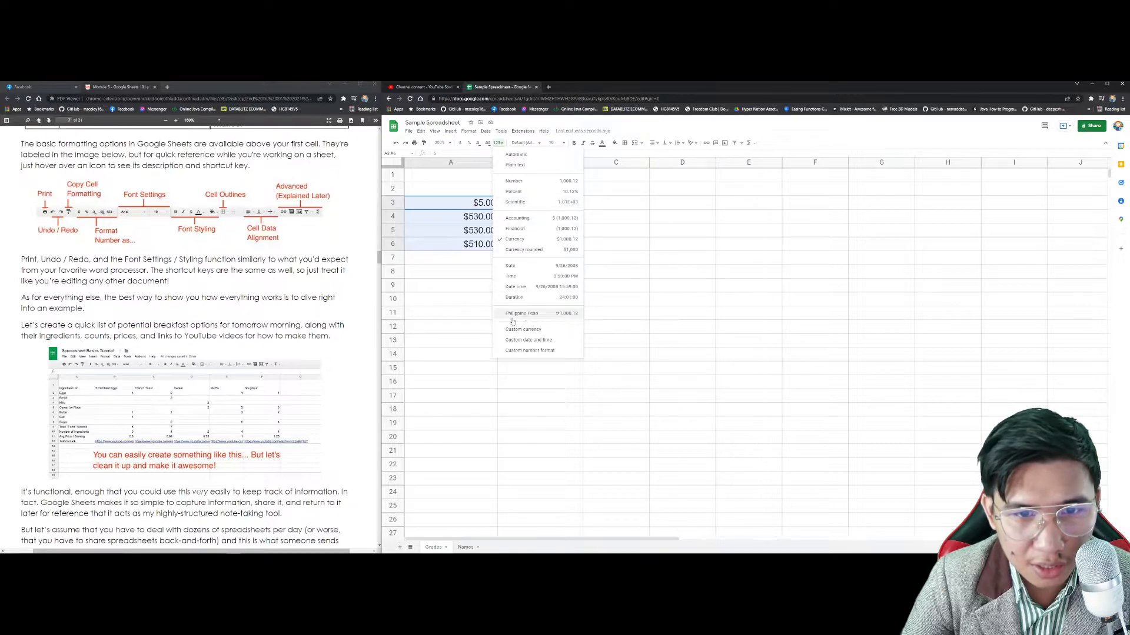
{"action": "left_click", "coordinate": [523, 315]}
{"action": "left_click", "coordinate": [501, 144]}
{"action": "left_click", "coordinate": [515, 238]}
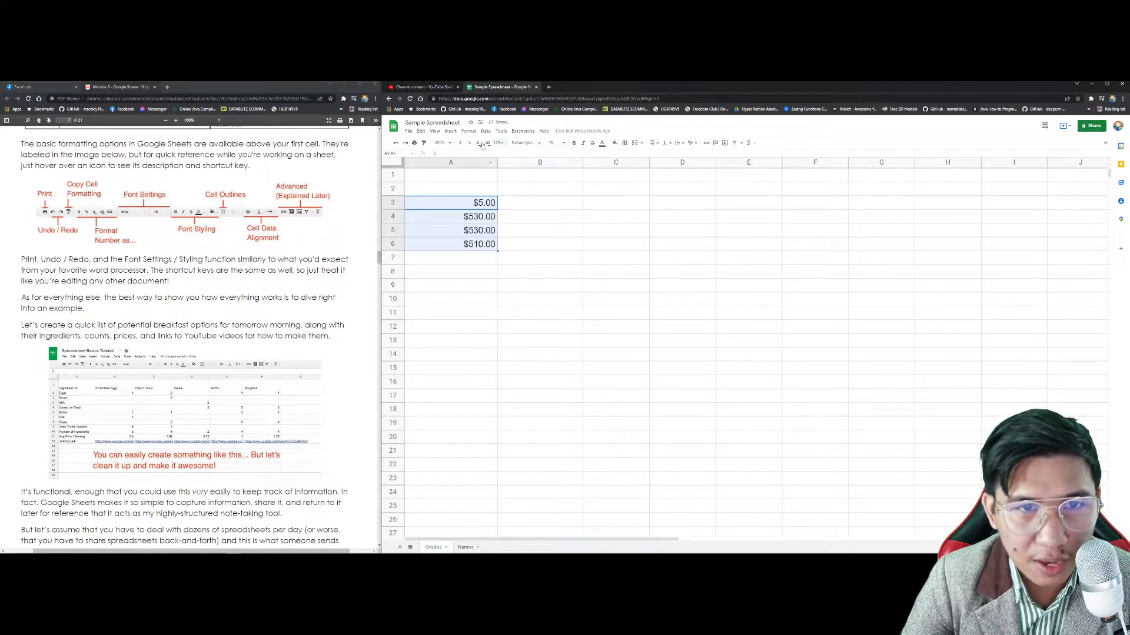
Step: Show A3:A6 as percentages and adjust the decimal places down and up
{"action": "left_click", "coordinate": [469, 143]}
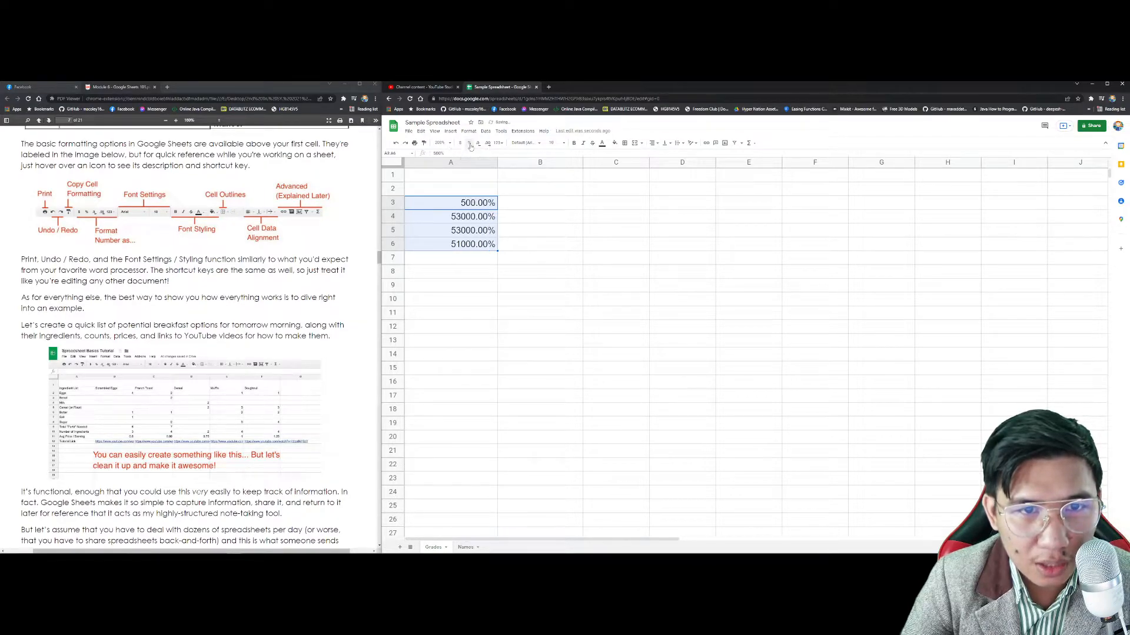
{"action": "key", "text": "ctrl+z"}
{"action": "left_click", "coordinate": [469, 143]}
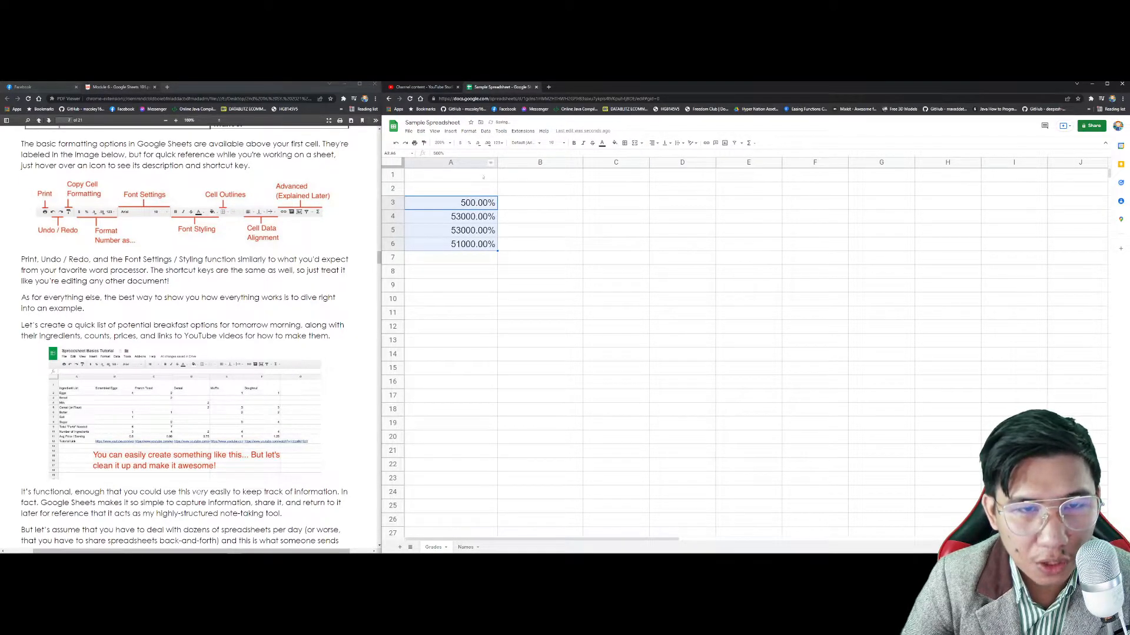
{"action": "left_click", "coordinate": [478, 144]}
{"action": "left_click", "coordinate": [478, 144]}
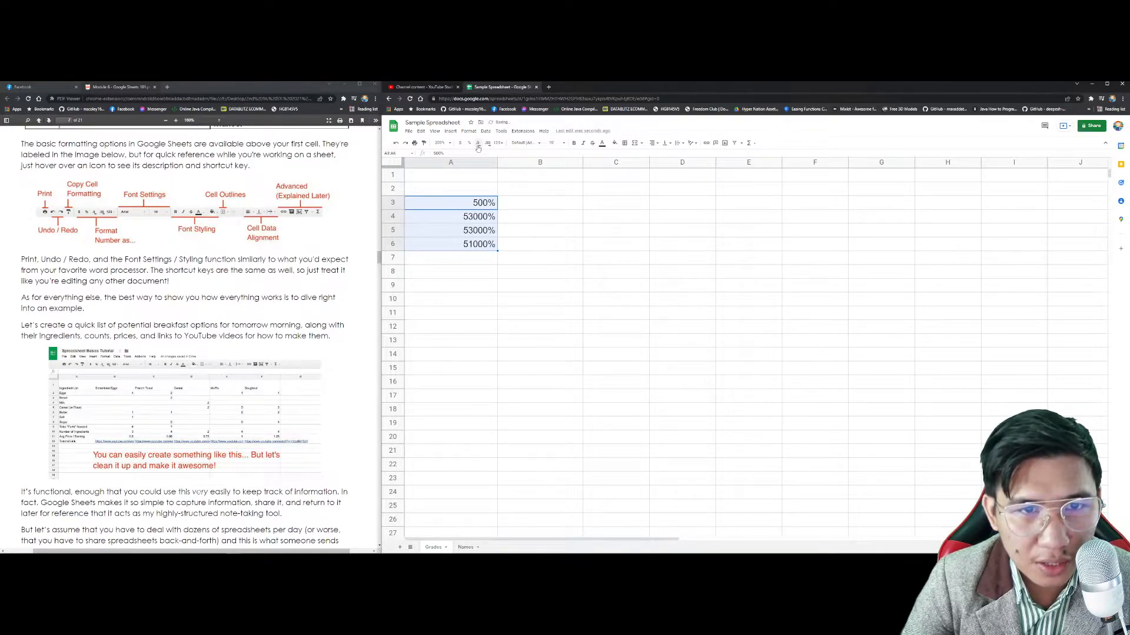
{"action": "left_click", "coordinate": [488, 145]}
{"action": "left_click", "coordinate": [488, 144]}
{"action": "left_click", "coordinate": [488, 145]}
{"action": "left_click", "coordinate": [488, 144]}
{"action": "left_click", "coordinate": [478, 144]}
{"action": "left_click", "coordinate": [478, 144]}
{"action": "left_click", "coordinate": [477, 144]}
Step: Clear the test values from A3:A6
{"action": "left_click", "coordinate": [498, 143]}
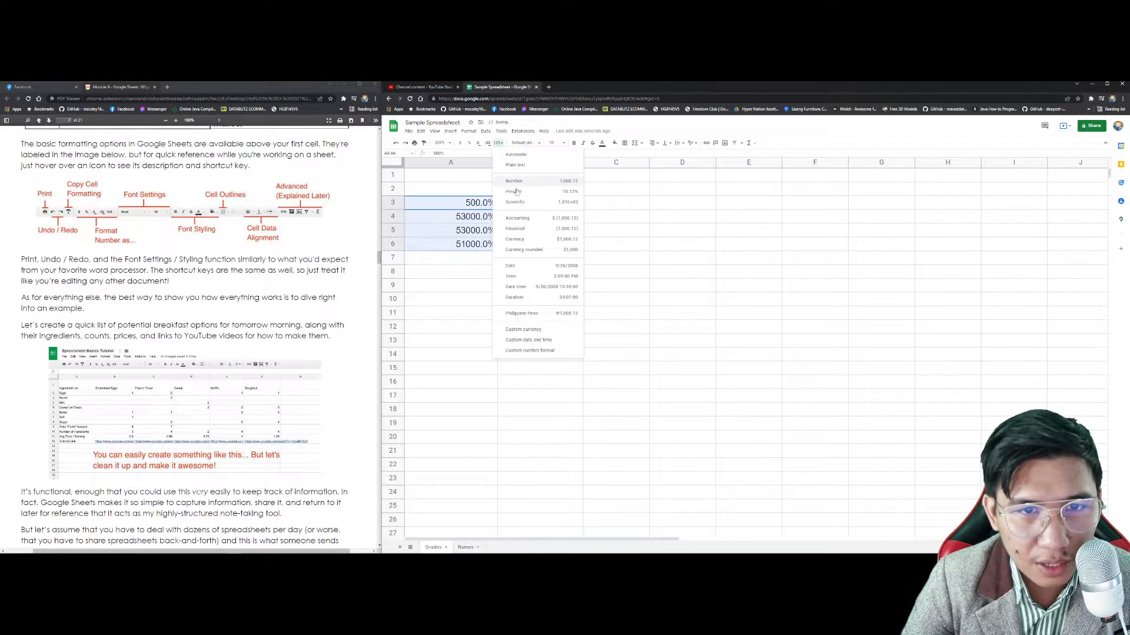
{"action": "left_click_drag", "start_coordinate": [479, 203], "coordinate": [471, 263]}
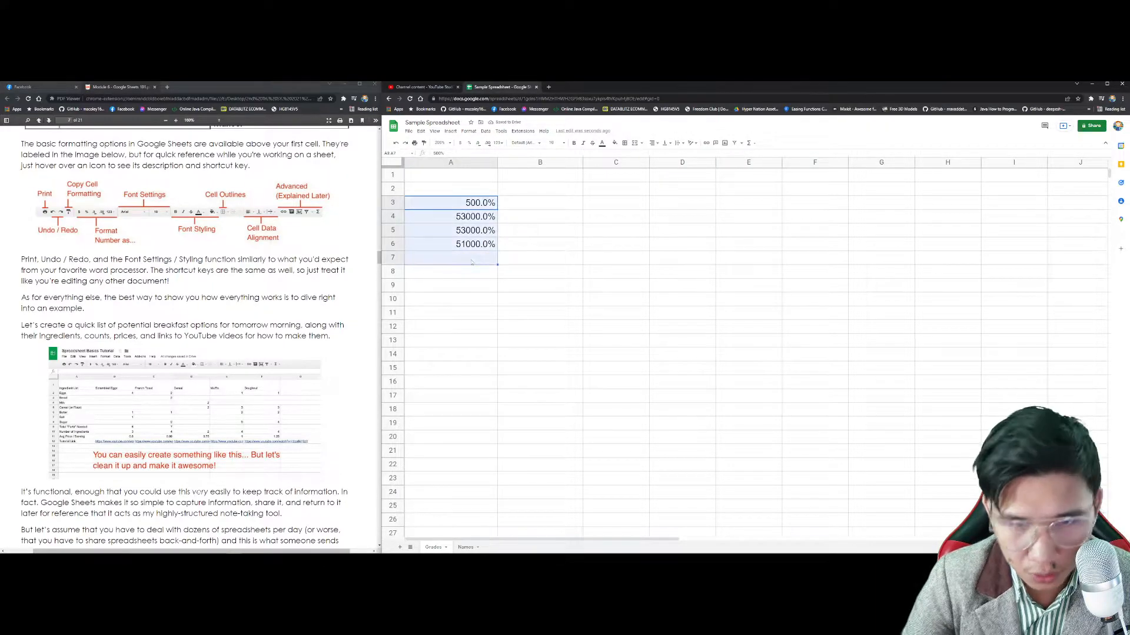
{"action": "key", "text": "Delete"}
Step: Enter 1, 2, 3% and 4% down column A from A1
{"action": "left_click", "coordinate": [498, 143]}
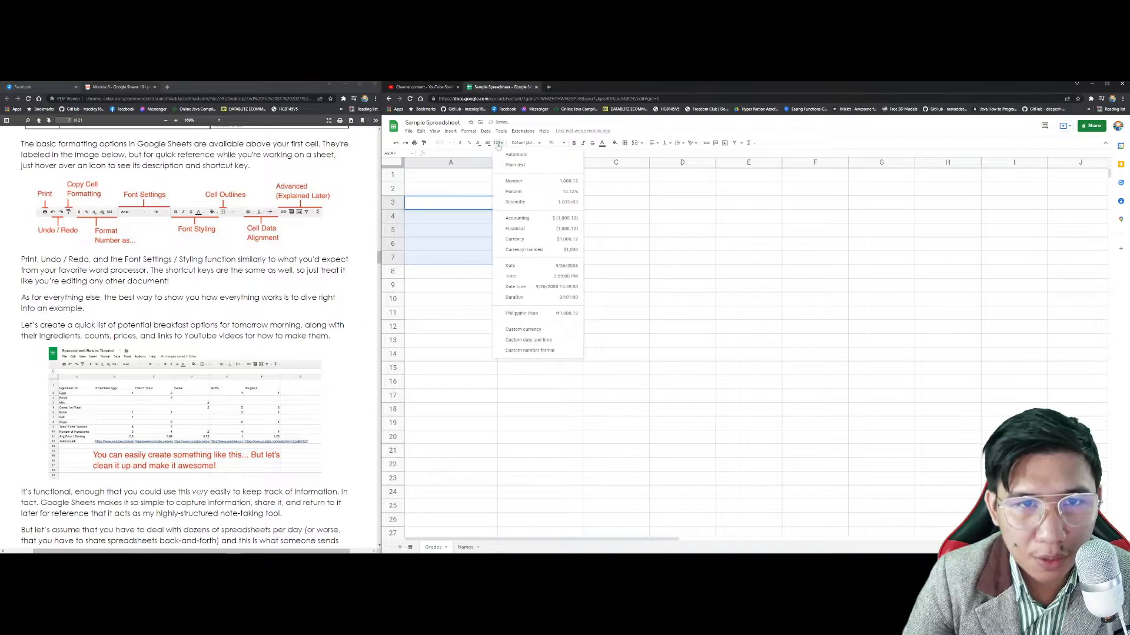
{"action": "left_click", "coordinate": [472, 179]}
{"action": "type", "text": "1"}
{"action": "key", "text": "Return"}
{"action": "type", "text": "2"}
{"action": "key", "text": "Return"}
{"action": "type", "text": "3%"}
{"action": "key", "text": "Return"}
{"action": "type", "text": "4%"}
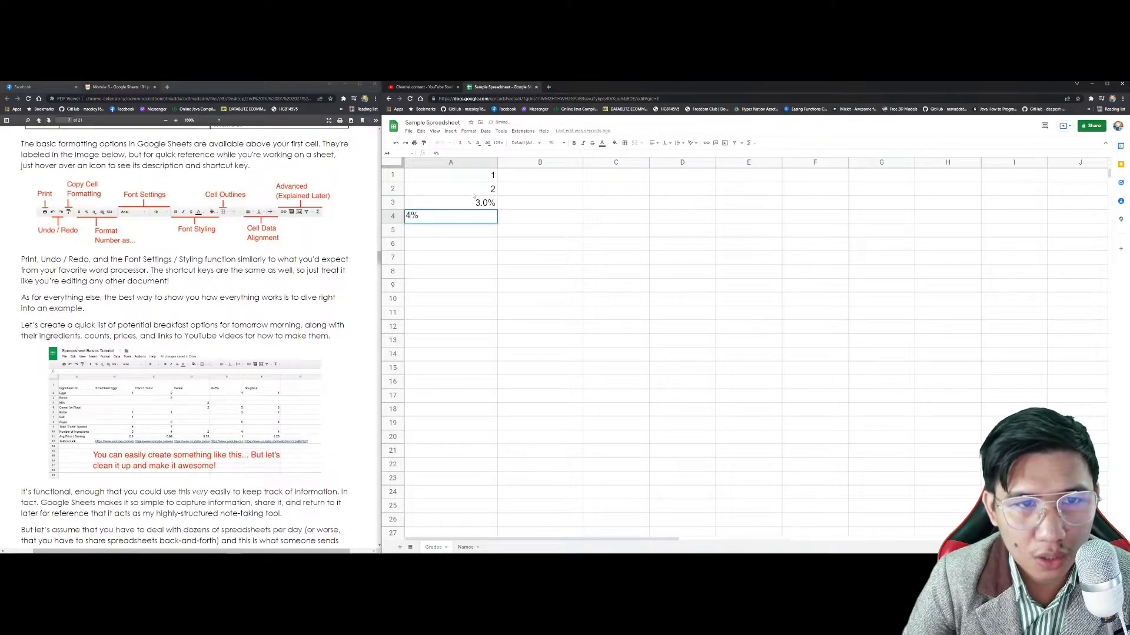
Step: Try Number, Plain text, Scientific and Date formats on the values, ending with Automatic
{"action": "left_click_drag", "start_coordinate": [474, 175], "coordinate": [474, 285]}
{"action": "left_click", "coordinate": [498, 143]}
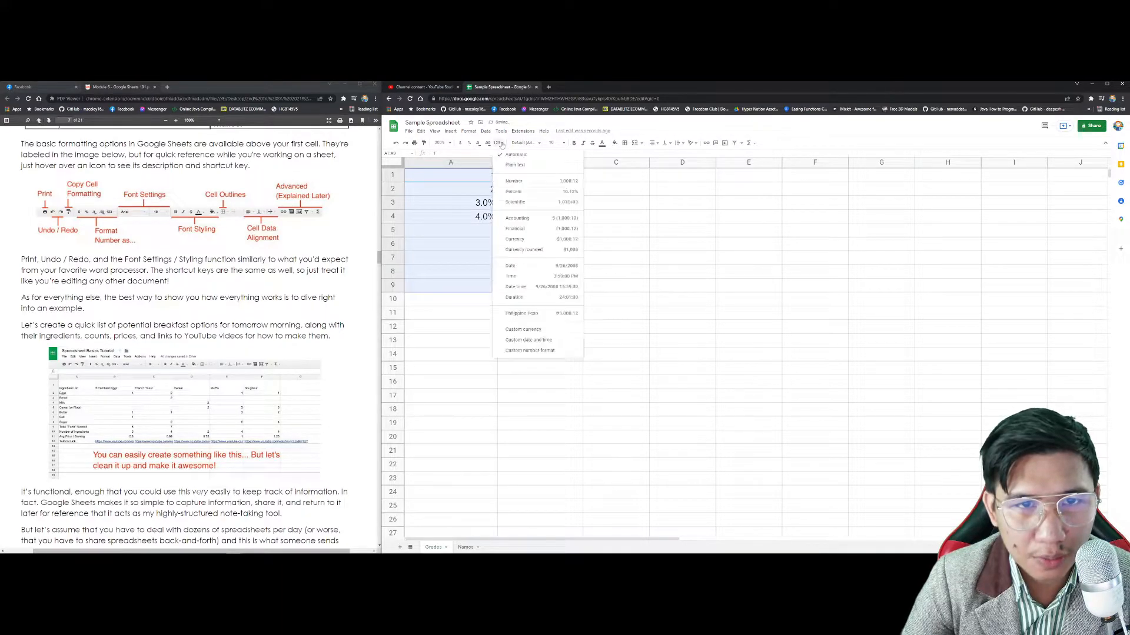
{"action": "left_click", "coordinate": [519, 181]}
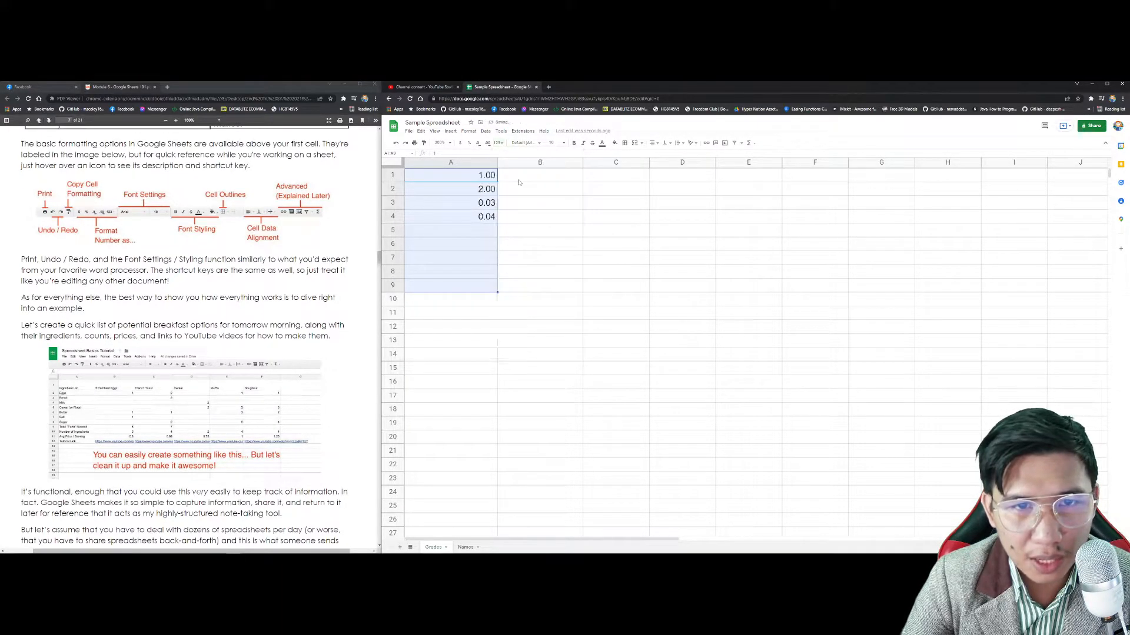
{"action": "left_click", "coordinate": [497, 142]}
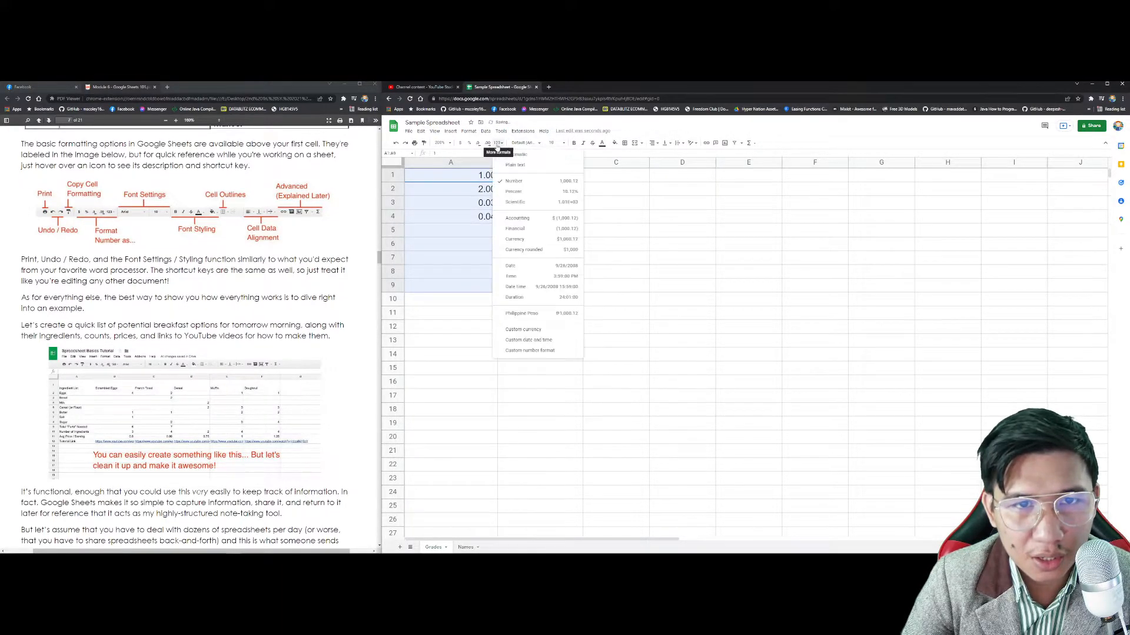
{"action": "left_click", "coordinate": [513, 166]}
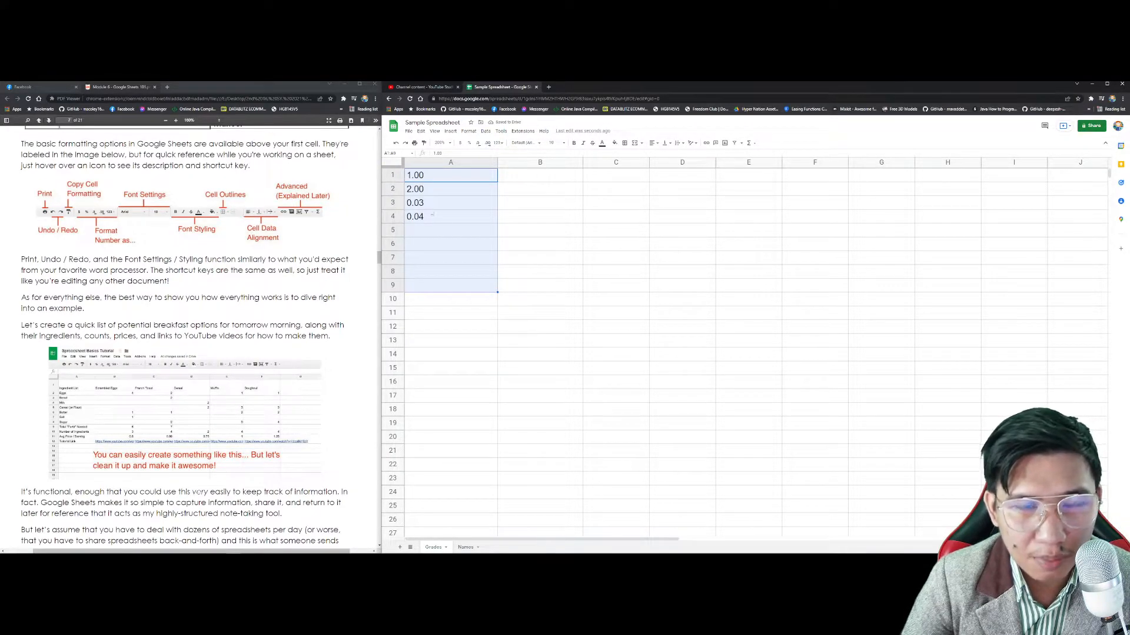
{"action": "left_click", "coordinate": [498, 143]}
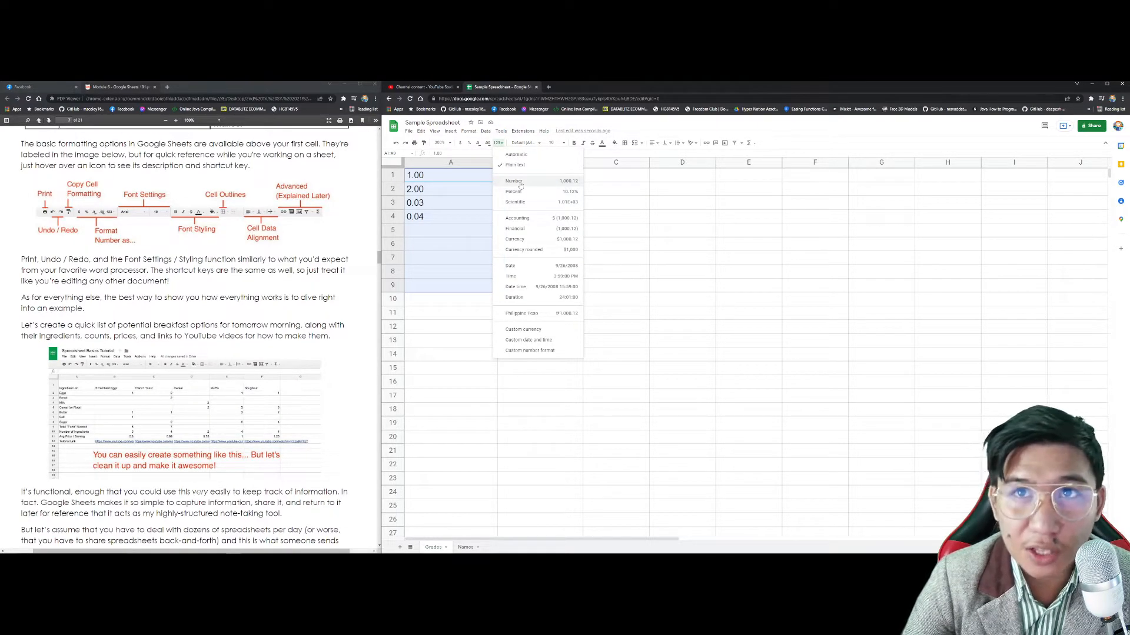
{"action": "left_click", "coordinate": [523, 202]}
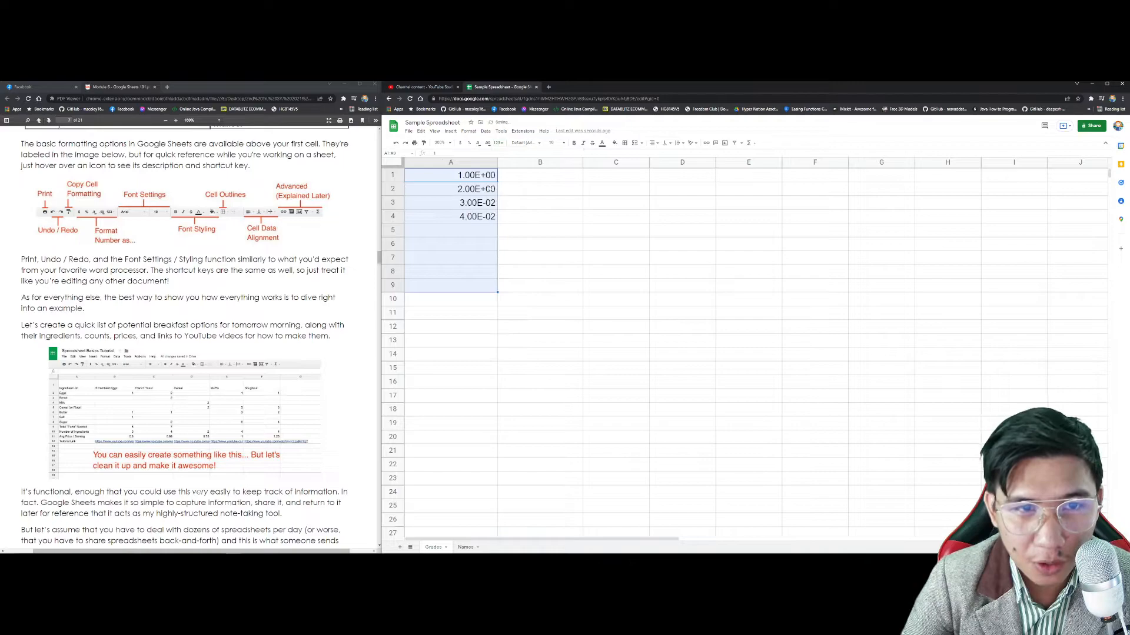
{"action": "left_click", "coordinate": [499, 144]}
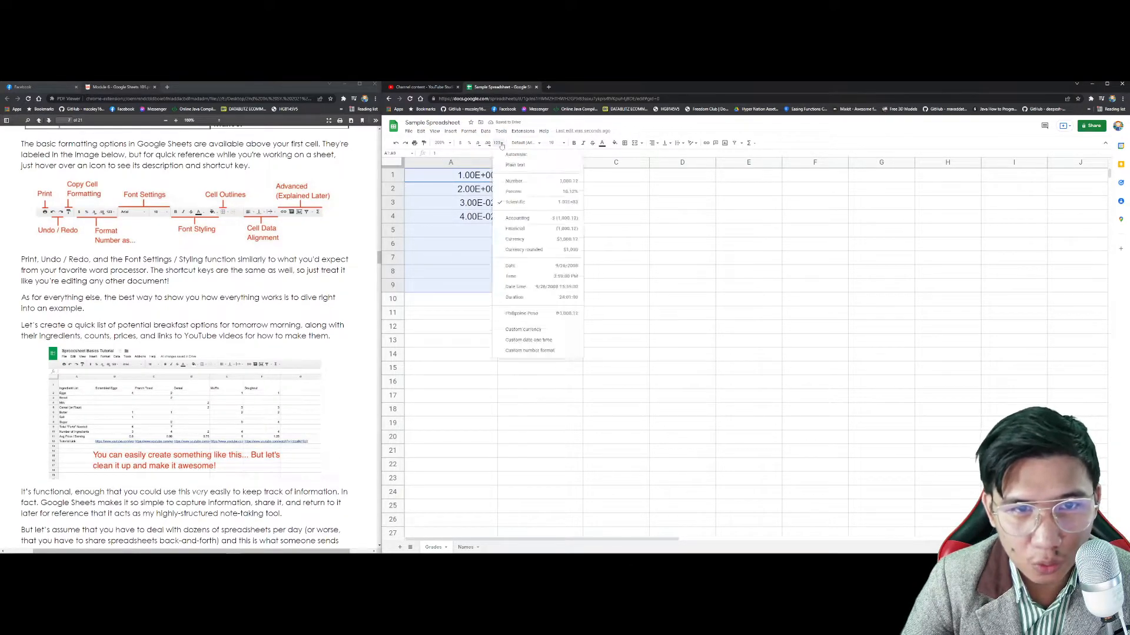
{"action": "left_click", "coordinate": [517, 266]}
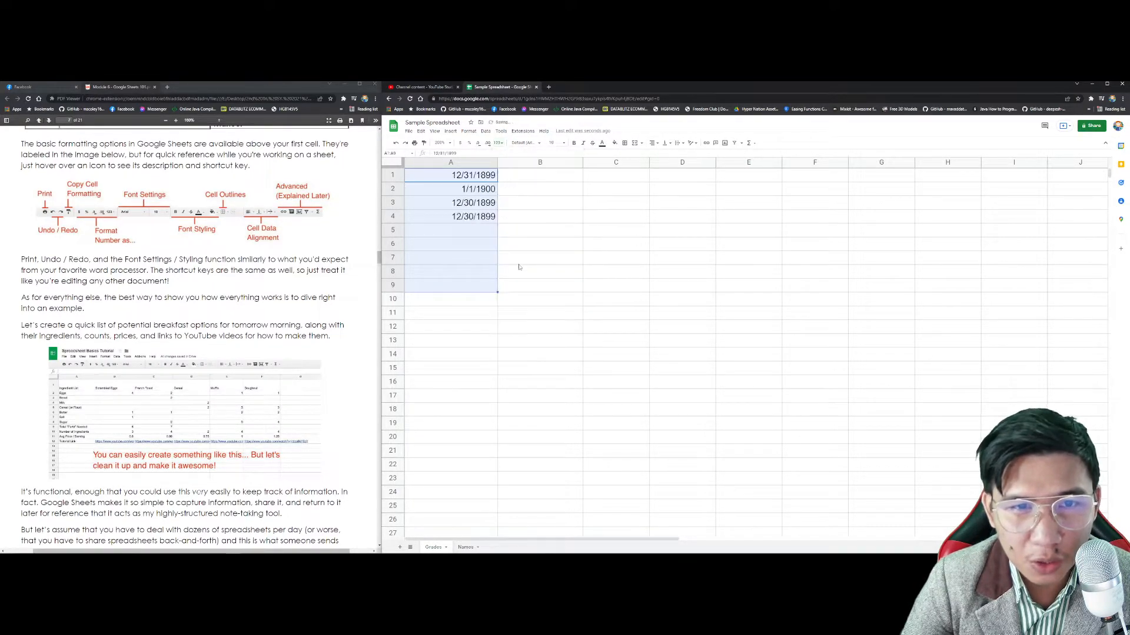
{"action": "left_click", "coordinate": [499, 144]}
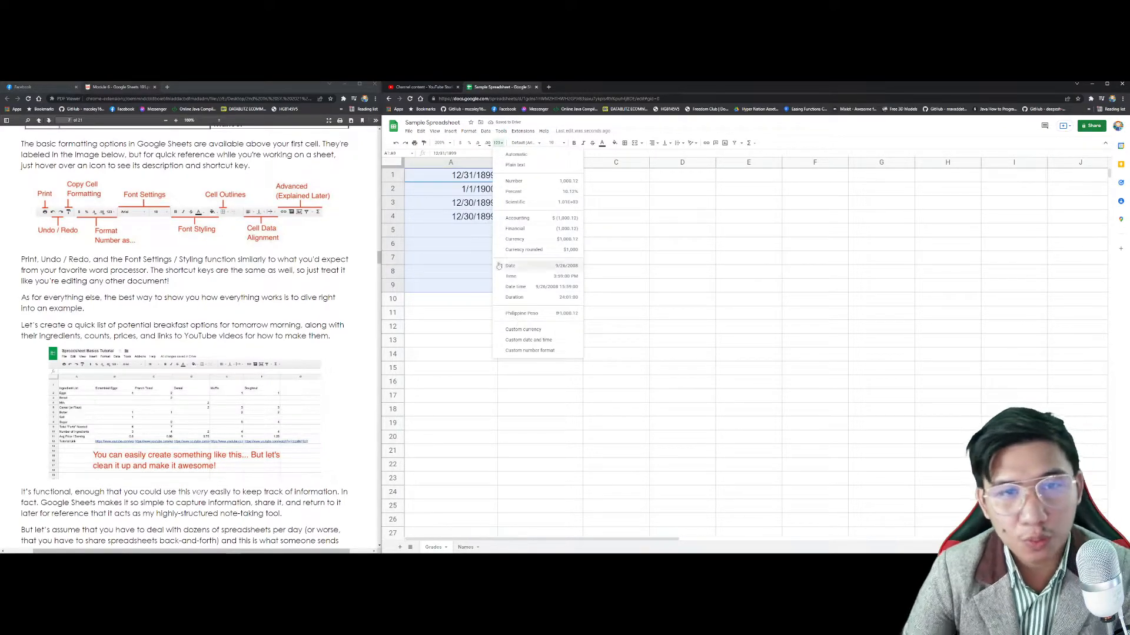
{"action": "left_click", "coordinate": [521, 155]}
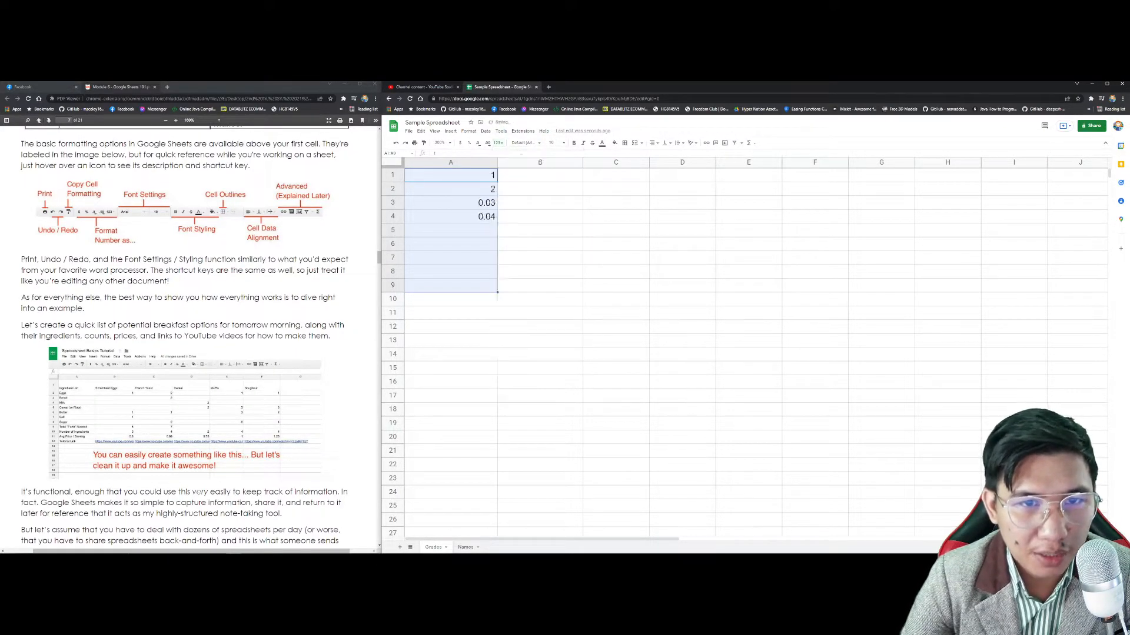
{"action": "left_click_drag", "start_coordinate": [470, 340], "coordinate": [463, 180]}
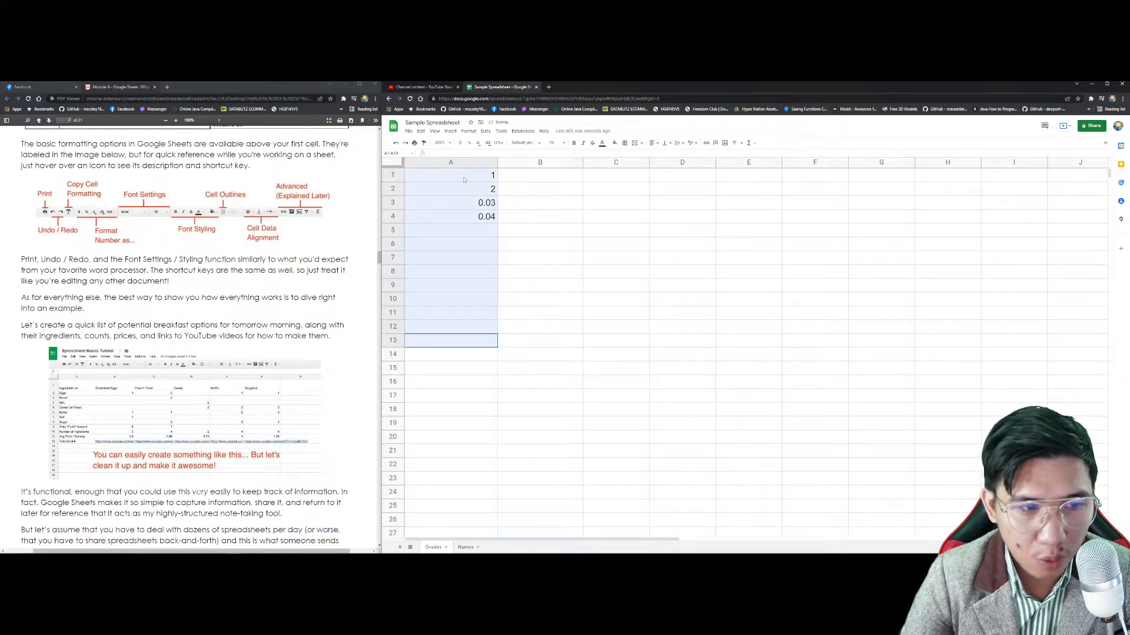
{"action": "key", "text": "Delete"}
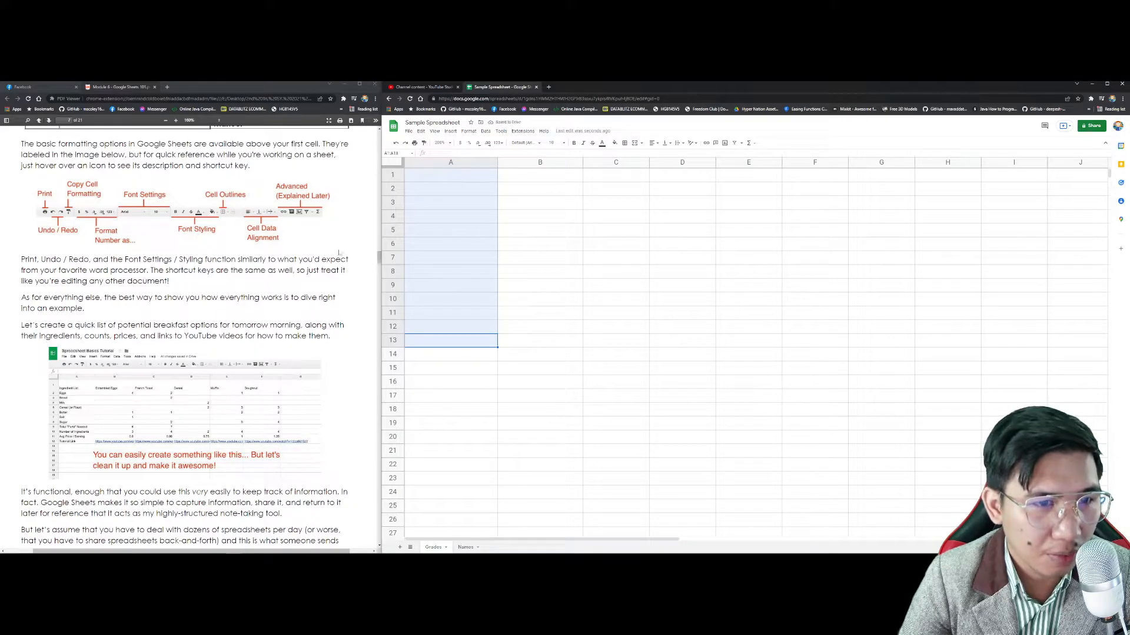
{"action": "scroll", "coordinate": [333, 251], "scroll_direction": "down", "scroll_amount": 3}
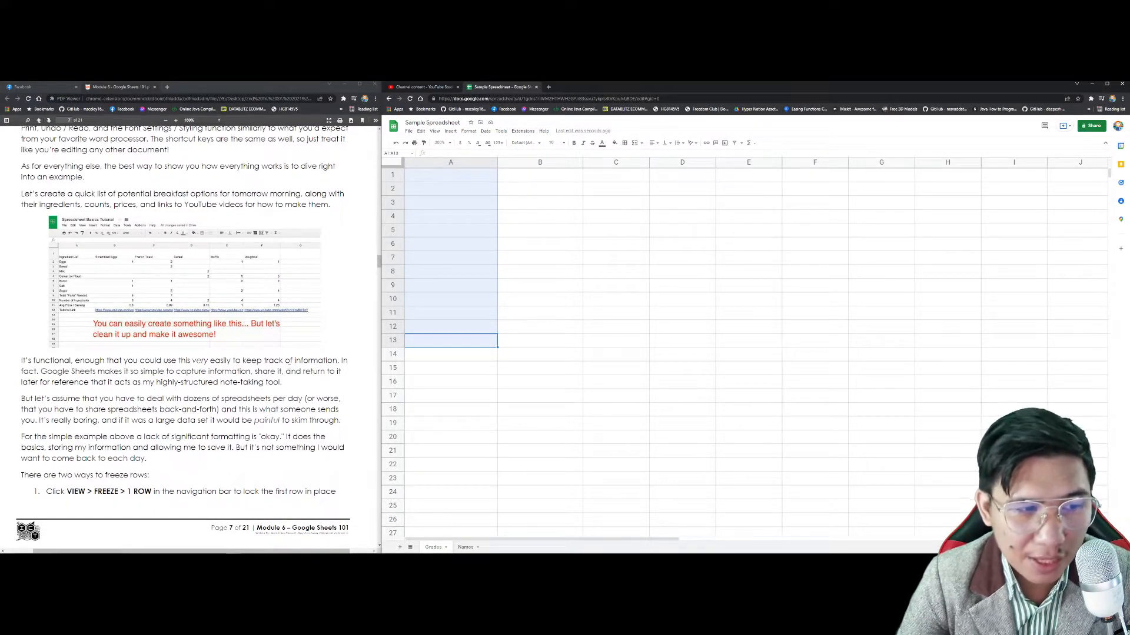
{"action": "scroll", "coordinate": [216, 368], "scroll_direction": "down", "scroll_amount": 1}
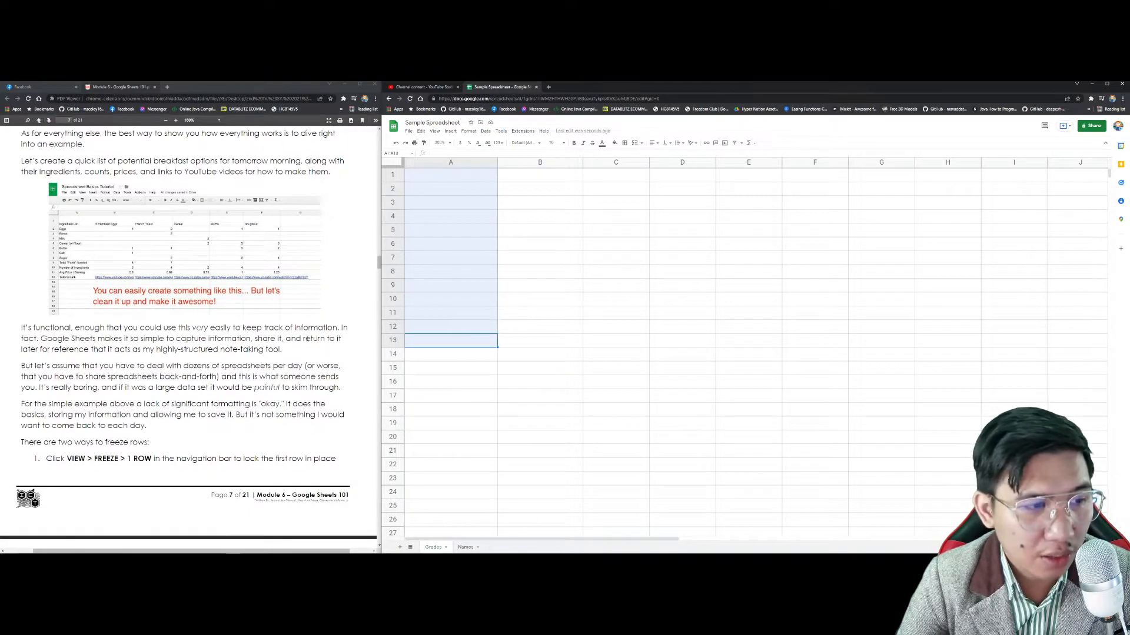
{"action": "scroll", "coordinate": [307, 339], "scroll_direction": "up", "scroll_amount": 1}
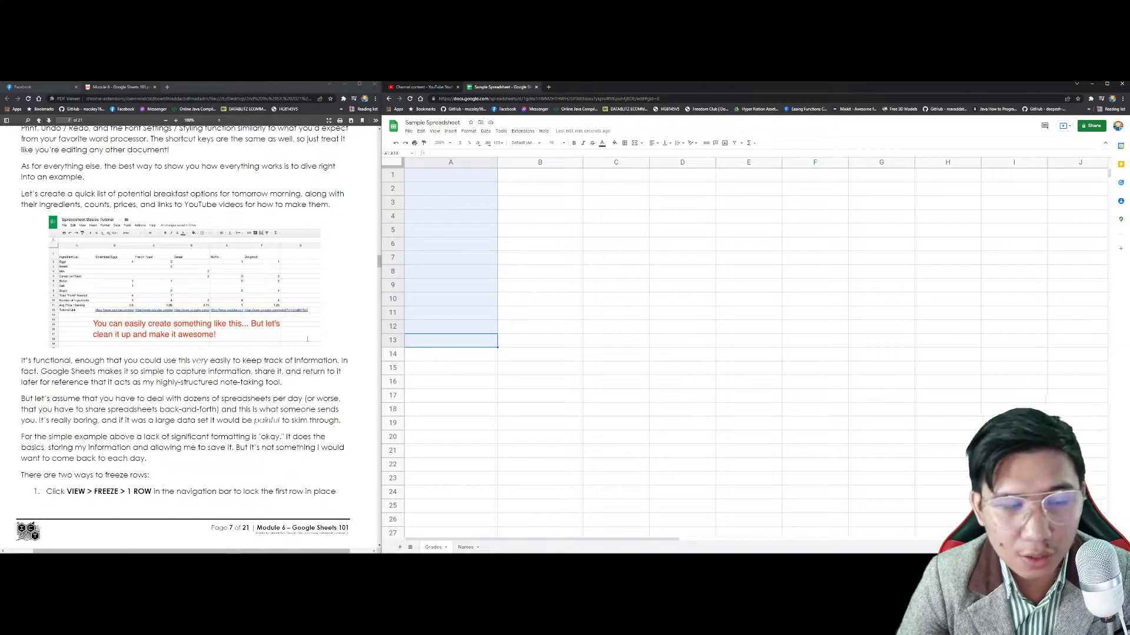
{"action": "scroll", "coordinate": [304, 290], "scroll_direction": "up", "scroll_amount": 1}
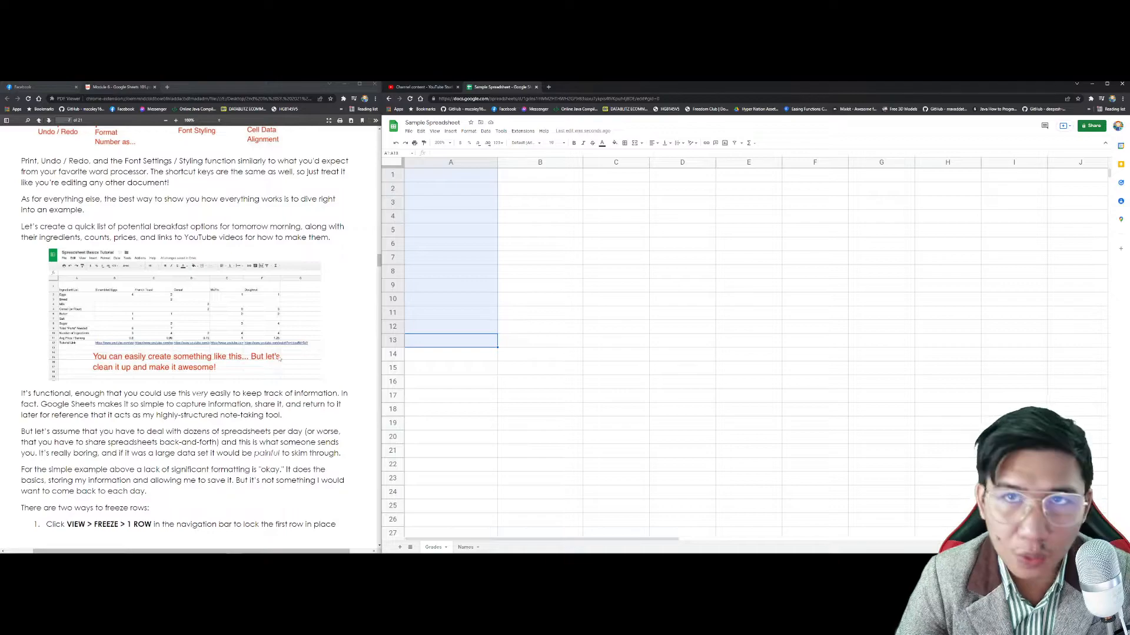
{"action": "scroll", "coordinate": [257, 306], "scroll_direction": "down", "scroll_amount": 1}
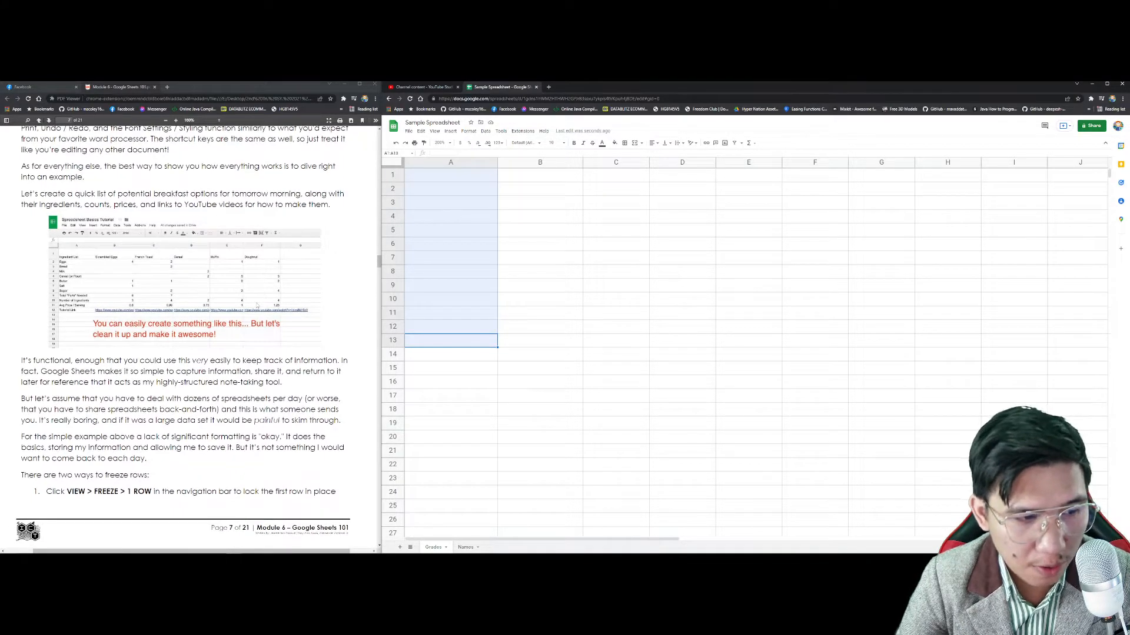
{"action": "scroll", "coordinate": [257, 305], "scroll_direction": "down", "scroll_amount": 2}
{"action": "scroll", "coordinate": [238, 261], "scroll_direction": "up", "scroll_amount": 2}
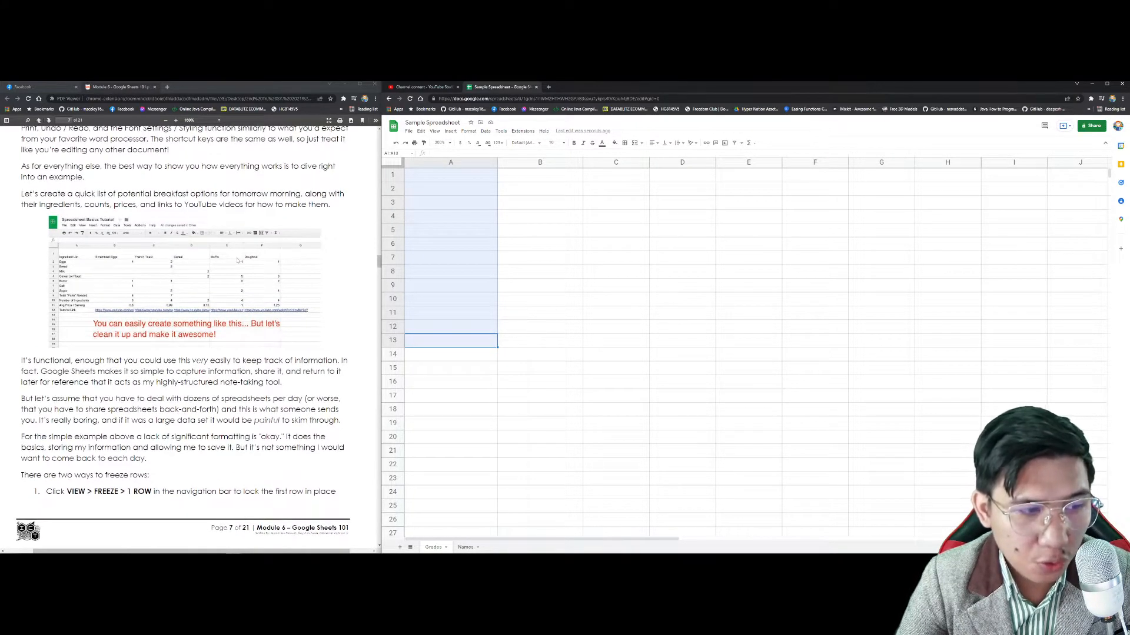
{"action": "scroll", "coordinate": [238, 261], "scroll_direction": "down", "scroll_amount": 5}
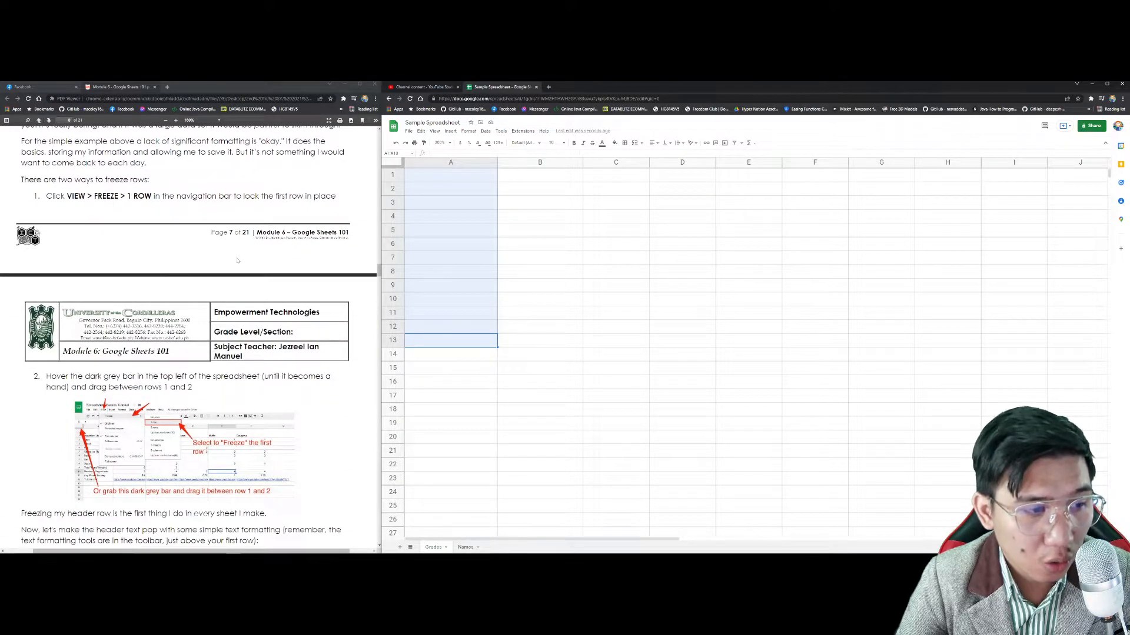
{"action": "scroll", "coordinate": [238, 261], "scroll_direction": "down", "scroll_amount": 1}
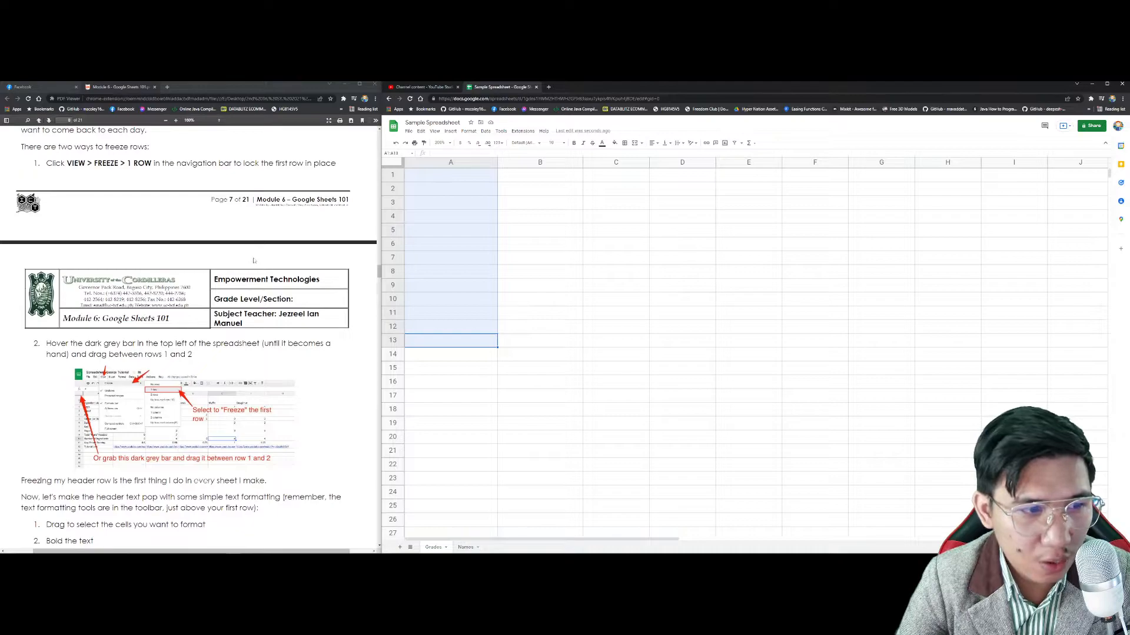
{"action": "scroll", "coordinate": [235, 261], "scroll_direction": "down", "scroll_amount": 1}
{"action": "scroll", "coordinate": [236, 261], "scroll_direction": "up", "scroll_amount": 2}
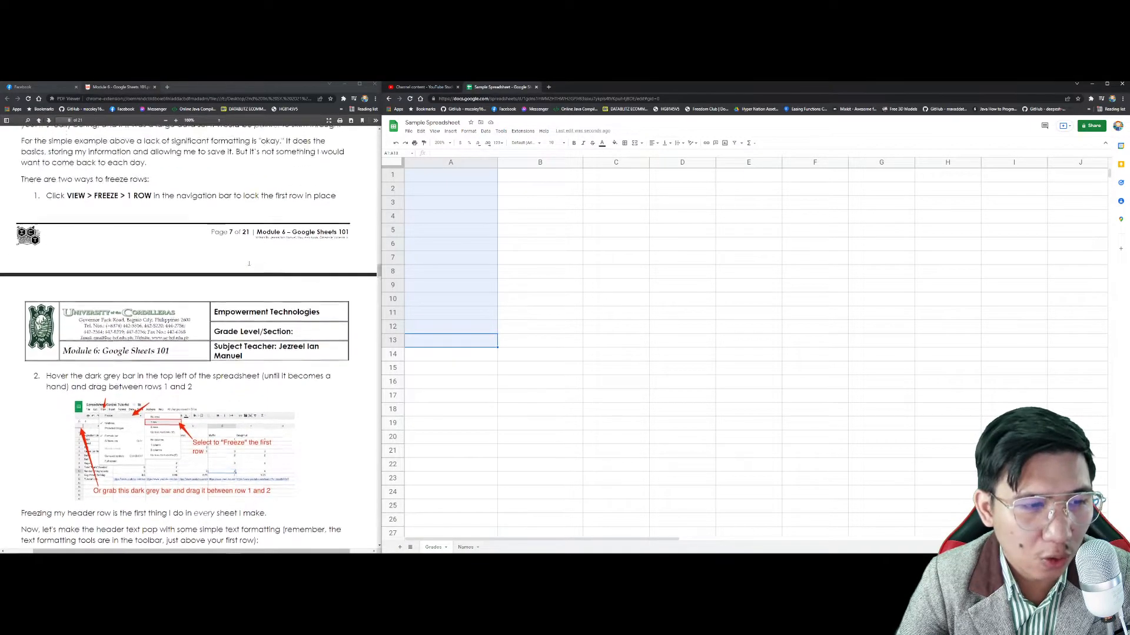
Step: Switch from the reference PDF back to the spreadsheet at cell A1
{"action": "left_click", "coordinate": [437, 219]}
{"action": "right_click", "coordinate": [249, 363]}
{"action": "left_click", "coordinate": [222, 424]}
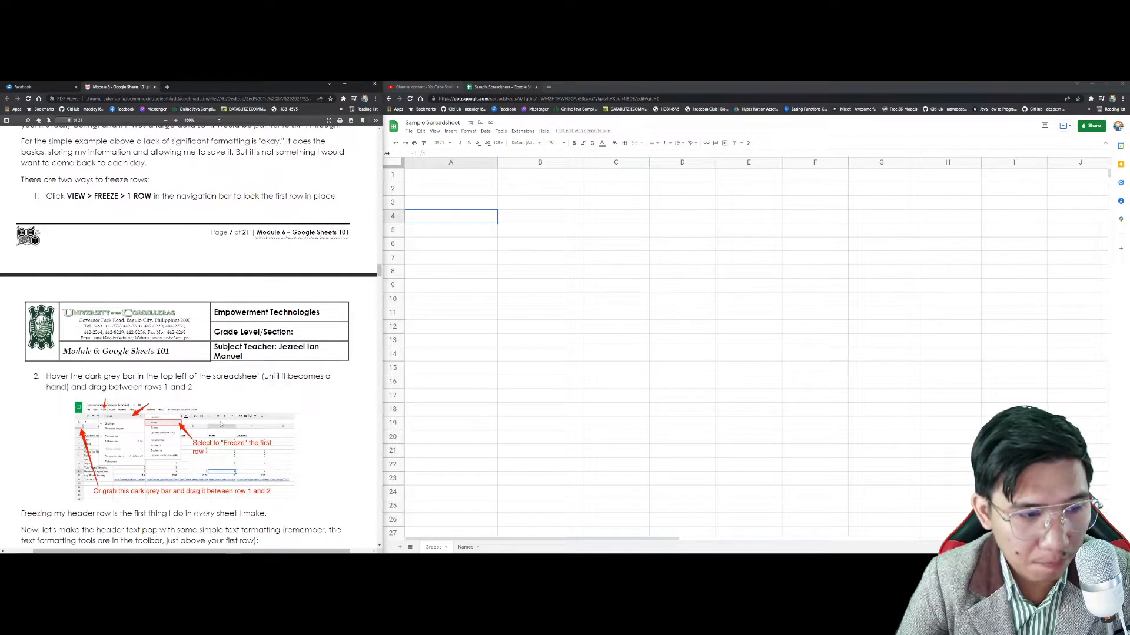
{"action": "left_click", "coordinate": [446, 179]}
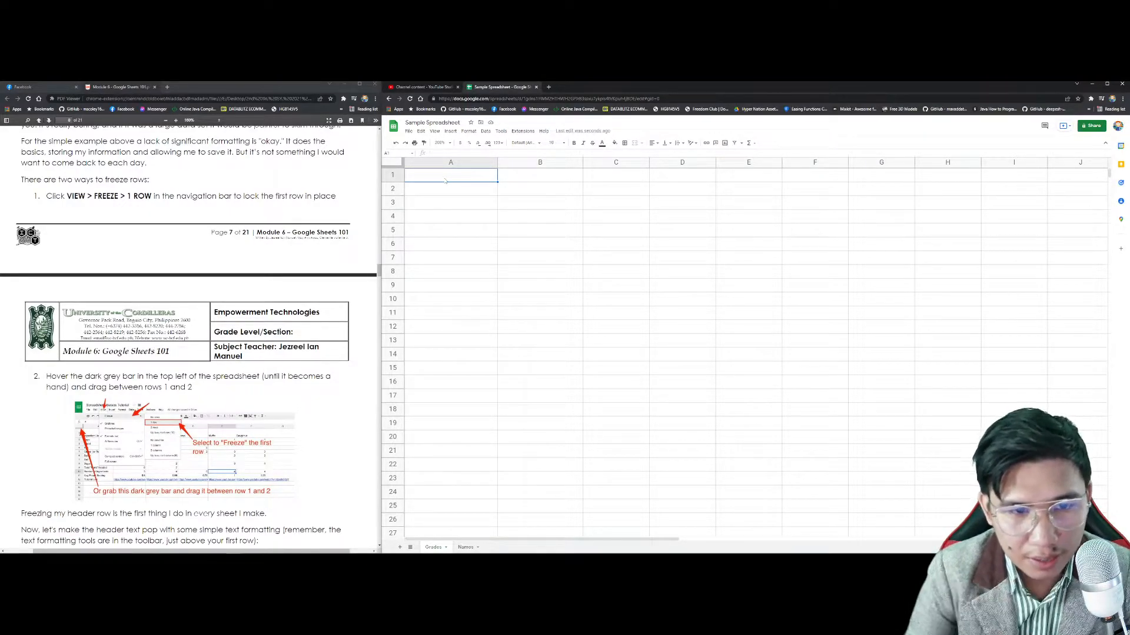
Step: Enter Monday in A2 and autofill the weekdays across to Saturday in F2
{"action": "left_click", "coordinate": [464, 191]}
{"action": "type", "text": "Mondays"}
{"action": "key", "text": "Tab"}
{"action": "left_click", "coordinate": [488, 193]}
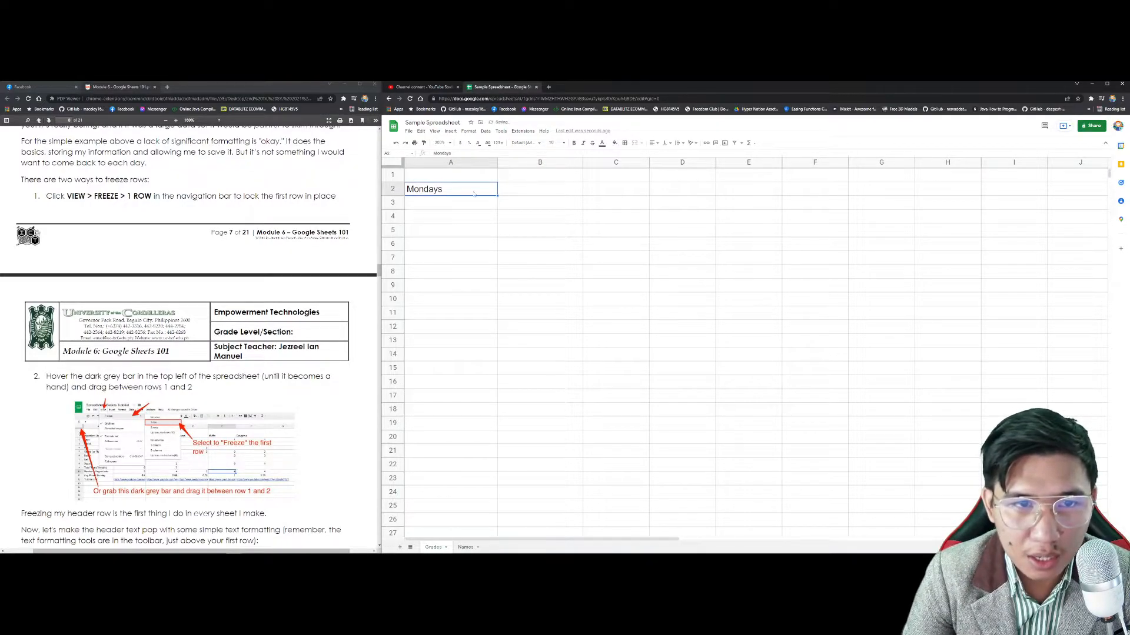
{"action": "double_click", "coordinate": [473, 193]}
{"action": "key", "text": "BackSpace"}
{"action": "key", "text": "Return"}
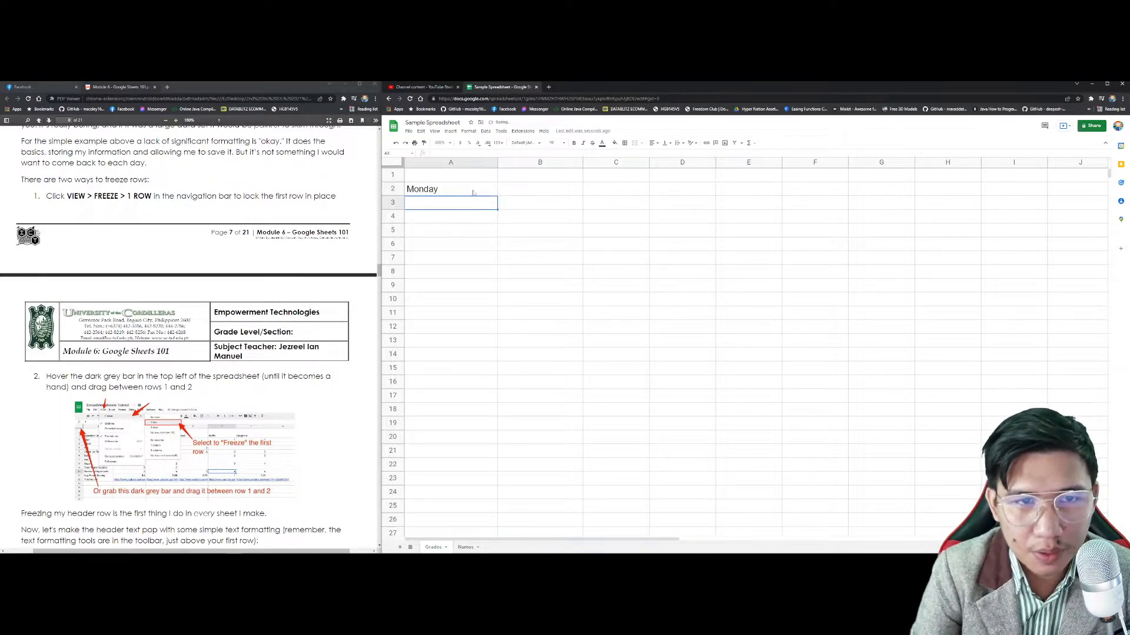
{"action": "left_click", "coordinate": [474, 193]}
{"action": "left_click_drag", "start_coordinate": [497, 195], "coordinate": [829, 194]}
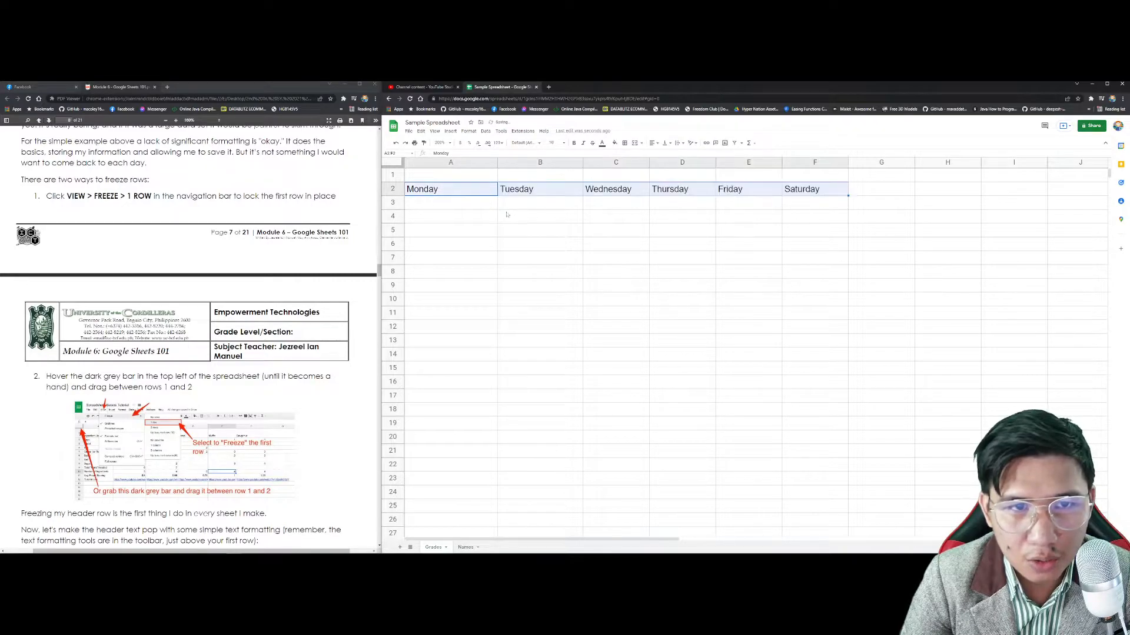
Step: Enter 12, 153 and 156 in A3:A5 and autofill the series across and down
{"action": "left_click", "coordinate": [453, 200]}
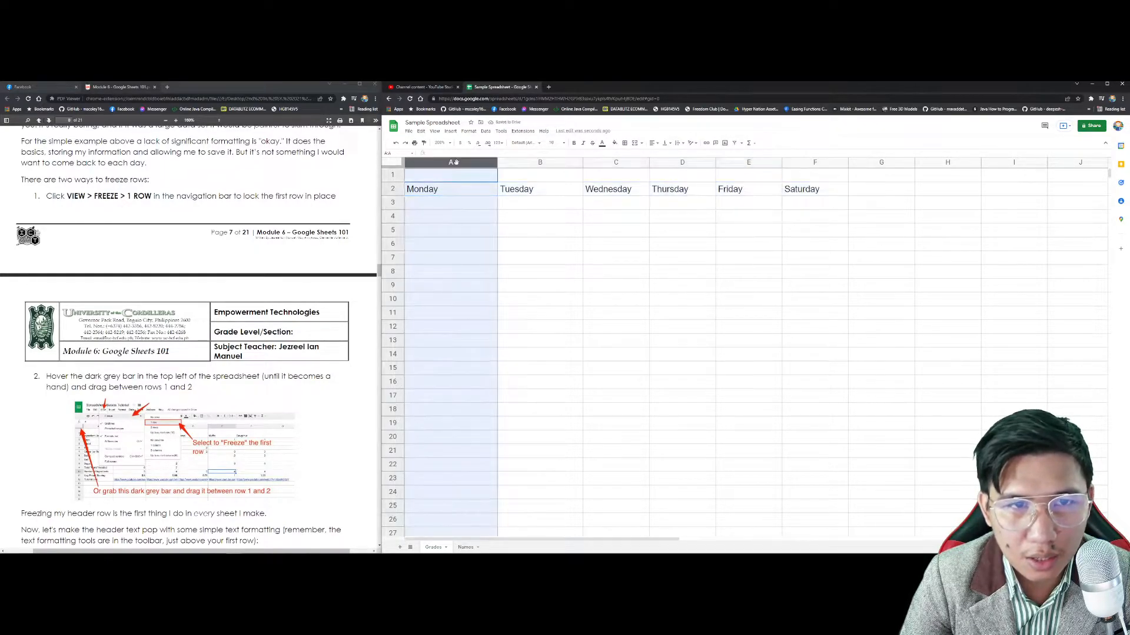
{"action": "type", "text": "12"}
{"action": "key", "text": "Tab"}
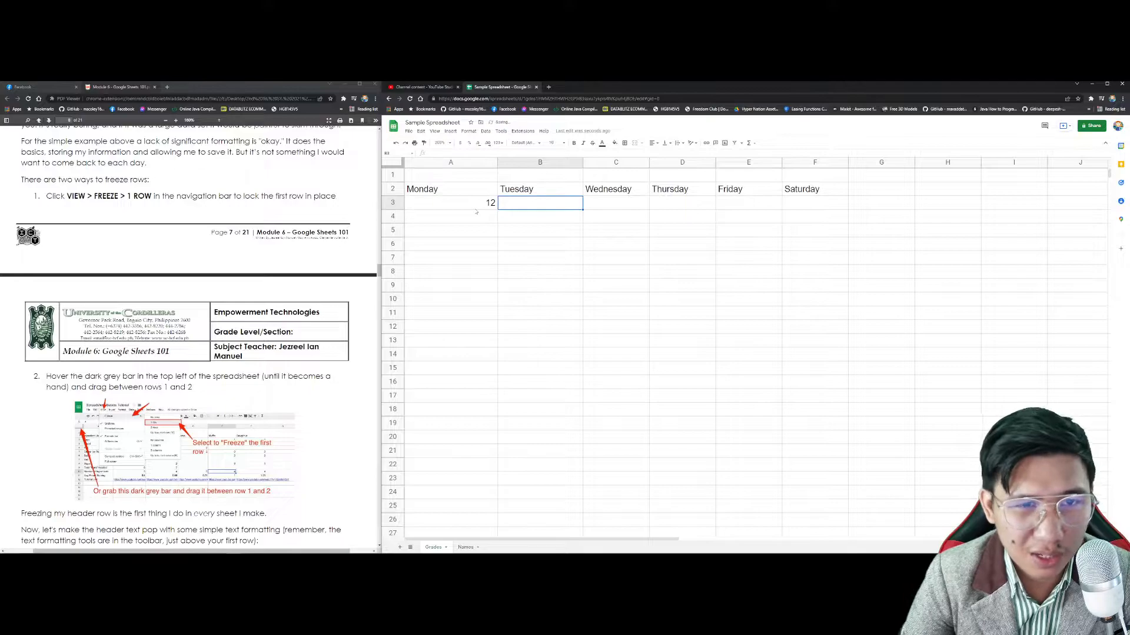
{"action": "left_click", "coordinate": [475, 208]}
{"action": "left_click", "coordinate": [481, 219]}
{"action": "type", "text": "153"}
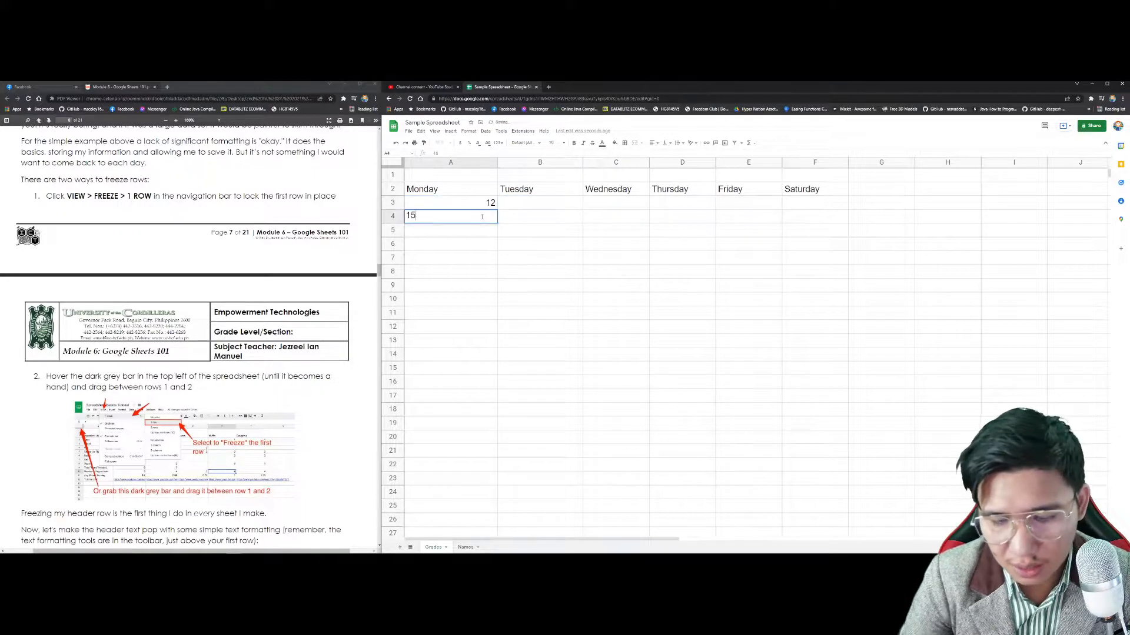
{"action": "key", "text": "Return"}
{"action": "type", "text": "156"}
{"action": "key", "text": "Return"}
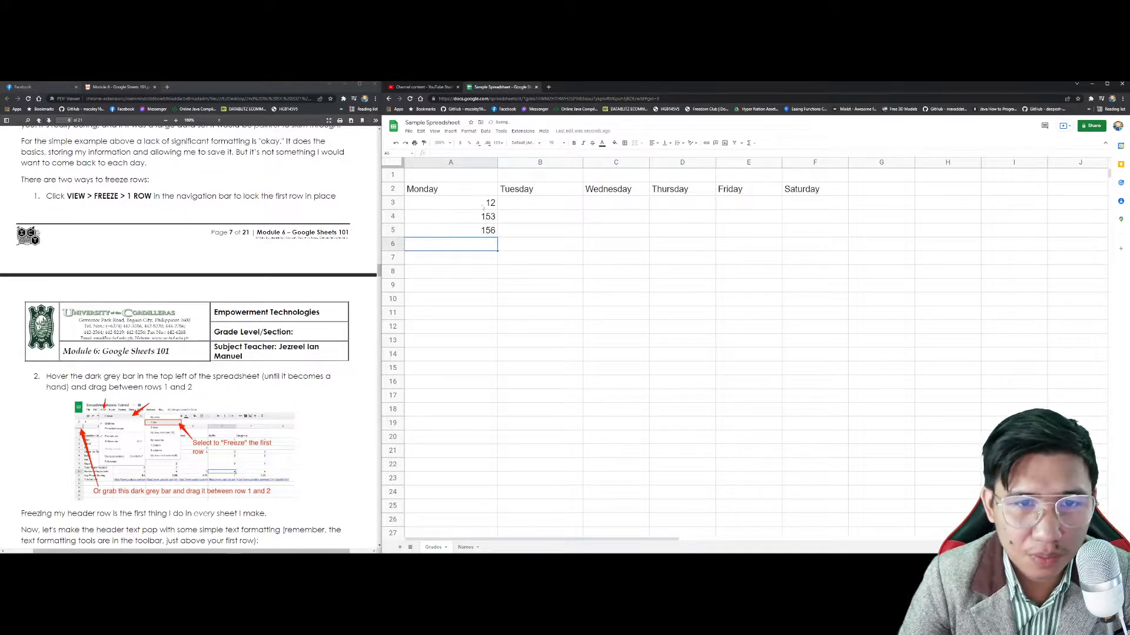
{"action": "left_click_drag", "start_coordinate": [483, 207], "coordinate": [490, 232]}
{"action": "left_click_drag", "start_coordinate": [837, 274], "coordinate": [827, 396]}
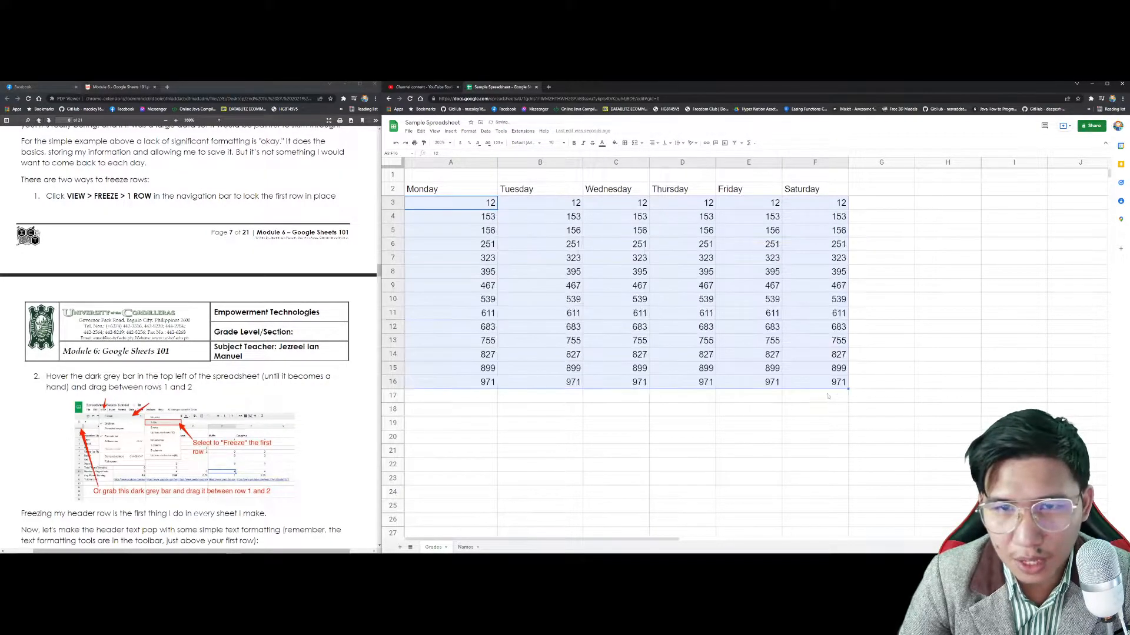
Step: Delete the empty row 1 so the weekday headers move to the top
{"action": "left_click", "coordinate": [392, 174]}
{"action": "right_click", "coordinate": [393, 175]}
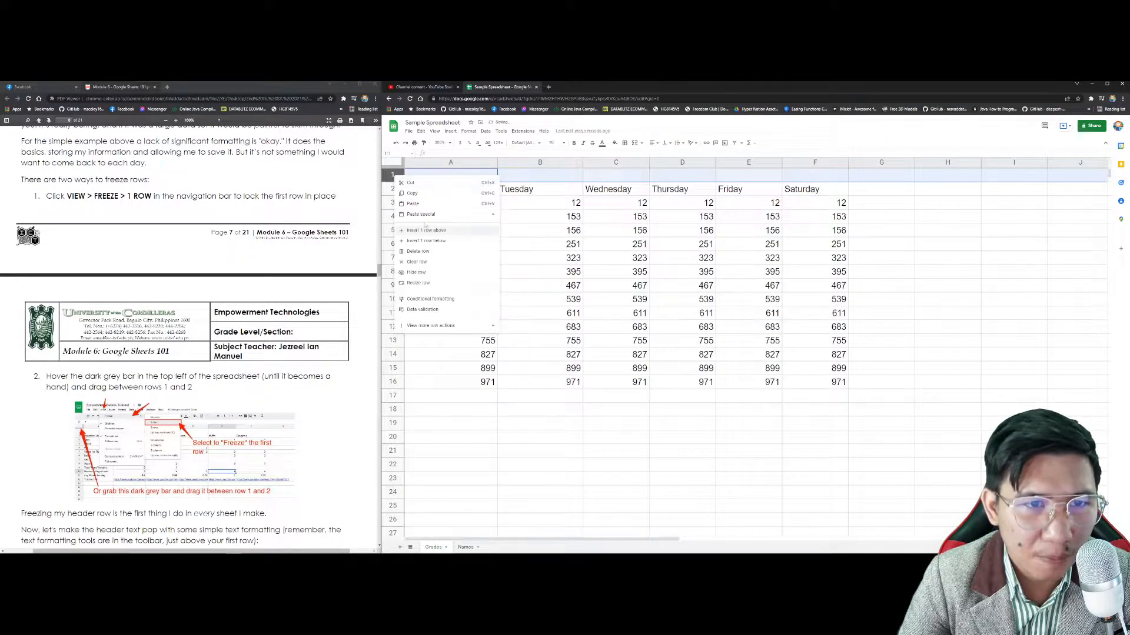
{"action": "left_click", "coordinate": [435, 251]}
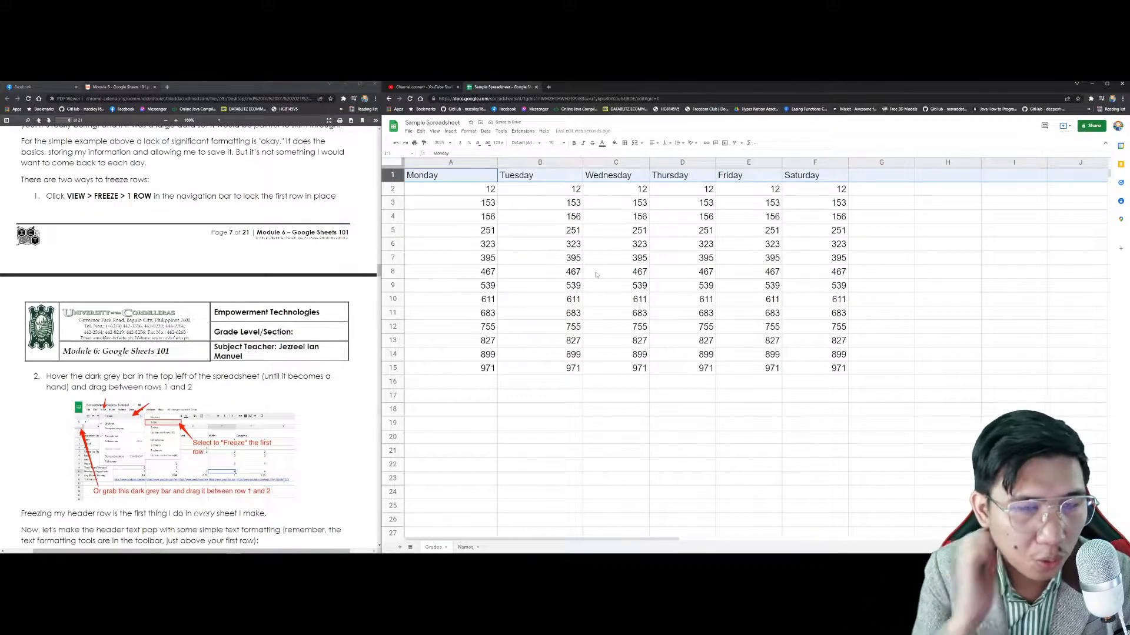
{"action": "scroll", "coordinate": [633, 274], "scroll_direction": "down", "scroll_amount": 3}
{"action": "scroll", "coordinate": [647, 270], "scroll_direction": "up", "scroll_amount": 1}
{"action": "scroll", "coordinate": [658, 268], "scroll_direction": "down", "scroll_amount": 1}
{"action": "scroll", "coordinate": [680, 259], "scroll_direction": "up", "scroll_amount": 2}
{"action": "scroll", "coordinate": [682, 262], "scroll_direction": "up", "scroll_amount": 1}
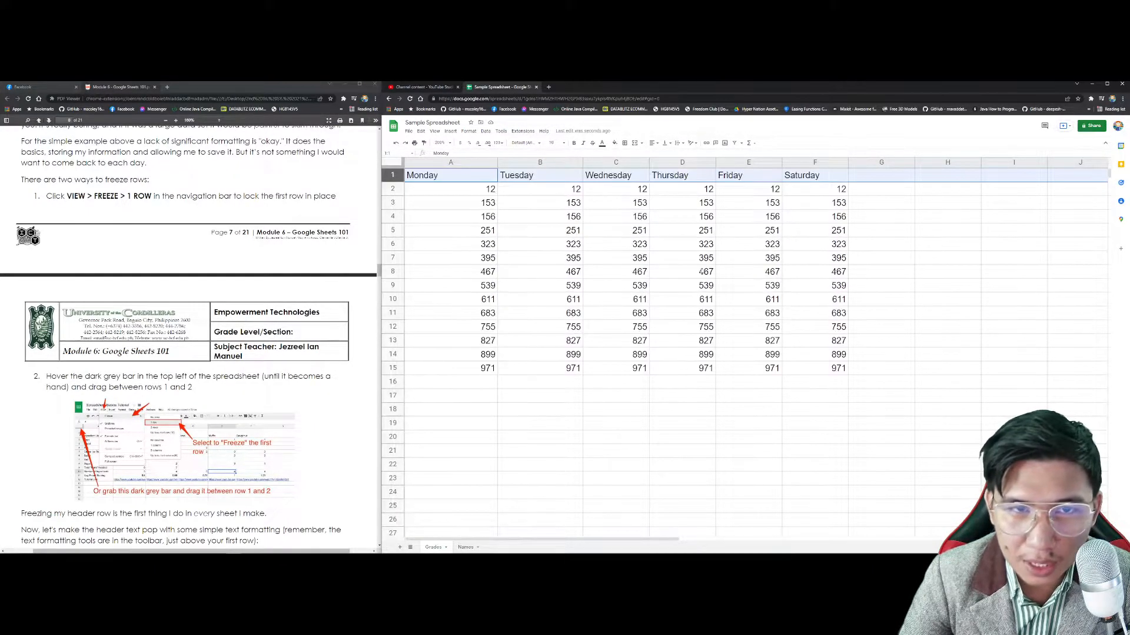
{"action": "scroll", "coordinate": [568, 299], "scroll_direction": "down", "scroll_amount": 2}
{"action": "scroll", "coordinate": [439, 206], "scroll_direction": "up", "scroll_amount": 2}
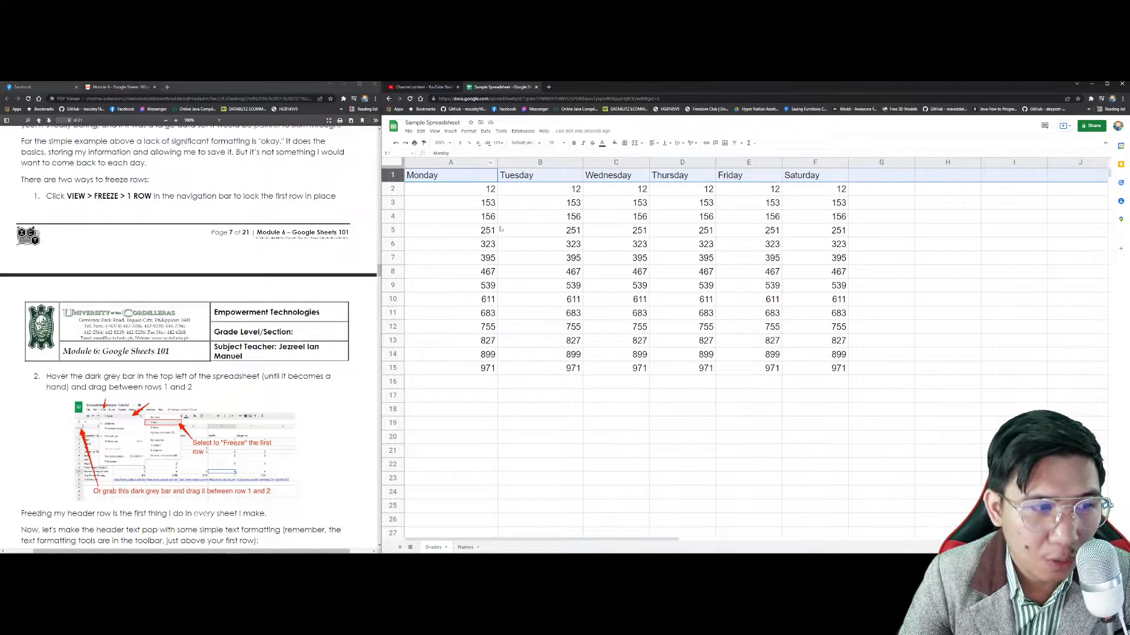
{"action": "left_click", "coordinate": [541, 259]}
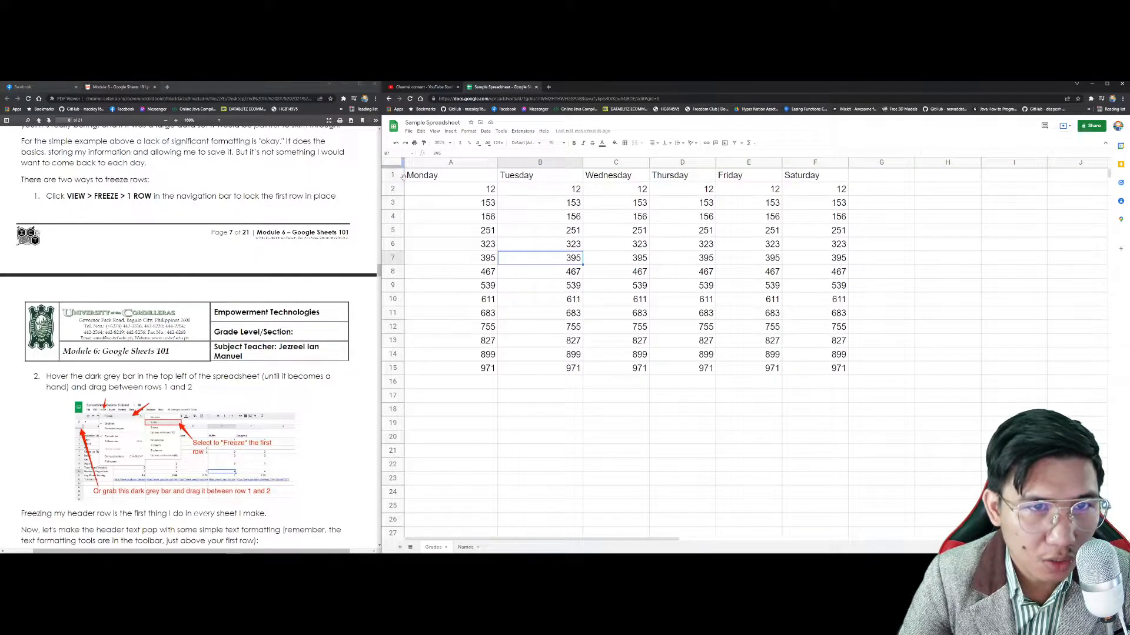
Step: Freeze the Monday–Saturday header row with View > Freeze > 1 row
{"action": "left_click", "coordinate": [439, 176]}
{"action": "left_click", "coordinate": [392, 175]}
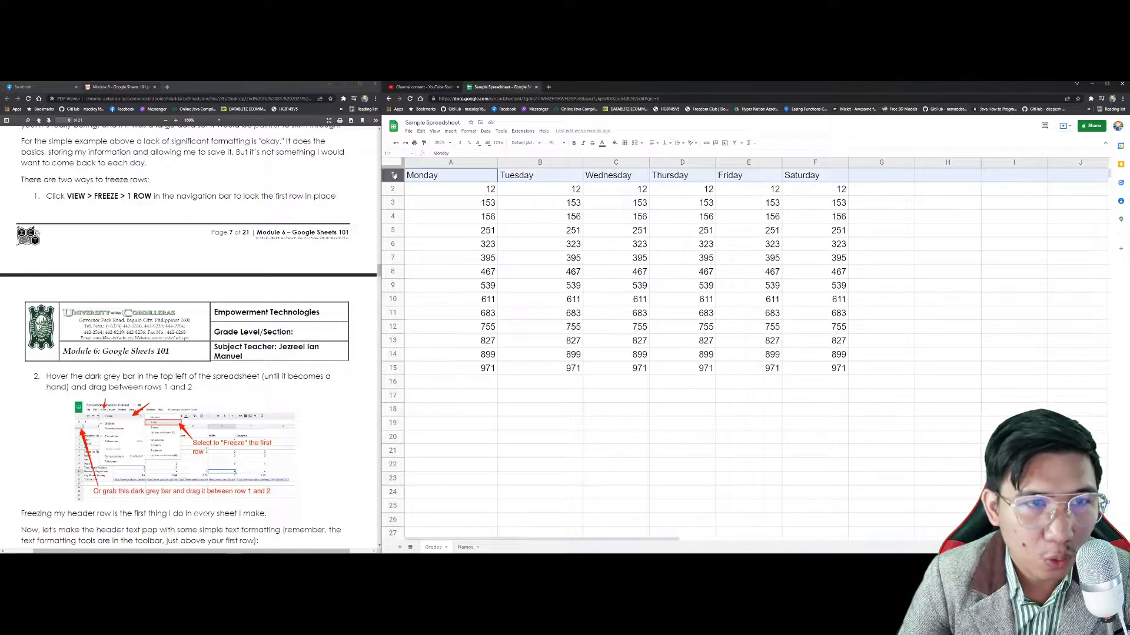
{"action": "left_click", "coordinate": [438, 132]}
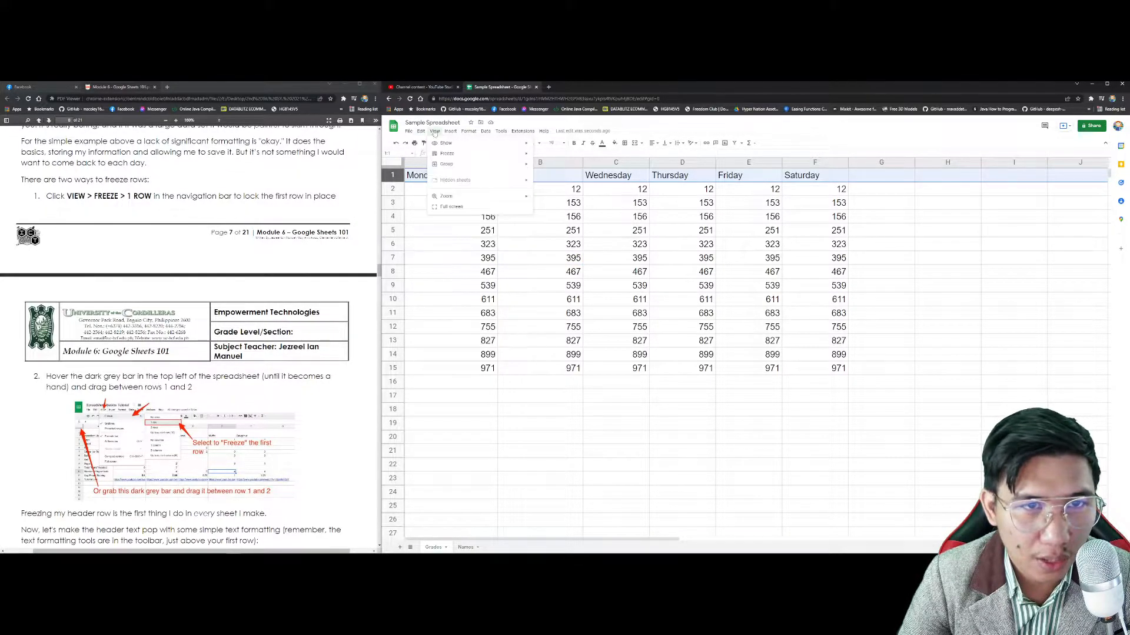
{"action": "mouse_move", "coordinate": [465, 153]}
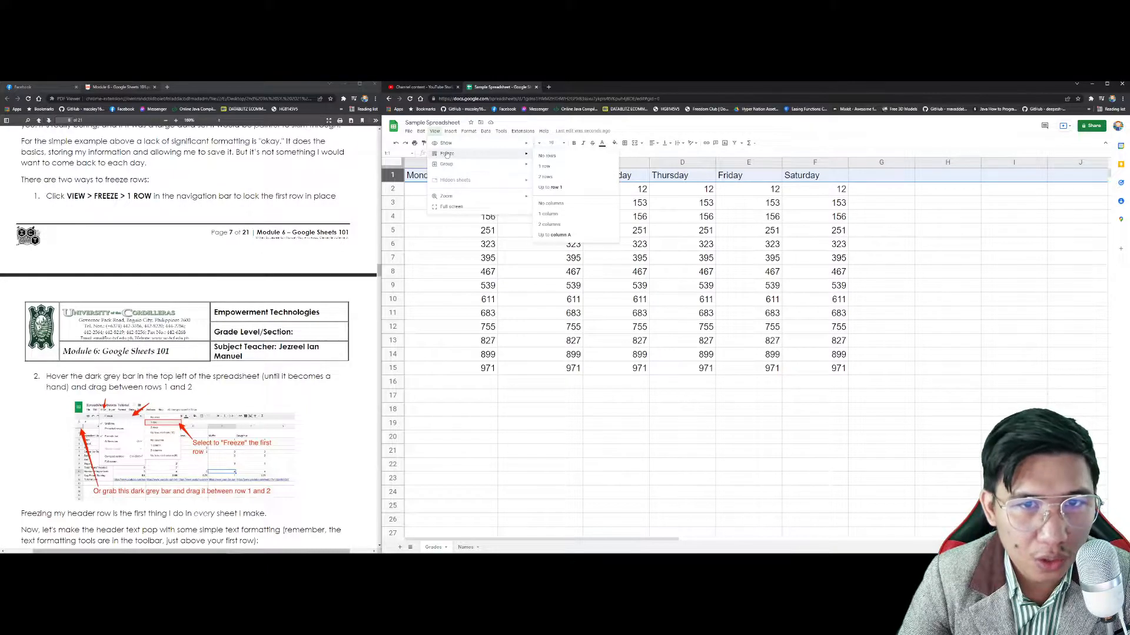
{"action": "left_click", "coordinate": [553, 169]}
Step: Scroll the sheet up and down to confirm the header row stays fixed
{"action": "scroll", "coordinate": [733, 300], "scroll_direction": "down", "scroll_amount": 8}
{"action": "scroll", "coordinate": [734, 301], "scroll_direction": "up", "scroll_amount": 10}
{"action": "scroll", "coordinate": [741, 297], "scroll_direction": "down", "scroll_amount": 9}
{"action": "left_click", "coordinate": [742, 360]}
{"action": "scroll", "coordinate": [743, 364], "scroll_direction": "up", "scroll_amount": 7}
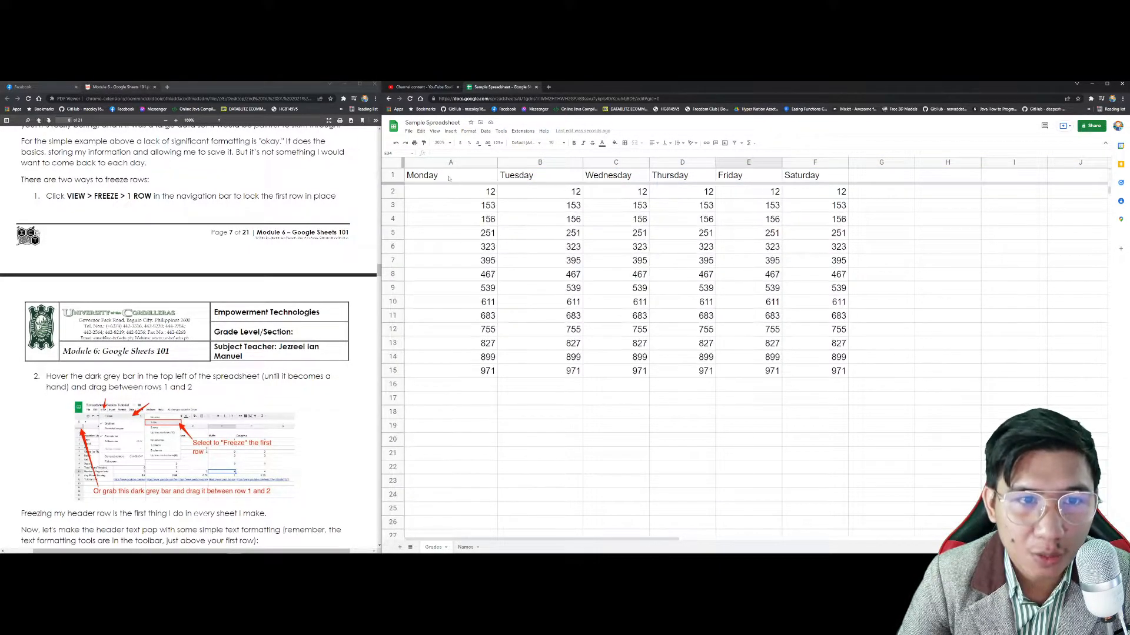
{"action": "scroll", "coordinate": [613, 314], "scroll_direction": "down", "scroll_amount": 2}
{"action": "scroll", "coordinate": [613, 314], "scroll_direction": "up", "scroll_amount": 1}
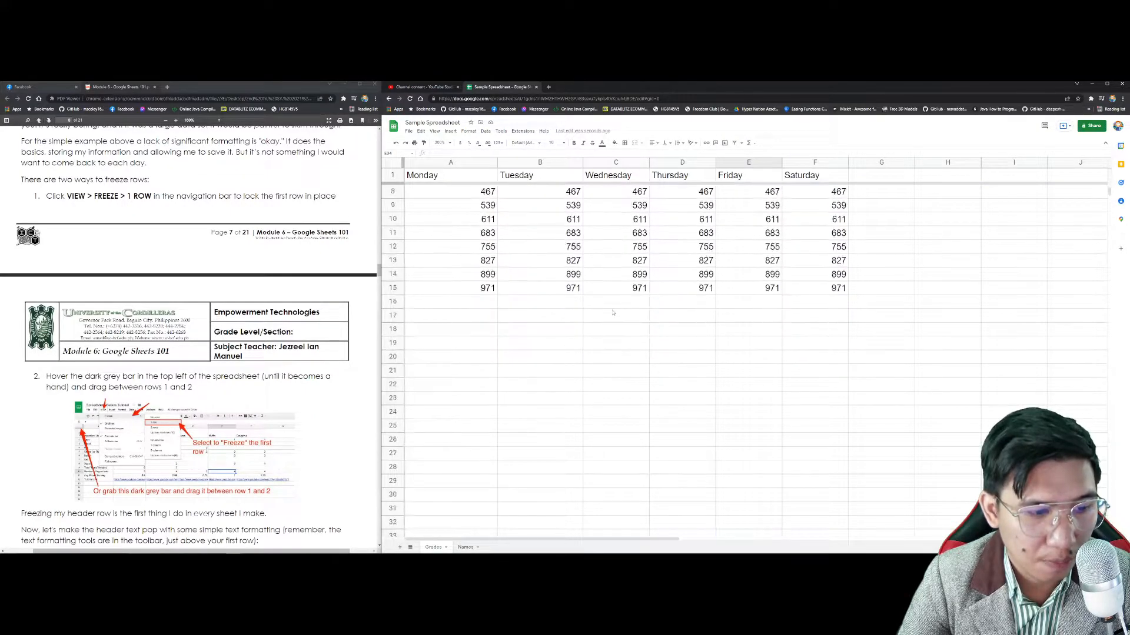
{"action": "scroll", "coordinate": [613, 312], "scroll_direction": "up", "scroll_amount": 1}
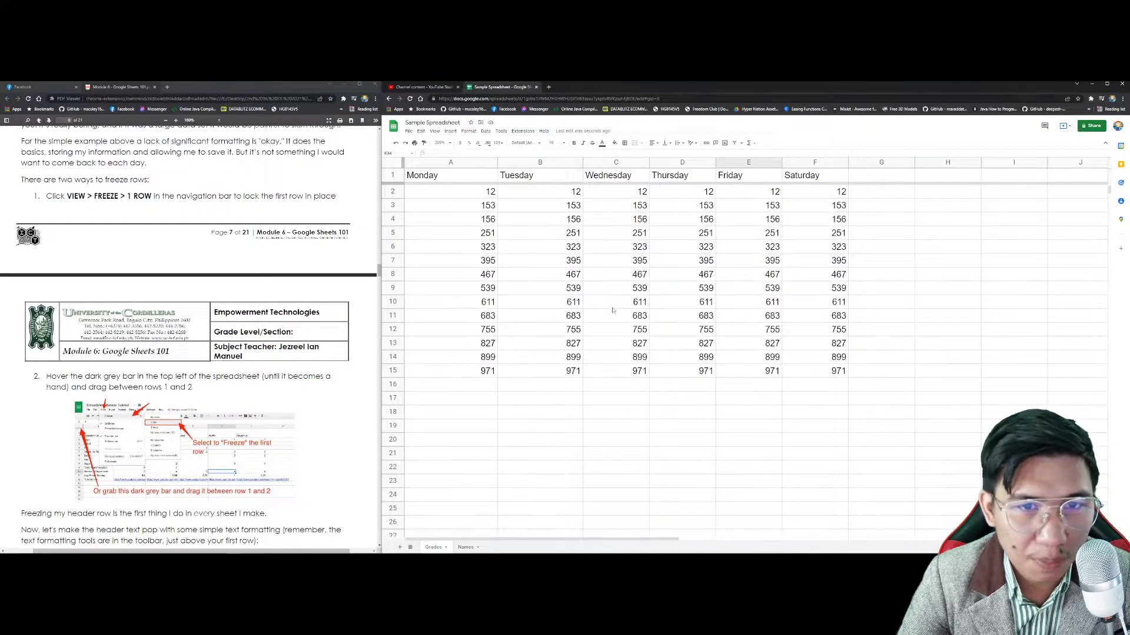
{"action": "scroll", "coordinate": [613, 309], "scroll_direction": "down", "scroll_amount": 2}
{"action": "scroll", "coordinate": [614, 308], "scroll_direction": "up", "scroll_amount": 2}
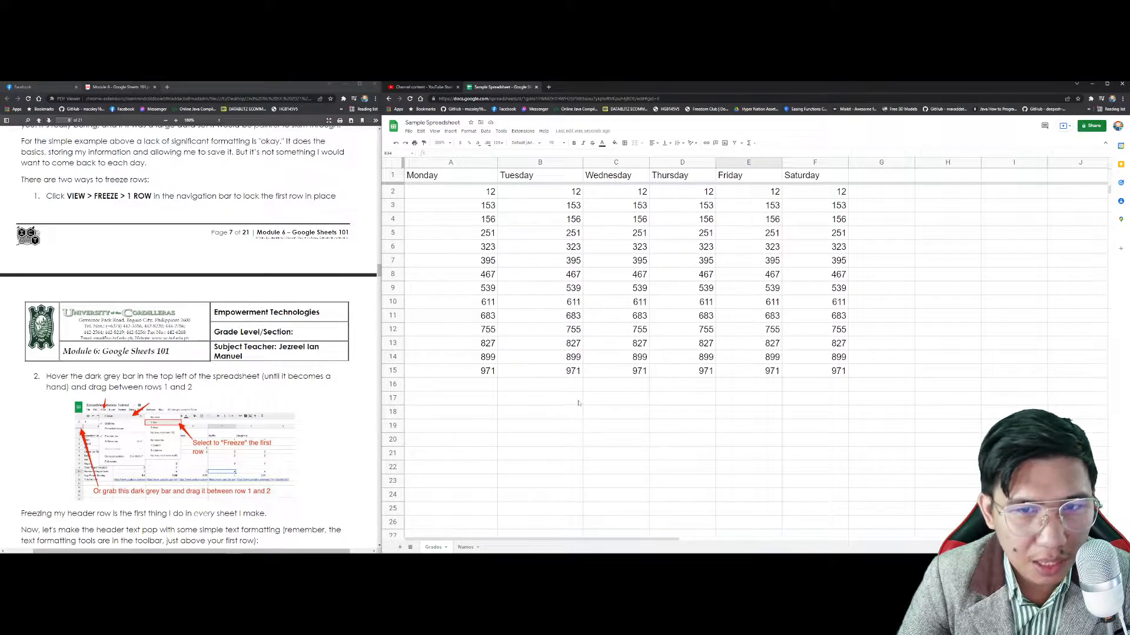
{"action": "scroll", "coordinate": [578, 404], "scroll_direction": "down", "scroll_amount": 5}
{"action": "scroll", "coordinate": [476, 231], "scroll_direction": "up", "scroll_amount": 2}
{"action": "scroll", "coordinate": [476, 231], "scroll_direction": "up", "scroll_amount": 3}
{"action": "scroll", "coordinate": [469, 243], "scroll_direction": "down", "scroll_amount": 1}
{"action": "scroll", "coordinate": [469, 242], "scroll_direction": "down", "scroll_amount": 3}
{"action": "scroll", "coordinate": [188, 338], "scroll_direction": "down", "scroll_amount": 2}
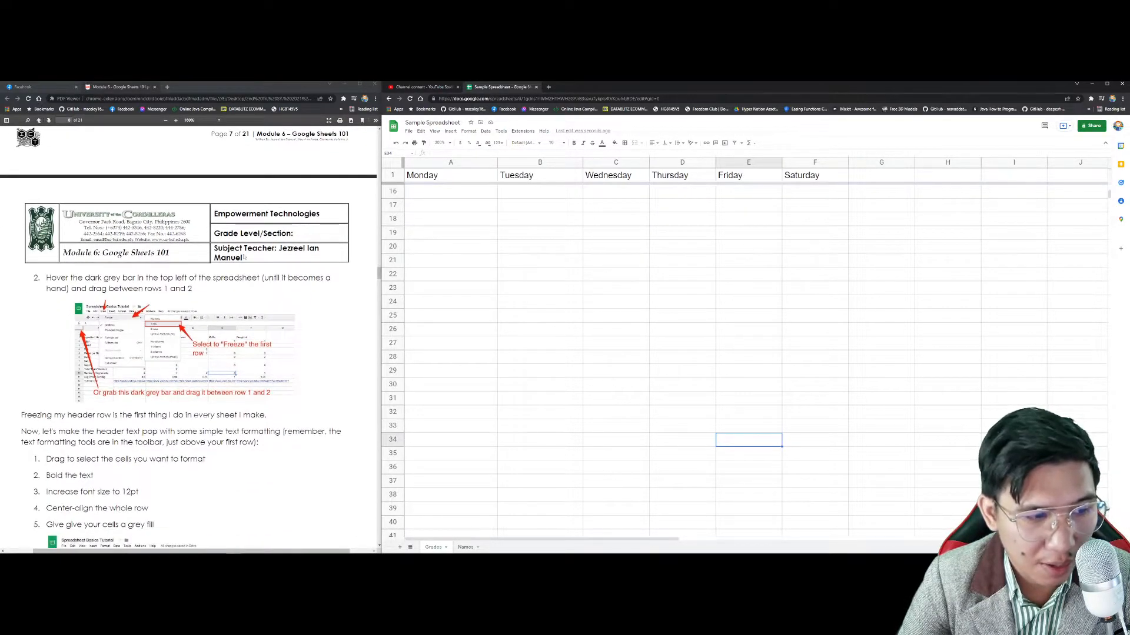
{"action": "scroll", "coordinate": [246, 258], "scroll_direction": "down", "scroll_amount": 2}
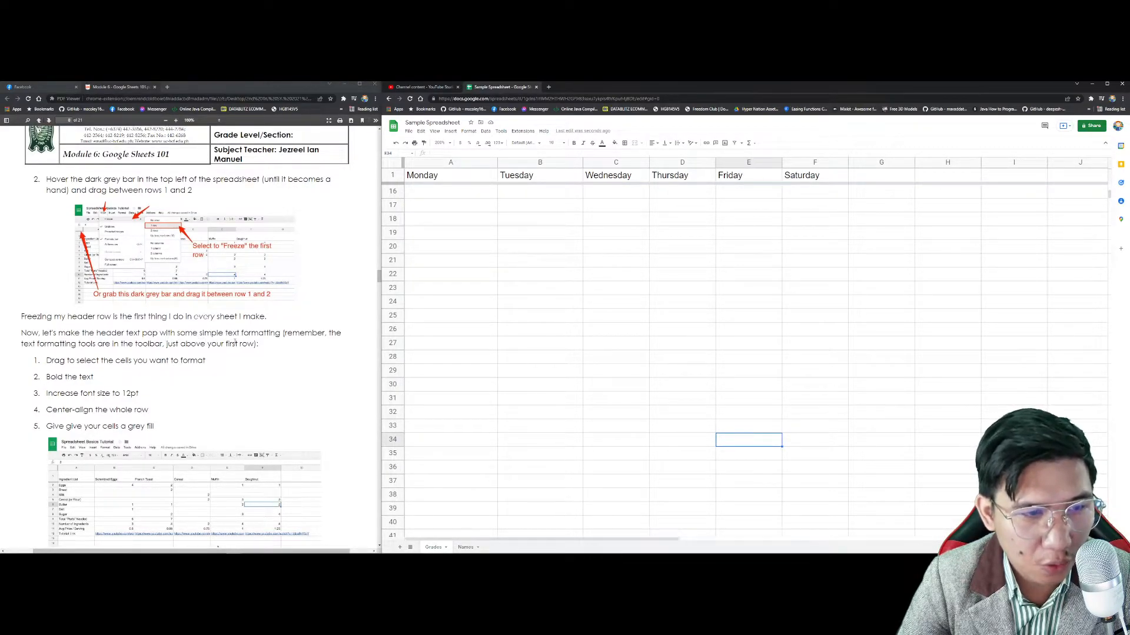
{"action": "scroll", "coordinate": [235, 343], "scroll_direction": "down", "scroll_amount": 3}
{"action": "scroll", "coordinate": [247, 347], "scroll_direction": "up", "scroll_amount": 5}
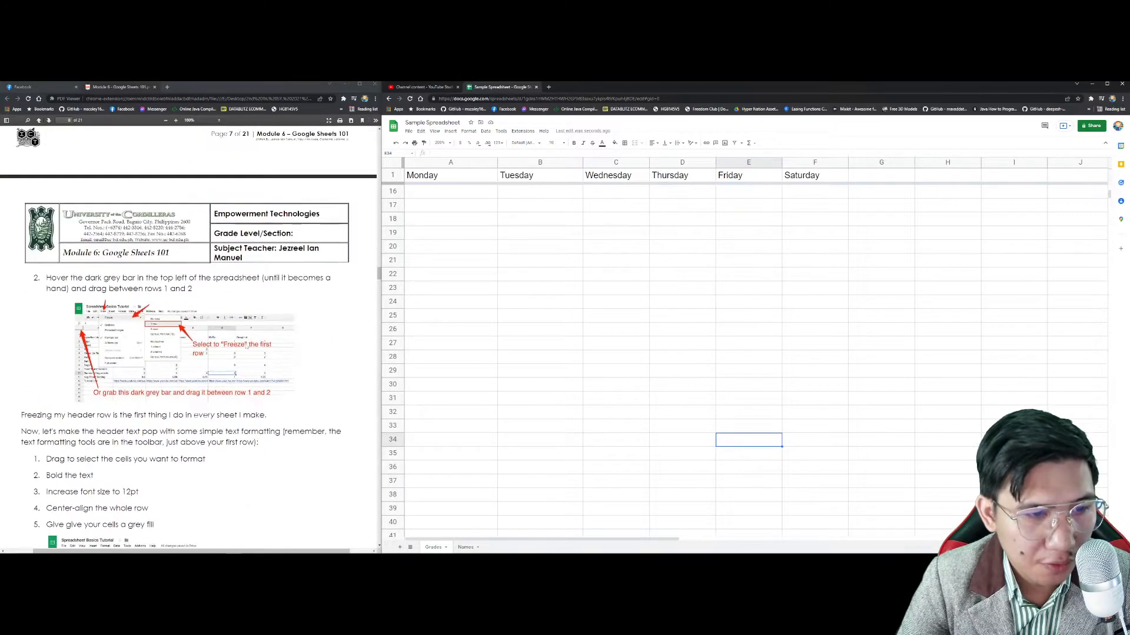
{"action": "scroll", "coordinate": [247, 347], "scroll_direction": "down", "scroll_amount": 2}
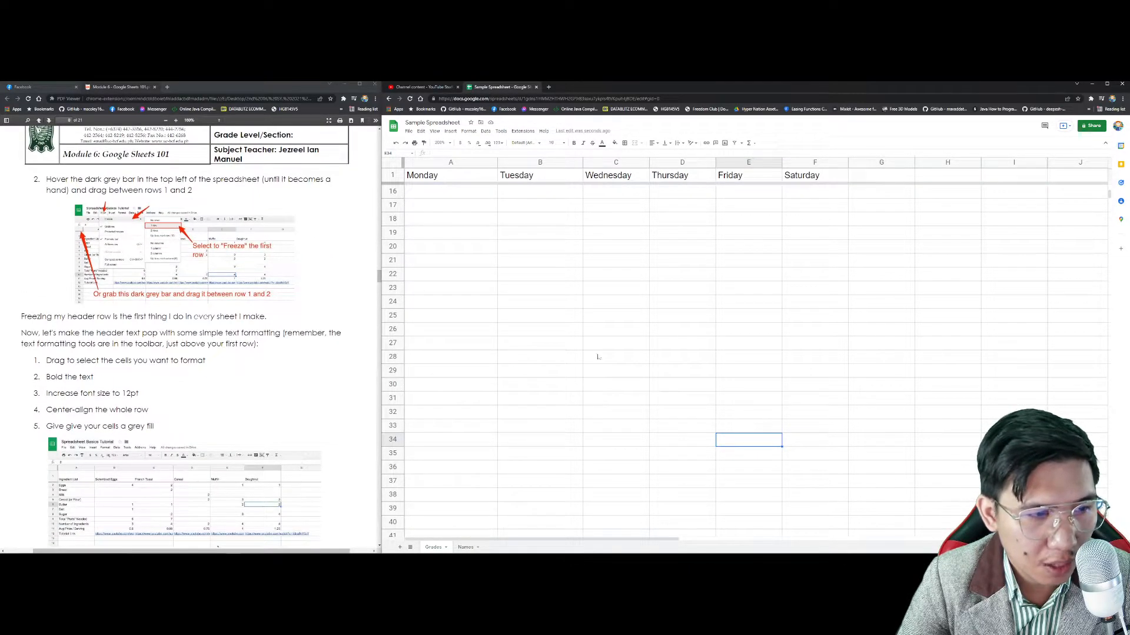
{"action": "scroll", "coordinate": [597, 356], "scroll_direction": "up", "scroll_amount": 5}
{"action": "left_click_drag", "start_coordinate": [451, 191], "coordinate": [539, 301]}
{"action": "left_click_drag", "start_coordinate": [583, 380], "coordinate": [824, 370]}
{"action": "left_click", "coordinate": [573, 144]}
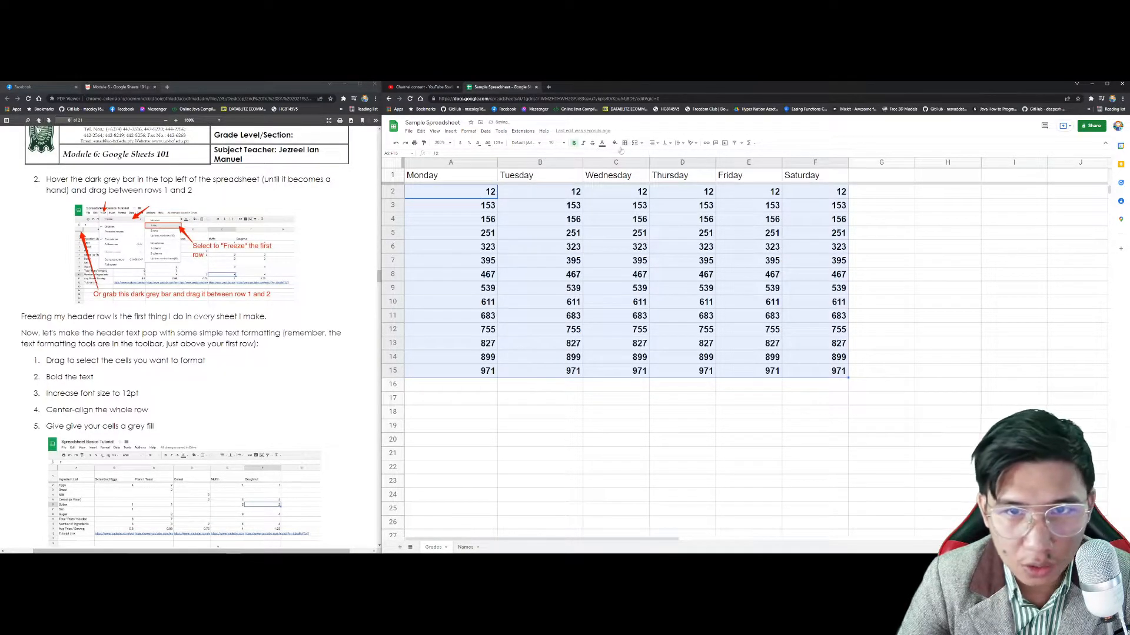
{"action": "left_click", "coordinate": [540, 144]}
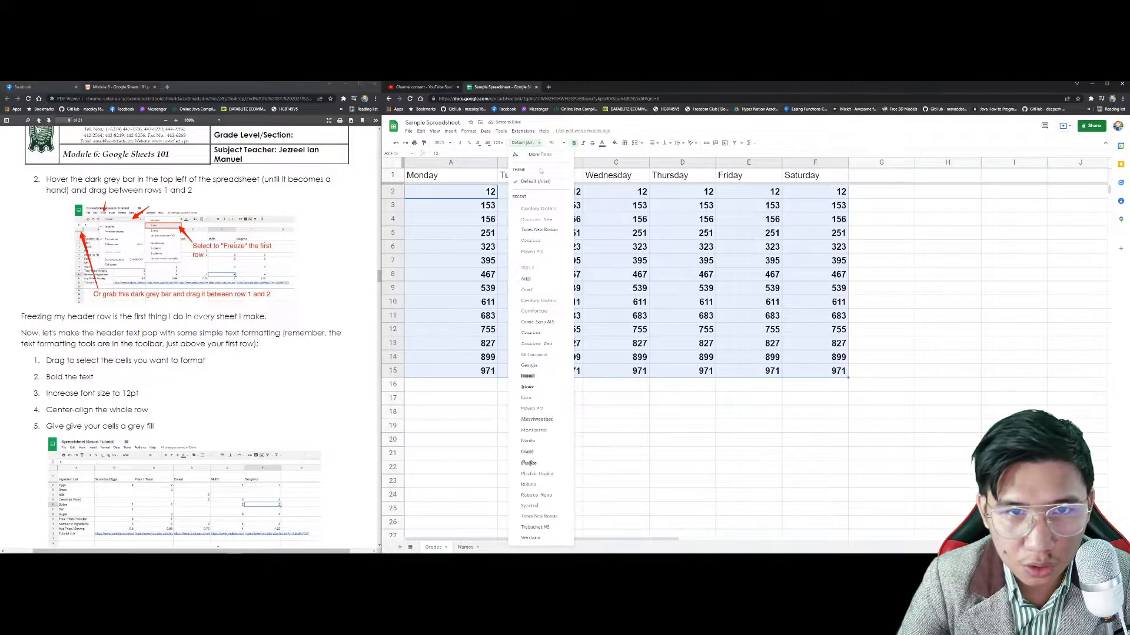
{"action": "left_click", "coordinate": [545, 235]}
{"action": "left_click", "coordinate": [537, 145]}
{"action": "left_click", "coordinate": [538, 288]}
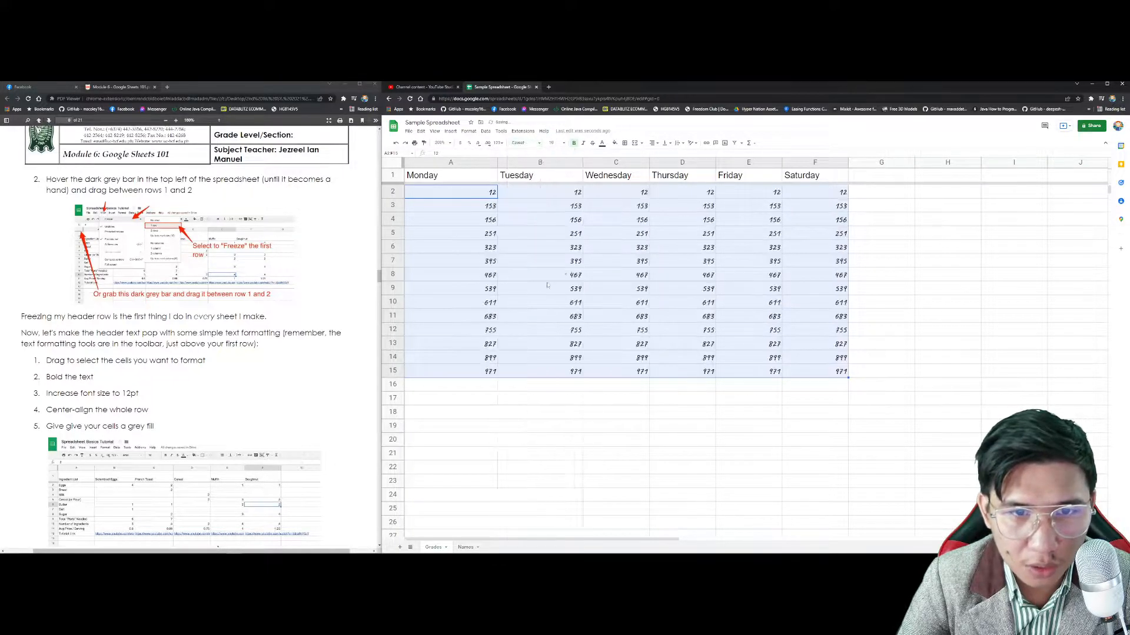
{"action": "left_click", "coordinate": [602, 143]}
{"action": "left_click", "coordinate": [627, 212]}
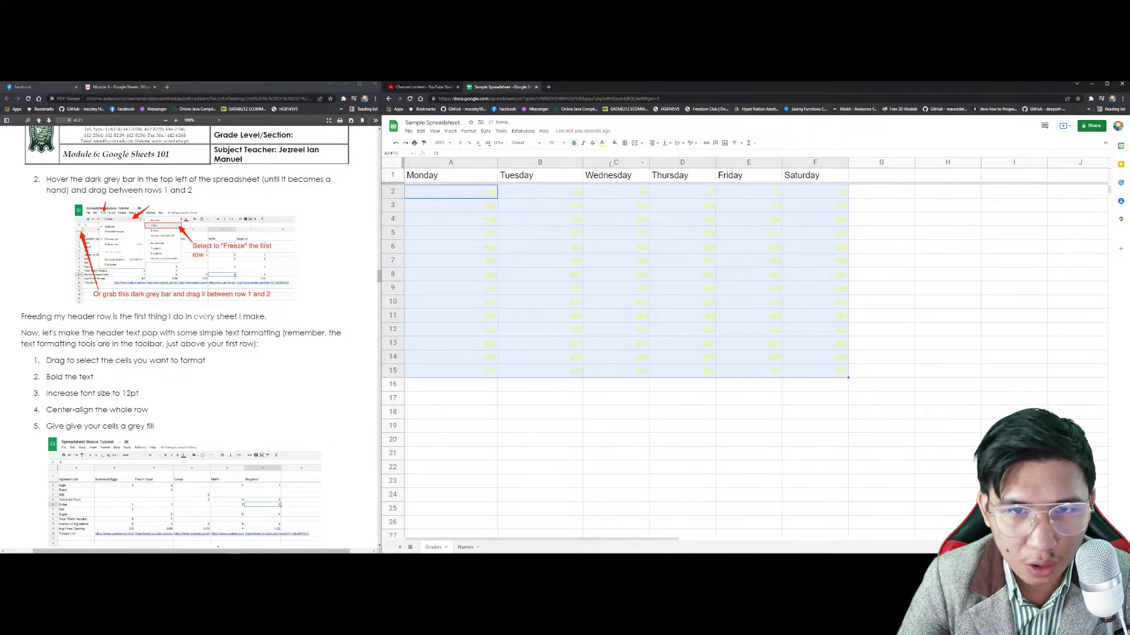
{"action": "left_click", "coordinate": [602, 143]}
{"action": "left_click", "coordinate": [606, 201]}
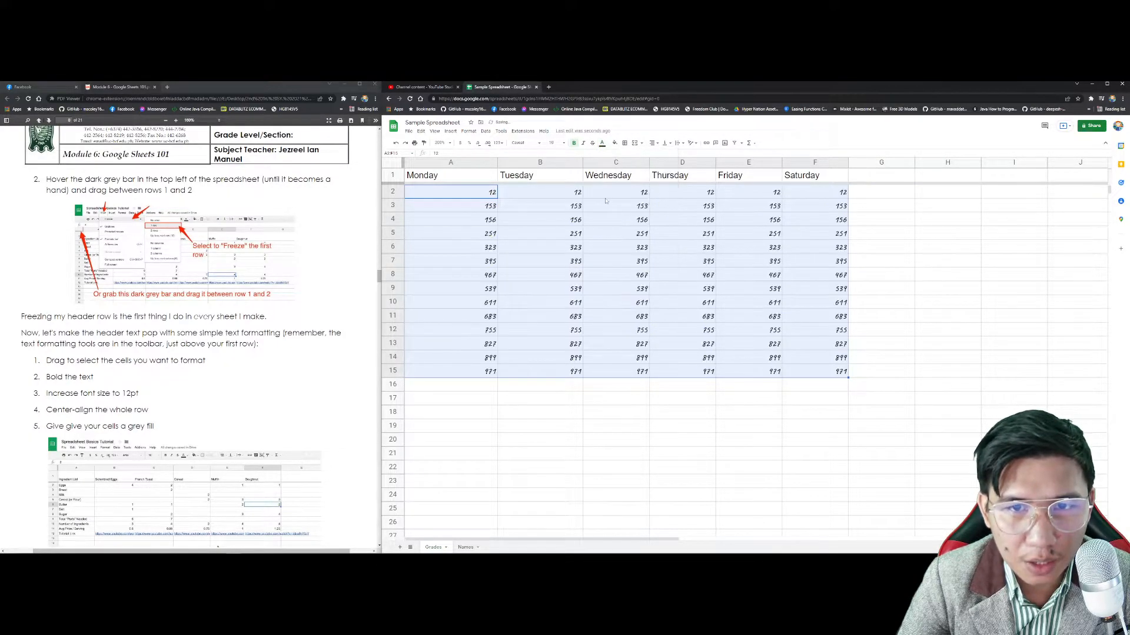
{"action": "left_click", "coordinate": [615, 146]}
{"action": "left_click", "coordinate": [633, 200]}
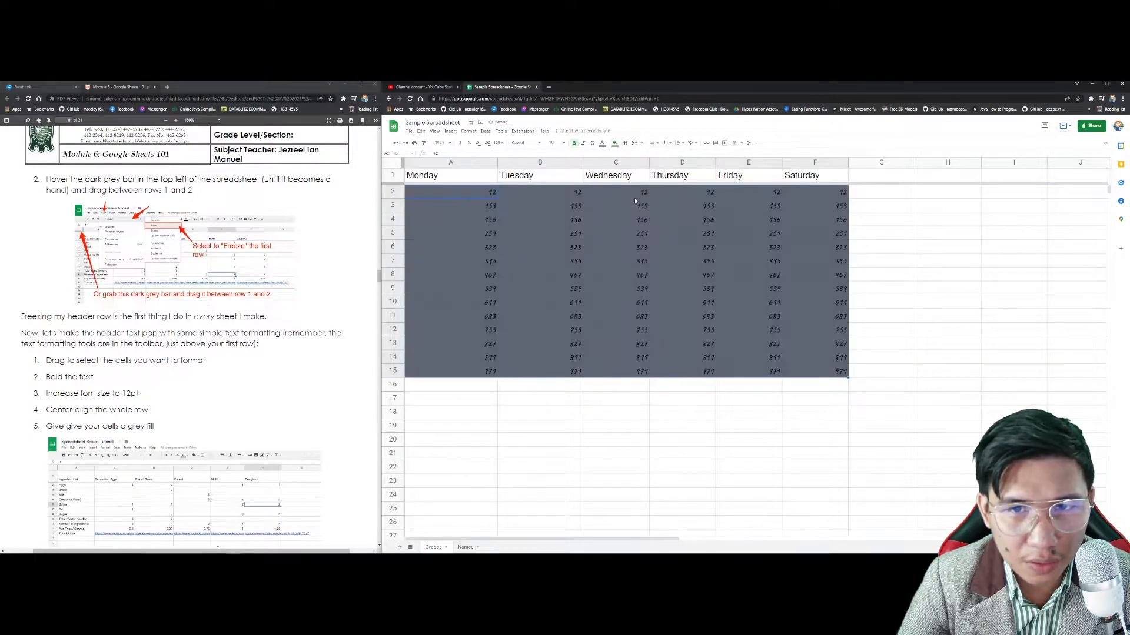
{"action": "key", "text": "ctrl+z"}
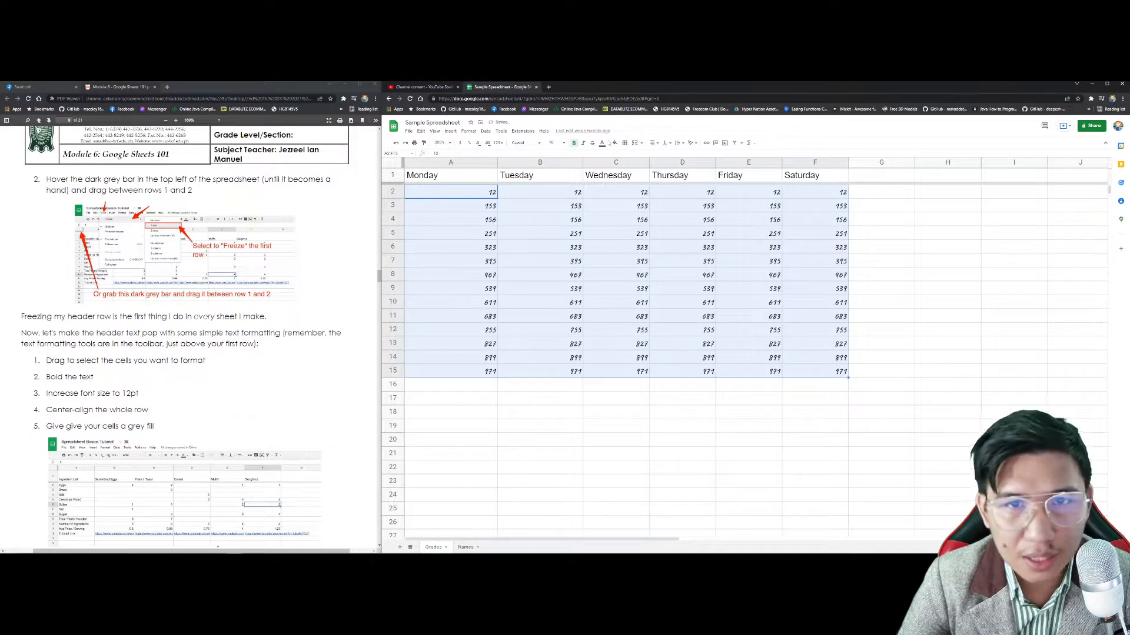
{"action": "left_click", "coordinate": [535, 143]}
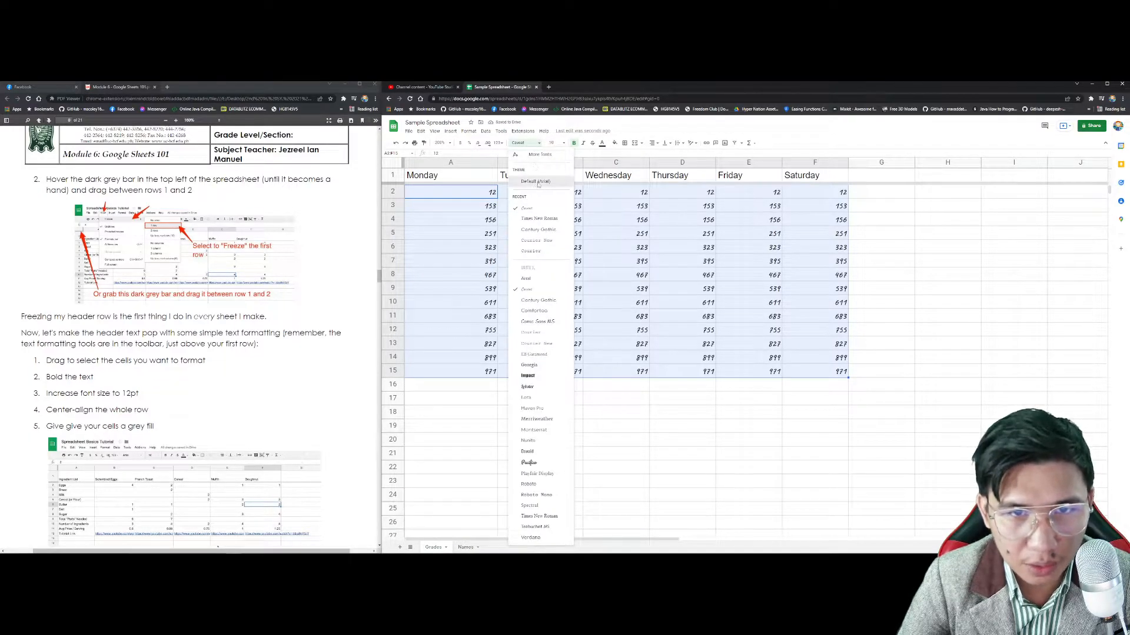
{"action": "left_click", "coordinate": [564, 183]}
{"action": "left_click", "coordinate": [573, 143]}
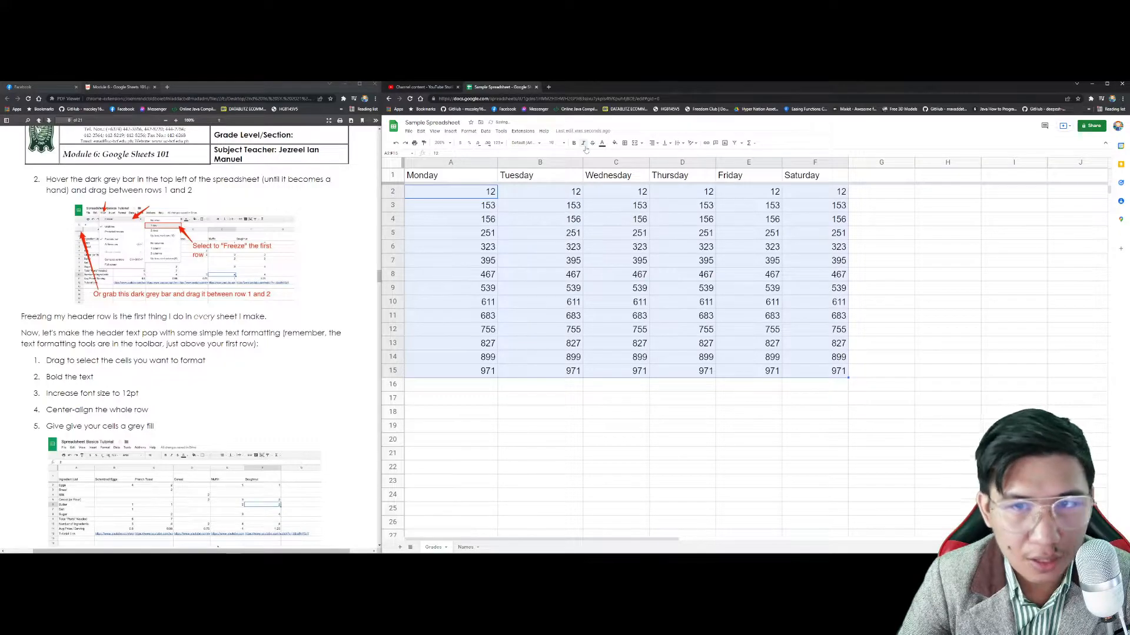
{"action": "left_click_drag", "start_coordinate": [463, 176], "coordinate": [814, 177]}
{"action": "left_click", "coordinate": [692, 143]}
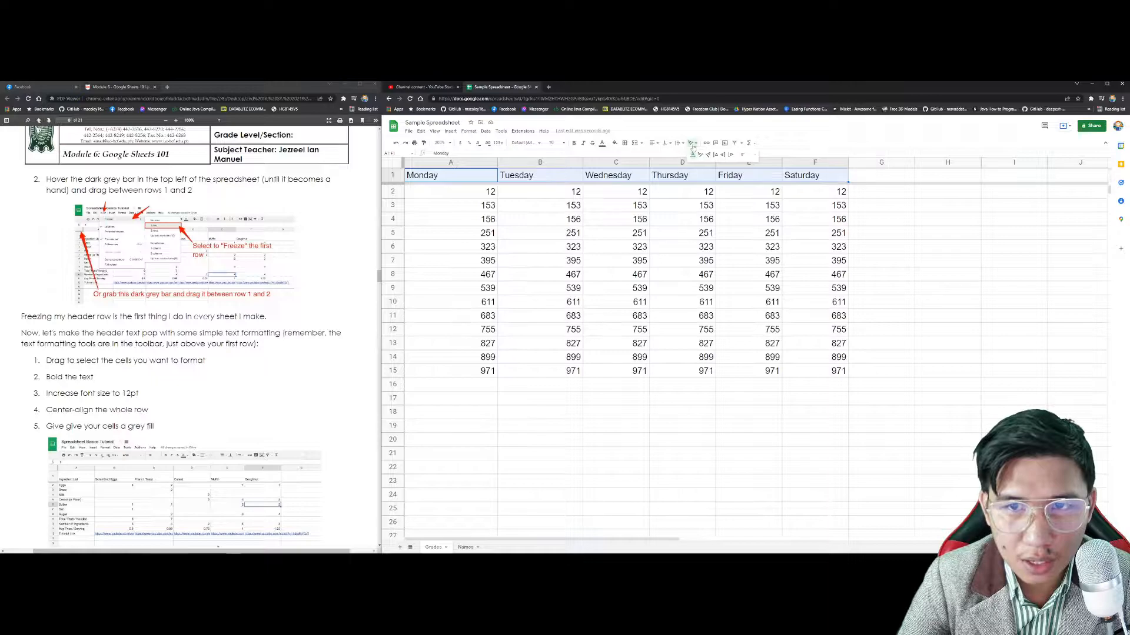
{"action": "left_click", "coordinate": [724, 156]}
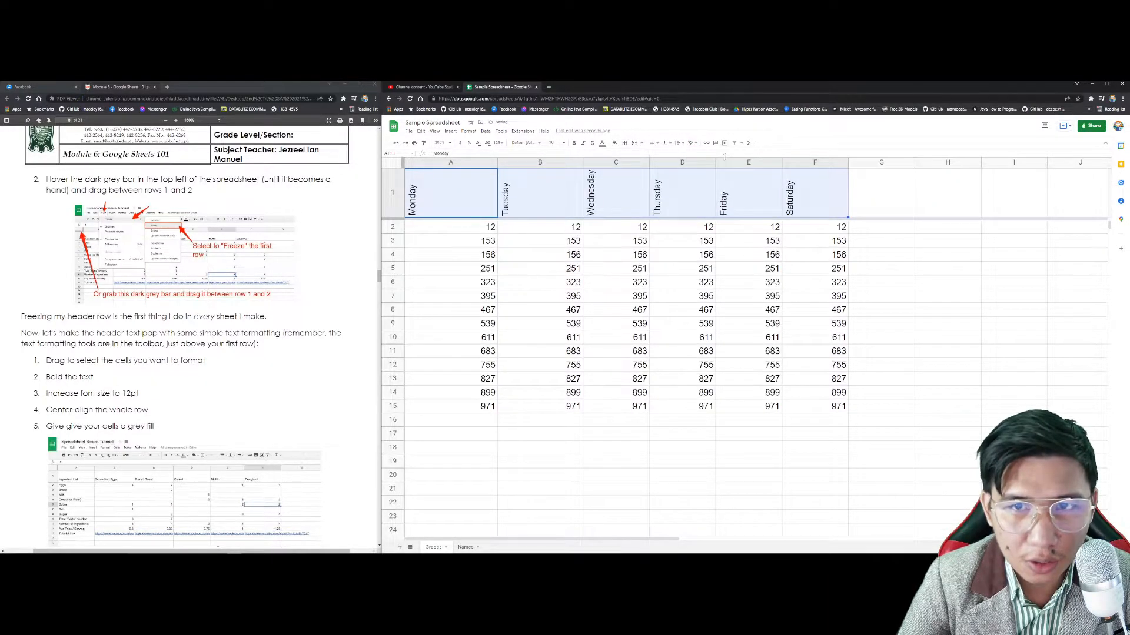
{"action": "left_click", "coordinate": [692, 143]}
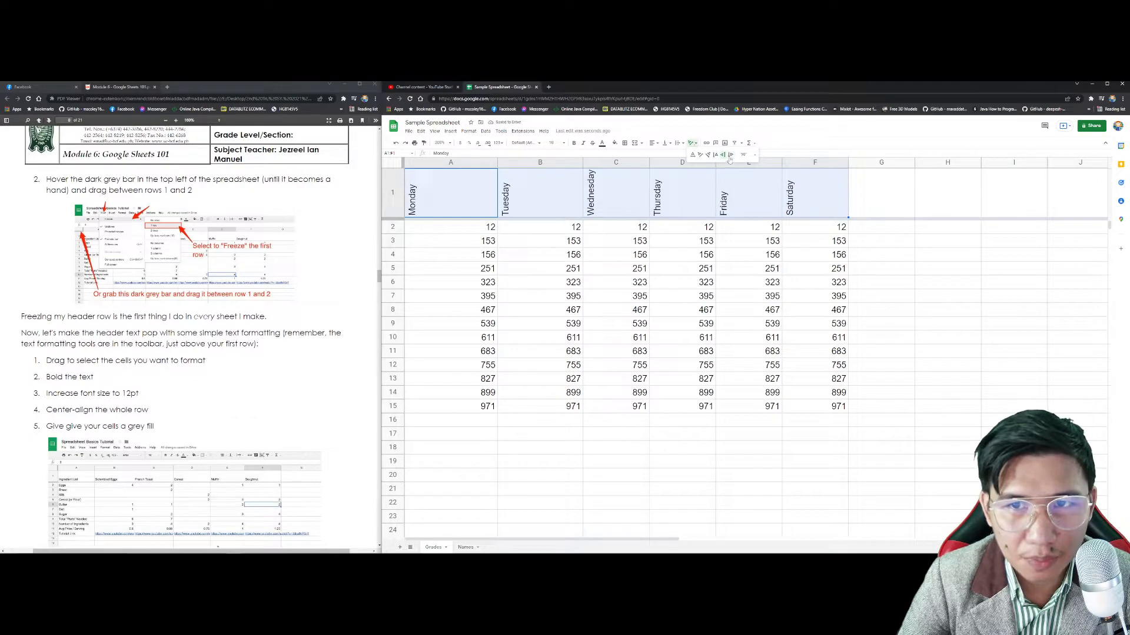
{"action": "left_click", "coordinate": [715, 155]}
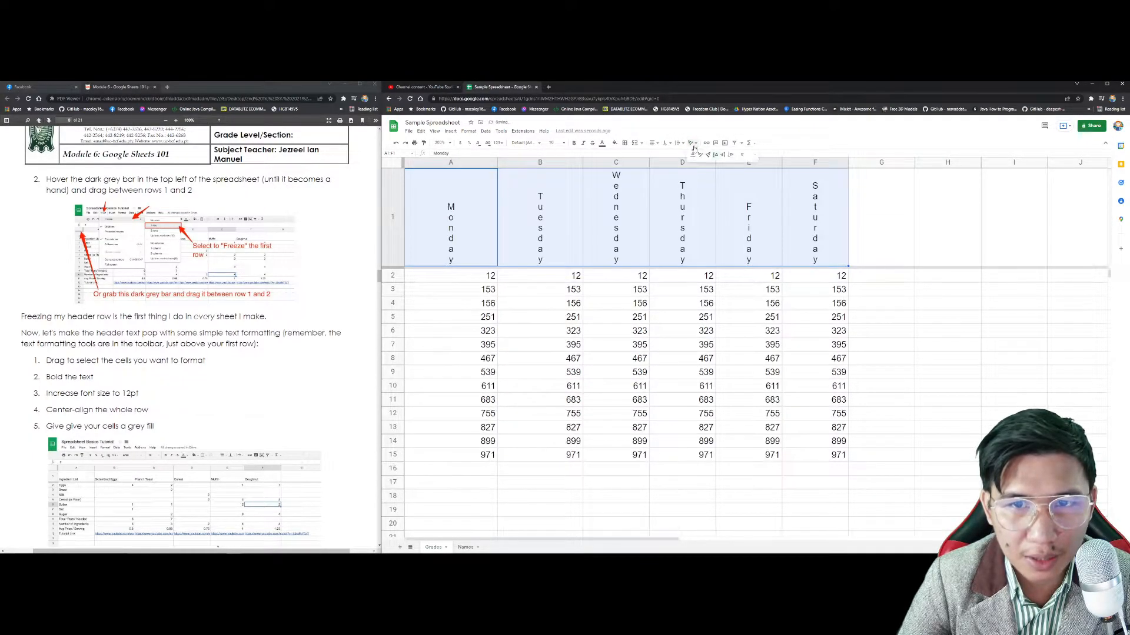
{"action": "left_click", "coordinate": [693, 154]}
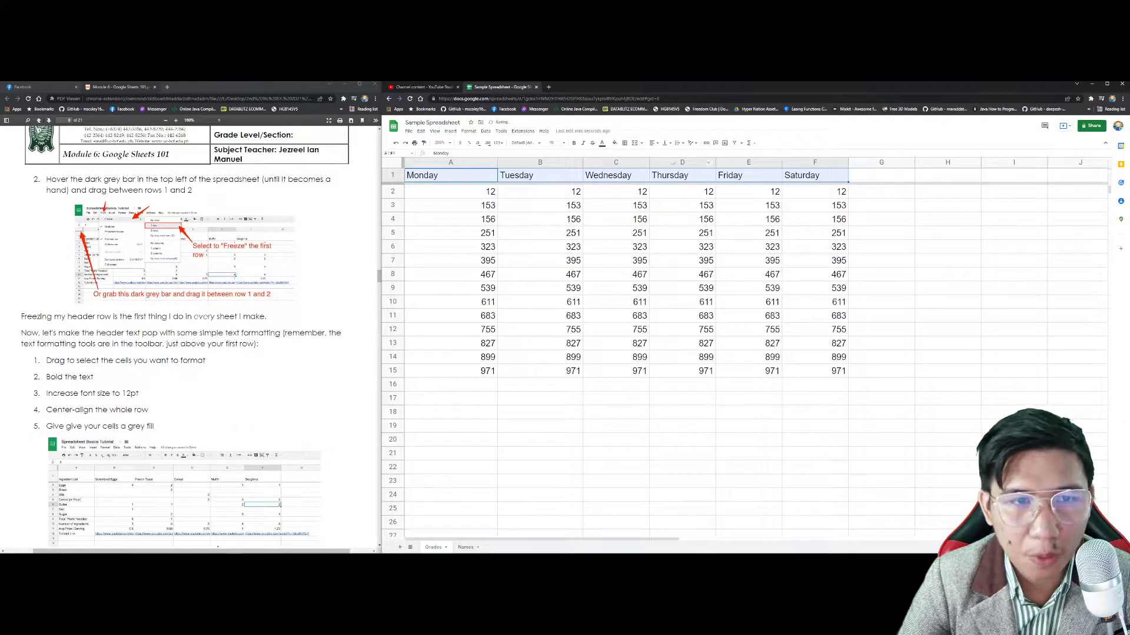
{"action": "scroll", "coordinate": [257, 302], "scroll_direction": "down", "scroll_amount": 5}
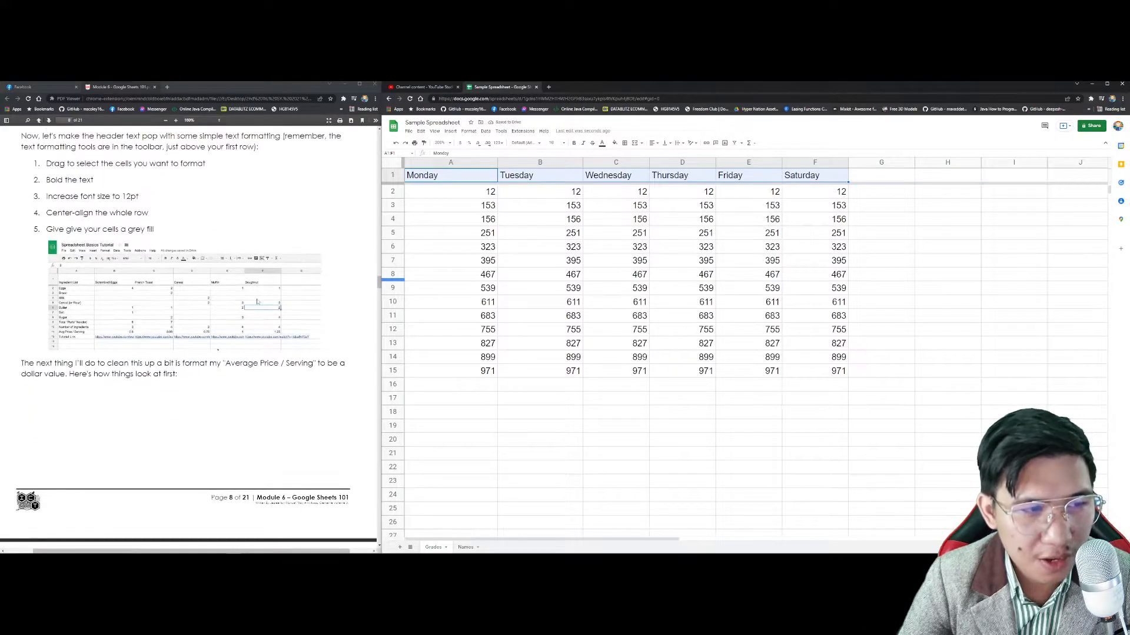
{"action": "scroll", "coordinate": [258, 301], "scroll_direction": "up", "scroll_amount": 1}
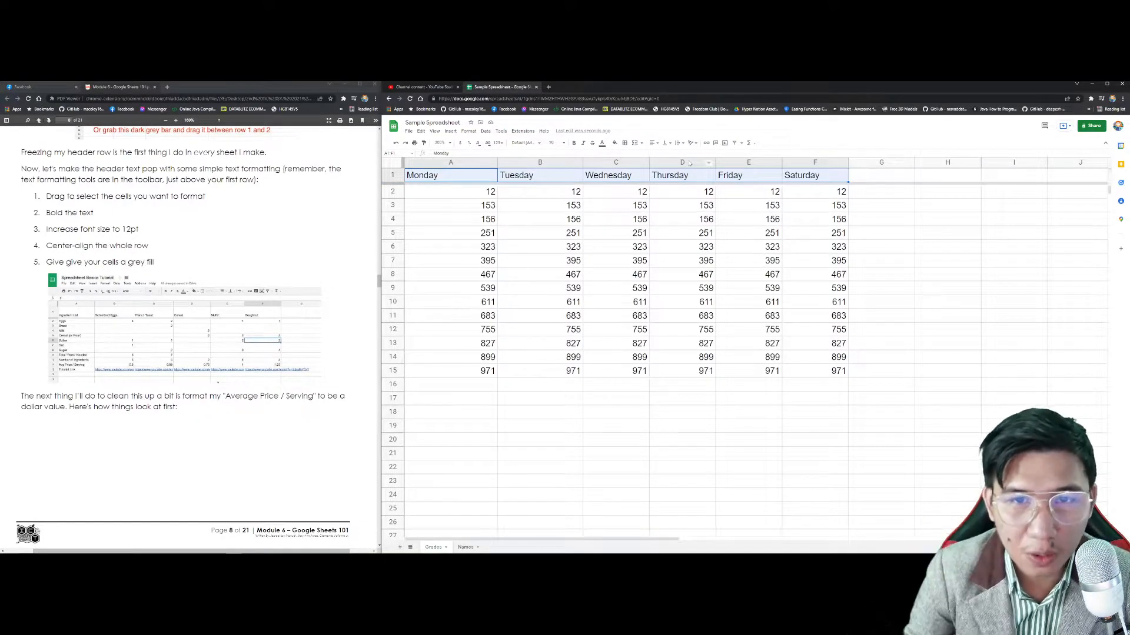
Step: Select columns A–F and experiment with dragging column A's width
{"action": "left_click", "coordinate": [682, 260]}
{"action": "left_click", "coordinate": [480, 163]}
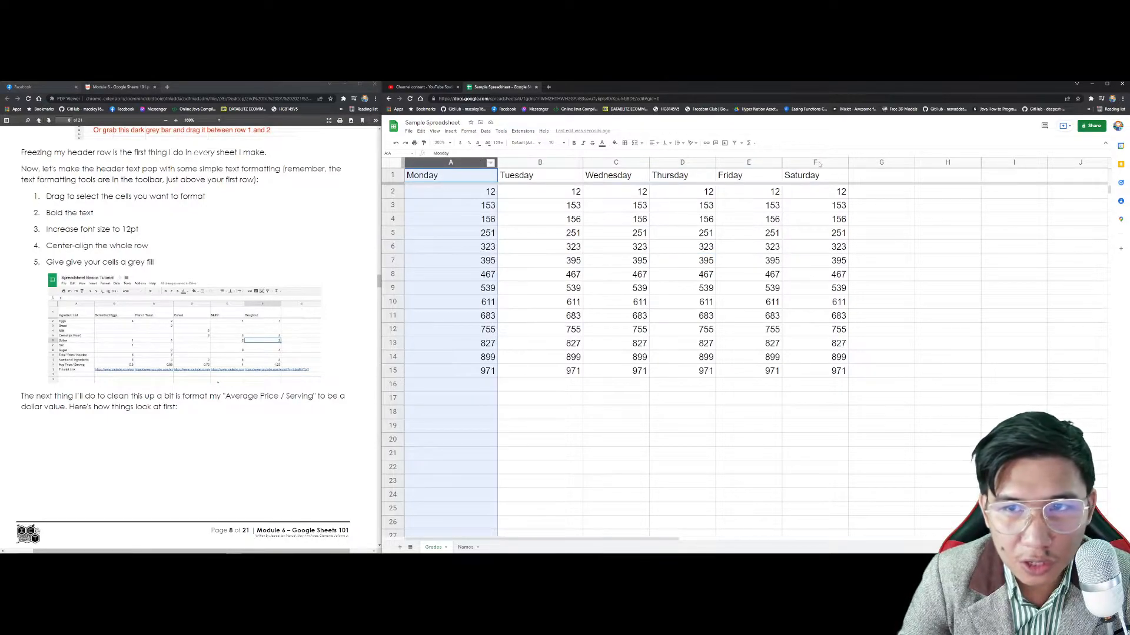
{"action": "left_click", "coordinate": [823, 162], "text": "shift"}
{"action": "right_click", "coordinate": [825, 162]}
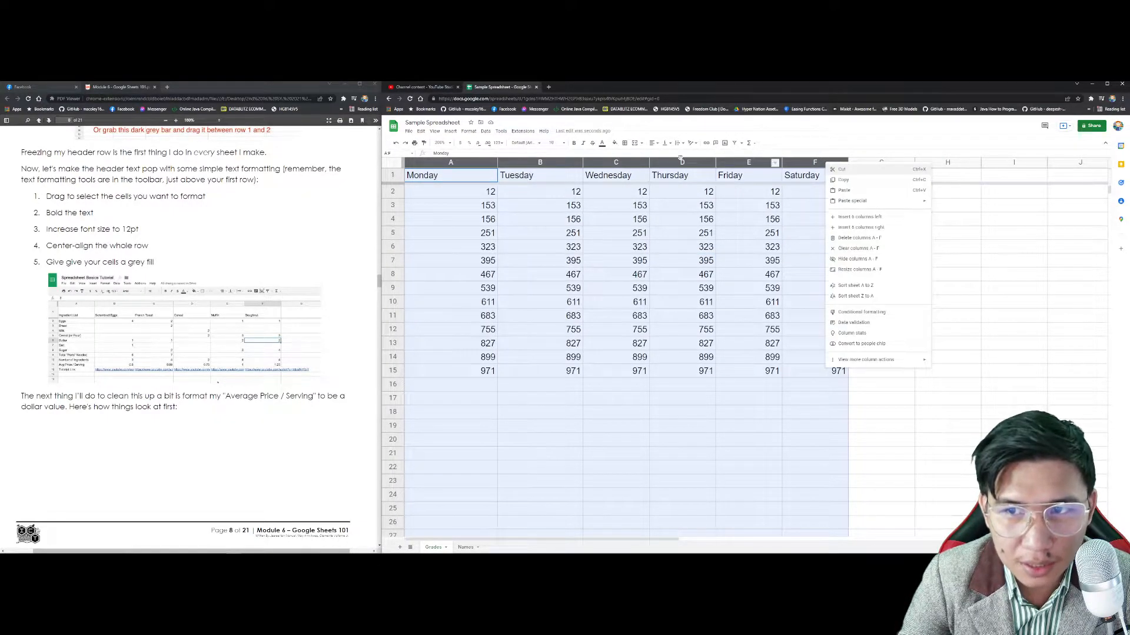
{"action": "left_click", "coordinate": [451, 219]}
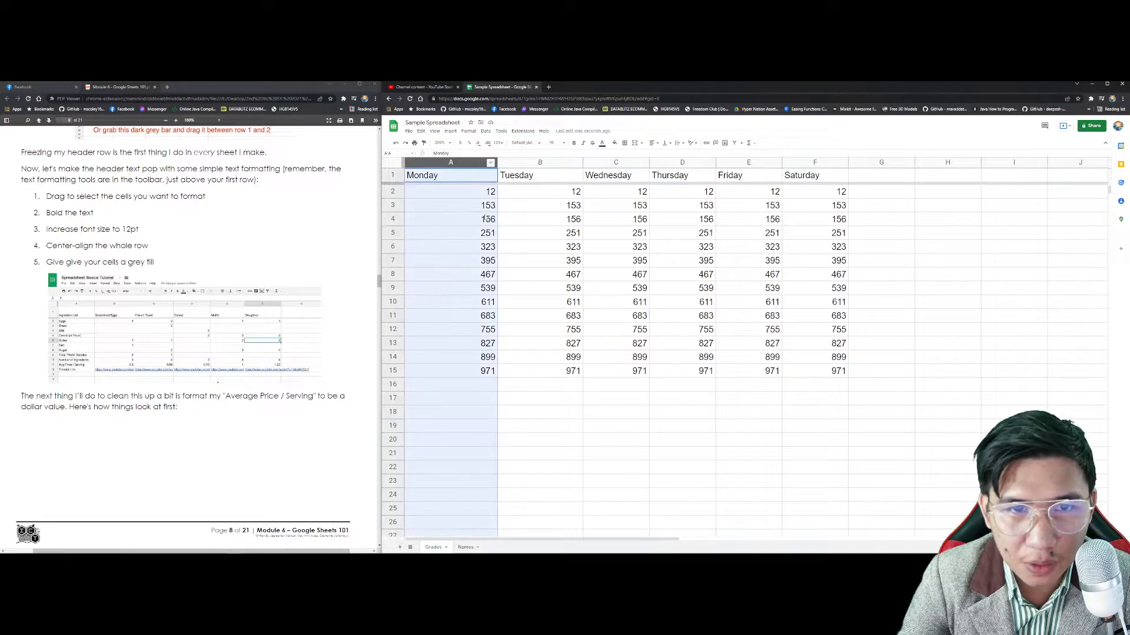
{"action": "mouse_move", "coordinate": [480, 163]}
{"action": "left_mouse_down"}
{"action": "mouse_move", "coordinate": [463, 170]}
{"action": "mouse_move", "coordinate": [498, 166]}
{"action": "left_mouse_up"}
{"action": "left_click", "coordinate": [461, 163]}
Step: Resize columns A–F to 11 pixels wide, then to 20 pixels
{"action": "left_click", "coordinate": [821, 163], "text": "shift"}
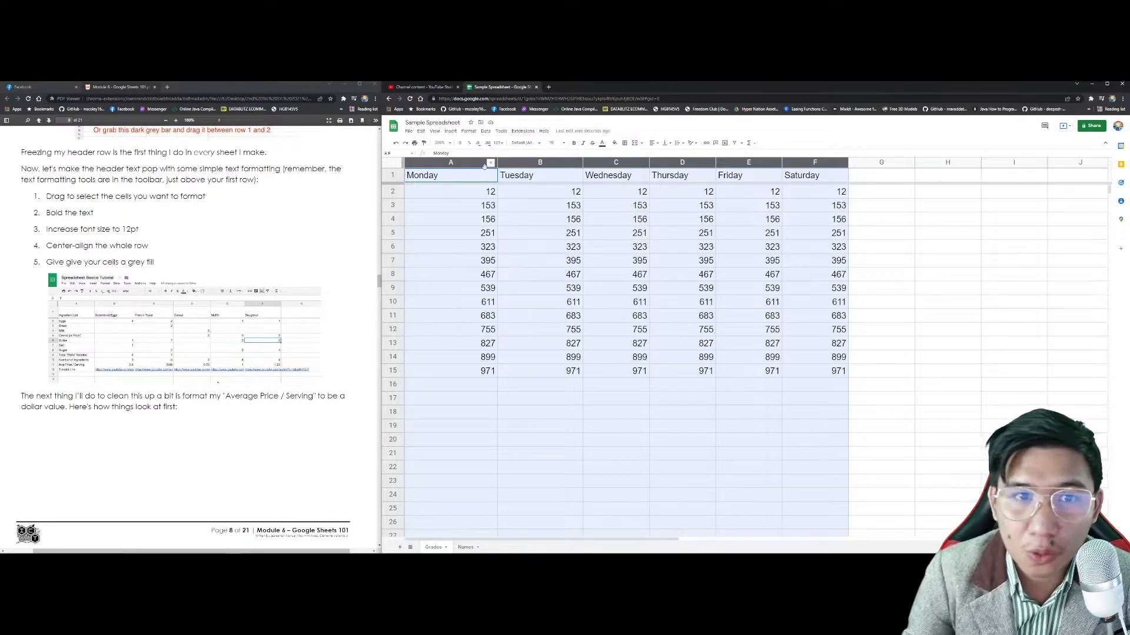
{"action": "right_click", "coordinate": [818, 163]}
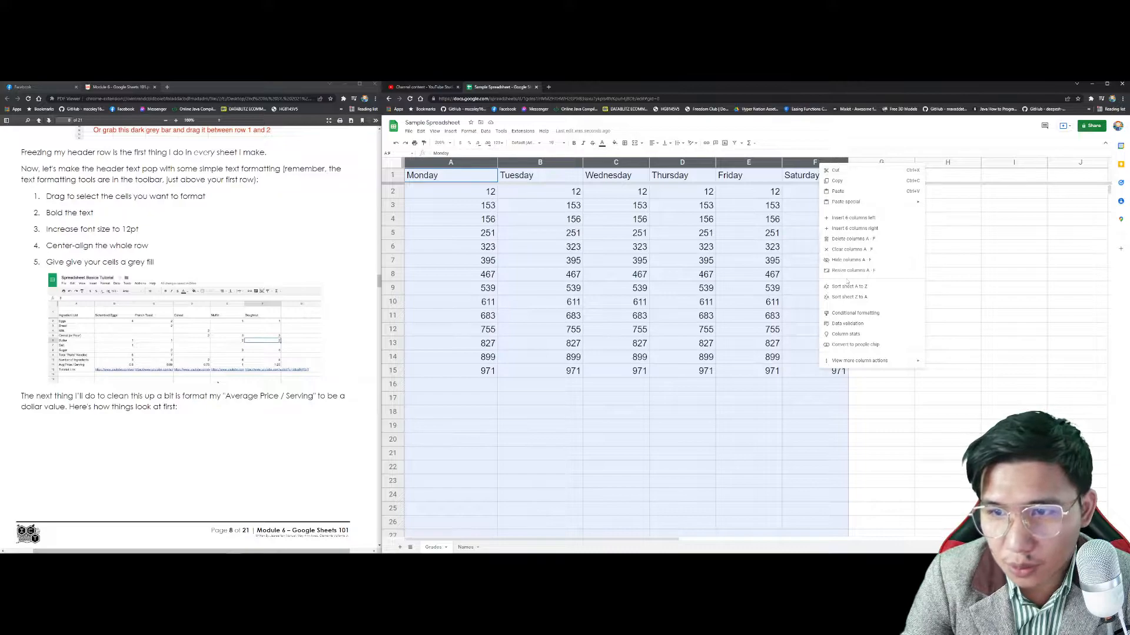
{"action": "left_click", "coordinate": [860, 271]}
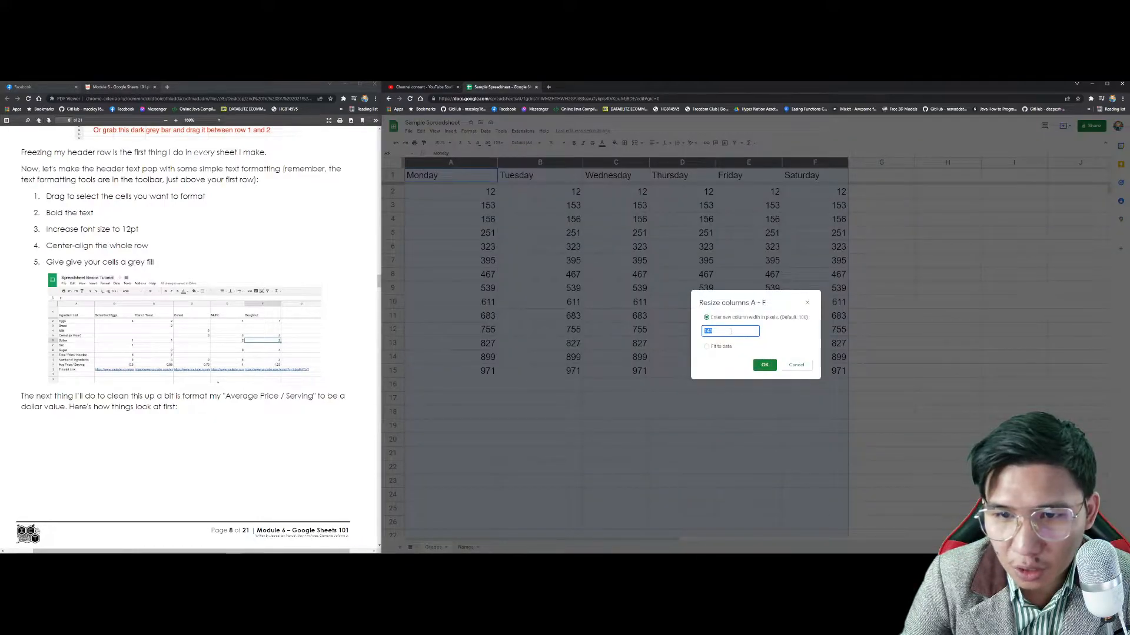
{"action": "type", "text": "11"}
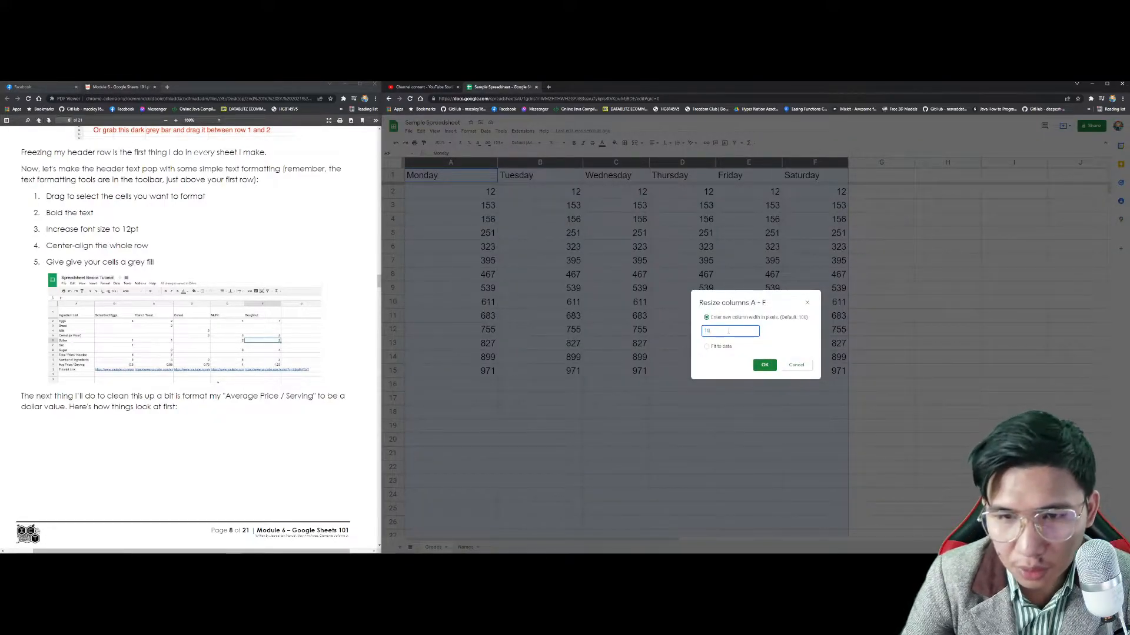
{"action": "left_click", "coordinate": [762, 364]}
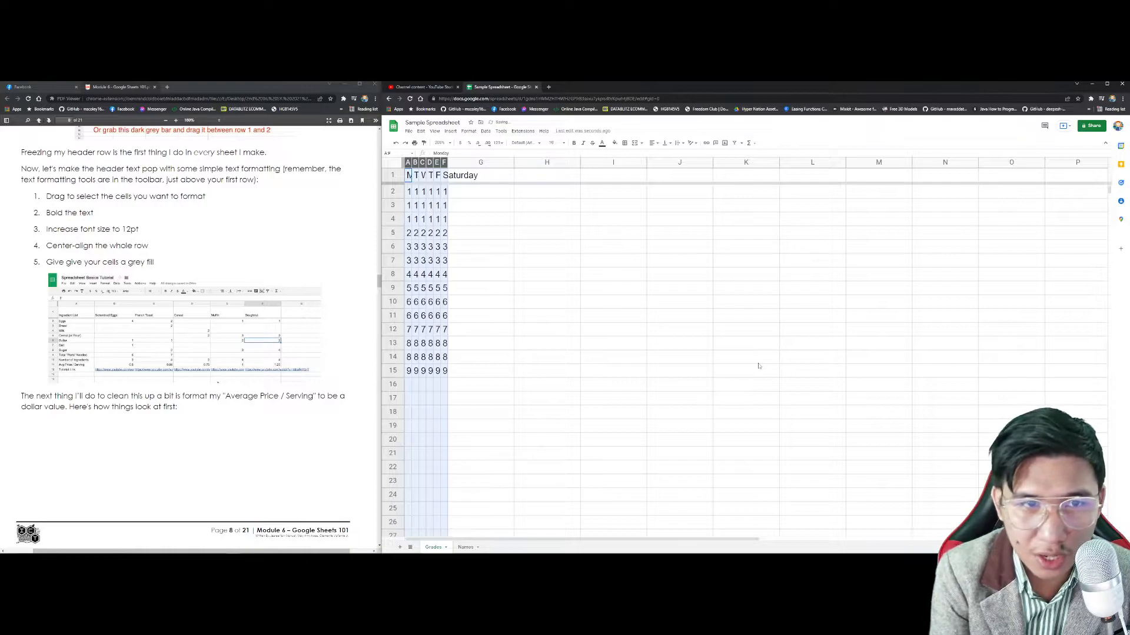
{"action": "right_click", "coordinate": [444, 162]}
{"action": "left_click", "coordinate": [478, 270]}
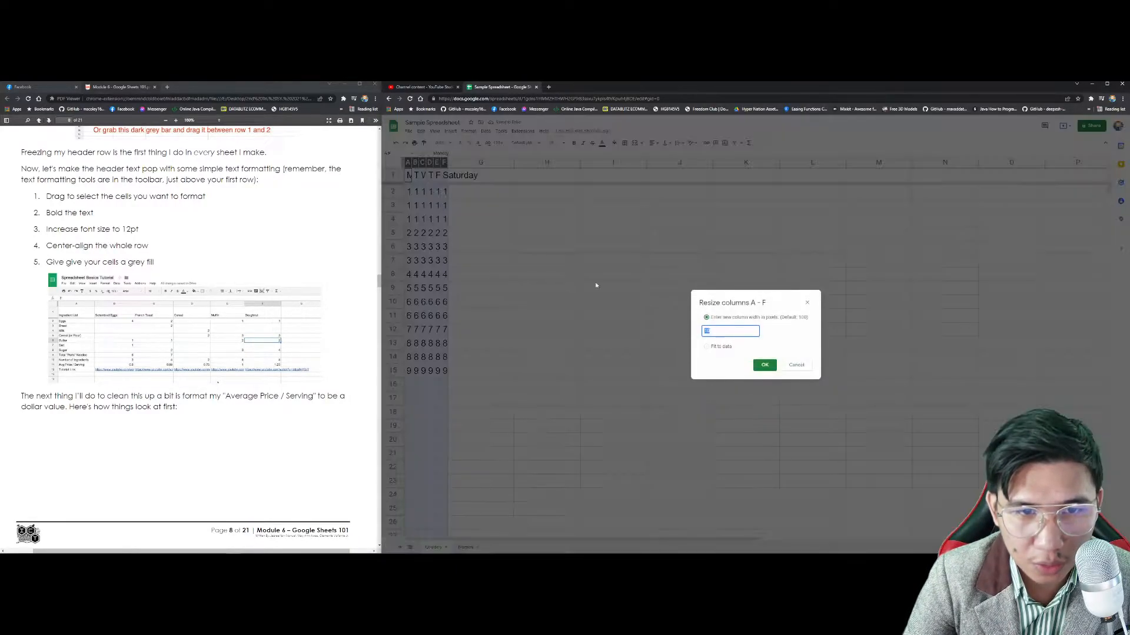
{"action": "type", "text": "20"}
{"action": "key", "text": "Return"}
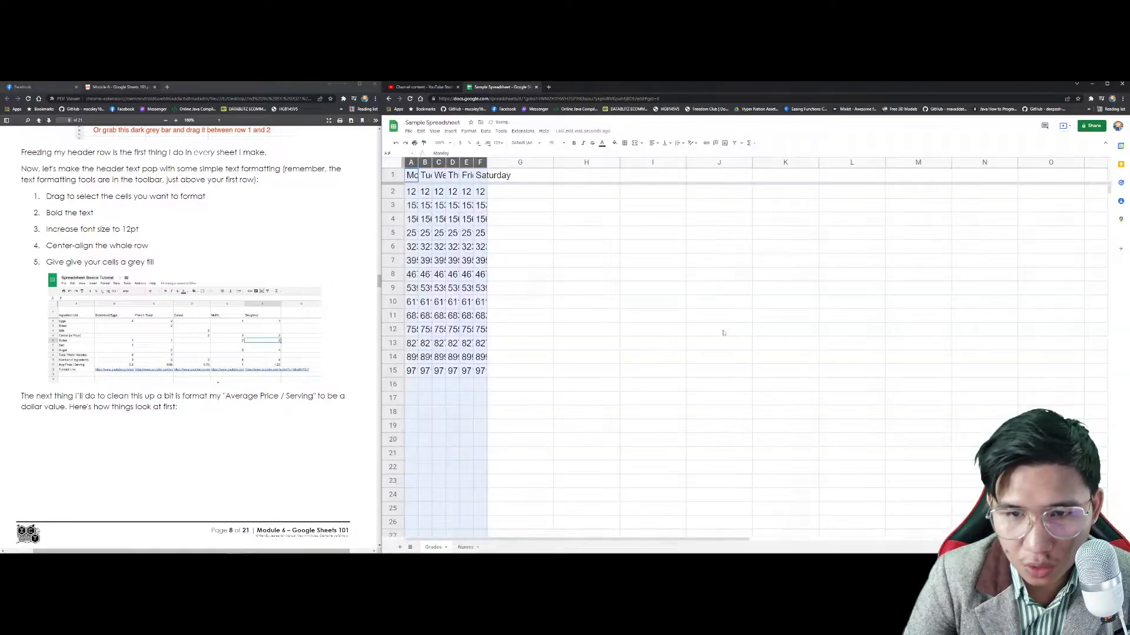
Step: Fit columns A–F to their data, then set them to 55 pixels wide
{"action": "left_click", "coordinate": [466, 163]}
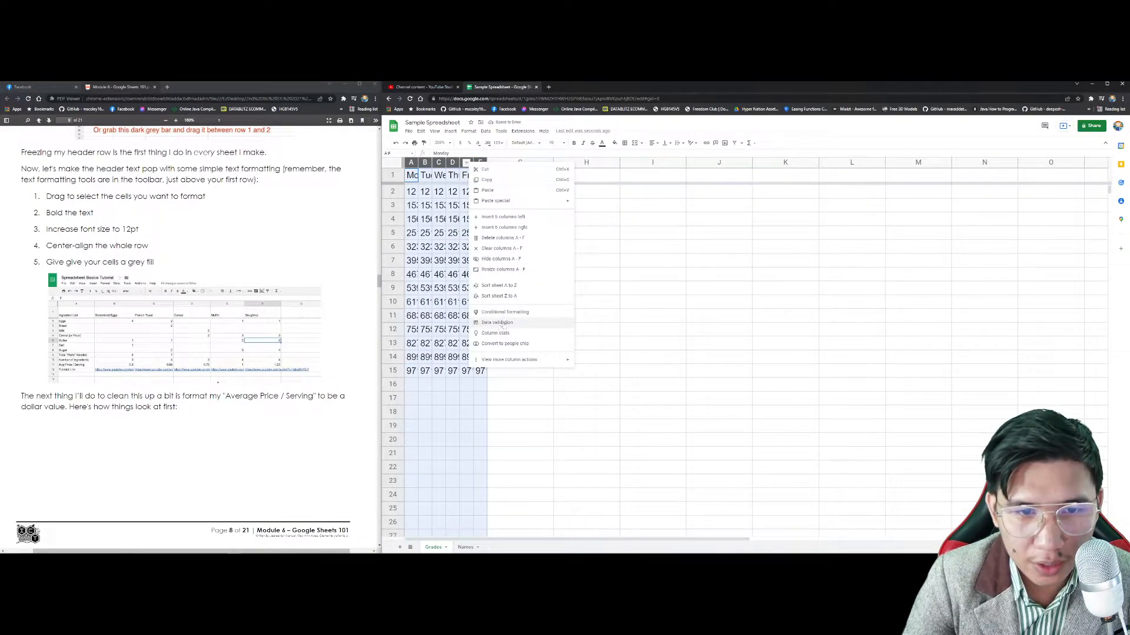
{"action": "left_click", "coordinate": [500, 270]}
{"action": "left_click", "coordinate": [707, 347]}
{"action": "left_click", "coordinate": [763, 365]}
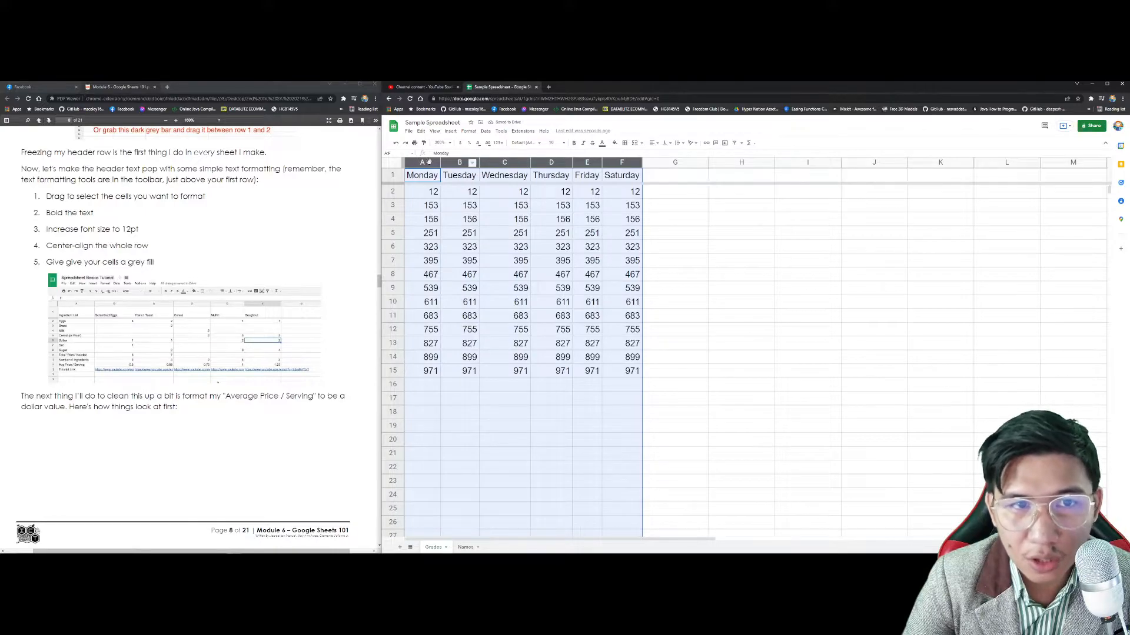
{"action": "right_click", "coordinate": [464, 164]}
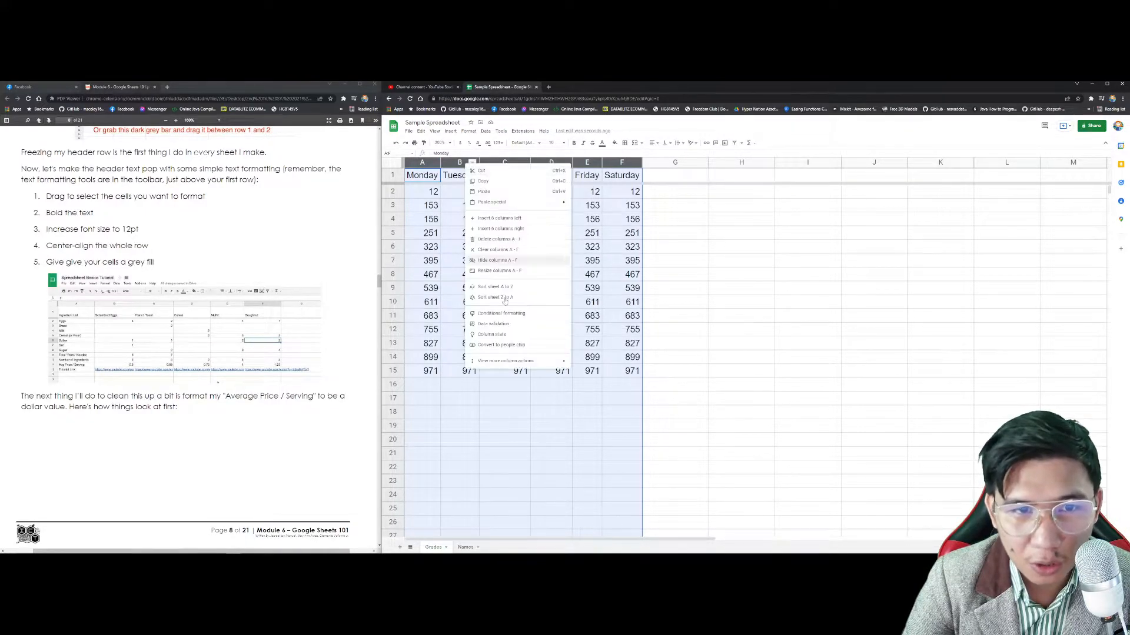
{"action": "left_click", "coordinate": [499, 271]}
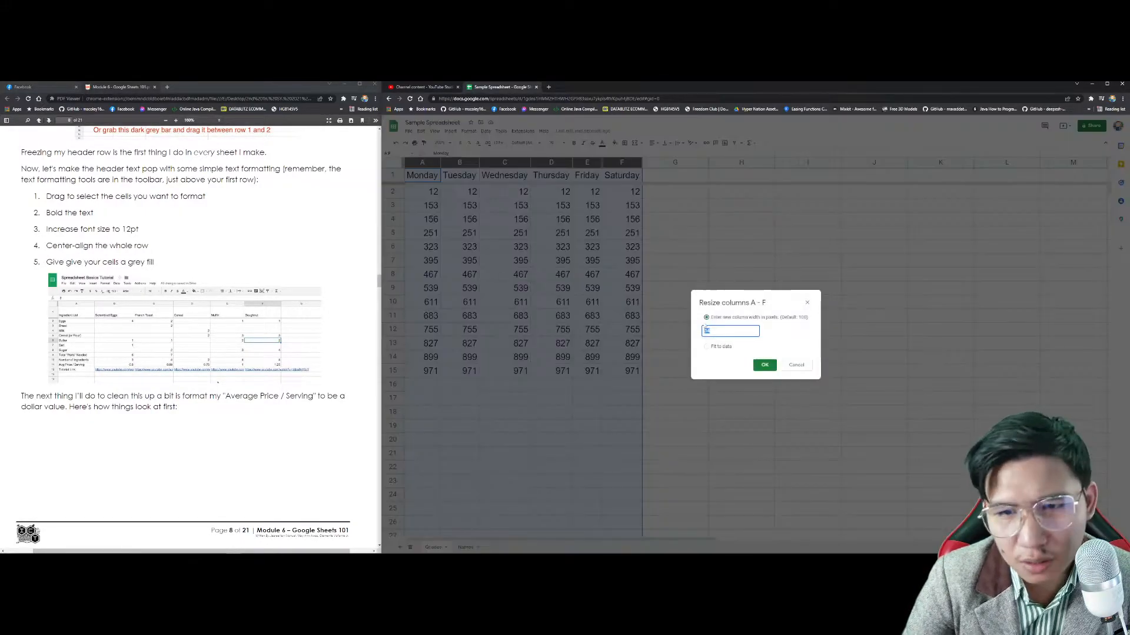
{"action": "type", "text": "5"}
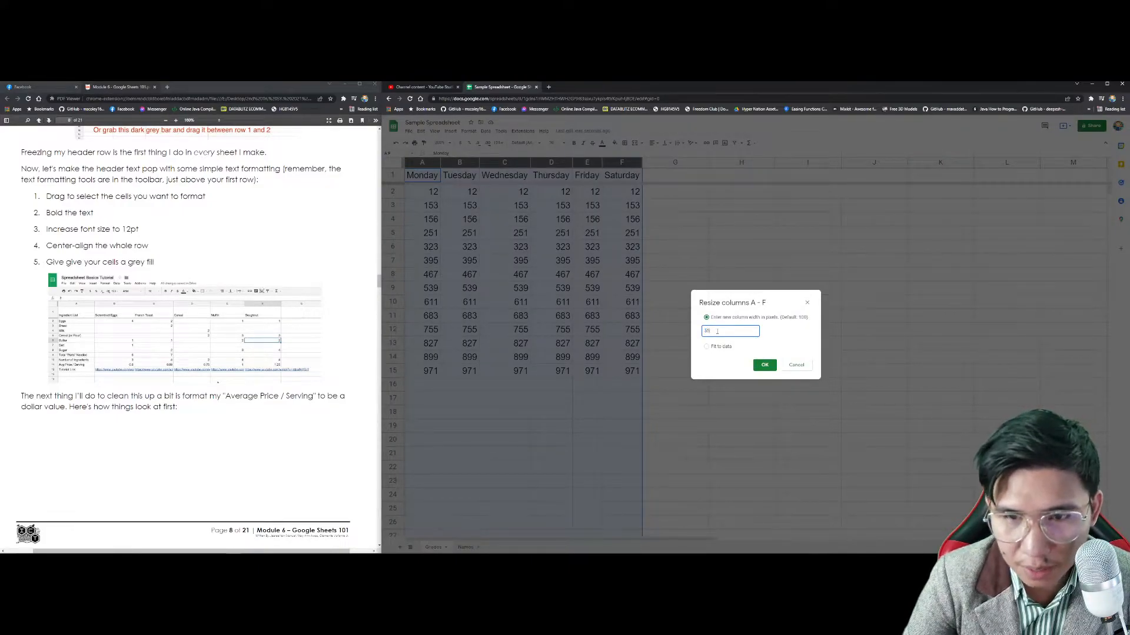
{"action": "type", "text": "5"}
{"action": "key", "text": "Return"}
{"action": "left_click", "coordinate": [651, 427]}
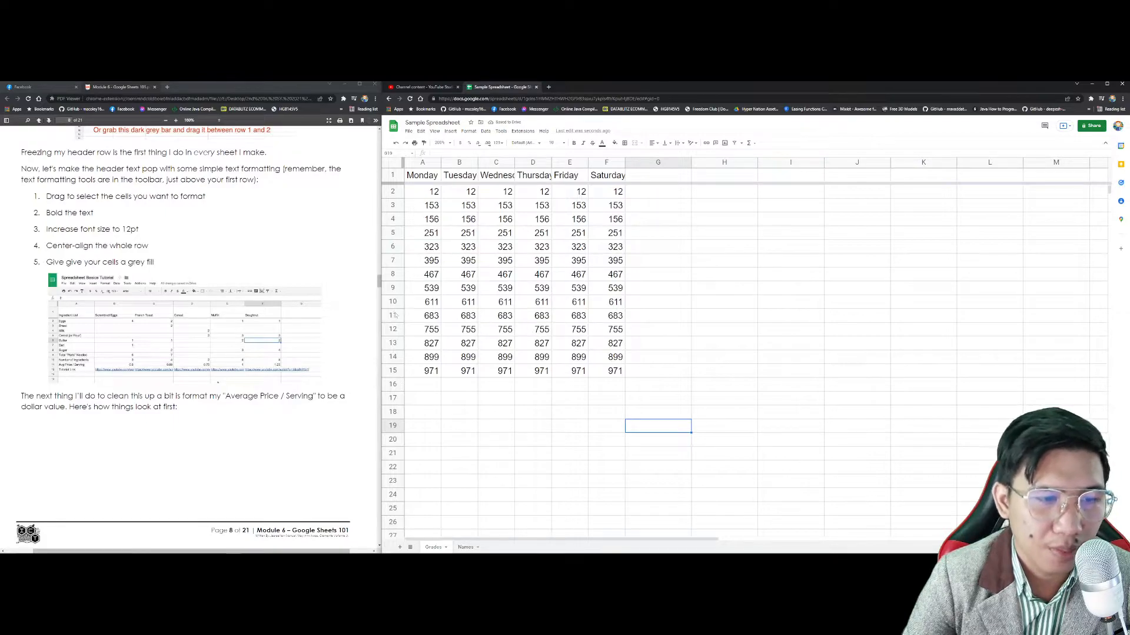
Step: Delete everything in A1:G18, leaving the grid completely empty
{"action": "left_click_drag", "start_coordinate": [665, 412], "coordinate": [408, 168]}
{"action": "key", "text": "Delete"}
{"action": "left_click", "coordinate": [565, 315]}
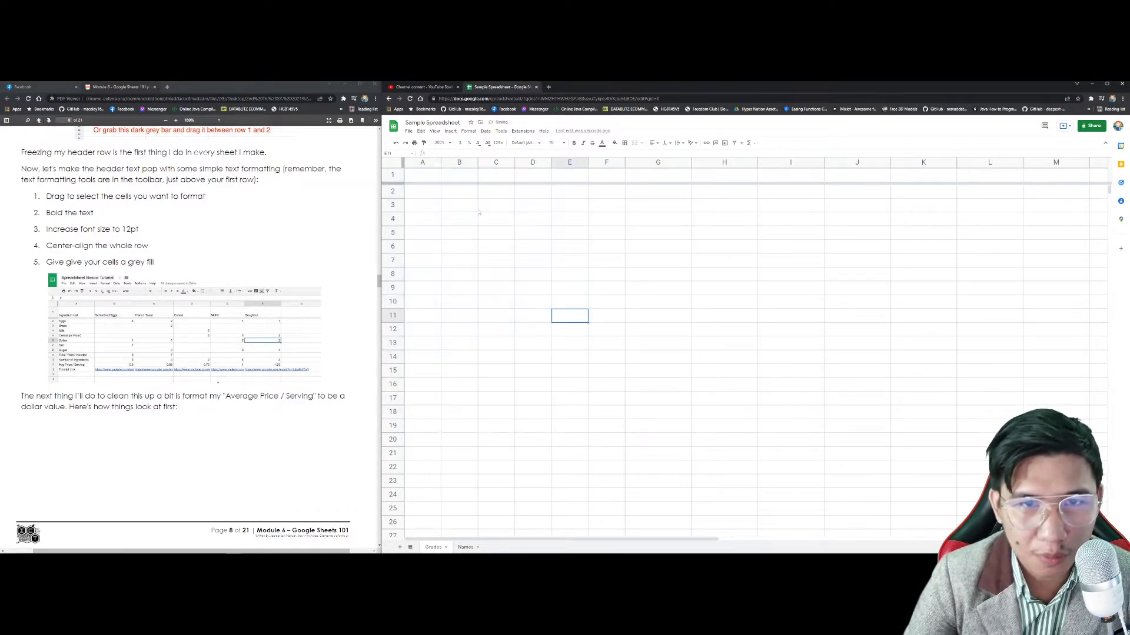
{"action": "scroll", "coordinate": [207, 333], "scroll_direction": "down", "scroll_amount": 6}
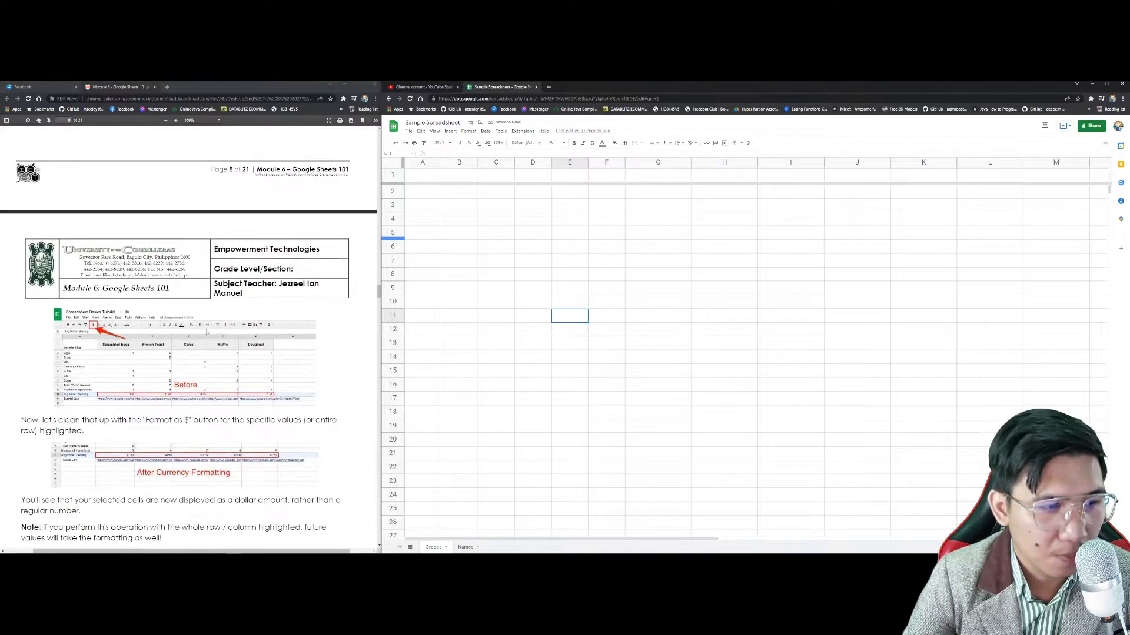
{"action": "scroll", "coordinate": [207, 333], "scroll_direction": "up", "scroll_amount": 3}
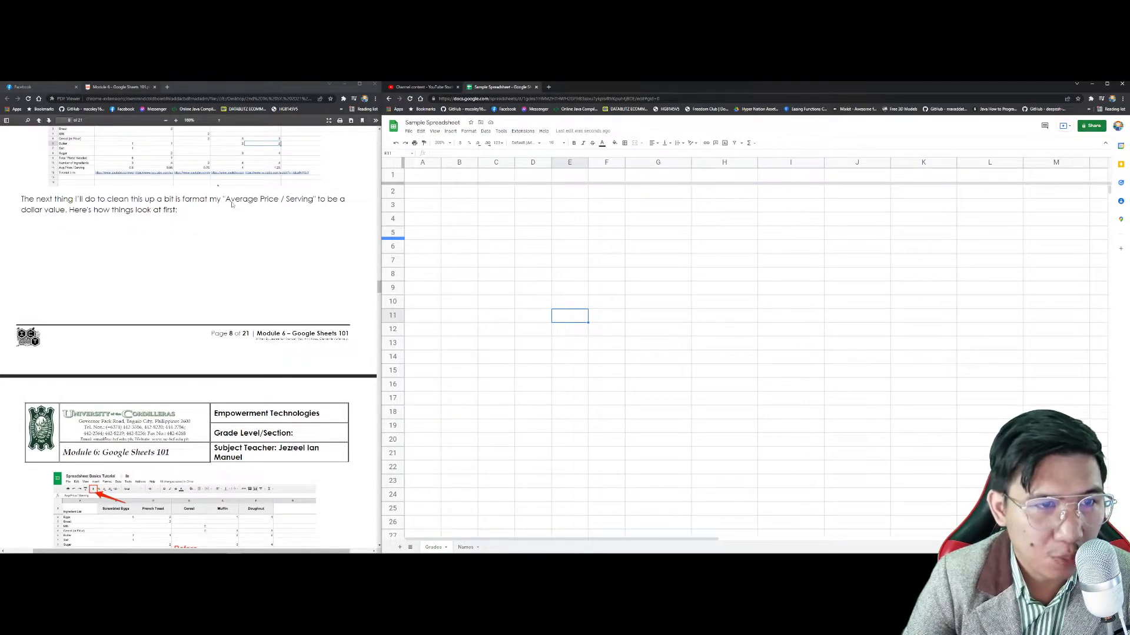
{"action": "scroll", "coordinate": [241, 247], "scroll_direction": "up", "scroll_amount": 1}
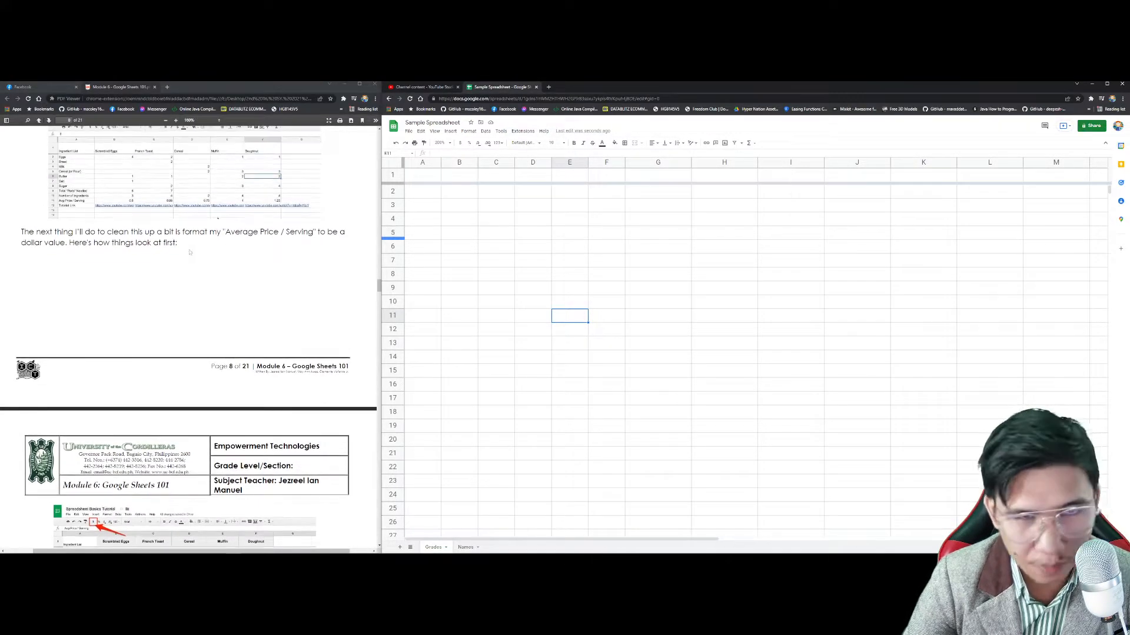
{"action": "scroll", "coordinate": [225, 272], "scroll_direction": "down", "scroll_amount": 5}
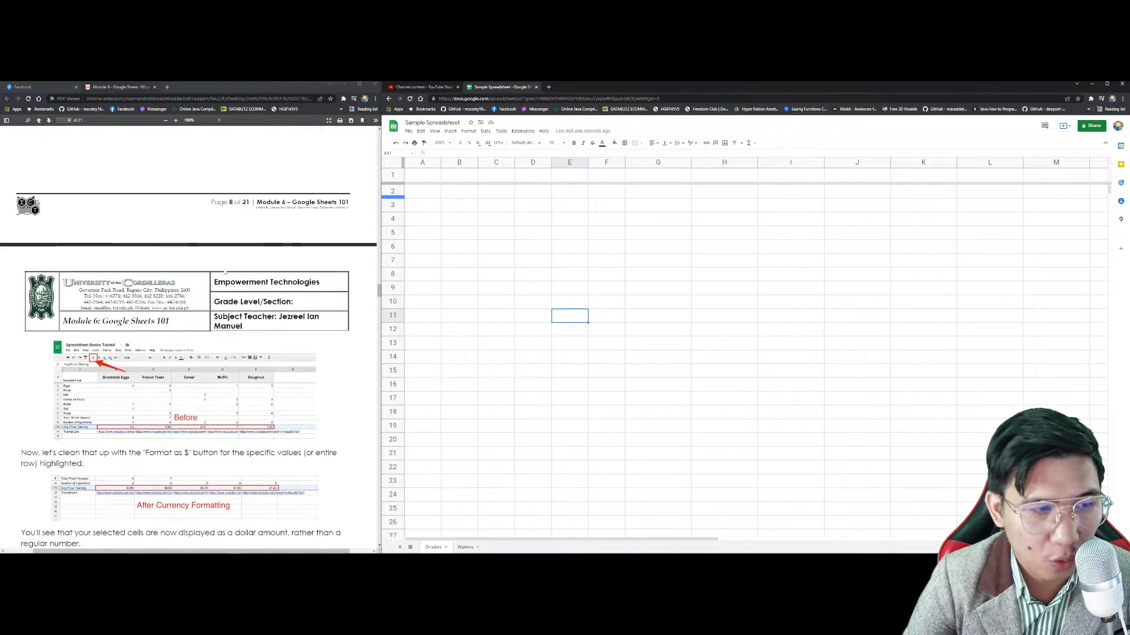
{"action": "scroll", "coordinate": [225, 272], "scroll_direction": "down", "scroll_amount": 2}
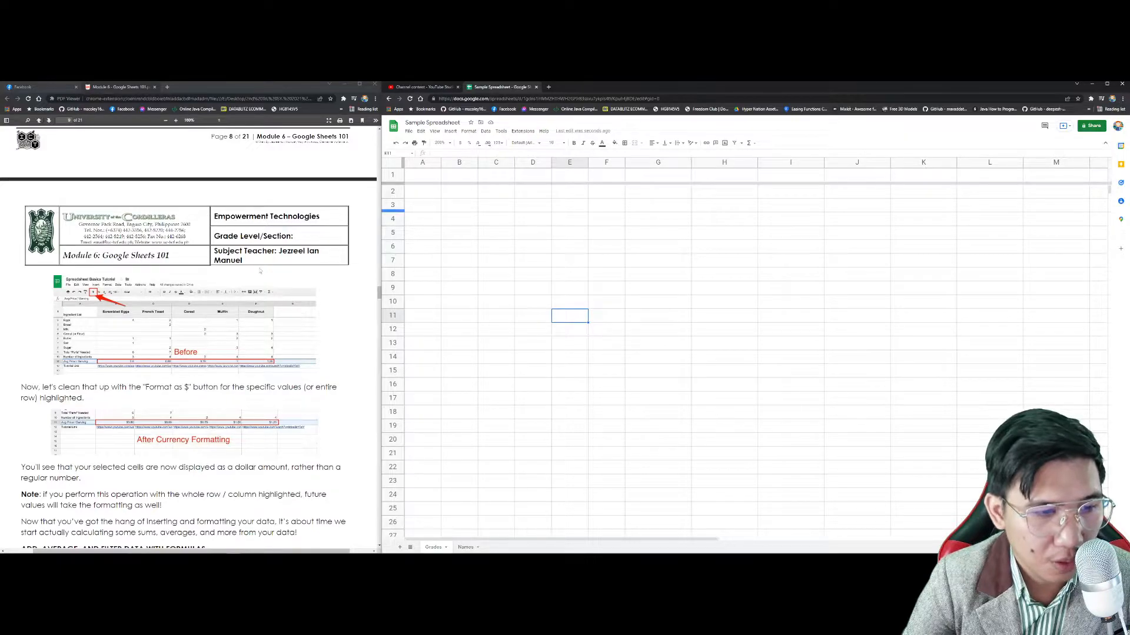
{"action": "scroll", "coordinate": [259, 270], "scroll_direction": "down", "scroll_amount": 4}
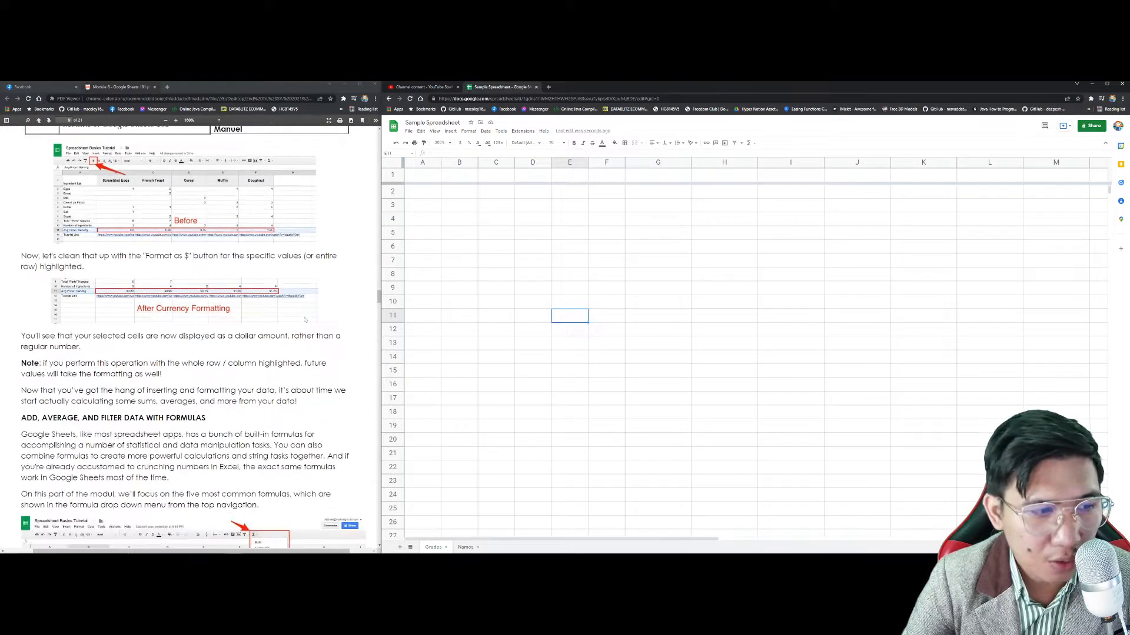
{"action": "scroll", "coordinate": [306, 319], "scroll_direction": "down", "scroll_amount": 2}
{"action": "scroll", "coordinate": [305, 319], "scroll_direction": "down", "scroll_amount": 1}
{"action": "scroll", "coordinate": [304, 319], "scroll_direction": "down", "scroll_amount": 2}
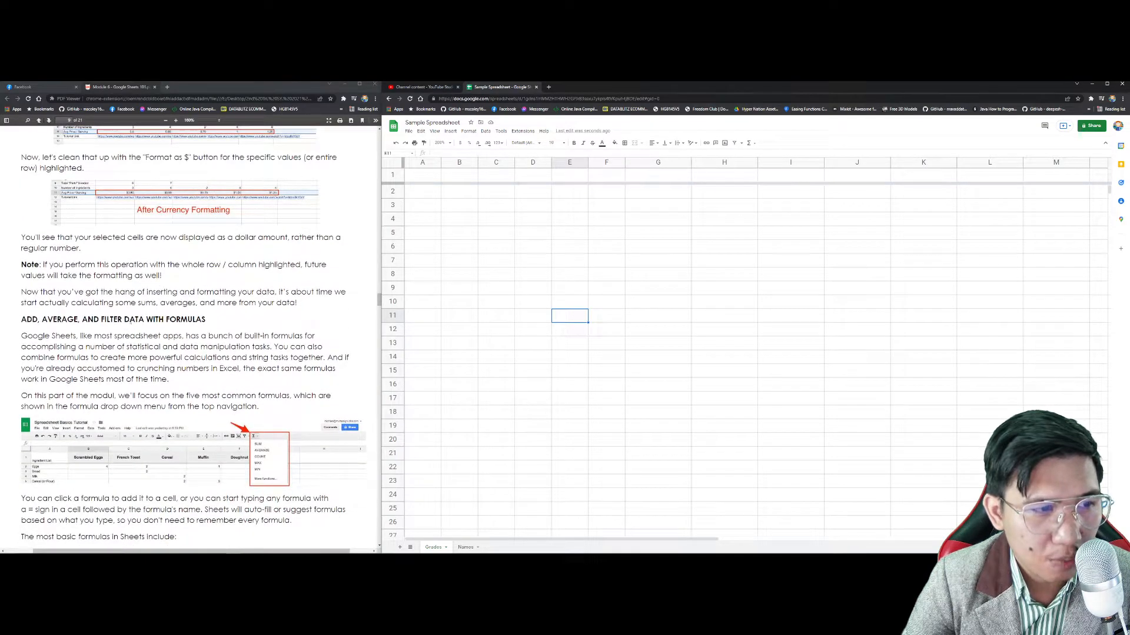
Step: Scroll through the tutorial document to read the next instructions
{"action": "left_click", "coordinate": [127, 319]}
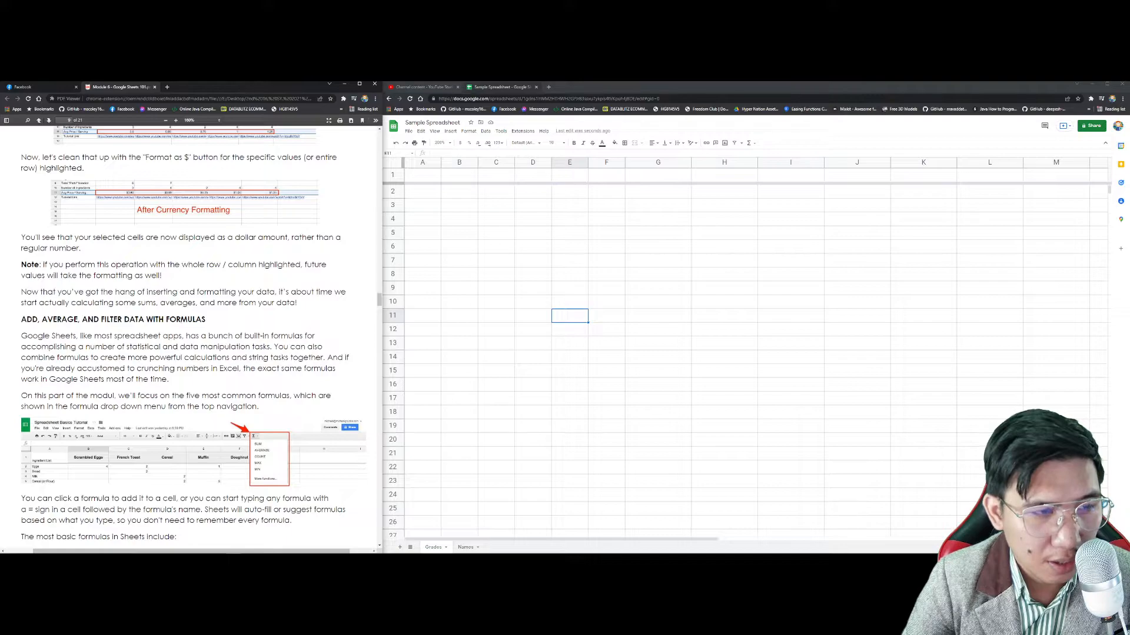
{"action": "scroll", "coordinate": [186, 320], "scroll_direction": "down", "scroll_amount": 5}
{"action": "scroll", "coordinate": [186, 320], "scroll_direction": "up", "scroll_amount": 7}
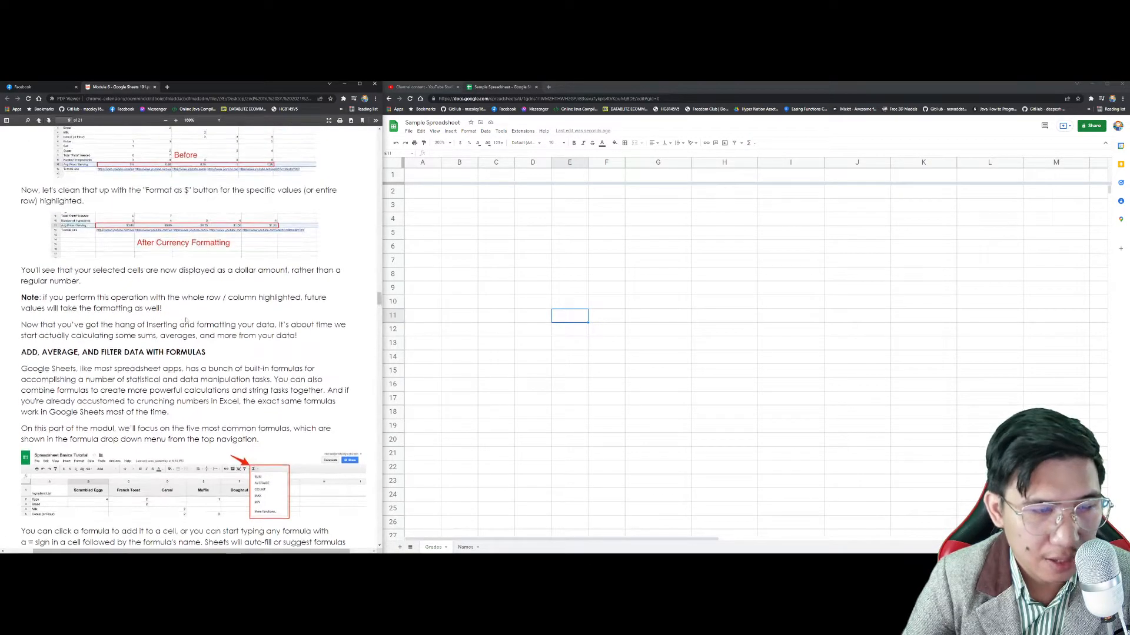
Step: Switch to the Names sheet and retype its tab name as 'Weekly Budget'
{"action": "left_click", "coordinate": [423, 176]}
{"action": "left_click", "coordinate": [435, 132]}
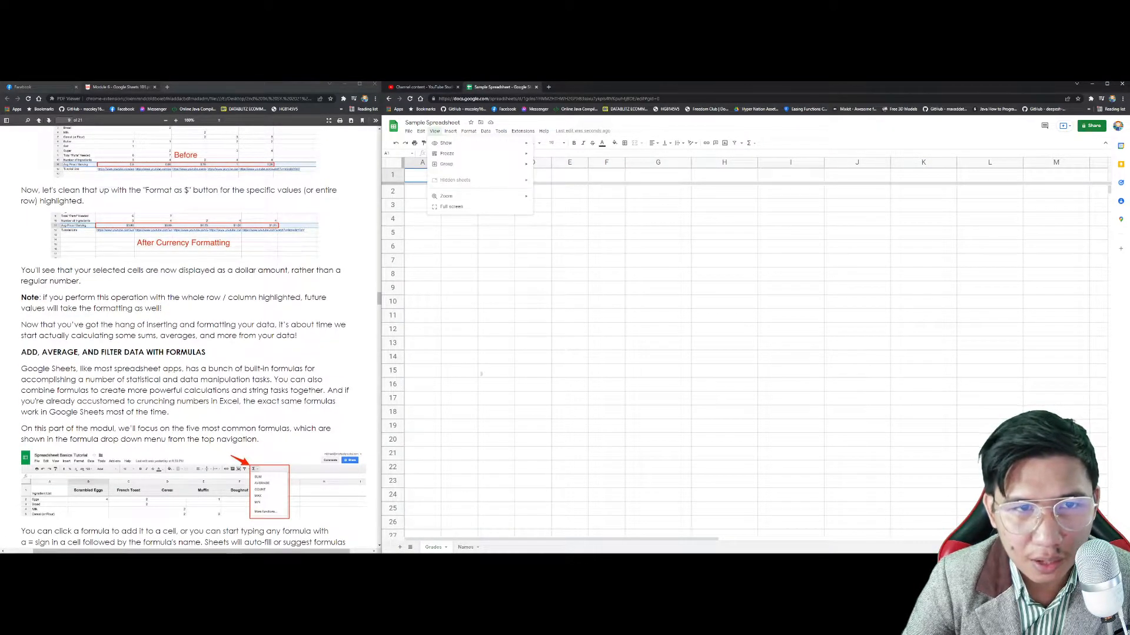
{"action": "left_click", "coordinate": [464, 547]}
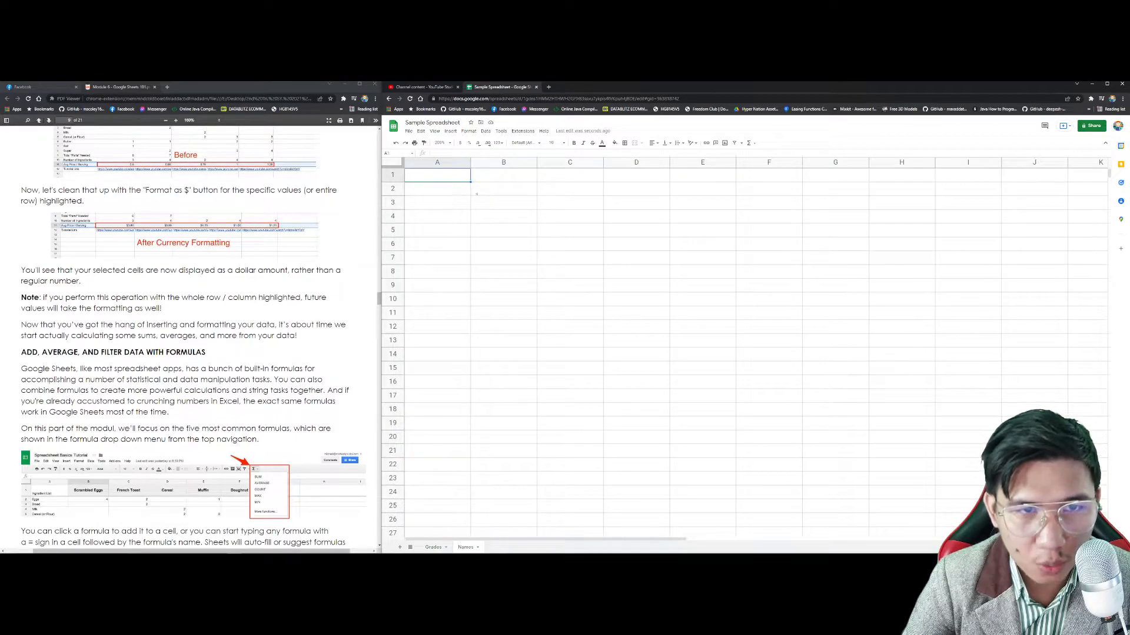
{"action": "double_click", "coordinate": [466, 547]}
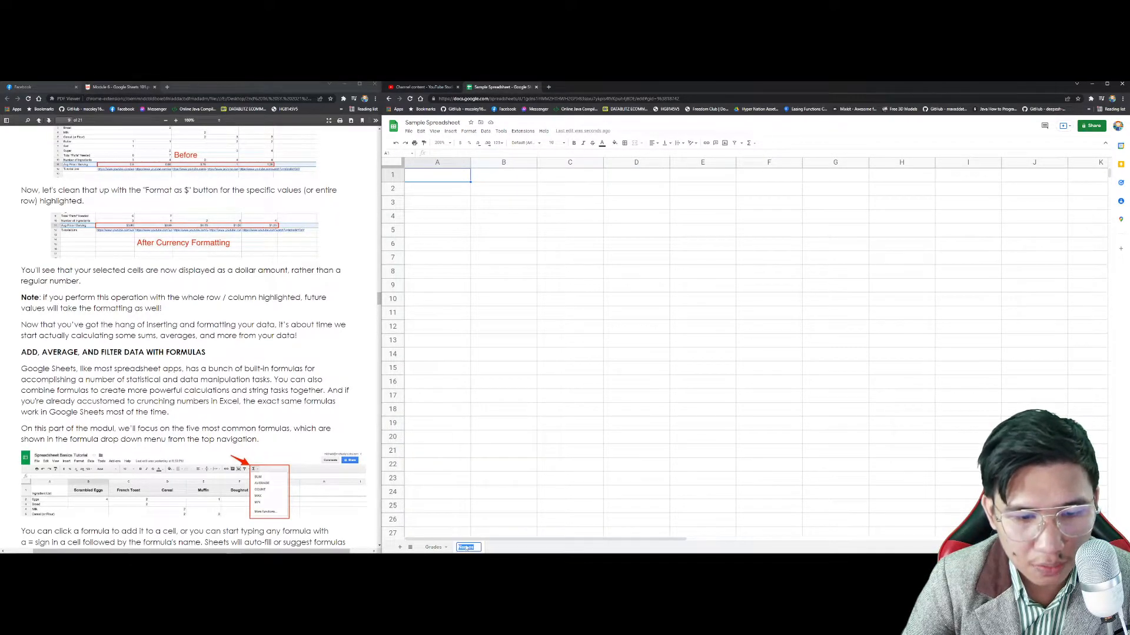
{"action": "type", "text": "Salary"}
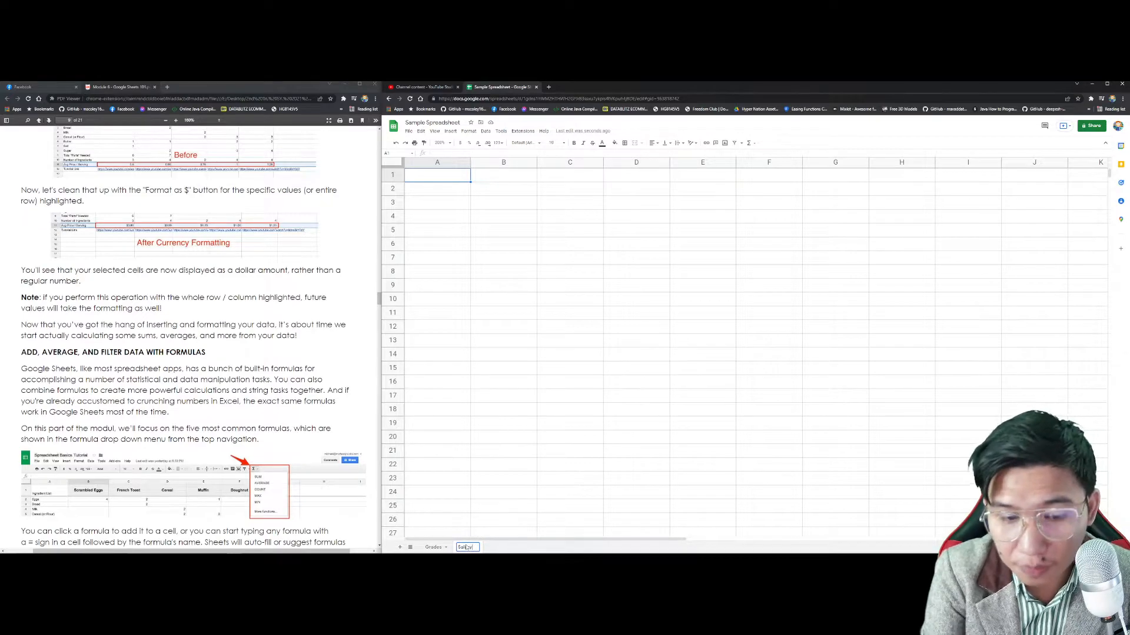
{"action": "double_click", "coordinate": [466, 547]}
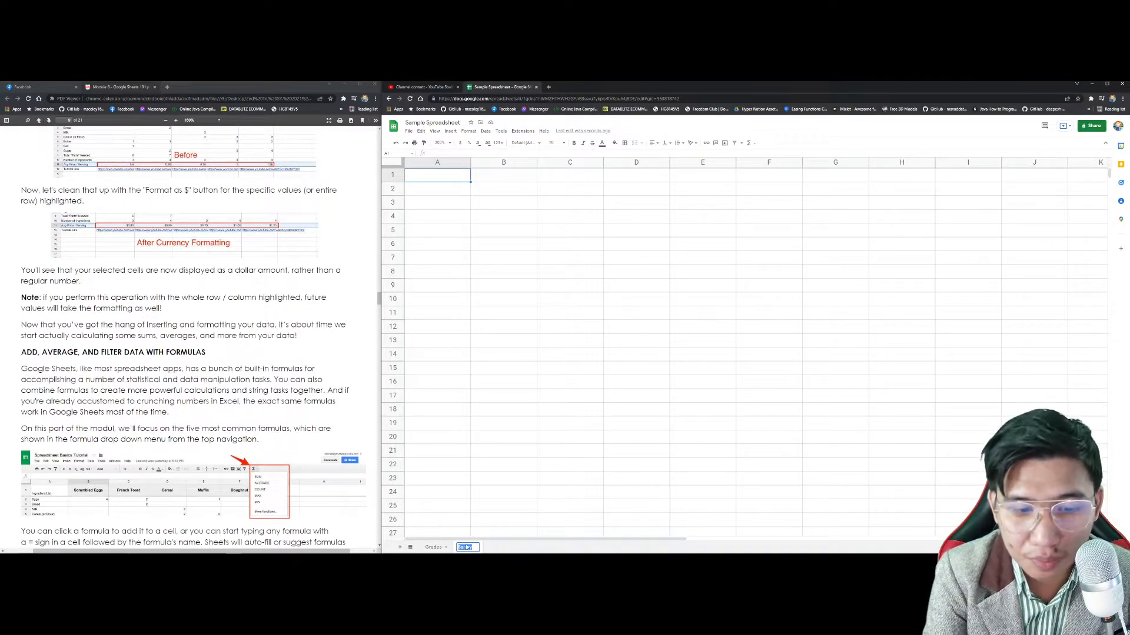
{"action": "type", "text": "Weekly"}
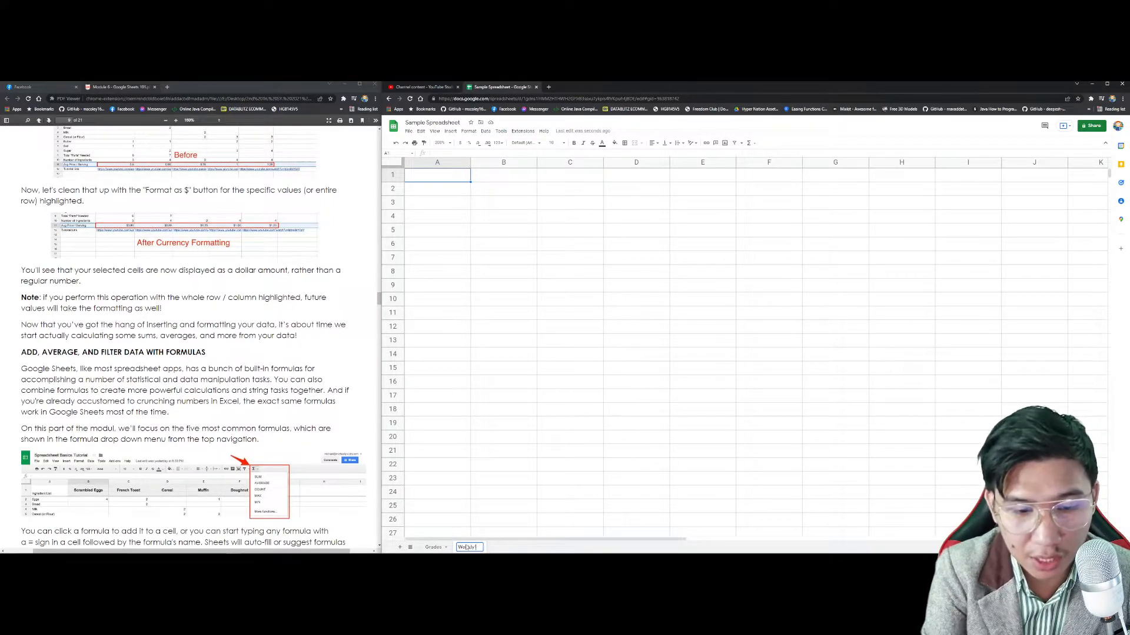
{"action": "type", "text": " Budget"}
Step: Confirm the Weekly Budget tab name and enter the title 'My Weekly Budget' in A1
{"action": "key", "text": "Return"}
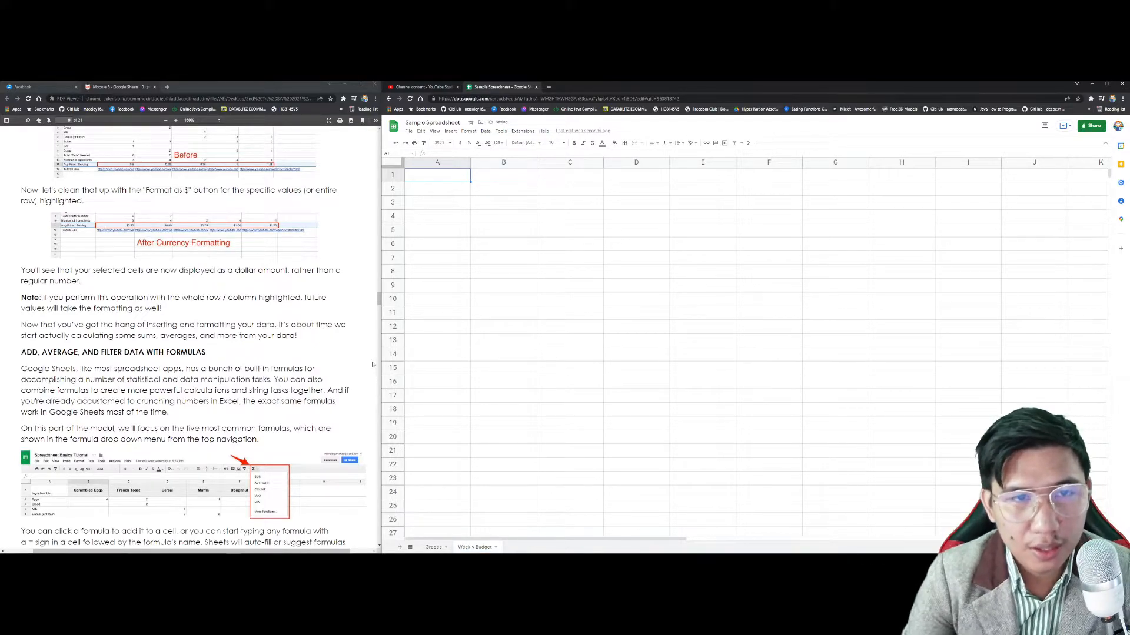
{"action": "type", "text": "Week"}
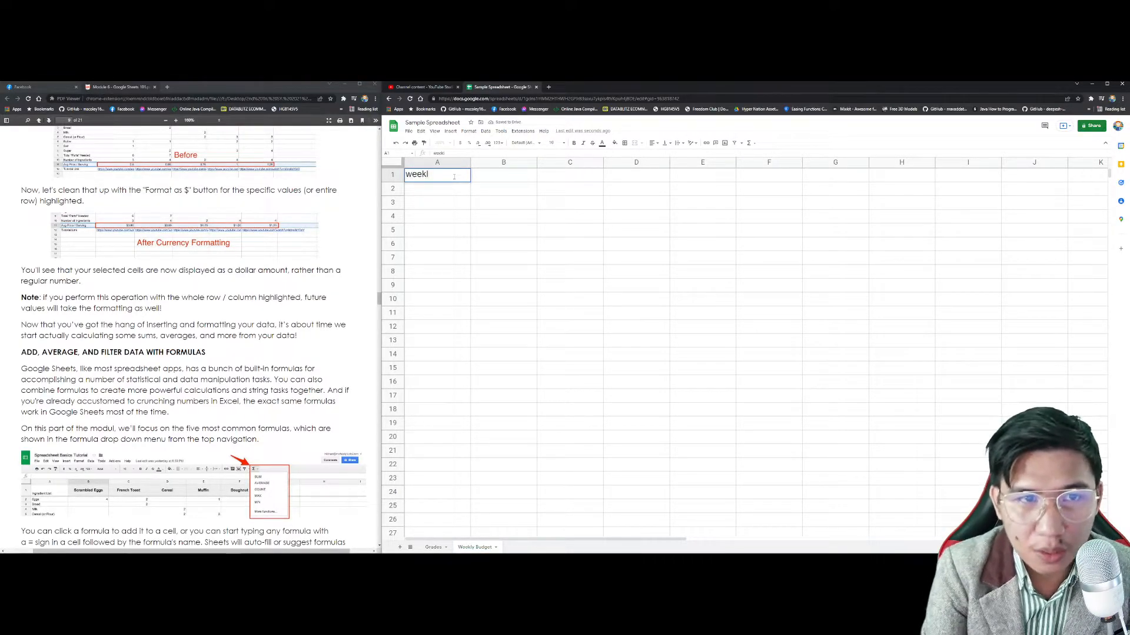
{"action": "type", "text": "ly D"}
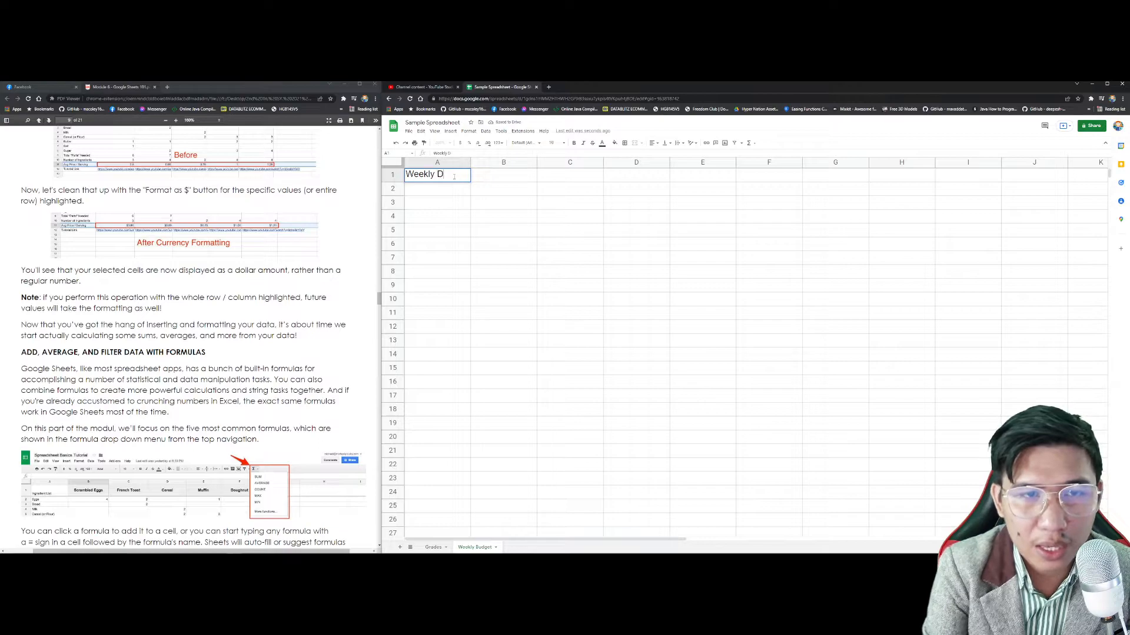
{"action": "key", "text": "ctrl+a"}
{"action": "type", "text": "my"}
{"action": "key", "text": "ctrl+a"}
{"action": "type", "text": "My Weekly Budget"}
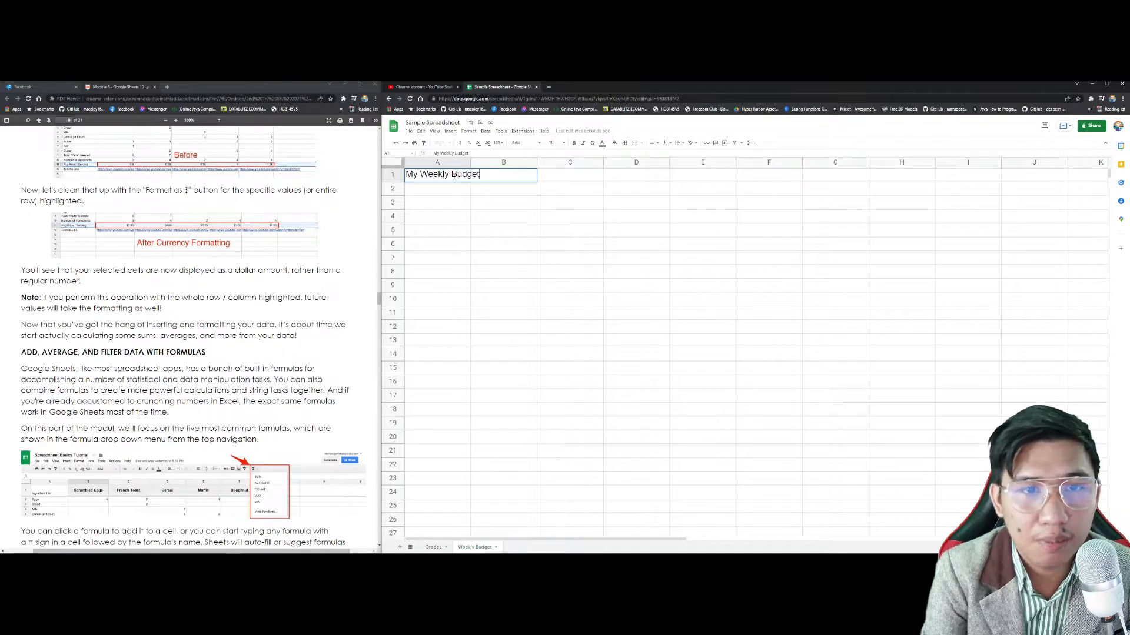
{"action": "key", "text": "Return"}
Step: Enter Monday in A2 and auto-fill the weekdays across row 2 to Sunday
{"action": "type", "text": "Monday"}
{"action": "key", "text": "Tab"}
{"action": "type", "text": "T"}
{"action": "key", "text": "BackSpace"}
{"action": "left_click", "coordinate": [460, 191]}
{"action": "left_click_drag", "start_coordinate": [470, 196], "coordinate": [835, 200]}
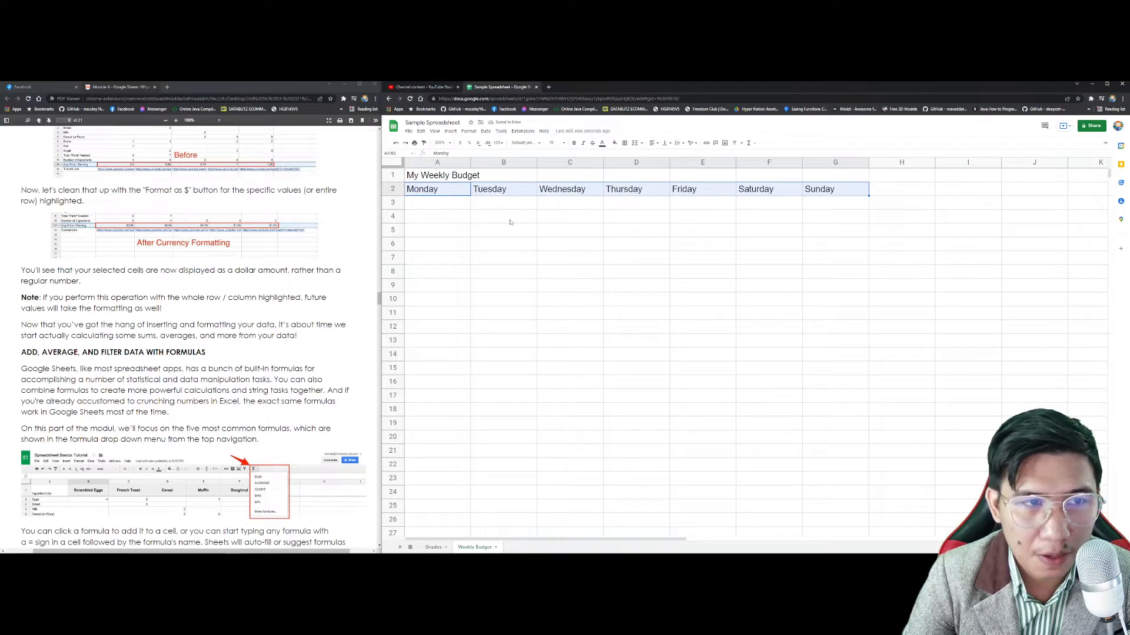
Step: List the expense items Fare, Food, Necessities and etc. in A3:A6
{"action": "left_click", "coordinate": [435, 206]}
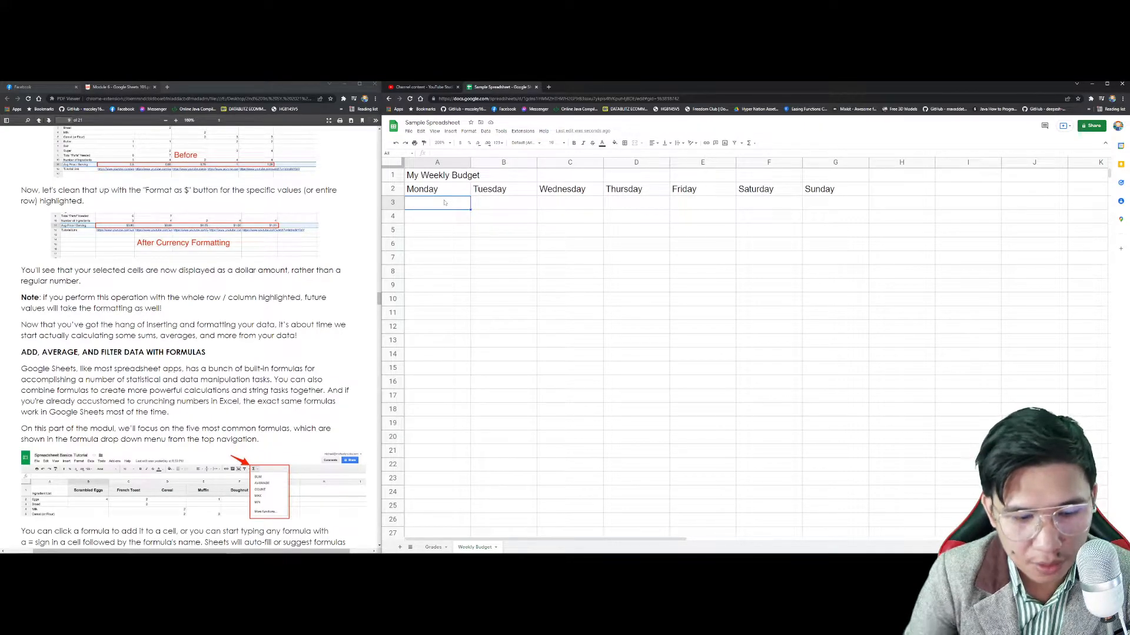
{"action": "type", "text": "Fare"}
{"action": "key", "text": "Return"}
{"action": "type", "text": "Food"}
{"action": "key", "text": "Return"}
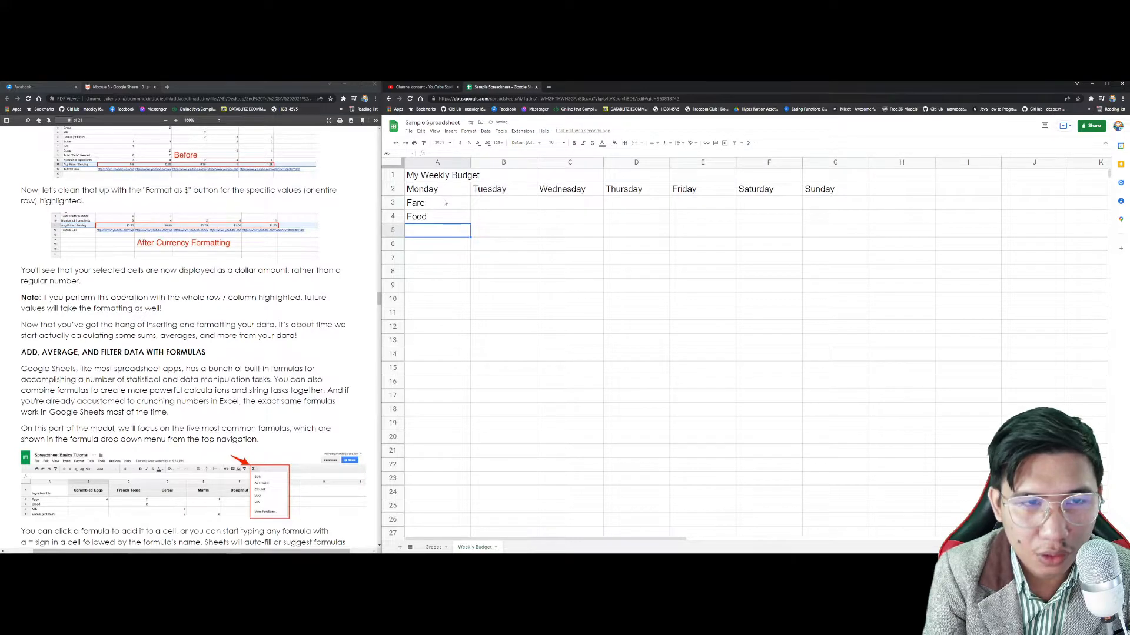
{"action": "type", "text": "New"}
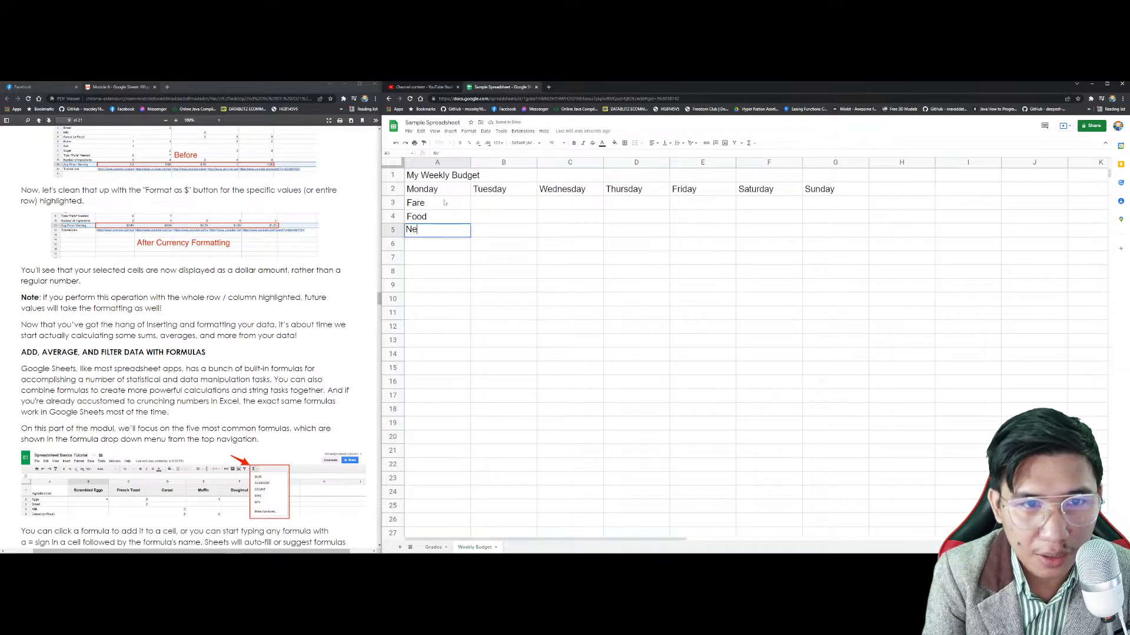
{"action": "key", "text": "BackSpace"}
{"action": "type", "text": "cesse"}
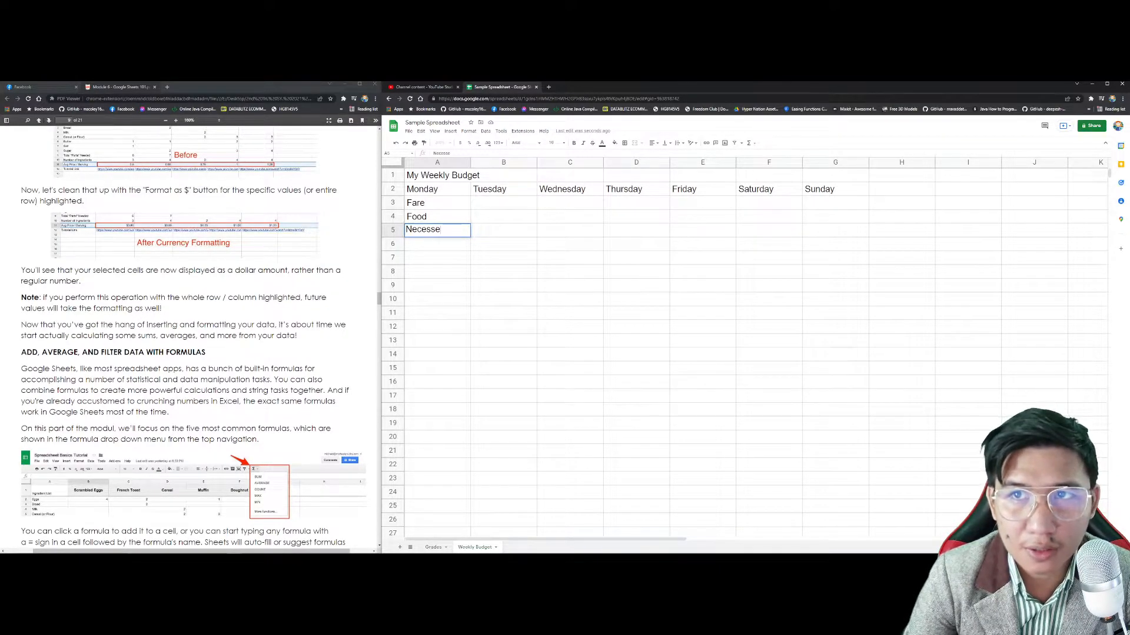
{"action": "key", "text": "BackSpace"}
{"action": "type", "text": "ities"}
{"action": "key", "text": "Return"}
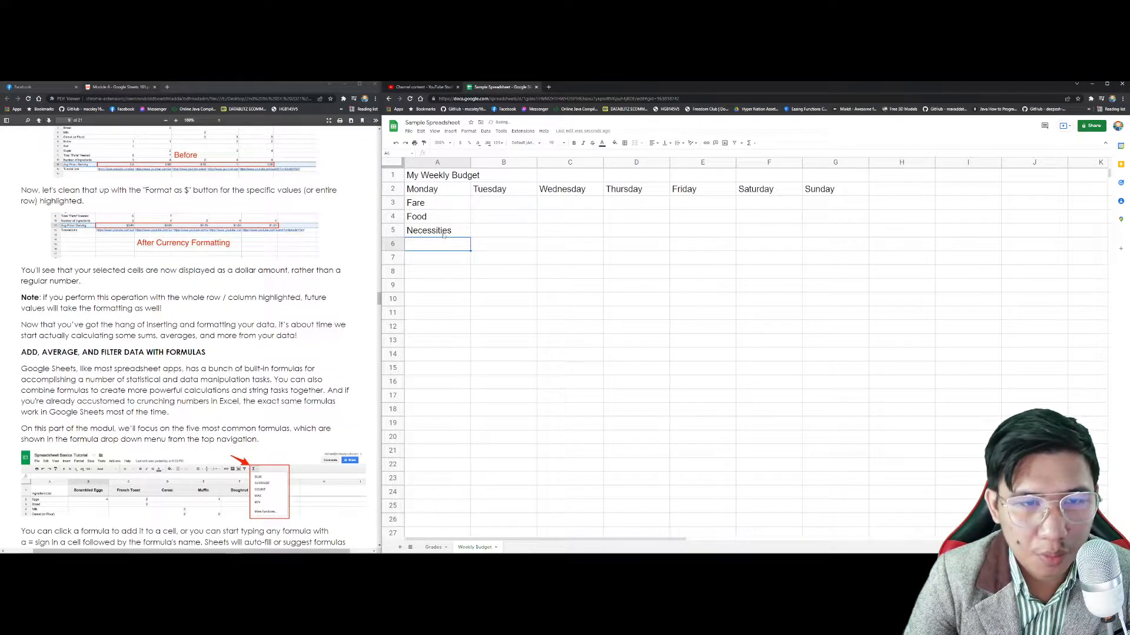
{"action": "type", "text": "etc."}
{"action": "key", "text": "Return"}
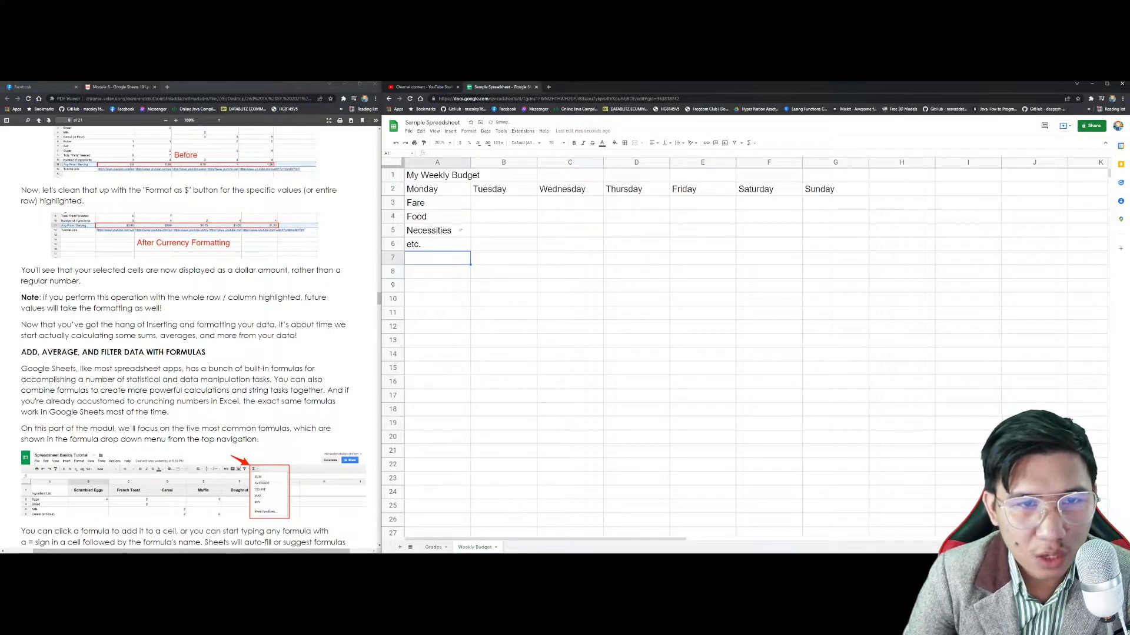
{"action": "left_click", "coordinate": [500, 326]}
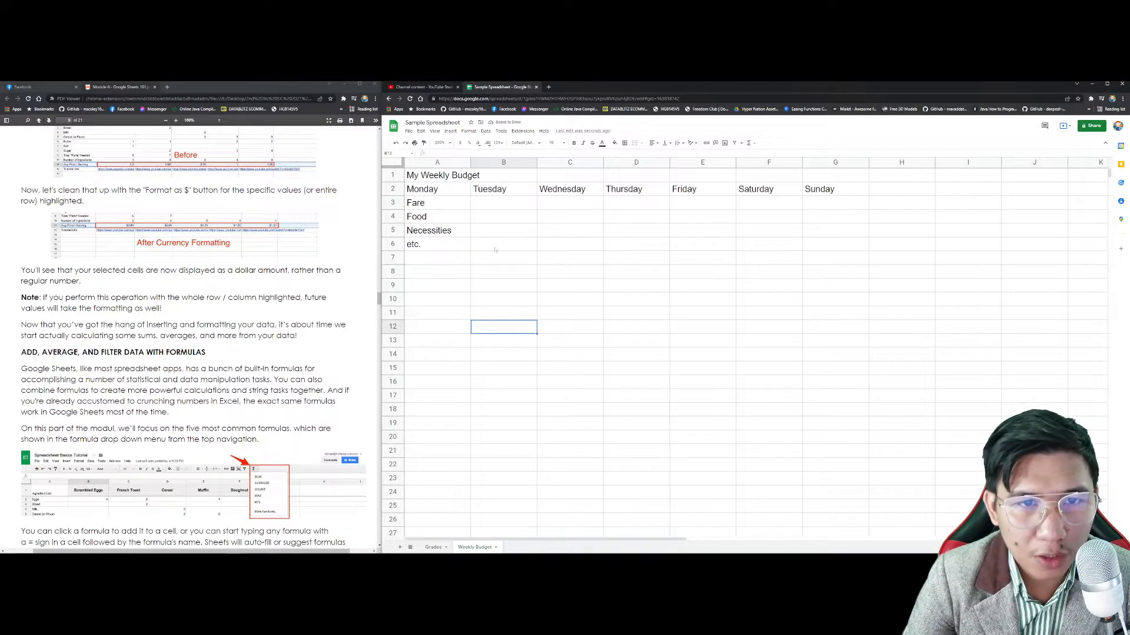
Step: Merge the title across A1:G1, centre it, make it bold and enlarge its font
{"action": "left_click", "coordinate": [435, 178]}
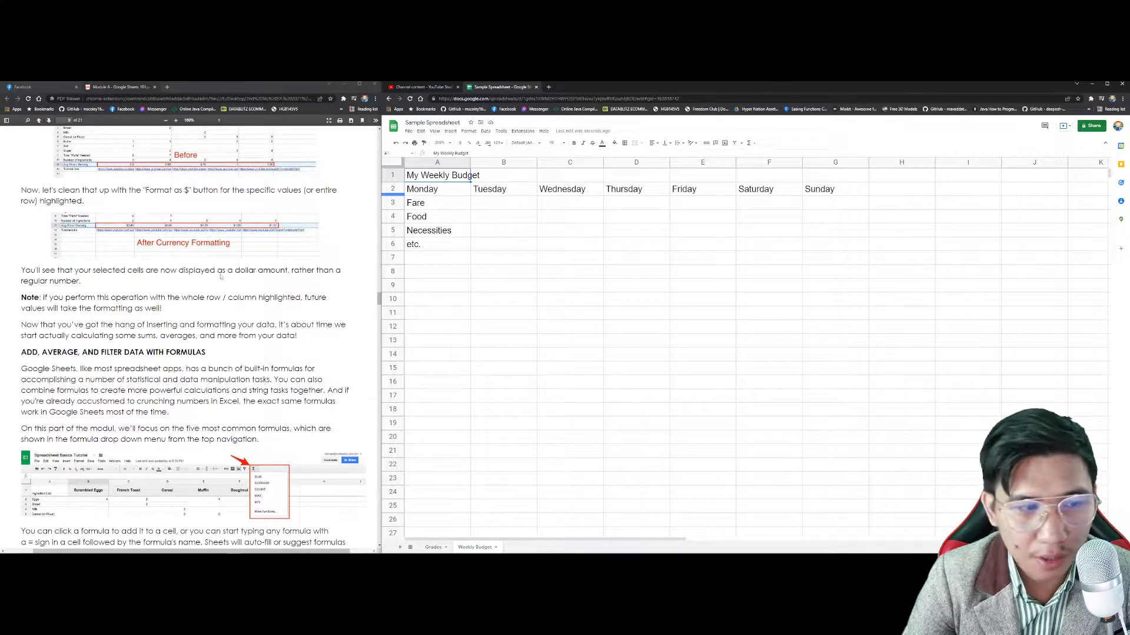
{"action": "scroll", "coordinate": [218, 269], "scroll_direction": "down", "scroll_amount": 5}
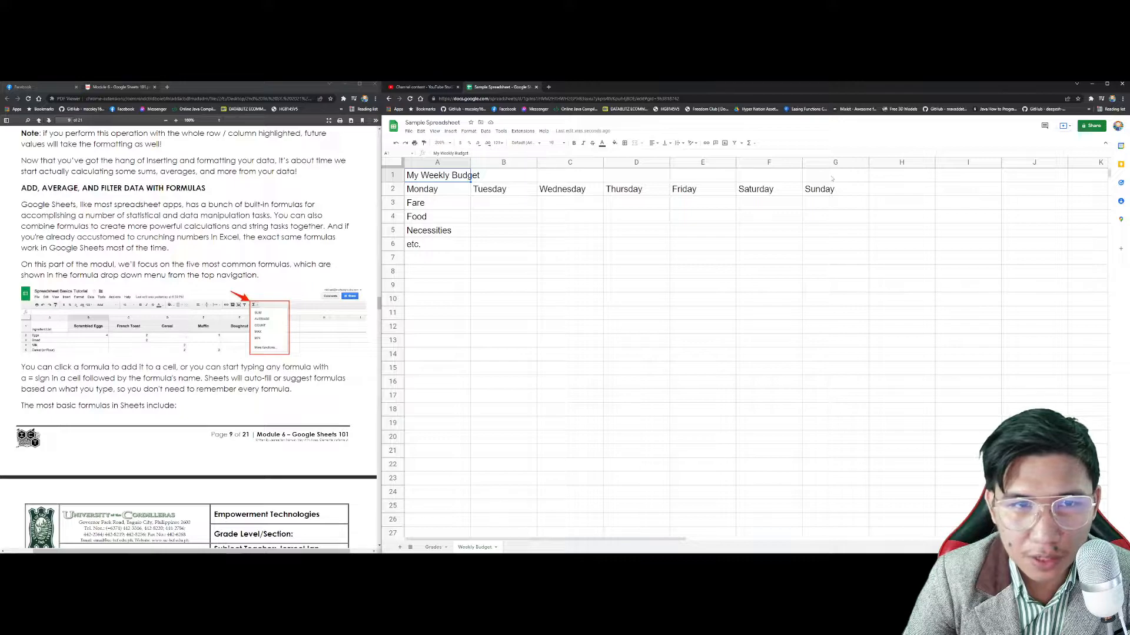
{"action": "left_click_drag", "start_coordinate": [438, 176], "coordinate": [832, 176]}
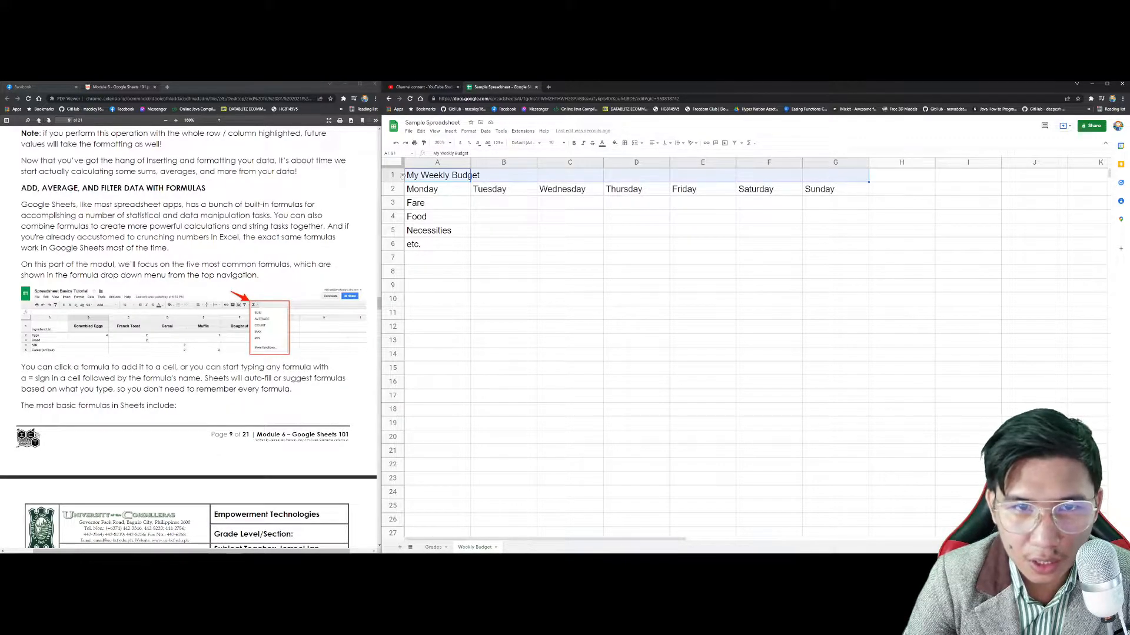
{"action": "left_click", "coordinate": [634, 144]}
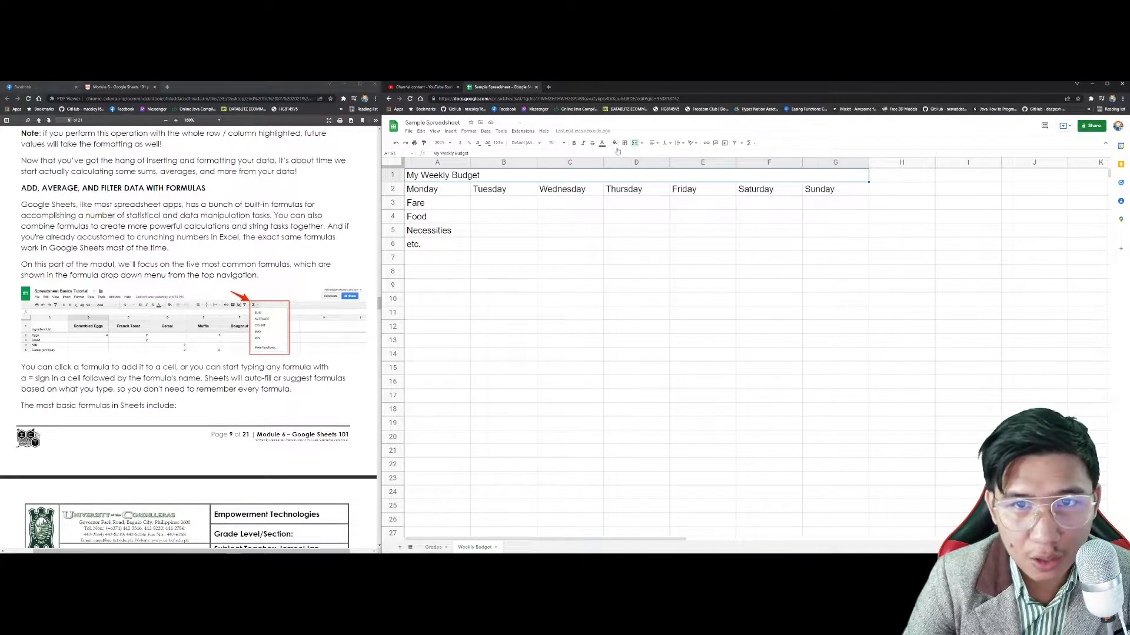
{"action": "left_click", "coordinate": [652, 143]}
{"action": "left_click", "coordinate": [661, 158]}
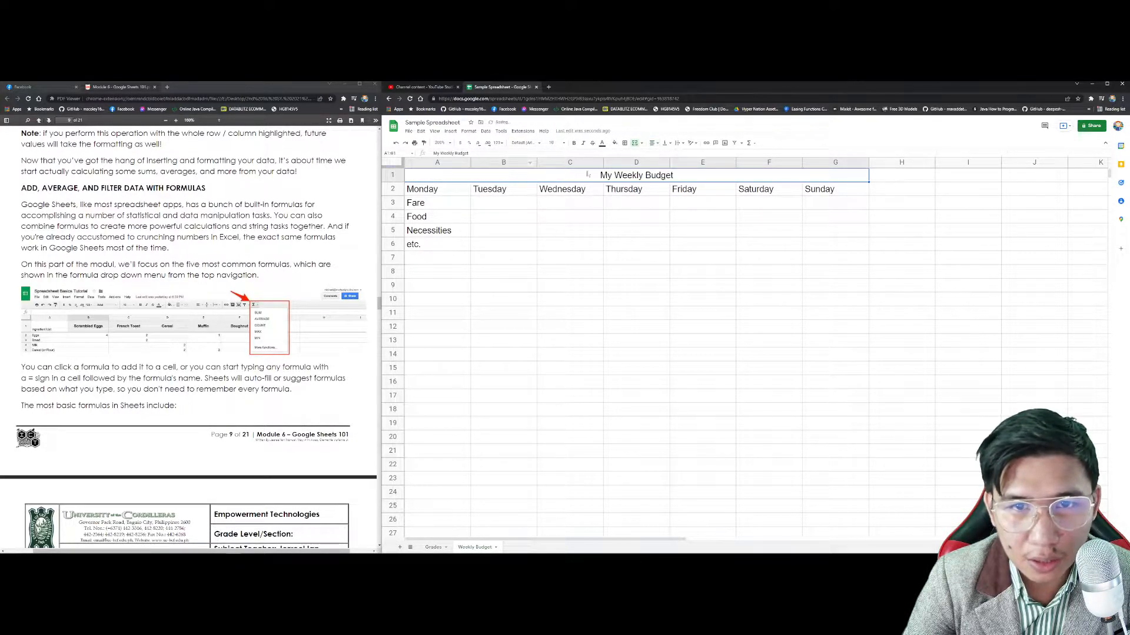
{"action": "left_click", "coordinate": [574, 142]}
{"action": "left_click", "coordinate": [564, 143]}
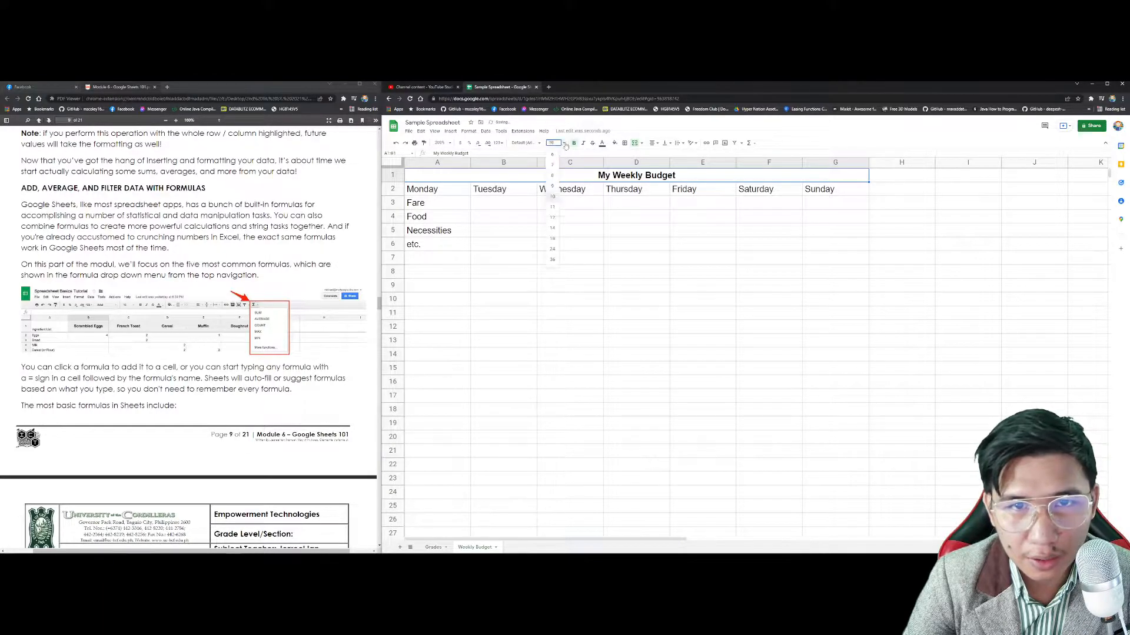
{"action": "left_click", "coordinate": [552, 217]}
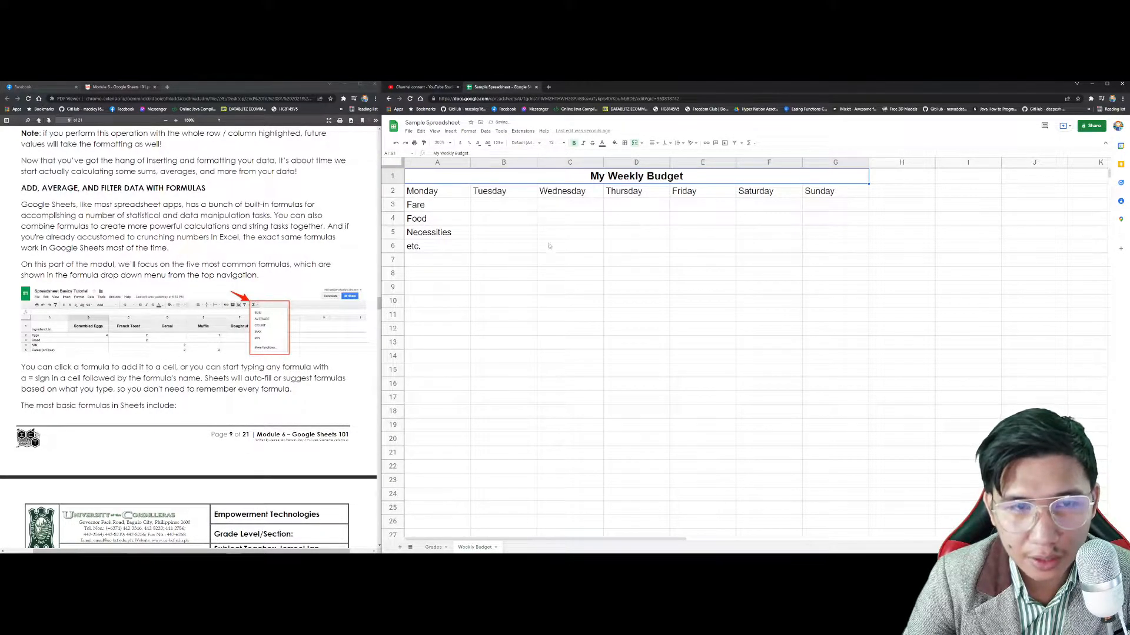
{"action": "left_click", "coordinate": [562, 265]}
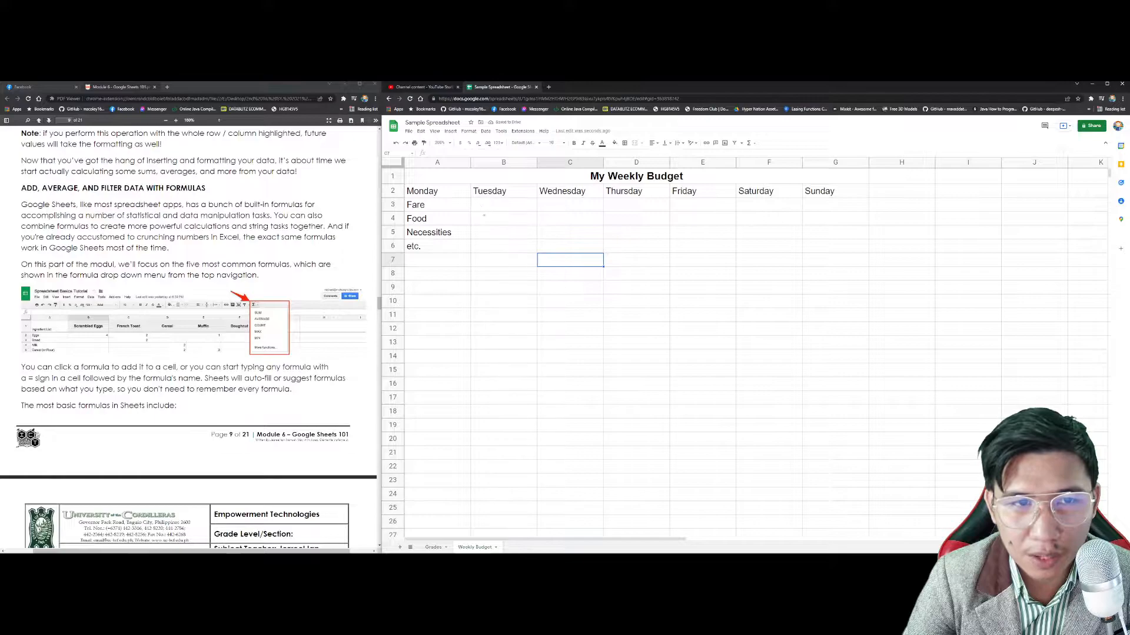
Step: Shift the Monday–Sunday headers from A2:G2 to B2:H2 and clear A2
{"action": "left_click", "coordinate": [438, 205]}
{"action": "left_click", "coordinate": [441, 196]}
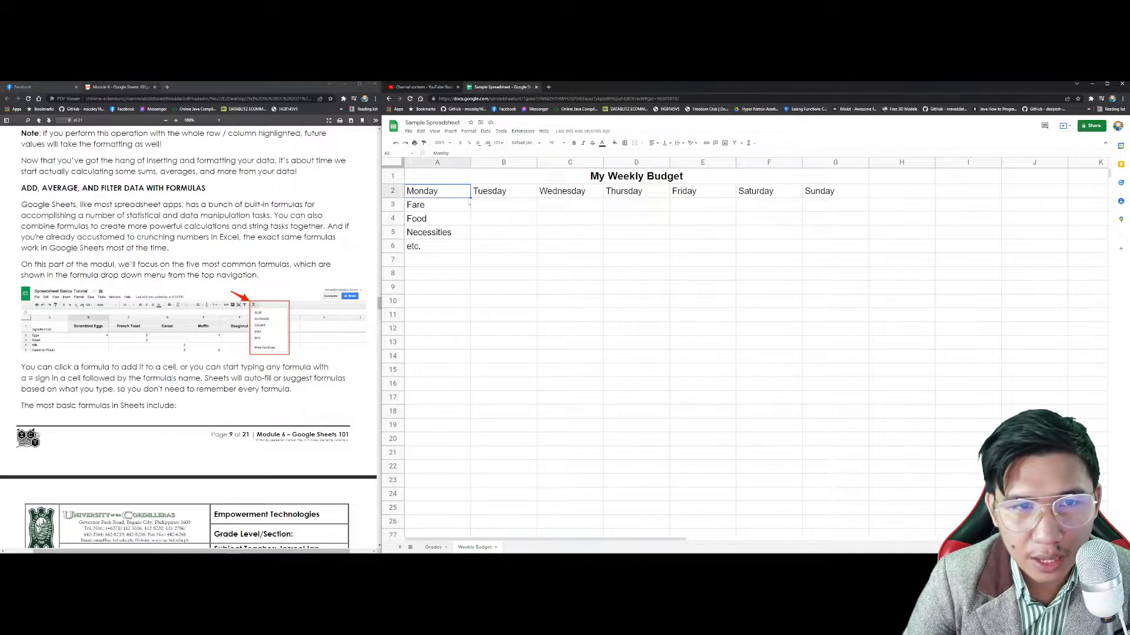
{"action": "left_click", "coordinate": [851, 190], "text": "shift"}
{"action": "key", "text": "ctrl+c"}
{"action": "left_click", "coordinate": [513, 192]}
{"action": "key", "text": "ctrl+v"}
{"action": "left_click", "coordinate": [455, 193]}
{"action": "key", "text": "Delete"}
{"action": "left_click", "coordinate": [492, 264]}
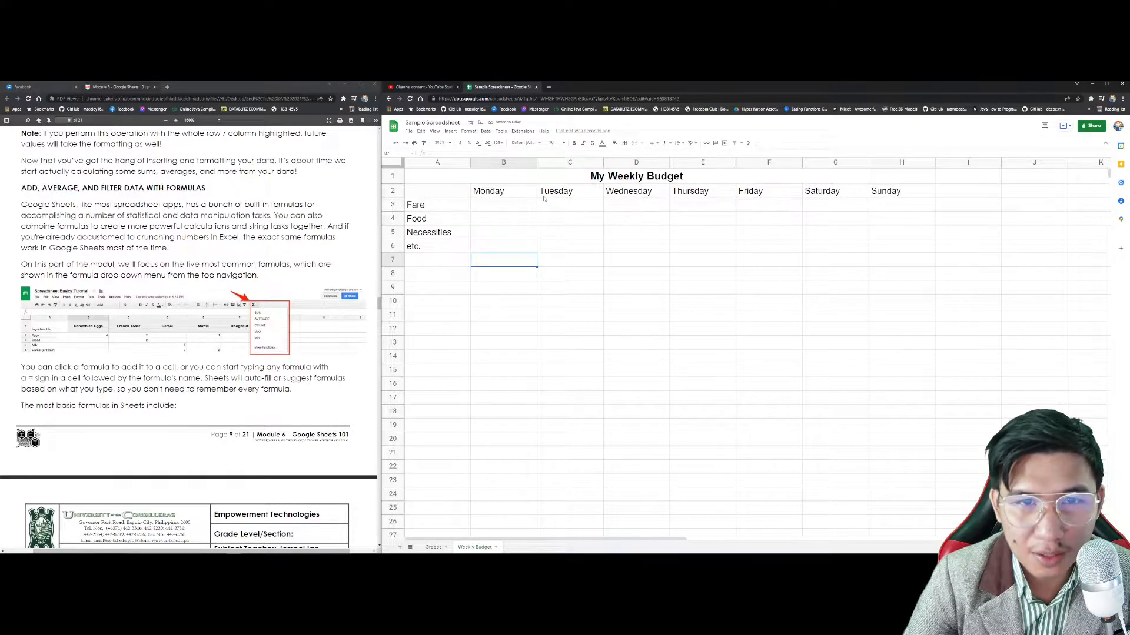
Step: Unmerge the title and re-merge it across A1:H1
{"action": "left_click", "coordinate": [532, 181]}
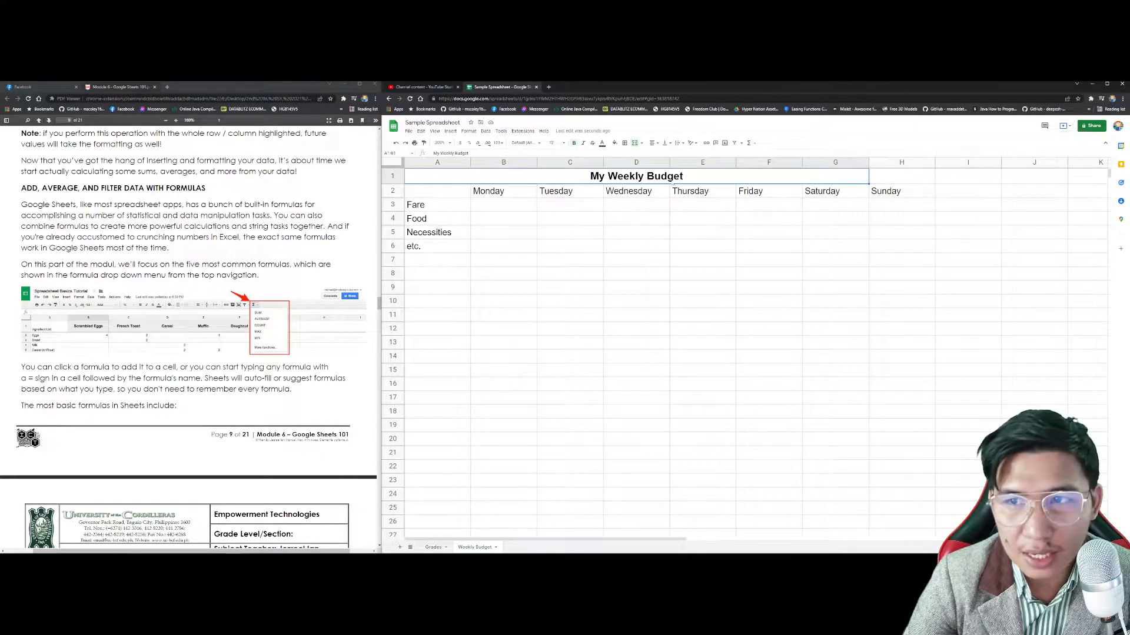
{"action": "left_click", "coordinate": [634, 143]}
{"action": "left_click", "coordinate": [875, 174], "text": "shift"}
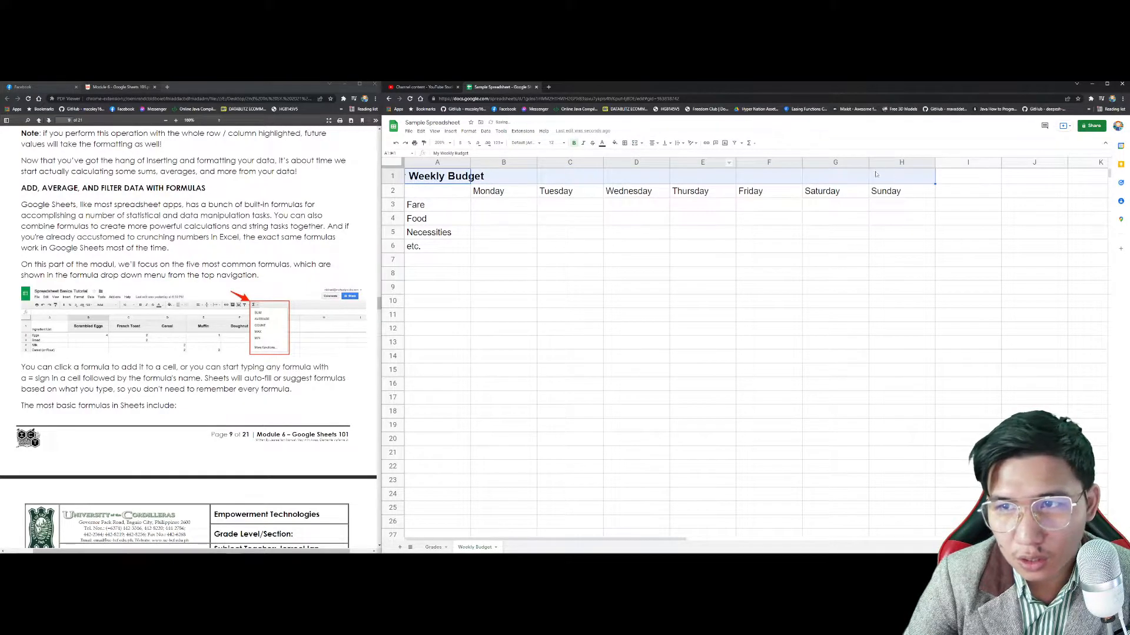
{"action": "left_click", "coordinate": [634, 143]}
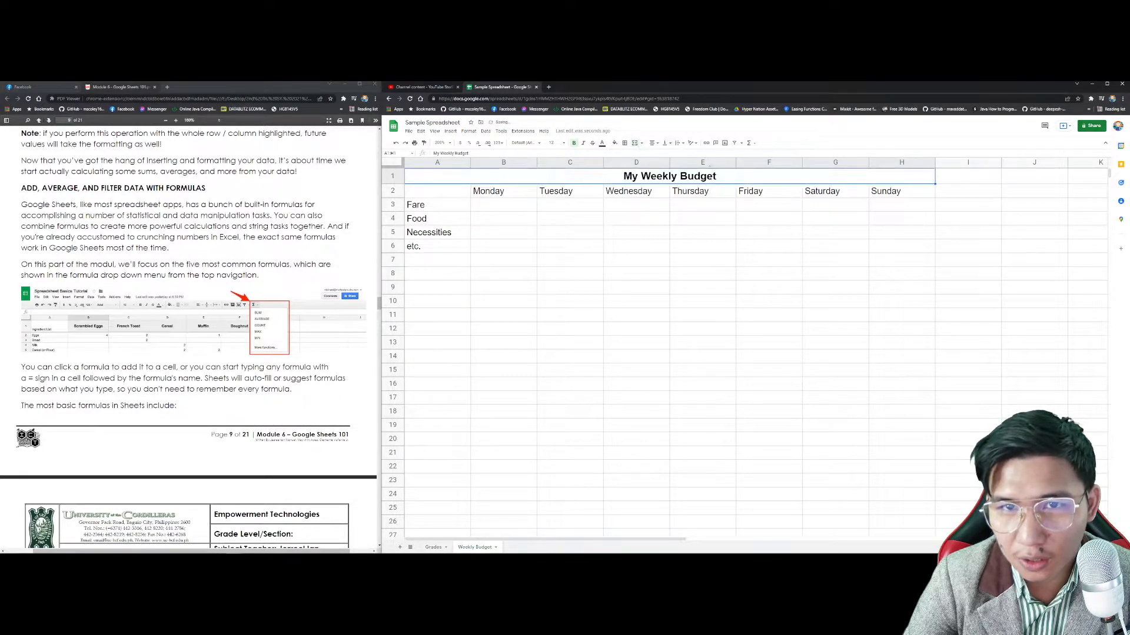
{"action": "left_click", "coordinate": [662, 263]}
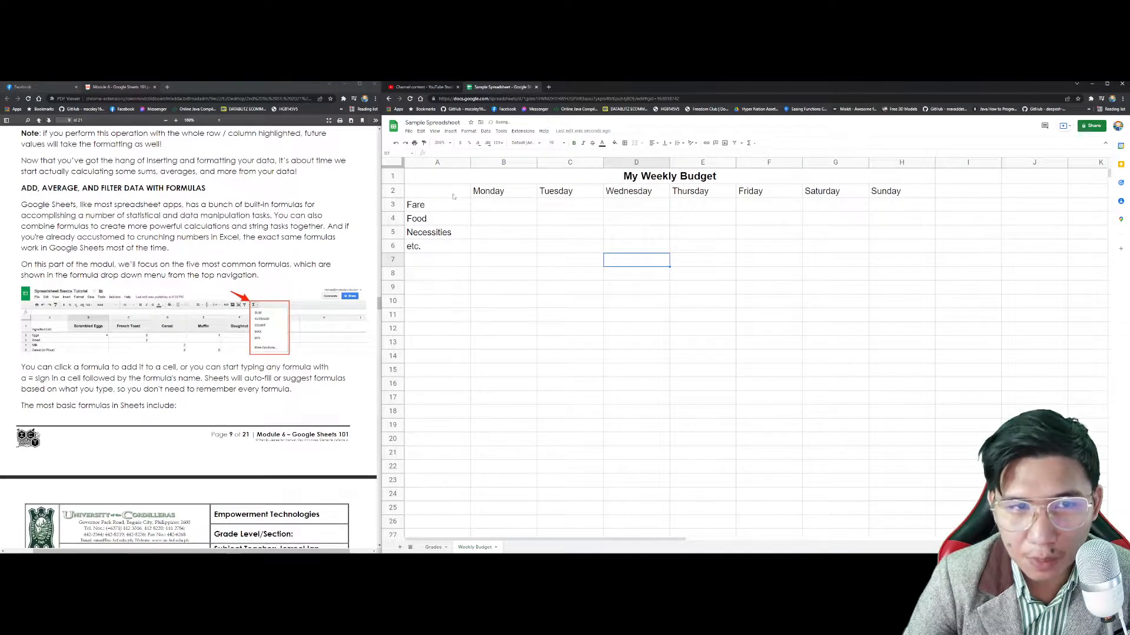
Step: Insert a new column left of column A and type 'Expenses' in A6
{"action": "left_click", "coordinate": [439, 163]}
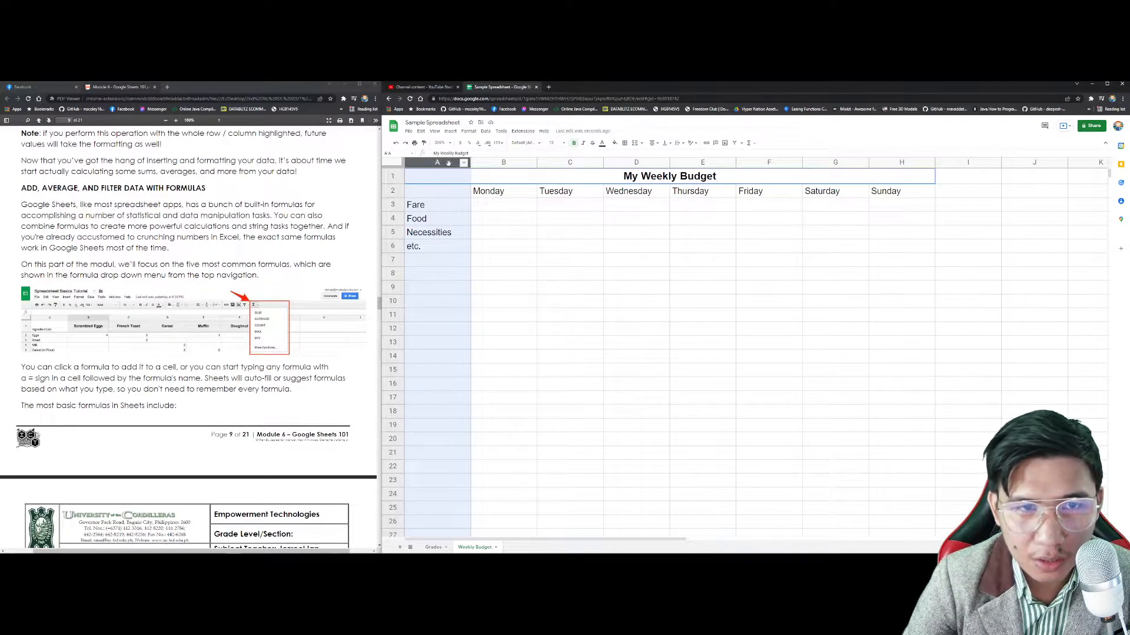
{"action": "right_click", "coordinate": [445, 163]}
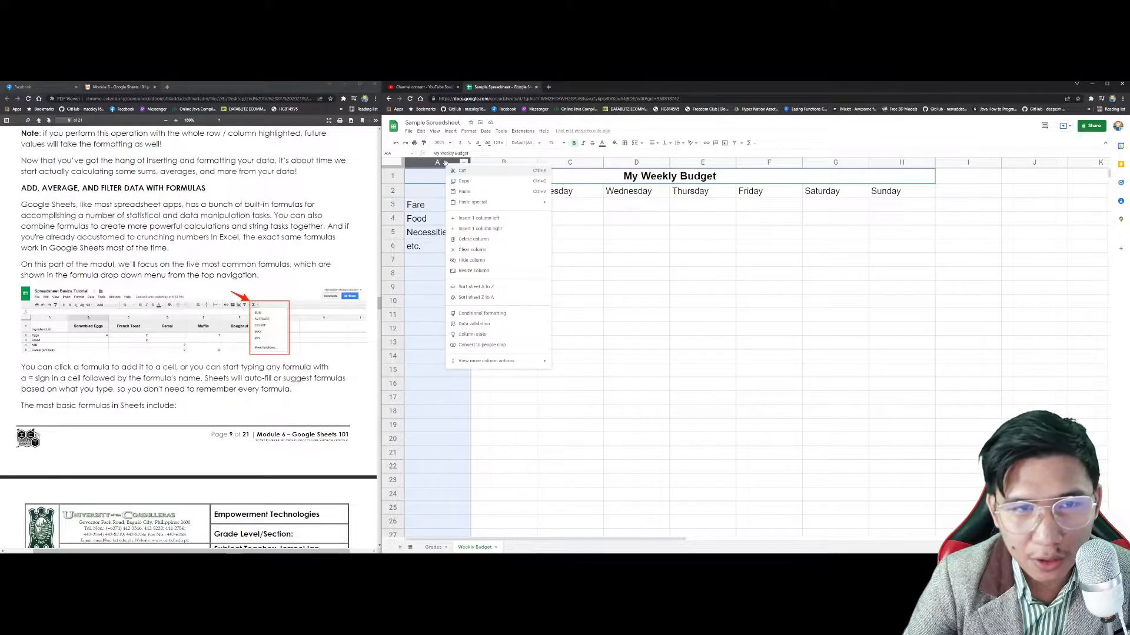
{"action": "left_click", "coordinate": [488, 218]}
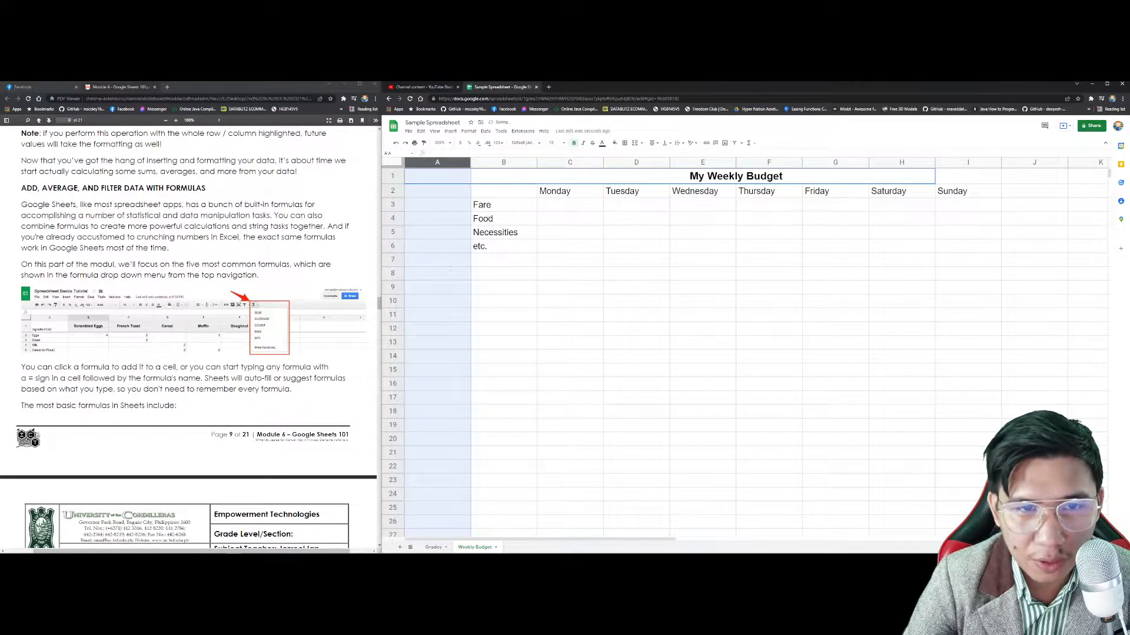
{"action": "left_click", "coordinate": [450, 243]}
{"action": "type", "text": "Ex"}
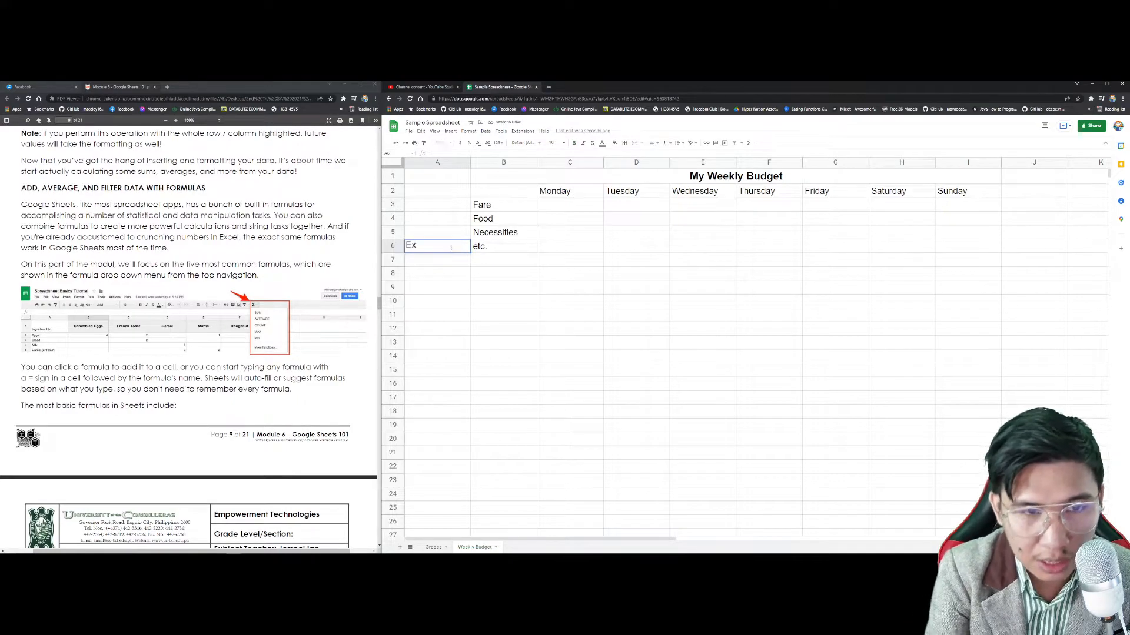
{"action": "type", "text": "penses"}
{"action": "key", "text": "Return"}
{"action": "key", "text": "Up"}
Step: Merge A2:A6, rotate Expenses to read upward, and centre it horizontally
{"action": "left_click", "coordinate": [444, 190], "text": "shift"}
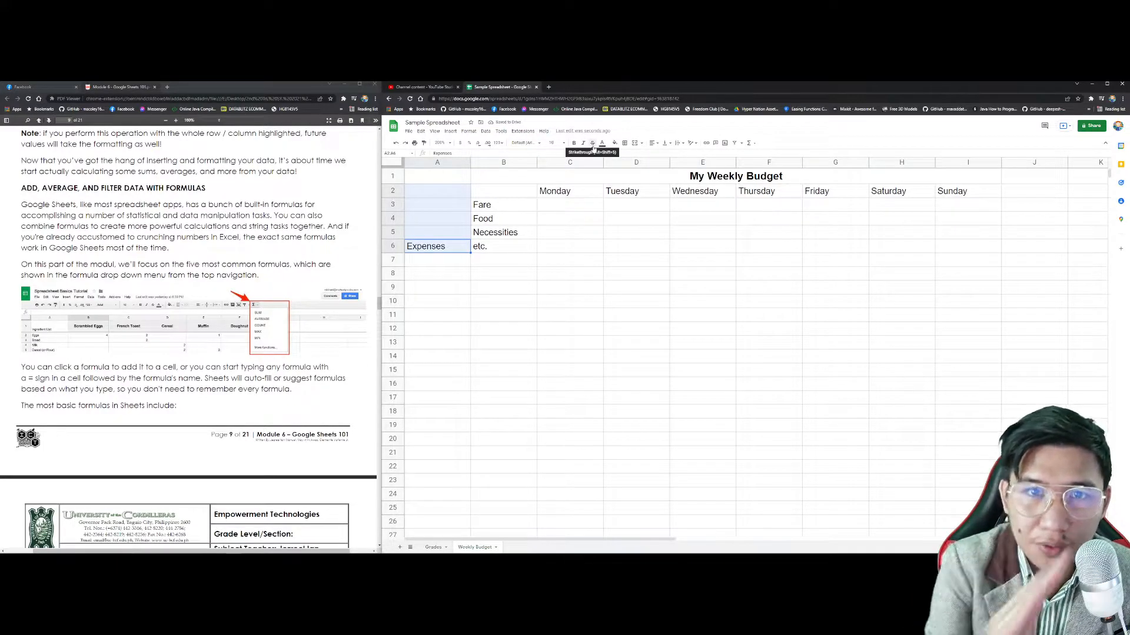
{"action": "left_click", "coordinate": [634, 145]}
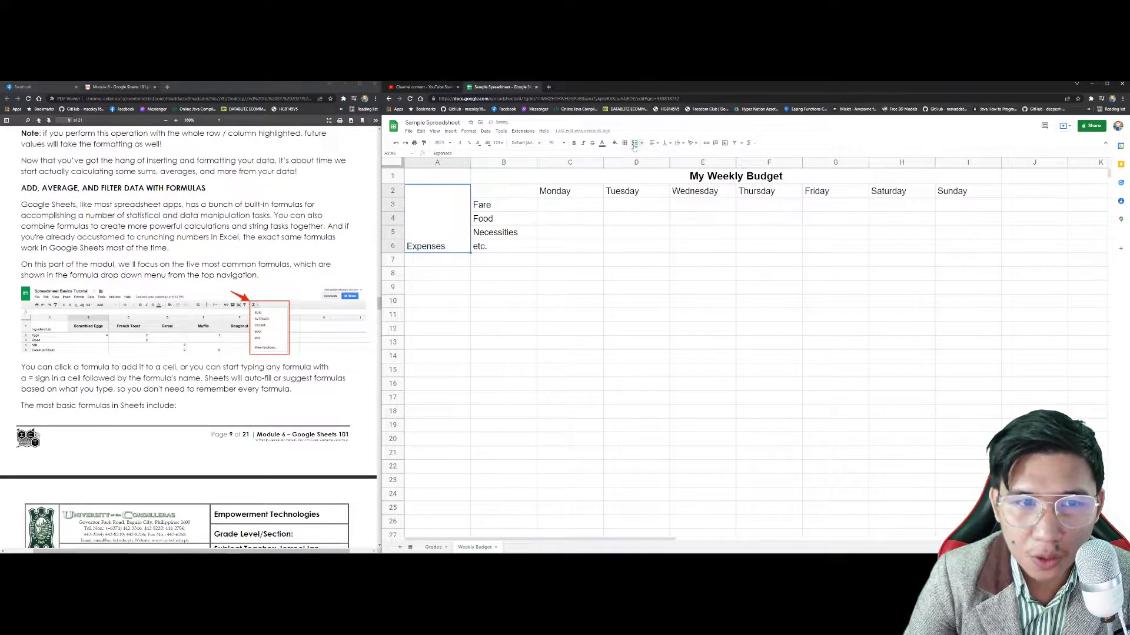
{"action": "left_click", "coordinate": [693, 143]}
{"action": "left_click", "coordinate": [728, 155]}
{"action": "left_click", "coordinate": [652, 143]}
{"action": "left_click", "coordinate": [662, 154]}
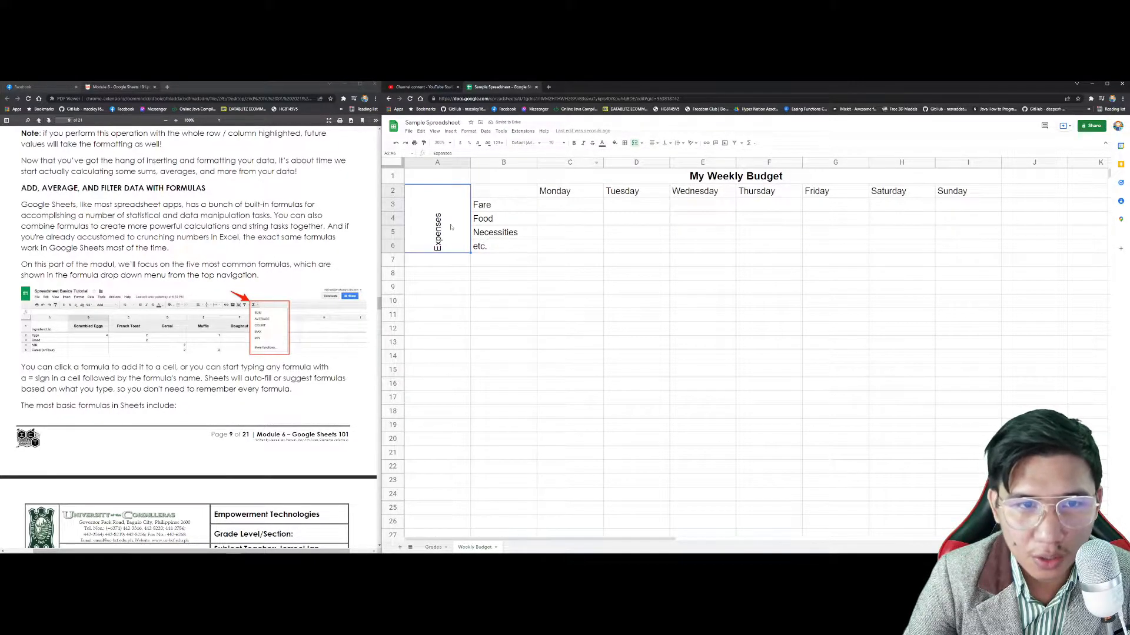
{"action": "key", "text": "ctrl+e"}
Step: Centre the Expenses label vertically and narrow column A to fit it
{"action": "left_click", "coordinate": [569, 273]}
{"action": "left_click", "coordinate": [442, 236]}
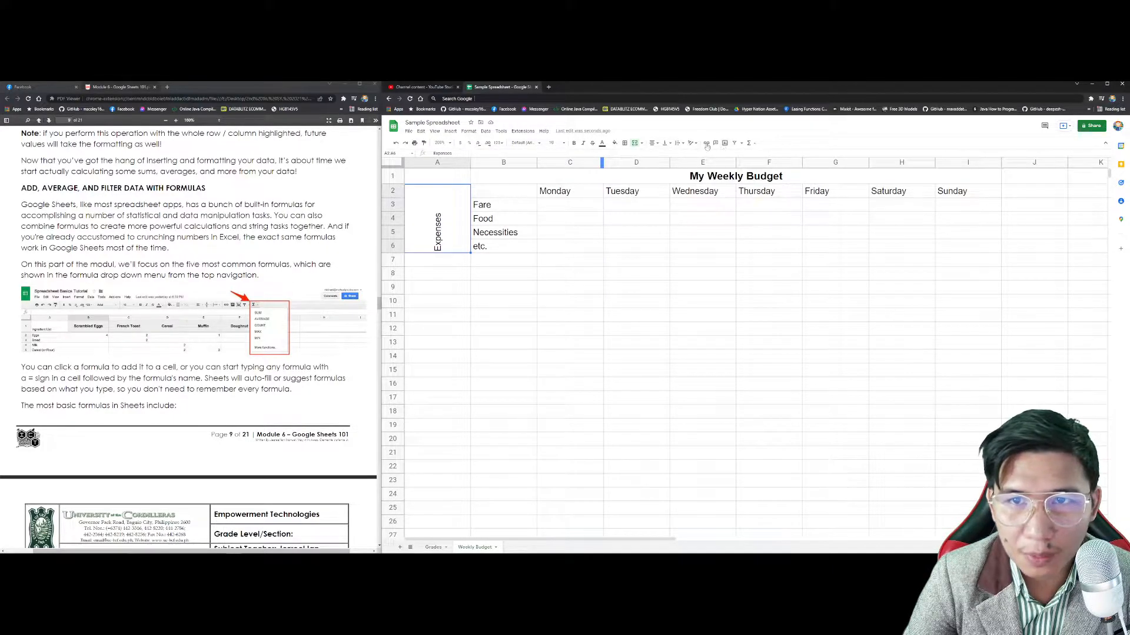
{"action": "left_click", "coordinate": [679, 143]}
{"action": "left_click", "coordinate": [686, 155]}
{"action": "left_click", "coordinate": [680, 143]}
{"action": "left_click", "coordinate": [694, 154]}
{"action": "left_click", "coordinate": [680, 143]}
{"action": "left_click", "coordinate": [654, 143]}
{"action": "left_click", "coordinate": [670, 145]}
{"action": "left_click", "coordinate": [674, 155]}
{"action": "left_click_drag", "start_coordinate": [470, 163], "coordinate": [423, 163]}
{"action": "left_click", "coordinate": [475, 317]}
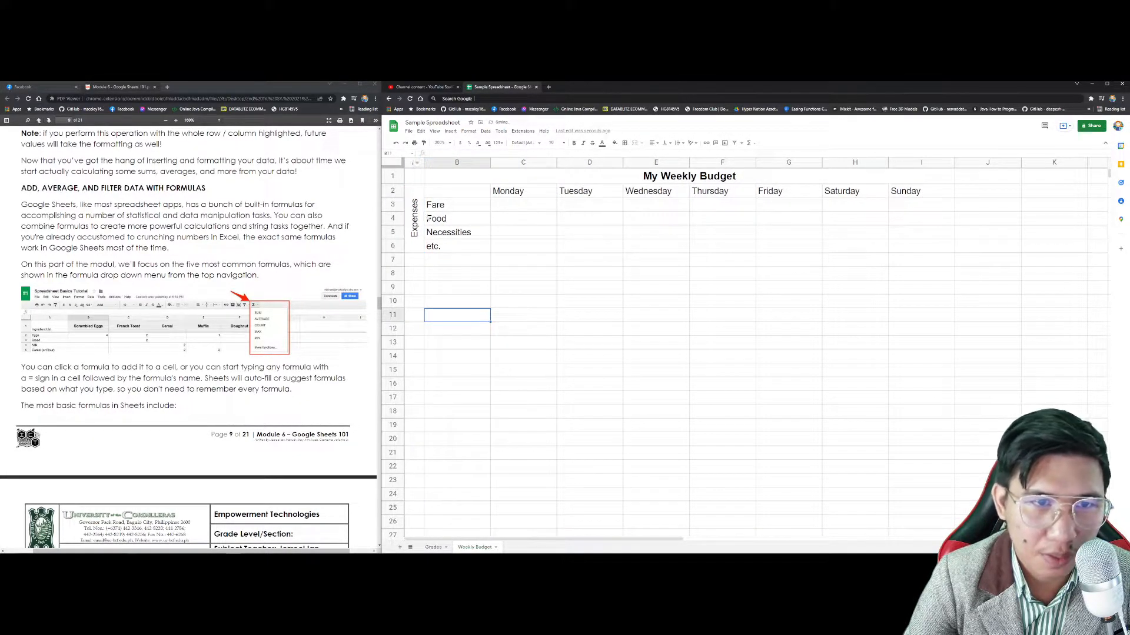
Step: Add the label 'Total' in B7 below the expense items
{"action": "left_click", "coordinate": [463, 207]}
{"action": "left_click", "coordinate": [466, 245]}
{"action": "left_click", "coordinate": [463, 206]}
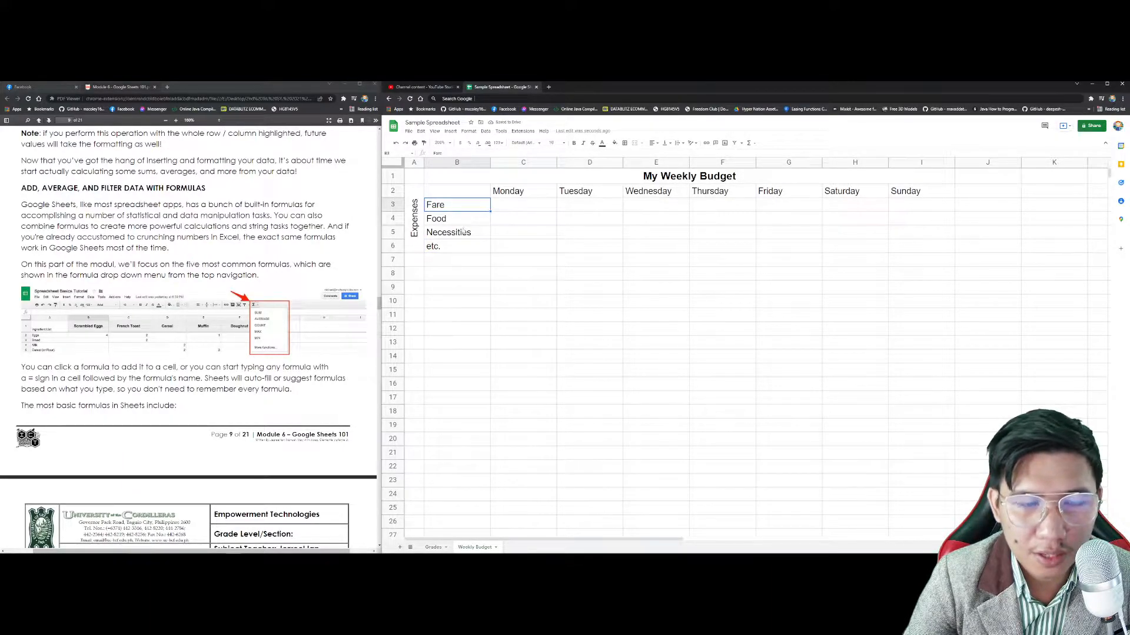
{"action": "left_click", "coordinate": [446, 258]}
{"action": "type", "text": "Total"}
{"action": "key", "text": "Return"}
Step: Extend the merged Expenses label down through row 7
{"action": "left_click", "coordinate": [447, 206]}
{"action": "left_click_drag", "start_coordinate": [414, 176], "coordinate": [922, 264]}
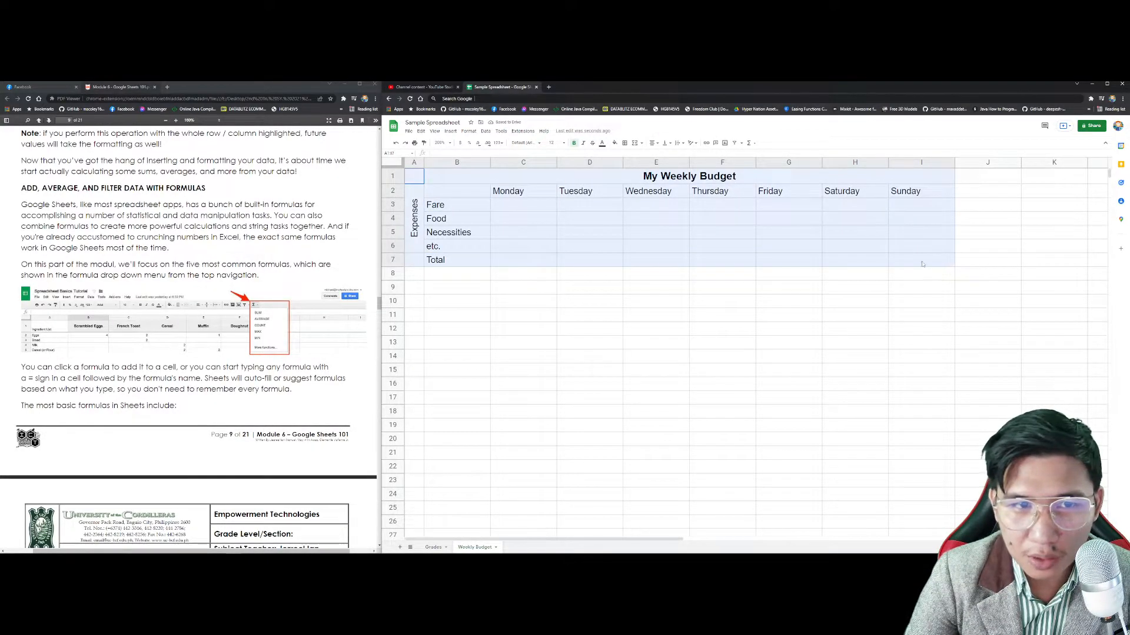
{"action": "left_click", "coordinate": [415, 251]}
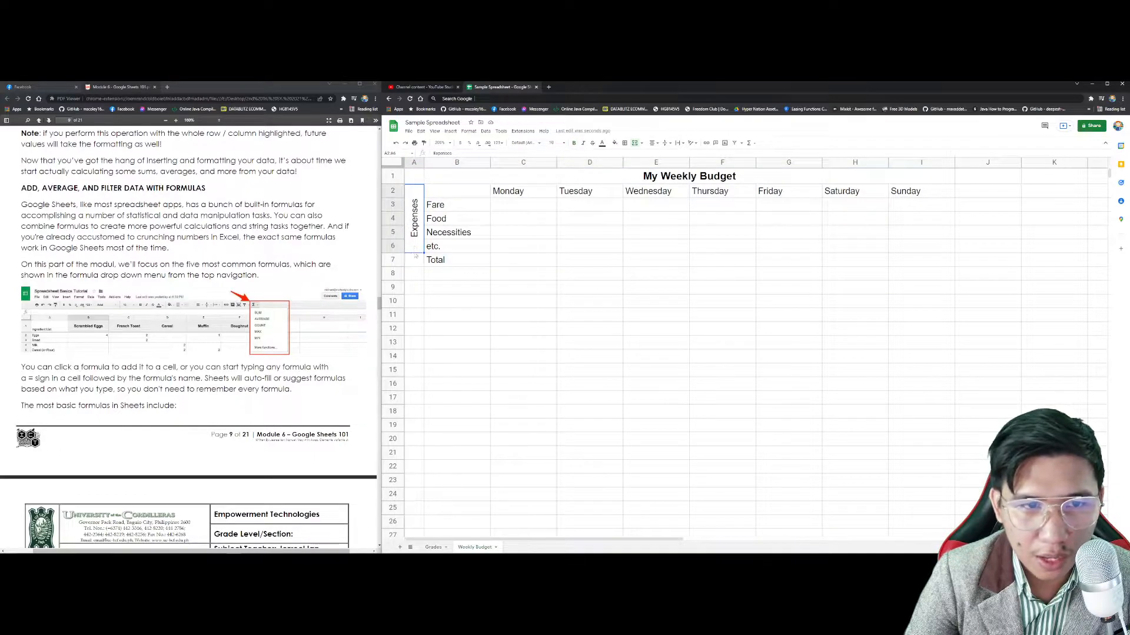
{"action": "left_click_drag", "start_coordinate": [416, 257], "coordinate": [415, 262]}
{"action": "left_click", "coordinate": [635, 144]}
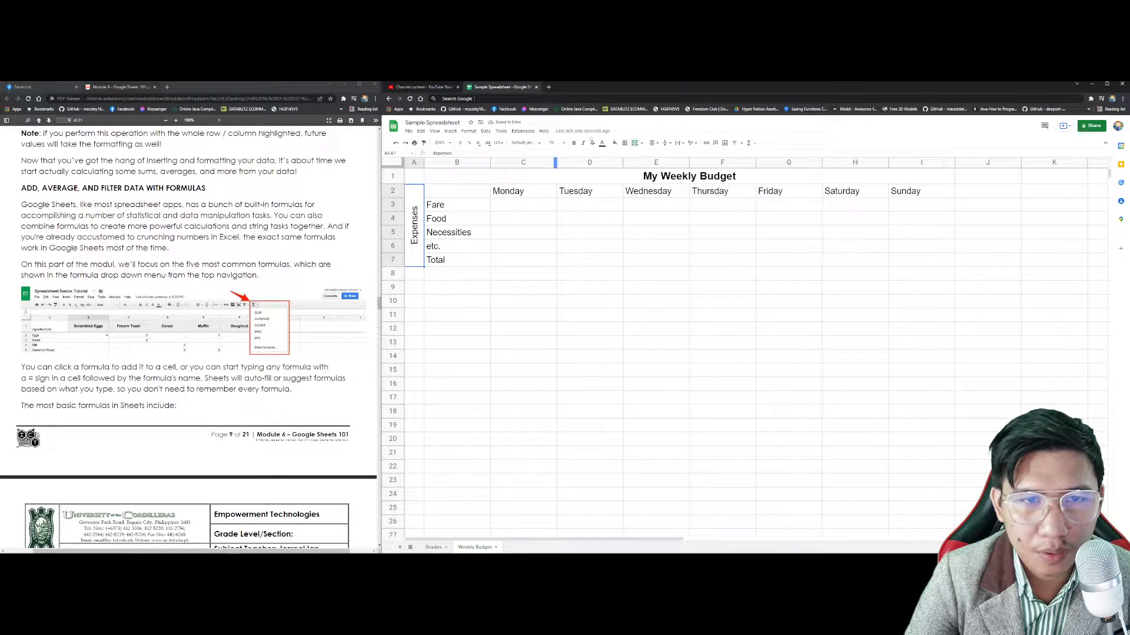
{"action": "key", "text": "Up"}
Step: Apply all borders to the whole table A1:I7
{"action": "left_click_drag", "start_coordinate": [417, 176], "coordinate": [900, 252]}
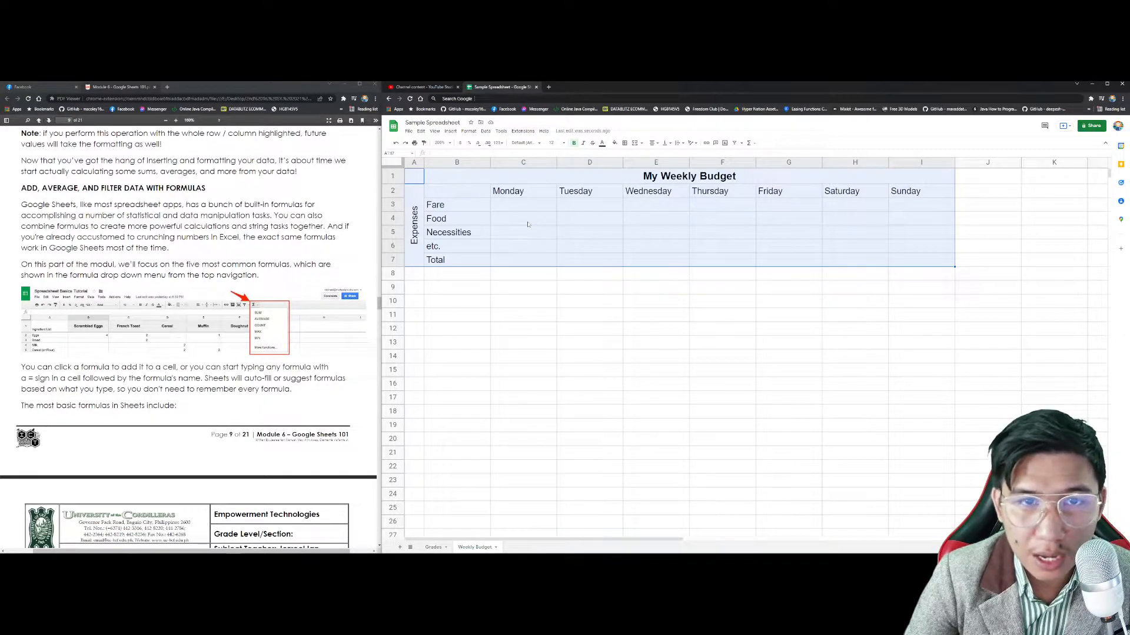
{"action": "left_click", "coordinate": [626, 147]}
{"action": "left_click", "coordinate": [626, 157]}
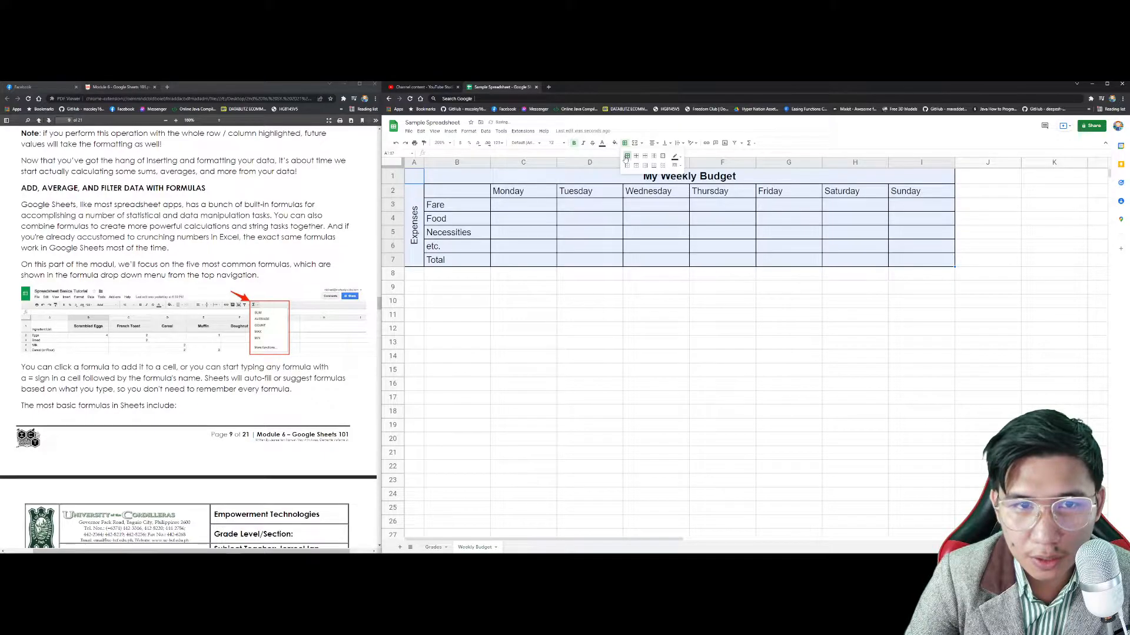
{"action": "left_click", "coordinate": [627, 214]}
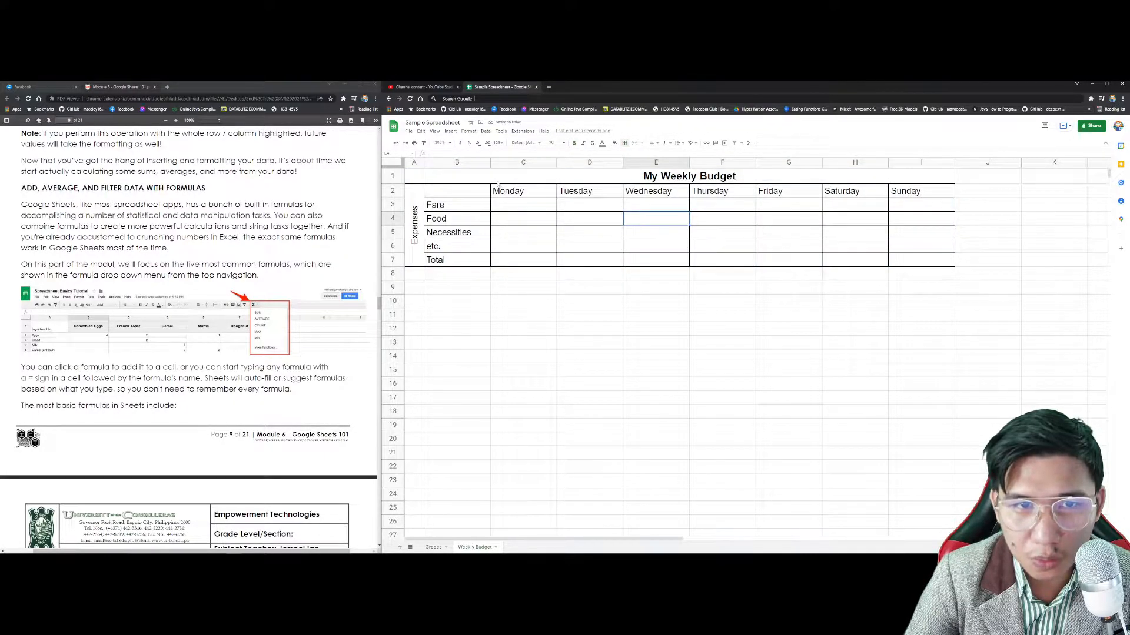
Step: Fill the merged My Weekly Budget title cell with red
{"action": "left_click", "coordinate": [835, 174]}
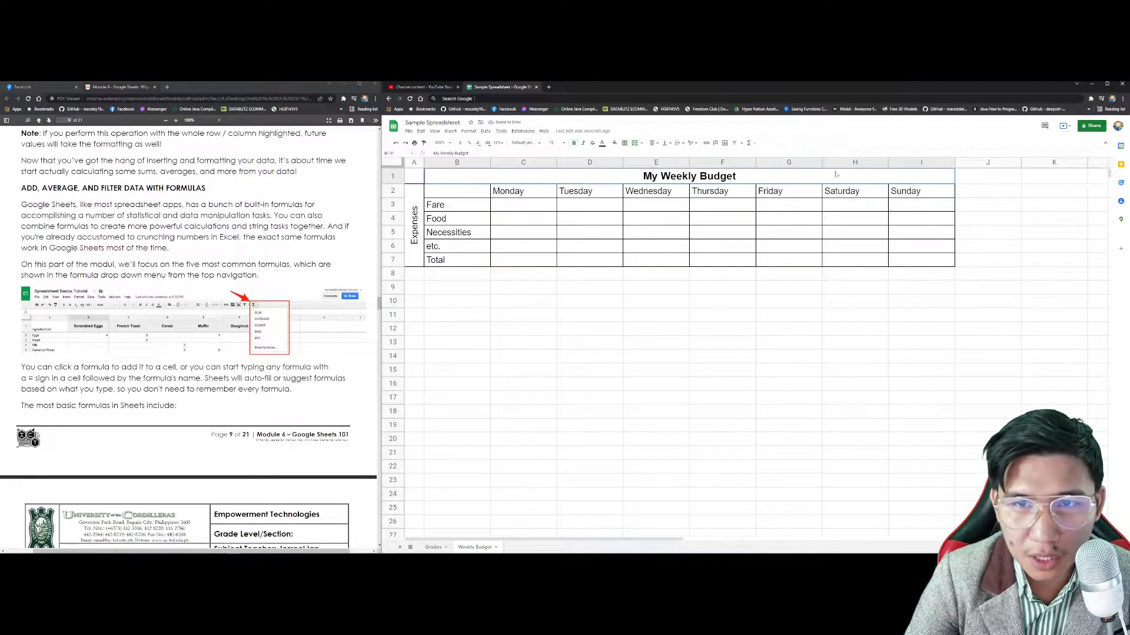
{"action": "left_click", "coordinate": [614, 144]}
{"action": "left_click", "coordinate": [639, 163]}
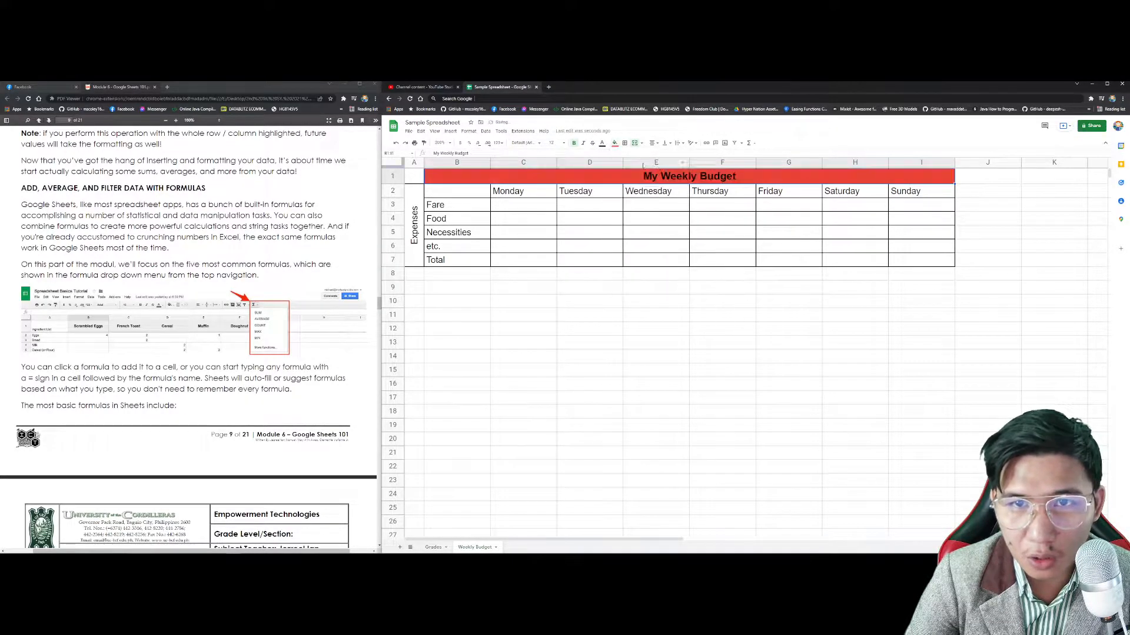
{"action": "left_click", "coordinate": [789, 274]}
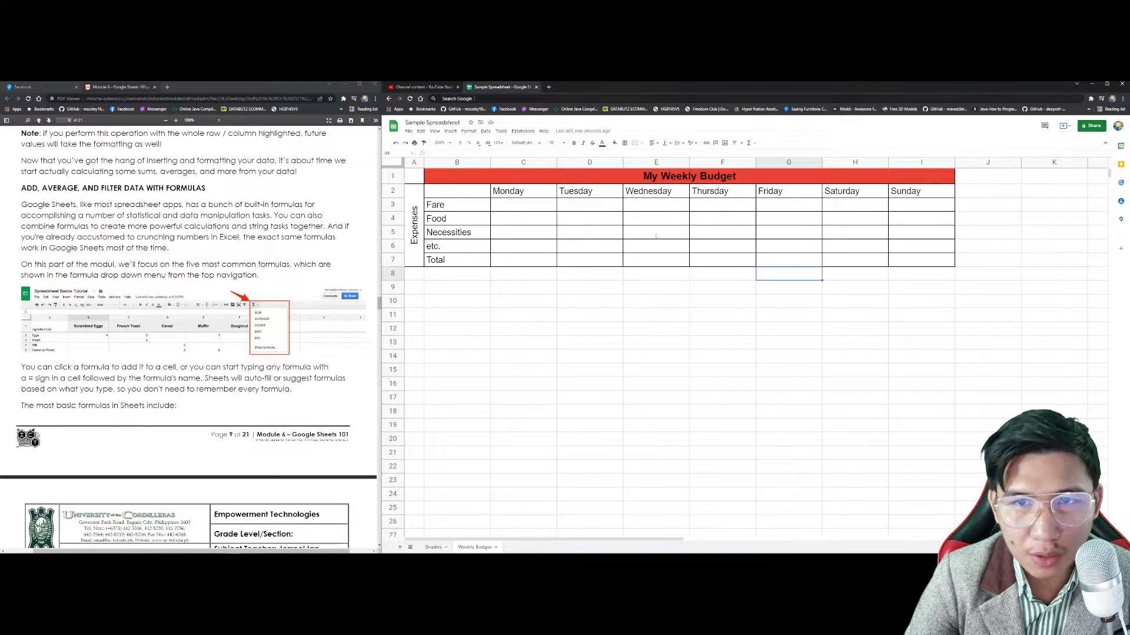
{"action": "left_click", "coordinate": [511, 207]}
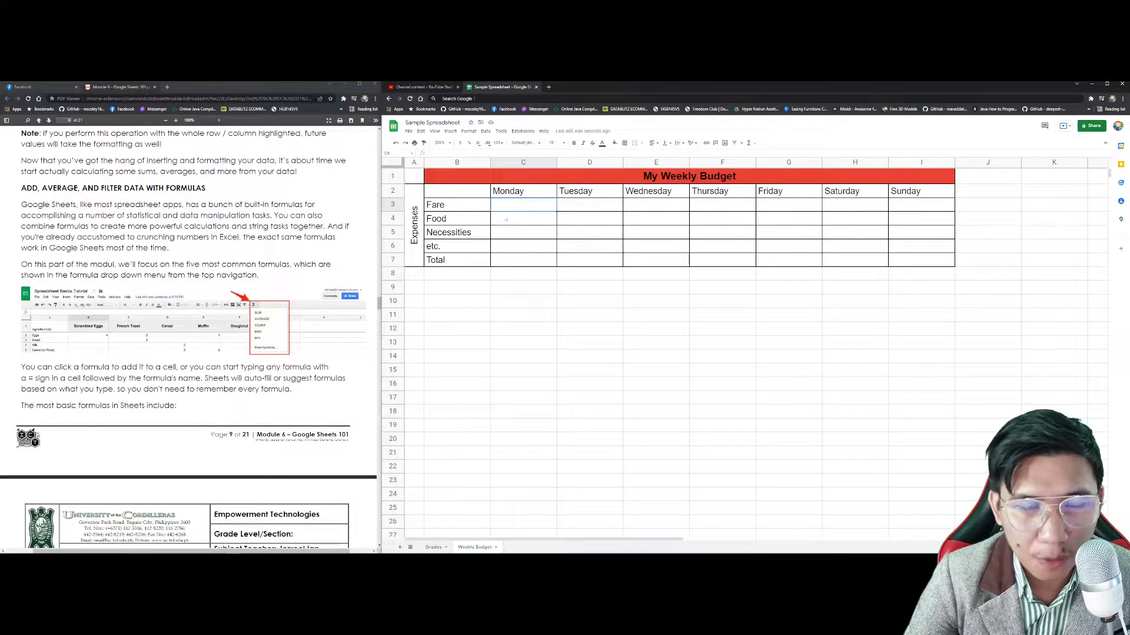
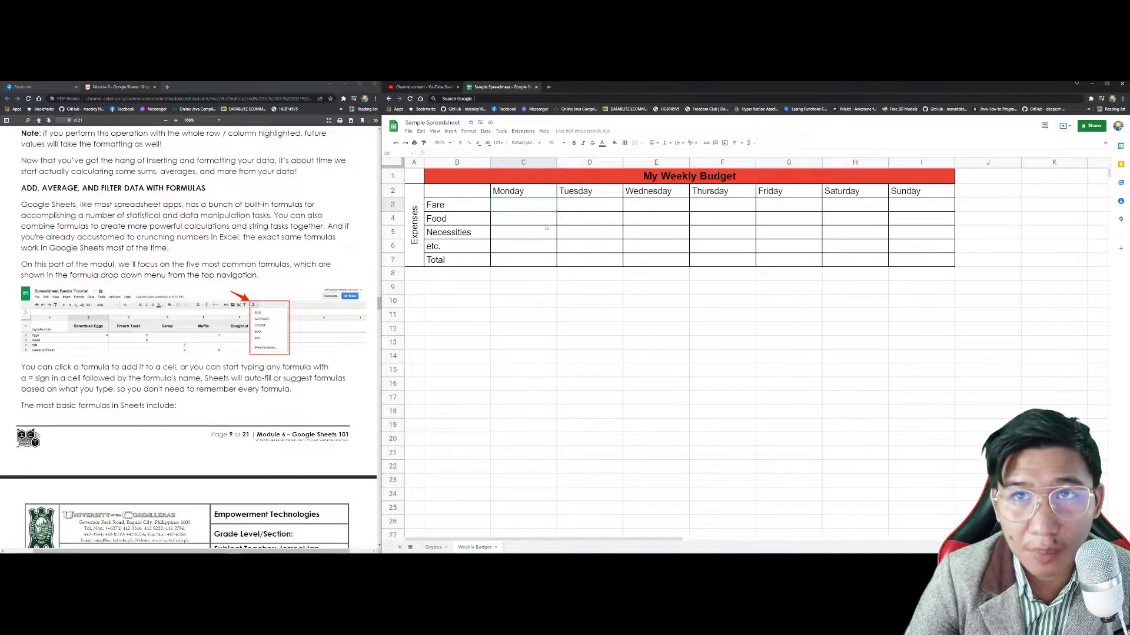
Step: Format the expense table C3:I7 as peso (₱) currency
{"action": "left_click", "coordinate": [922, 260], "text": "shift"}
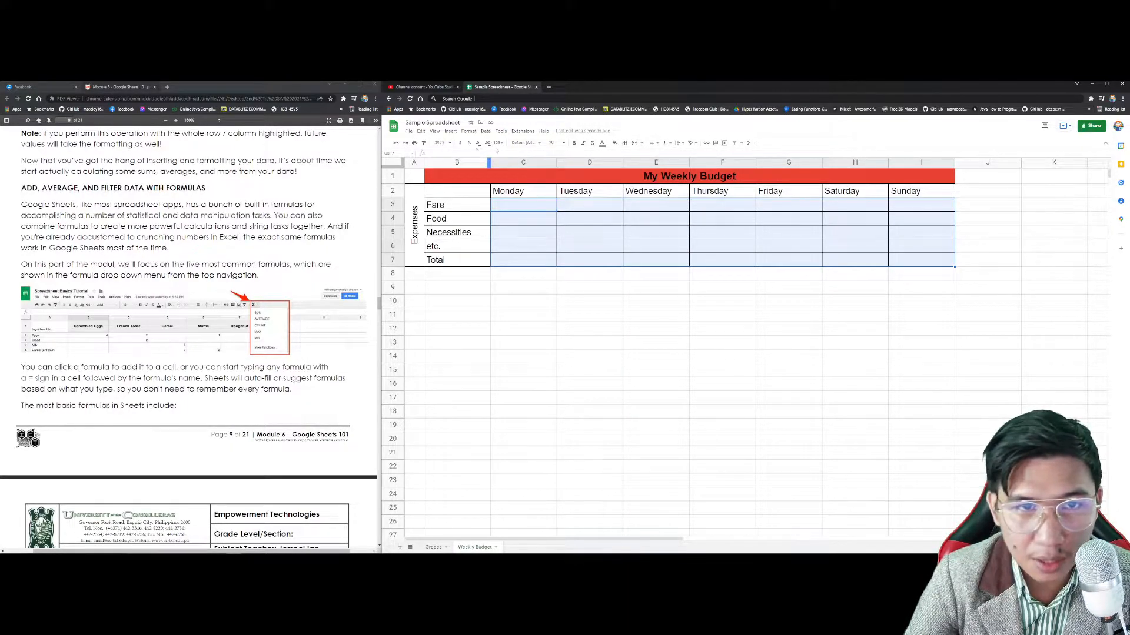
{"action": "left_click", "coordinate": [498, 143]}
{"action": "left_click", "coordinate": [533, 316]}
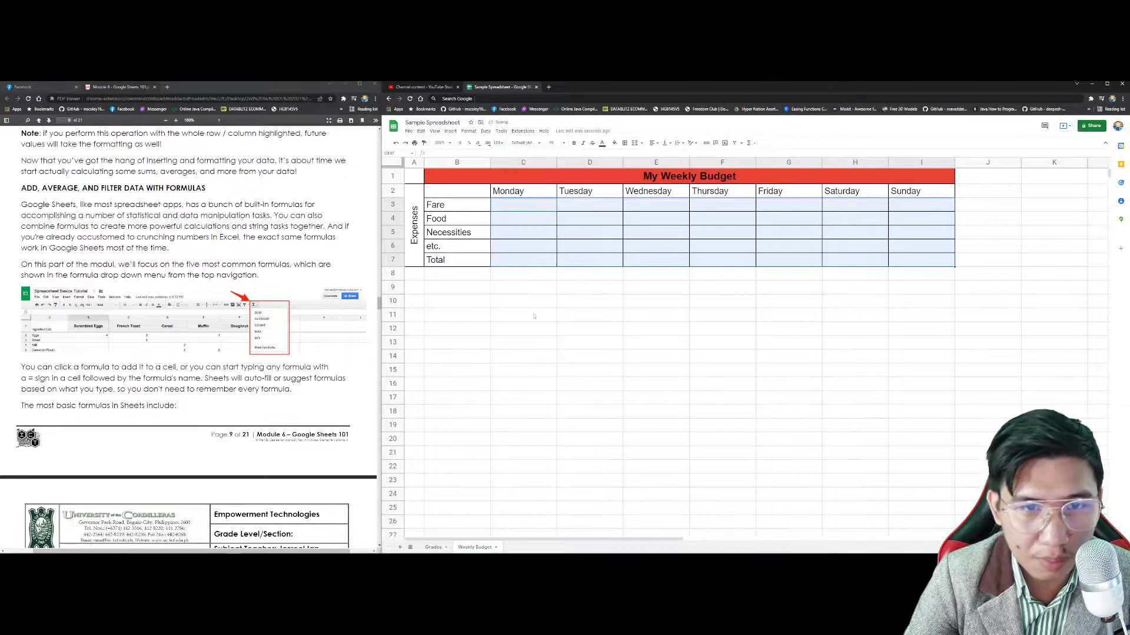
Step: Enter Monday's amounts: Fare 50, Food 50, Necessities 30, etc. 20 in C3:C6
{"action": "left_click", "coordinate": [505, 208]}
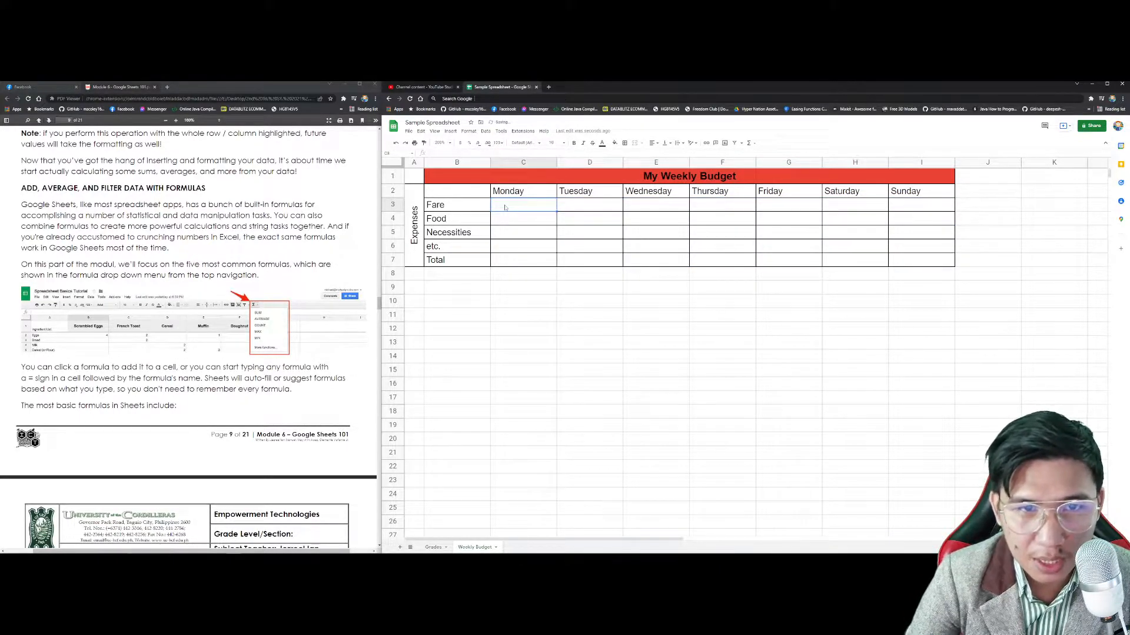
{"action": "type", "text": "50"}
{"action": "key", "text": "Return"}
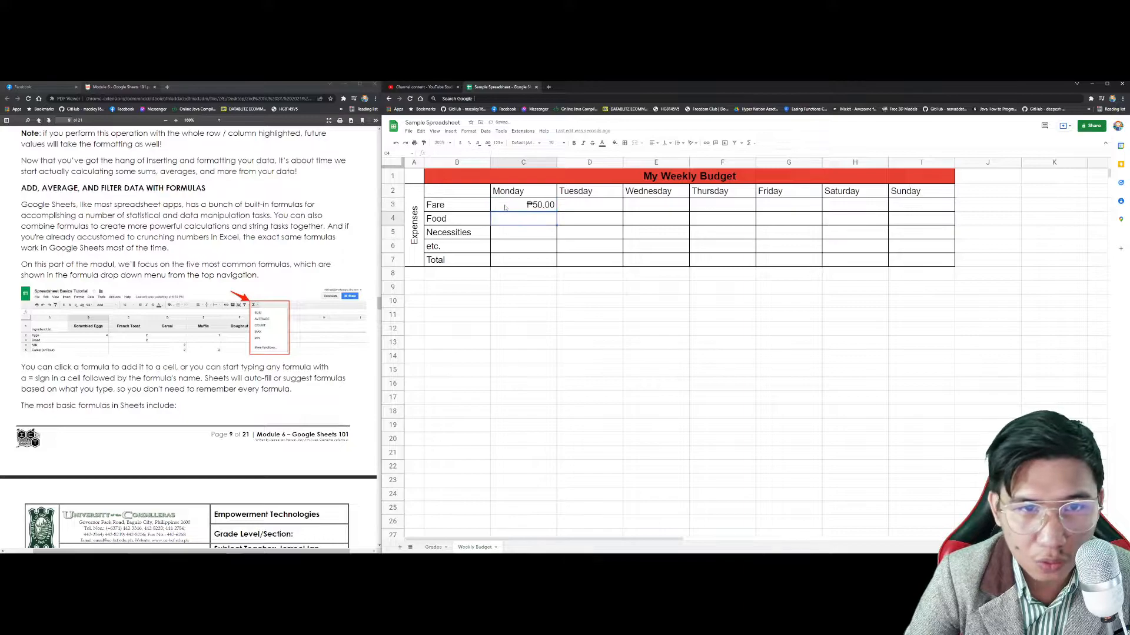
{"action": "type", "text": "50"}
{"action": "key", "text": "Return"}
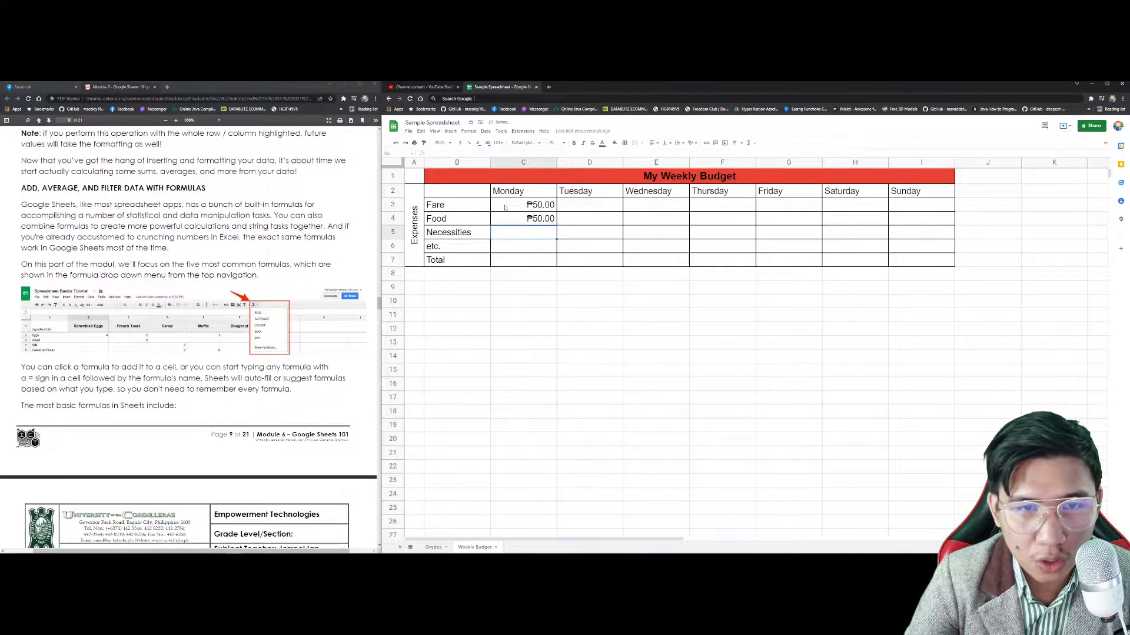
{"action": "type", "text": "30"}
{"action": "key", "text": "Return"}
{"action": "type", "text": "20"}
{"action": "key", "text": "Return"}
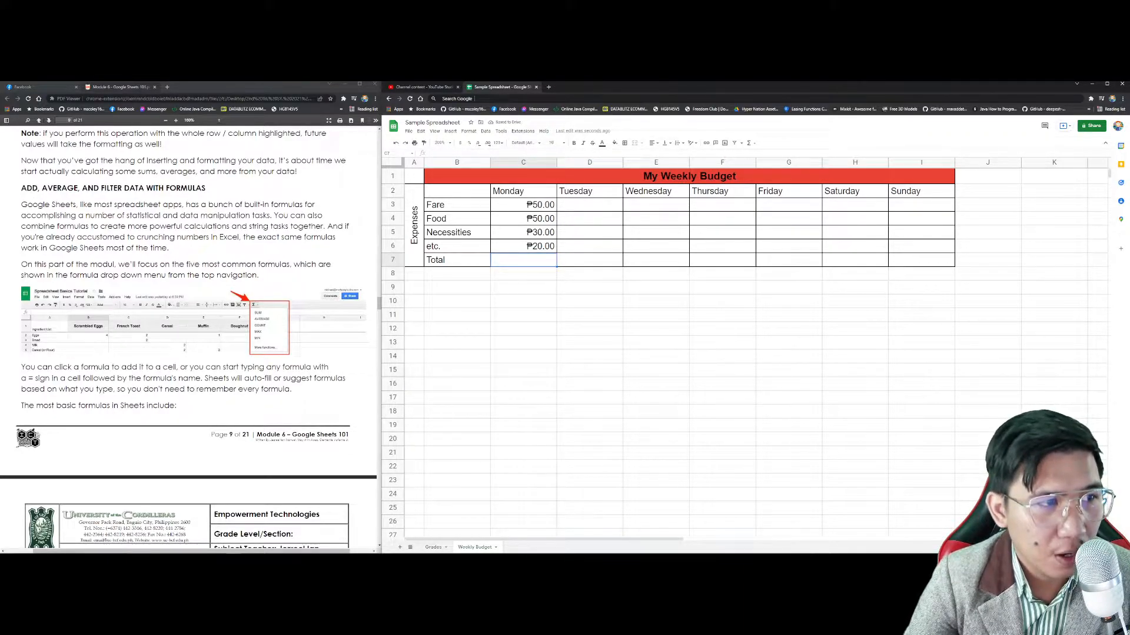
{"action": "left_click_drag", "start_coordinate": [22, 188], "coordinate": [38, 188]}
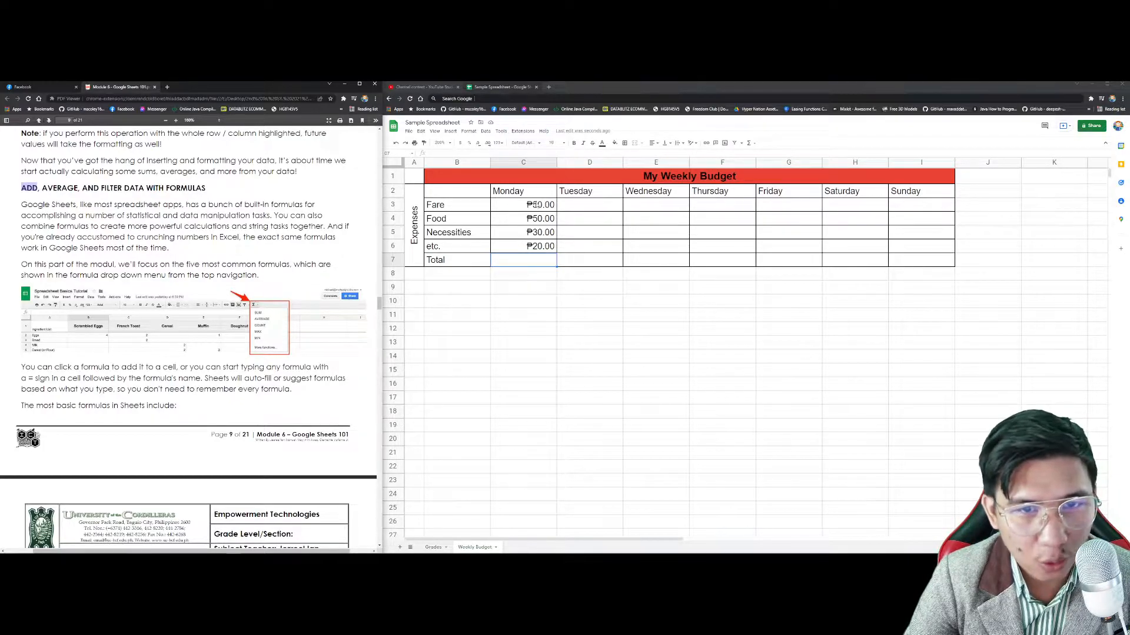
Step: Put =SUM(C3:C6) in C7 so Monday's Total reads ₱150.00
{"action": "left_click", "coordinate": [537, 205]}
{"action": "key", "text": "Down"}
{"action": "key", "text": "Down"}
{"action": "key", "text": "Down"}
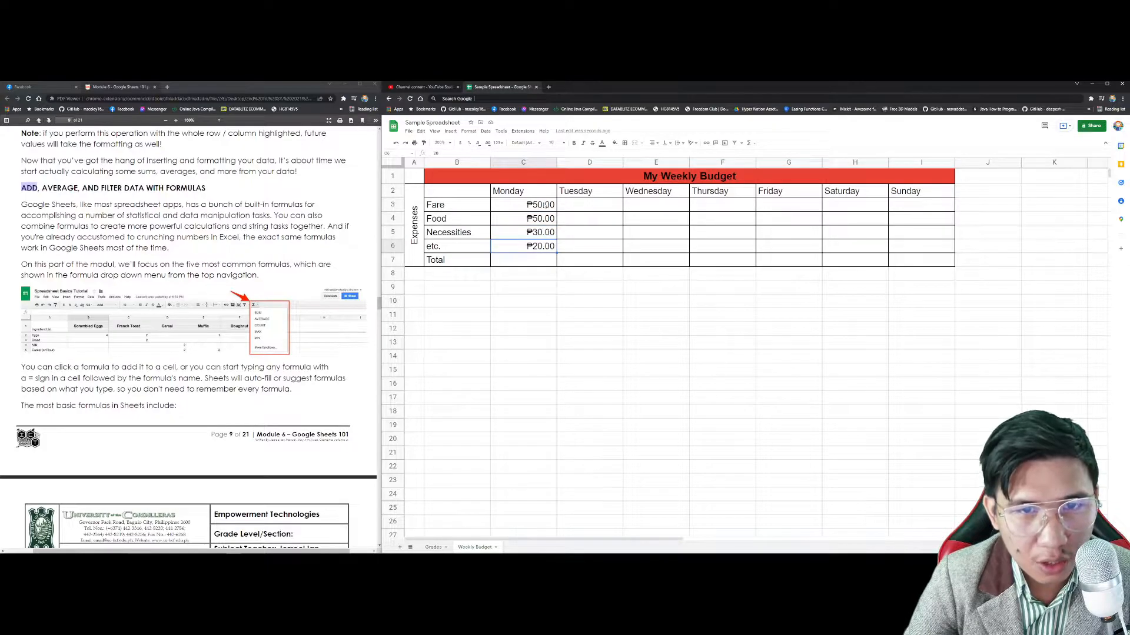
{"action": "left_click", "coordinate": [530, 263]}
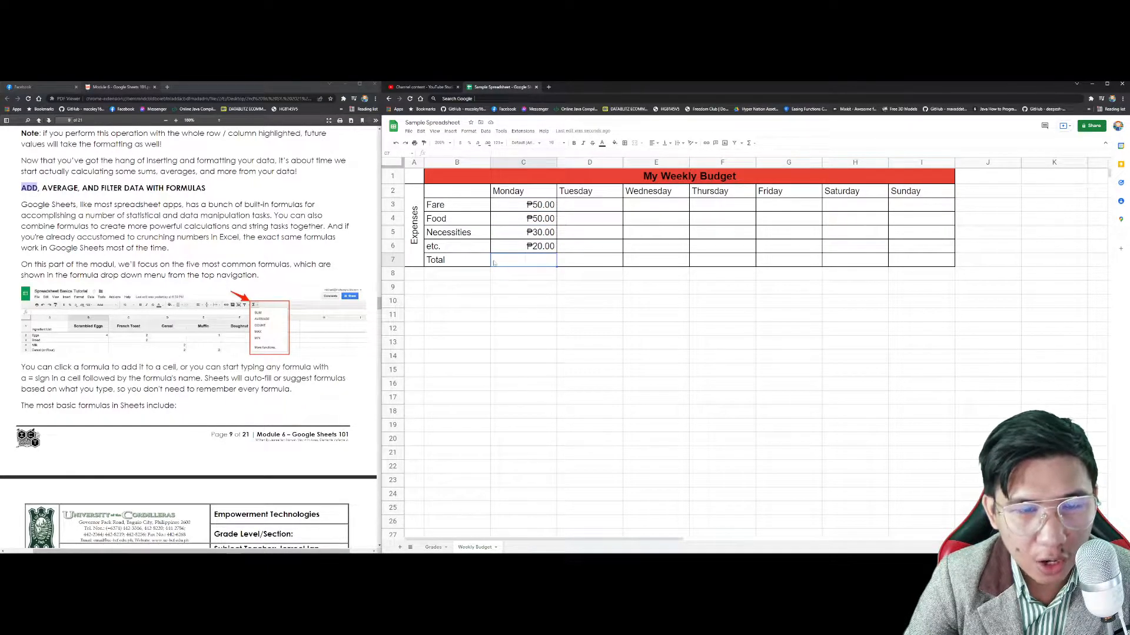
{"action": "left_click", "coordinate": [450, 131]}
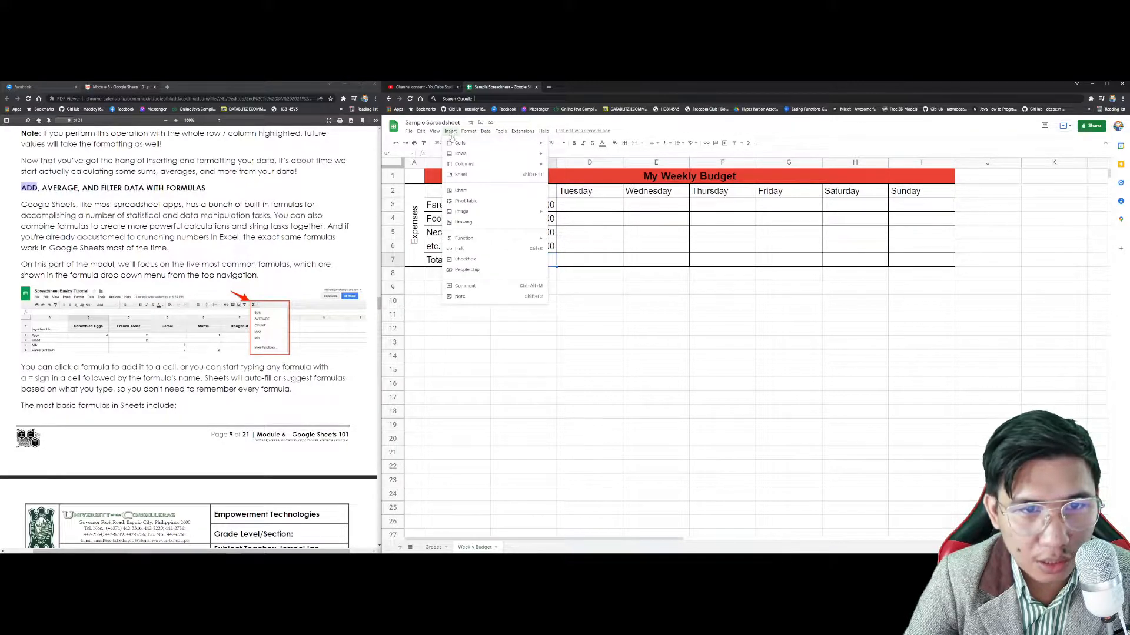
{"action": "mouse_move", "coordinate": [478, 240]}
{"action": "left_click", "coordinate": [557, 241]}
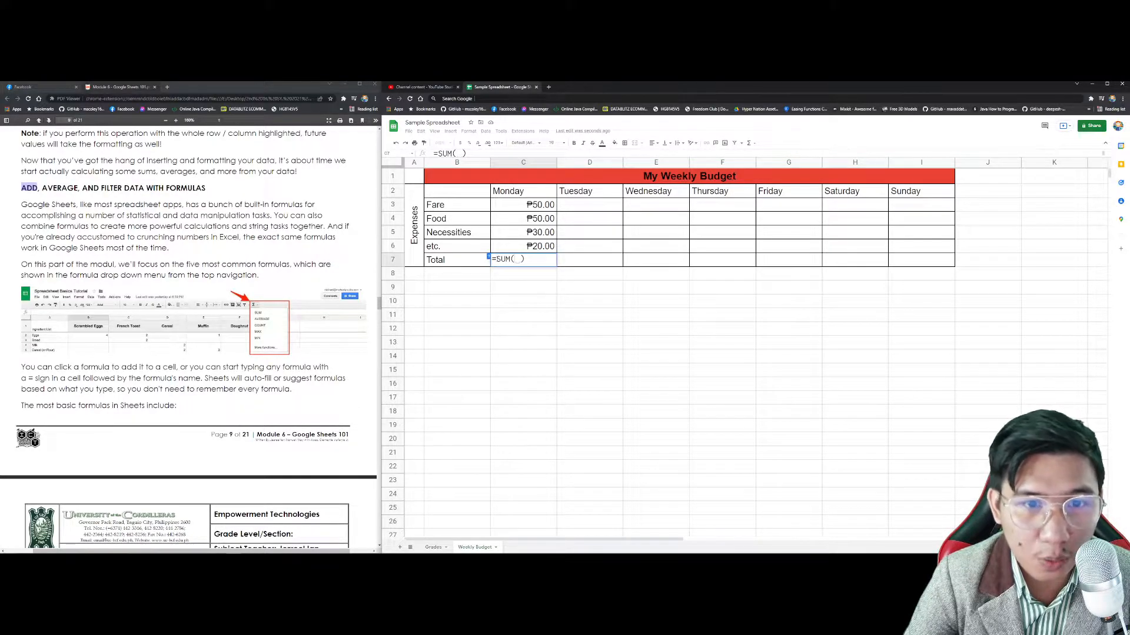
{"action": "double_click", "coordinate": [500, 258]}
{"action": "left_click", "coordinate": [516, 259]}
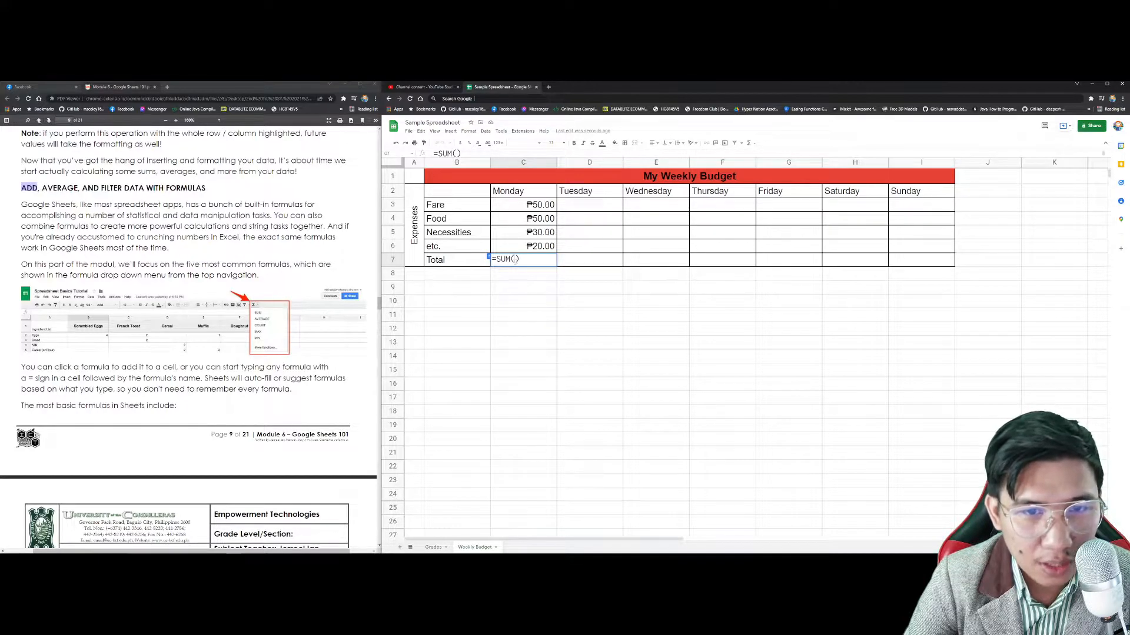
{"action": "left_click", "coordinate": [526, 204]}
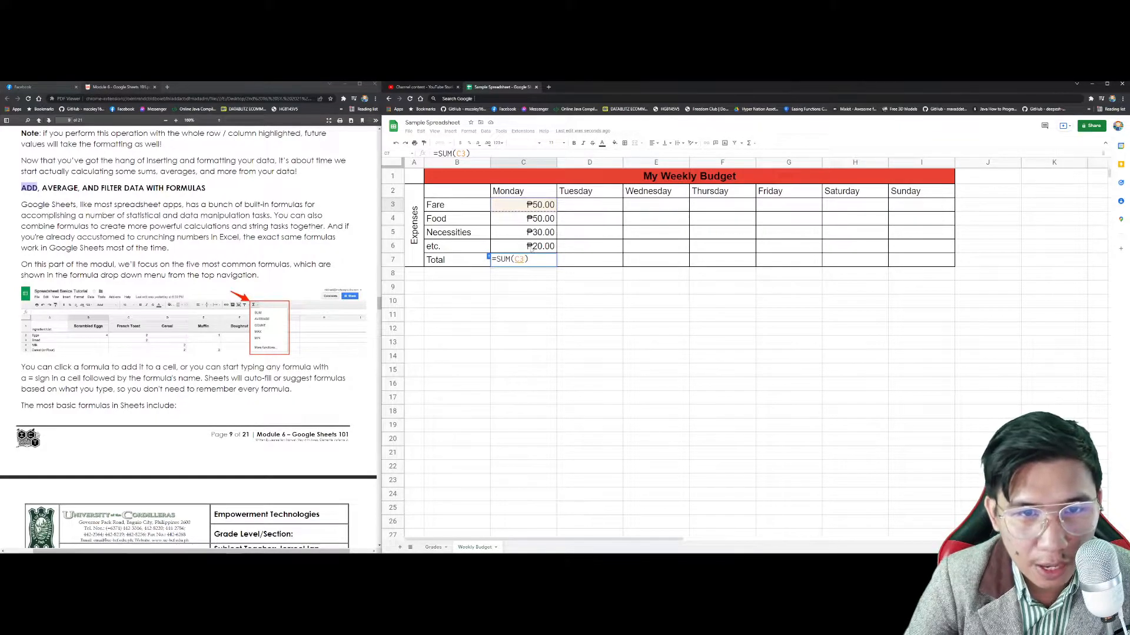
{"action": "left_click", "coordinate": [531, 247], "text": "shift"}
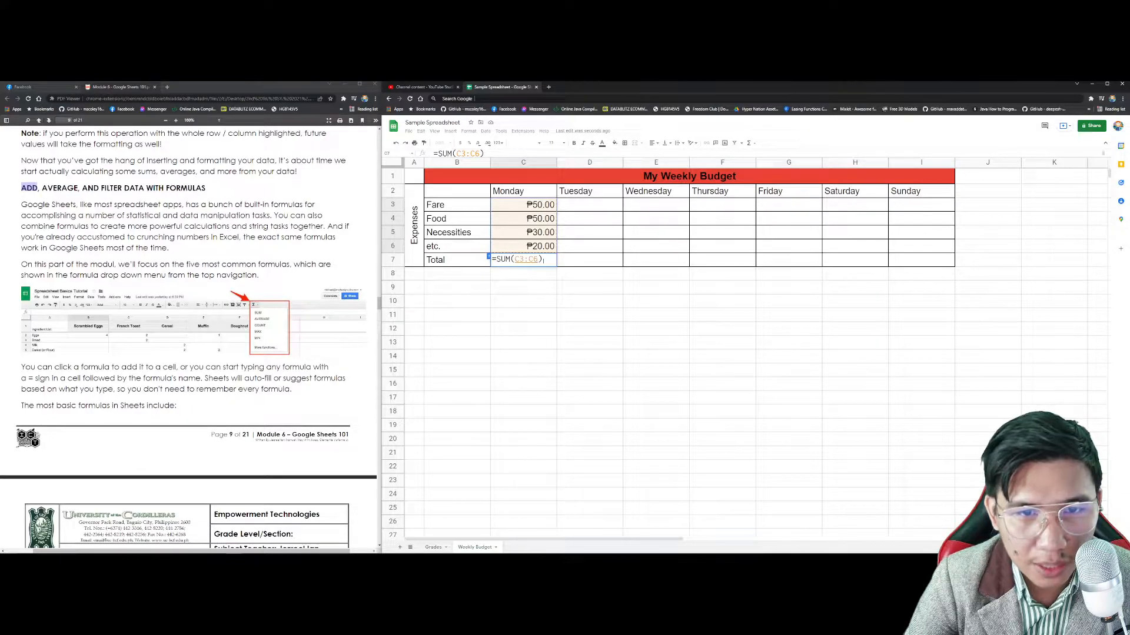
{"action": "key", "text": "Return"}
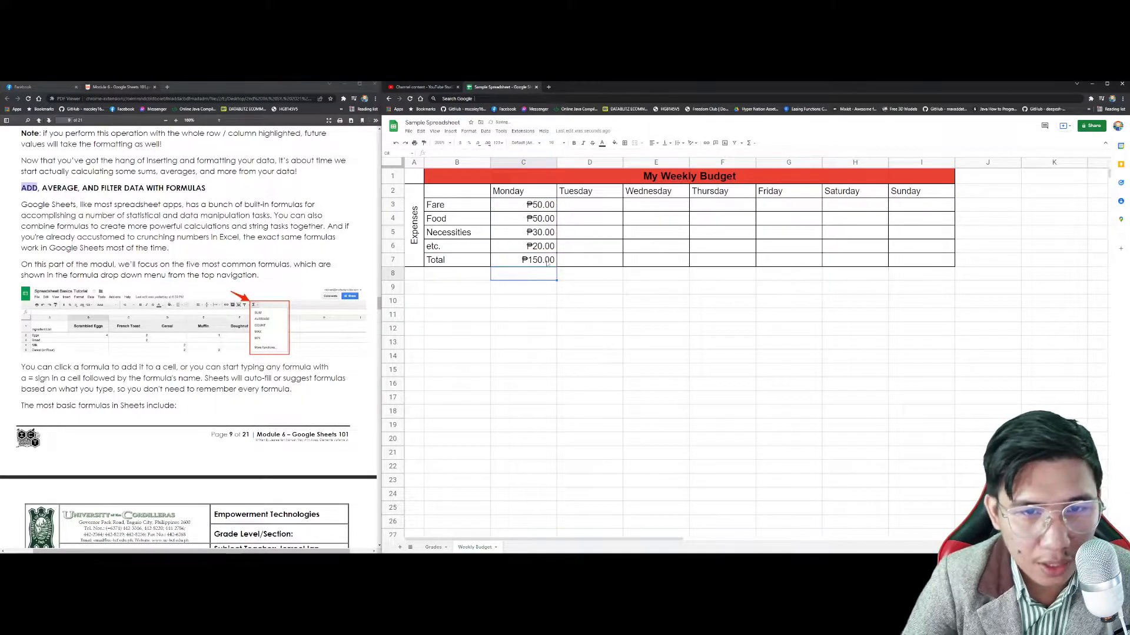
{"action": "left_click", "coordinate": [547, 262]}
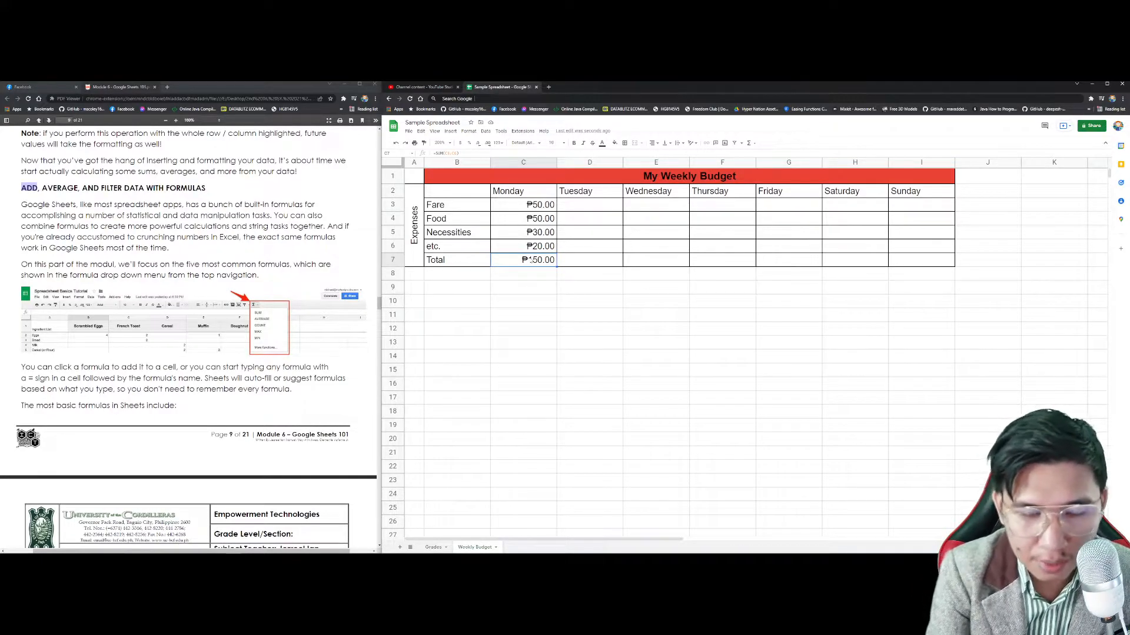
Step: Replace the C7 formula with =C3+C4+C5+C6, keeping the ₱150.00 result
{"action": "double_click", "coordinate": [529, 260]}
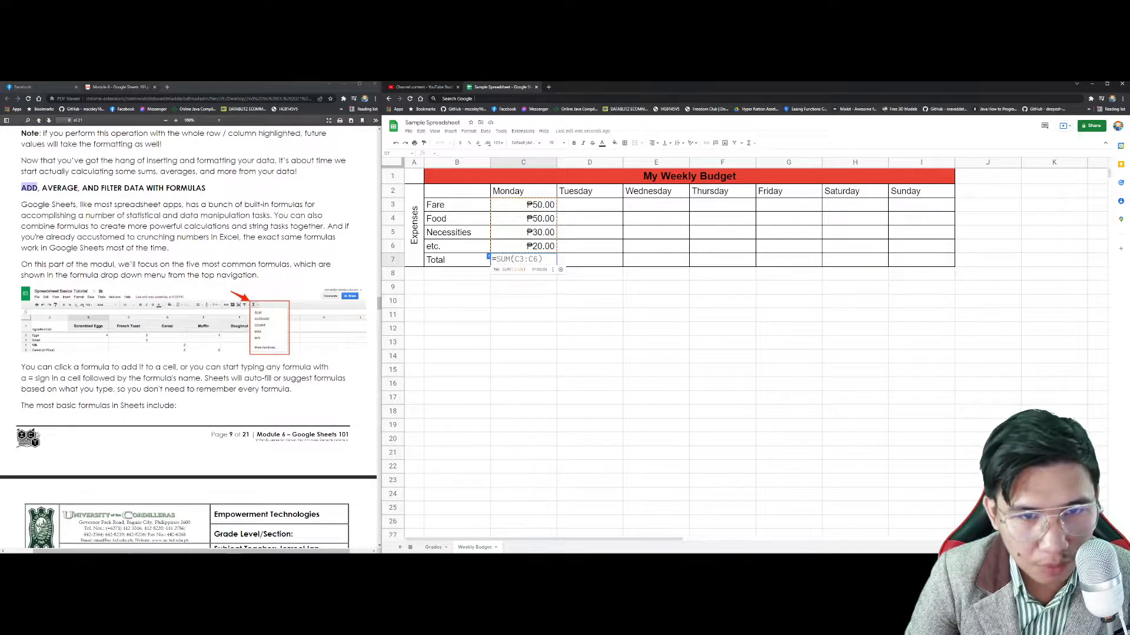
{"action": "key", "text": "BackSpace"}
{"action": "type", "text": "="}
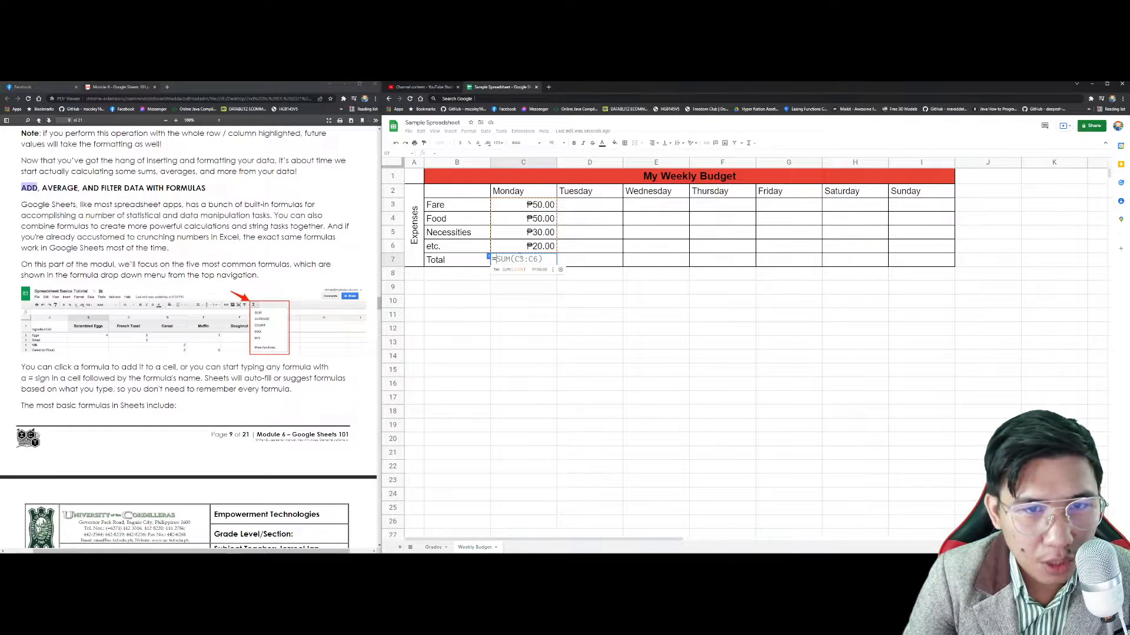
{"action": "left_click", "coordinate": [537, 207]}
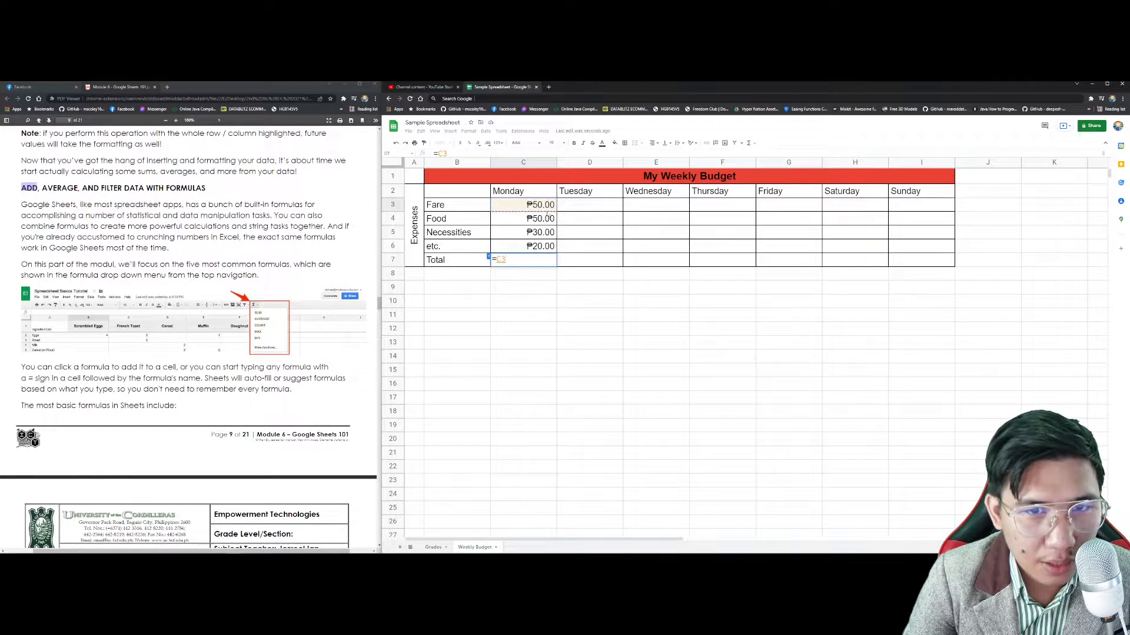
{"action": "type", "text": "+"}
{"action": "left_click", "coordinate": [533, 219]}
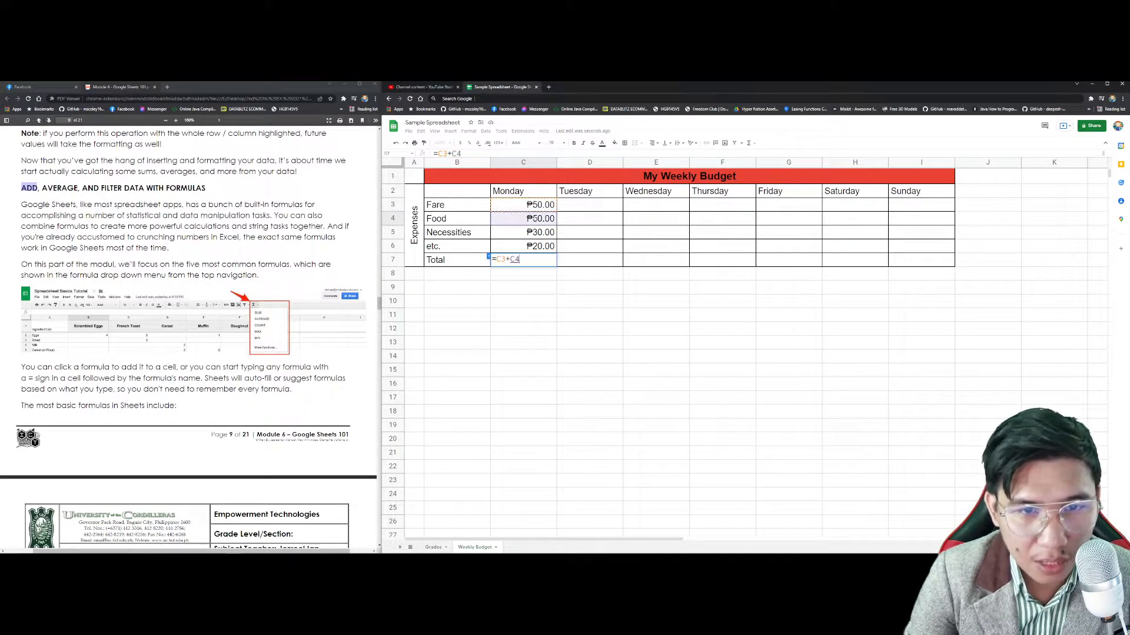
{"action": "type", "text": "+"}
{"action": "left_click", "coordinate": [543, 232]}
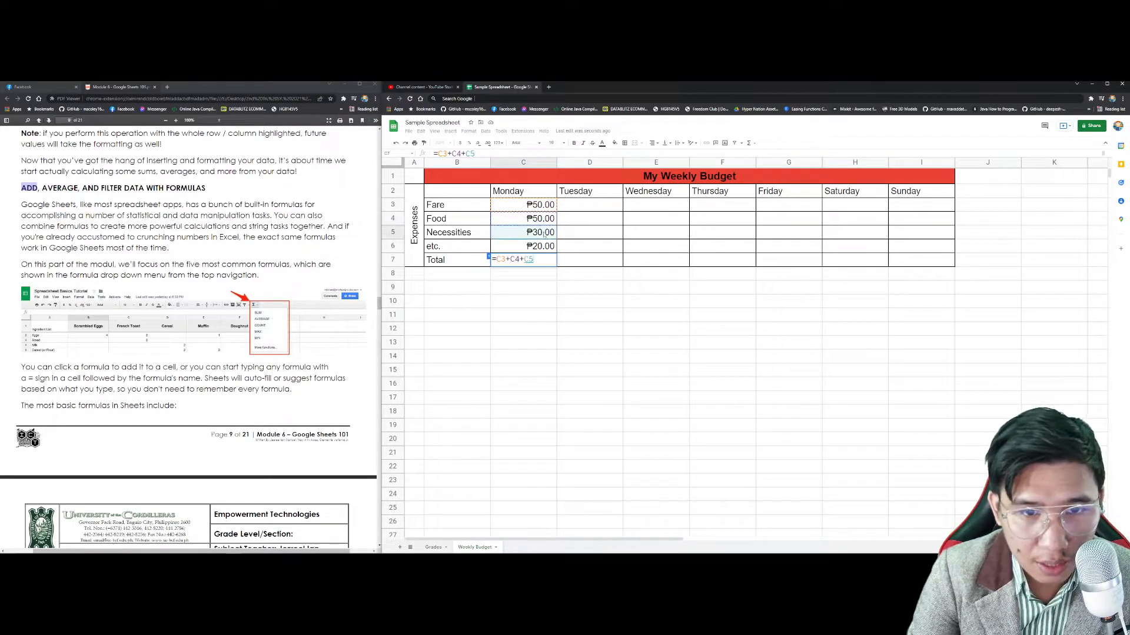
{"action": "type", "text": "+"}
{"action": "left_click", "coordinate": [546, 246]}
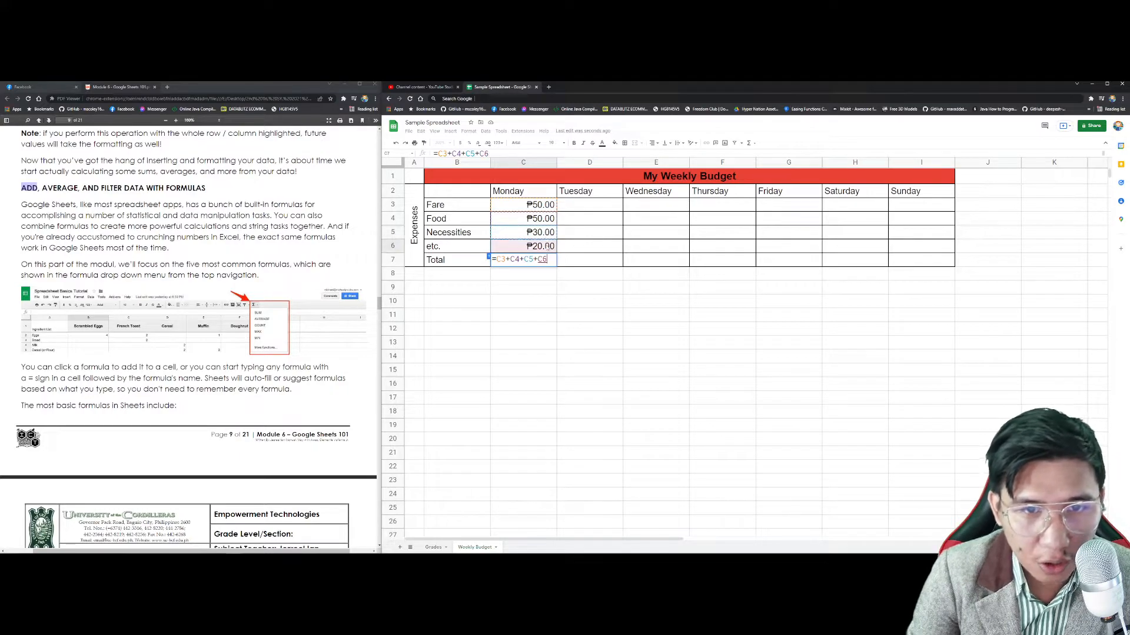
{"action": "type", "text": "+"}
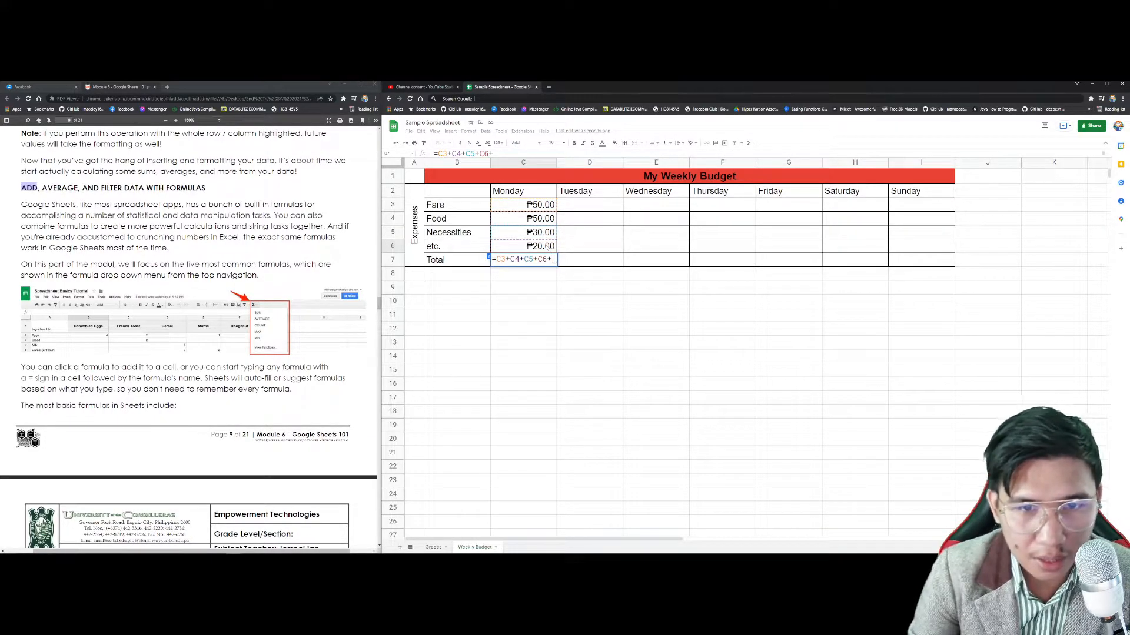
{"action": "key", "text": "BackSpace"}
{"action": "key", "text": "Return"}
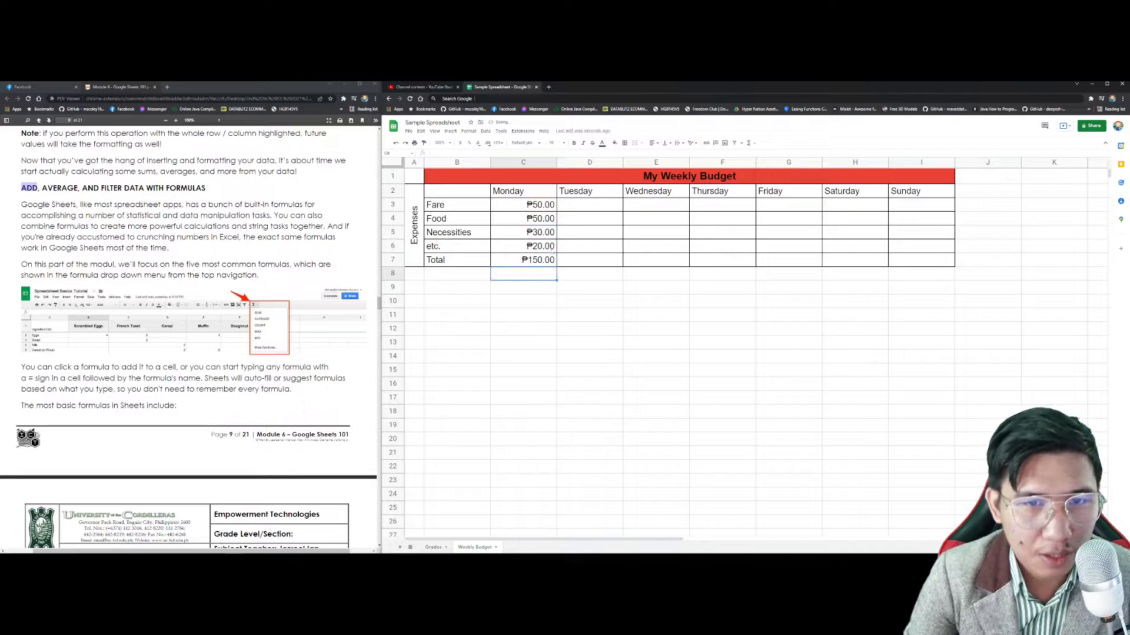
{"action": "left_click", "coordinate": [551, 261]}
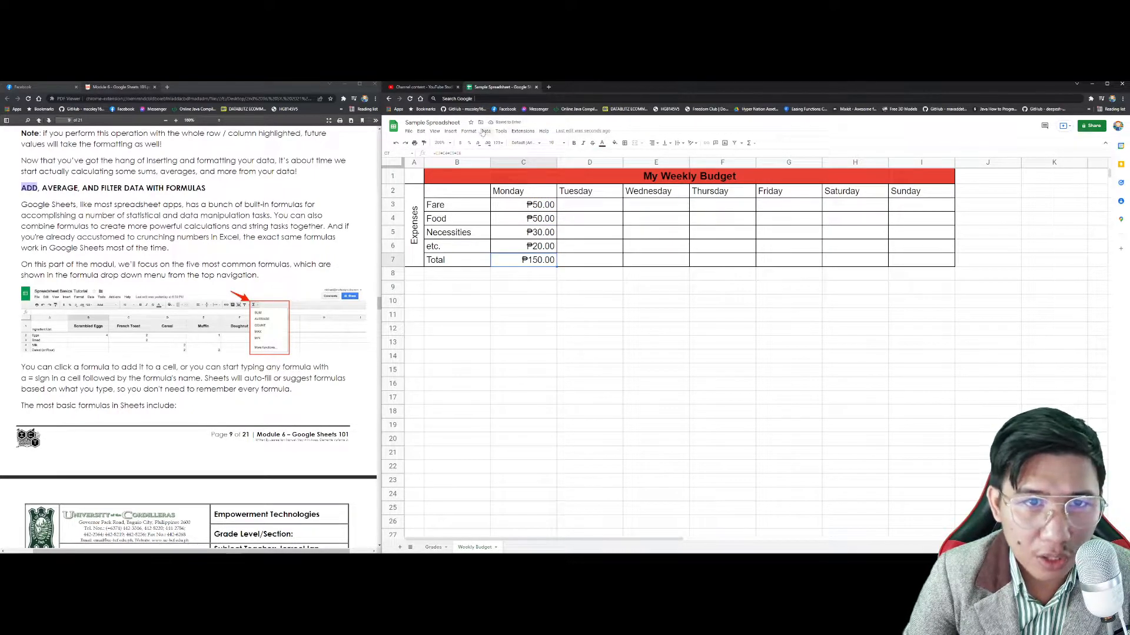
Step: Re-enter =SUM(C3:C6) in Monday's Total using the SUM function
{"action": "left_click", "coordinate": [451, 131]}
{"action": "mouse_move", "coordinate": [465, 238]}
{"action": "left_click", "coordinate": [574, 244]}
{"action": "left_click_drag", "start_coordinate": [523, 205], "coordinate": [523, 246]}
{"action": "key", "text": "Return"}
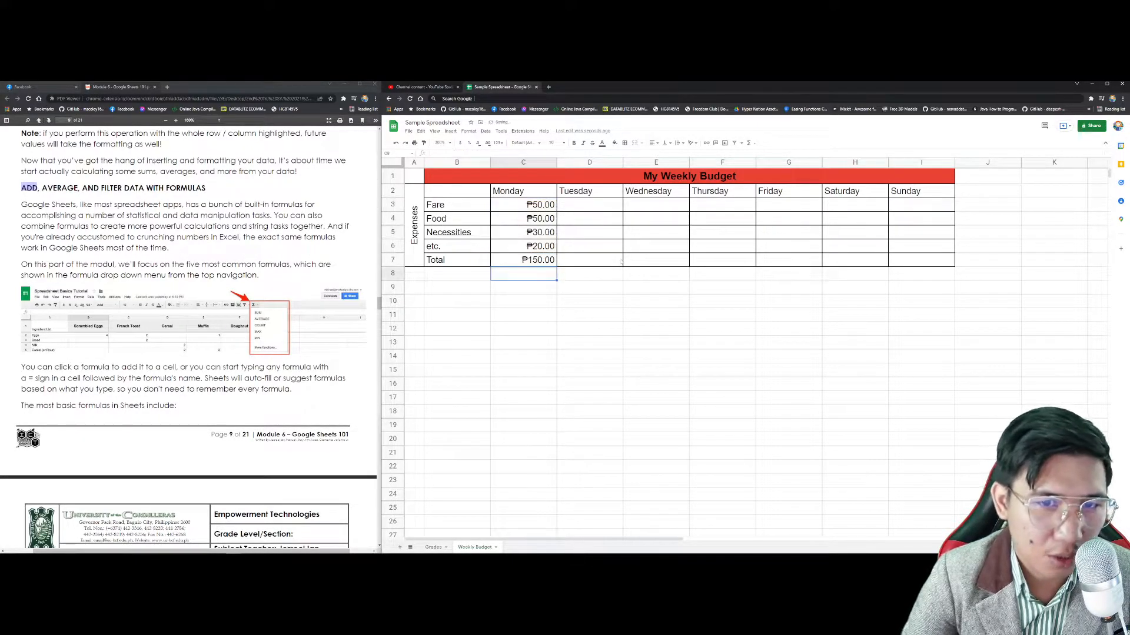
Step: Set Tuesday's amounts to 60, 30, 30, 30 and total them with =SUM(D3:D6), giving ₱170.00
{"action": "left_click_drag", "start_coordinate": [527, 204], "coordinate": [924, 246]}
{"action": "left_click", "coordinate": [612, 204]}
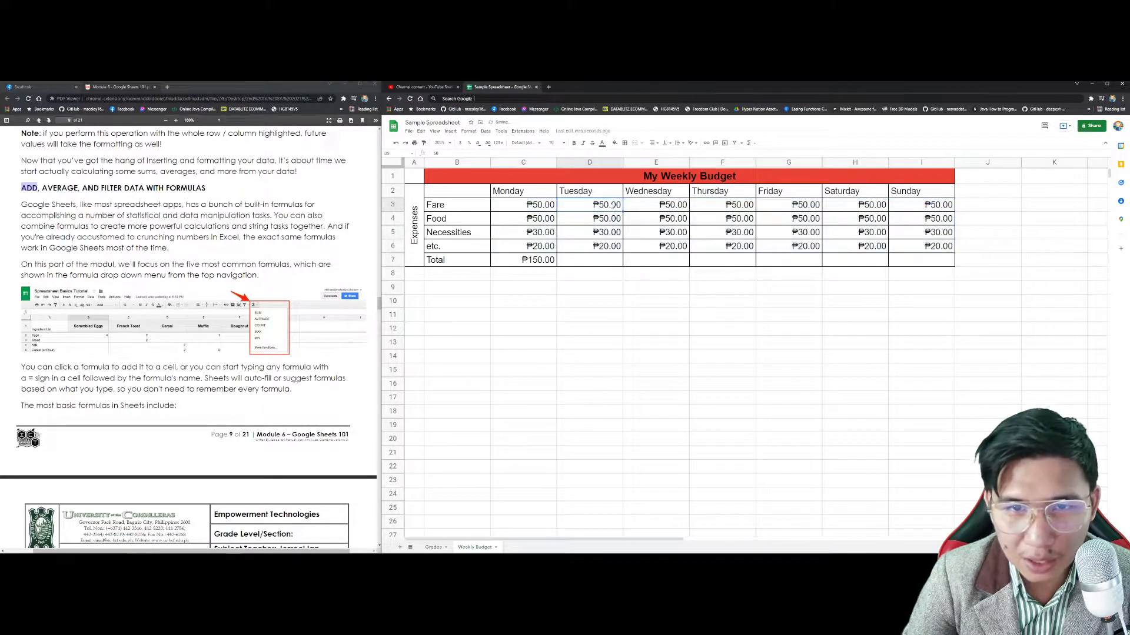
{"action": "type", "text": "60"}
{"action": "key", "text": "Return"}
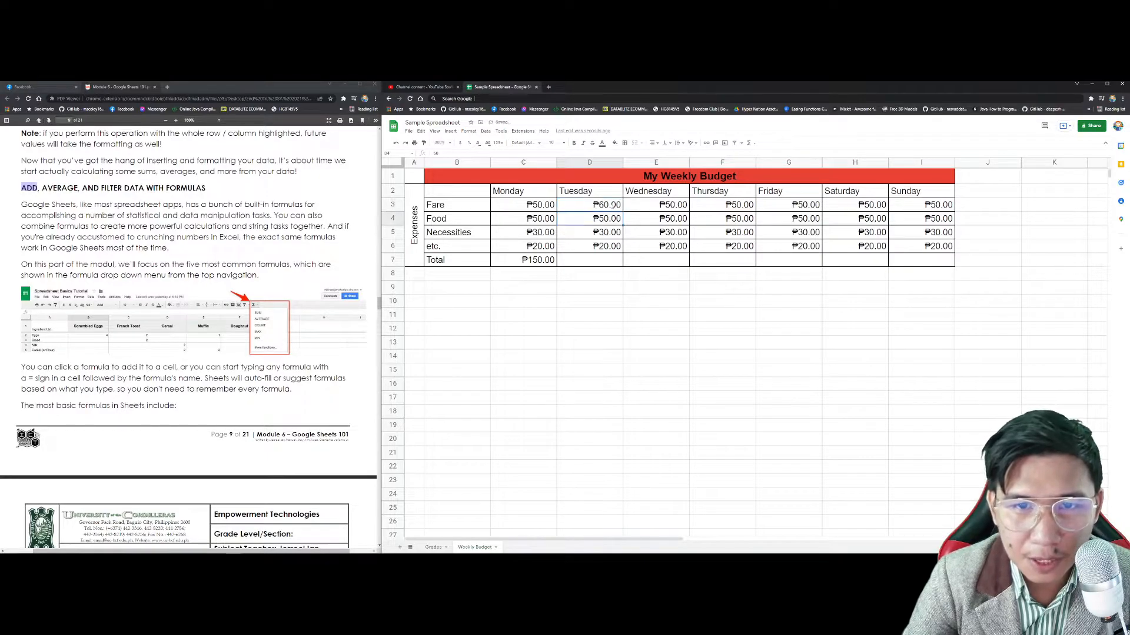
{"action": "type", "text": "30"}
{"action": "key", "text": "Return"}
{"action": "type", "text": "30"}
{"action": "key", "text": "Return"}
{"action": "type", "text": "30"}
{"action": "key", "text": "Return"}
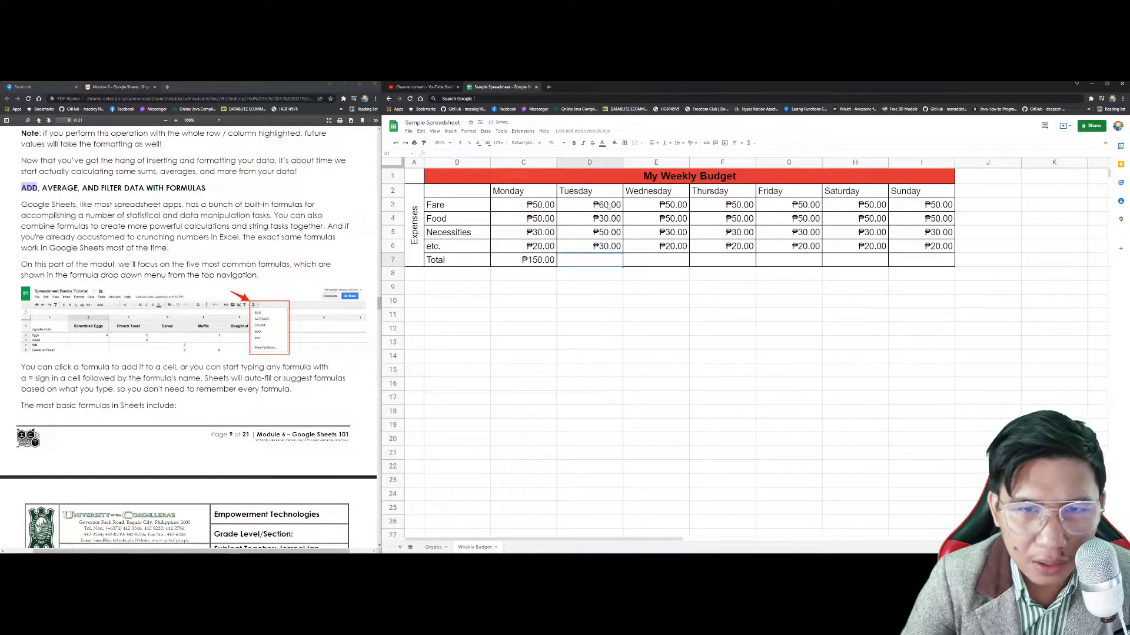
{"action": "type", "text": "=SUM("}
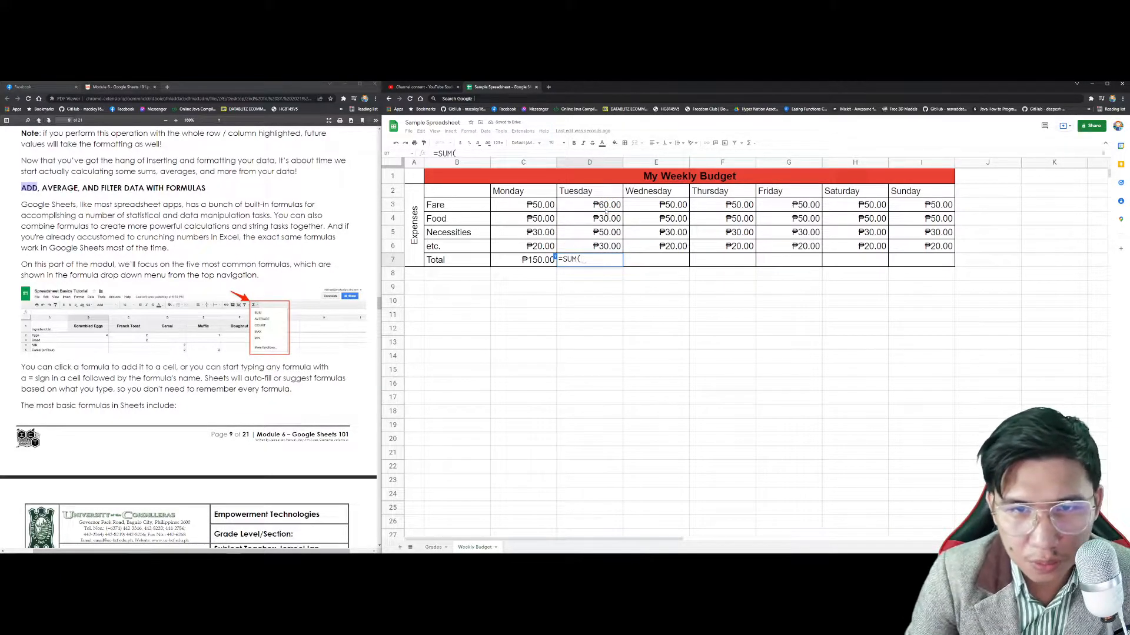
{"action": "left_click_drag", "start_coordinate": [606, 210], "coordinate": [609, 245]}
{"action": "key", "text": "Return"}
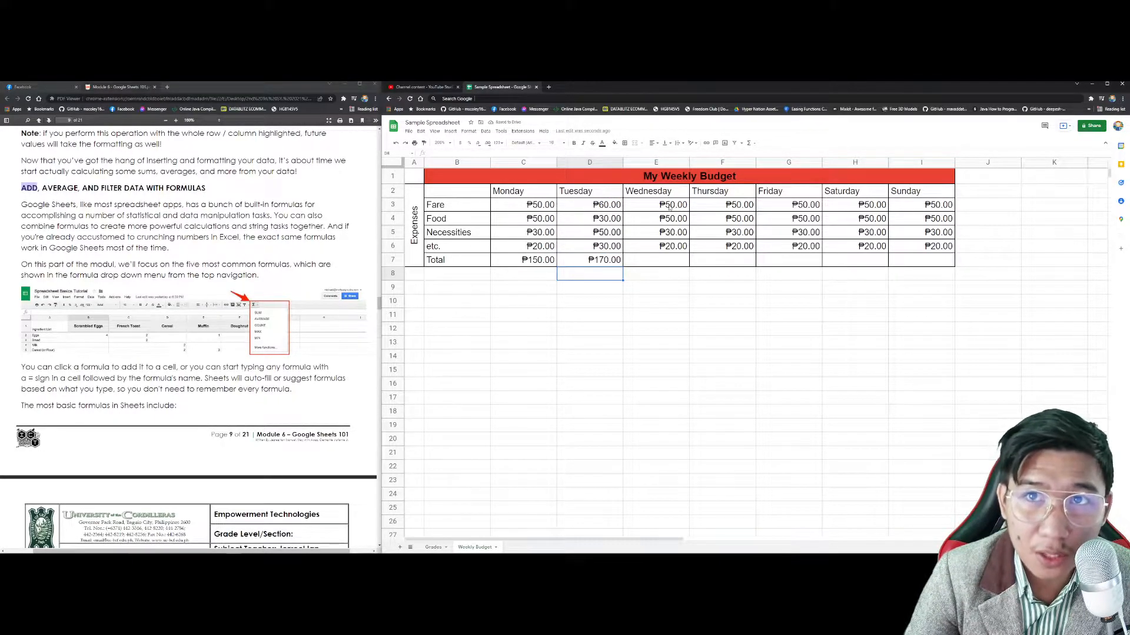
Step: Copy the Total formula across the Total row from Monday to Sunday
{"action": "left_click", "coordinate": [555, 260]}
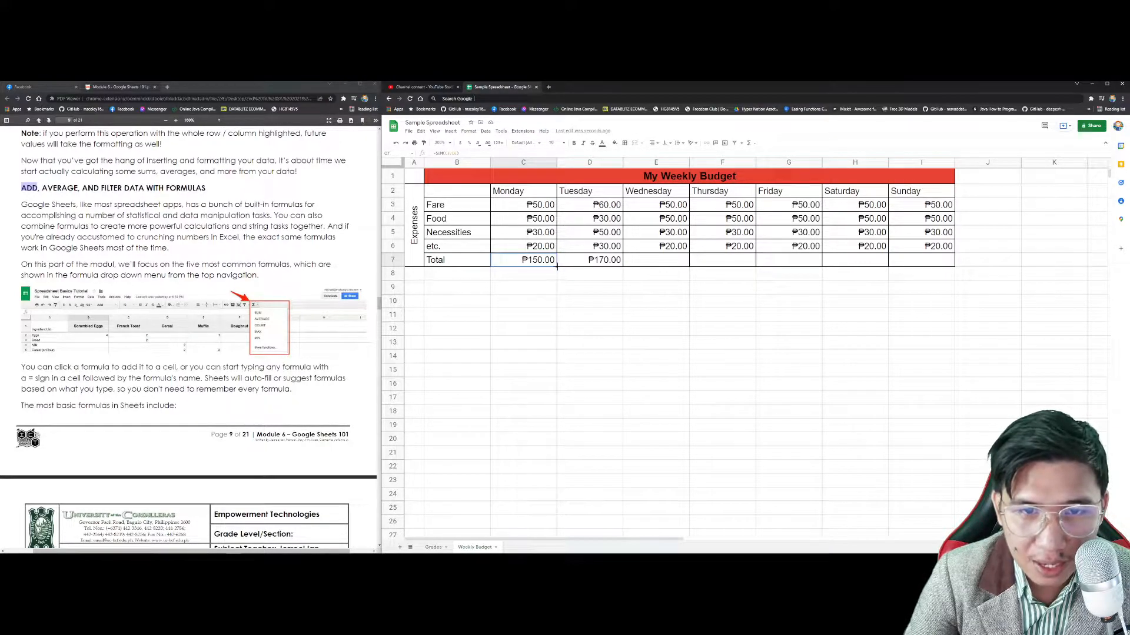
{"action": "left_click_drag", "start_coordinate": [560, 266], "coordinate": [937, 263]}
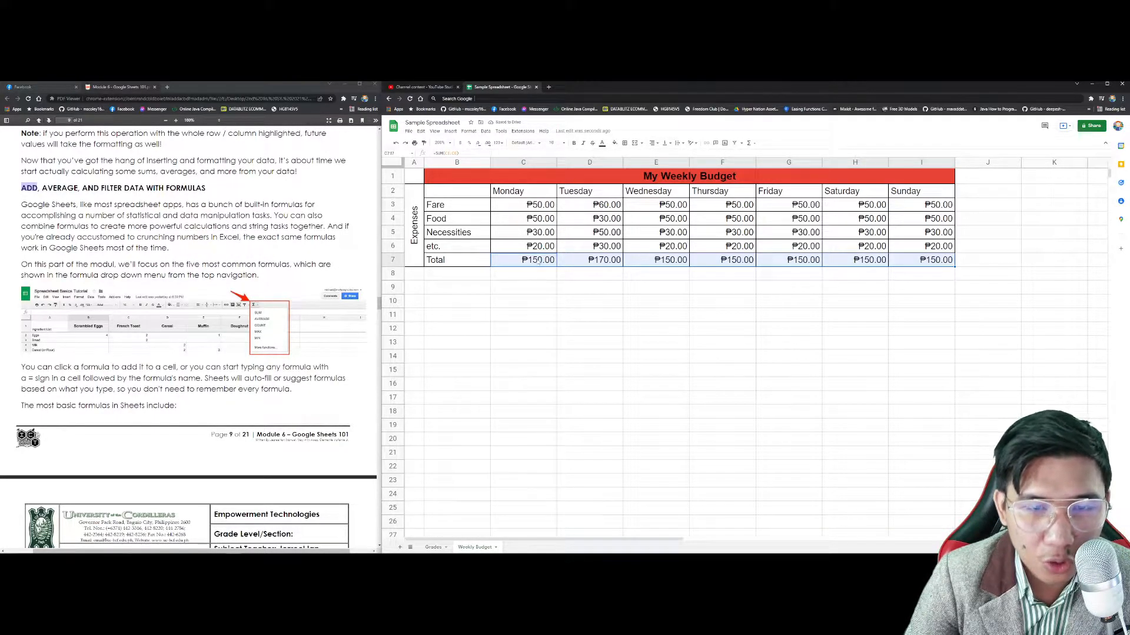
{"action": "left_click", "coordinate": [539, 263]}
{"action": "left_click", "coordinate": [583, 260]}
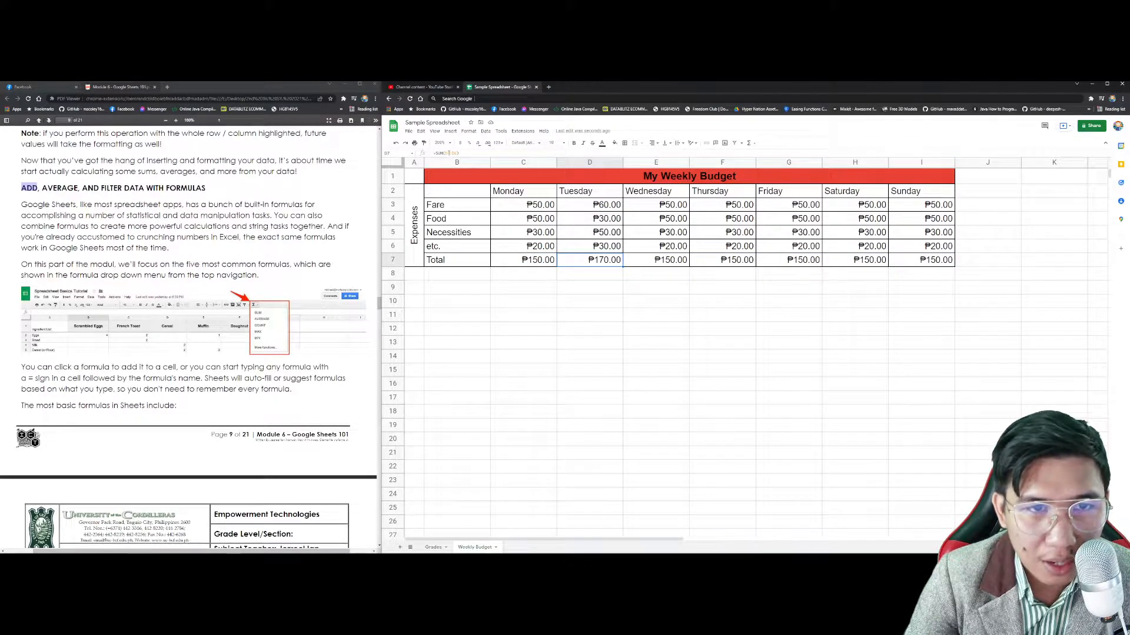
Step: Review the Monday and Tuesday Total formulas without changing them
{"action": "left_click", "coordinate": [539, 265]}
{"action": "double_click", "coordinate": [540, 265]}
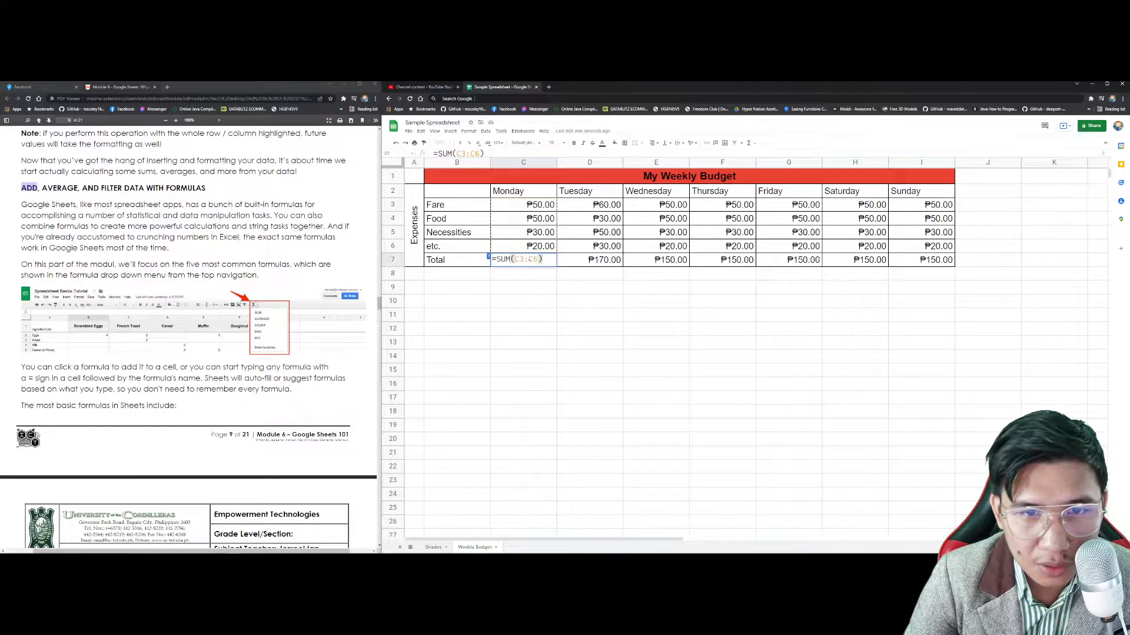
{"action": "left_click", "coordinate": [597, 265]}
{"action": "double_click", "coordinate": [597, 265]}
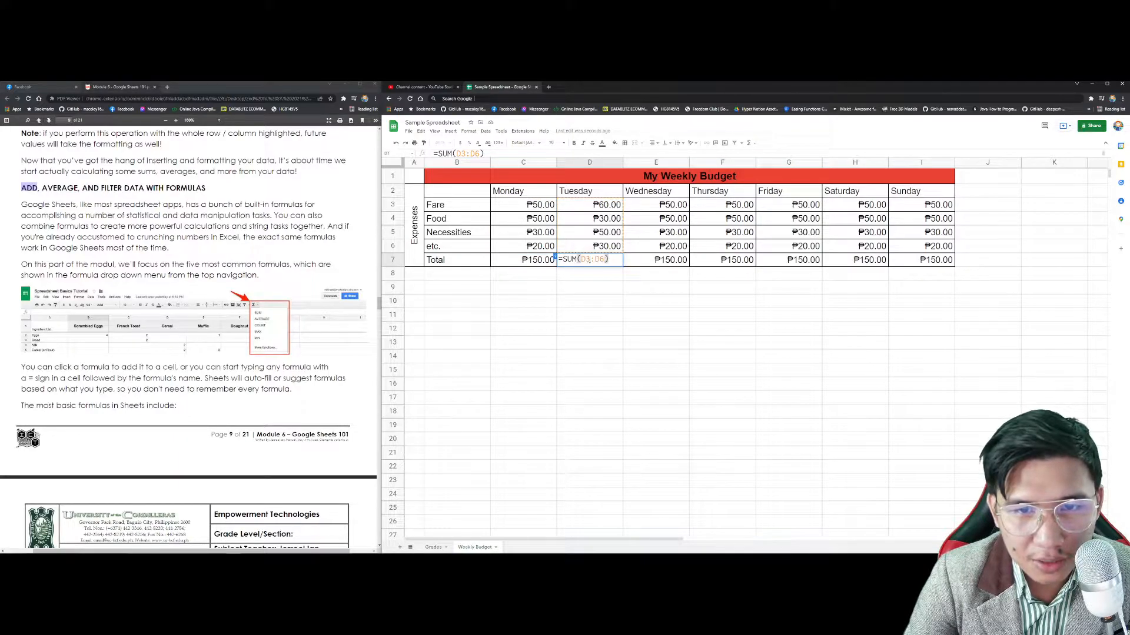
{"action": "left_click", "coordinate": [538, 260]}
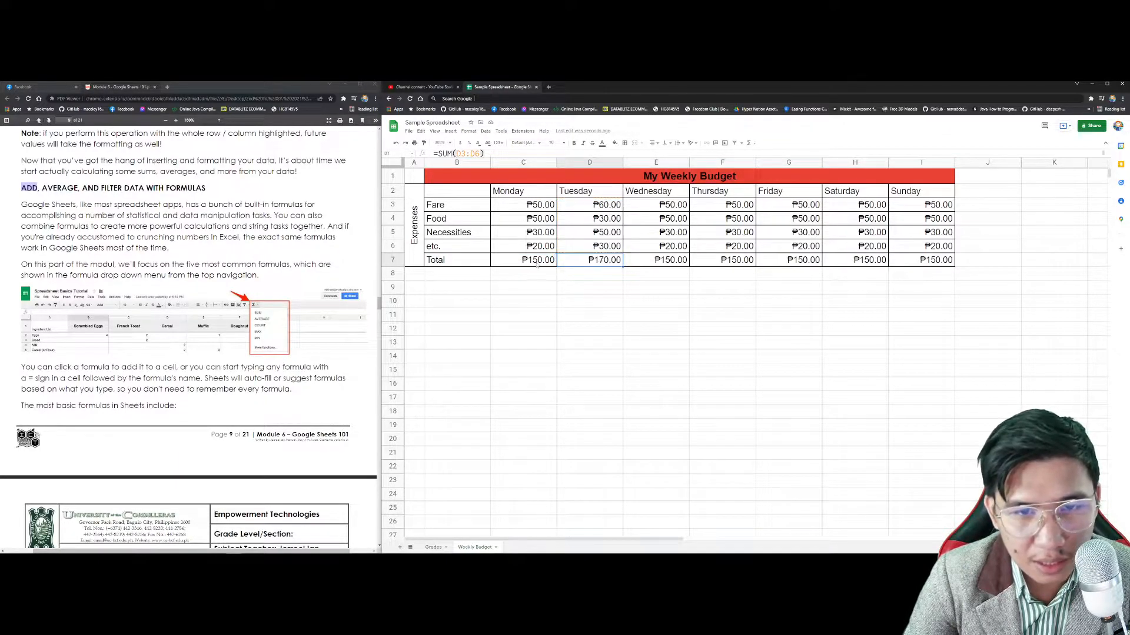
{"action": "left_click_drag", "start_coordinate": [474, 154], "coordinate": [430, 153]}
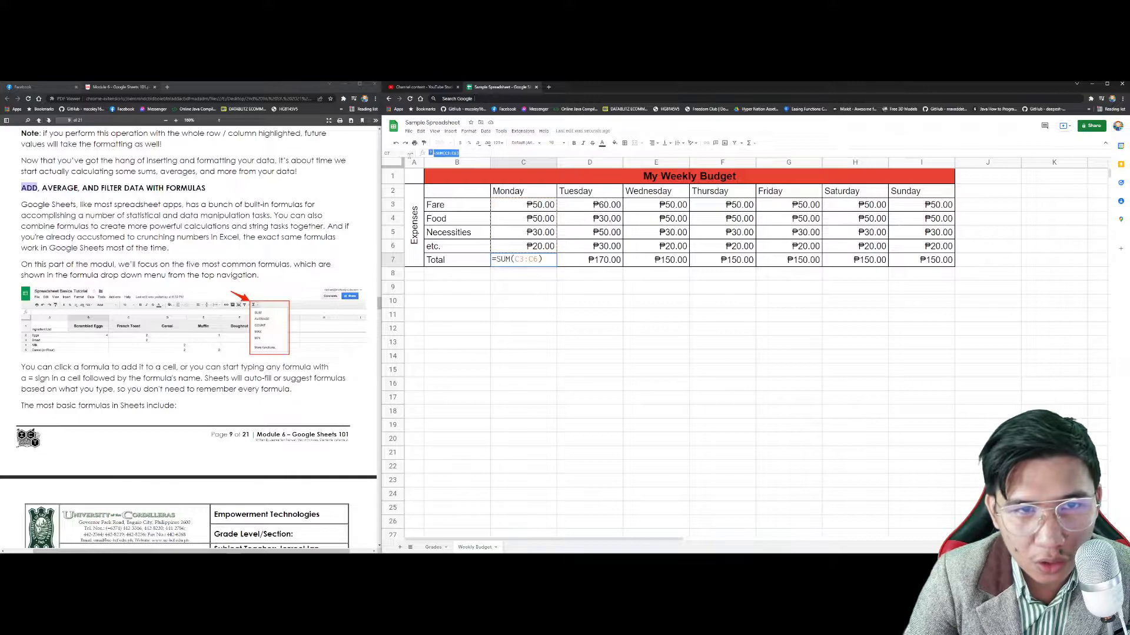
{"action": "key", "text": "Return"}
Step: Change Wednesday's Food, Necessities, etc. to 80, 60, 30 and Thursday's Food to 30
{"action": "left_click", "coordinate": [682, 221]}
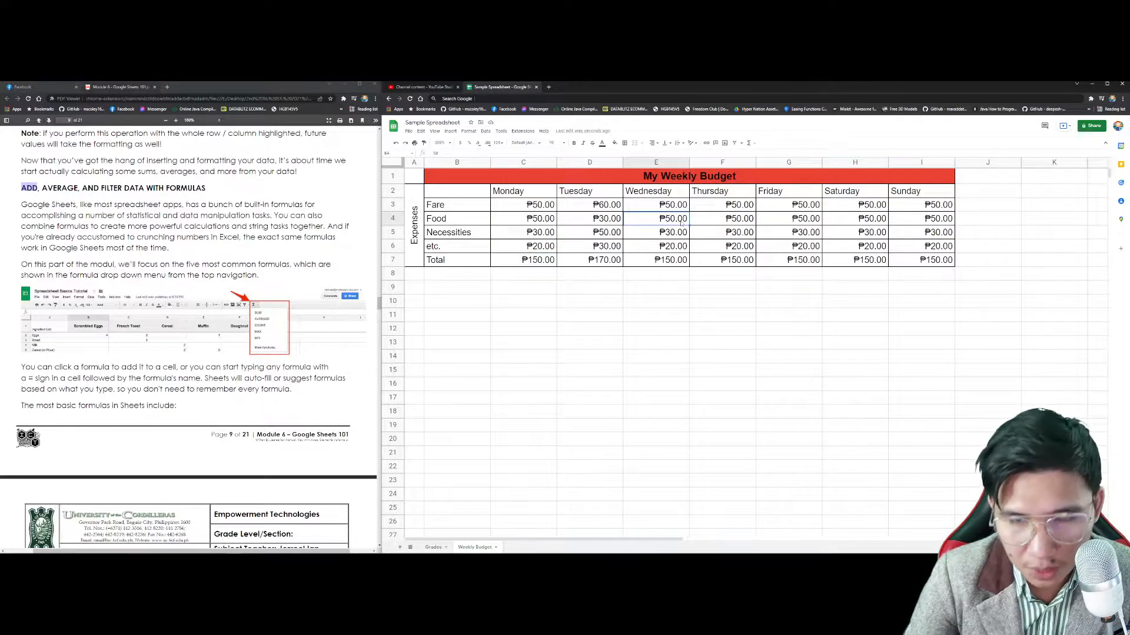
{"action": "type", "text": "80"}
{"action": "key", "text": "Return"}
{"action": "type", "text": "60"}
{"action": "key", "text": "Return"}
{"action": "type", "text": "30"}
{"action": "key", "text": "Return"}
{"action": "left_click", "coordinate": [735, 218]}
{"action": "type", "text": "30"}
{"action": "key", "text": "Return"}
Step: Revise Thursday's Fare; set Friday Fare 30, Saturday Fare 80/Necessities 20, Sunday Fare 35/Necessities 20
{"action": "key", "text": "Return"}
{"action": "left_click", "coordinate": [735, 205]}
{"action": "type", "text": "2"}
{"action": "key", "text": "Return"}
{"action": "left_click", "coordinate": [795, 207]}
{"action": "type", "text": "30"}
{"action": "key", "text": "Return"}
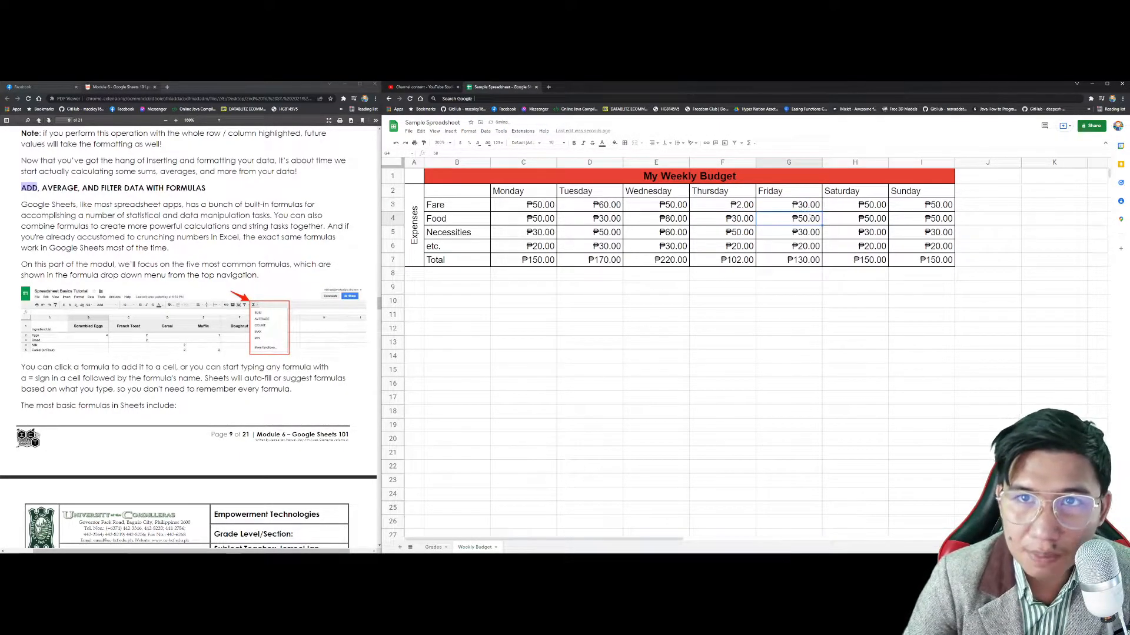
{"action": "left_click", "coordinate": [868, 205]}
{"action": "type", "text": "80"}
{"action": "left_click", "coordinate": [877, 234]}
{"action": "type", "text": "20"}
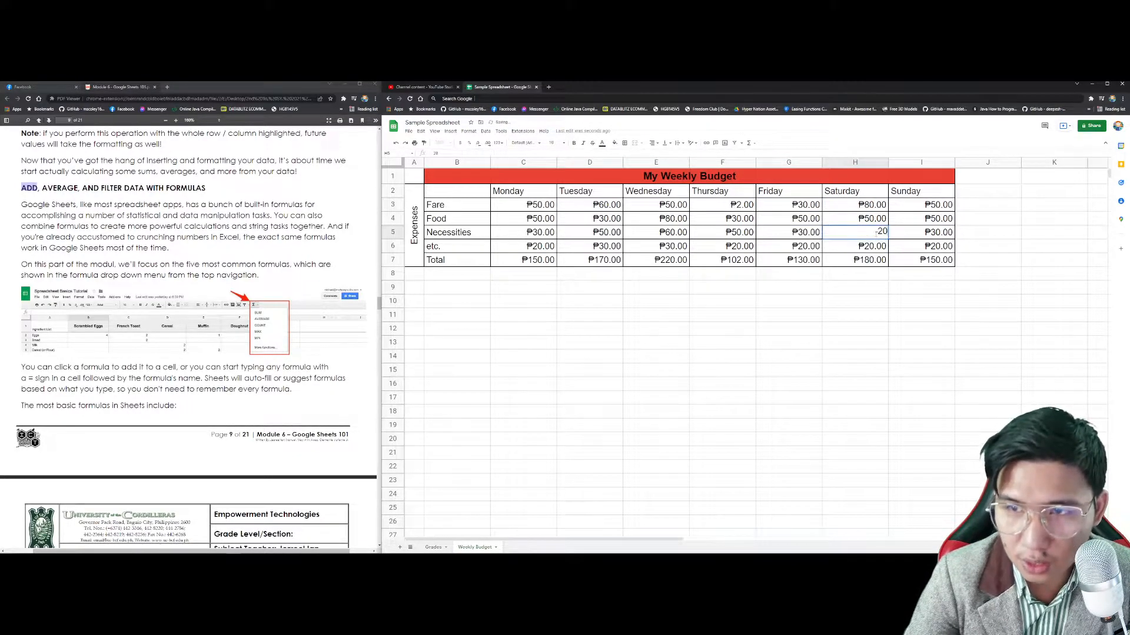
{"action": "left_click", "coordinate": [918, 205]}
{"action": "type", "text": "35"}
{"action": "key", "text": "Return"}
{"action": "left_click", "coordinate": [933, 233]}
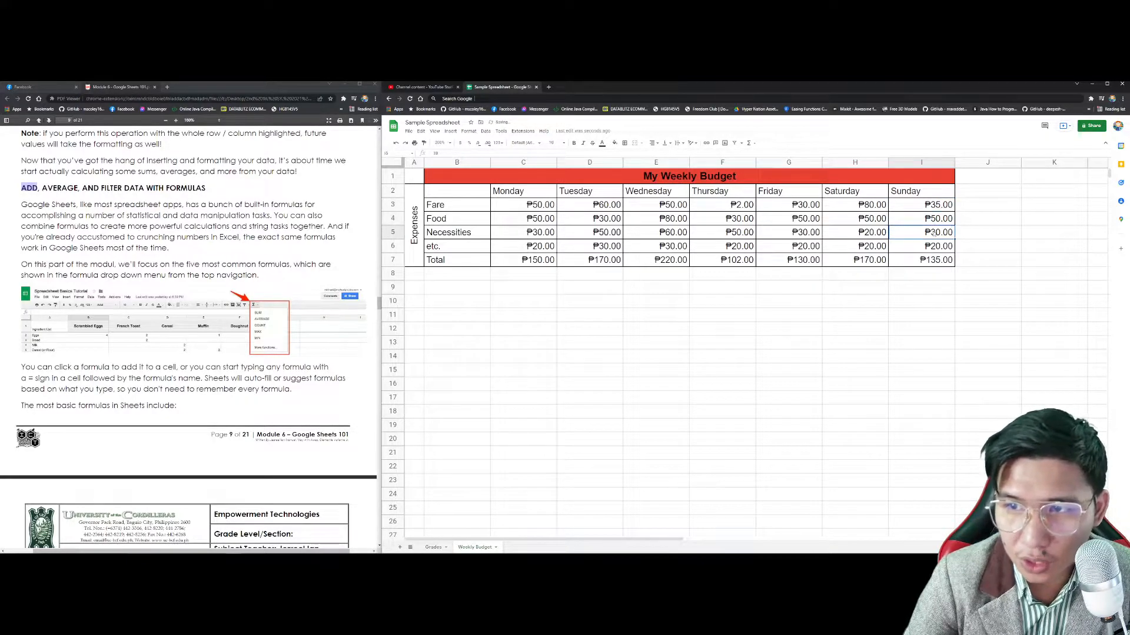
{"action": "type", "text": "20"}
{"action": "key", "text": "Return"}
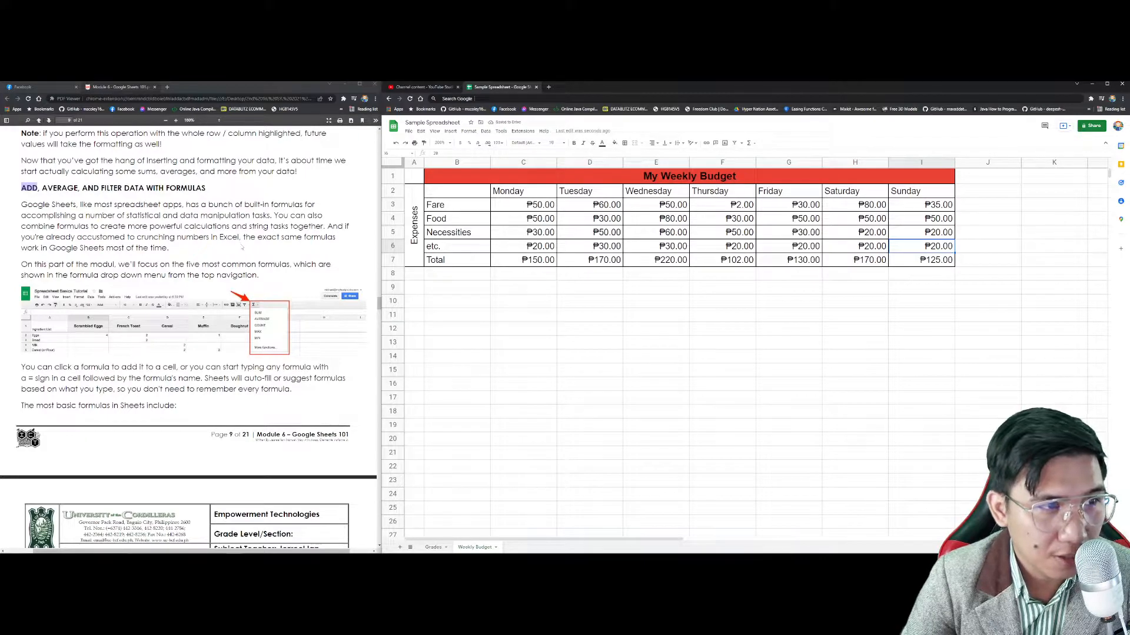
Step: Type the heading Average into J2 beside Sunday
{"action": "scroll", "coordinate": [246, 241], "scroll_direction": "down", "scroll_amount": 4}
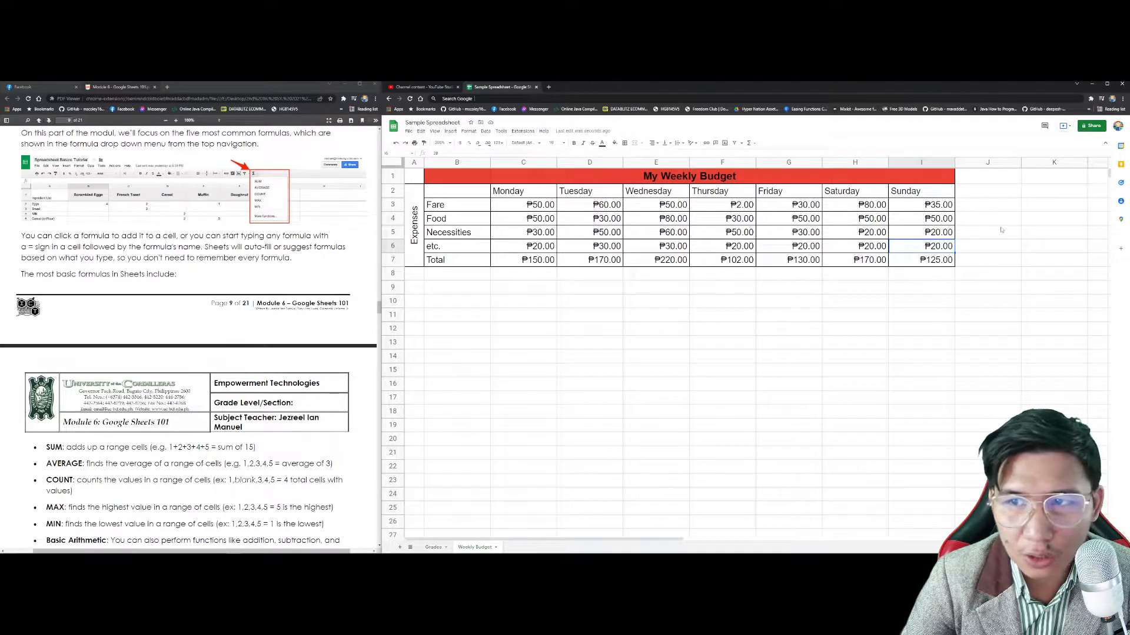
{"action": "left_click", "coordinate": [990, 192]}
{"action": "type", "text": "Average"}
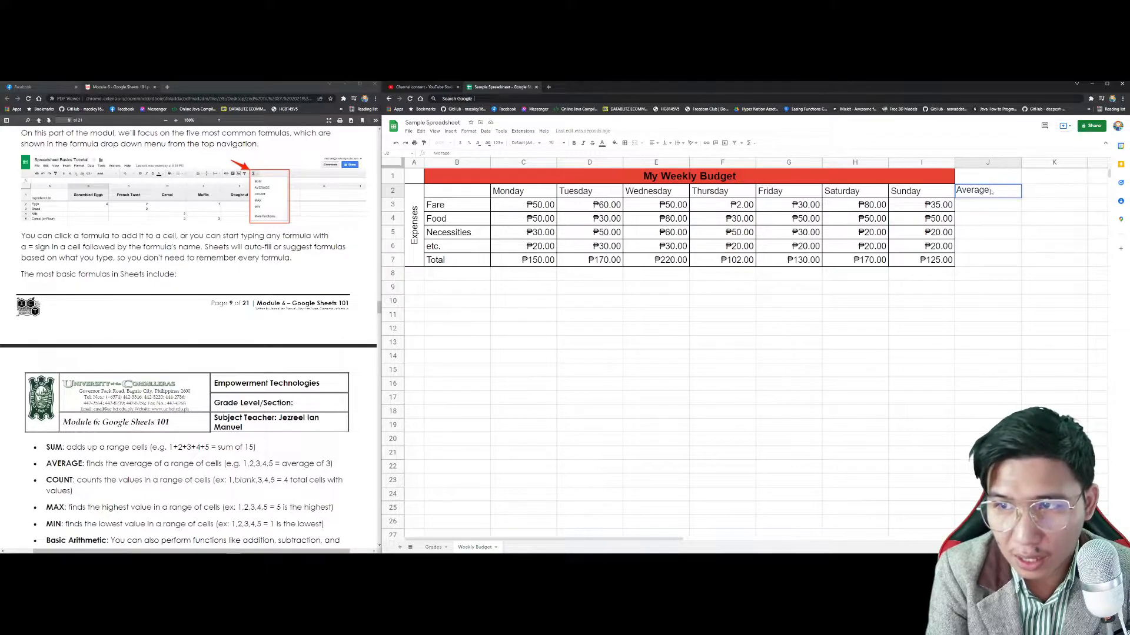
{"action": "key", "text": "Return"}
{"action": "left_click", "coordinate": [992, 192]}
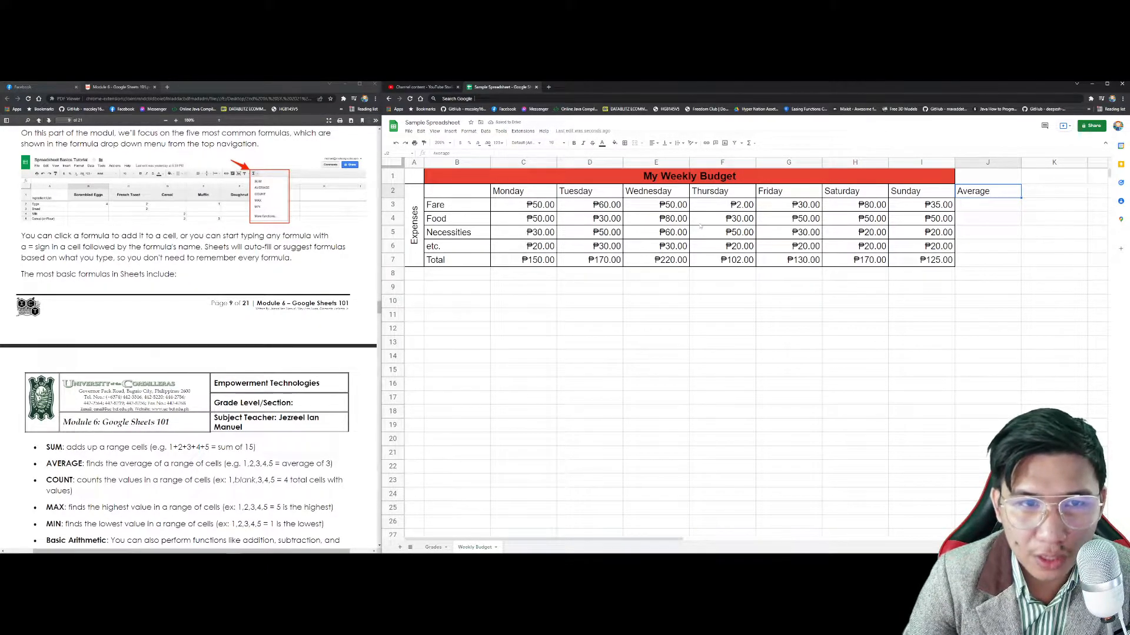
{"action": "left_click", "coordinate": [967, 208]}
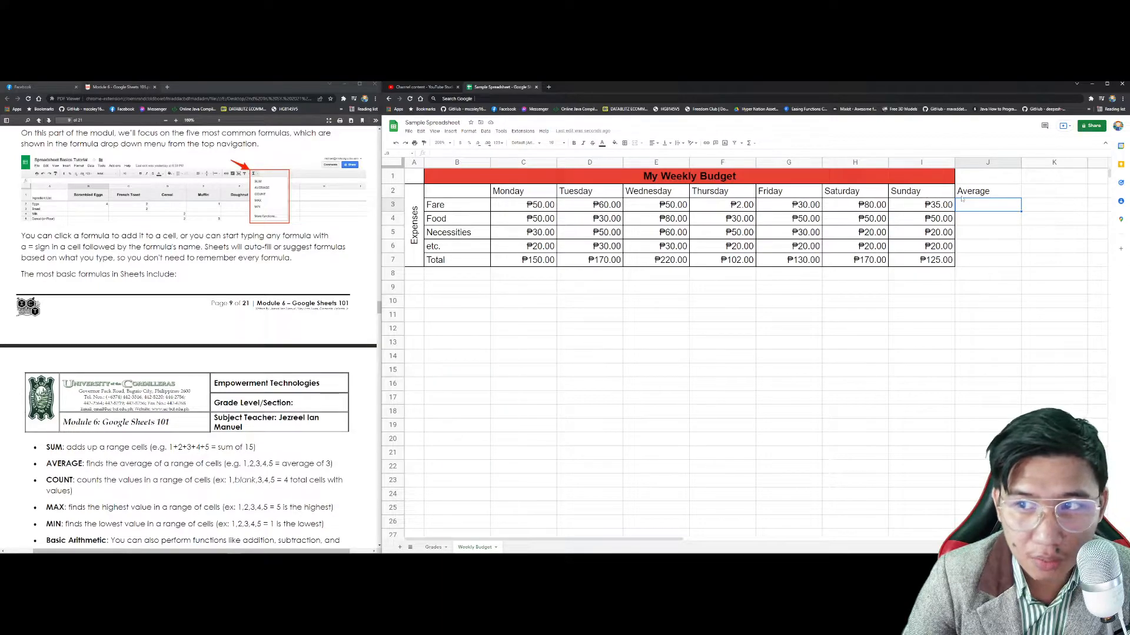
Step: Add the seven daily Fare amounts in J3 with =C3+D3+E3+F3+G3+H3+I3
{"action": "type", "text": "=AVERAGE(C3:I3"}
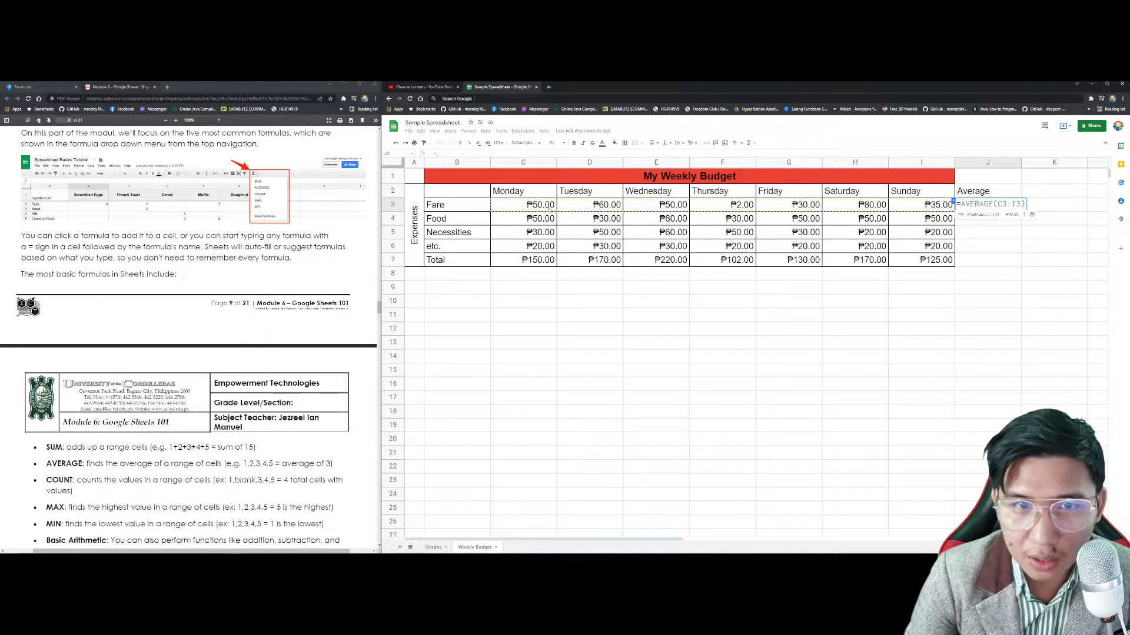
{"action": "left_click", "coordinate": [550, 210]}
{"action": "type", "text": "+"}
{"action": "left_click", "coordinate": [595, 206]}
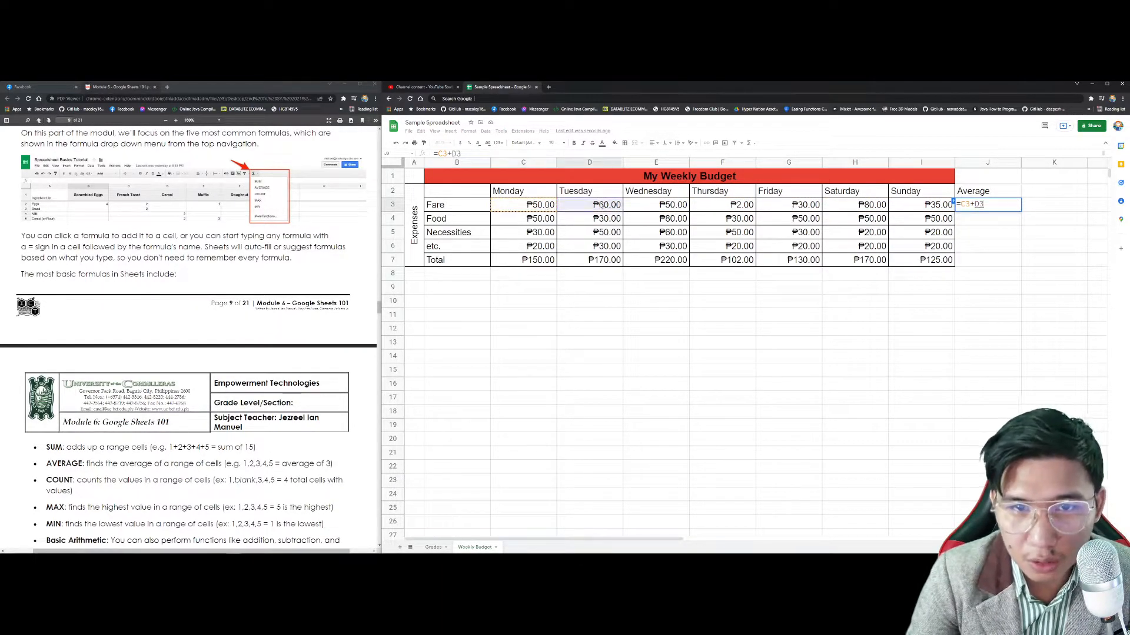
{"action": "type", "text": "+"}
{"action": "left_click", "coordinate": [651, 210]}
{"action": "type", "text": "+"}
{"action": "left_click", "coordinate": [712, 205]}
{"action": "type", "text": "+"}
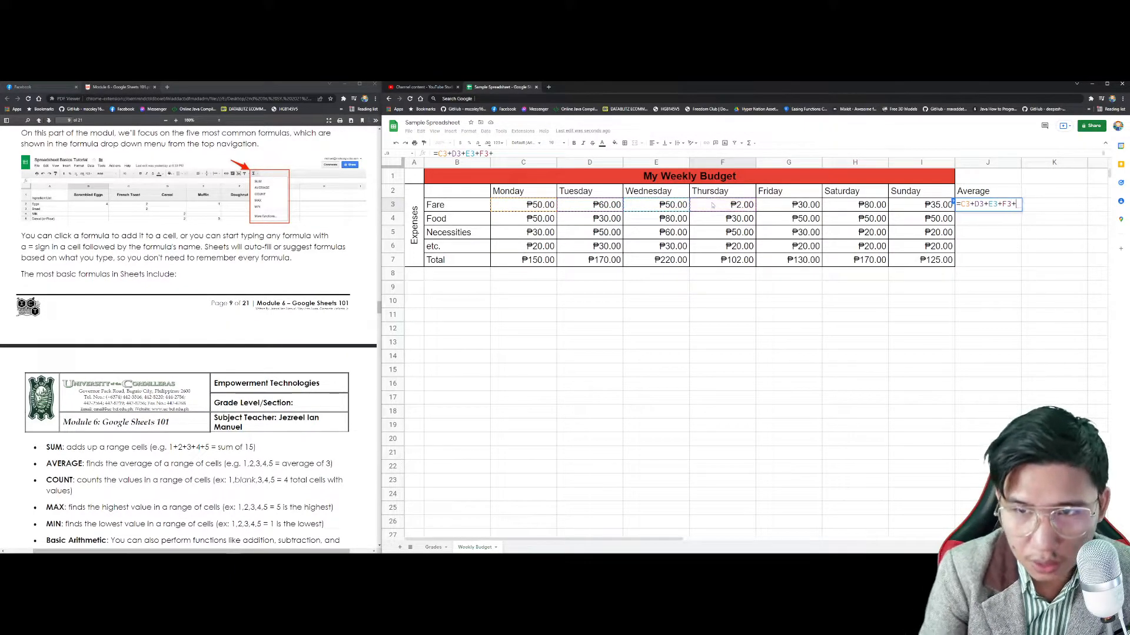
{"action": "left_click", "coordinate": [783, 206]}
{"action": "type", "text": "+"}
{"action": "left_click", "coordinate": [849, 205]}
{"action": "type", "text": "+"}
{"action": "left_click", "coordinate": [911, 207]}
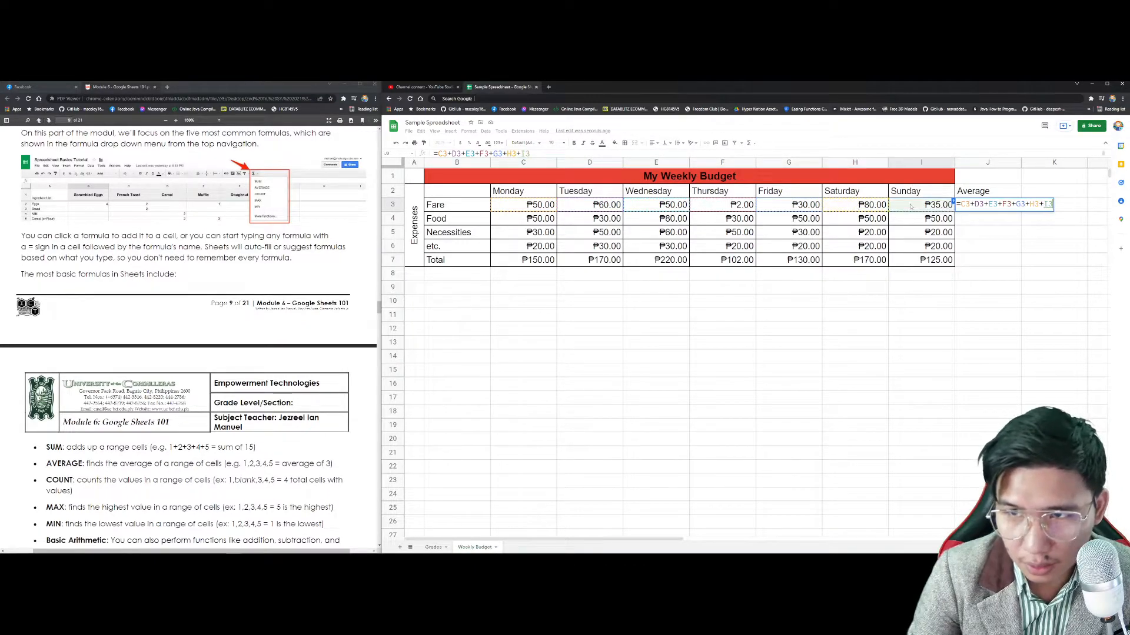
{"action": "type", "text": "+"}
{"action": "key", "text": "BackSpace"}
{"action": "key", "text": "Return"}
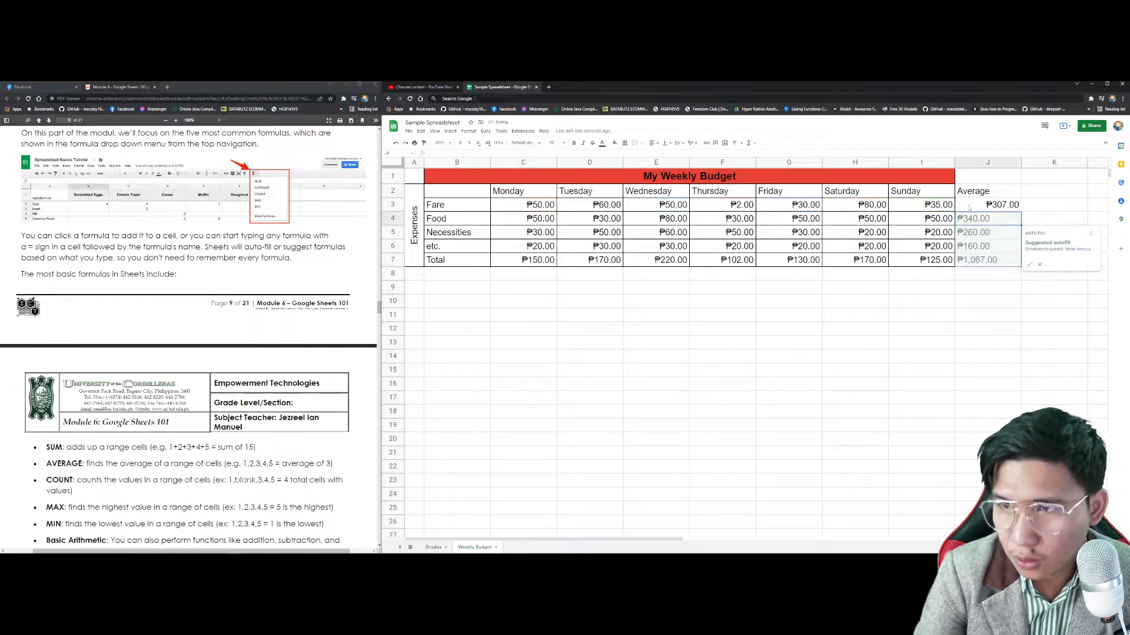
{"action": "left_click", "coordinate": [969, 206]}
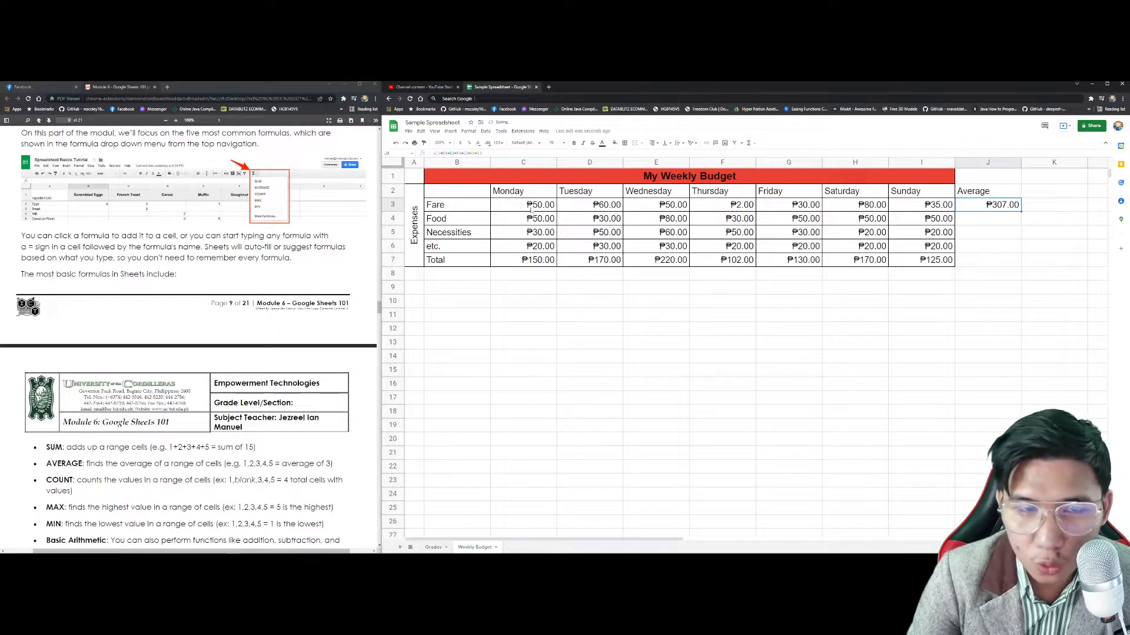
Step: Divide the Fare sum by 7 for ₱43.86, undoing the fill down to J7
{"action": "double_click", "coordinate": [992, 204]}
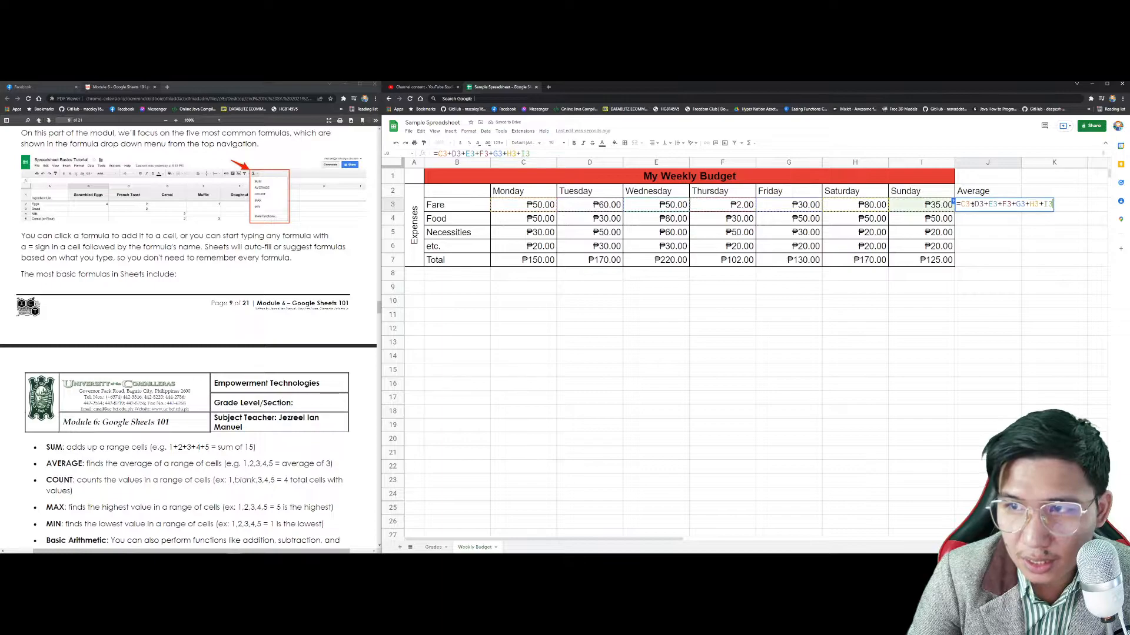
{"action": "type", "text": "("}
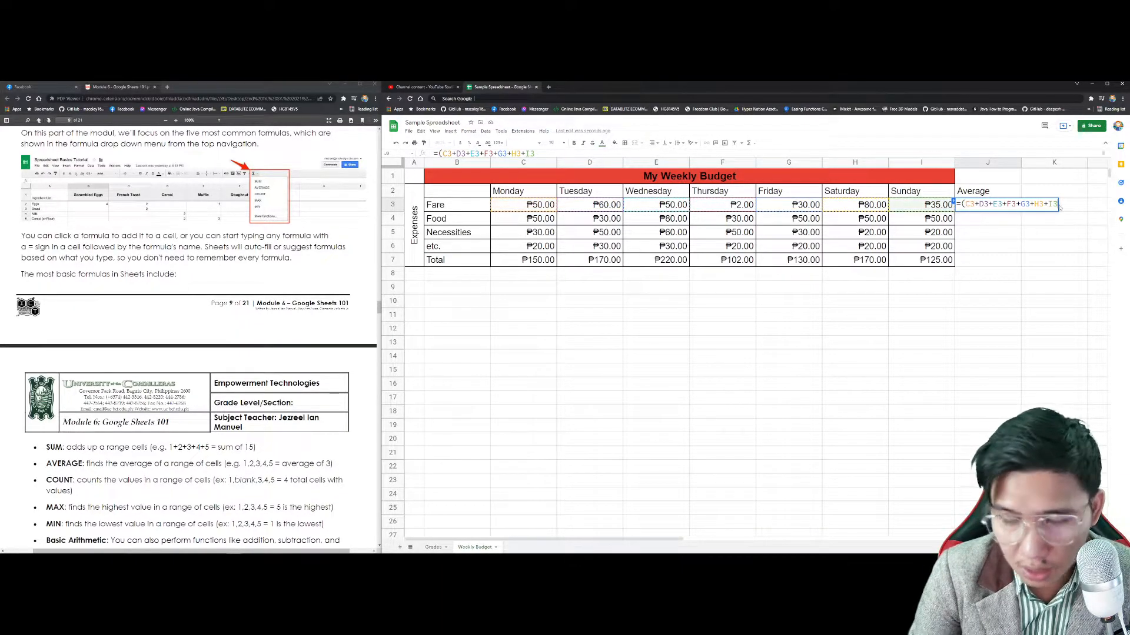
{"action": "type", "text": ") / "}
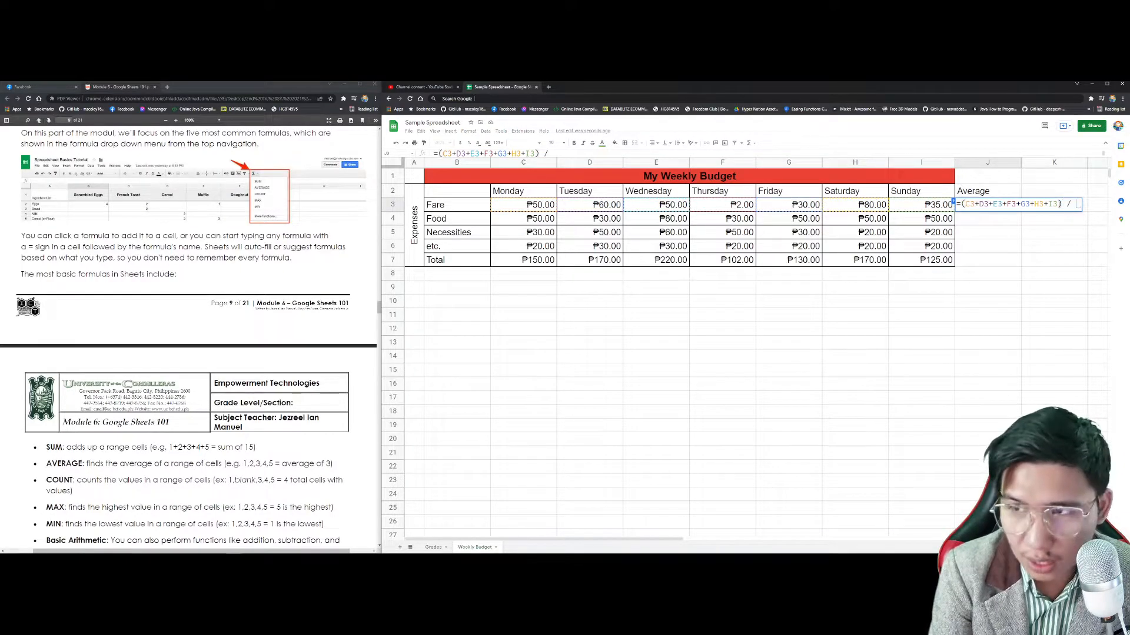
{"action": "type", "text": "7"}
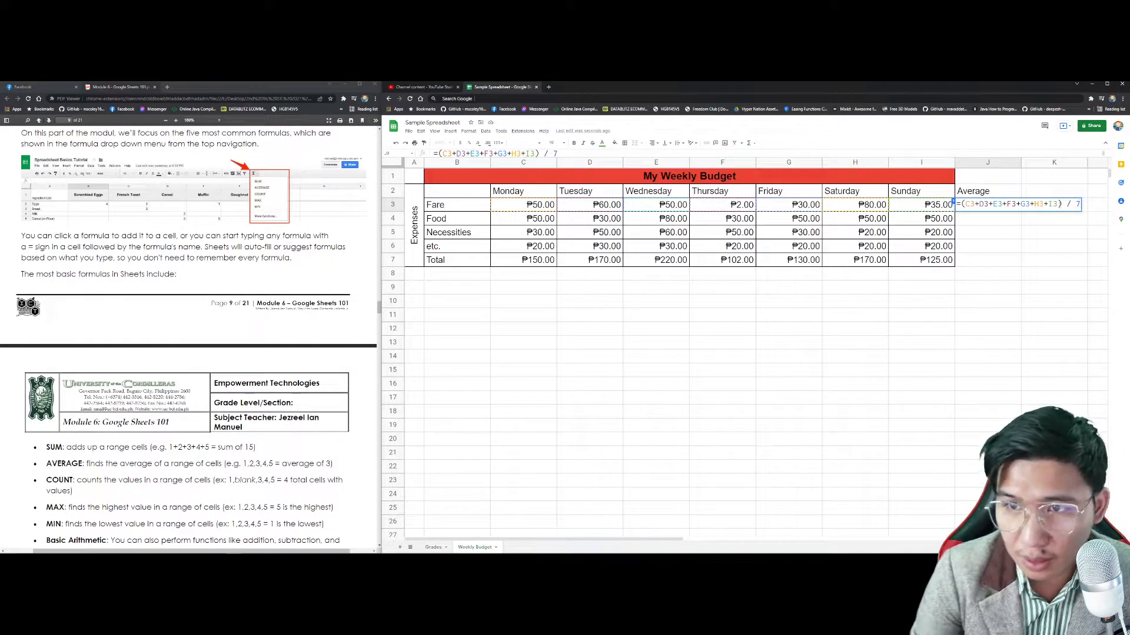
{"action": "key", "text": "Return"}
{"action": "left_click", "coordinate": [993, 206]}
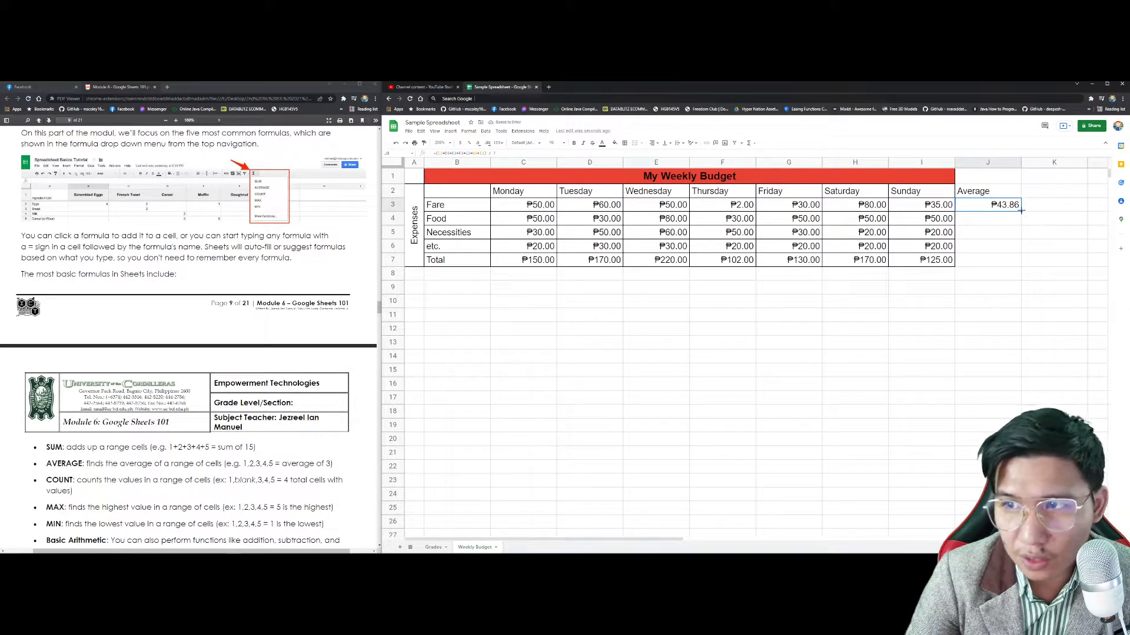
{"action": "left_click_drag", "start_coordinate": [1021, 210], "coordinate": [1023, 265]}
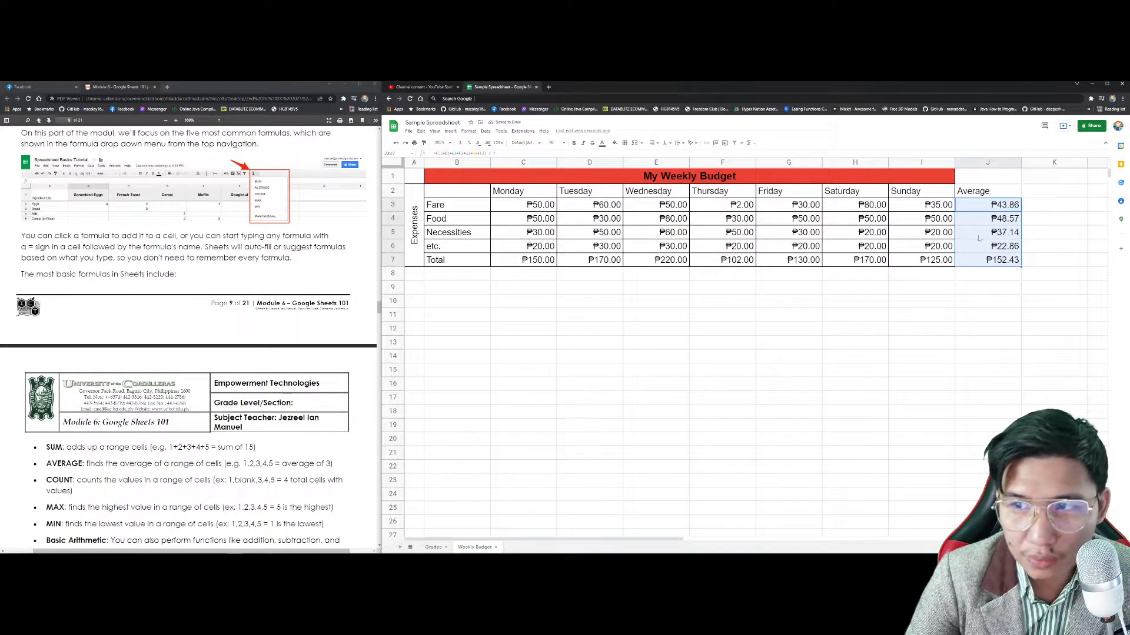
{"action": "key", "text": "ctrl+z"}
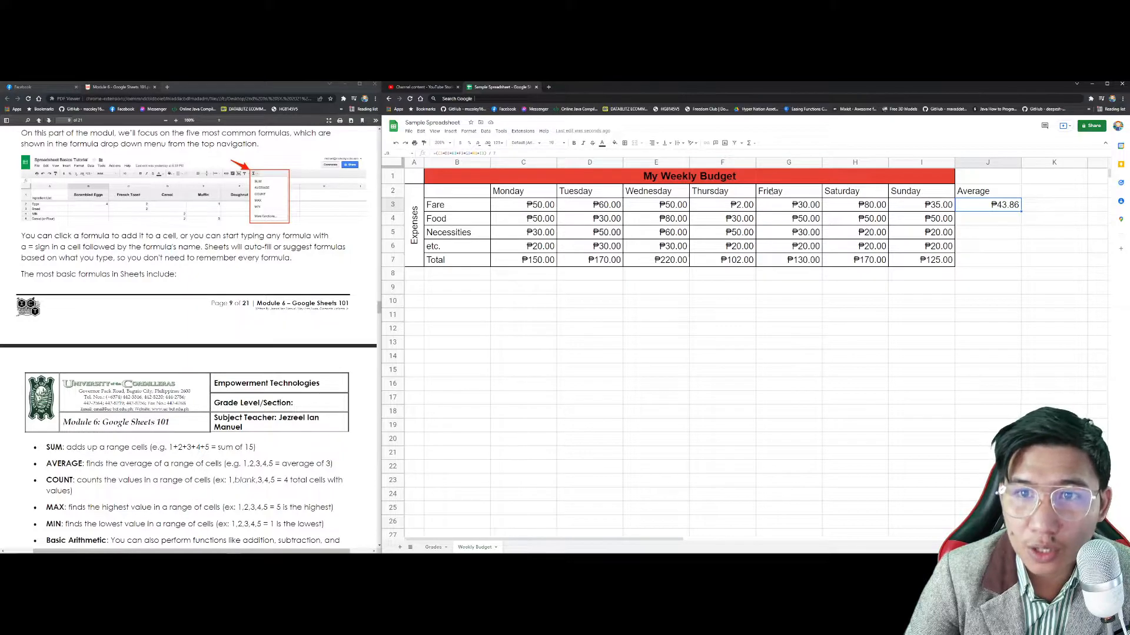
Step: Replace J3 with =AVERAGE(C3:I3) and fill it down through J7
{"action": "left_click", "coordinate": [450, 132]}
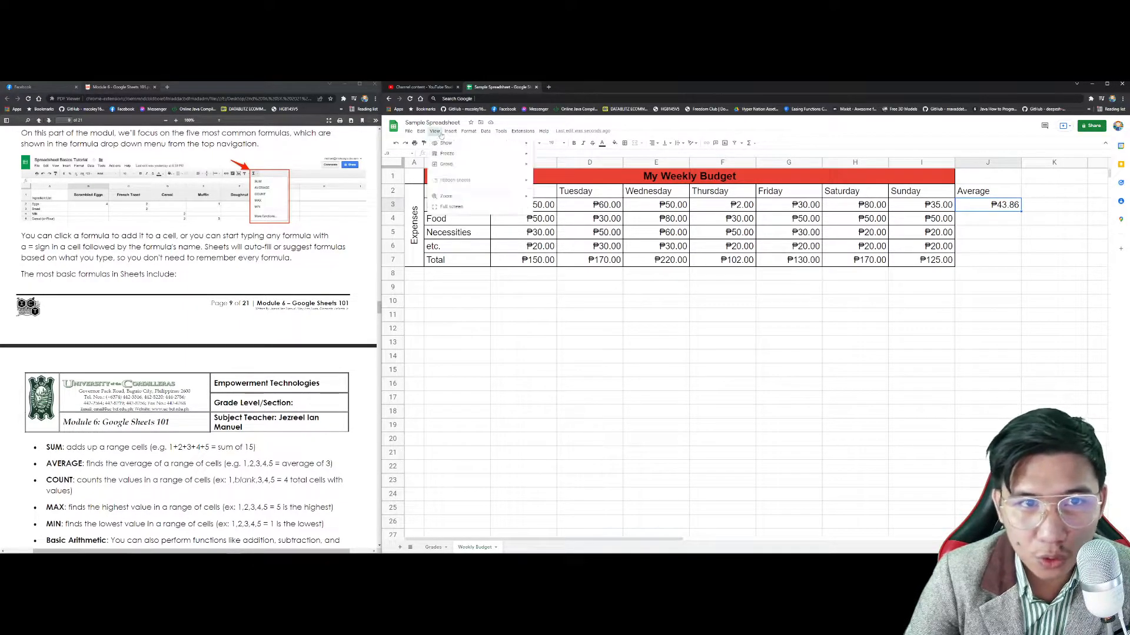
{"action": "mouse_move", "coordinate": [436, 133]}
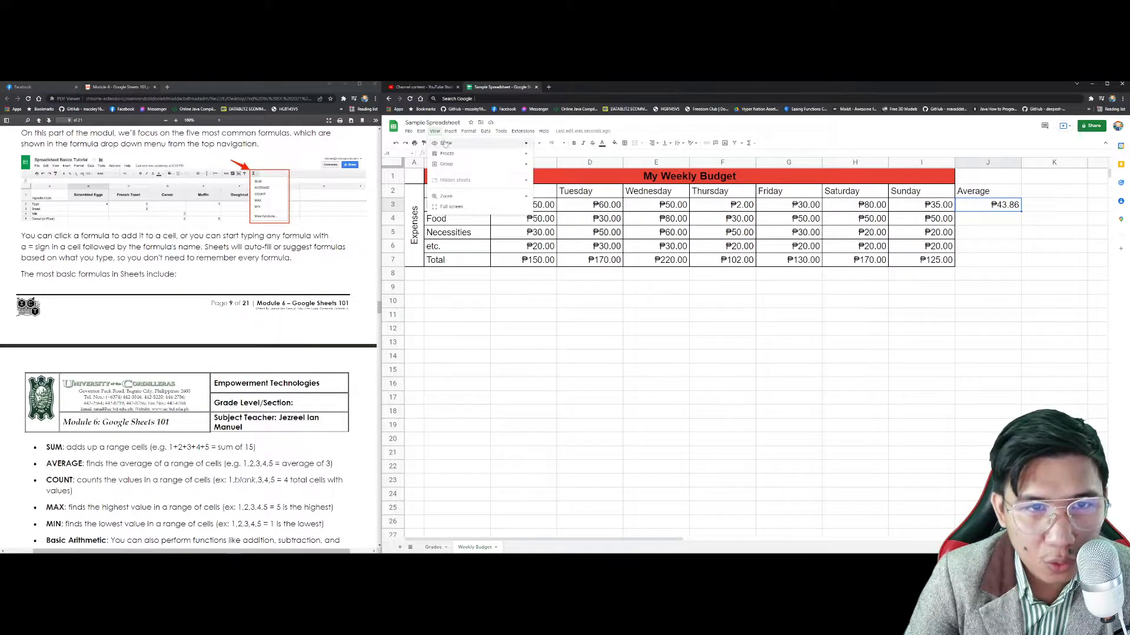
{"action": "mouse_move", "coordinate": [470, 238]}
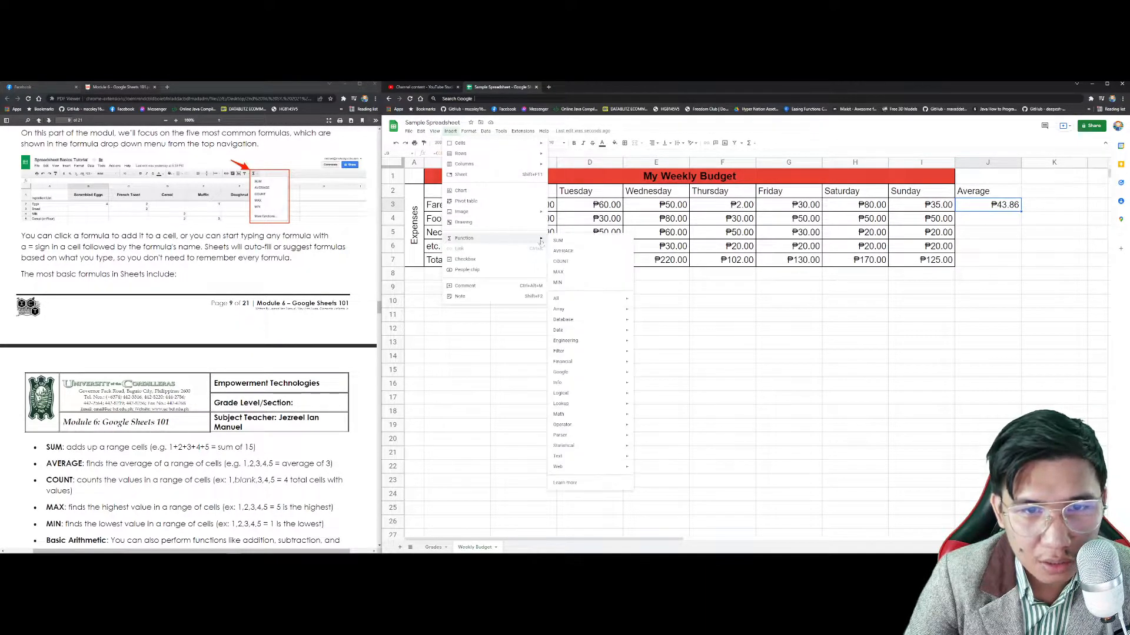
{"action": "left_click", "coordinate": [608, 256]}
{"action": "left_click_drag", "start_coordinate": [535, 205], "coordinate": [931, 203]}
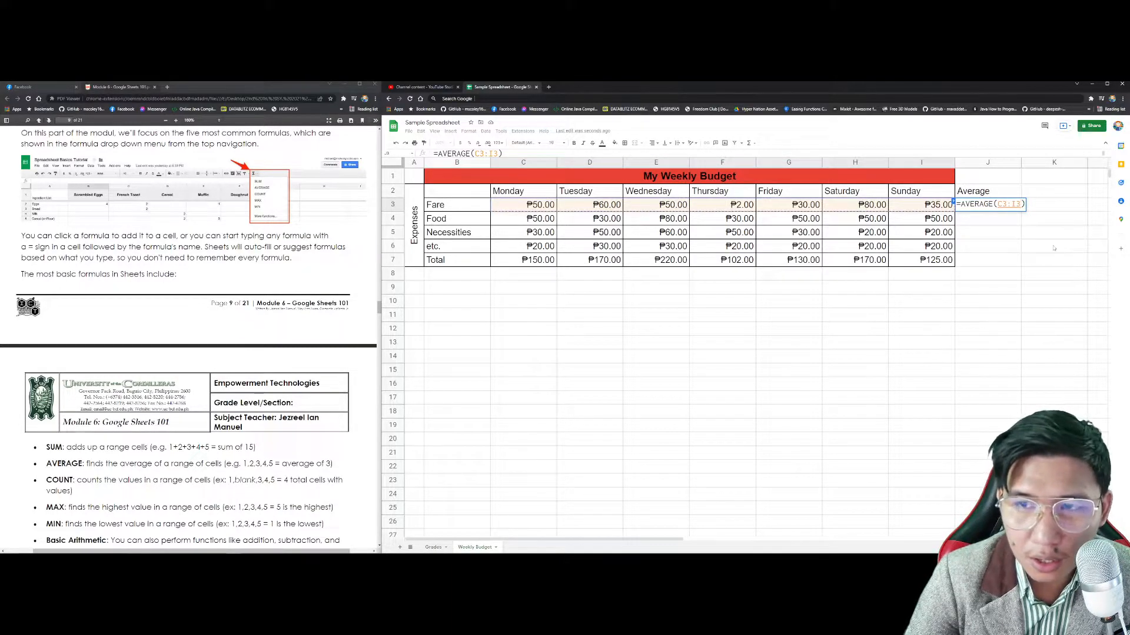
{"action": "key", "text": "Return"}
{"action": "left_click", "coordinate": [1000, 204]}
{"action": "left_click_drag", "start_coordinate": [1021, 211], "coordinate": [1015, 271]}
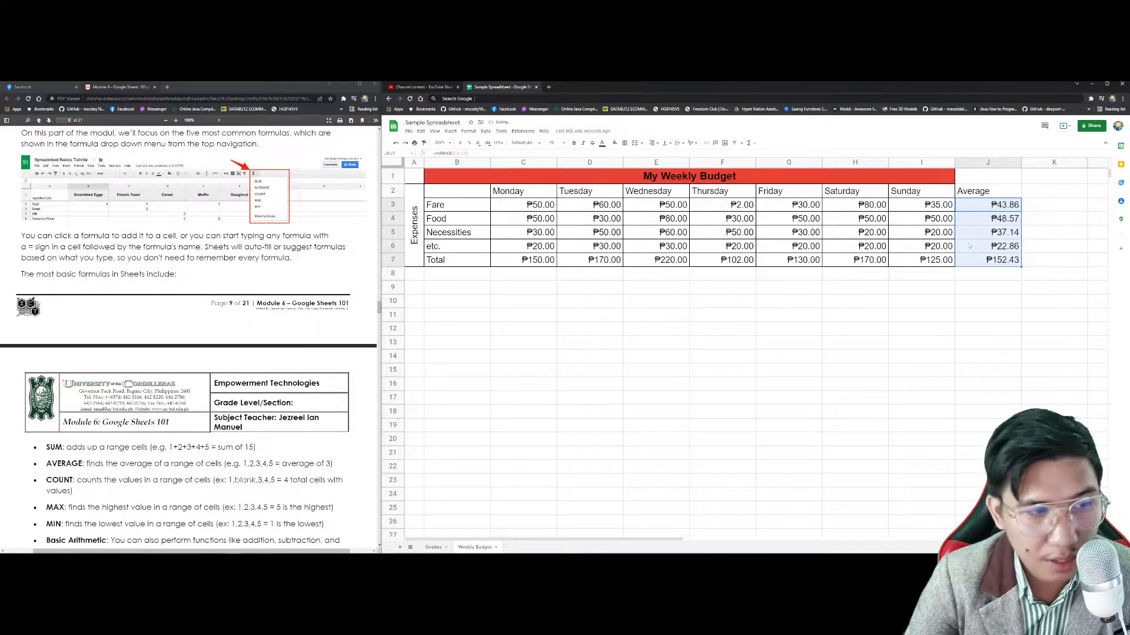
{"action": "key", "text": "super"}
{"action": "key", "text": "super"}
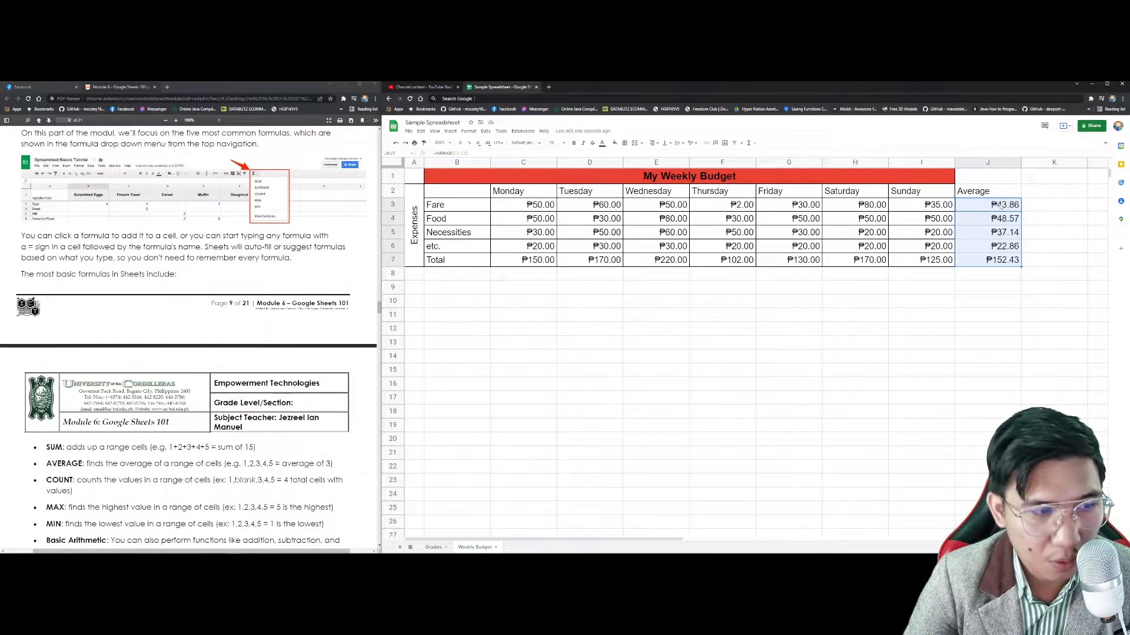
Step: Add a COUNT heading in cell K2
{"action": "scroll", "coordinate": [332, 314], "scroll_direction": "down", "scroll_amount": 3}
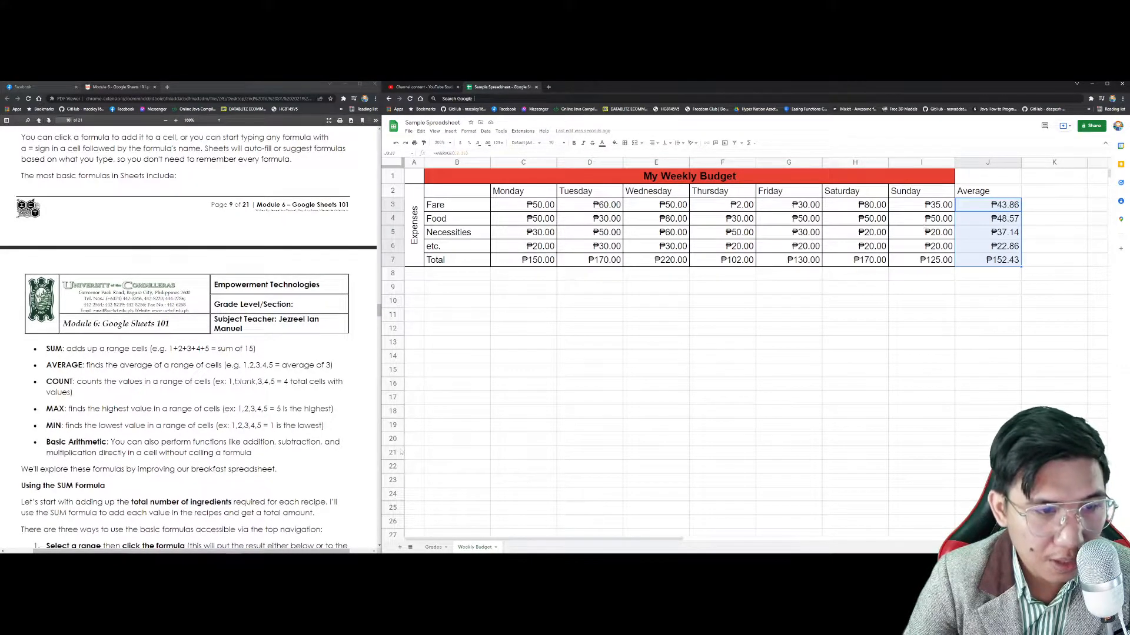
{"action": "left_click", "coordinate": [1032, 203]}
{"action": "left_click", "coordinate": [1037, 195]}
{"action": "left_click_drag", "start_coordinate": [77, 396], "coordinate": [329, 513]}
{"action": "left_click", "coordinate": [86, 383]}
{"action": "left_click", "coordinate": [165, 390]}
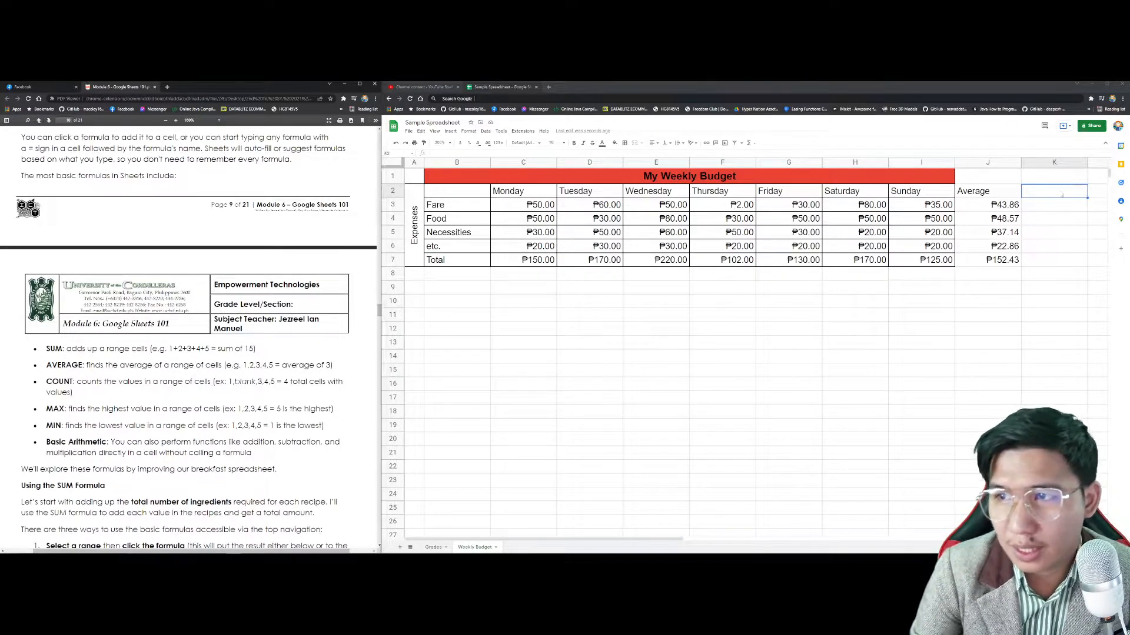
{"action": "left_click", "coordinate": [1061, 193]}
{"action": "type", "text": "COUNT"}
{"action": "key", "text": "Return"}
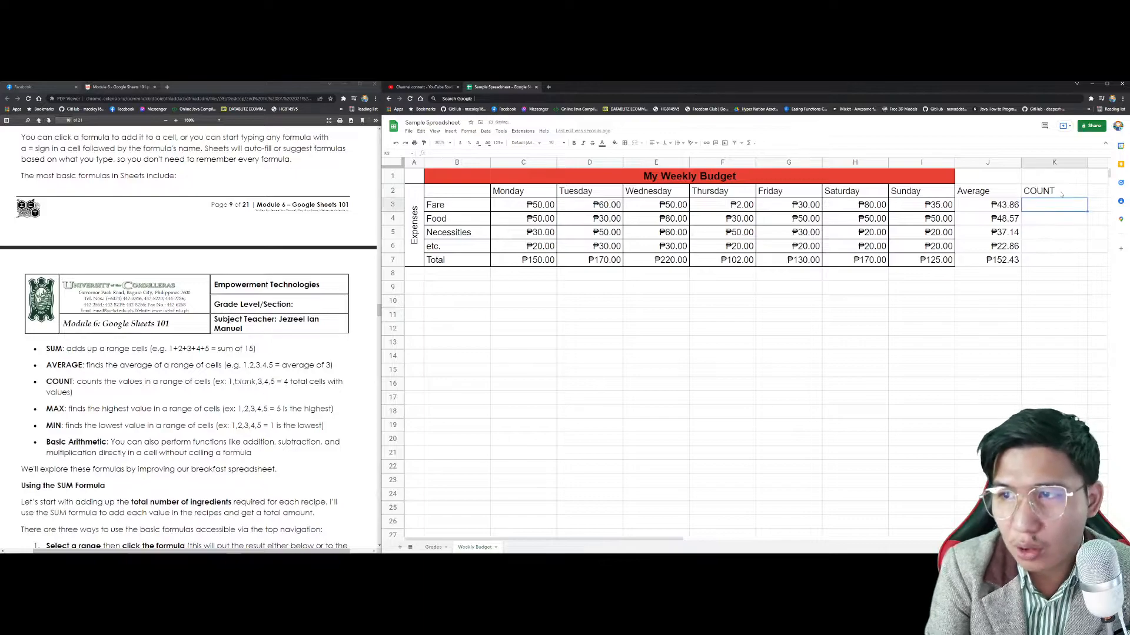
Step: Enter =COUNT(C3:I3) in K3 to count the Fare row entries
{"action": "type", "text": "=coUNT"}
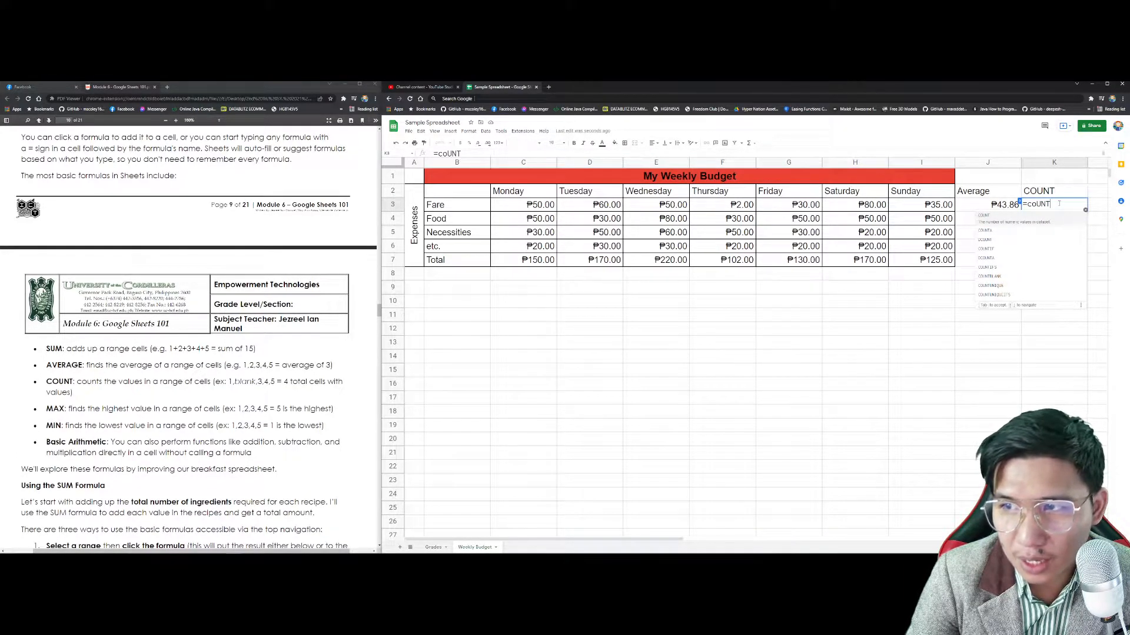
{"action": "key", "text": "BackSpace"}
{"action": "key", "text": "BackSpace"}
{"action": "key", "text": "BackSpace"}
{"action": "key", "text": "BackSpace"}
{"action": "key", "text": "BackSpace"}
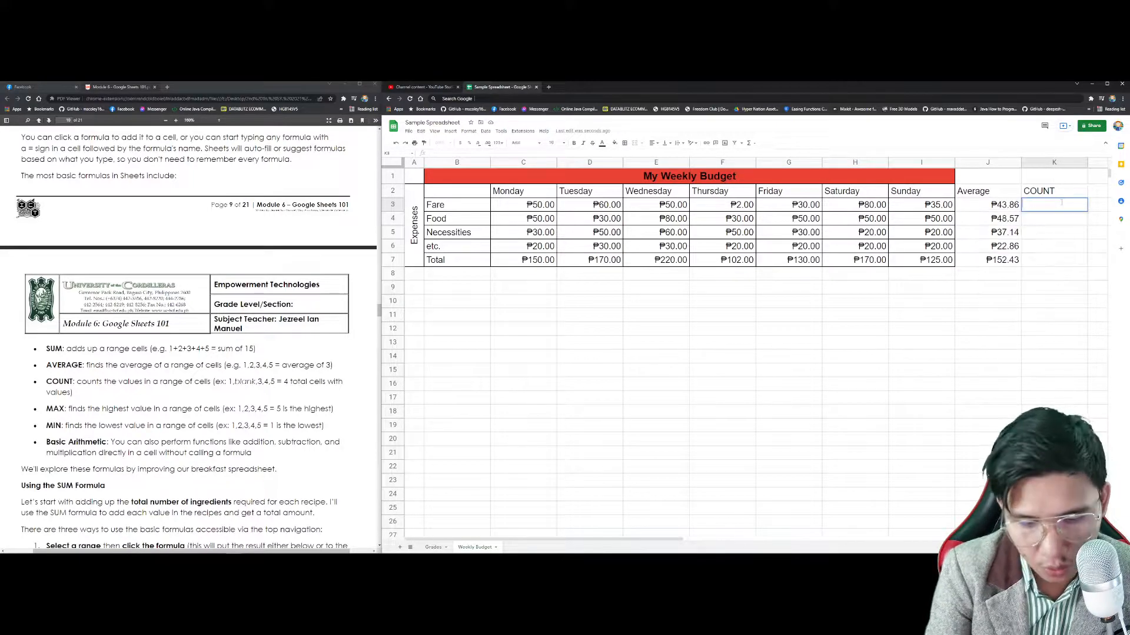
{"action": "type", "text": "COUNT"}
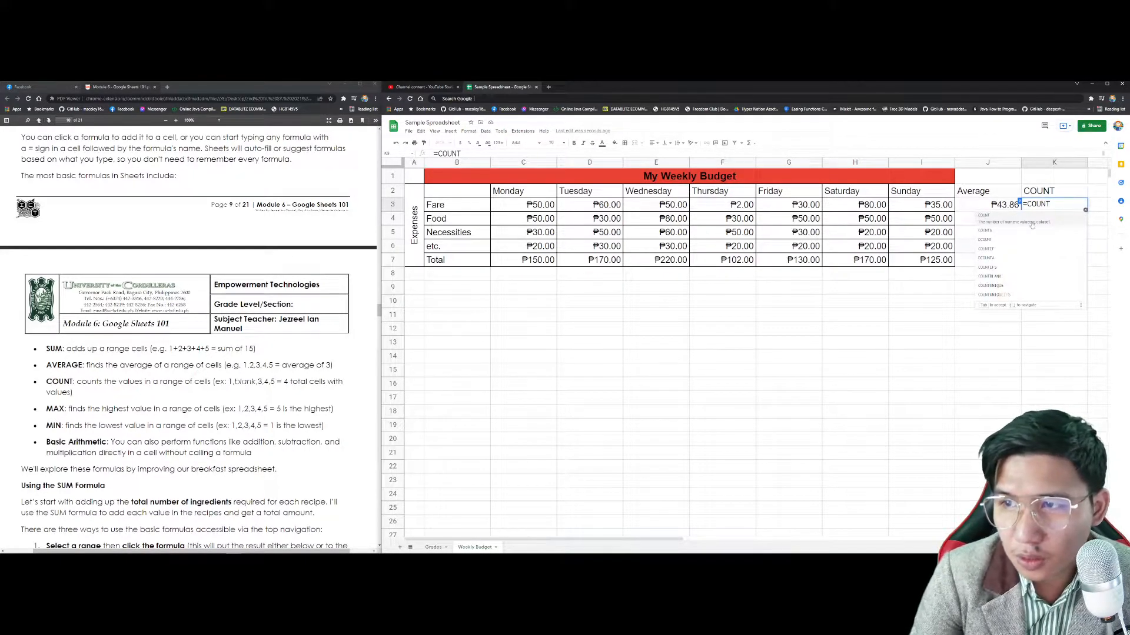
{"action": "type", "text": "("}
{"action": "left_click", "coordinate": [1004, 219]}
{"action": "left_click", "coordinate": [1053, 205]}
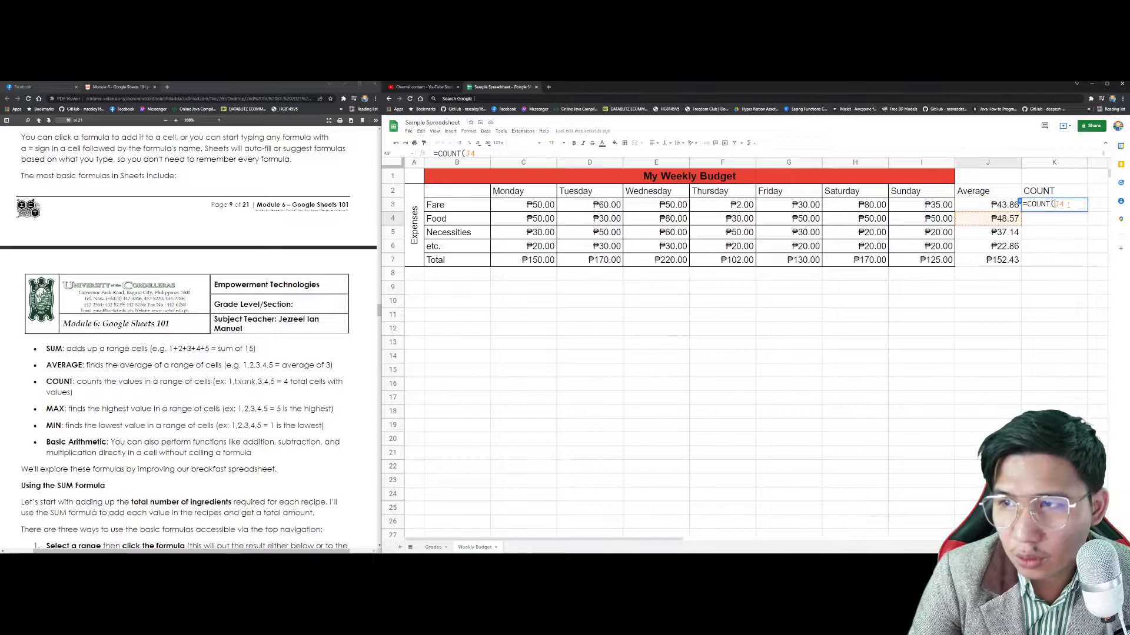
{"action": "key", "text": "Delete"}
{"action": "key", "text": "Delete"}
{"action": "left_click", "coordinate": [524, 205]}
{"action": "left_click", "coordinate": [905, 206], "text": "shift"}
{"action": "type", "text": ")"}
{"action": "key", "text": "Return"}
{"action": "left_click", "coordinate": [1041, 205]}
Step: Clear and re-enter the Tuesday–Thursday fares (₱20, ₱50, ₱32), then fill COUNT down to K7
{"action": "left_click", "coordinate": [607, 206]}
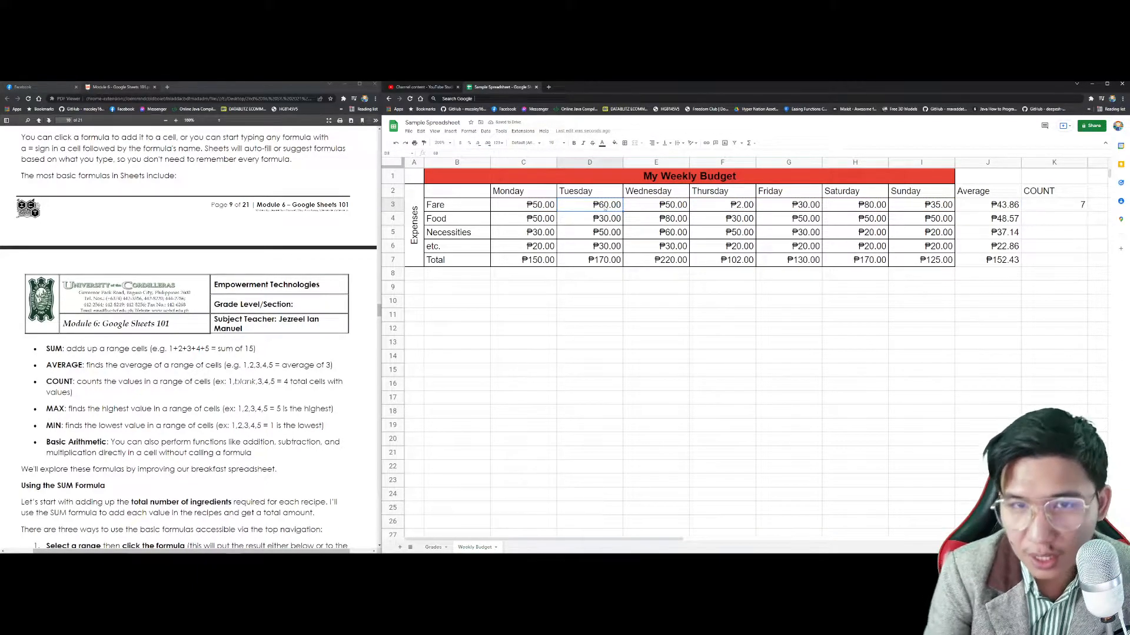
{"action": "key", "text": "Delete"}
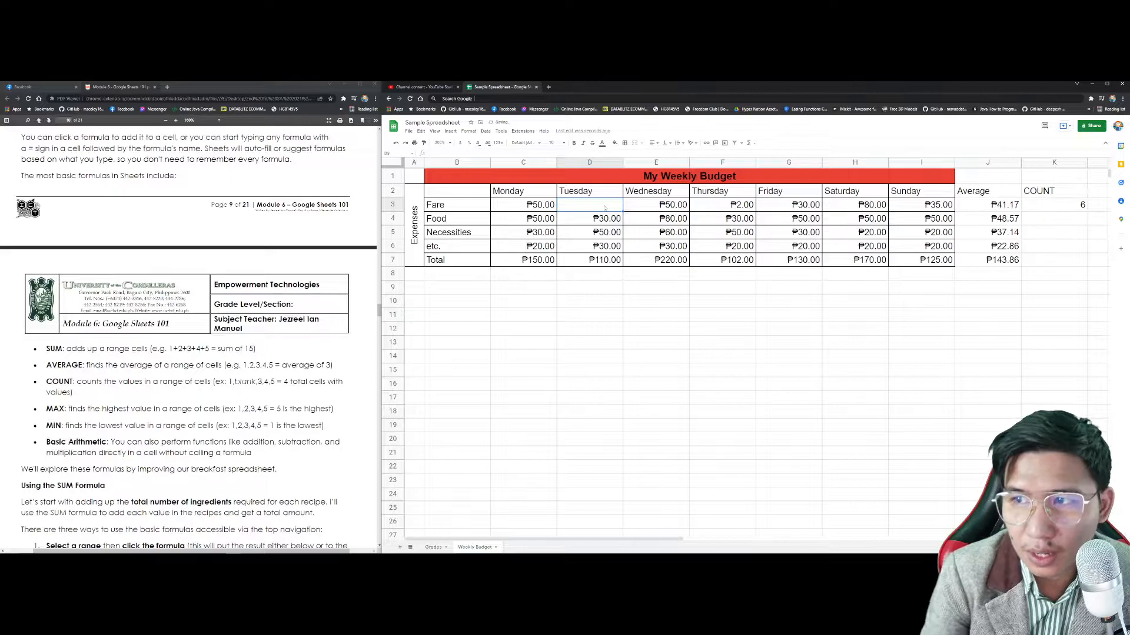
{"action": "key", "text": "Right"}
{"action": "key", "text": "Delete"}
{"action": "key", "text": "Right"}
{"action": "key", "text": "Delete"}
{"action": "key", "text": "Right"}
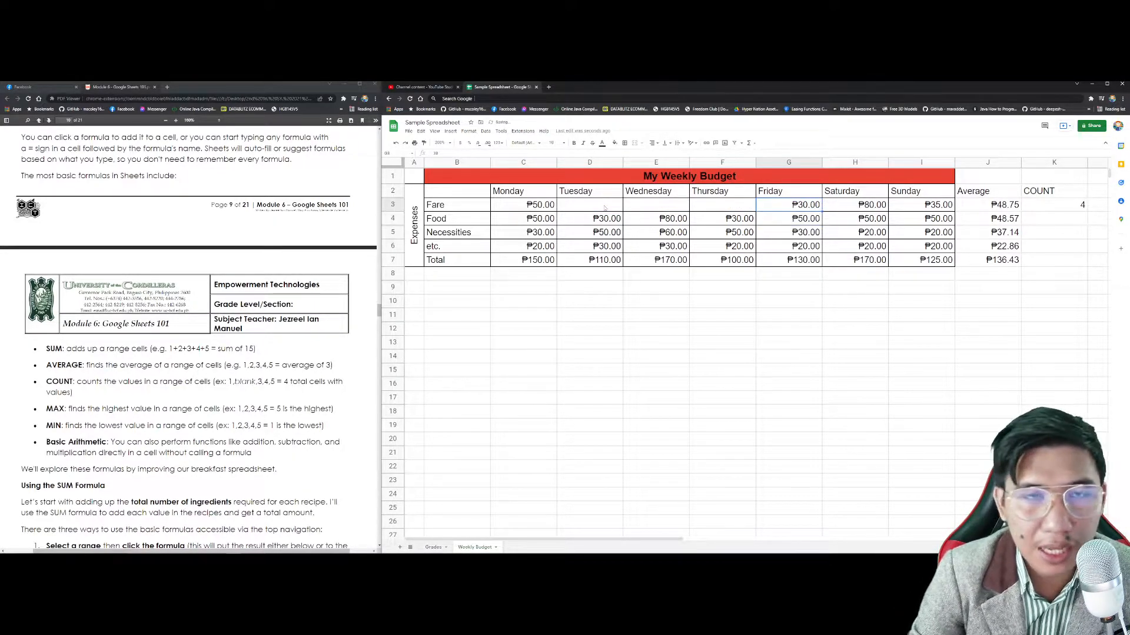
{"action": "left_click", "coordinate": [604, 207]}
{"action": "type", "text": "20"}
{"action": "key", "text": "Right"}
{"action": "type", "text": "50"}
{"action": "key", "text": "Right"}
{"action": "type", "text": "3"}
{"action": "key", "text": "Right"}
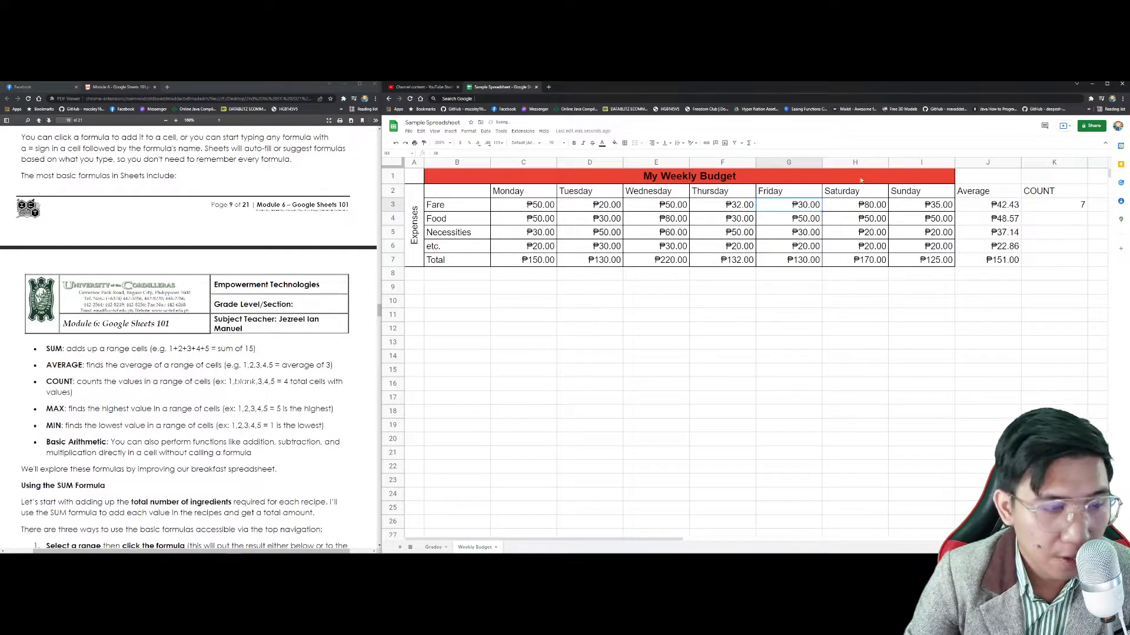
{"action": "left_click", "coordinate": [1081, 206]}
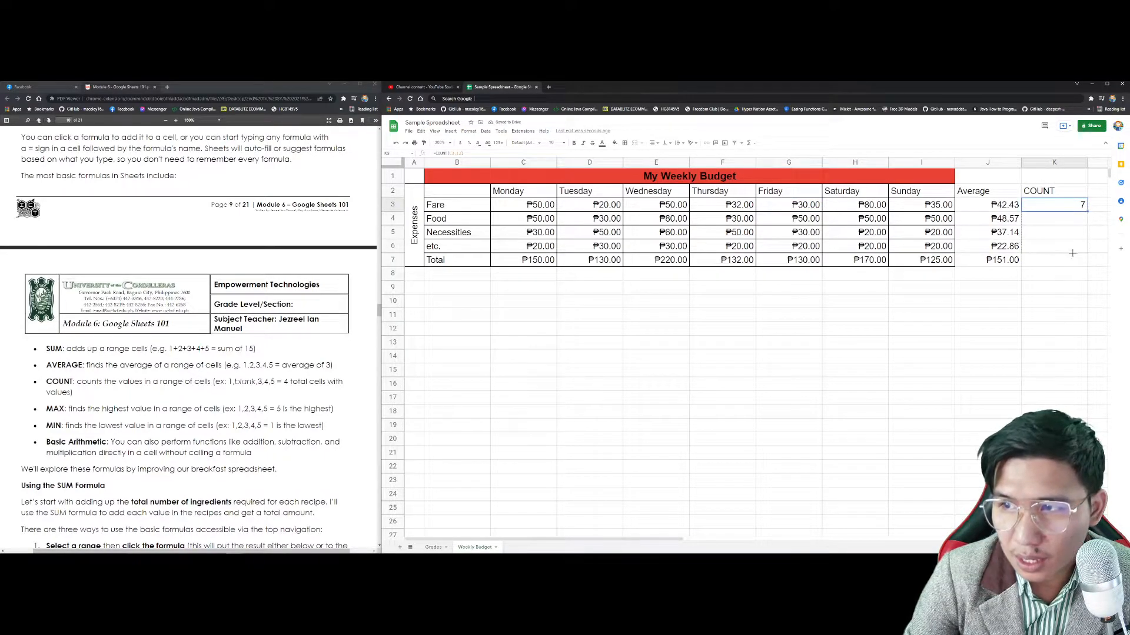
{"action": "left_click_drag", "start_coordinate": [1087, 211], "coordinate": [1086, 266]}
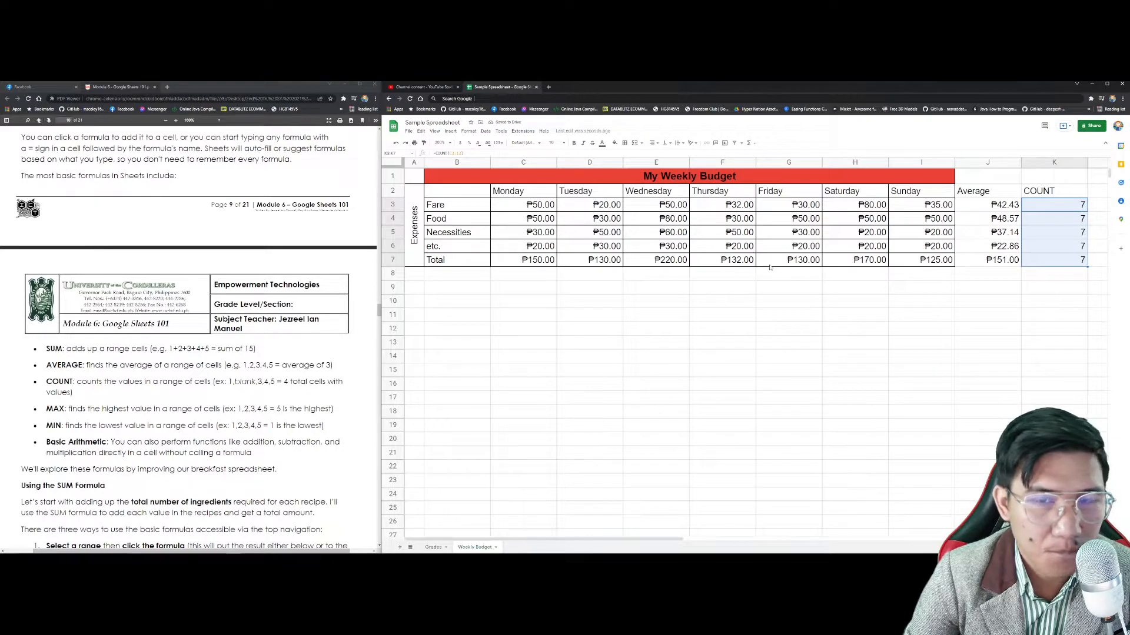
Step: Narrow the Average column J
{"action": "left_click", "coordinate": [1015, 163]}
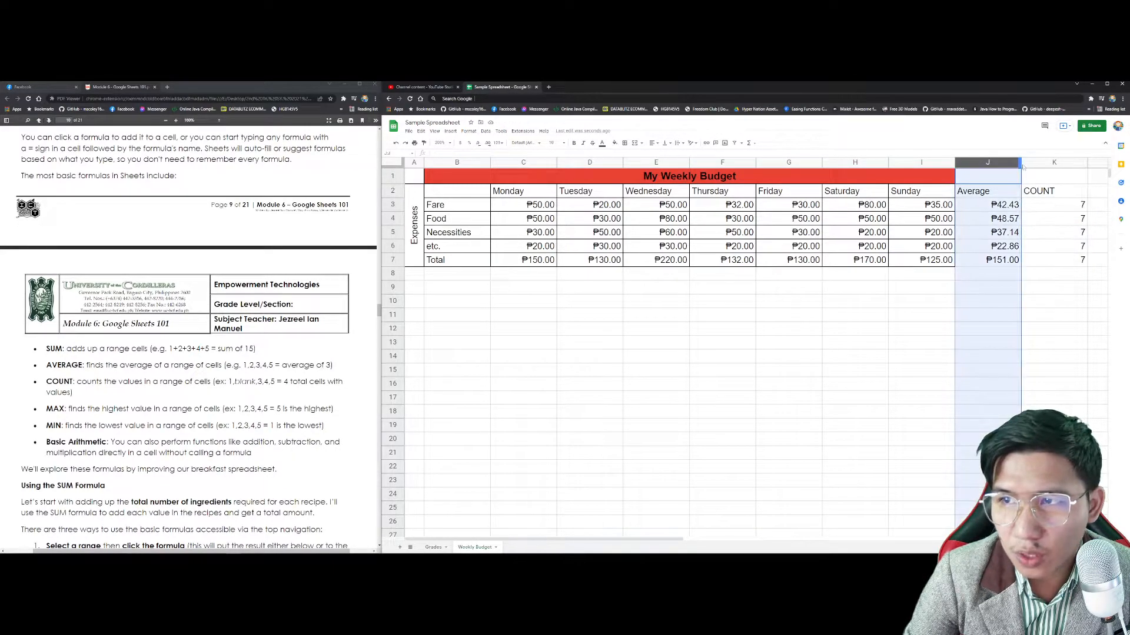
{"action": "left_click", "coordinate": [638, 305]}
{"action": "left_click", "coordinate": [1023, 162]}
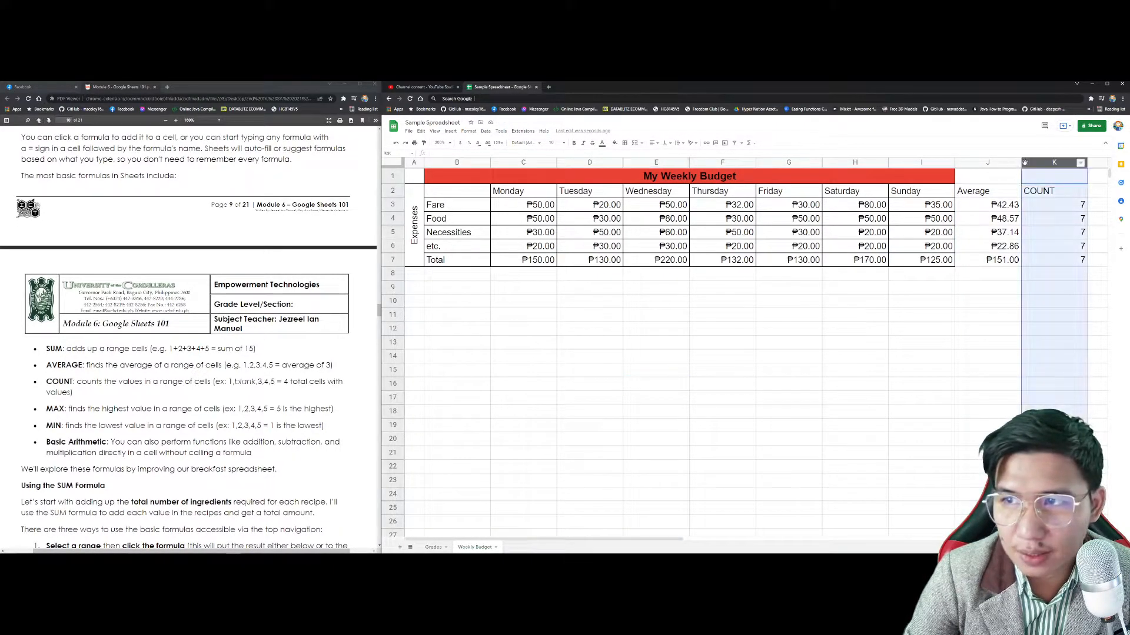
{"action": "mouse_move", "coordinate": [1022, 162]}
{"action": "left_mouse_down"}
{"action": "mouse_move", "coordinate": [998, 162]}
{"action": "mouse_move", "coordinate": [1016, 164]}
{"action": "left_mouse_up"}
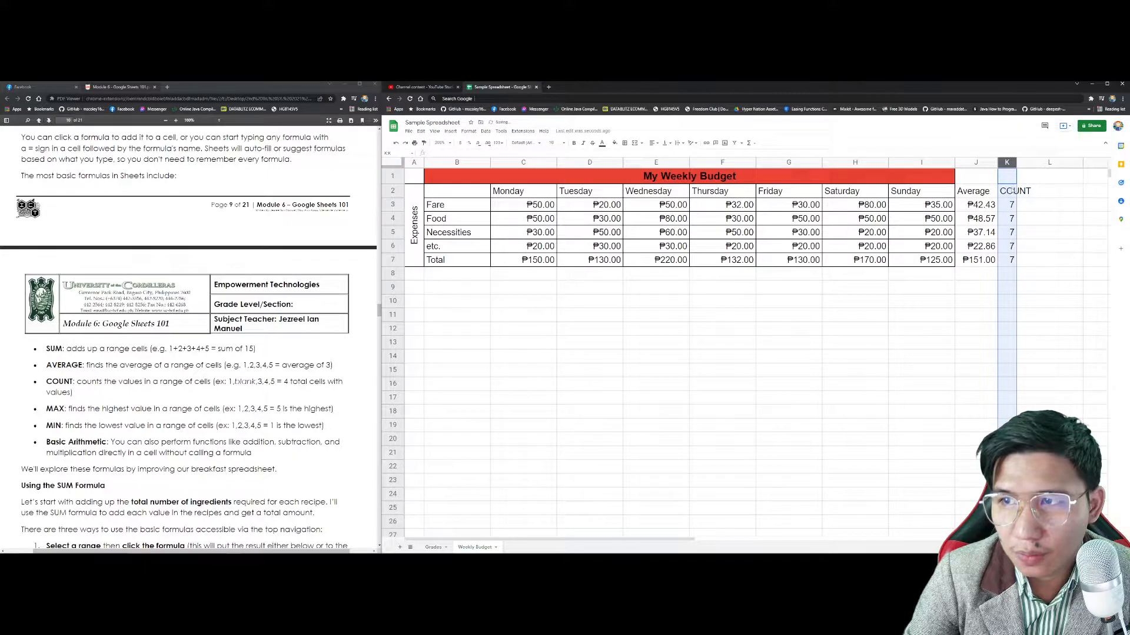
Step: Add a MAX heading in L2 and shrink the COUNT heading to font size 8
{"action": "left_click", "coordinate": [1036, 191]}
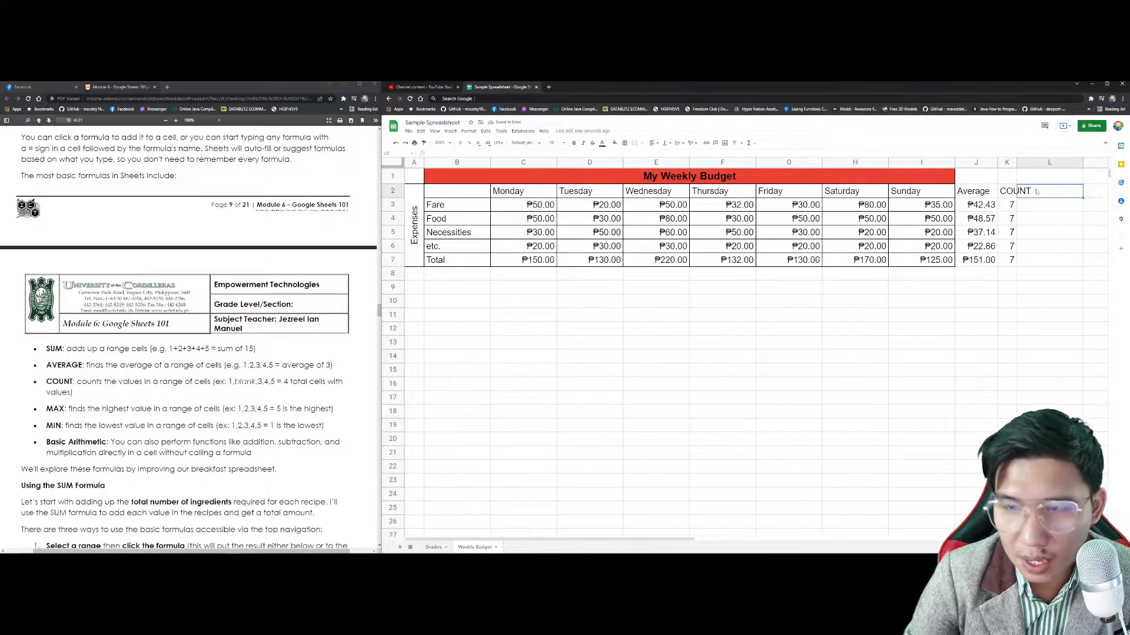
{"action": "type", "text": "MAX"}
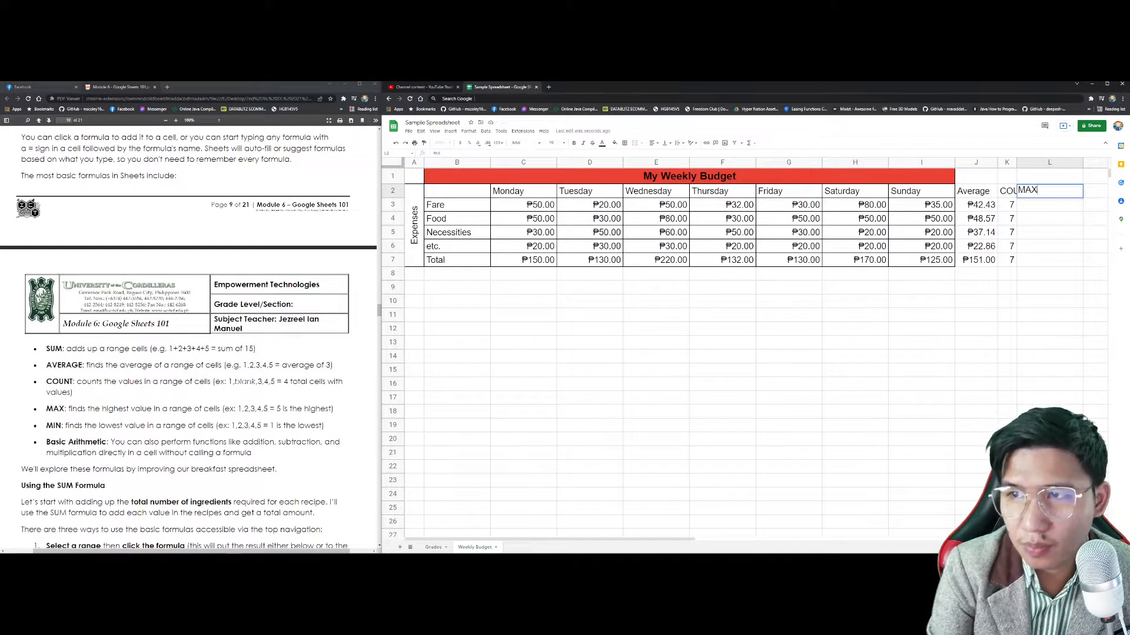
{"action": "left_click", "coordinate": [1014, 194]}
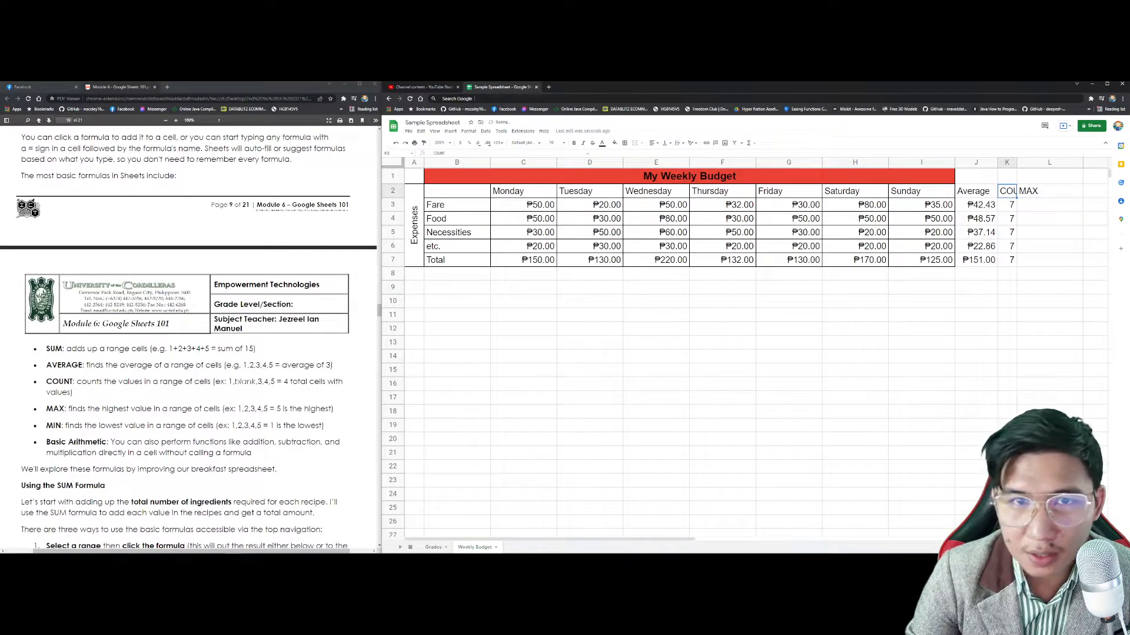
{"action": "left_click", "coordinate": [556, 143]}
{"action": "left_click", "coordinate": [551, 177]}
{"action": "left_click", "coordinate": [1034, 206]}
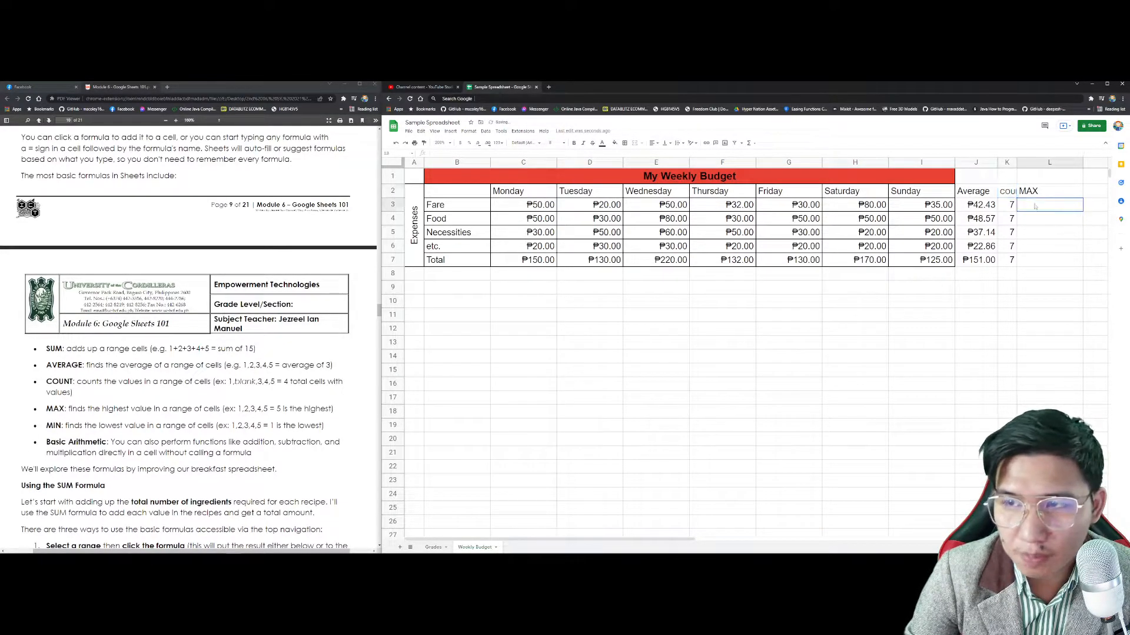
{"action": "left_click_drag", "start_coordinate": [86, 410], "coordinate": [175, 410]}
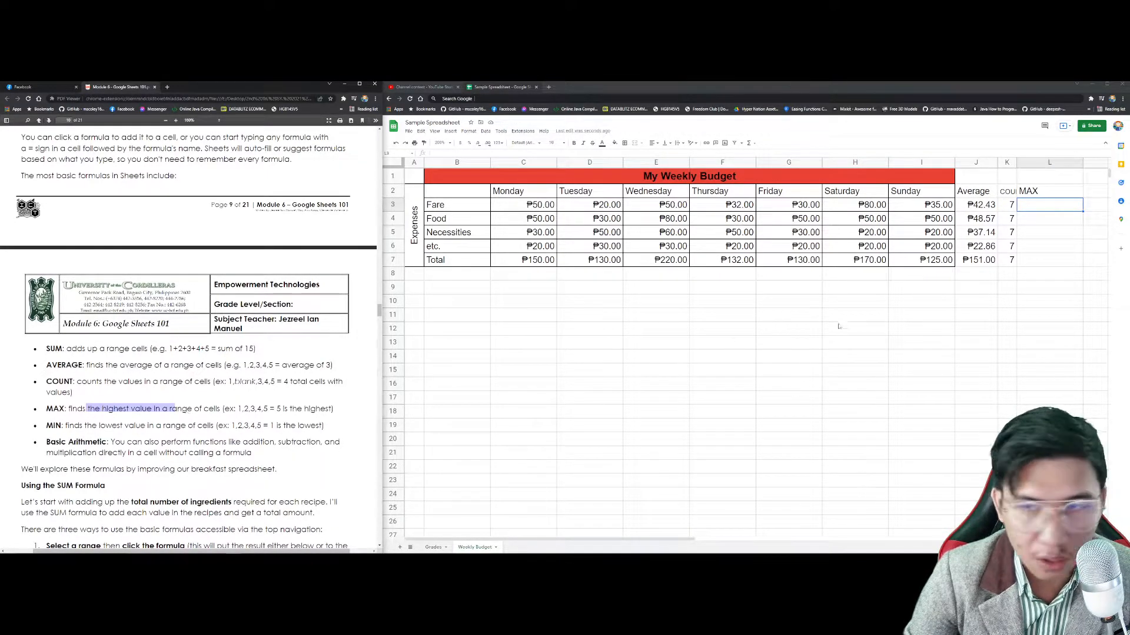
Step: Enter =MAX(C3:I3) in L3 and fill it down to L7
{"action": "left_click", "coordinate": [1036, 208]}
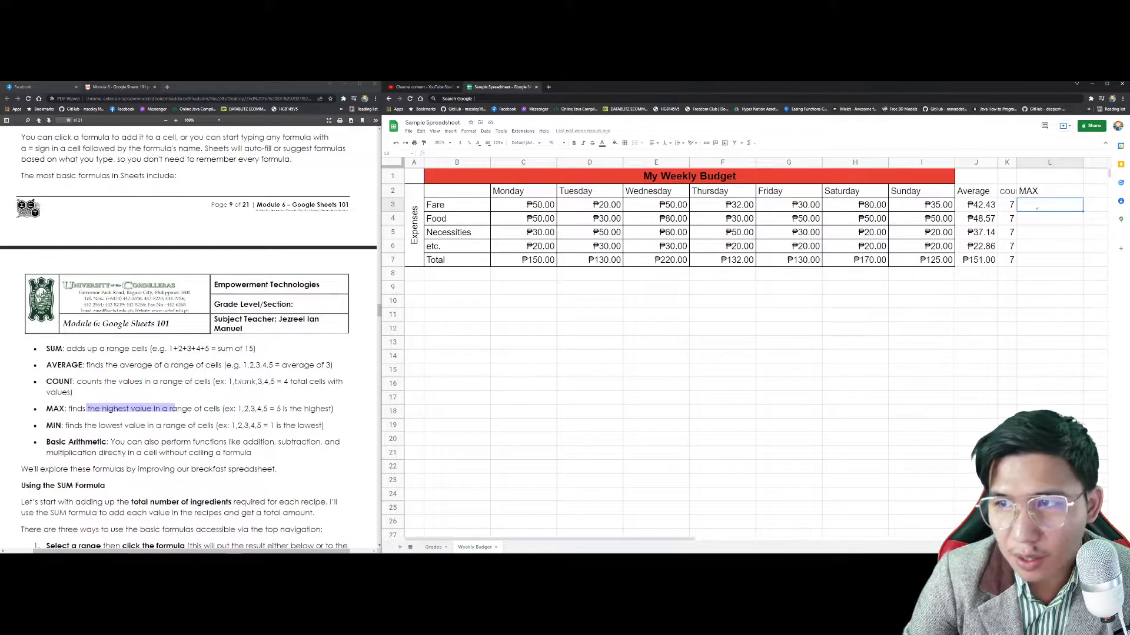
{"action": "type", "text": "=MAX"}
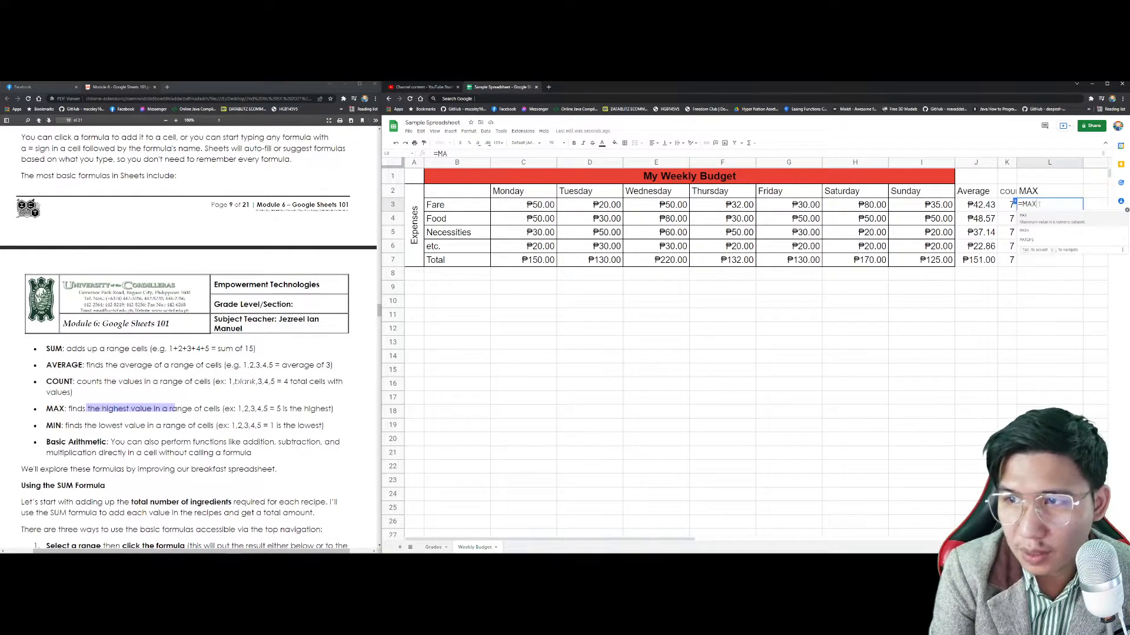
{"action": "type", "text": "("}
{"action": "left_click", "coordinate": [540, 206]}
{"action": "left_click_drag", "start_coordinate": [539, 206], "coordinate": [941, 204]}
{"action": "type", "text": ")"}
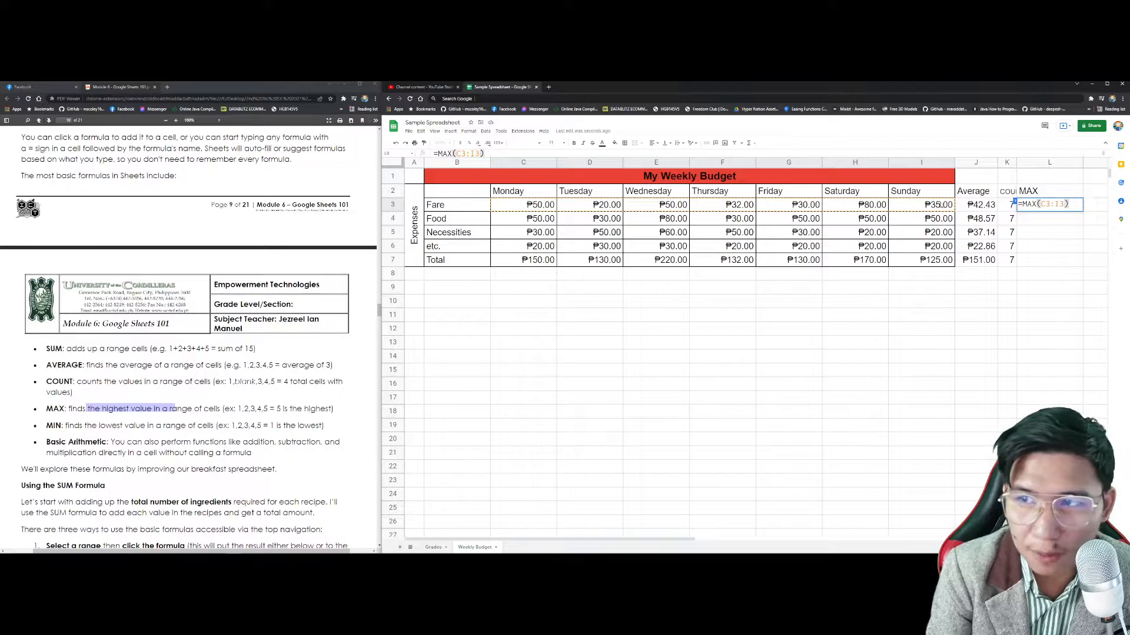
{"action": "key", "text": "Return"}
{"action": "left_click", "coordinate": [1072, 206]}
{"action": "left_click_drag", "start_coordinate": [1083, 212], "coordinate": [1080, 260]}
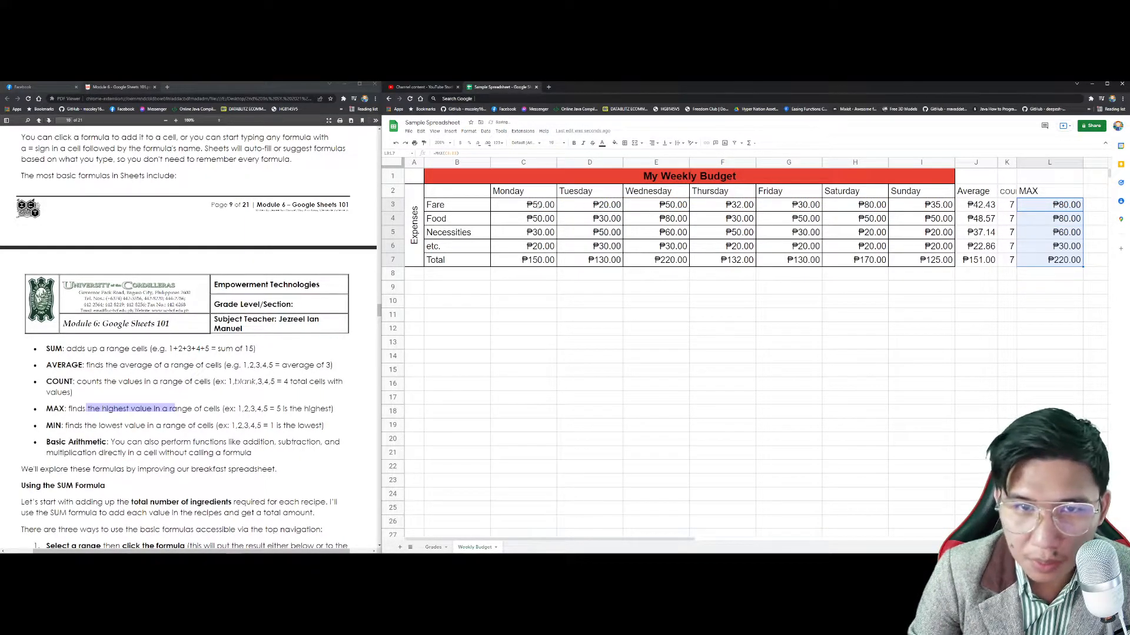
Step: Change Monday's fare in C3 to ₱100.00 and check the Fare row average
{"action": "left_click", "coordinate": [540, 205]}
{"action": "type", "text": "100"}
{"action": "key", "text": "Return"}
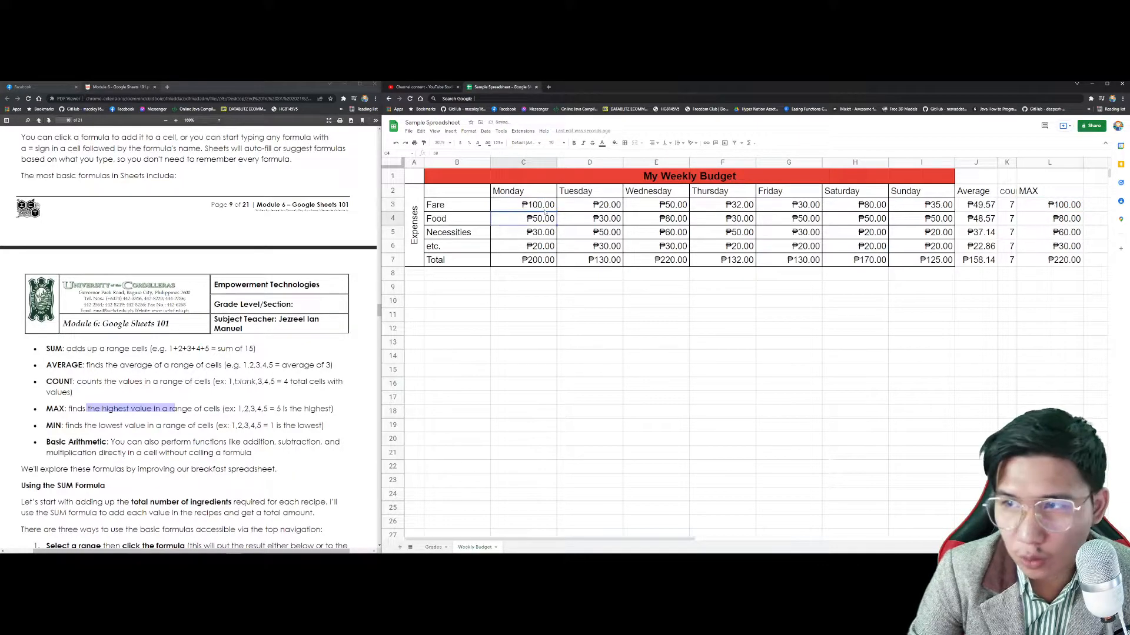
{"action": "left_click", "coordinate": [980, 209]}
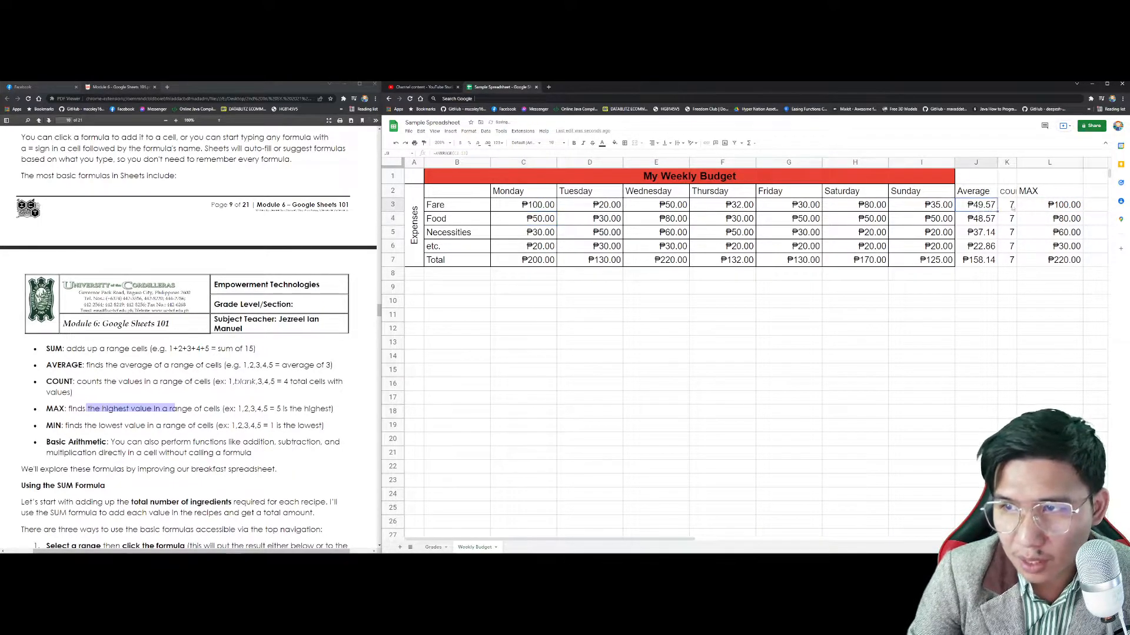
{"action": "left_click", "coordinate": [546, 220]}
Step: Set Monday's Food to ₱20.00, narrow column L, and add a MIN heading in M2
{"action": "type", "text": "20"}
{"action": "key", "text": "Return"}
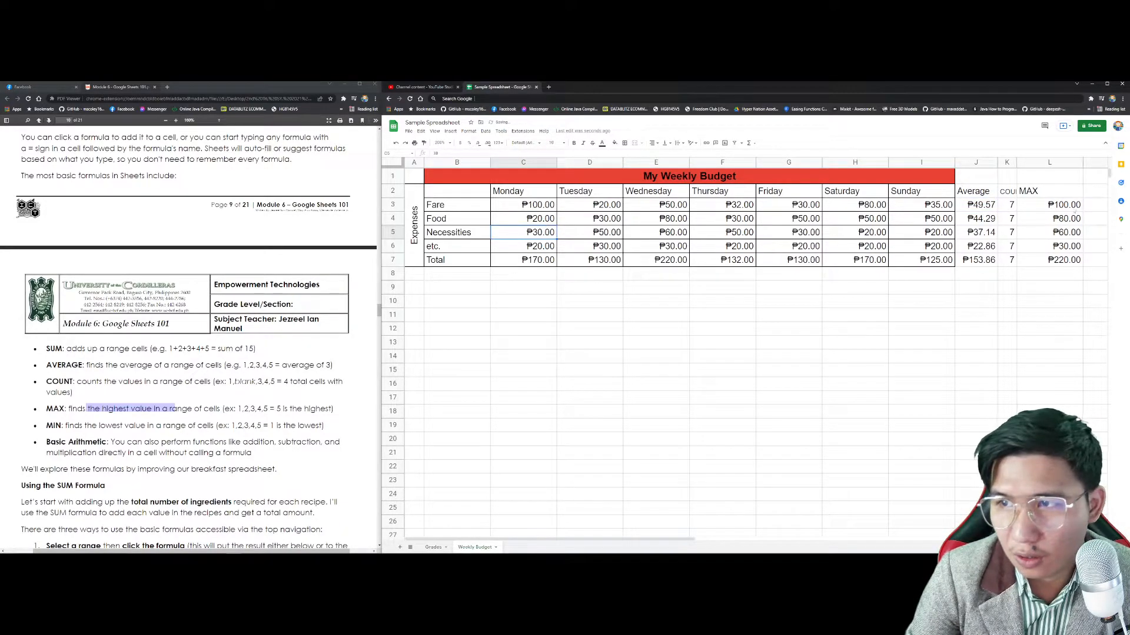
{"action": "left_click_drag", "start_coordinate": [1081, 164], "coordinate": [1056, 165]}
{"action": "left_click", "coordinate": [1069, 194]}
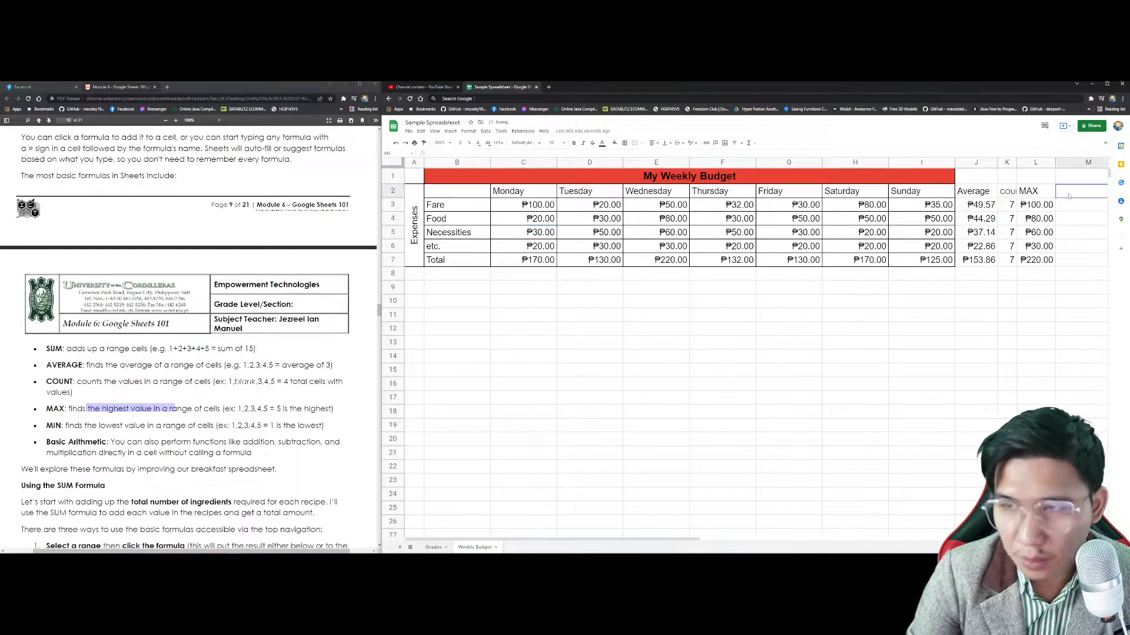
{"action": "type", "text": "MIN"}
{"action": "key", "text": "Return"}
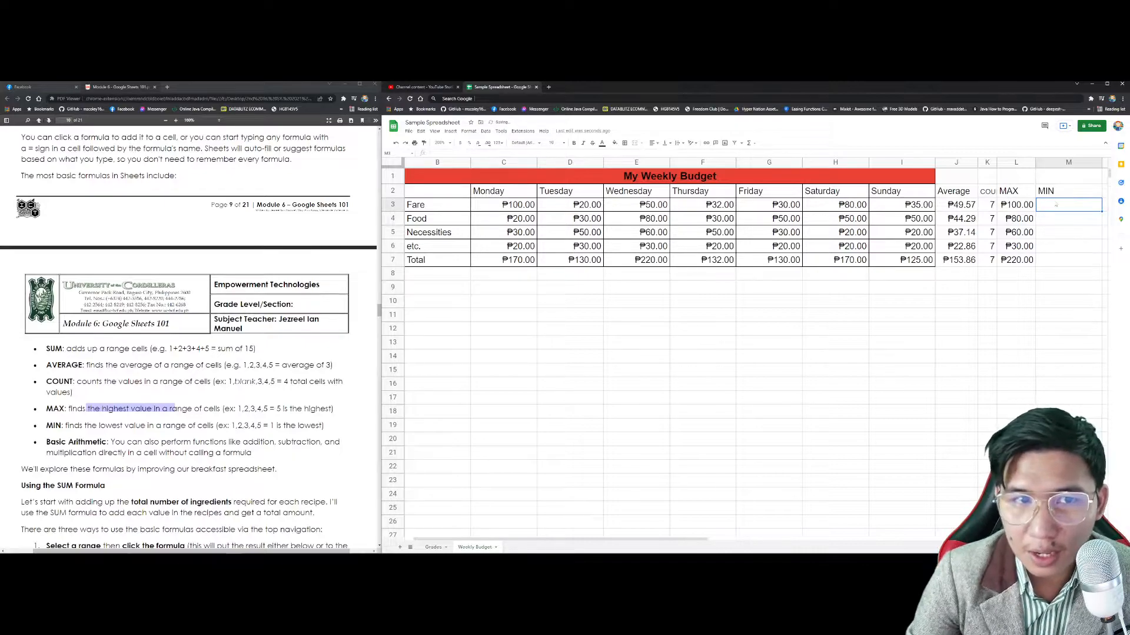
Step: Enter =MIN(C3:I3) in M3 and fill it down to M7
{"action": "type", "text": "=MI"}
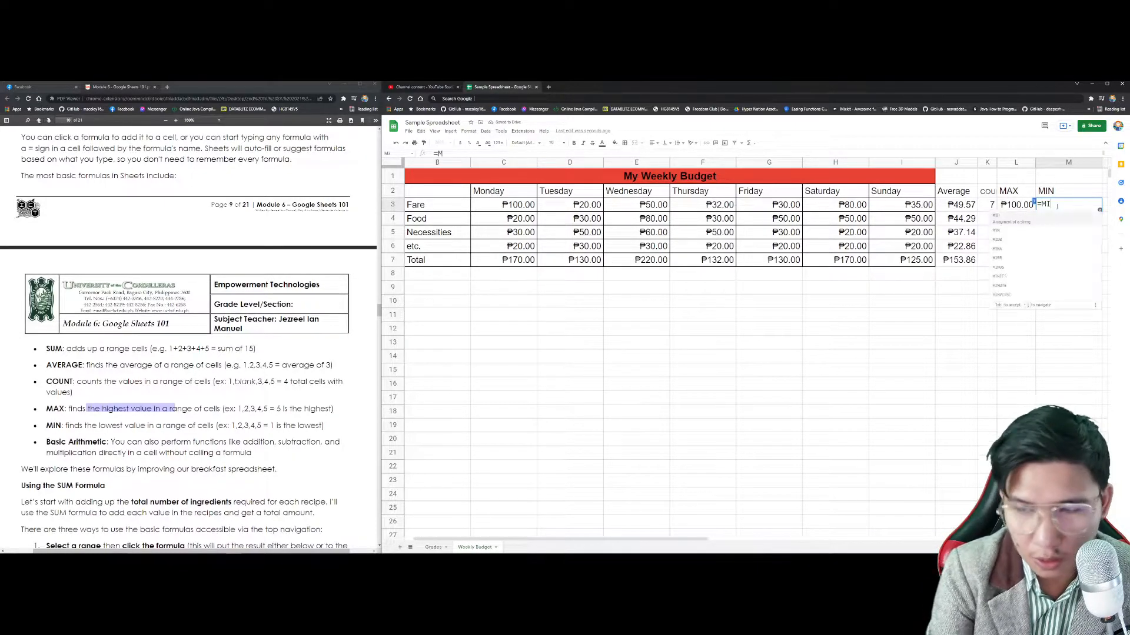
{"action": "type", "text": "N("}
{"action": "left_click", "coordinate": [495, 204]}
{"action": "left_click", "coordinate": [920, 206], "text": "shift"}
{"action": "key", "text": "Return"}
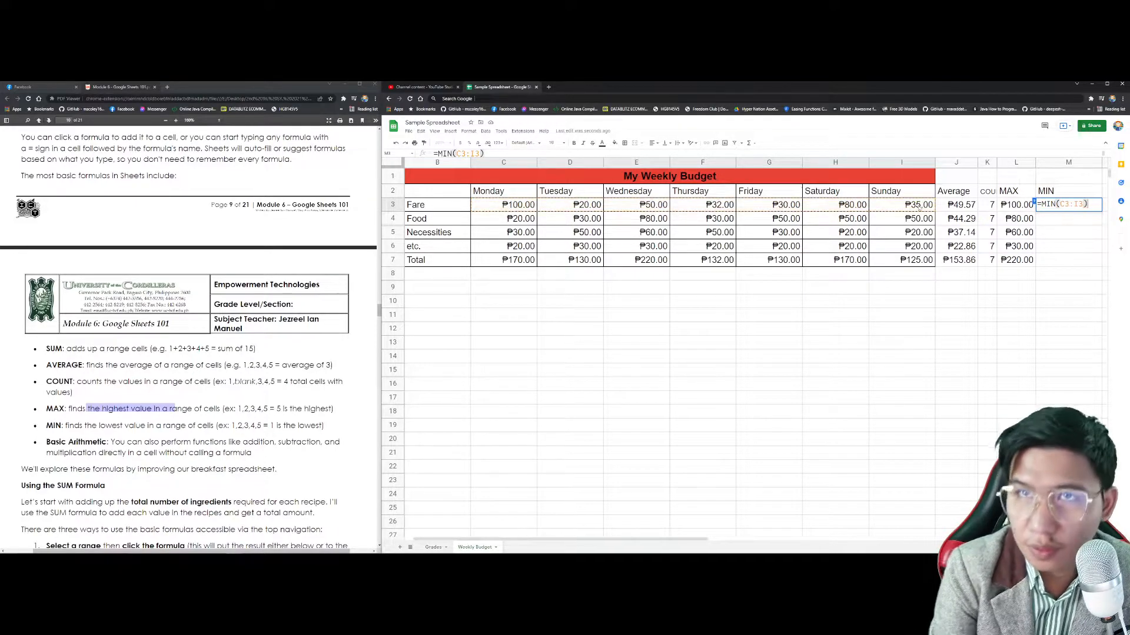
{"action": "left_click", "coordinate": [1095, 207]}
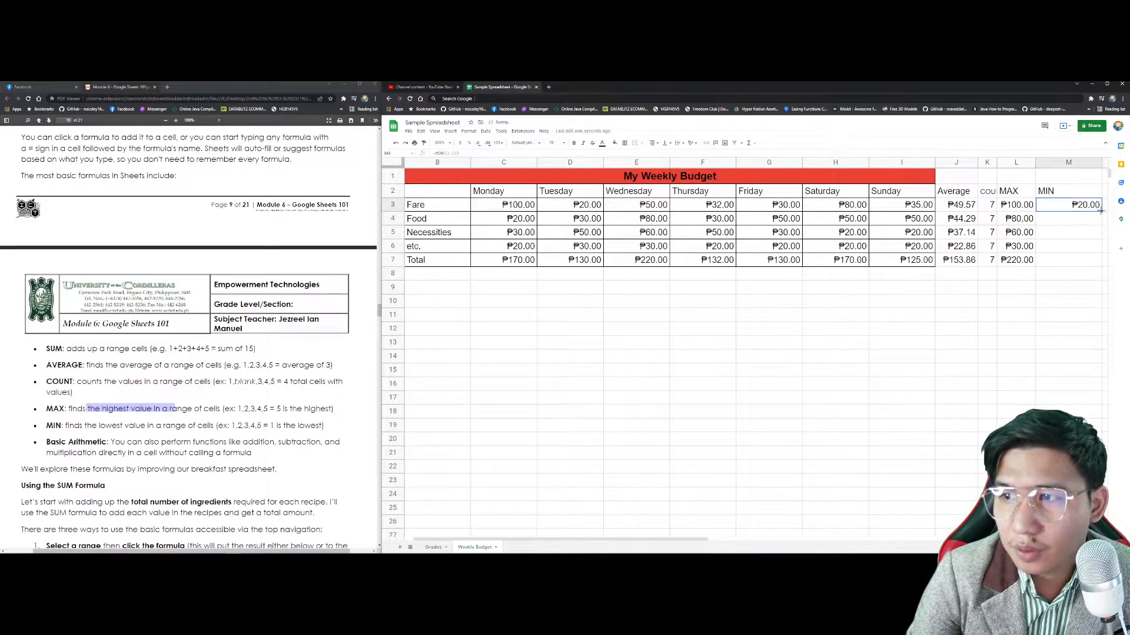
{"action": "left_click_drag", "start_coordinate": [1101, 212], "coordinate": [1101, 263]}
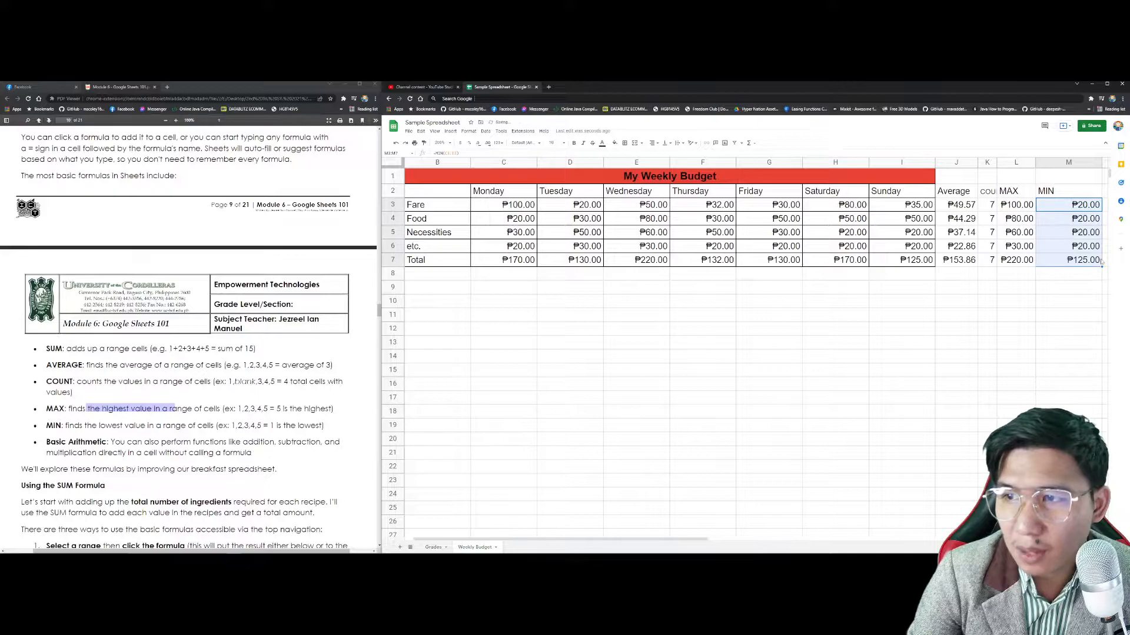
Step: Lower Monday's Necessities to 10 and set etc. Tuesday–Sunday to 20, 5, 2, 3, 4, 5
{"action": "left_click", "coordinate": [504, 234]}
{"action": "type", "text": "10"}
{"action": "key", "text": "Return"}
{"action": "key", "text": "Tab"}
{"action": "type", "text": "20"}
{"action": "key", "text": "Tab"}
{"action": "type", "text": "5"}
{"action": "key", "text": "Tab"}
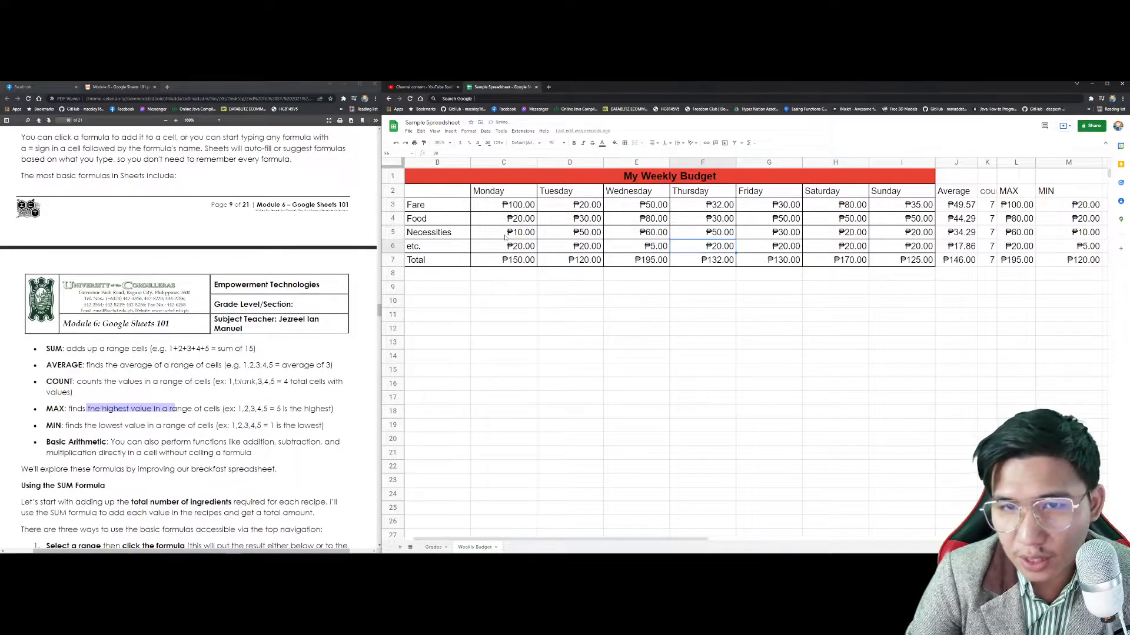
{"action": "type", "text": "2"}
{"action": "key", "text": "Tab"}
{"action": "type", "text": "3"}
{"action": "key", "text": "Tab"}
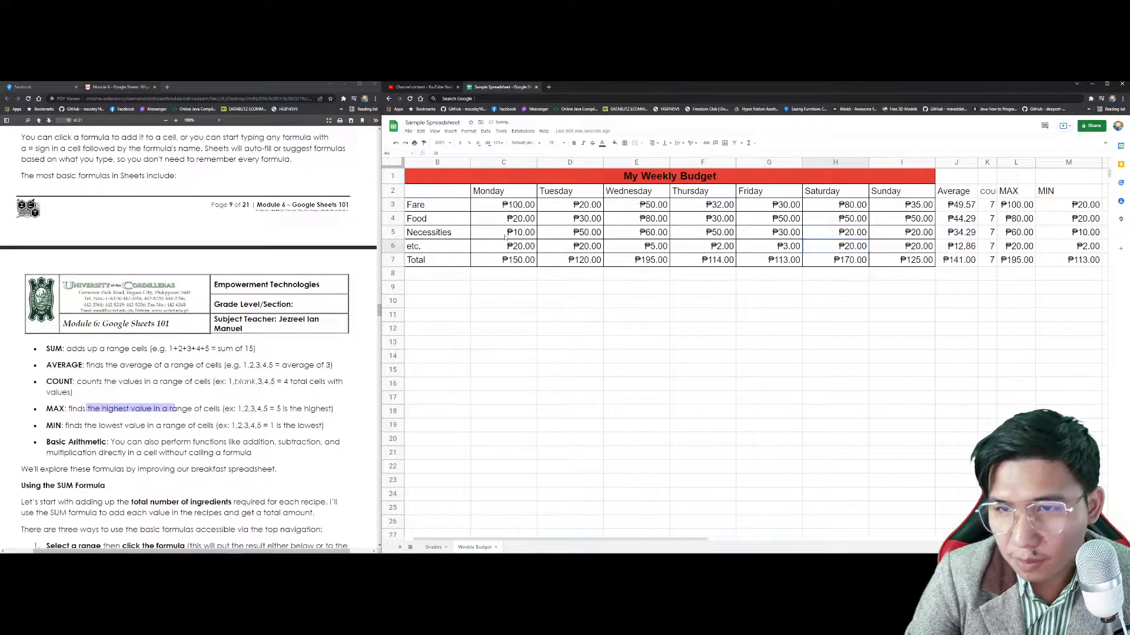
{"action": "type", "text": "4"}
{"action": "key", "text": "Tab"}
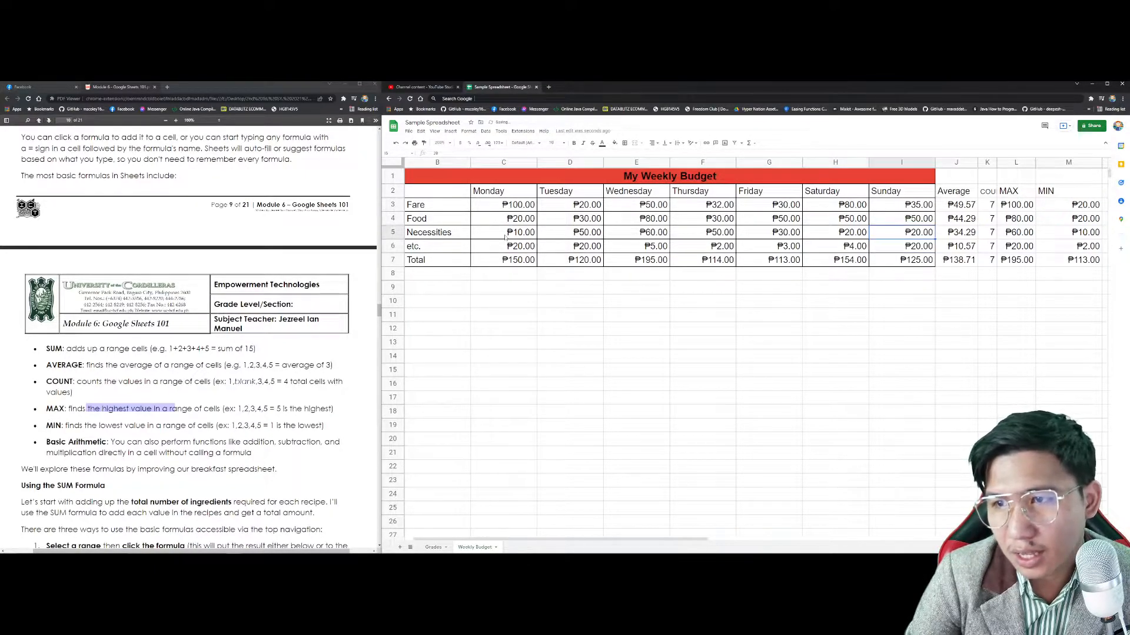
{"action": "type", "text": "5"}
{"action": "key", "text": "Up"}
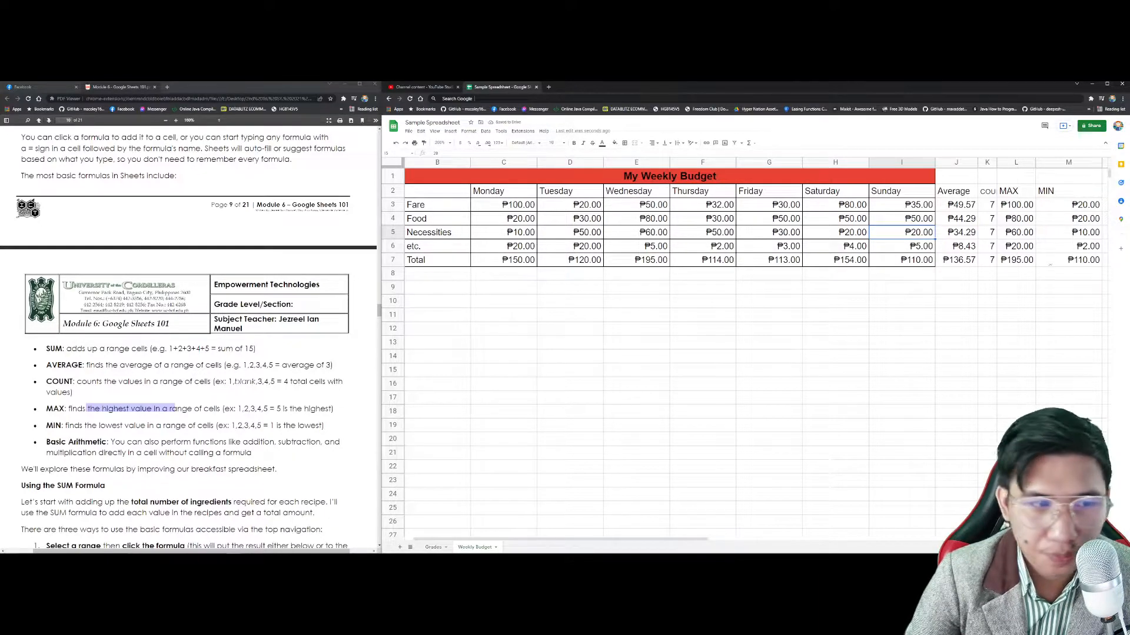
{"action": "scroll", "coordinate": [80, 419], "scroll_direction": "down", "scroll_amount": 3}
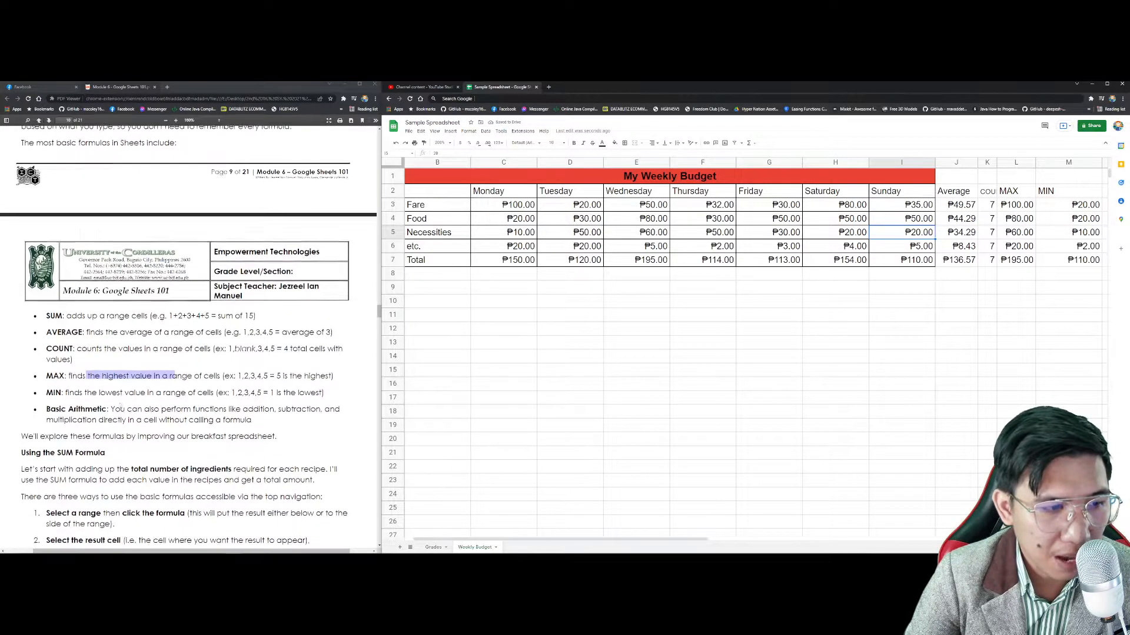
{"action": "scroll", "coordinate": [72, 329], "scroll_direction": "down", "scroll_amount": 8}
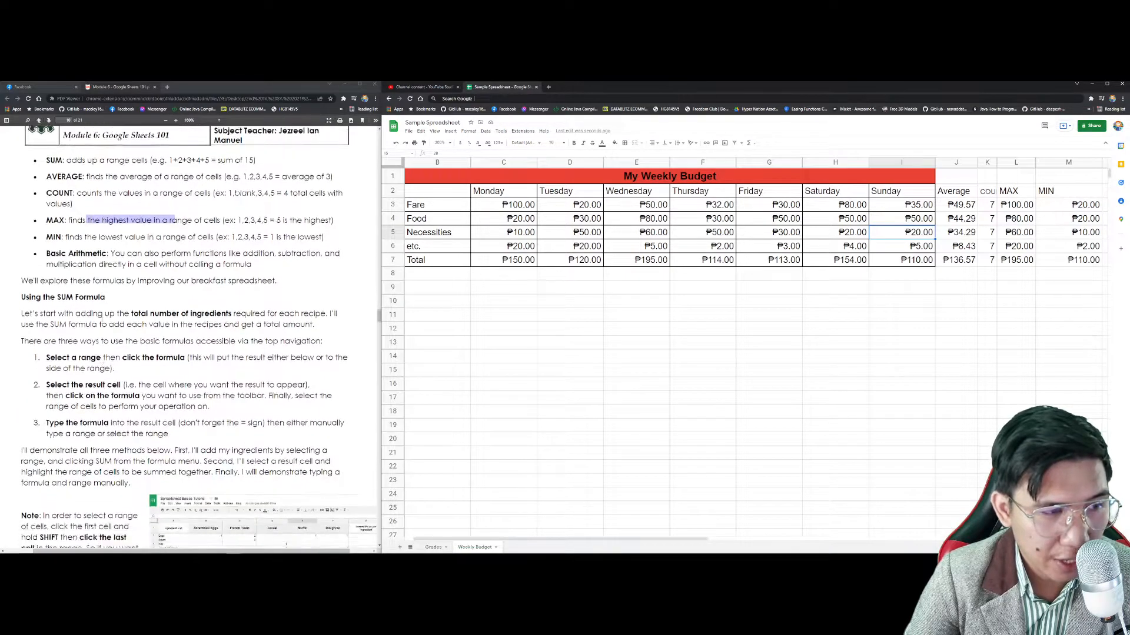
{"action": "scroll", "coordinate": [189, 336], "scroll_direction": "down", "scroll_amount": 4}
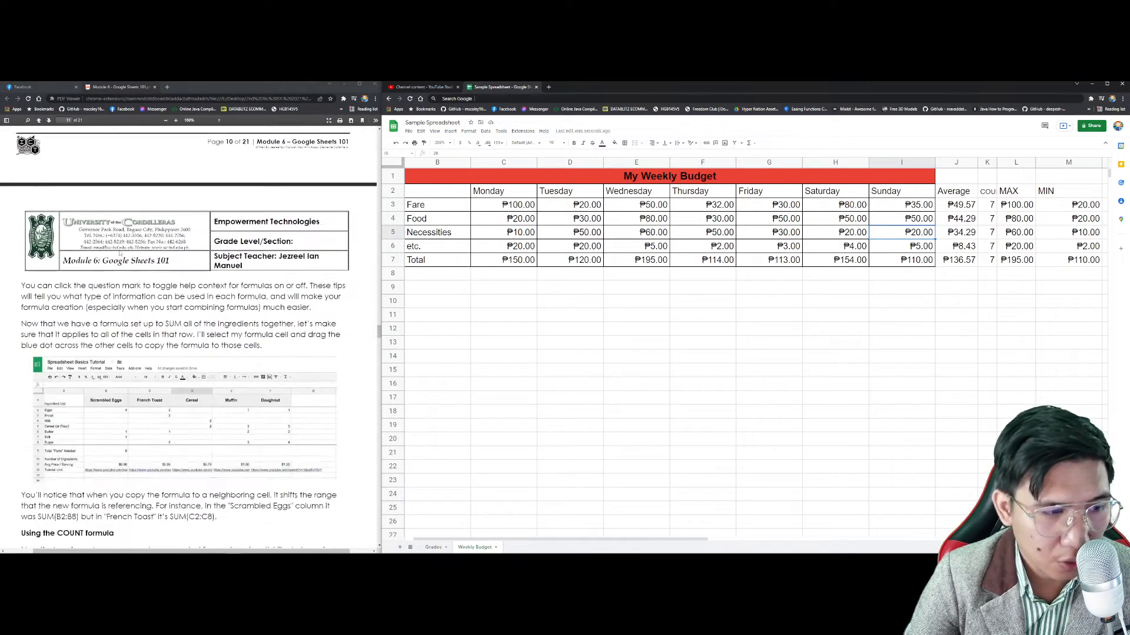
{"action": "scroll", "coordinate": [110, 352], "scroll_direction": "down", "scroll_amount": 10}
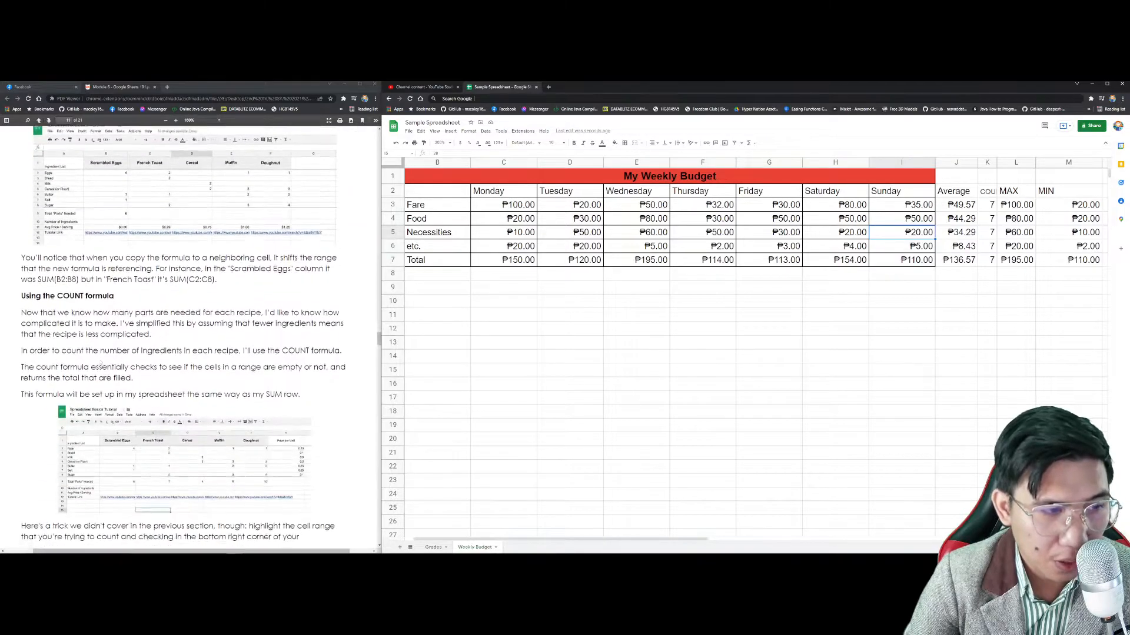
{"action": "scroll", "coordinate": [110, 352], "scroll_direction": "down", "scroll_amount": 8}
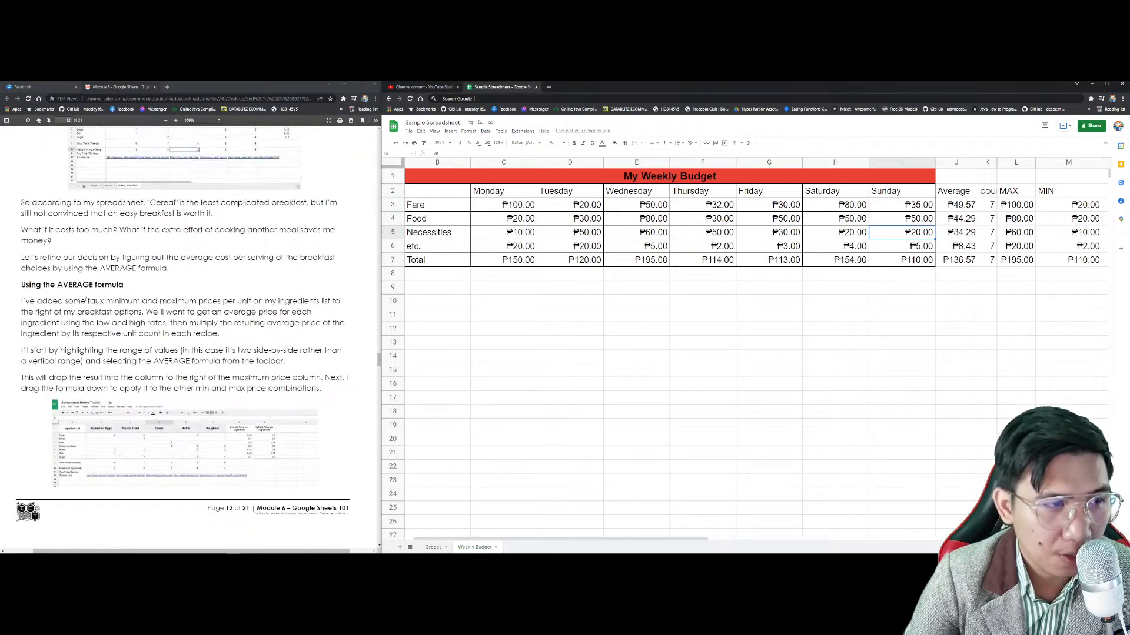
{"action": "scroll", "coordinate": [123, 328], "scroll_direction": "down", "scroll_amount": 1}
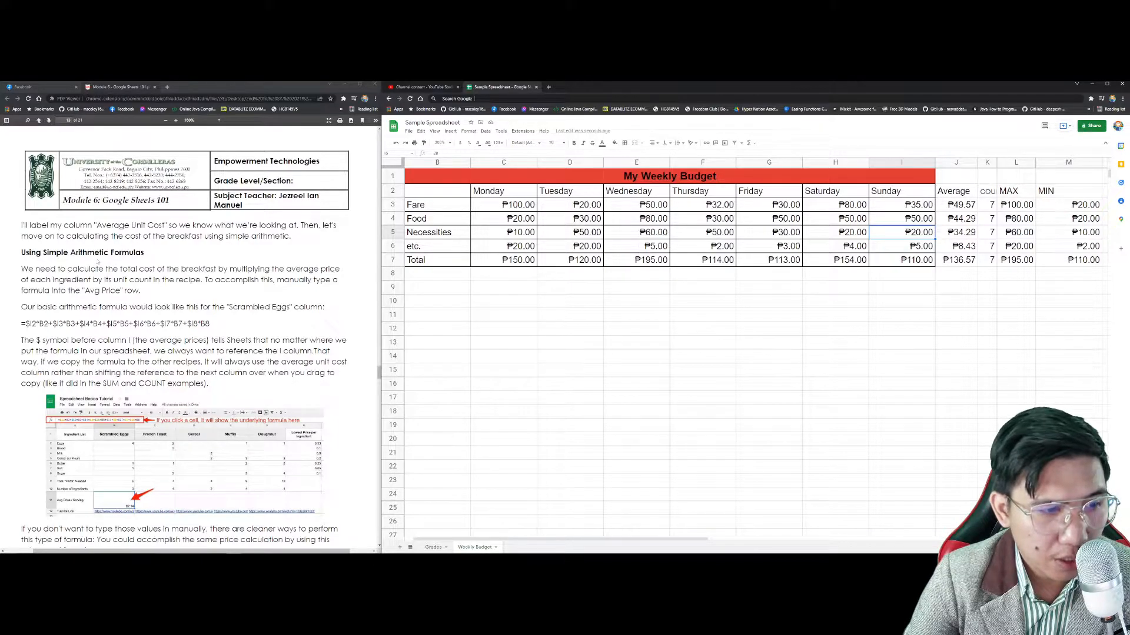
{"action": "scroll", "coordinate": [98, 261], "scroll_direction": "down", "scroll_amount": 4}
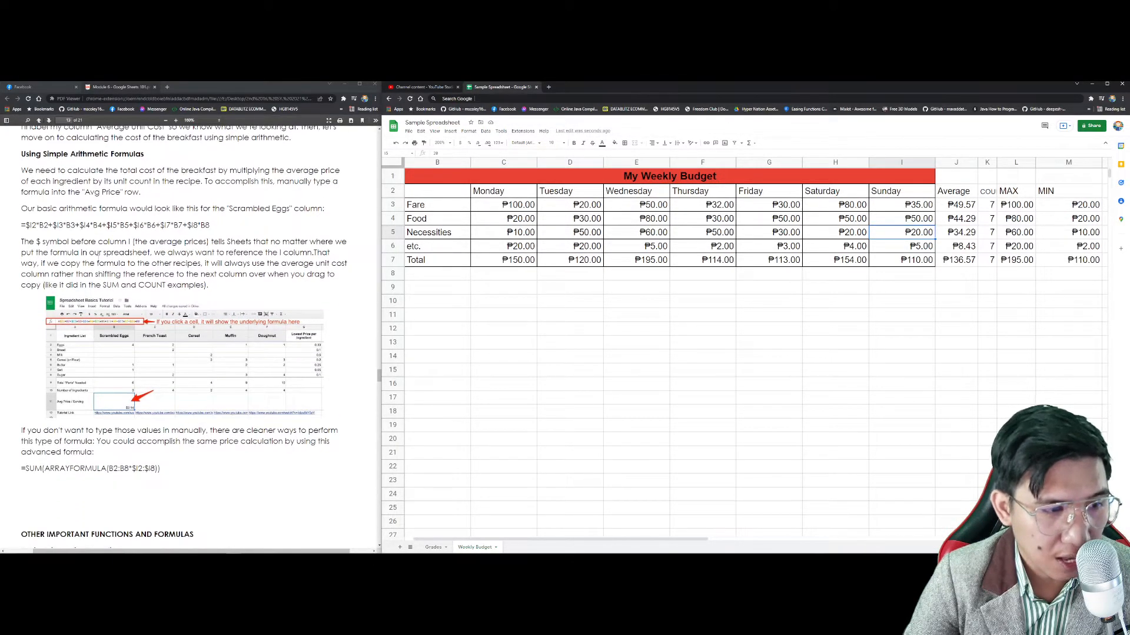
{"action": "scroll", "coordinate": [185, 329], "scroll_direction": "up", "scroll_amount": 1}
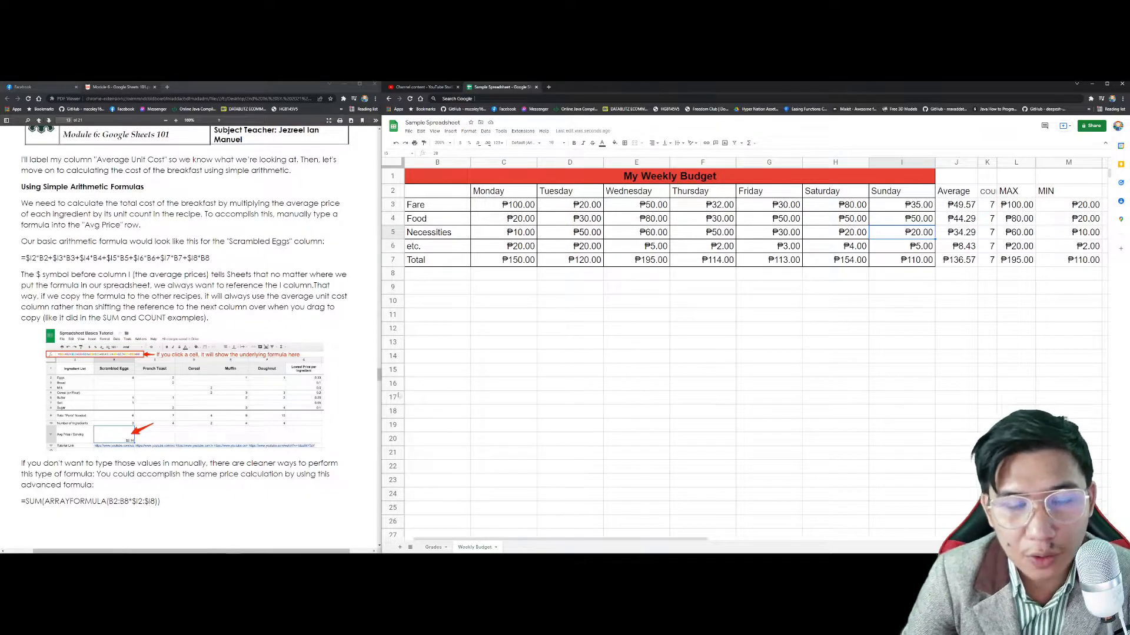
{"action": "left_click", "coordinate": [518, 316]}
{"action": "type", "text": "="}
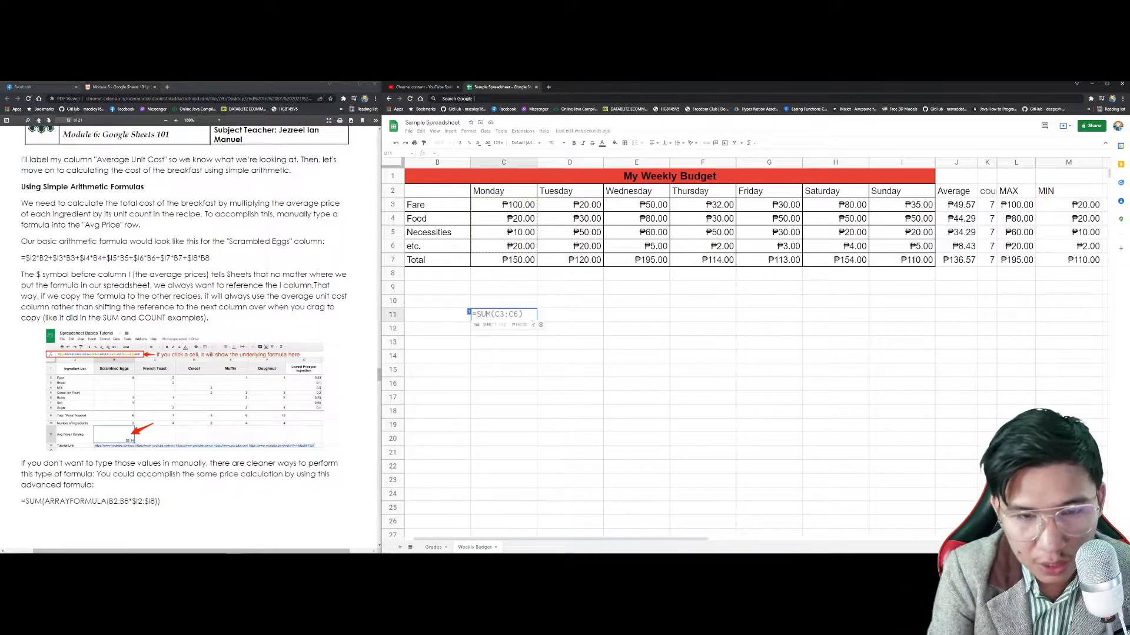
{"action": "left_click", "coordinate": [518, 207]}
{"action": "type", "text": "+"}
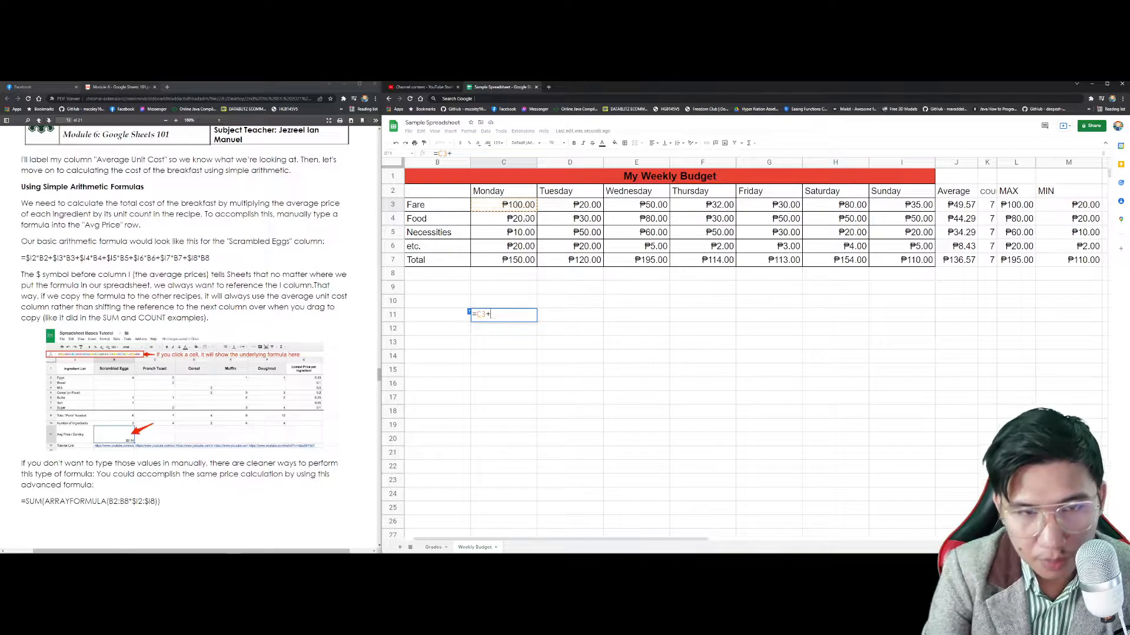
{"action": "left_click", "coordinate": [523, 218]}
{"action": "type", "text": "+"}
{"action": "left_click", "coordinate": [523, 233]}
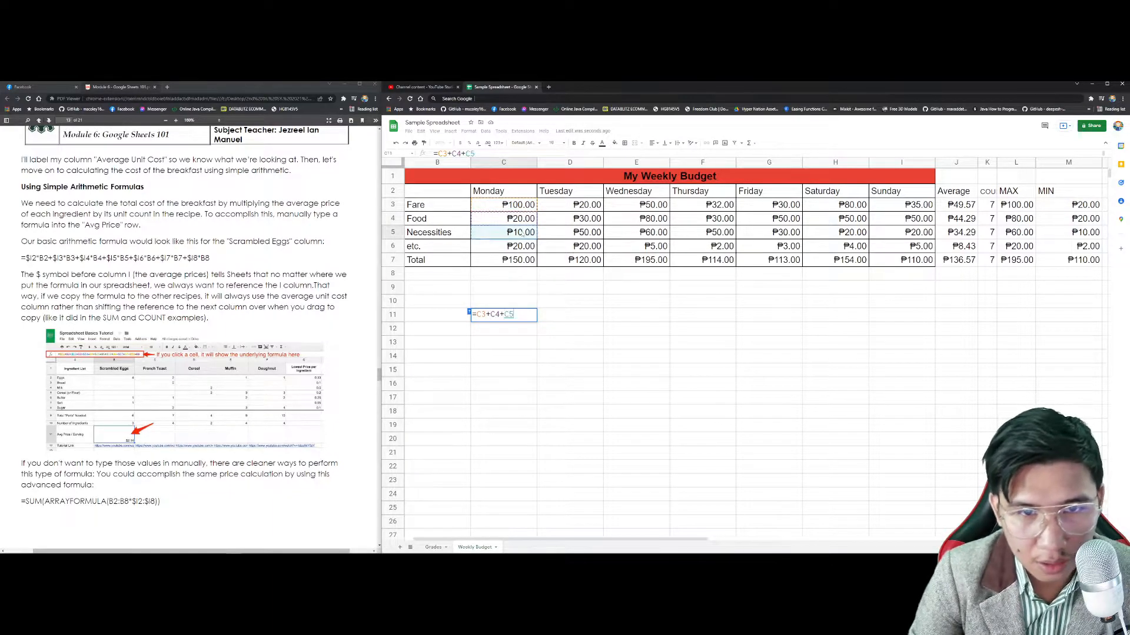
{"action": "type", "text": "+"}
{"action": "left_click", "coordinate": [520, 246]}
{"action": "type", "text": "+"}
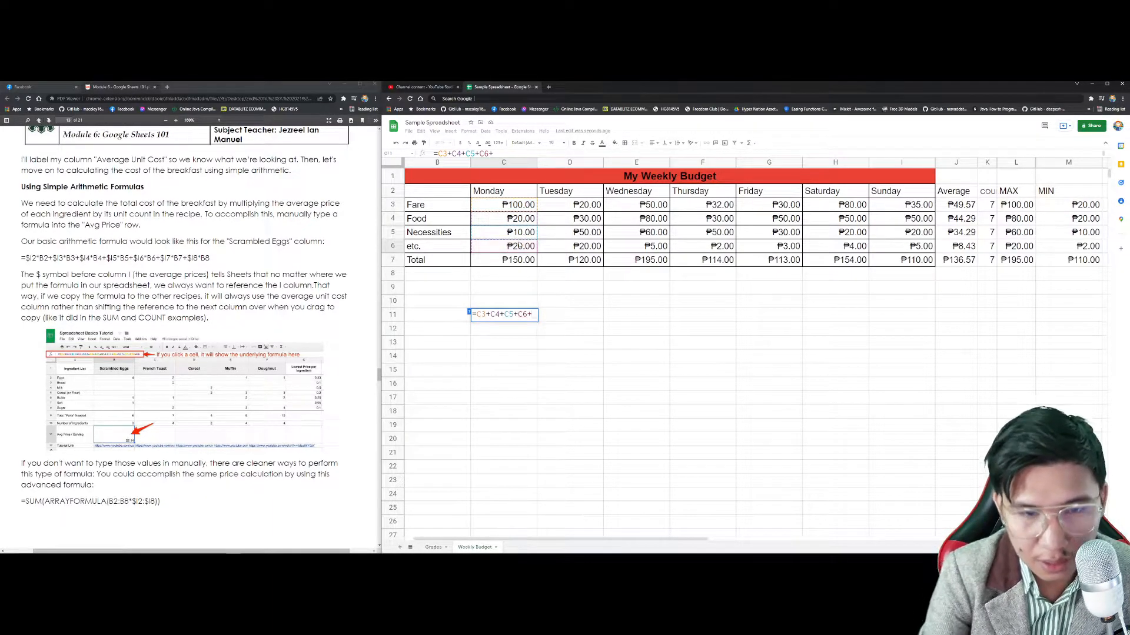
{"action": "key", "text": "Escape"}
{"action": "left_click", "coordinate": [505, 356]}
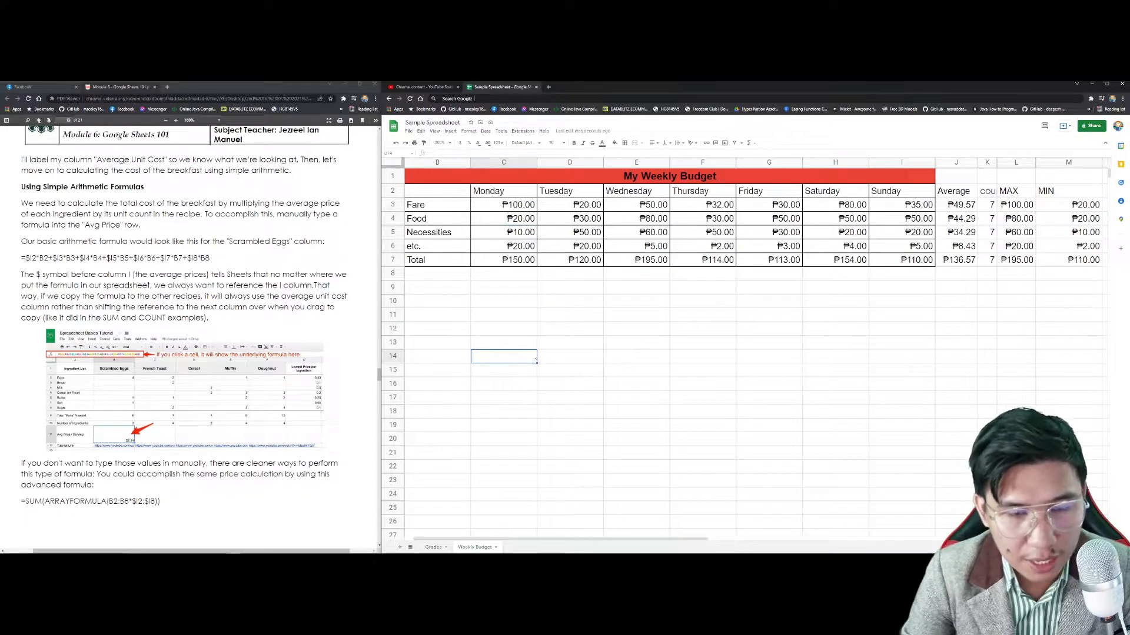
{"action": "scroll", "coordinate": [247, 326], "scroll_direction": "down", "scroll_amount": 3}
{"action": "scroll", "coordinate": [247, 326], "scroll_direction": "down", "scroll_amount": 5}
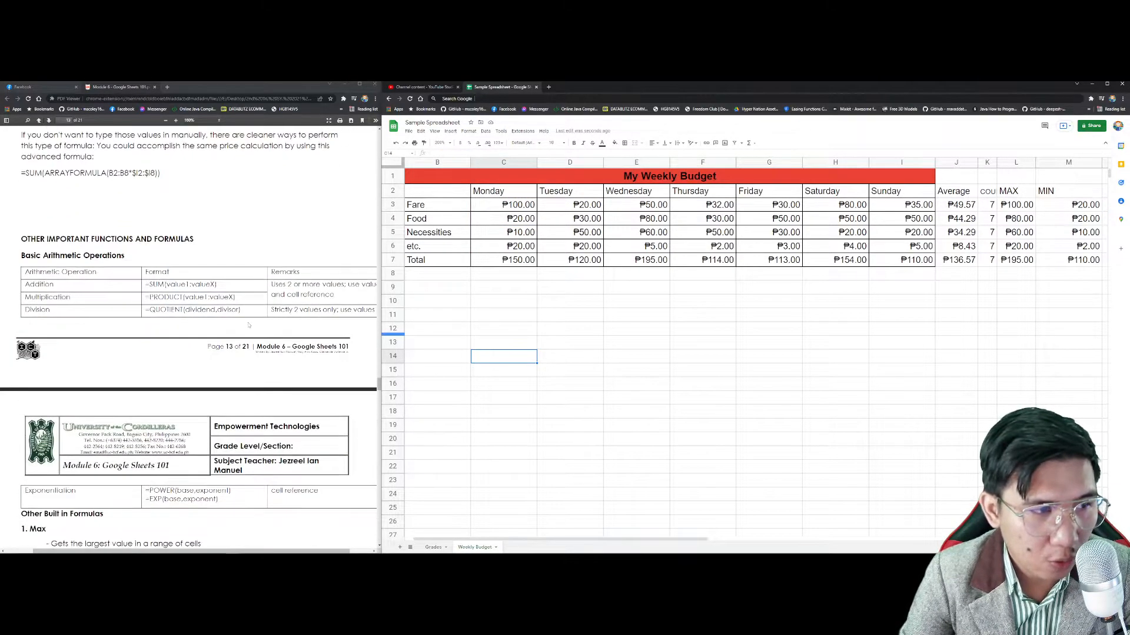
{"action": "scroll", "coordinate": [249, 325], "scroll_direction": "up", "scroll_amount": 1}
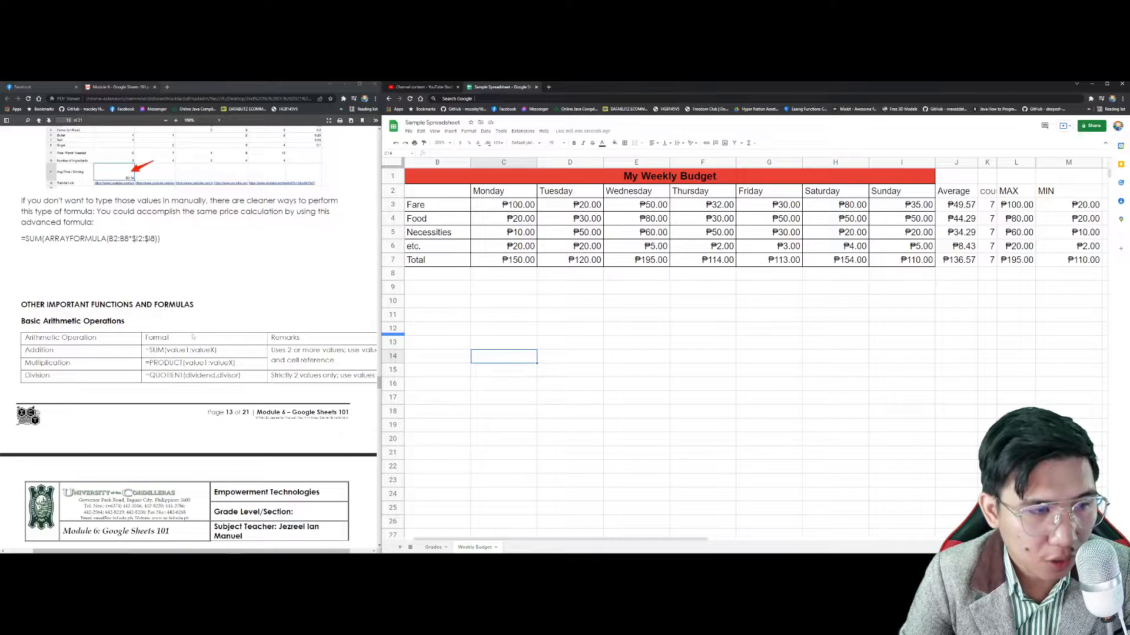
{"action": "left_click", "coordinate": [76, 353]}
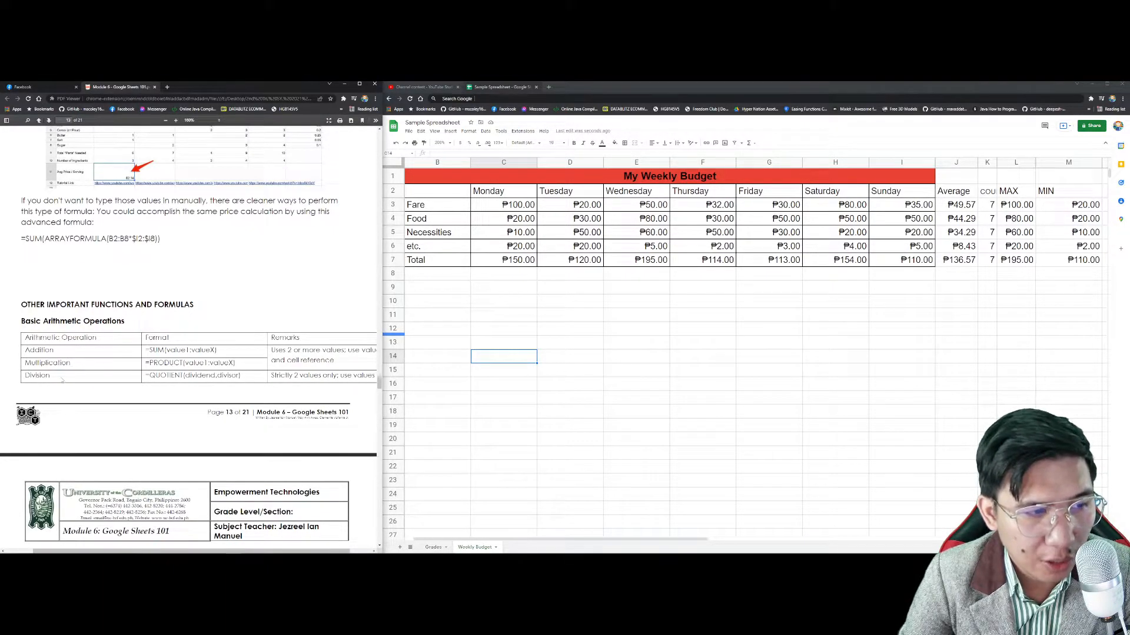
{"action": "scroll", "coordinate": [61, 380], "scroll_direction": "down", "scroll_amount": 5}
{"action": "scroll", "coordinate": [72, 367], "scroll_direction": "up", "scroll_amount": 3}
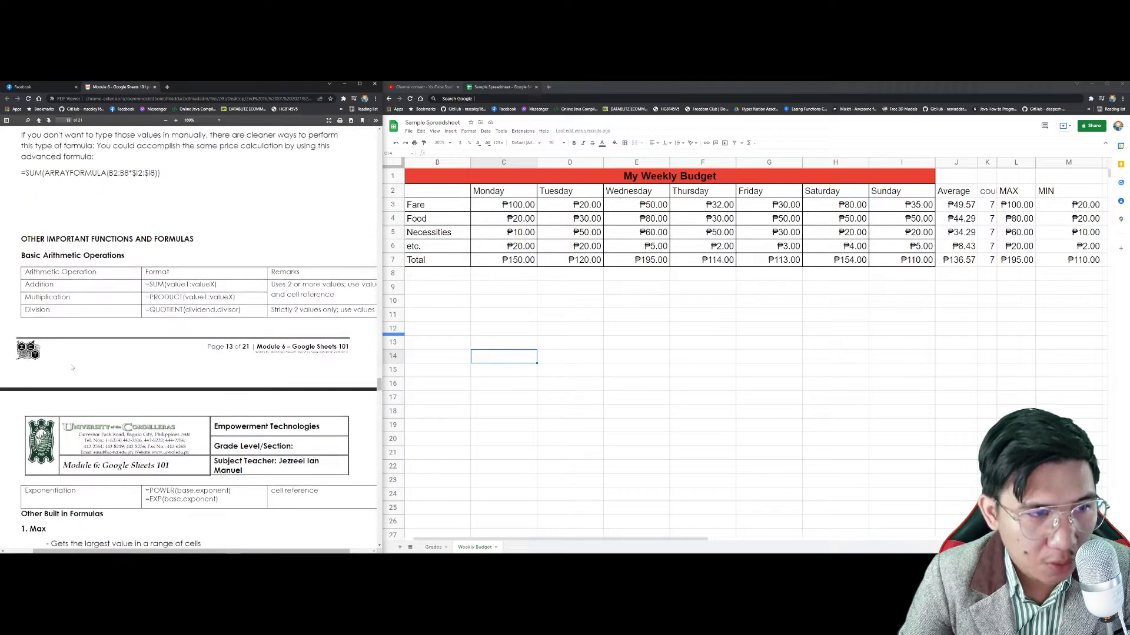
{"action": "scroll", "coordinate": [259, 305], "scroll_direction": "right", "scroll_amount": 2}
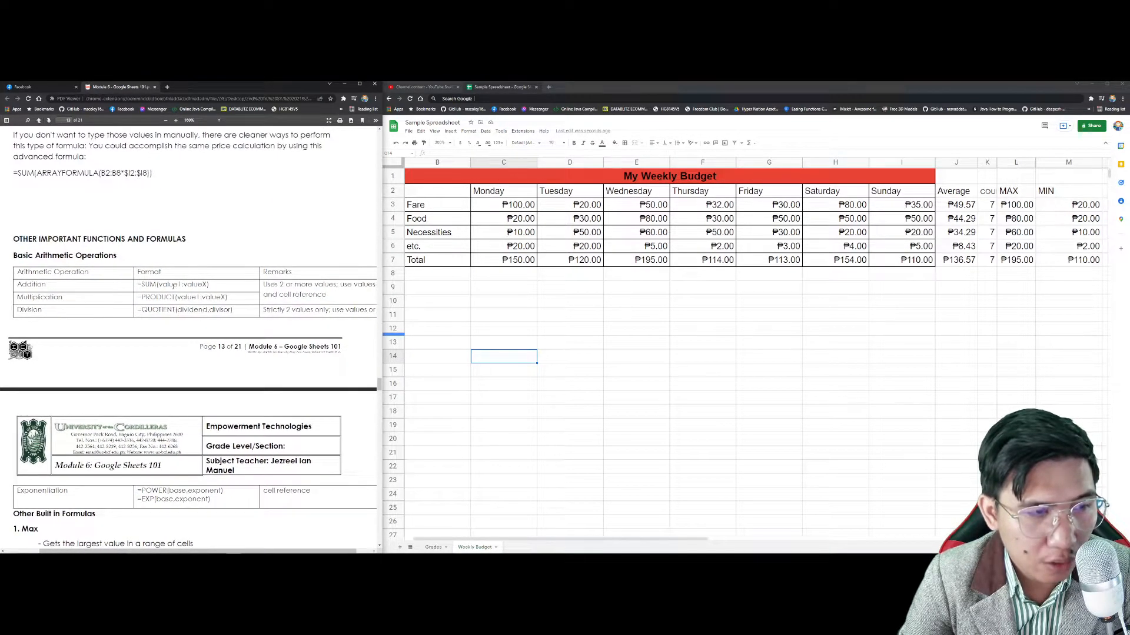
{"action": "double_click", "coordinate": [150, 284]}
{"action": "double_click", "coordinate": [159, 297]}
{"action": "double_click", "coordinate": [162, 310]}
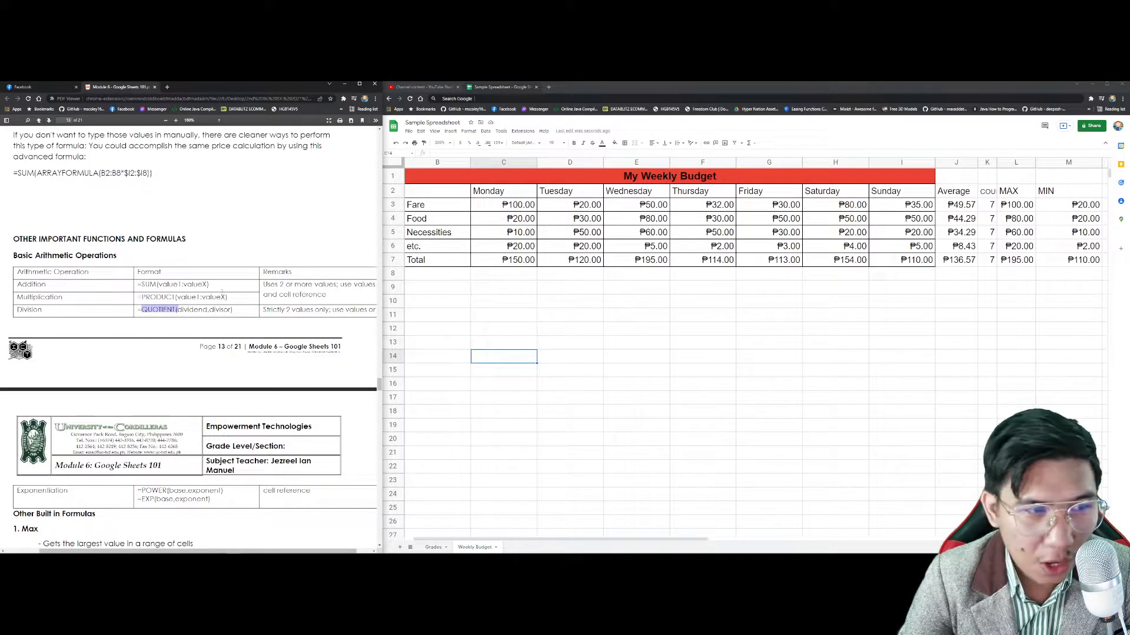
{"action": "left_click", "coordinate": [215, 300]}
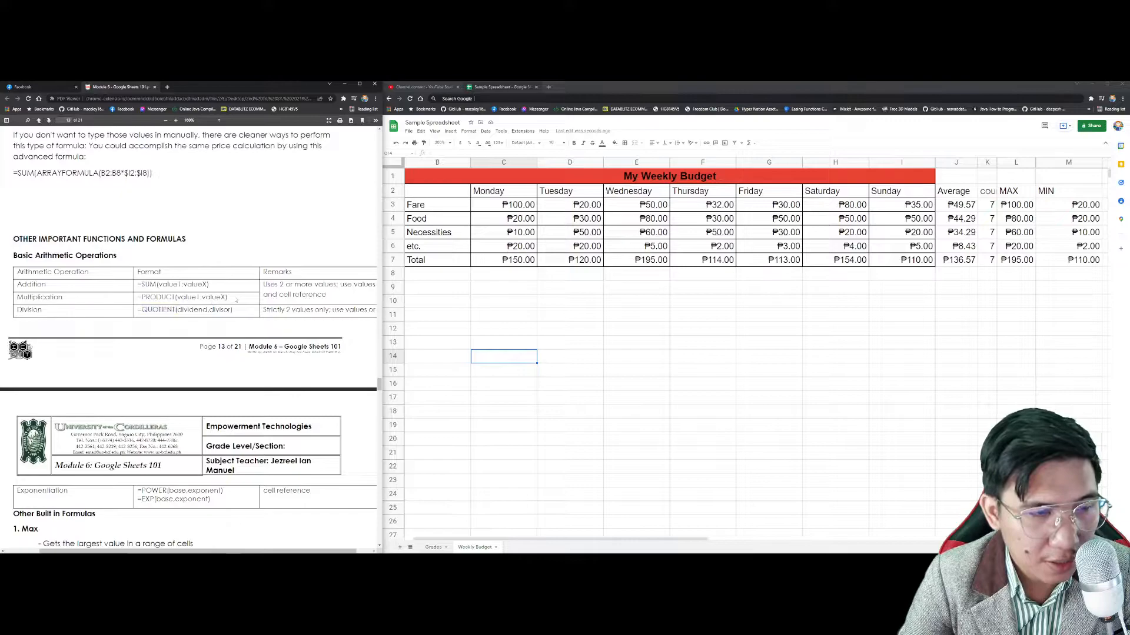
{"action": "scroll", "coordinate": [236, 323], "scroll_direction": "right", "scroll_amount": 1}
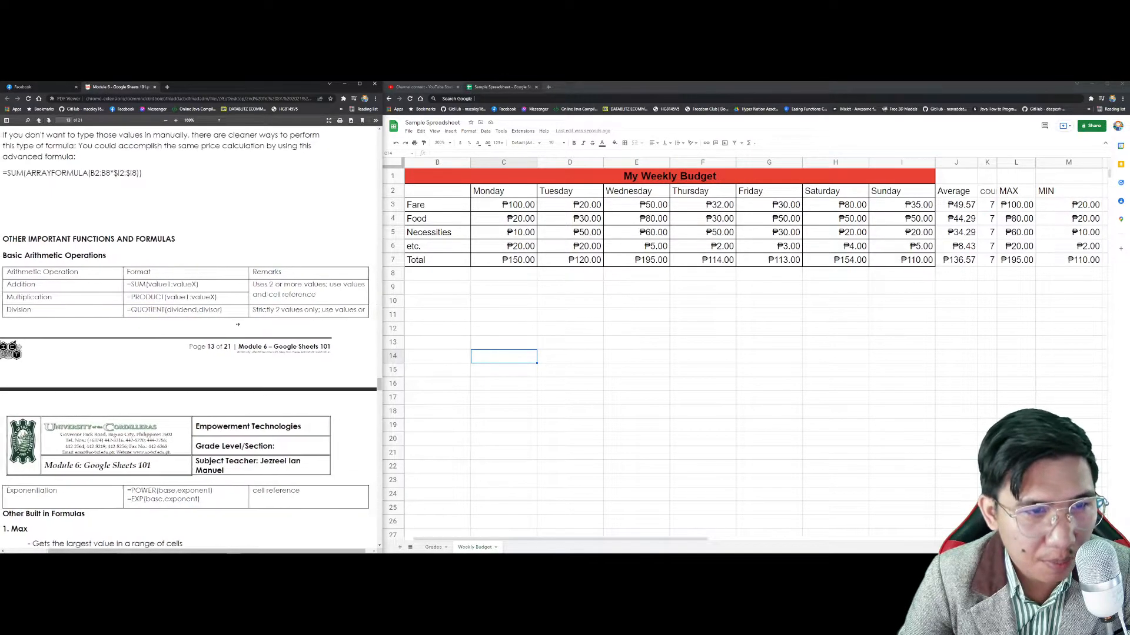
{"action": "scroll", "coordinate": [229, 323], "scroll_direction": "left", "scroll_amount": 1}
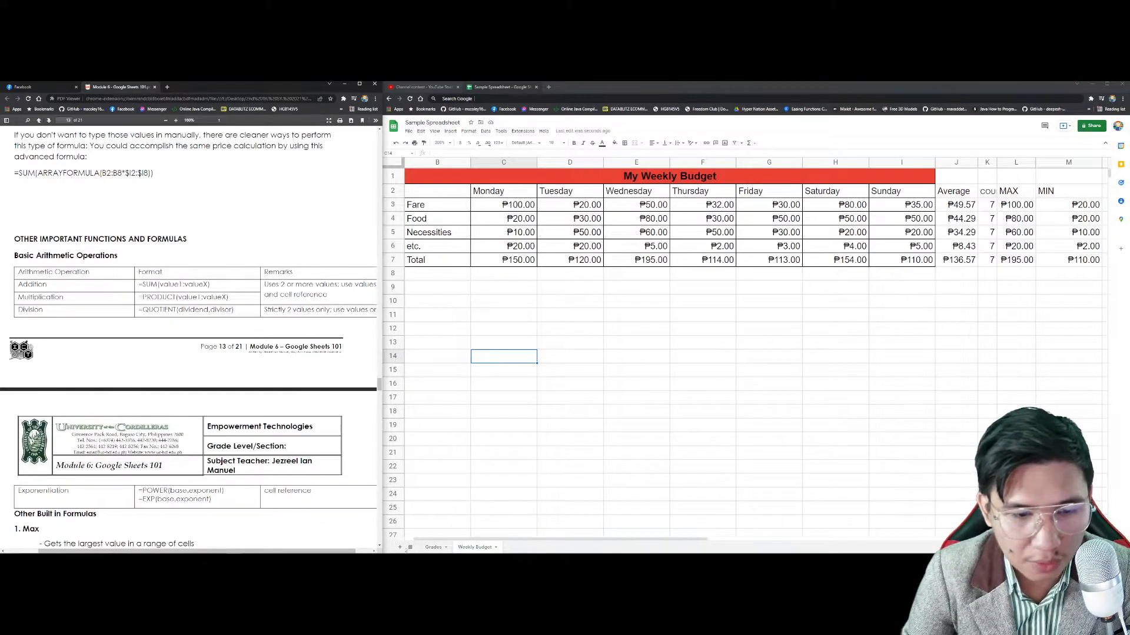
{"action": "scroll", "coordinate": [284, 429], "scroll_direction": "down", "scroll_amount": 1}
{"action": "scroll", "coordinate": [284, 429], "scroll_direction": "down", "scroll_amount": 2}
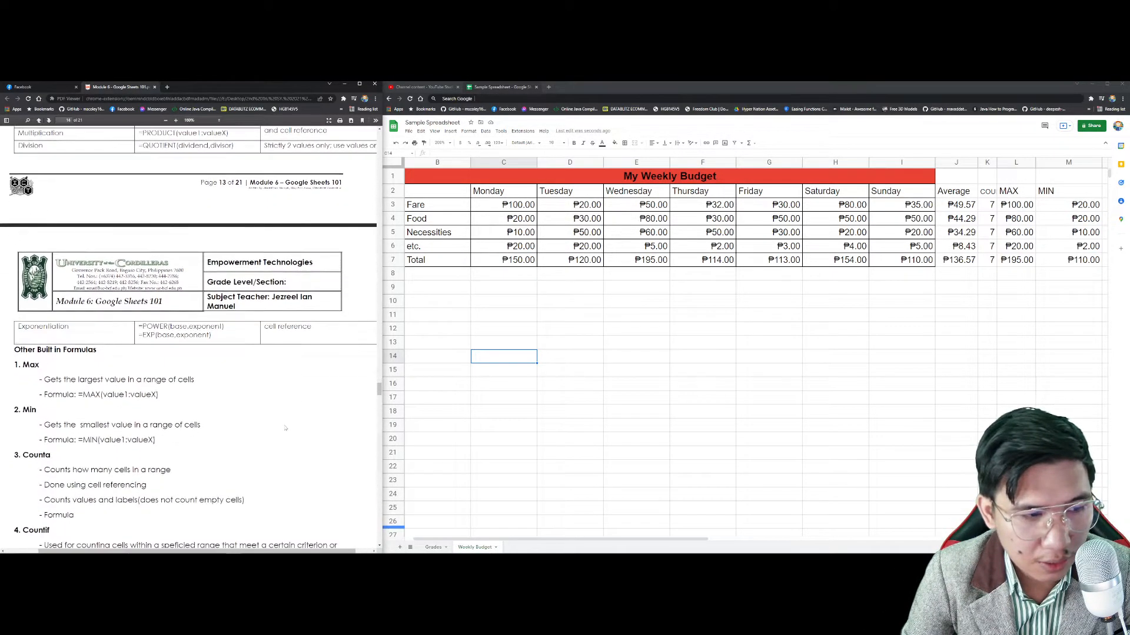
{"action": "scroll", "coordinate": [350, 291], "scroll_direction": "down", "scroll_amount": 1}
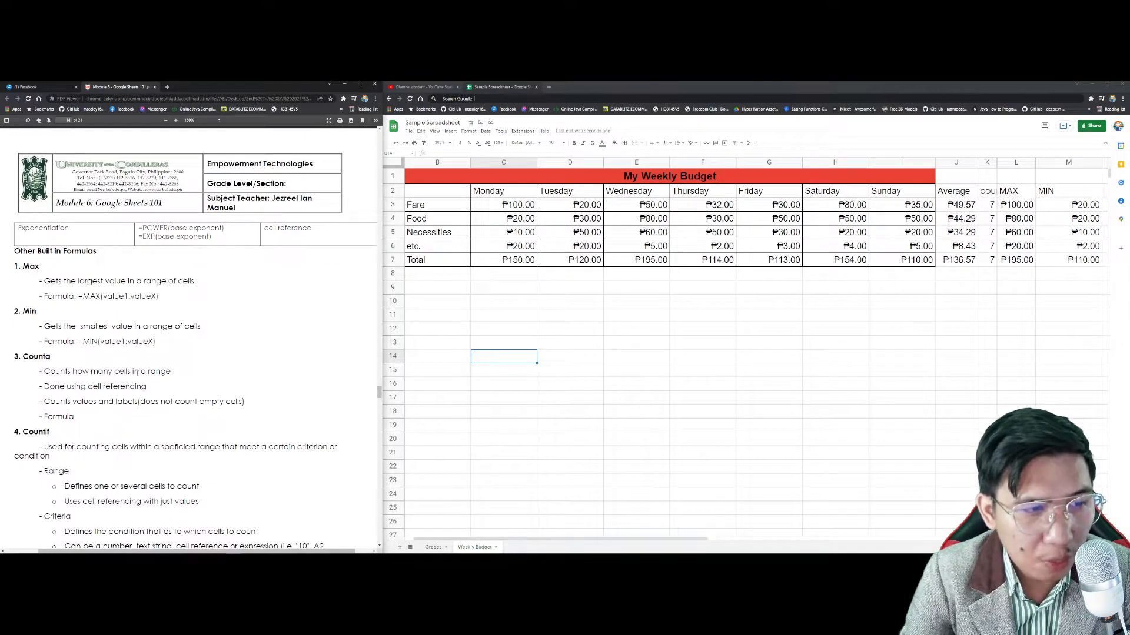
{"action": "mouse_move", "coordinate": [163, 390]}
{"action": "left_mouse_down"}
{"action": "mouse_move", "coordinate": [66, 387]}
{"action": "mouse_move", "coordinate": [161, 402]}
{"action": "left_mouse_up"}
{"action": "left_click", "coordinate": [164, 391]}
{"action": "left_click", "coordinate": [213, 407]}
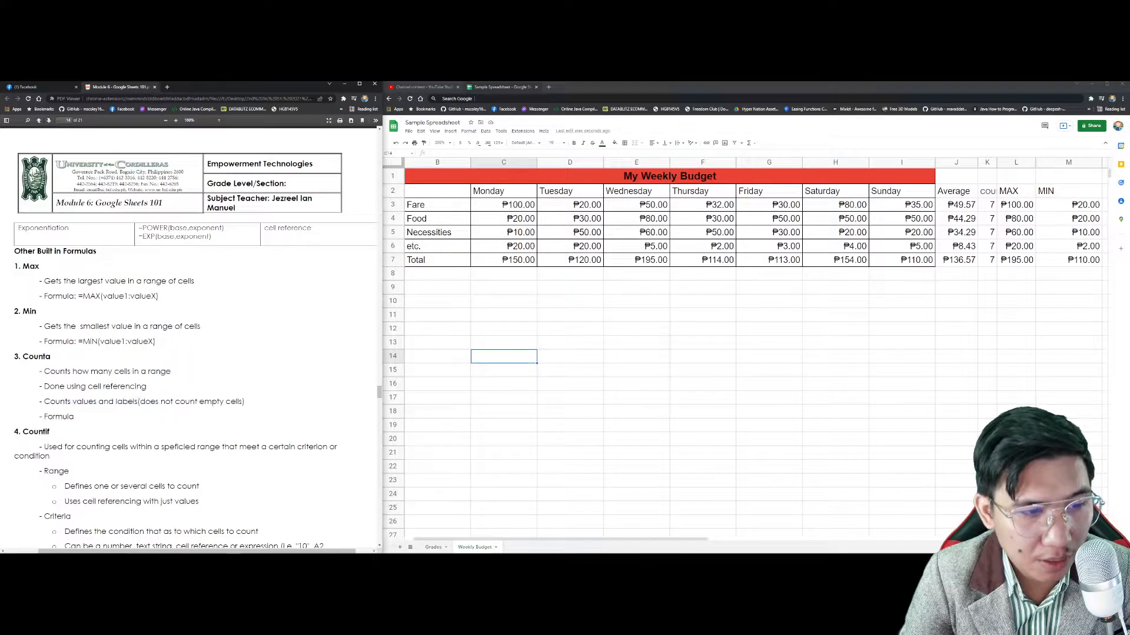
{"action": "left_click", "coordinate": [575, 327]}
{"action": "type", "text": "=COUNTA"}
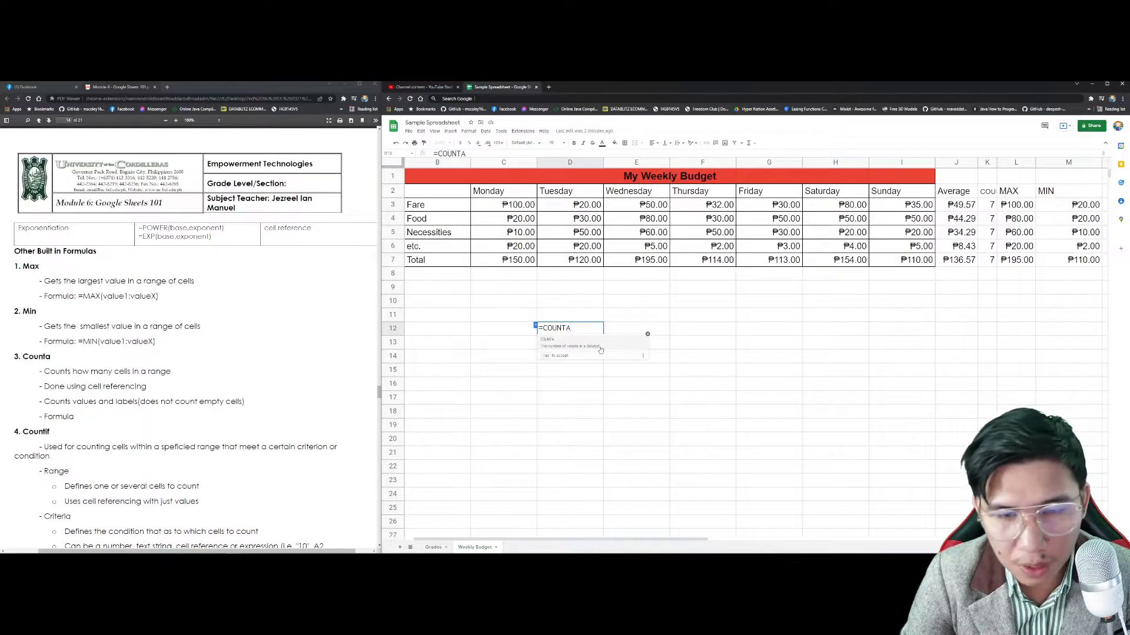
{"action": "key", "text": "Escape"}
{"action": "key", "text": "Escape"}
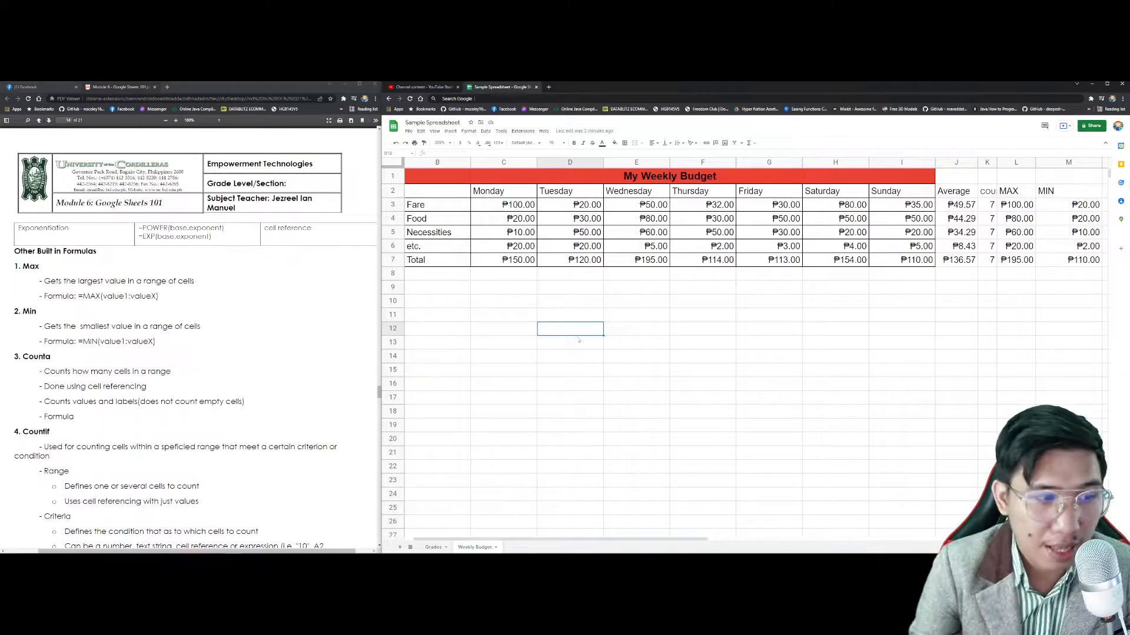
{"action": "scroll", "coordinate": [308, 257], "scroll_direction": "down", "scroll_amount": 8}
{"action": "scroll", "coordinate": [308, 257], "scroll_direction": "up", "scroll_amount": 12}
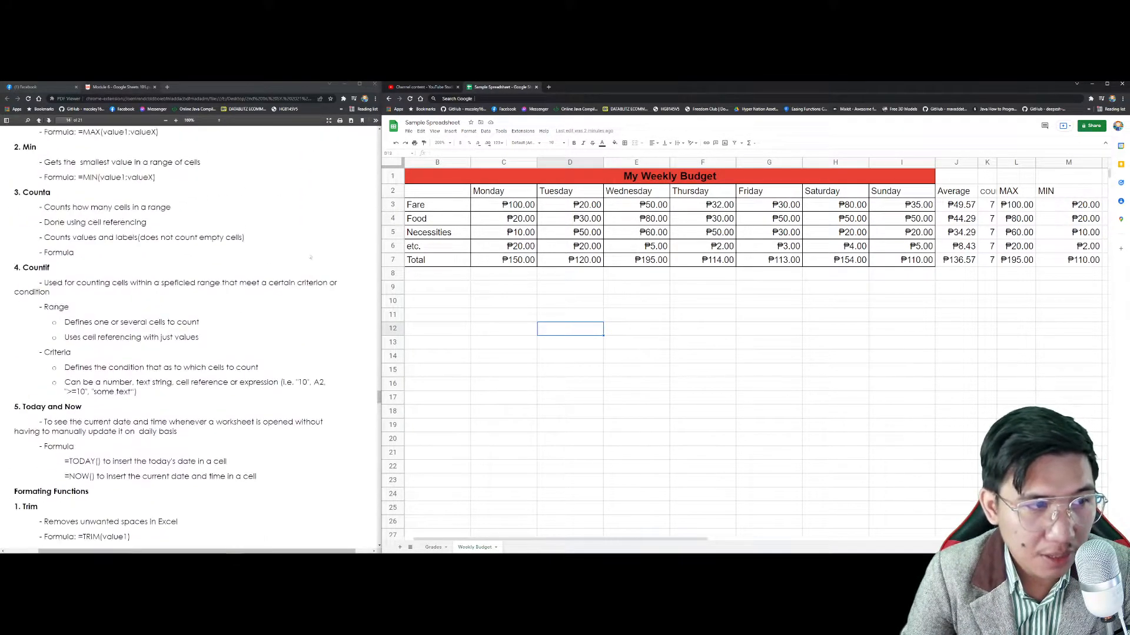
{"action": "scroll", "coordinate": [308, 258], "scroll_direction": "up", "scroll_amount": 5}
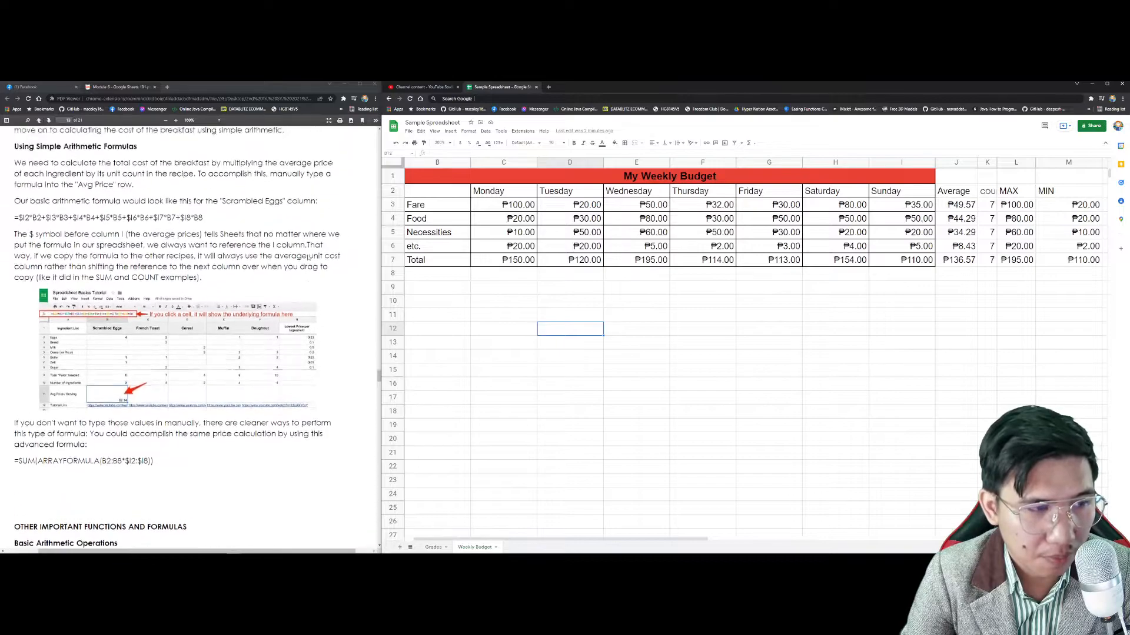
{"action": "scroll", "coordinate": [308, 252], "scroll_direction": "down", "scroll_amount": 3}
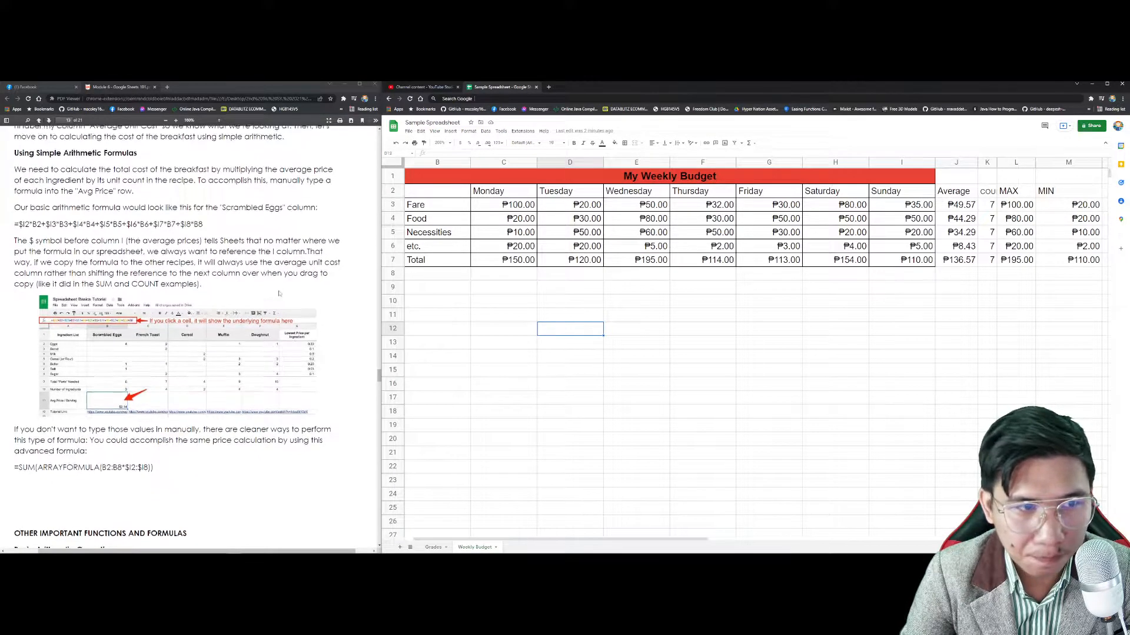
{"action": "left_click", "coordinate": [612, 388]}
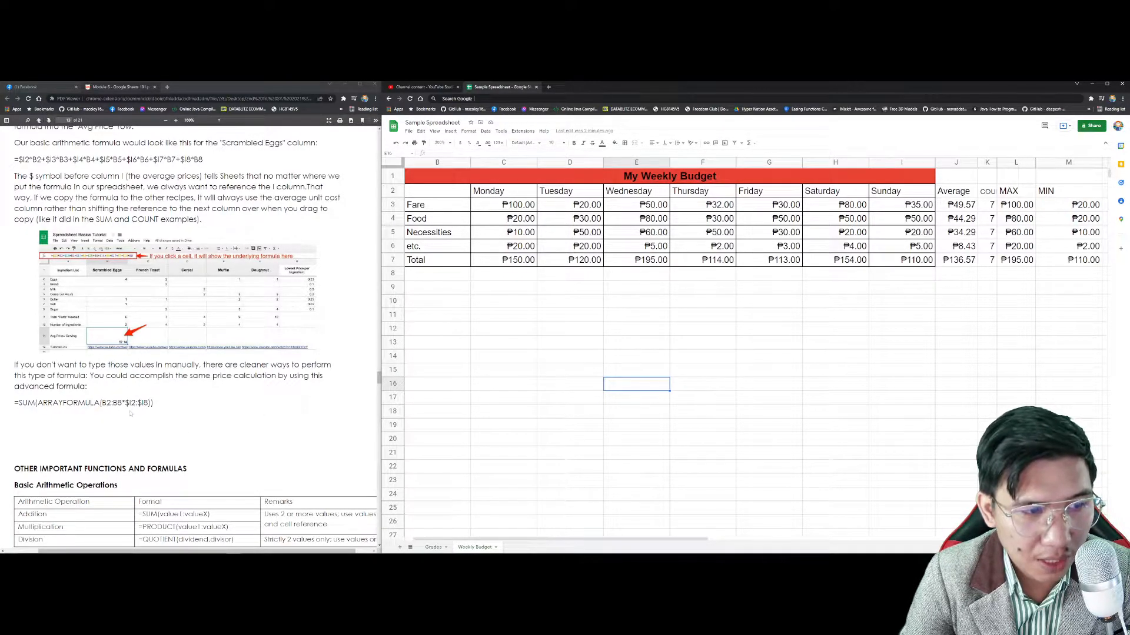
{"action": "left_click_drag", "start_coordinate": [129, 403], "coordinate": [125, 404]}
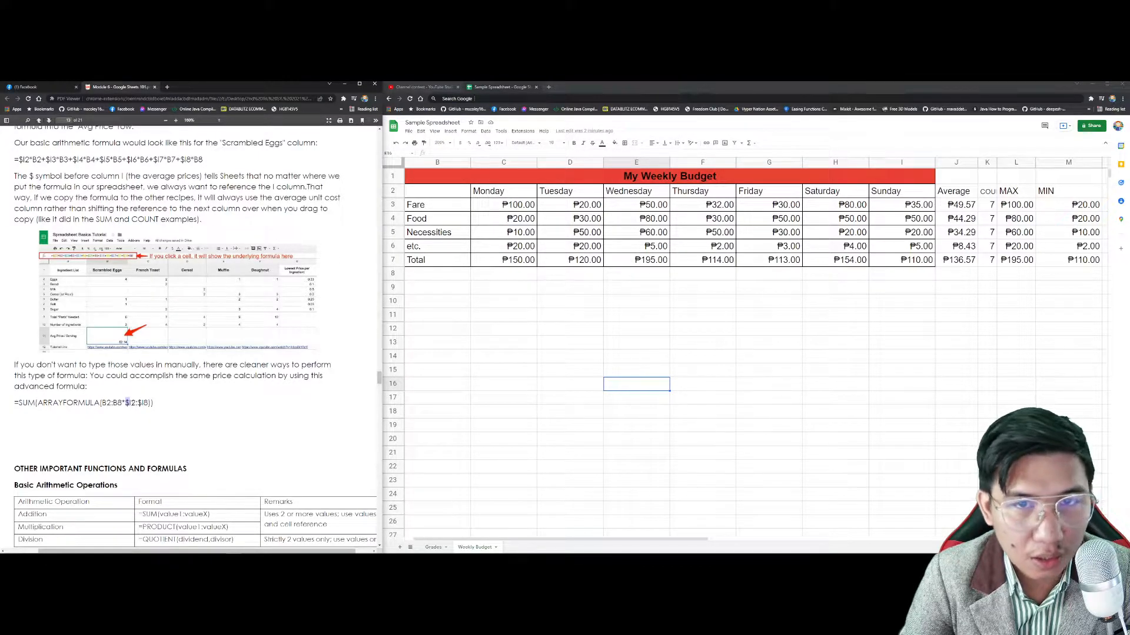
{"action": "left_click", "coordinate": [581, 319]}
{"action": "left_click", "coordinate": [579, 356]}
{"action": "left_click", "coordinate": [575, 316]}
{"action": "left_click", "coordinate": [527, 261]}
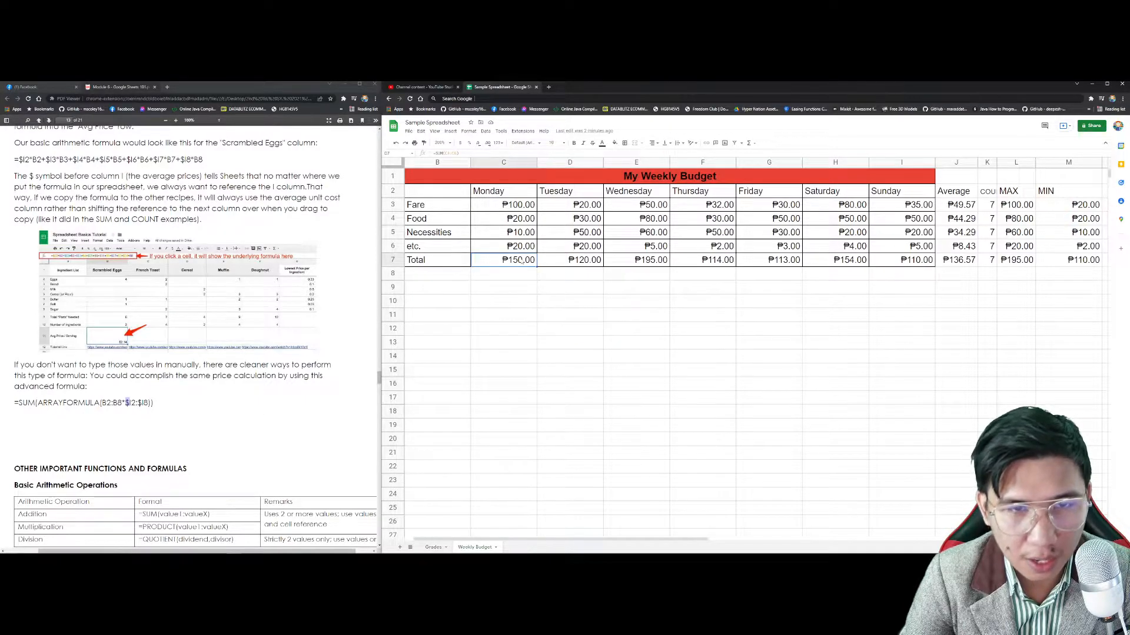
Step: Type scores 90, 95, 93, 92, 90 down C11:C15 and the label 'average' in B16
{"action": "left_click", "coordinate": [527, 315]}
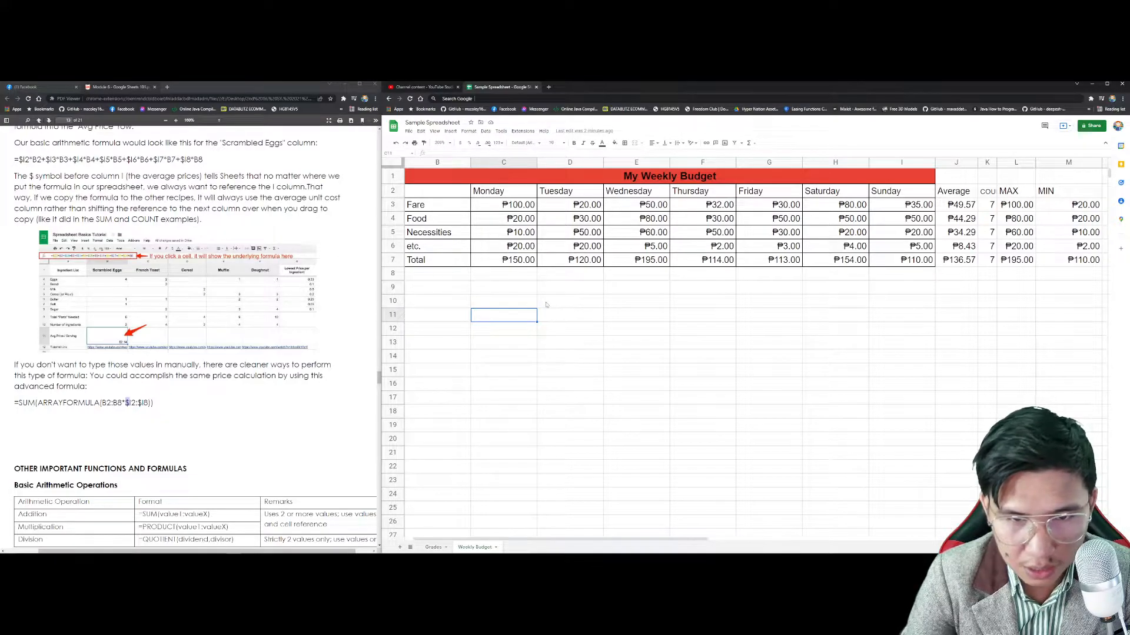
{"action": "type", "text": "90"}
{"action": "key", "text": "Return"}
{"action": "type", "text": "95"}
{"action": "key", "text": "Return"}
{"action": "type", "text": "93"}
{"action": "key", "text": "Return"}
{"action": "type", "text": "92"}
{"action": "key", "text": "Return"}
{"action": "type", "text": "90"}
{"action": "key", "text": "Return"}
{"action": "key", "text": "Left"}
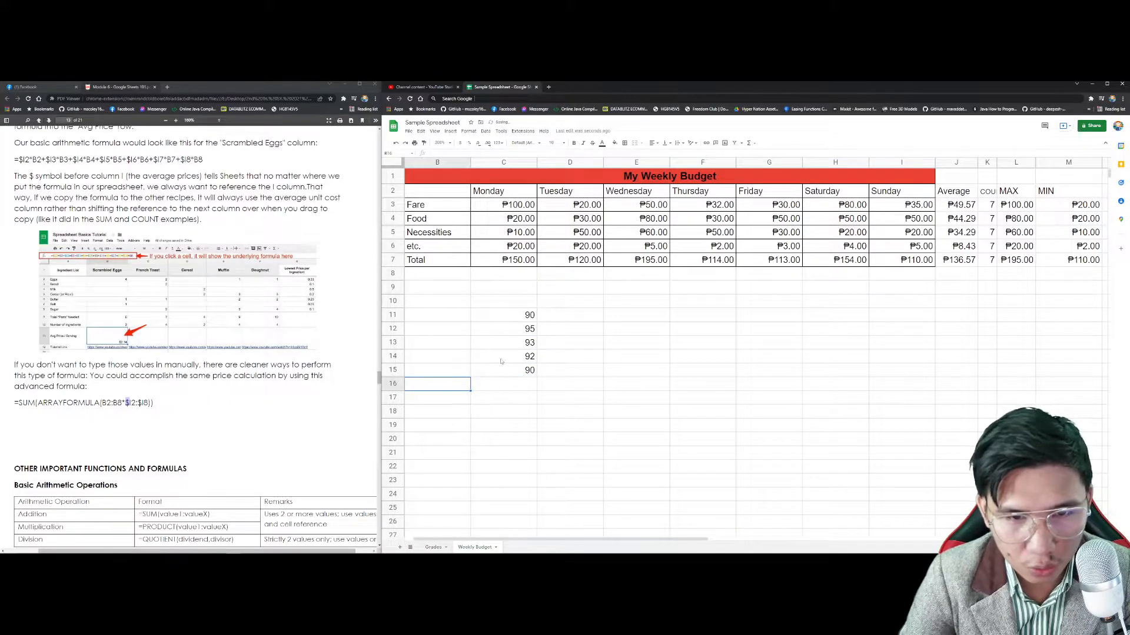
{"action": "type", "text": "average"}
{"action": "key", "text": "Tab"}
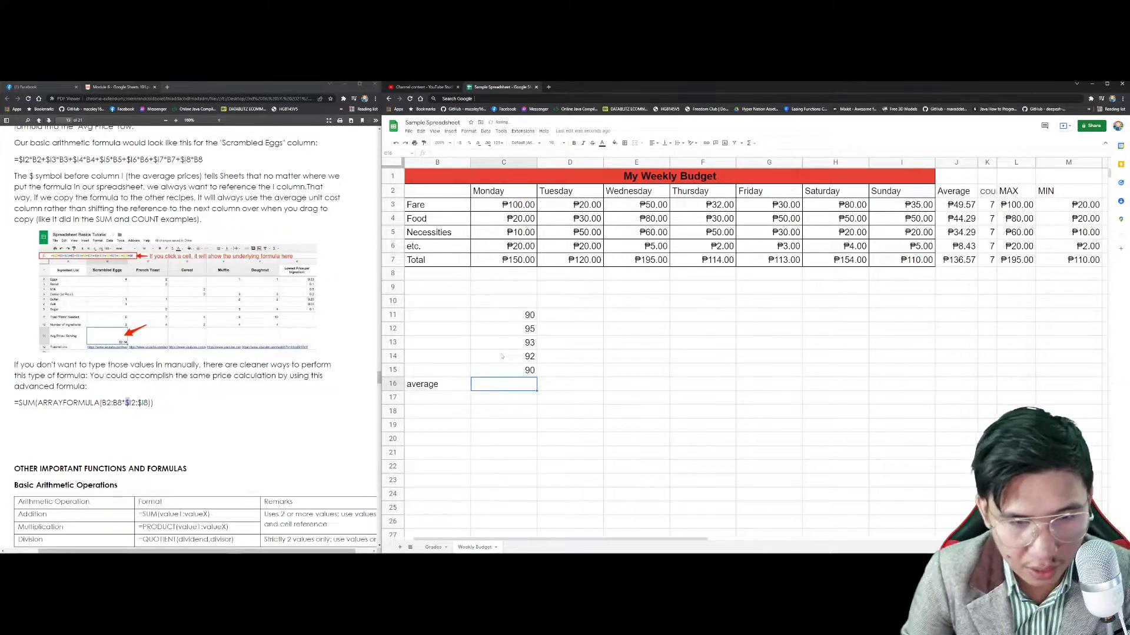
Step: Enter =AVERAGE(C11:C15) in C16
{"action": "type", "text": "=AVERAGE(C11:C15"}
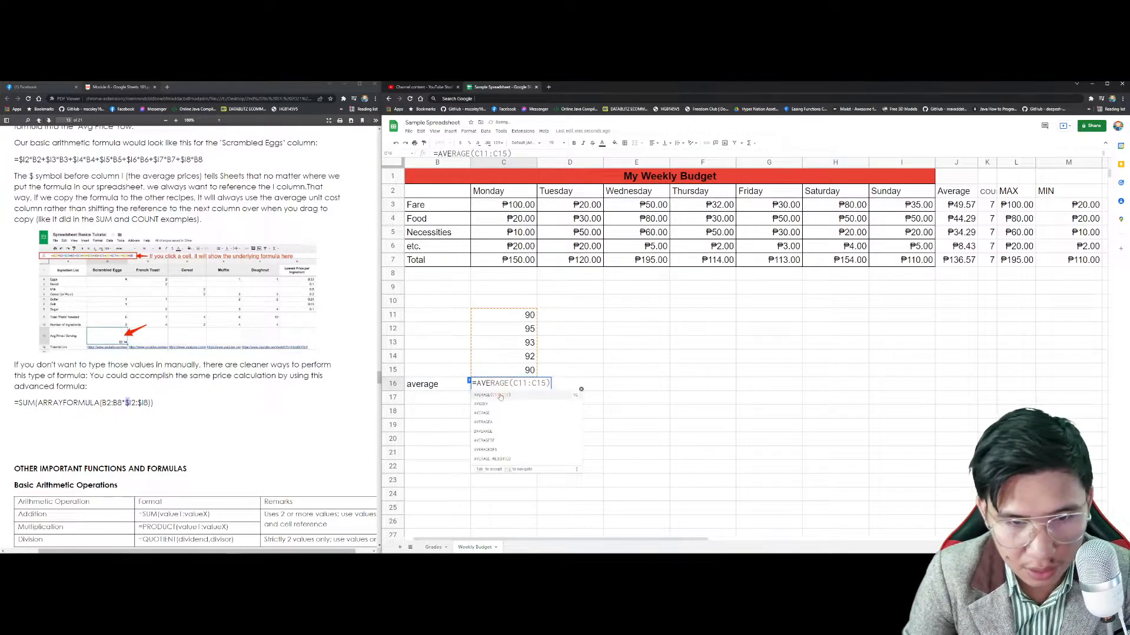
{"action": "double_click", "coordinate": [500, 395]}
{"action": "left_click", "coordinate": [528, 316]}
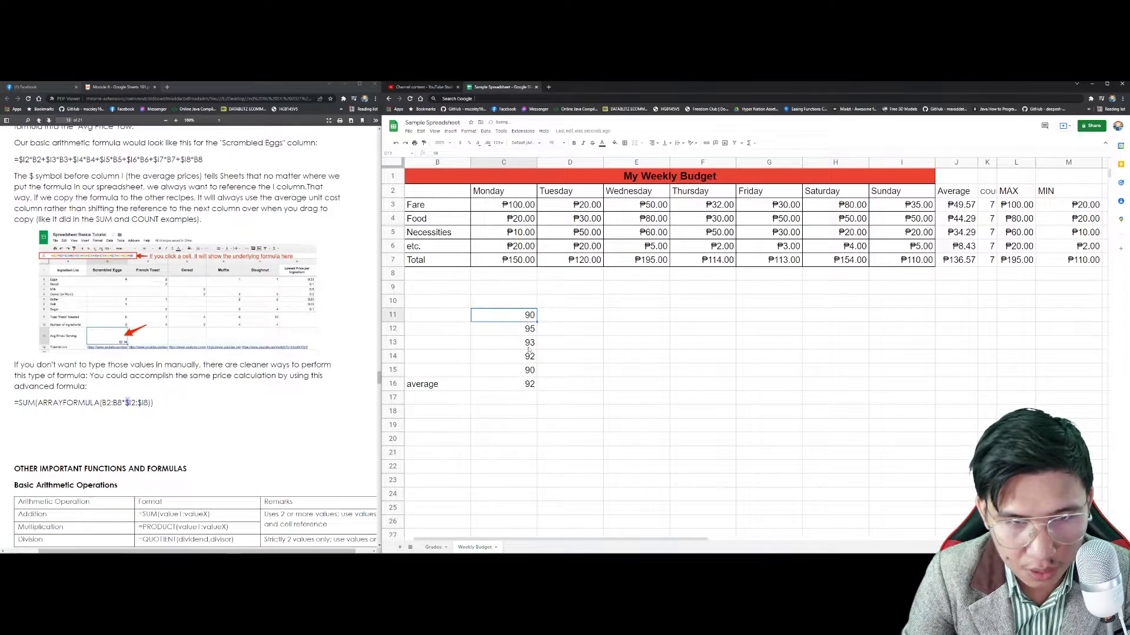
{"action": "left_click_drag", "start_coordinate": [518, 315], "coordinate": [524, 373]}
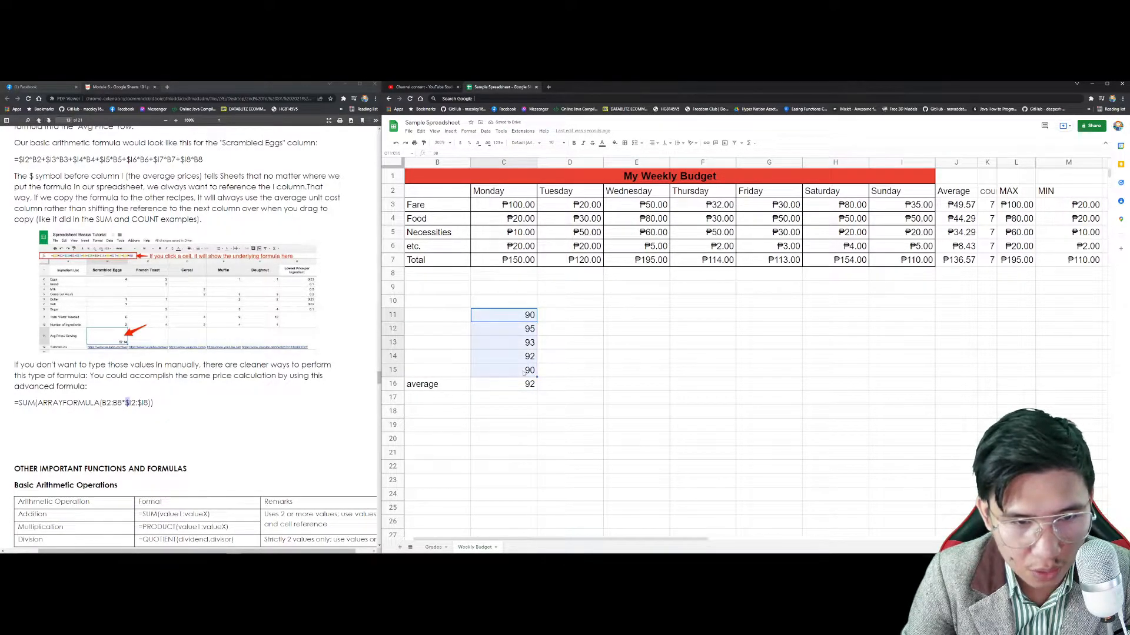
{"action": "left_click", "coordinate": [532, 384]}
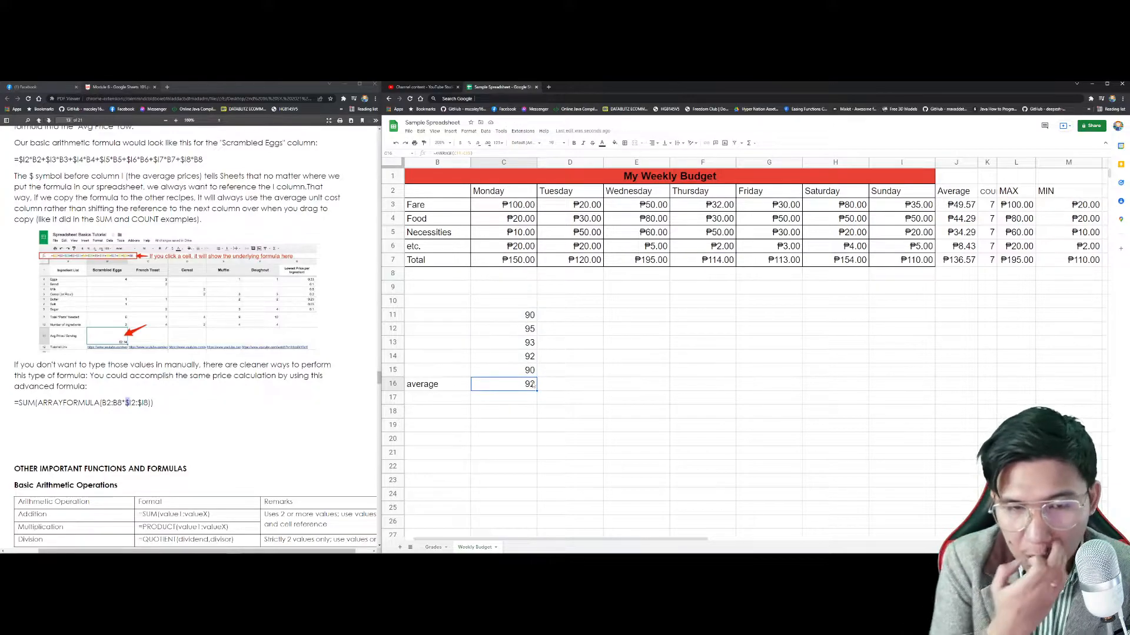
Step: Copy the scores into columns D–G with Ctrl+R and fill the average across to G16
{"action": "left_click_drag", "start_coordinate": [518, 316], "coordinate": [524, 371]}
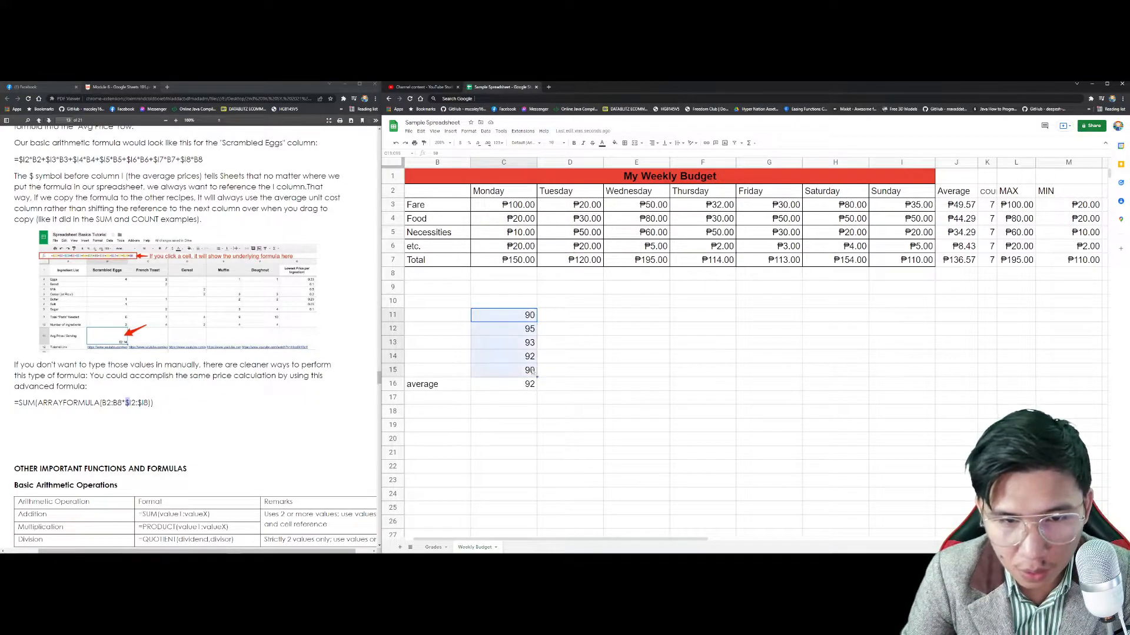
{"action": "left_click", "coordinate": [749, 375], "text": "shift"}
{"action": "key", "text": "ctrl+r"}
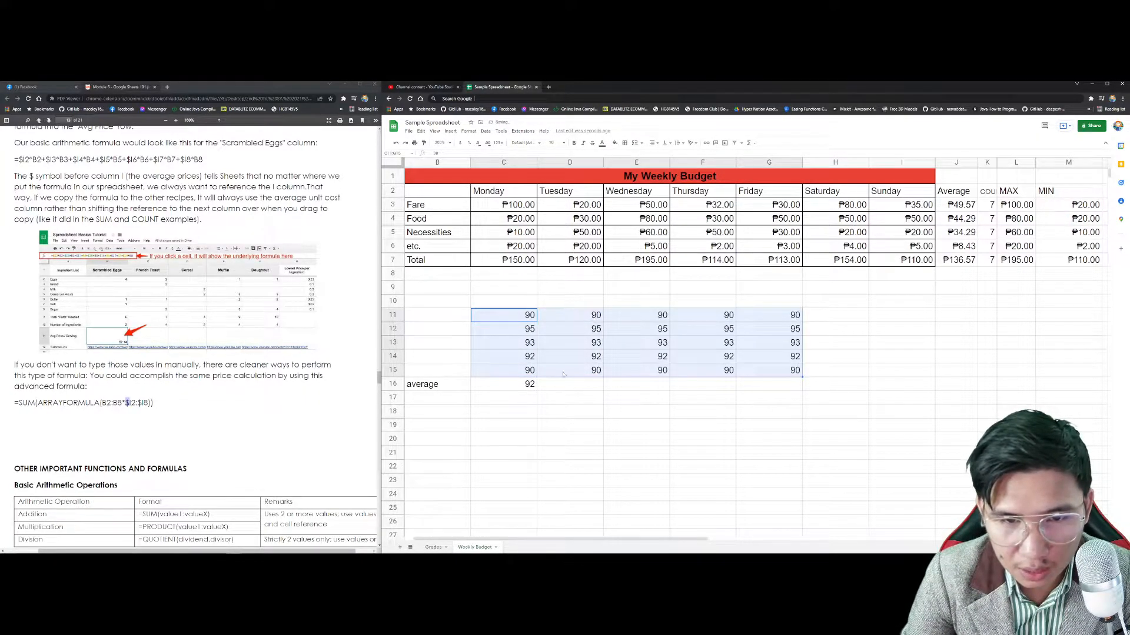
{"action": "left_click", "coordinate": [524, 384]}
{"action": "left_click_drag", "start_coordinate": [536, 390], "coordinate": [792, 387]}
Step: Change D11 to 80 and E11 to 60
{"action": "left_click", "coordinate": [591, 316]}
{"action": "type", "text": "80"}
{"action": "key", "text": "Tab"}
{"action": "type", "text": "50"}
{"action": "key", "text": "BackSpace"}
{"action": "key", "text": "BackSpace"}
{"action": "type", "text": "60"}
{"action": "left_click", "coordinate": [594, 327]}
Step: Set D12 to 75, E12 to 80, F12 to 96, G12 to 95 and D13 to 96
{"action": "type", "text": "75"}
{"action": "left_click", "coordinate": [650, 330]}
{"action": "type", "text": "80"}
{"action": "key", "text": "Tab"}
{"action": "type", "text": "96"}
{"action": "key", "text": "Tab"}
{"action": "type", "text": "6"}
{"action": "key", "text": "BackSpace"}
{"action": "type", "text": "95"}
{"action": "key", "text": "Return"}
{"action": "type", "text": "96"}
{"action": "key", "text": "Return"}
{"action": "left_click", "coordinate": [532, 388]}
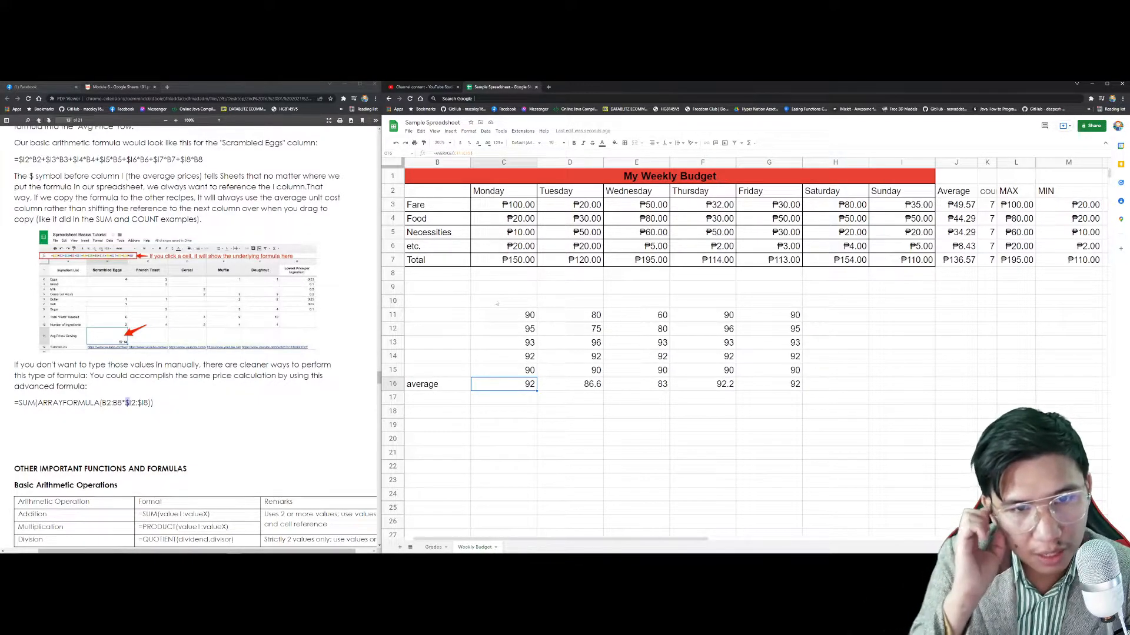
Step: Enter the extra value 90 in cell B10
{"action": "left_click", "coordinate": [442, 301]}
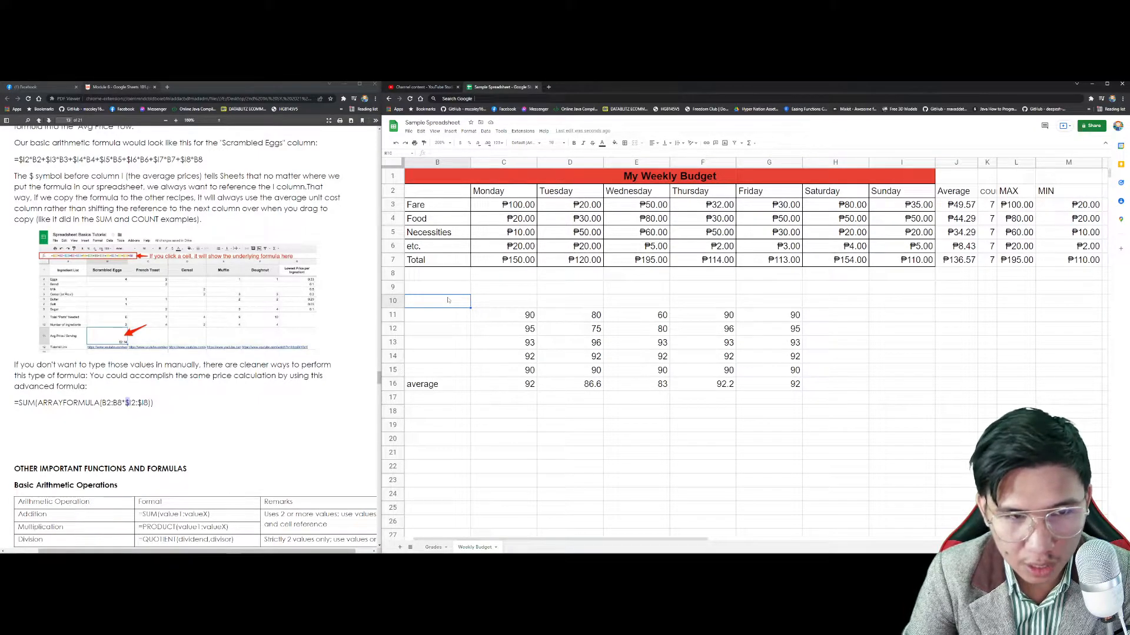
{"action": "type", "text": "90"}
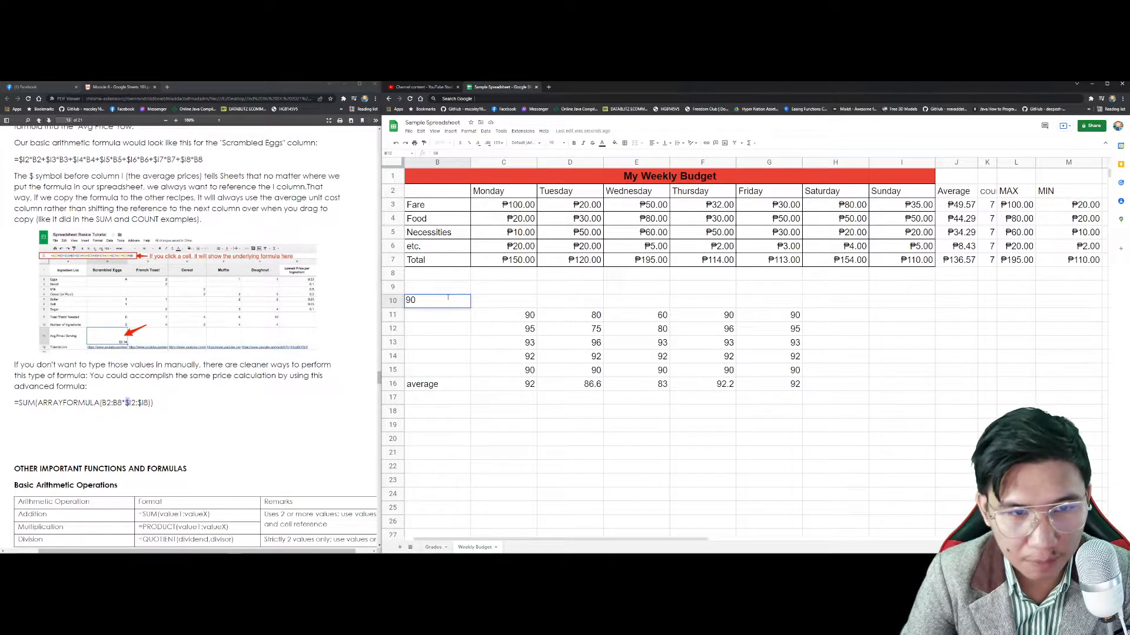
{"action": "key", "text": "Return"}
{"action": "key", "text": "Up"}
Step: Add B10 to the C16 average so it reads =AVERAGE(C11:C15)+B10, showing 182
{"action": "left_click", "coordinate": [519, 384]}
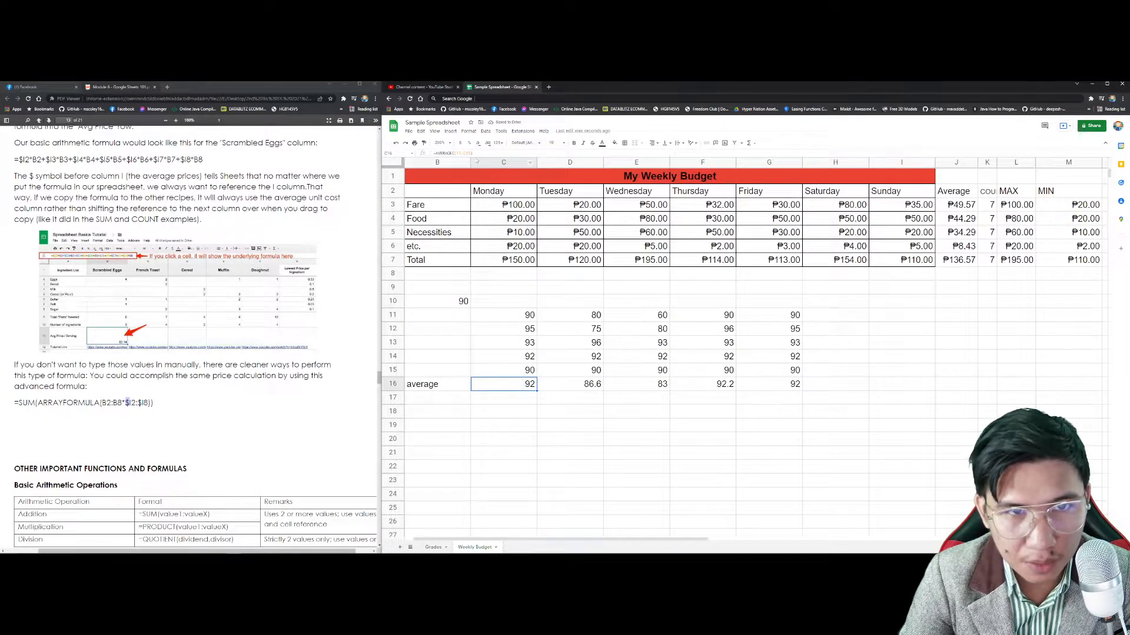
{"action": "double_click", "coordinate": [513, 386]}
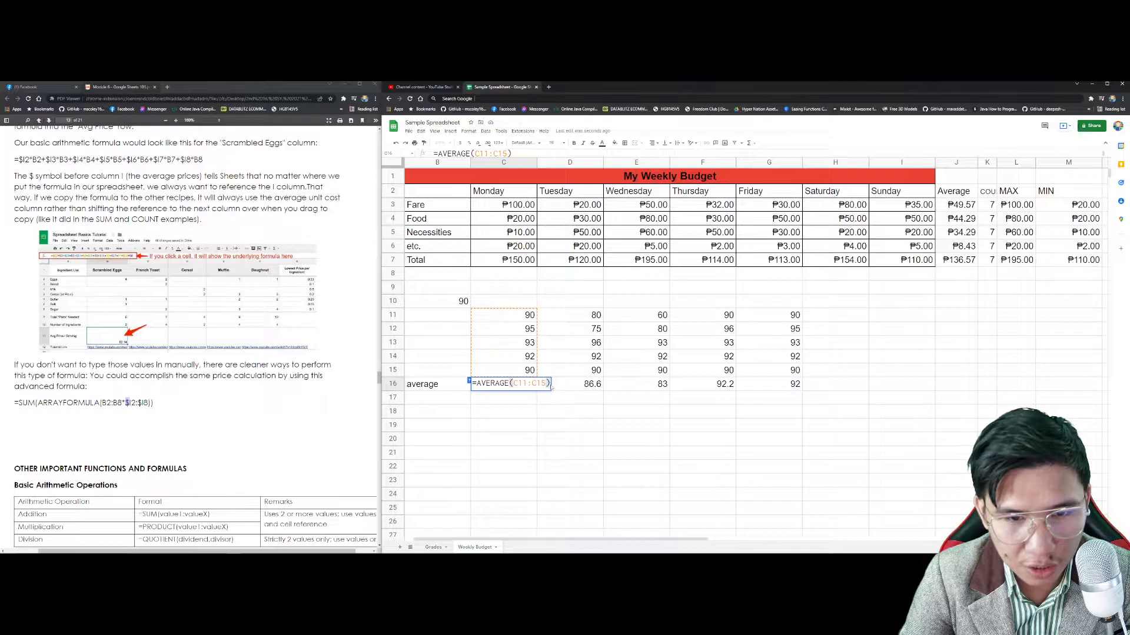
{"action": "type", "text": "+"}
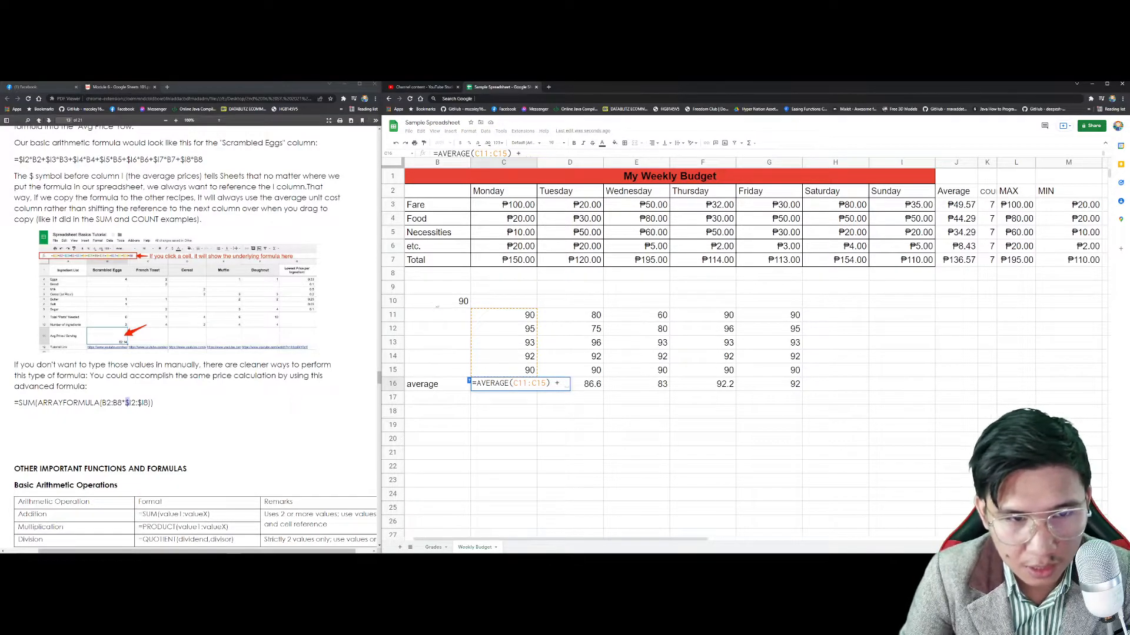
{"action": "left_click", "coordinate": [437, 303]}
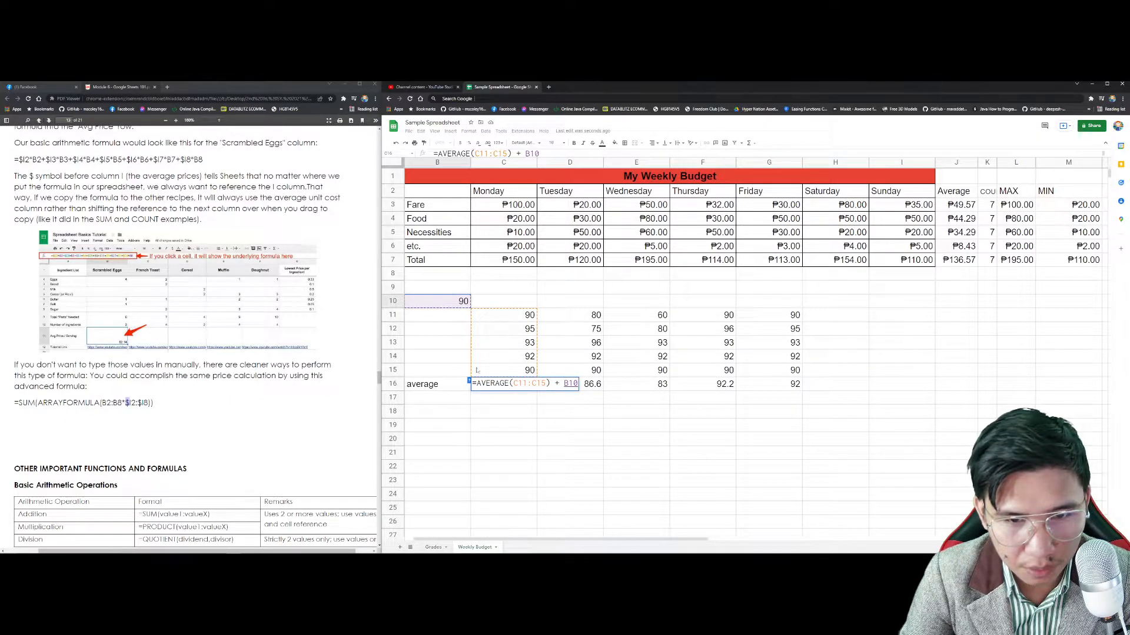
{"action": "key", "text": "Return"}
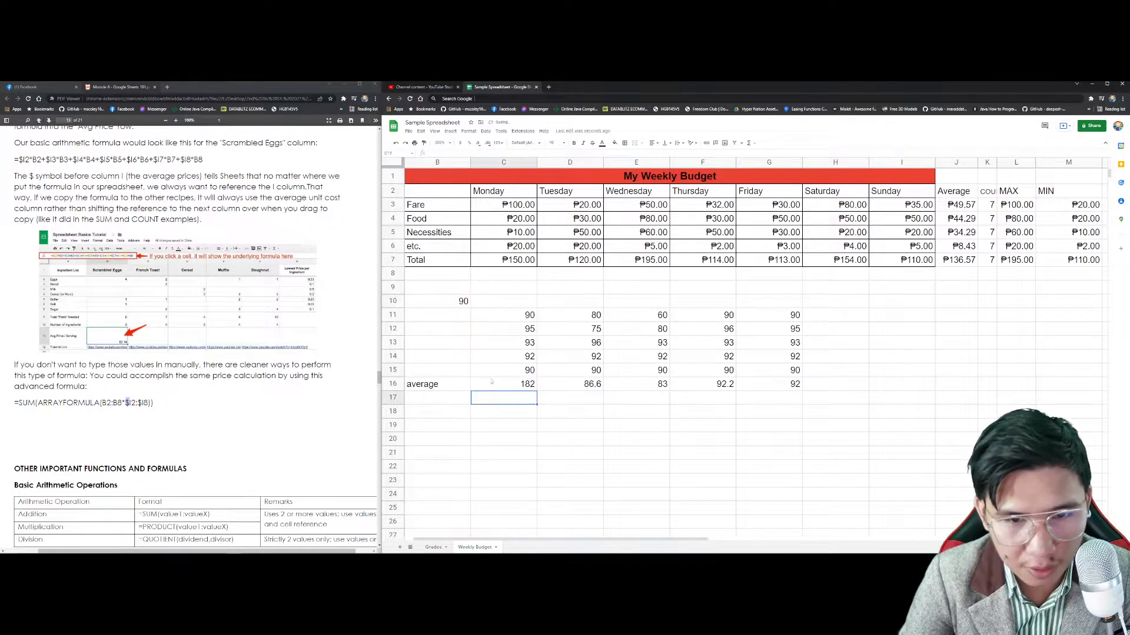
{"action": "left_click", "coordinate": [512, 384]}
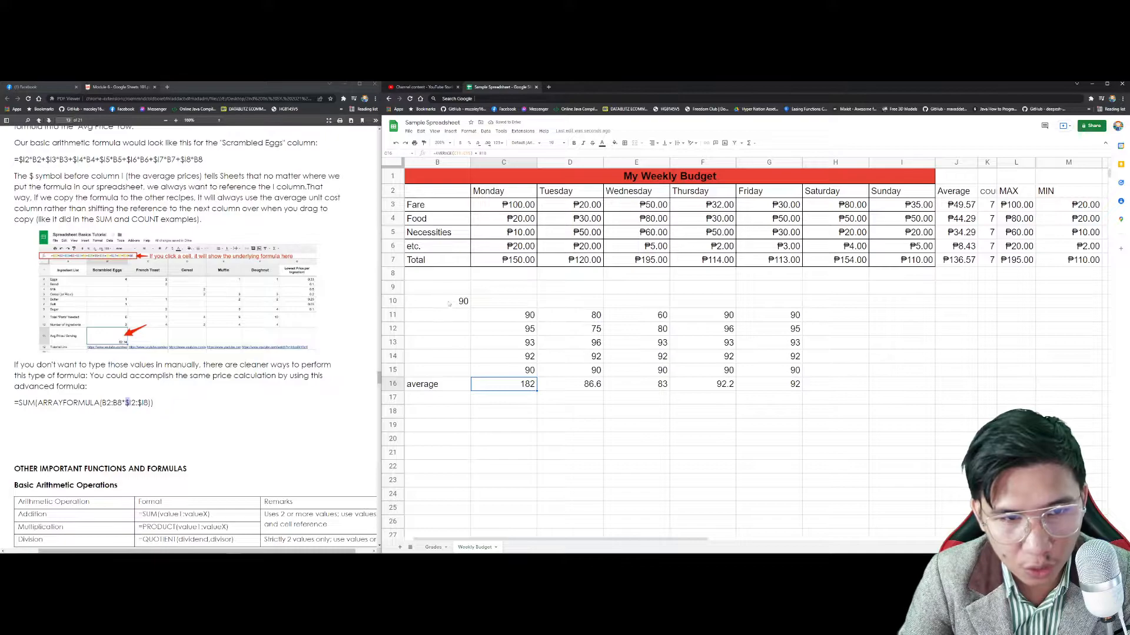
Step: Fill the C16 average across row 16, undo the overshoot, and inspect the D16 onward formulas
{"action": "left_click_drag", "start_coordinate": [536, 390], "coordinate": [972, 395]}
{"action": "key", "text": "ctrl+z"}
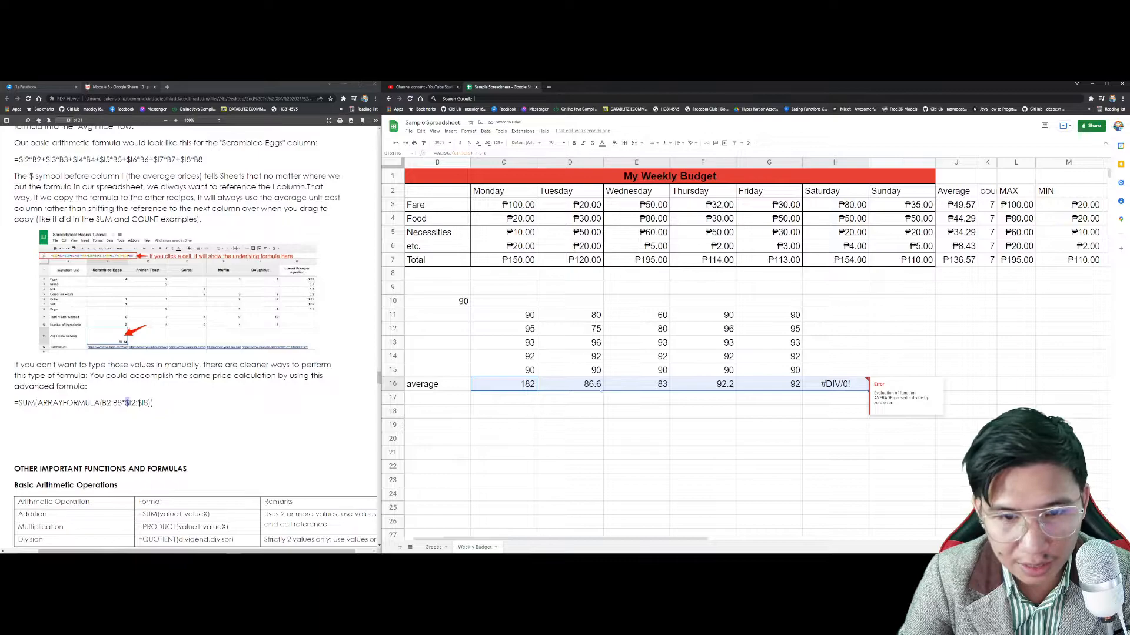
{"action": "left_click", "coordinate": [519, 386]}
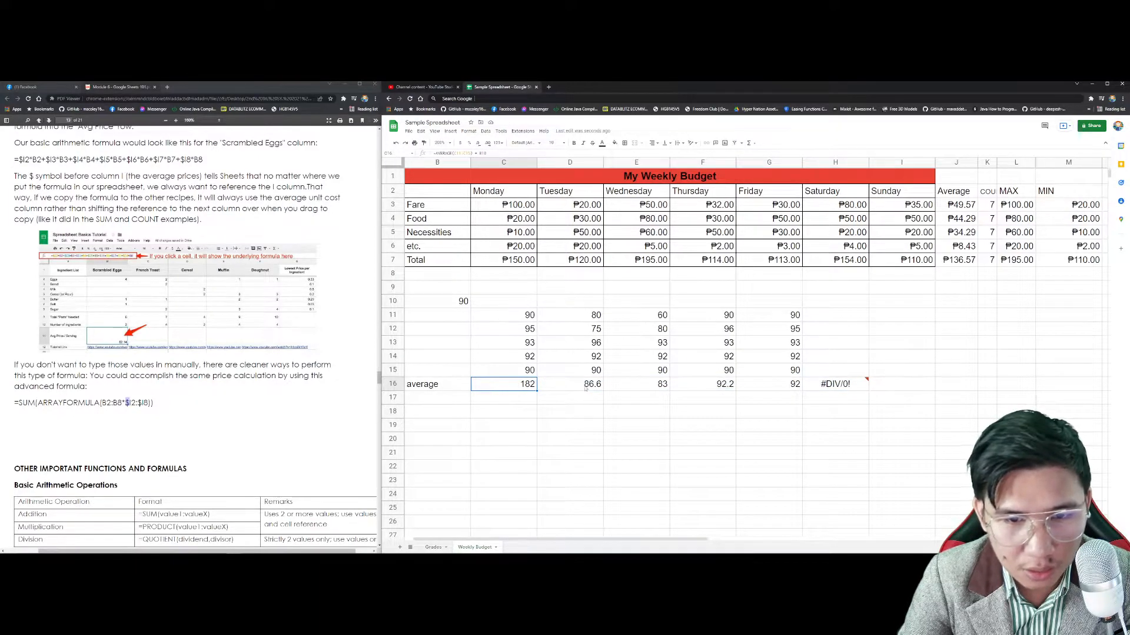
{"action": "left_click", "coordinate": [590, 389]}
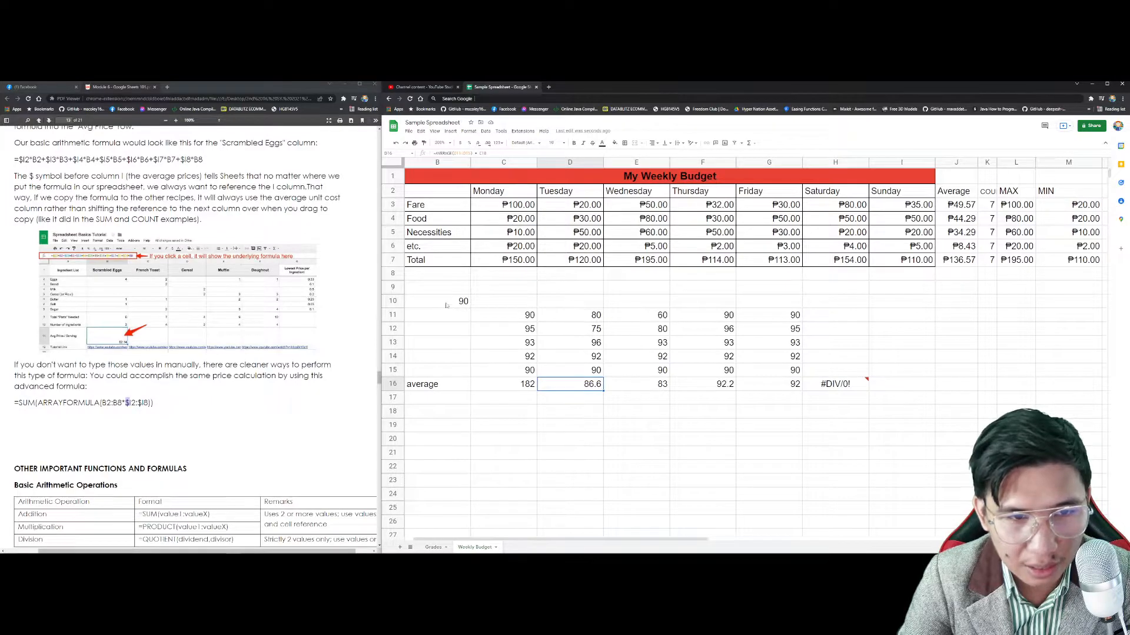
{"action": "key", "text": "Right"}
{"action": "key", "text": "Right"}
{"action": "key", "text": "Right"}
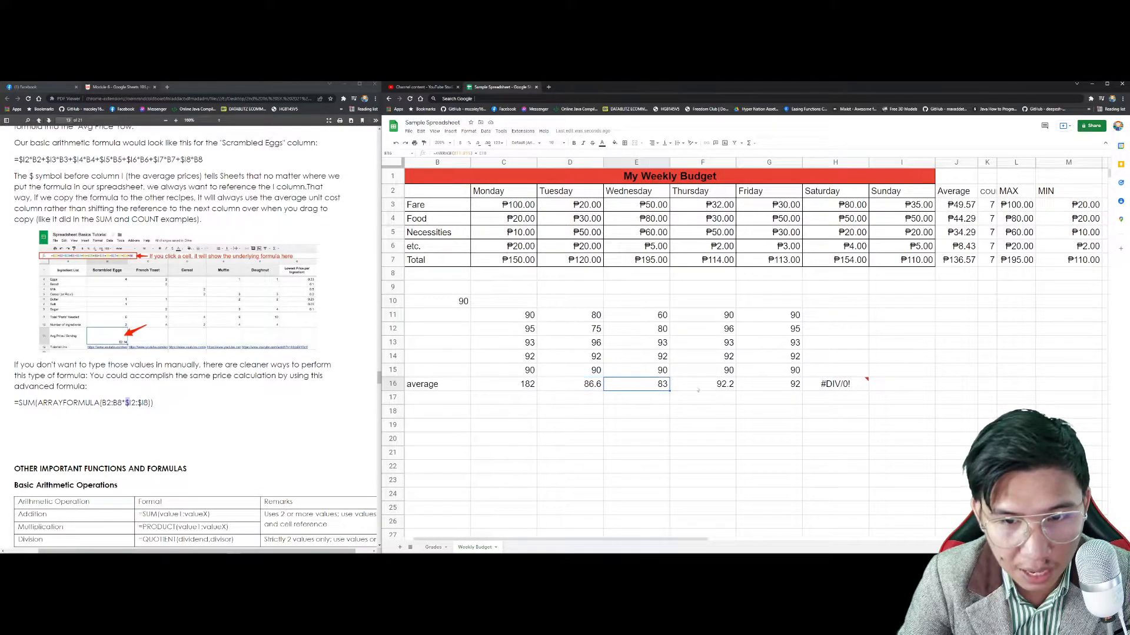
{"action": "left_click", "coordinate": [453, 302]}
{"action": "left_click", "coordinate": [517, 386]}
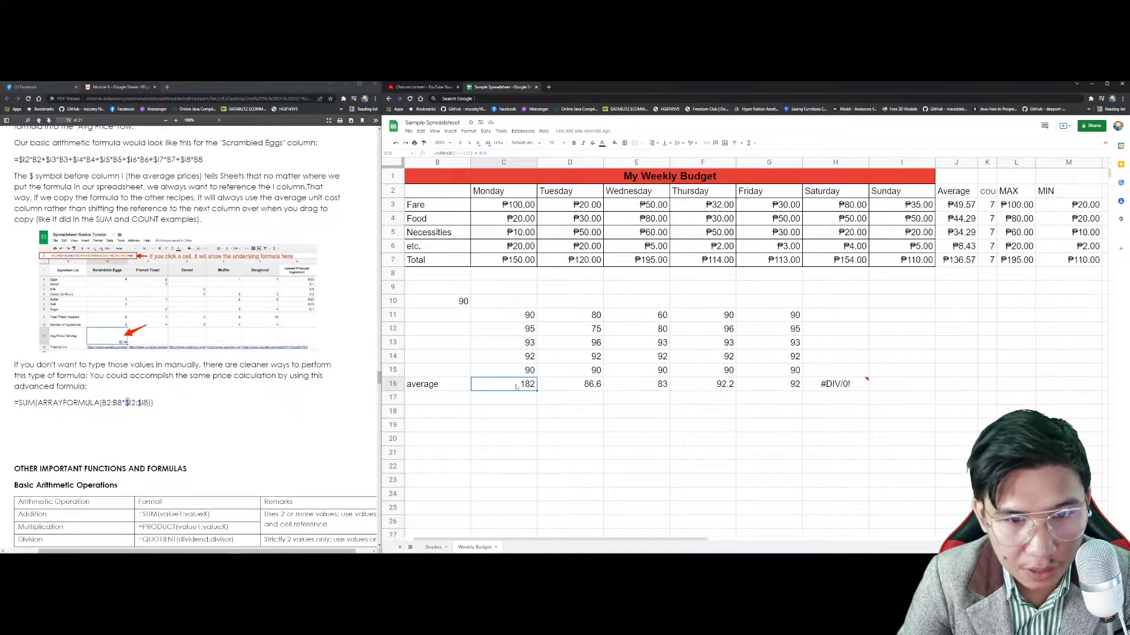
Step: Make C16's B10 reference absolute: =AVERAGE(C11:C15)+$B$10
{"action": "double_click", "coordinate": [516, 386]}
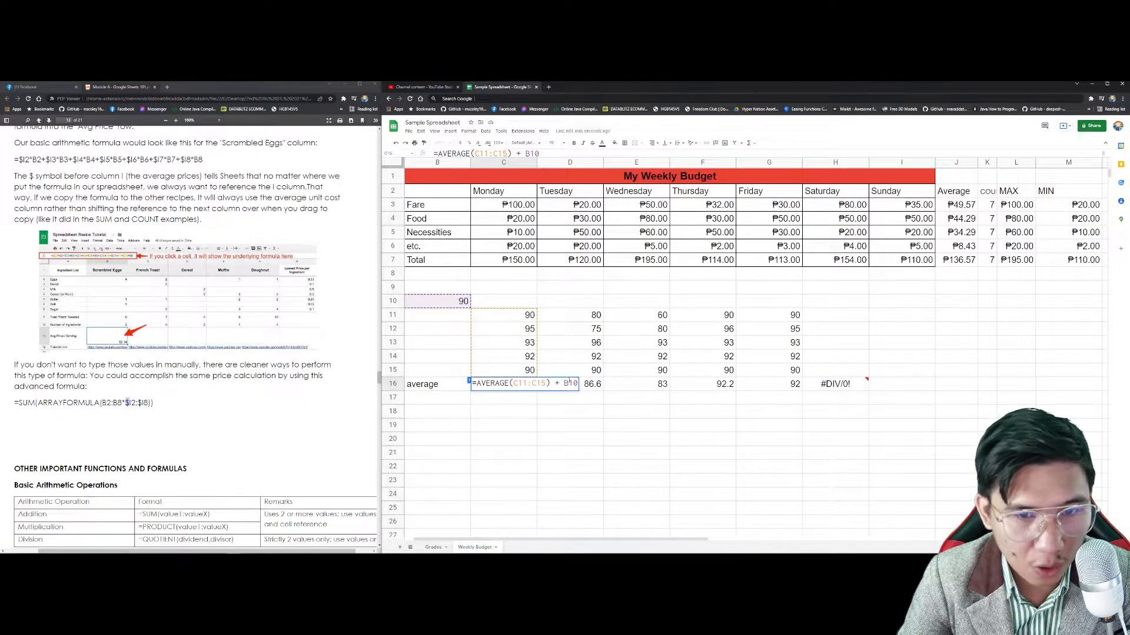
{"action": "type", "text": "$"}
{"action": "key", "text": "Right"}
{"action": "type", "text": "$"}
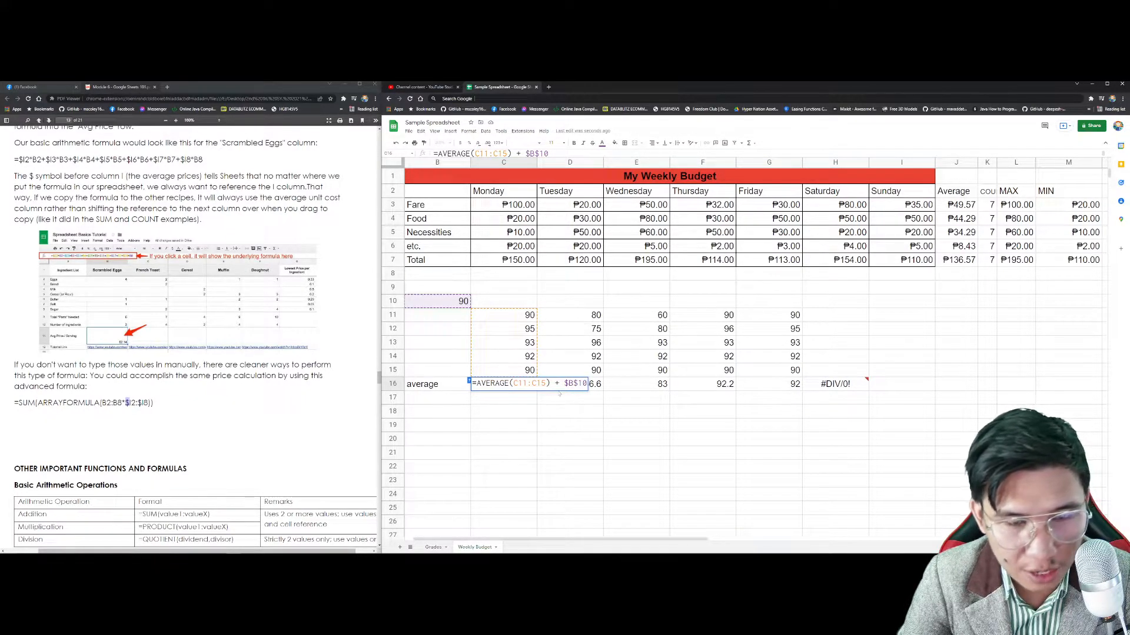
{"action": "key", "text": "Return"}
Step: Fill the anchored average across D16:G16 and clear the #DIV/0! error in H16
{"action": "left_click", "coordinate": [533, 388]}
{"action": "left_click_drag", "start_coordinate": [536, 390], "coordinate": [791, 388]}
{"action": "left_click", "coordinate": [855, 388]}
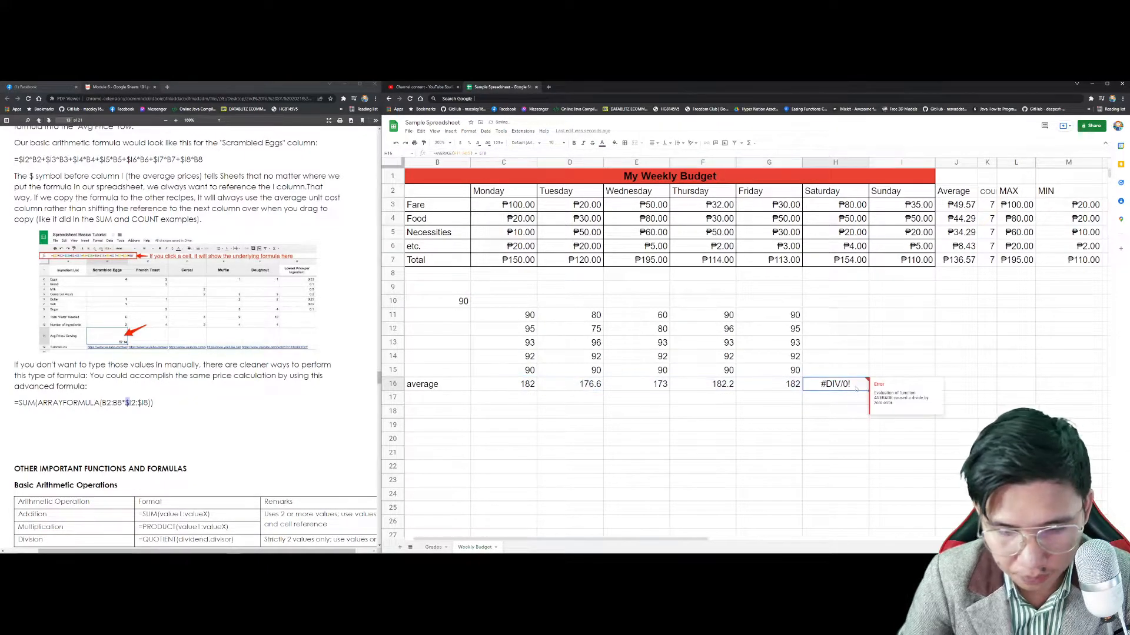
{"action": "key", "text": "Delete"}
{"action": "left_click", "coordinate": [527, 384]}
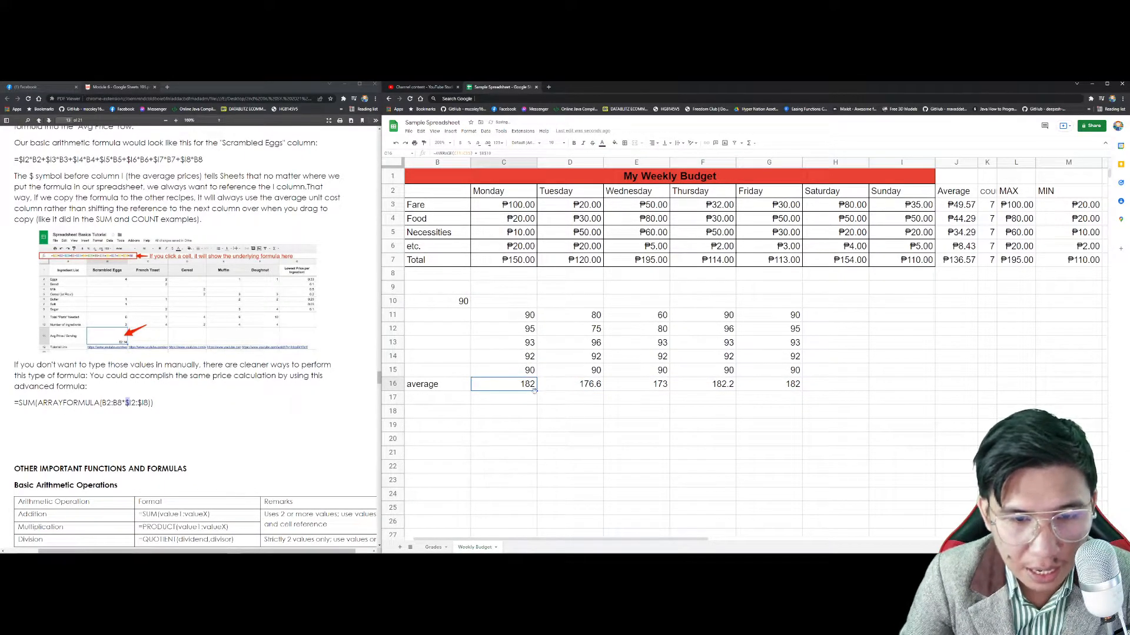
Step: Inspect the D16, E16, F16 and G16 formulas to confirm each adds $B$10
{"action": "double_click", "coordinate": [591, 386]}
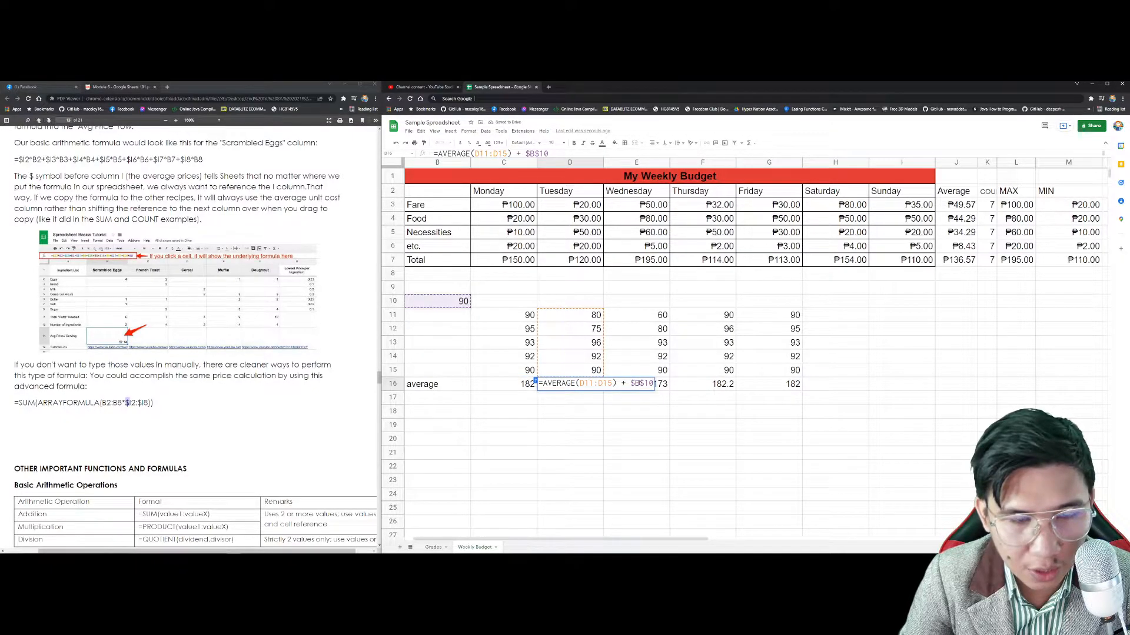
{"action": "left_click", "coordinate": [656, 388]}
{"action": "double_click", "coordinate": [656, 387]}
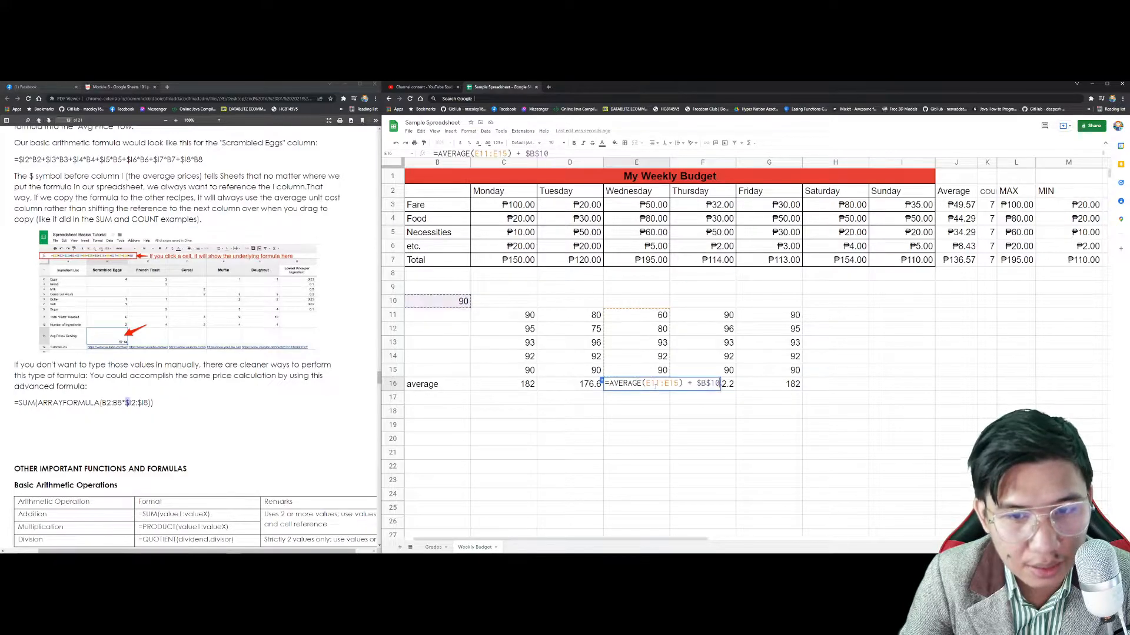
{"action": "left_click", "coordinate": [723, 386]}
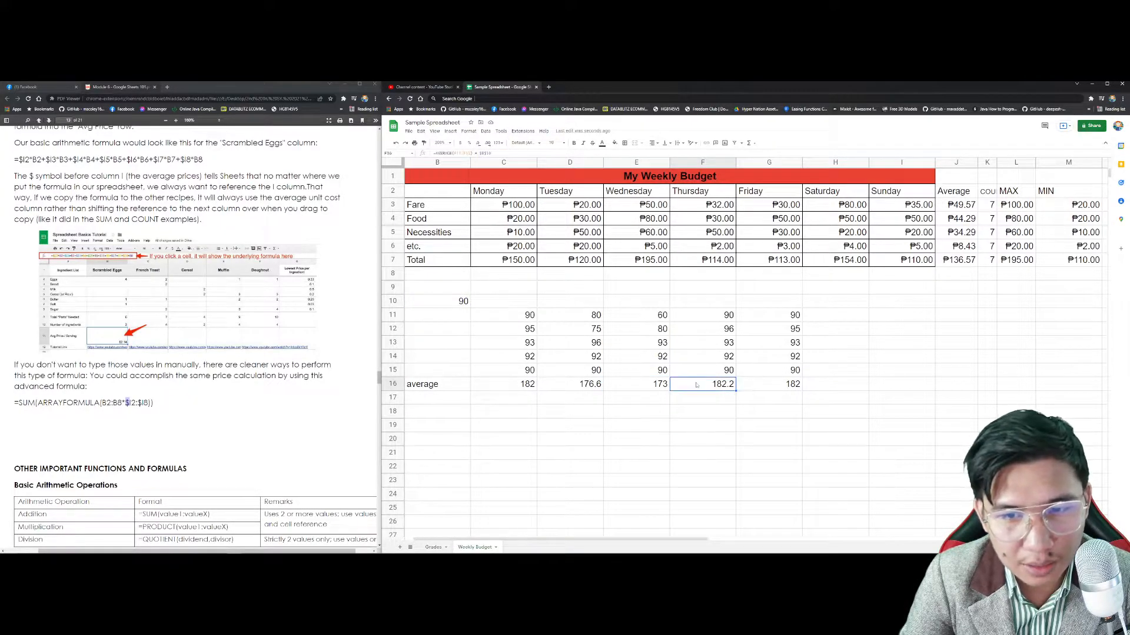
{"action": "double_click", "coordinate": [723, 386]}
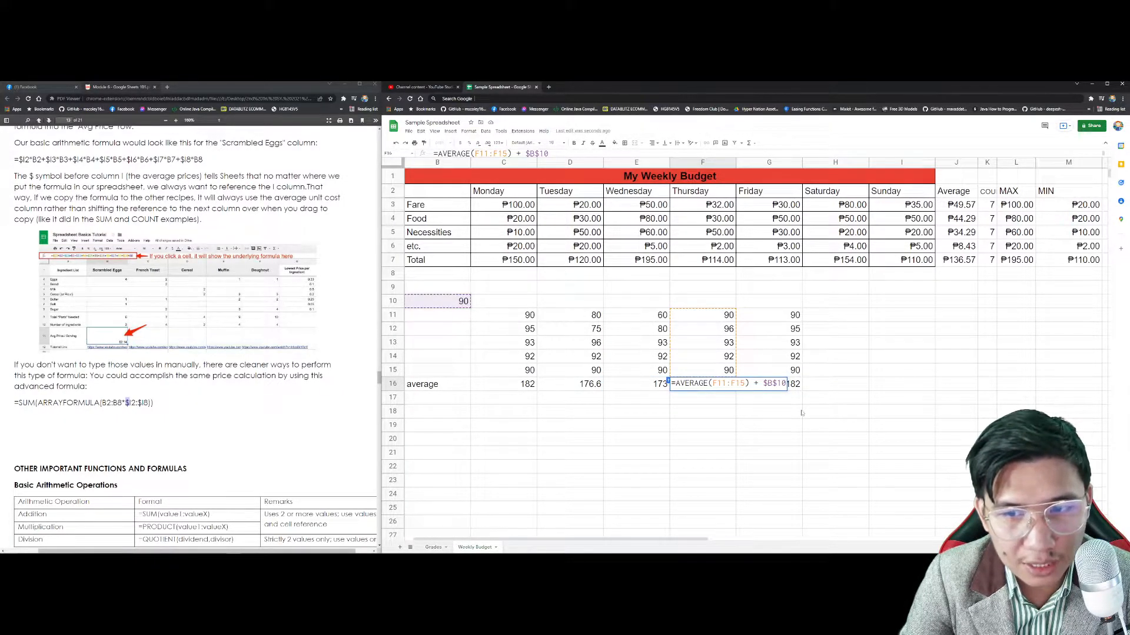
{"action": "left_click", "coordinate": [770, 385]}
{"action": "double_click", "coordinate": [771, 385]}
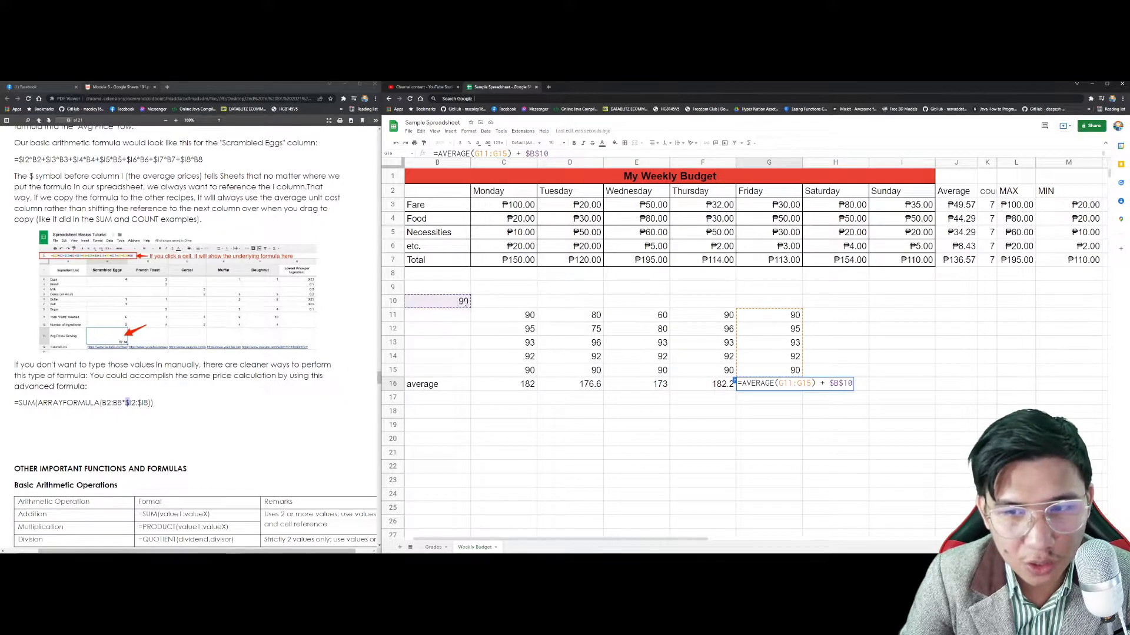
{"action": "left_click", "coordinate": [635, 425]}
Step: Review the C16, D16 and E16 formulas again, ending on F16
{"action": "left_click", "coordinate": [515, 386]}
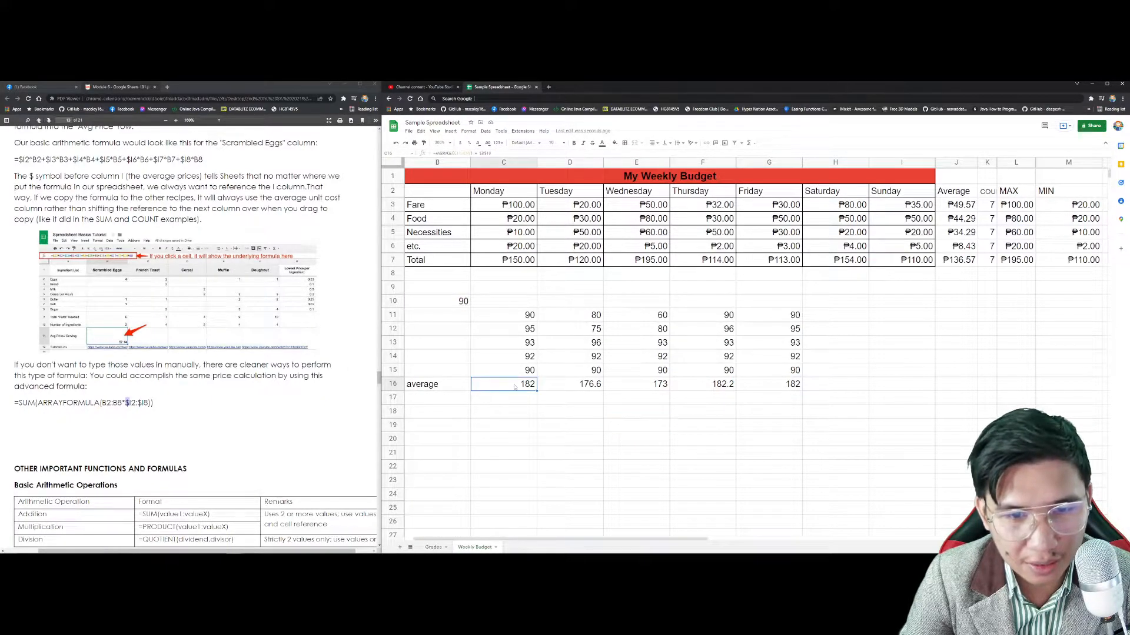
{"action": "double_click", "coordinate": [515, 386]}
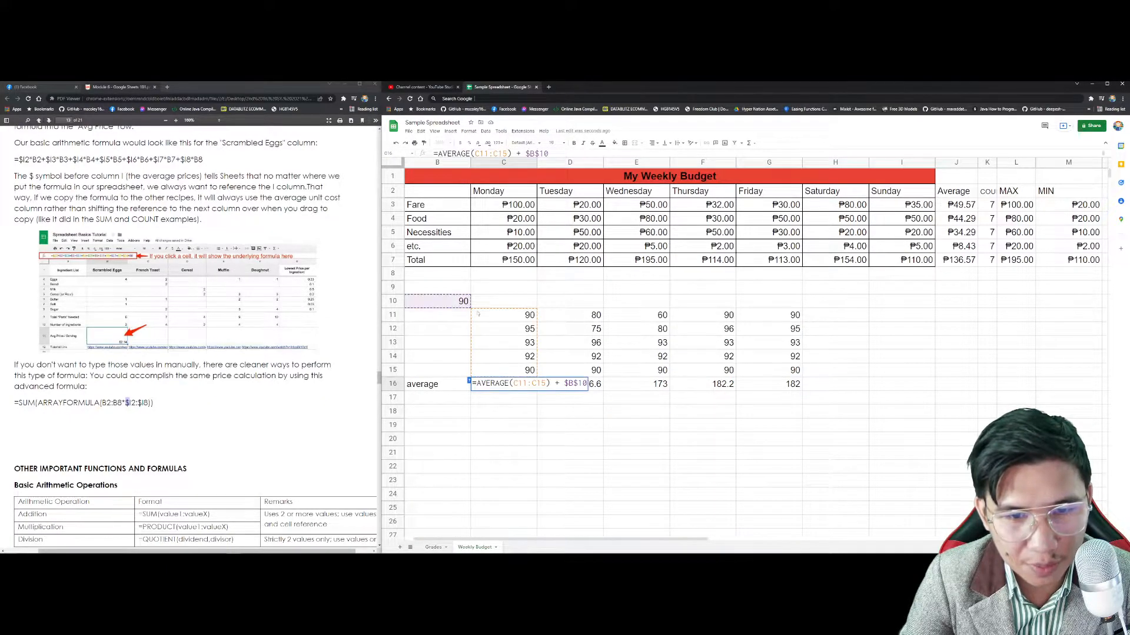
{"action": "left_click", "coordinate": [580, 455]}
{"action": "double_click", "coordinate": [581, 387]}
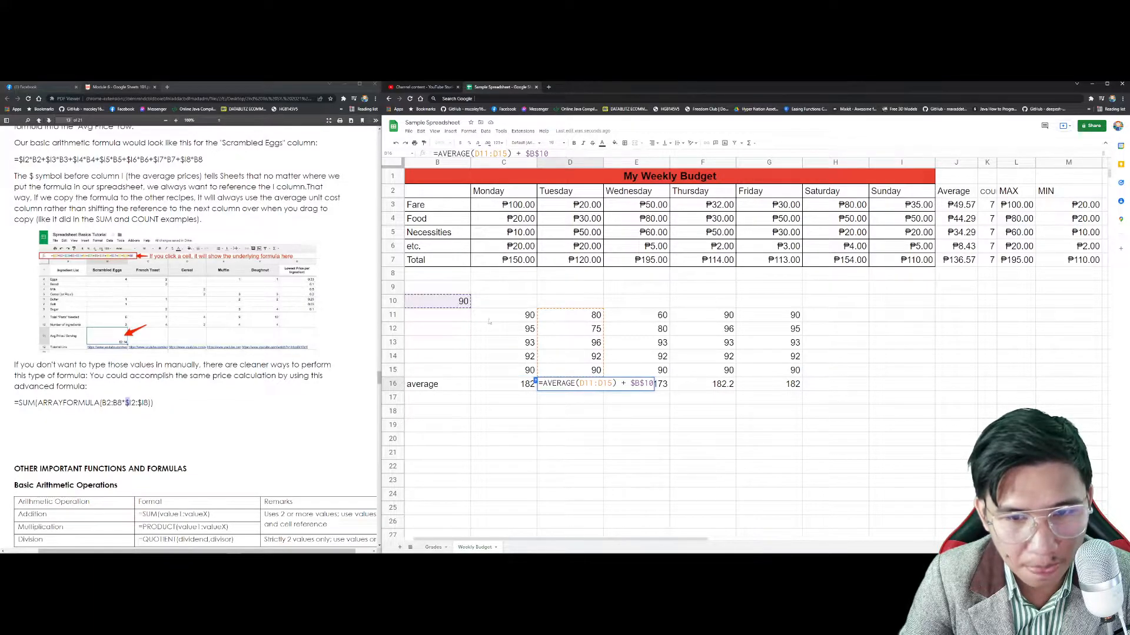
{"action": "left_click", "coordinate": [636, 424]}
{"action": "double_click", "coordinate": [636, 386]}
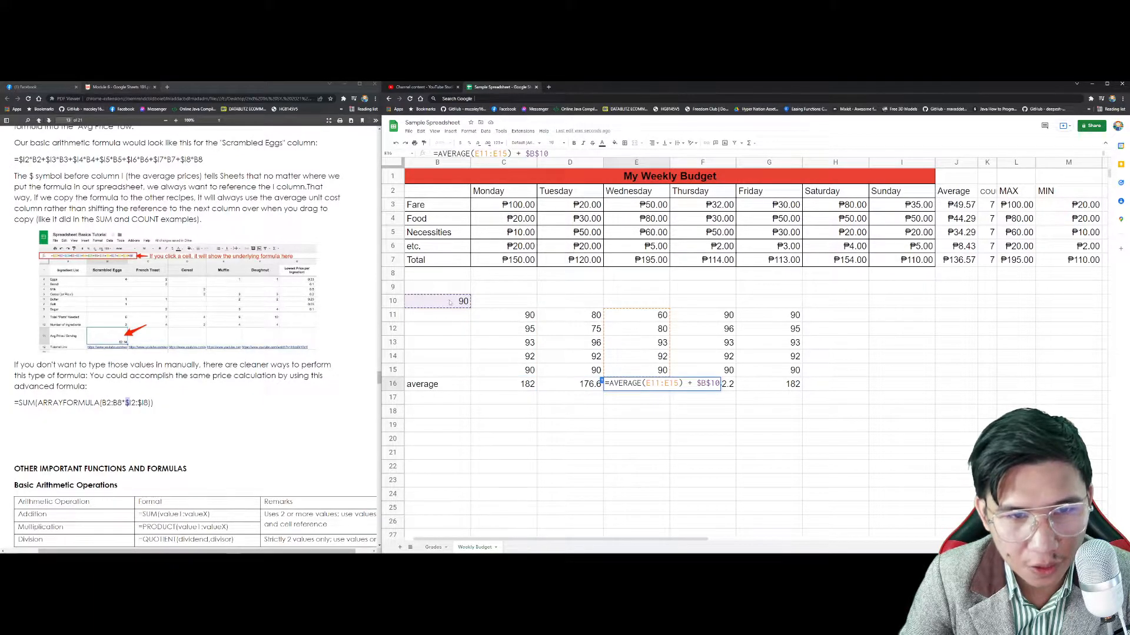
{"action": "left_click", "coordinate": [674, 427]}
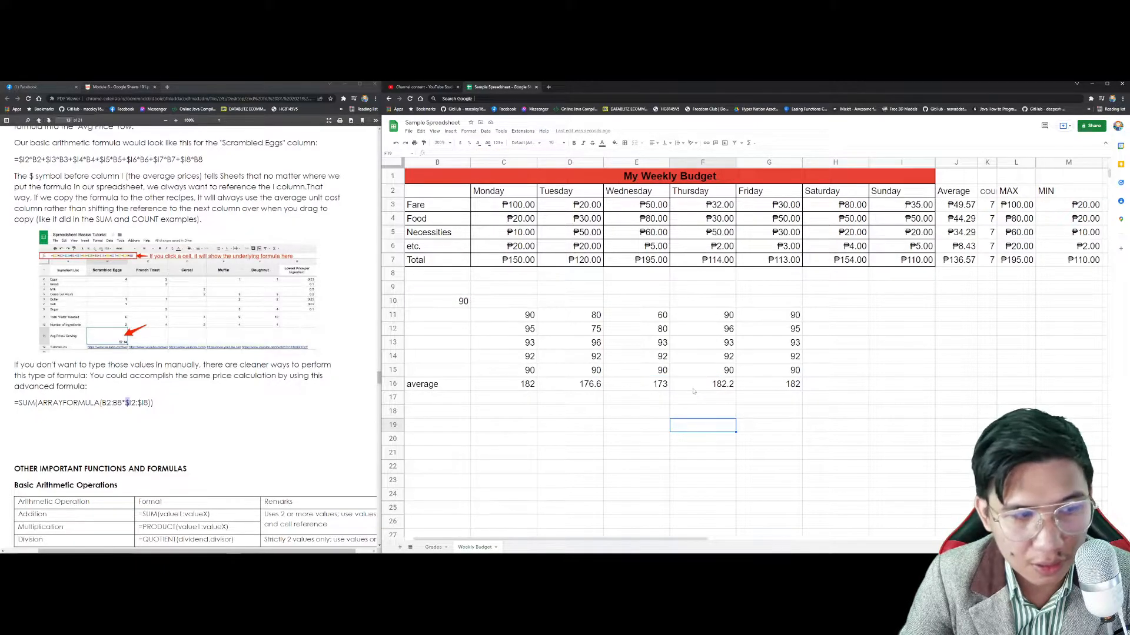
{"action": "left_click", "coordinate": [694, 388]}
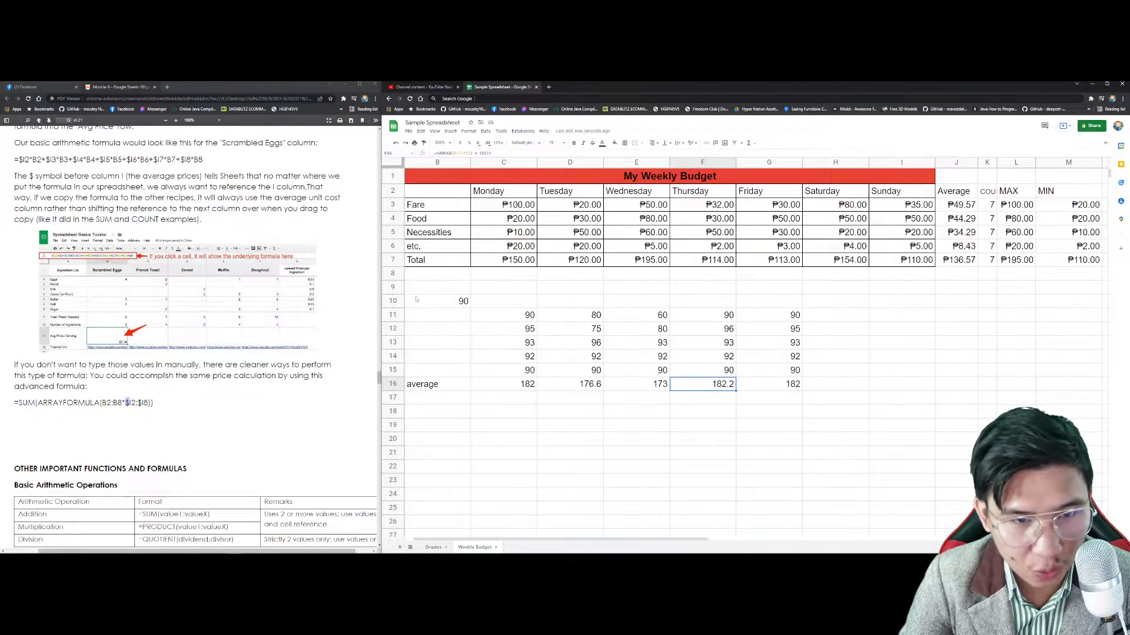
Step: Delete the scores, B10 value and averages in B10:G17, then maximize the spreadsheet window
{"action": "left_click_drag", "start_coordinate": [442, 302], "coordinate": [772, 400]}
{"action": "key", "text": "Delete"}
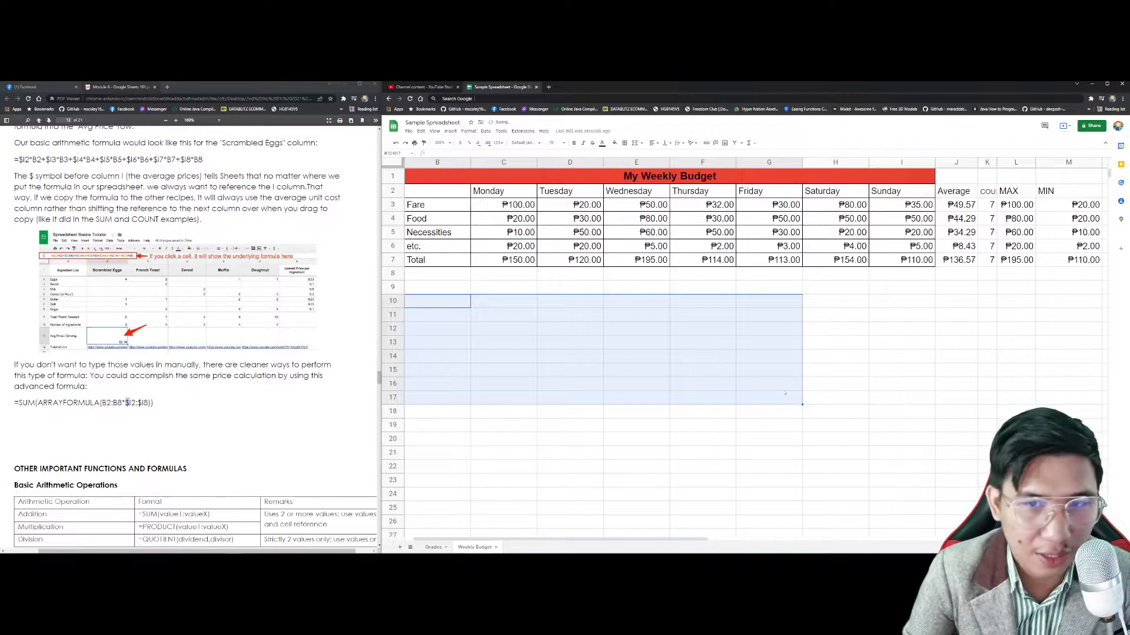
{"action": "scroll", "coordinate": [158, 371], "scroll_direction": "down", "scroll_amount": 4}
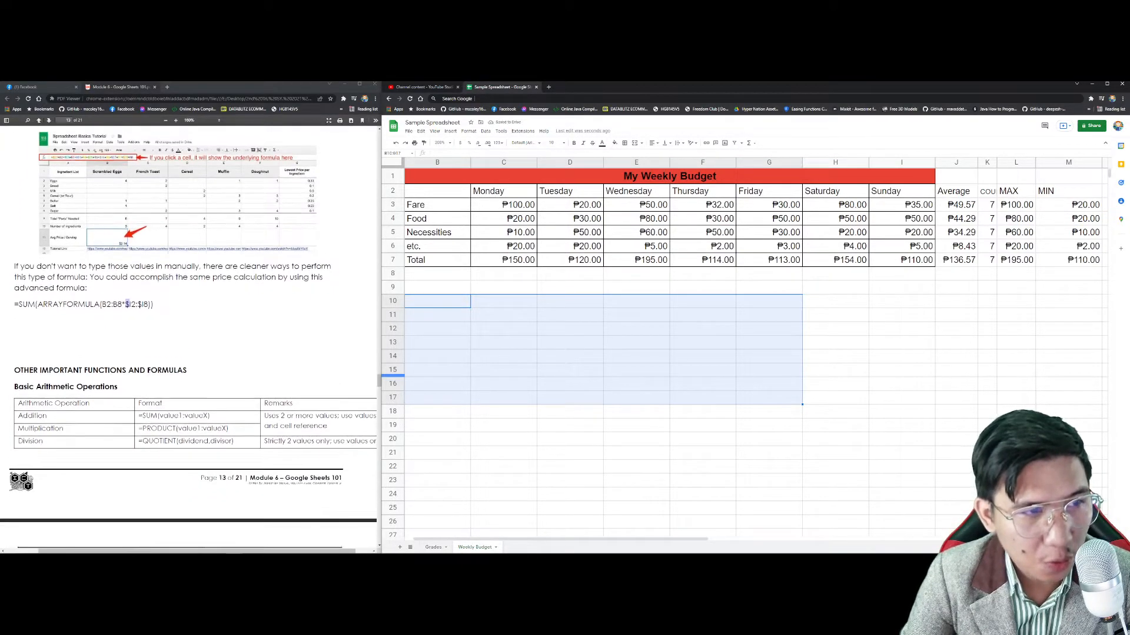
{"action": "scroll", "coordinate": [158, 372], "scroll_direction": "down", "scroll_amount": 3}
{"action": "scroll", "coordinate": [160, 369], "scroll_direction": "down", "scroll_amount": 1}
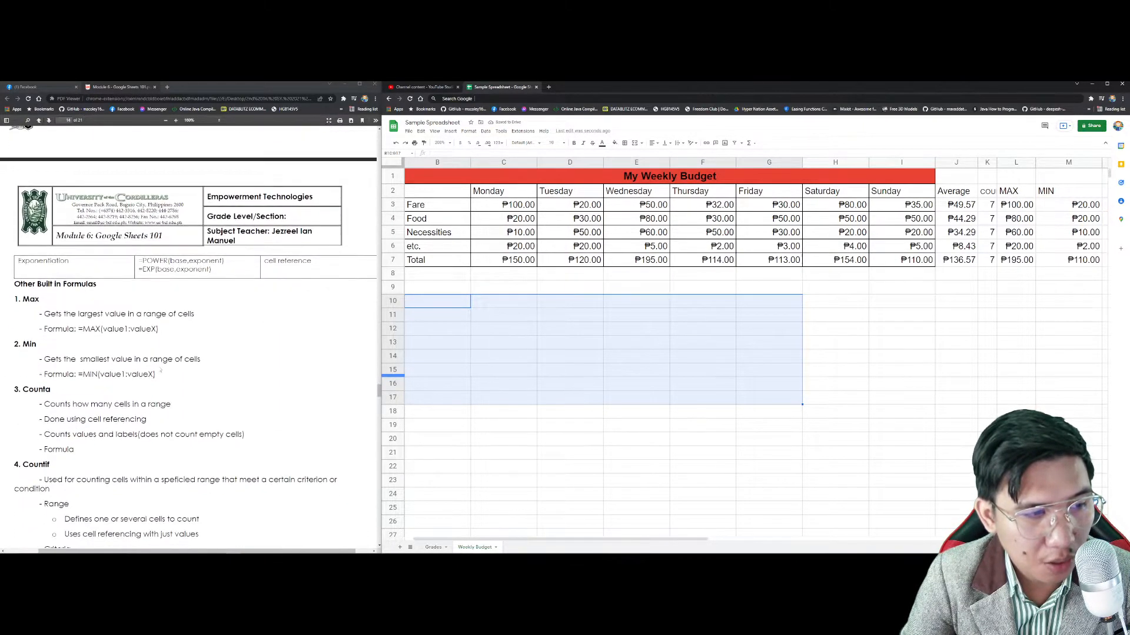
{"action": "scroll", "coordinate": [160, 370], "scroll_direction": "down", "scroll_amount": 1}
{"action": "scroll", "coordinate": [161, 369], "scroll_direction": "up", "scroll_amount": 1}
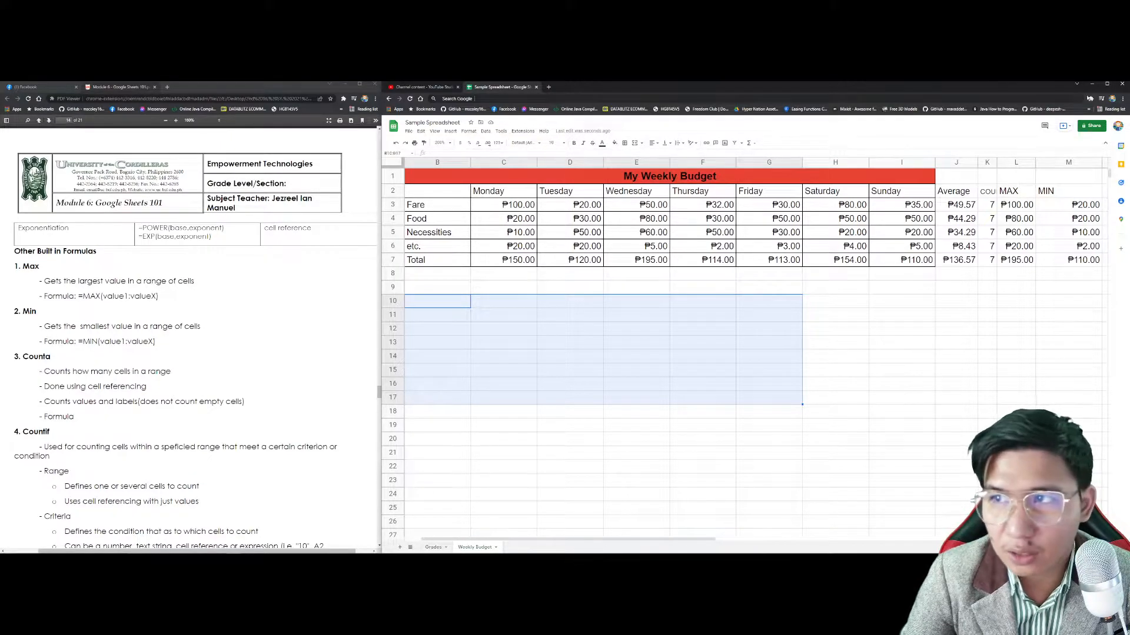
{"action": "left_click", "coordinate": [1107, 84]}
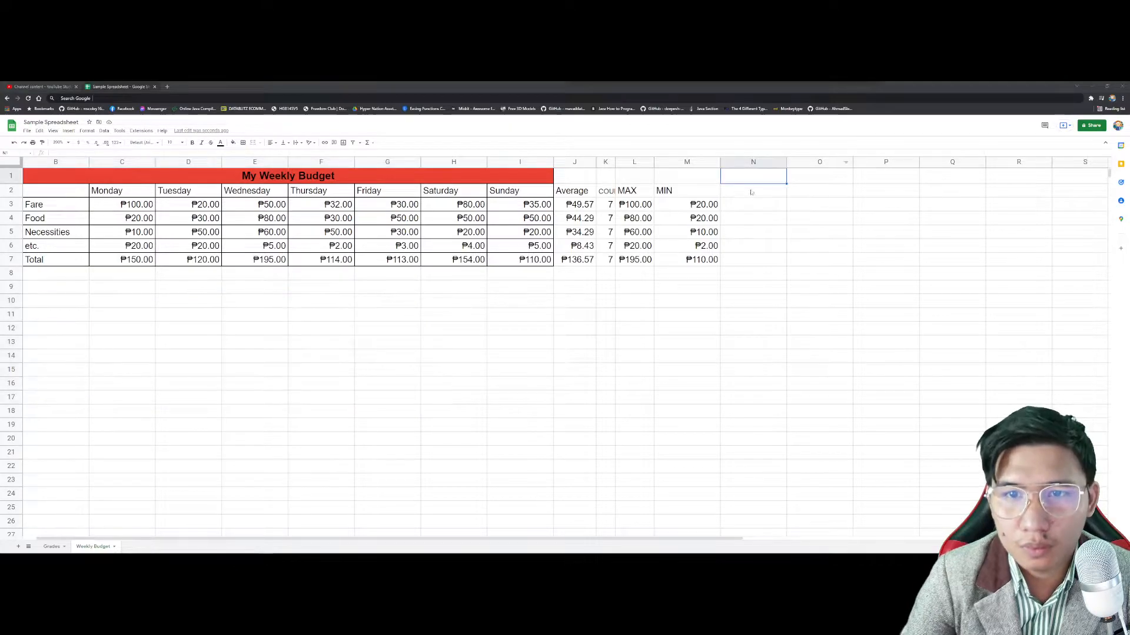
Step: Add a COUNTA heading in N2 and =COUNTA(C3:I3) in N3, filled down to N7
{"action": "left_click", "coordinate": [751, 193]}
{"action": "type", "text": "Co"}
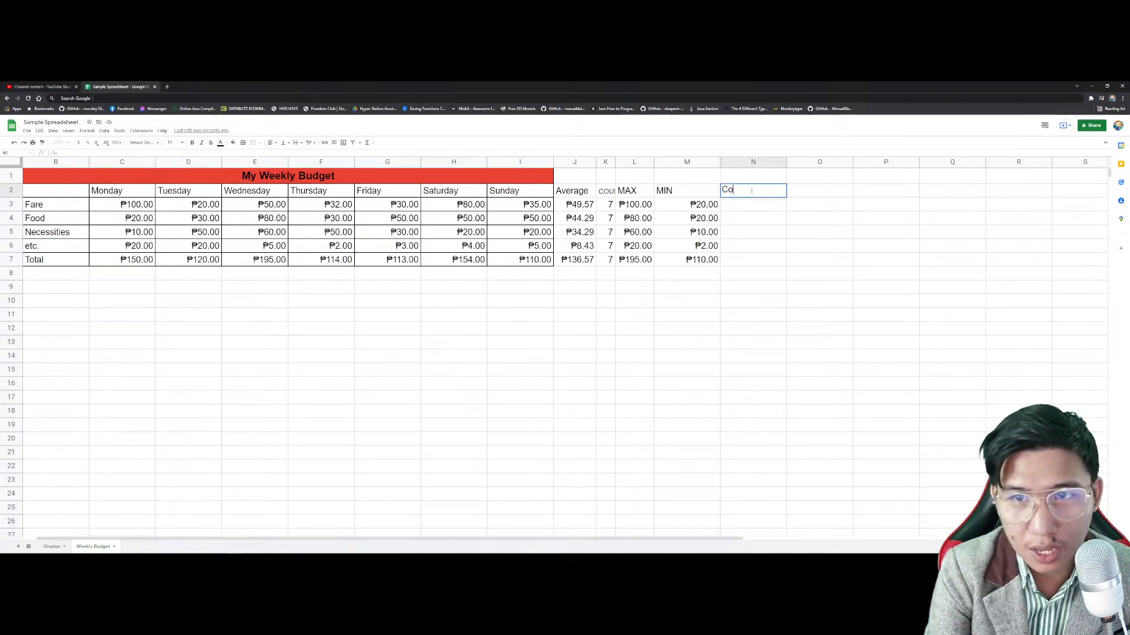
{"action": "type", "text": "UNTA"}
{"action": "key", "text": "Return"}
{"action": "type", "text": "="}
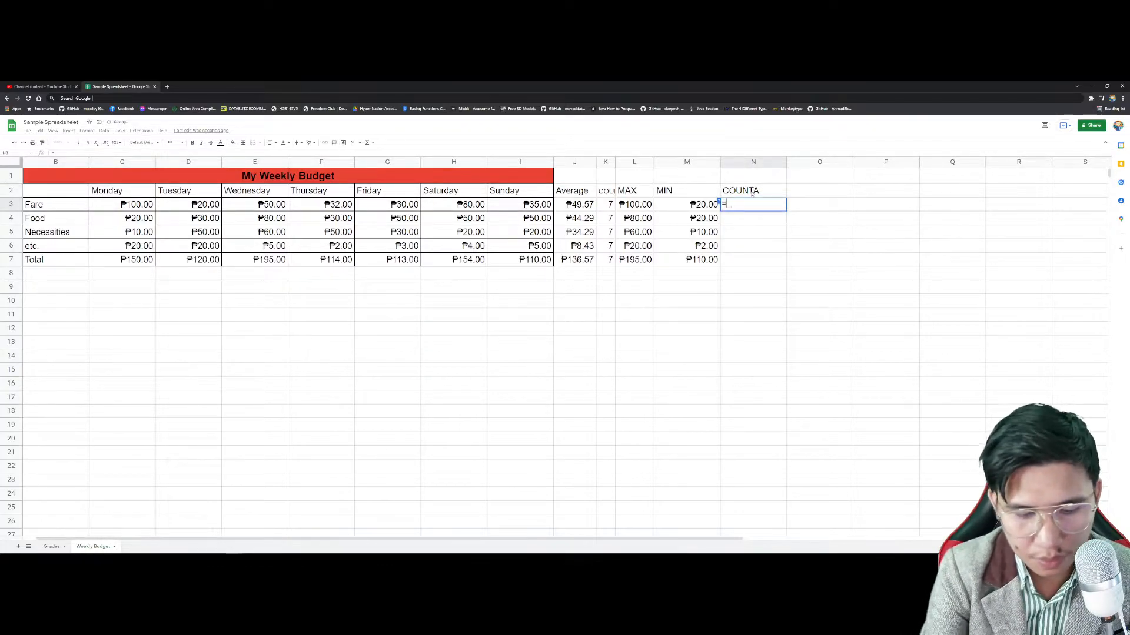
{"action": "type", "text": "COUNTA("}
{"action": "left_click", "coordinate": [763, 219]}
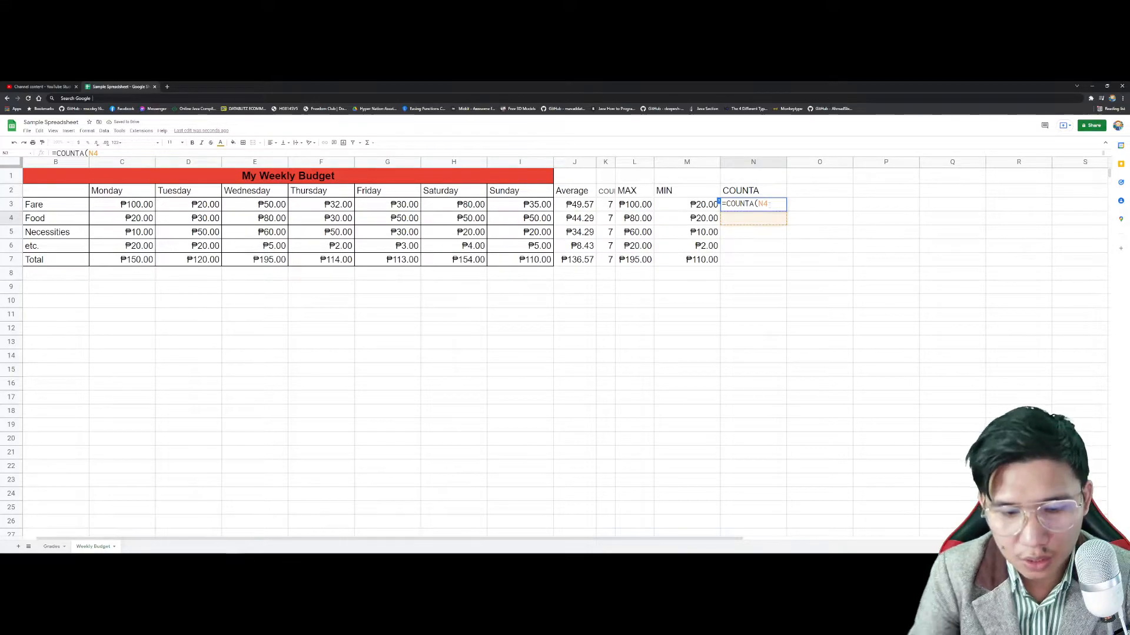
{"action": "key", "text": "BackSpace"}
{"action": "key", "text": "BackSpace"}
{"action": "left_click_drag", "start_coordinate": [94, 205], "coordinate": [536, 203]}
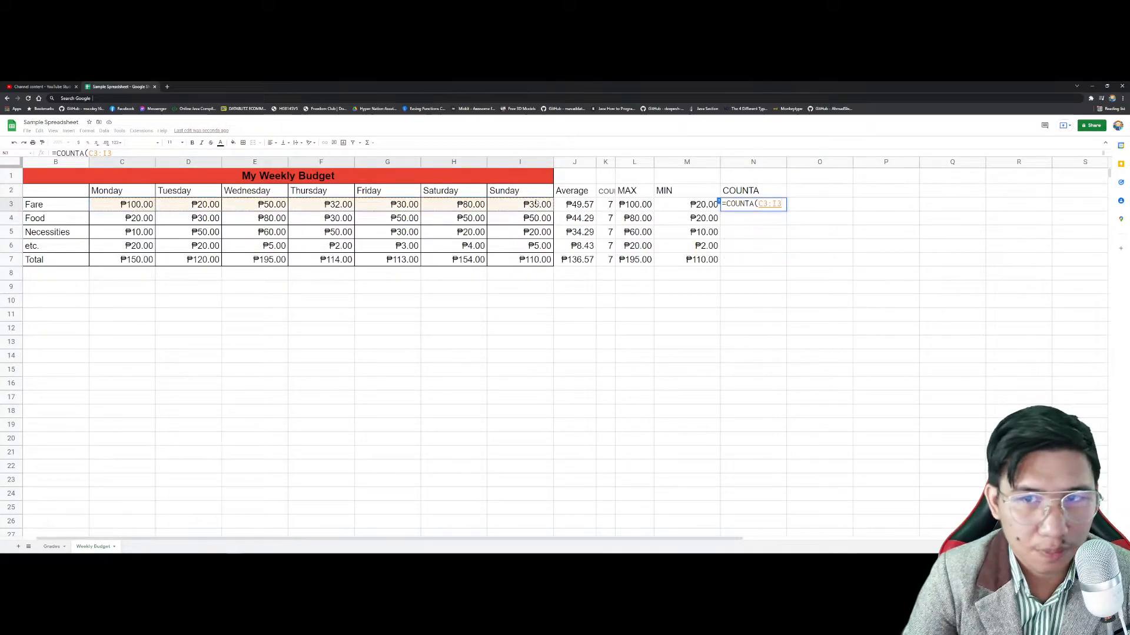
{"action": "key", "text": "Return"}
{"action": "left_click", "coordinate": [780, 206]}
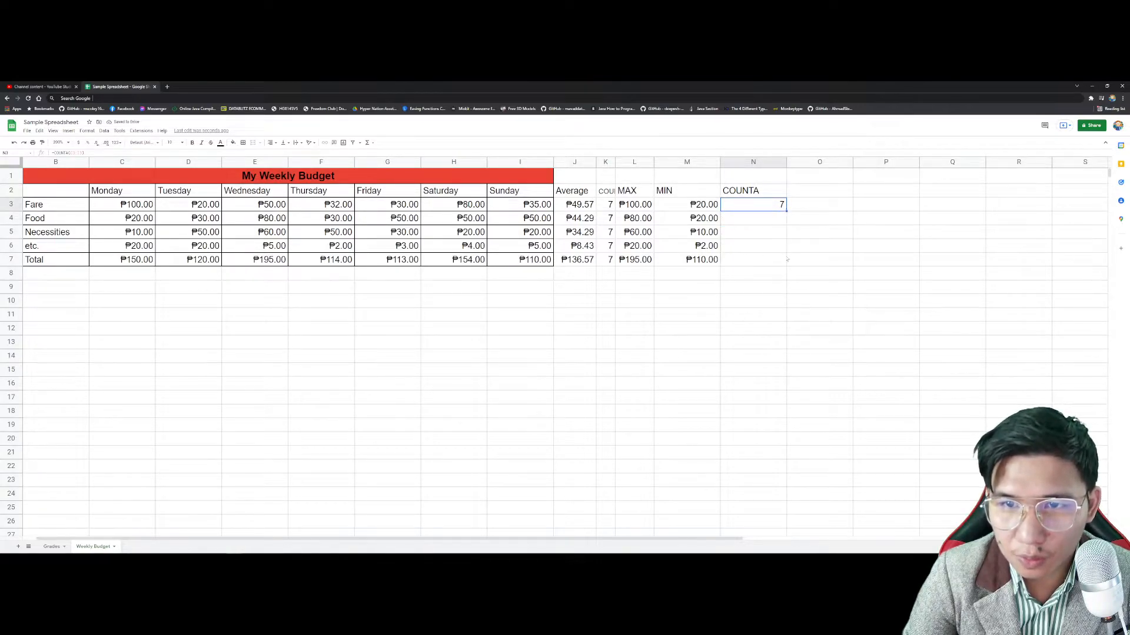
{"action": "left_click_drag", "start_coordinate": [785, 254], "coordinate": [784, 259]}
Step: Clear several Fare amounts from D3 onward to test the COUNTA result
{"action": "left_click", "coordinate": [188, 206]}
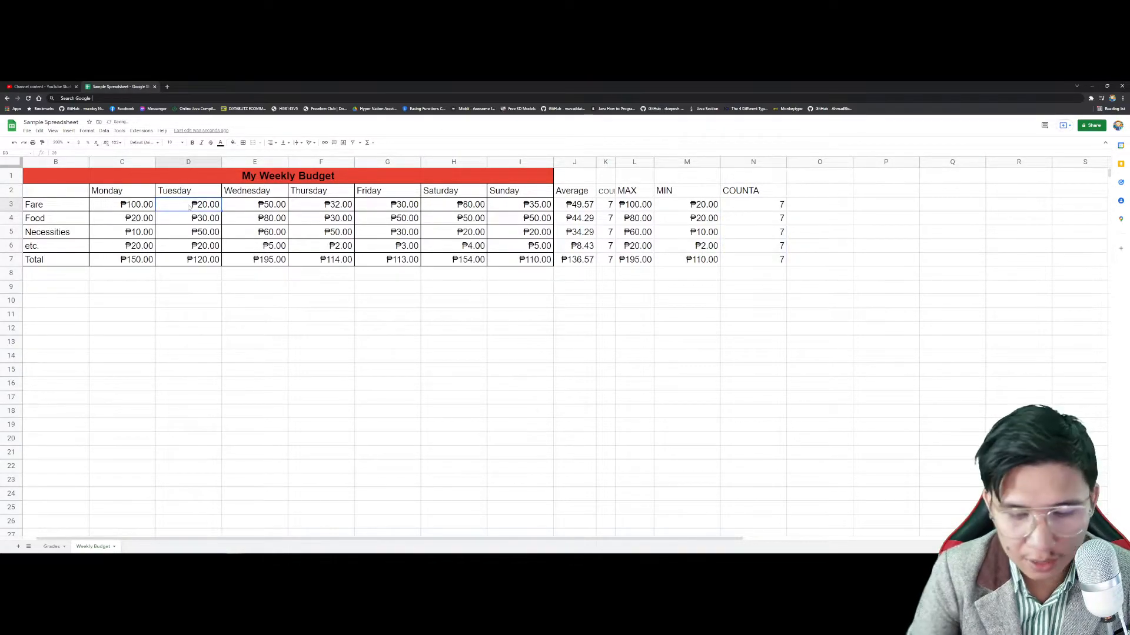
{"action": "key", "text": "Delete"}
{"action": "key", "text": "Right"}
{"action": "key", "text": "Delete"}
{"action": "key", "text": "Right"}
{"action": "key", "text": "Delete"}
{"action": "key", "text": "Right"}
{"action": "key", "text": "Delete"}
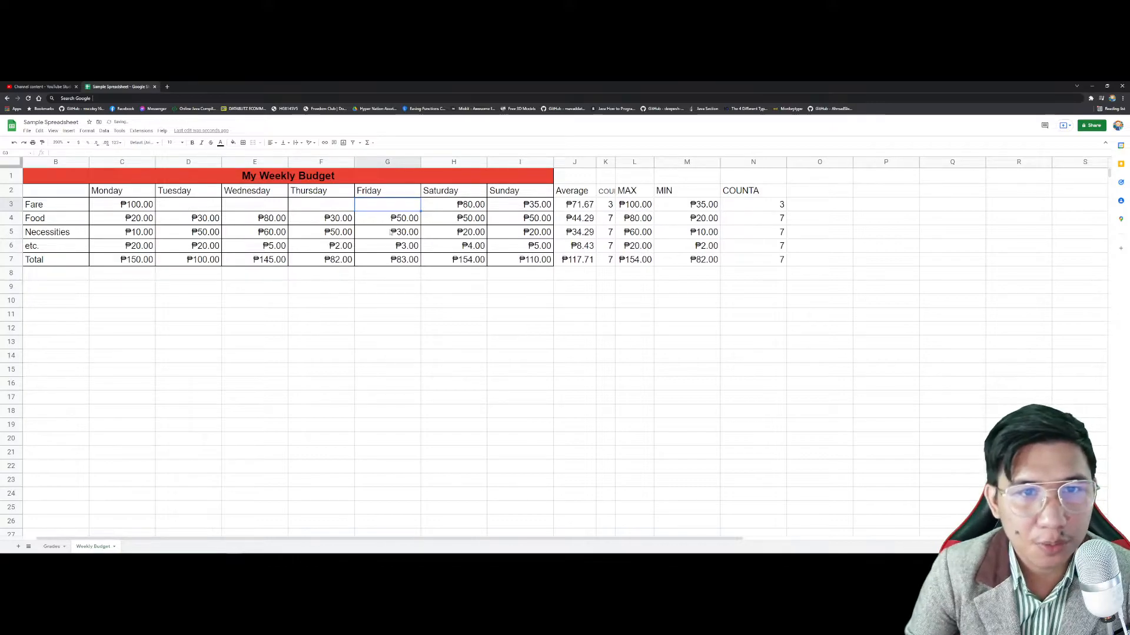
Step: Type test text ASDA and QWEQW into D3:F3, undo to restore Fare, and narrow column N
{"action": "left_click", "coordinate": [194, 206]}
{"action": "type", "text": "ASDA"}
{"action": "key", "text": "Return"}
{"action": "key", "text": "Up"}
{"action": "left_click", "coordinate": [244, 209]}
{"action": "type", "text": "QWEQW"}
{"action": "key", "text": "Return"}
{"action": "left_click", "coordinate": [316, 205]}
{"action": "type", "text": "QWEQW"}
{"action": "key", "text": "Return"}
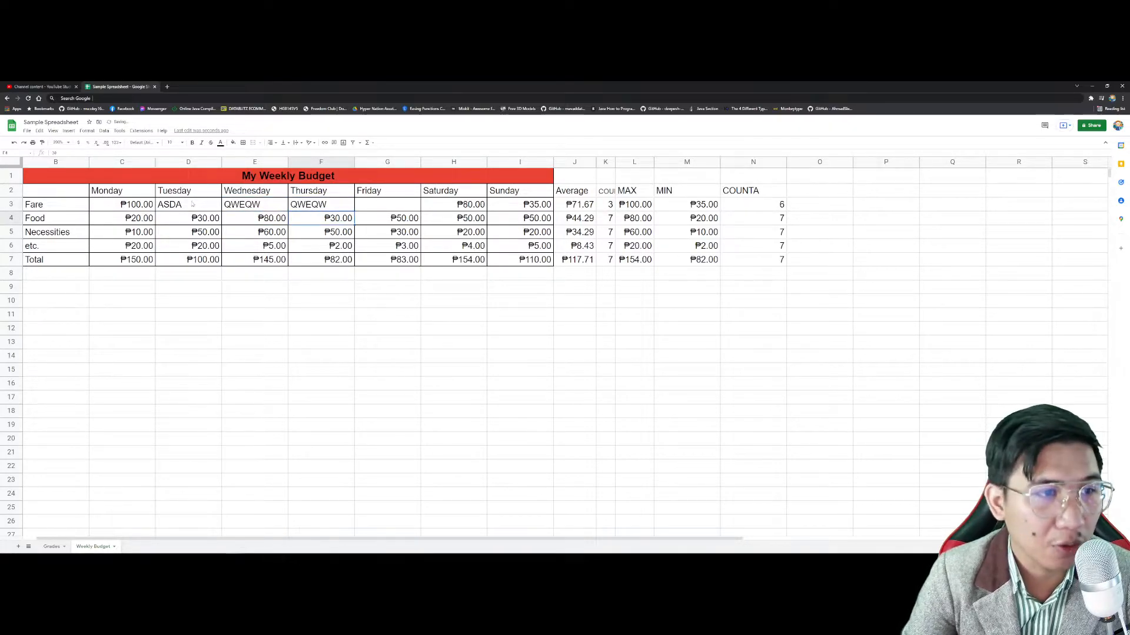
{"action": "key", "text": "ctrl+z"}
{"action": "key", "text": "ctrl+z"}
{"action": "key", "text": "ctrl+z"}
{"action": "key", "text": "ctrl+z"}
{"action": "key", "text": "ctrl+z"}
{"action": "key", "text": "ctrl+z"}
{"action": "key", "text": "ctrl+z"}
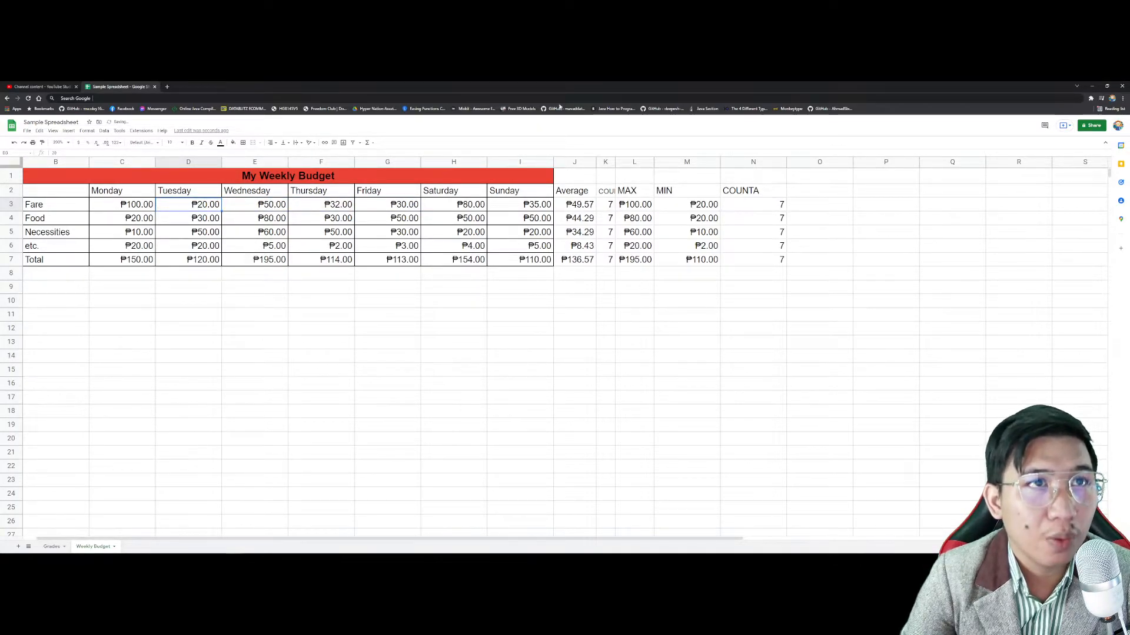
{"action": "left_click_drag", "start_coordinate": [786, 162], "coordinate": [753, 162]}
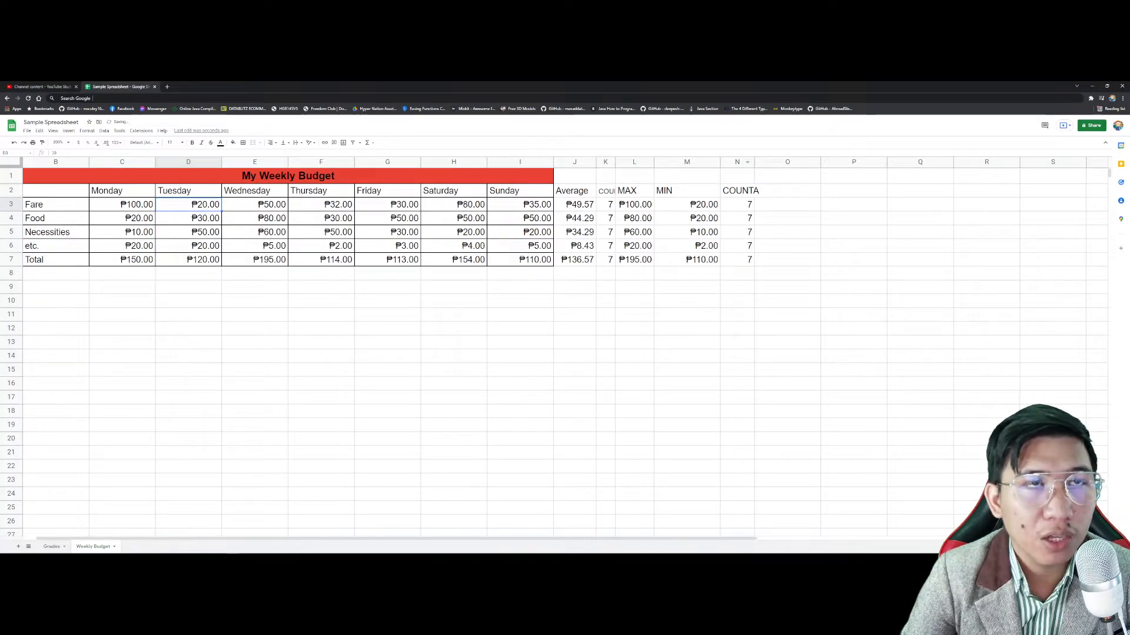
Step: Add a COUNTIF heading in O2, widening column N slightly
{"action": "left_click", "coordinate": [765, 191]}
{"action": "left_click_drag", "start_coordinate": [753, 161], "coordinate": [773, 162]}
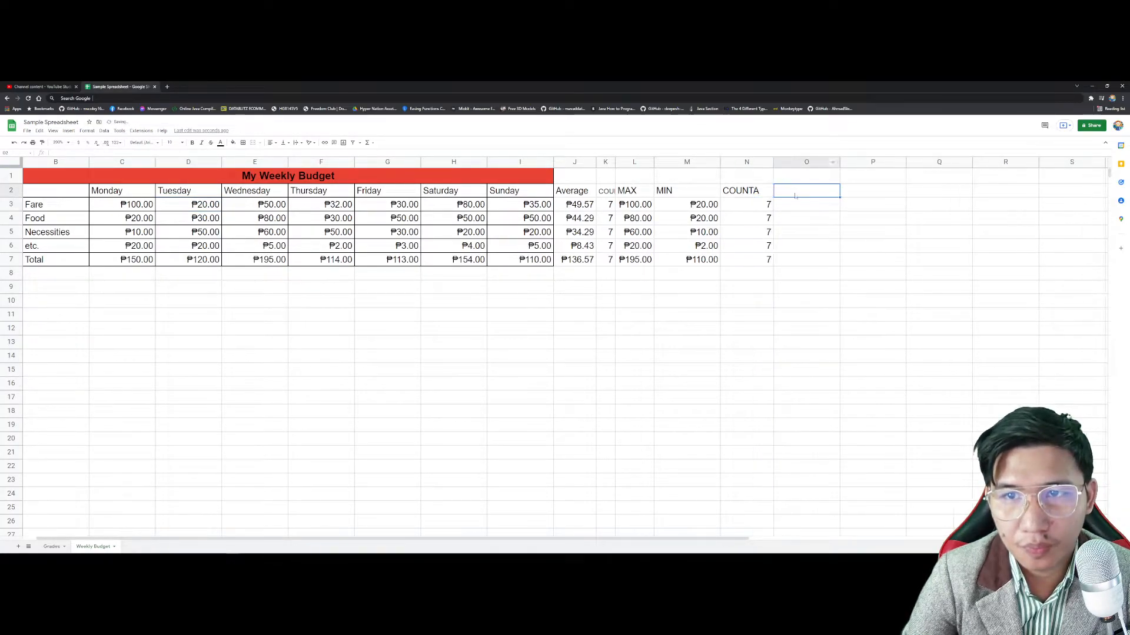
{"action": "type", "text": "COUNTIF"}
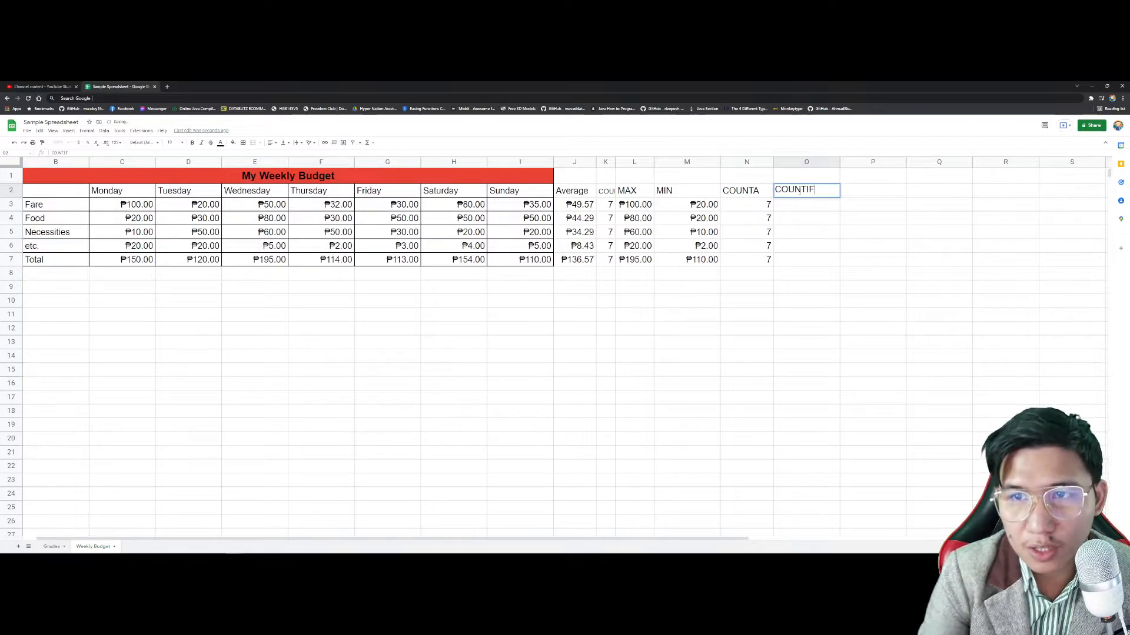
{"action": "key", "text": "Return"}
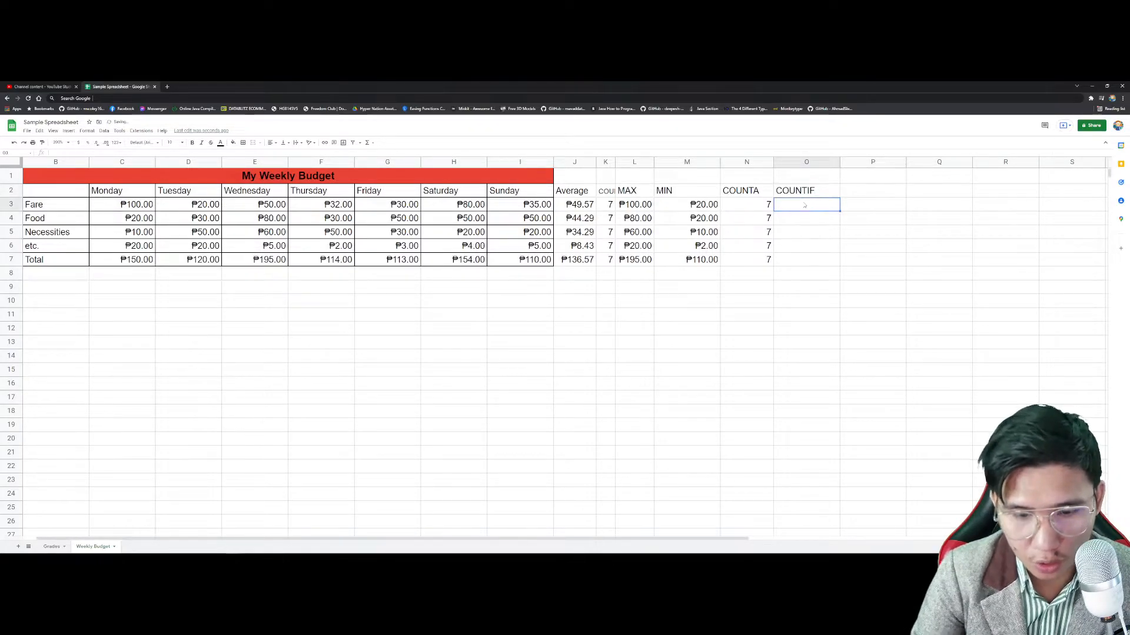
Step: Start a COUNTIF formula in O3, removing a stray O4 reference
{"action": "type", "text": "=COUNTIF"}
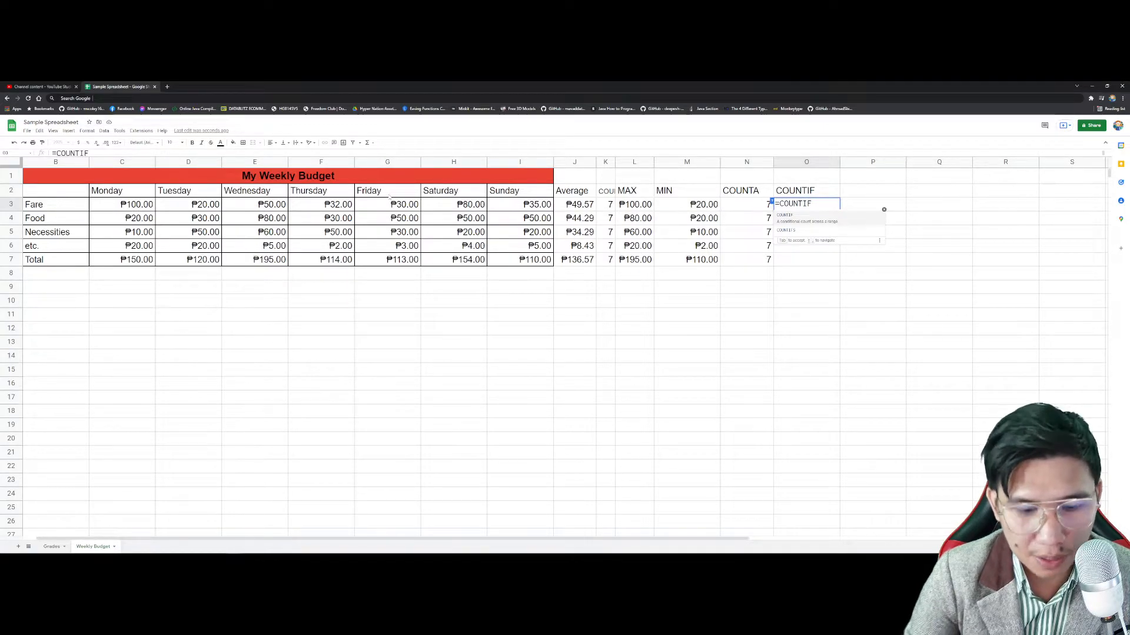
{"action": "type", "text": "("}
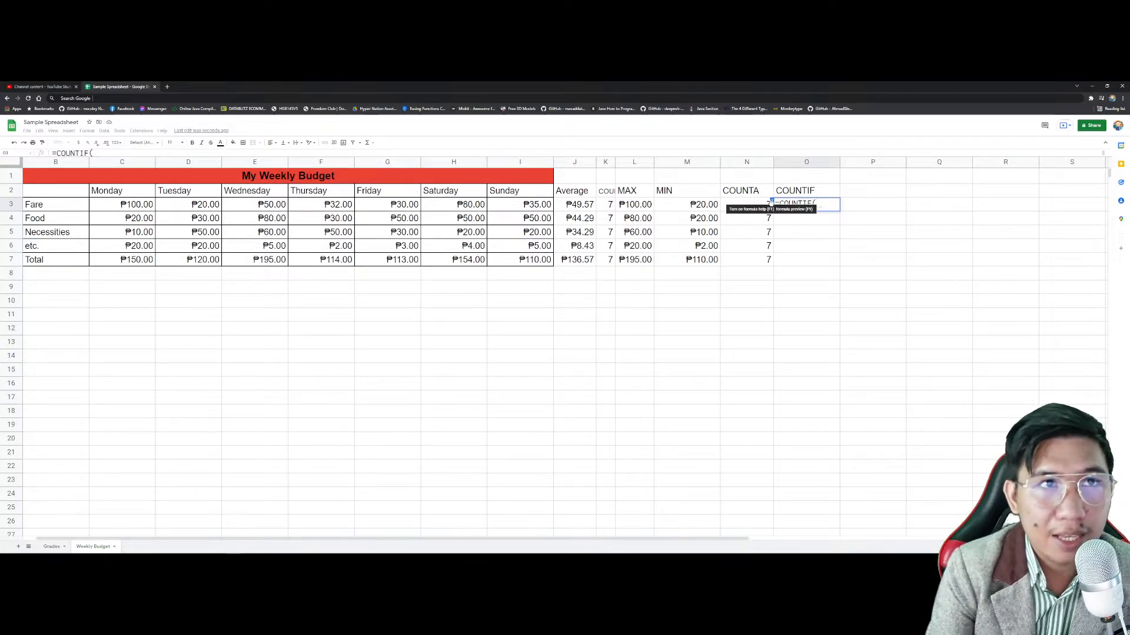
{"action": "left_click", "coordinate": [811, 220]}
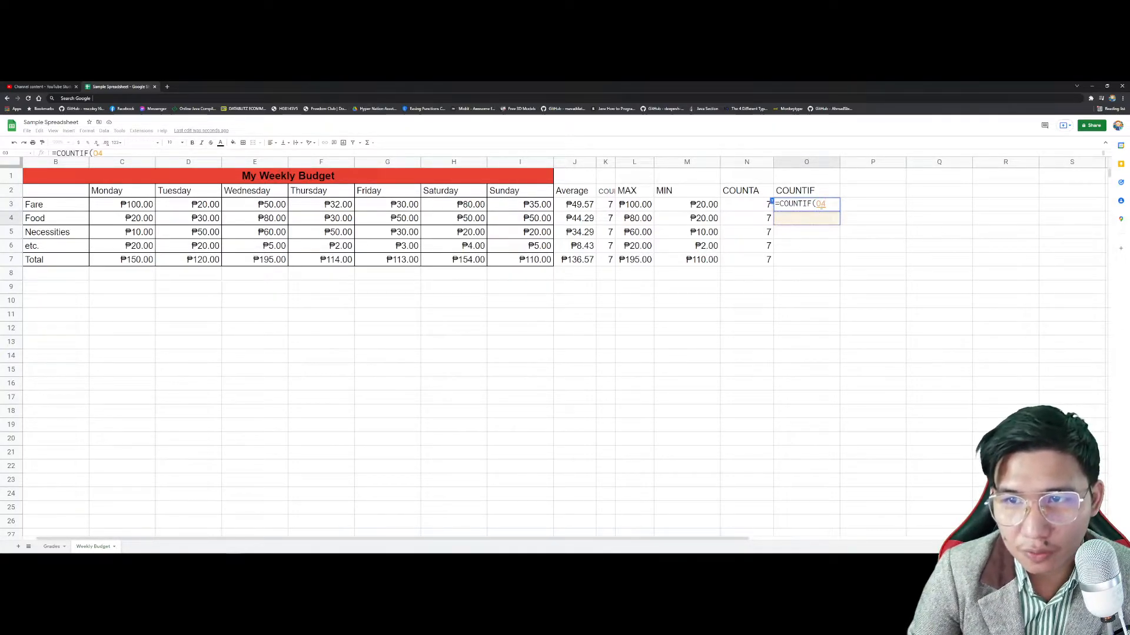
{"action": "key", "text": "BackSpace"}
{"action": "key", "text": "BackSpace"}
{"action": "triple_click", "coordinate": [827, 205]}
{"action": "left_click", "coordinate": [822, 214]}
{"action": "left_click", "coordinate": [821, 207]}
{"action": "double_click", "coordinate": [820, 207]}
{"action": "type", "text": "="}
{"action": "key", "text": "BackSpace"}
{"action": "key", "text": "BackSpace"}
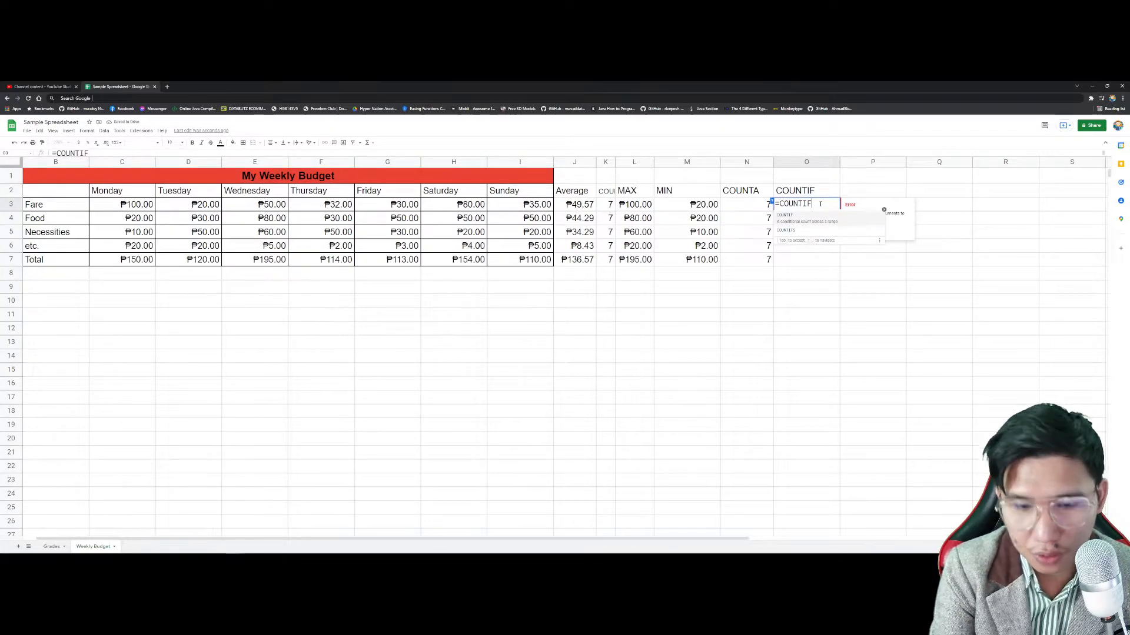
{"action": "type", "text": "("}
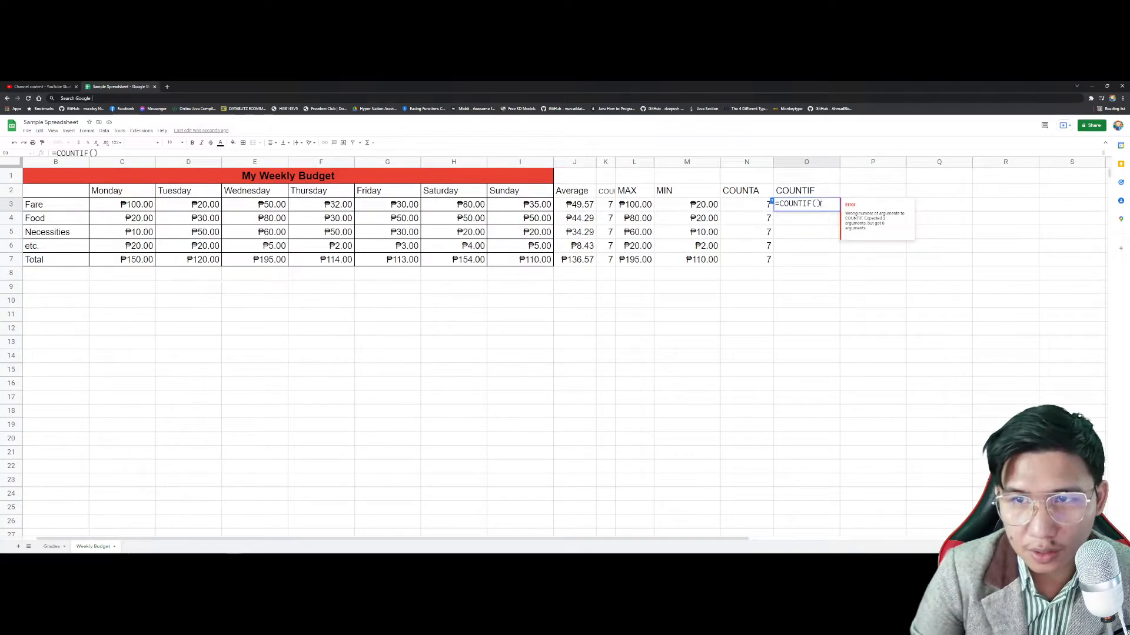
Step: Complete O3 as =COUNTIF(C3:I3,C3:I3<=50), which returns 0
{"action": "left_click", "coordinate": [141, 205]}
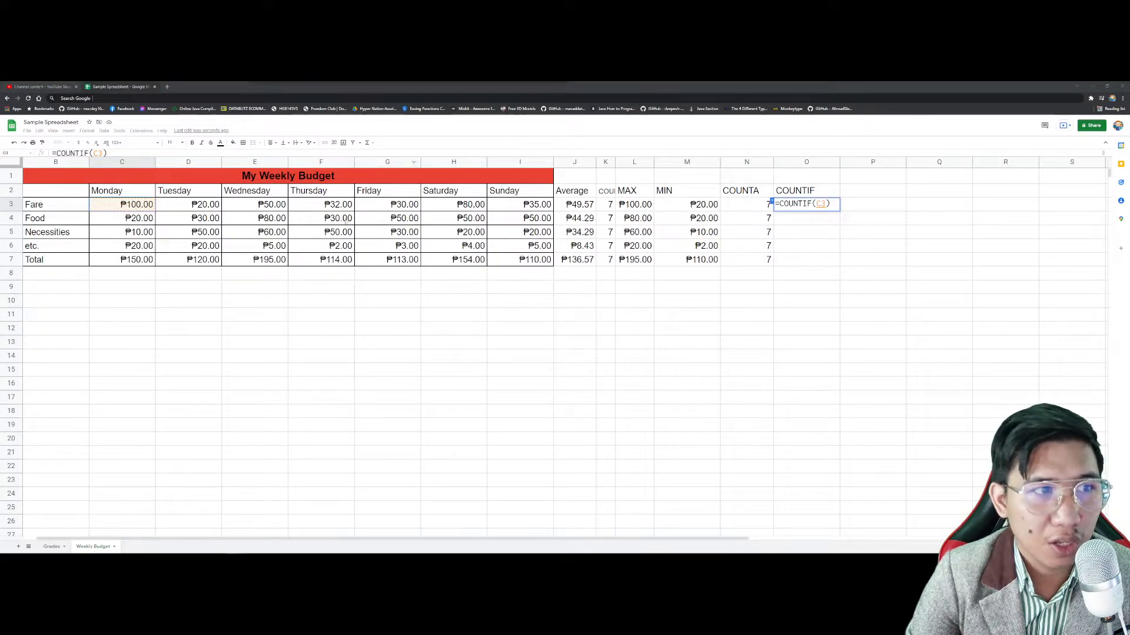
{"action": "left_click", "coordinate": [520, 207], "text": "shift"}
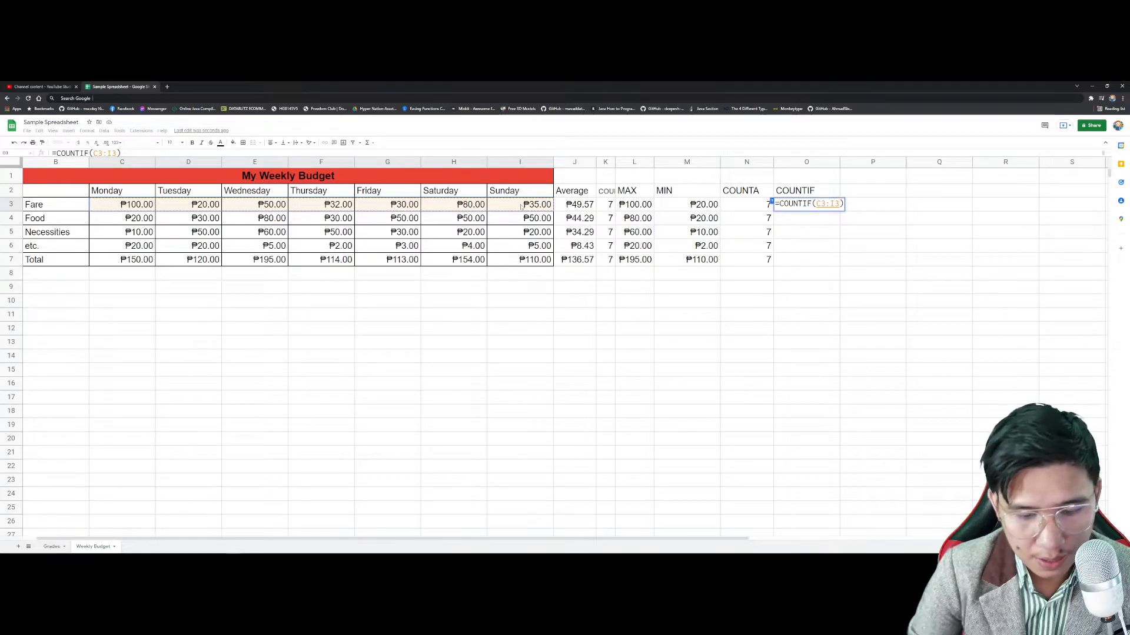
{"action": "type", "text": ","}
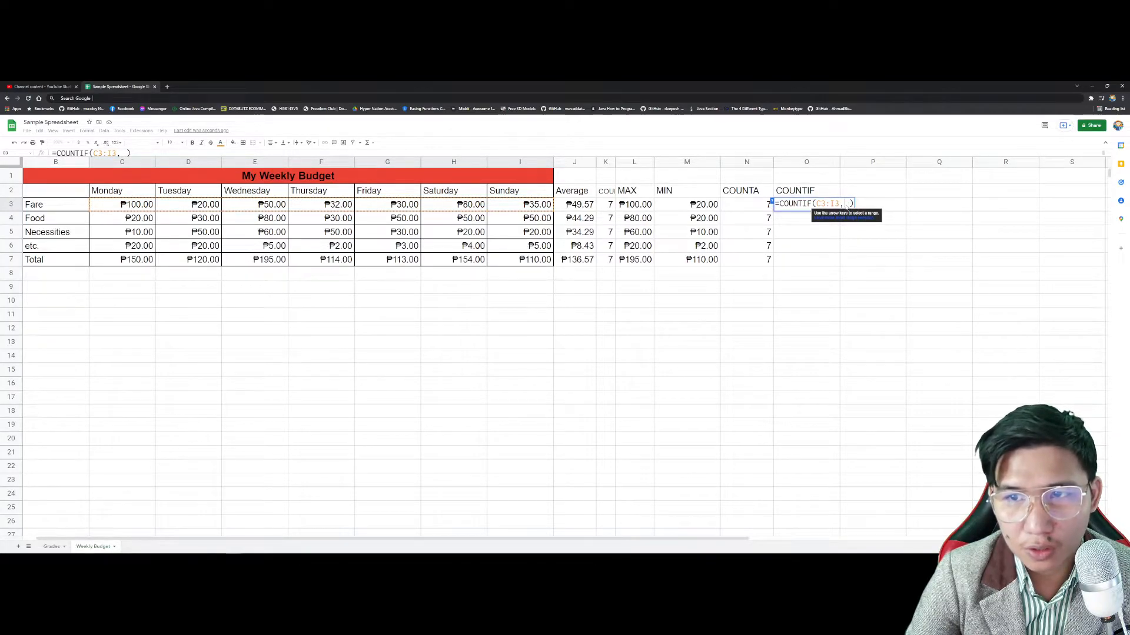
{"action": "left_click", "coordinate": [135, 205]}
{"action": "left_click_drag", "start_coordinate": [135, 205], "coordinate": [520, 206]}
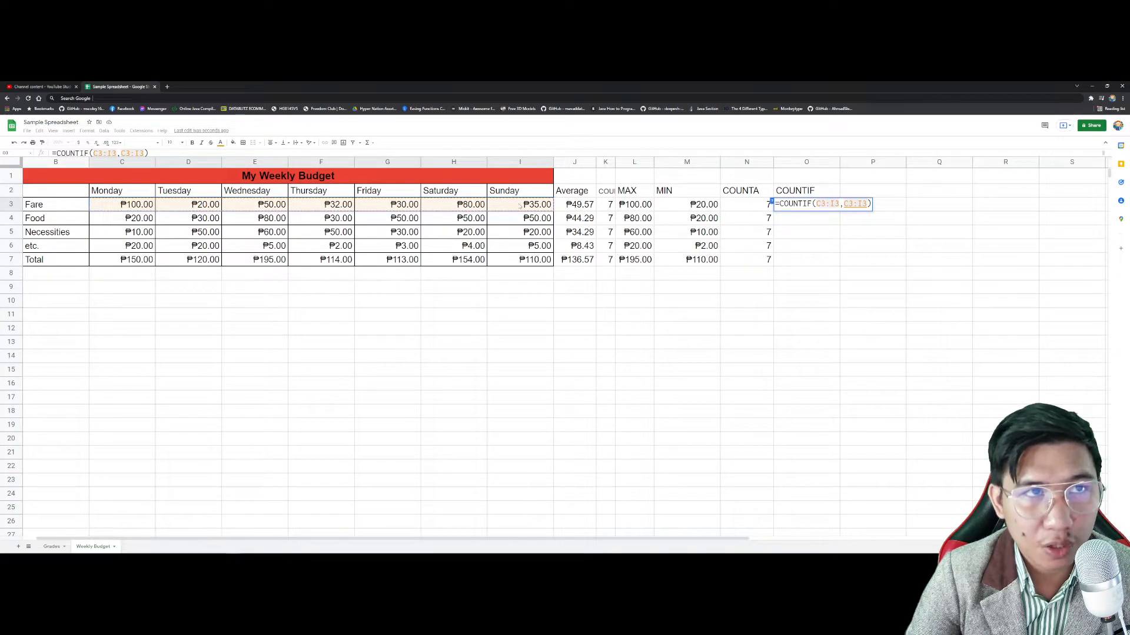
{"action": "type", "text": "< =50"}
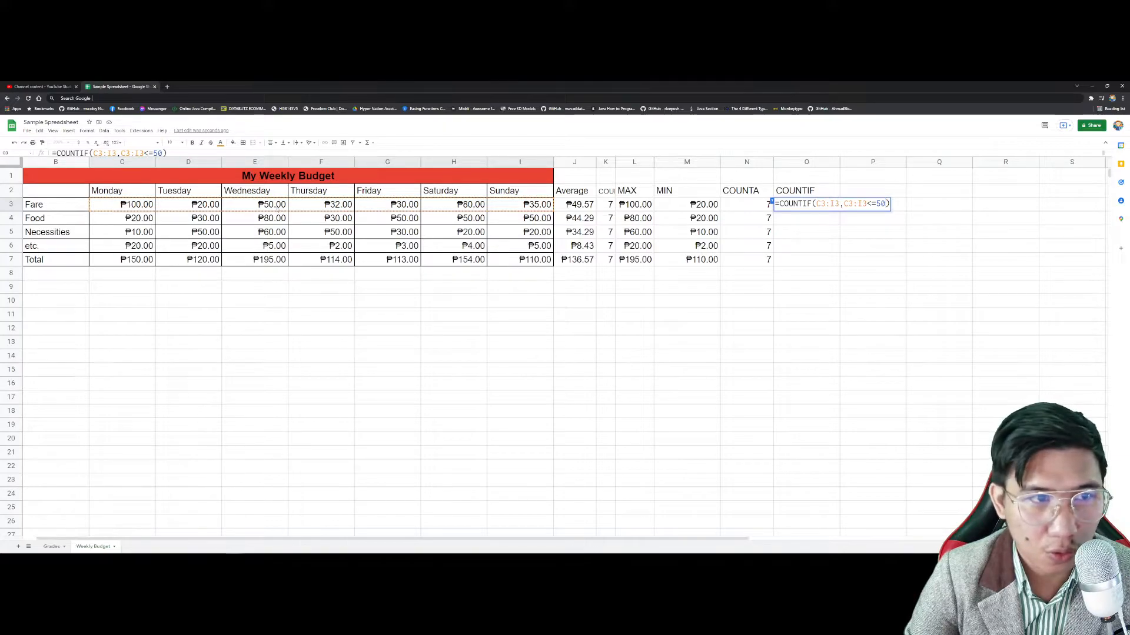
{"action": "key", "text": "Return"}
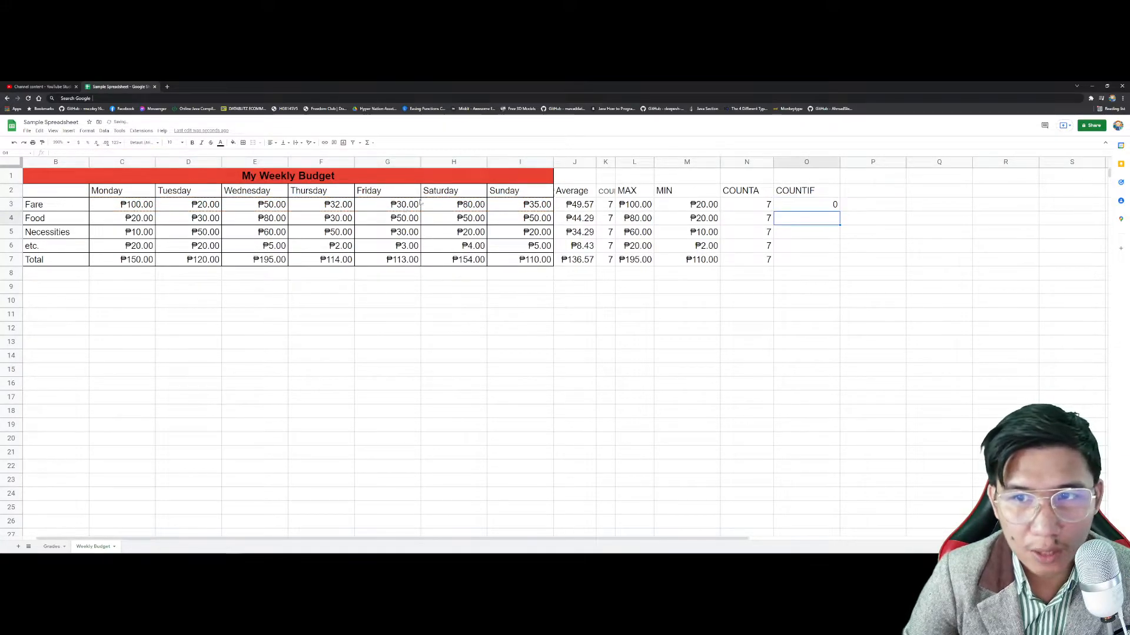
{"action": "key", "text": "Up"}
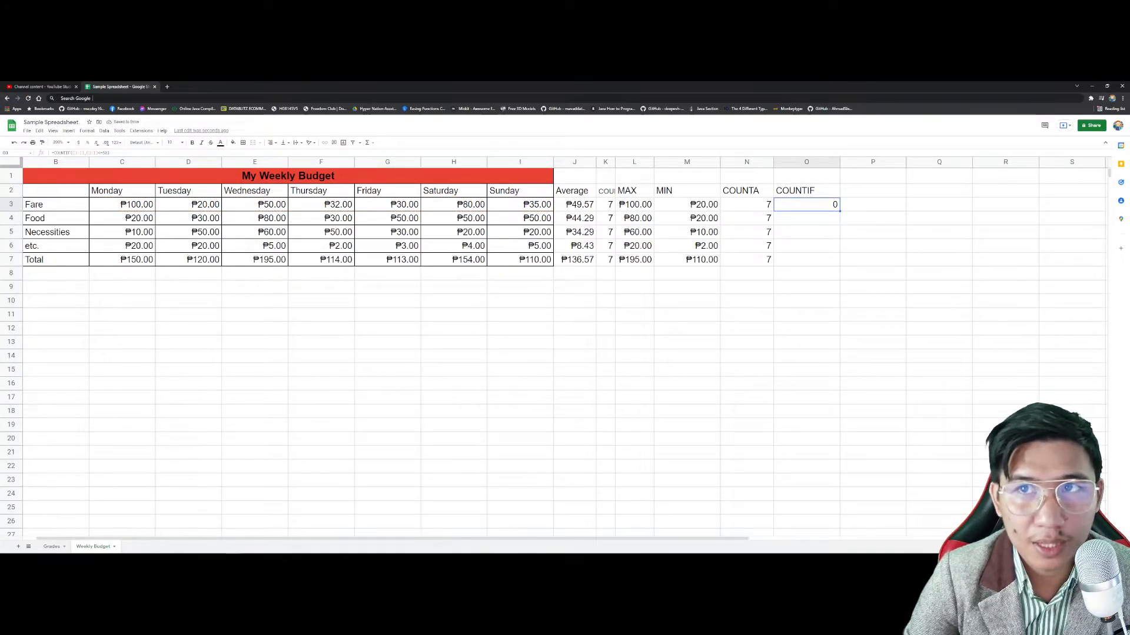
Step: Correct O3's criterion to "<=50" so it counts Fare days at or under ₱50
{"action": "triple_click", "coordinate": [832, 204]}
{"action": "left_click", "coordinate": [860, 204]}
{"action": "left_click_drag", "start_coordinate": [843, 204], "coordinate": [891, 204]}
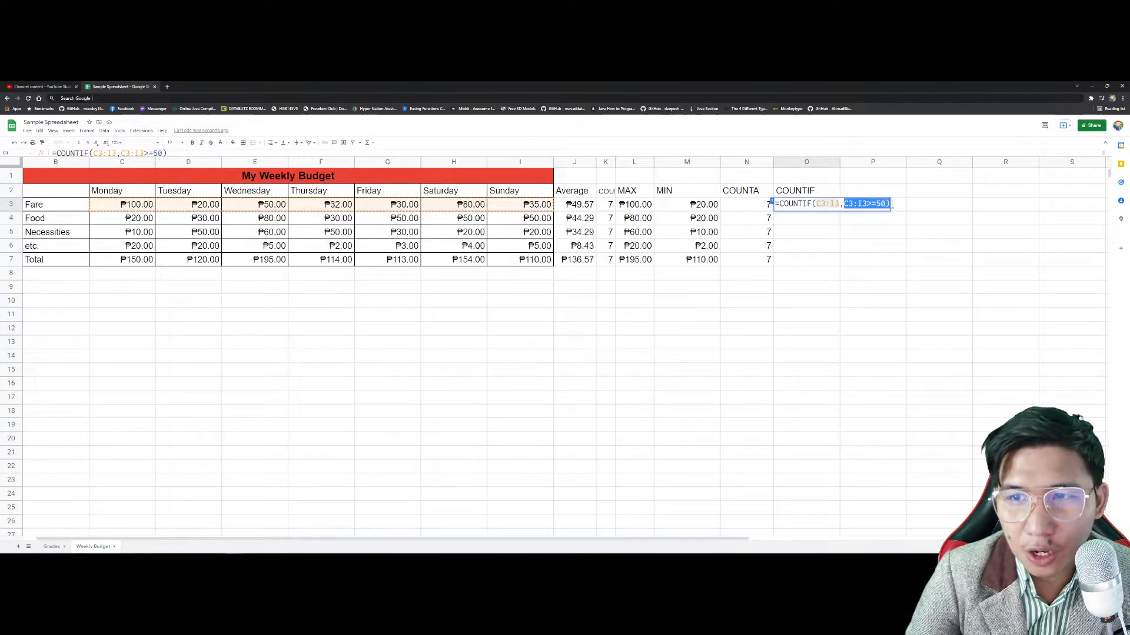
{"action": "key", "text": "BackSpace"}
{"action": "key", "text": "BackSpace"}
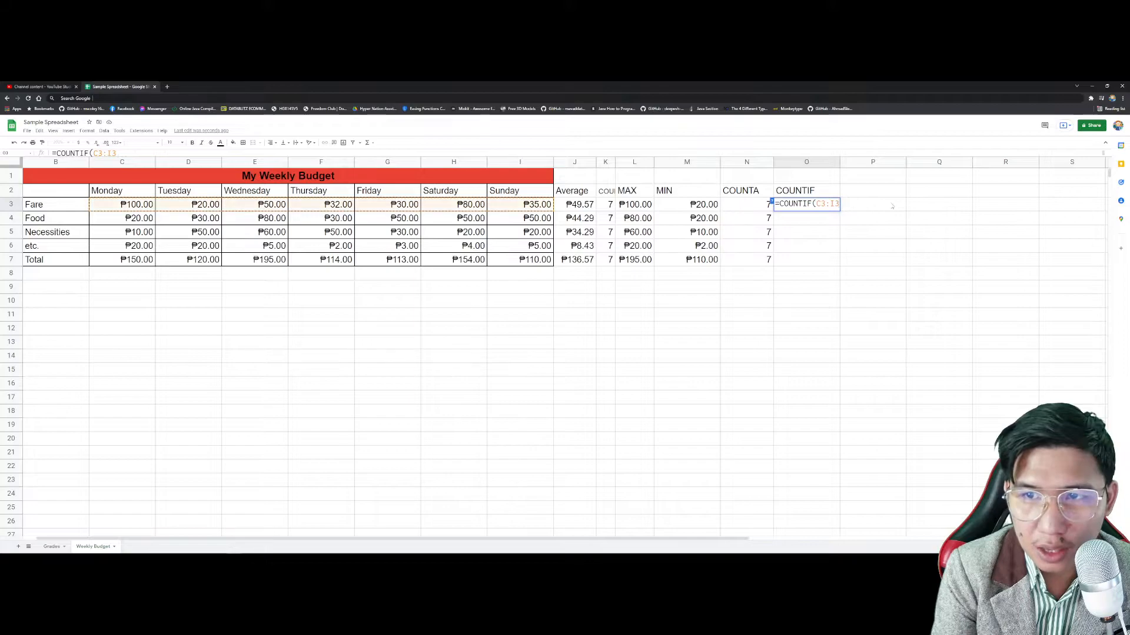
{"action": "type", "text": ","}
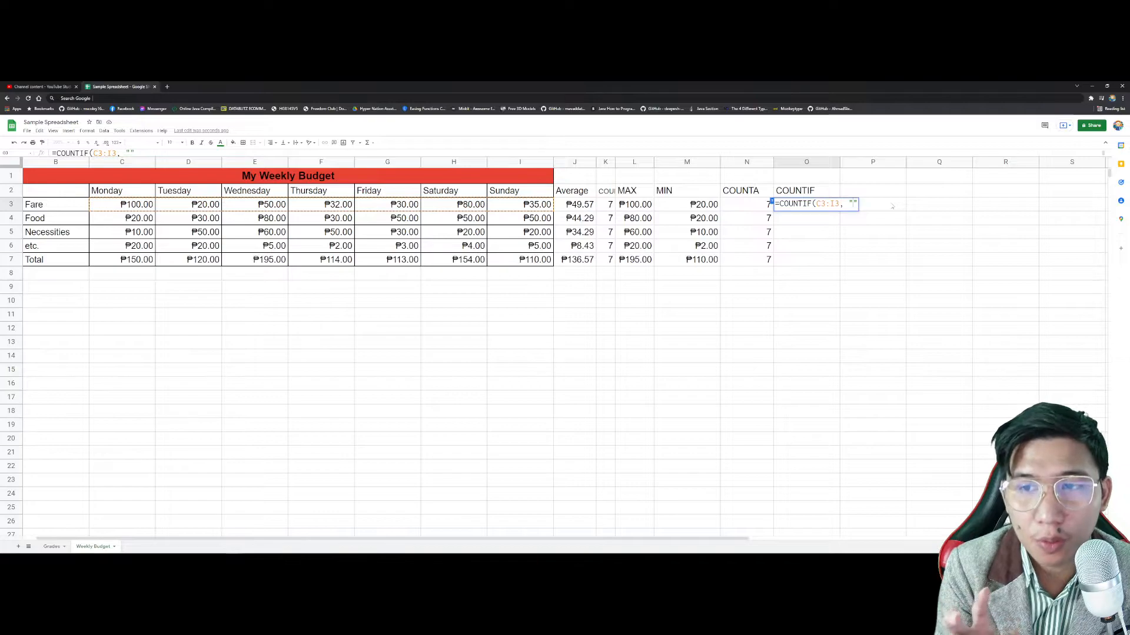
{"action": "type", "text": "=50"}
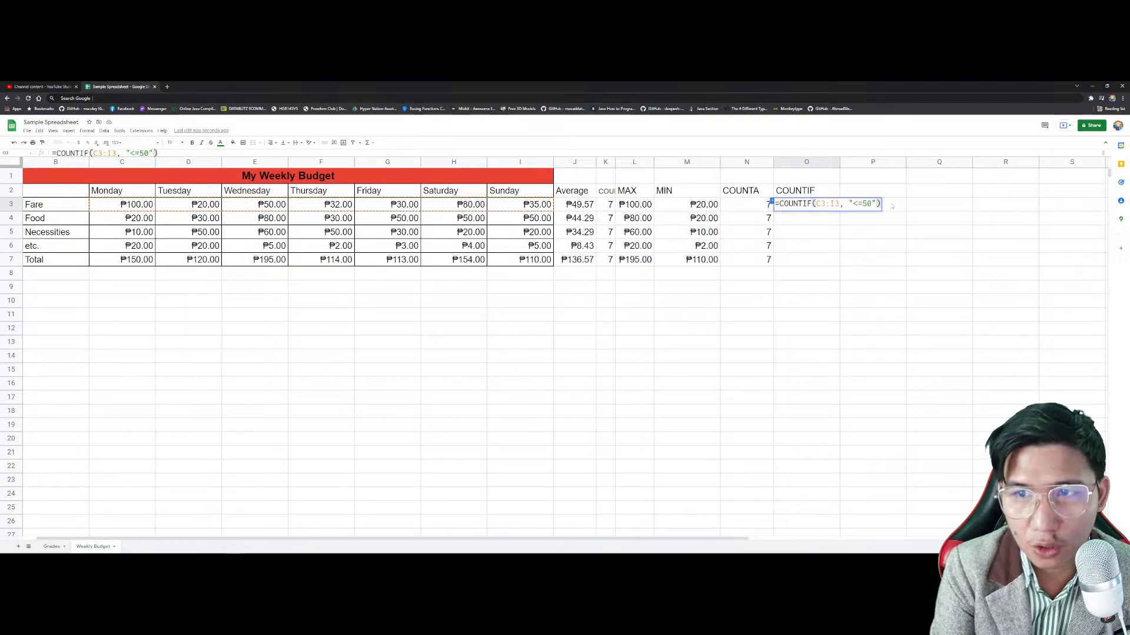
{"action": "key", "text": "Return"}
{"action": "key", "text": "Up"}
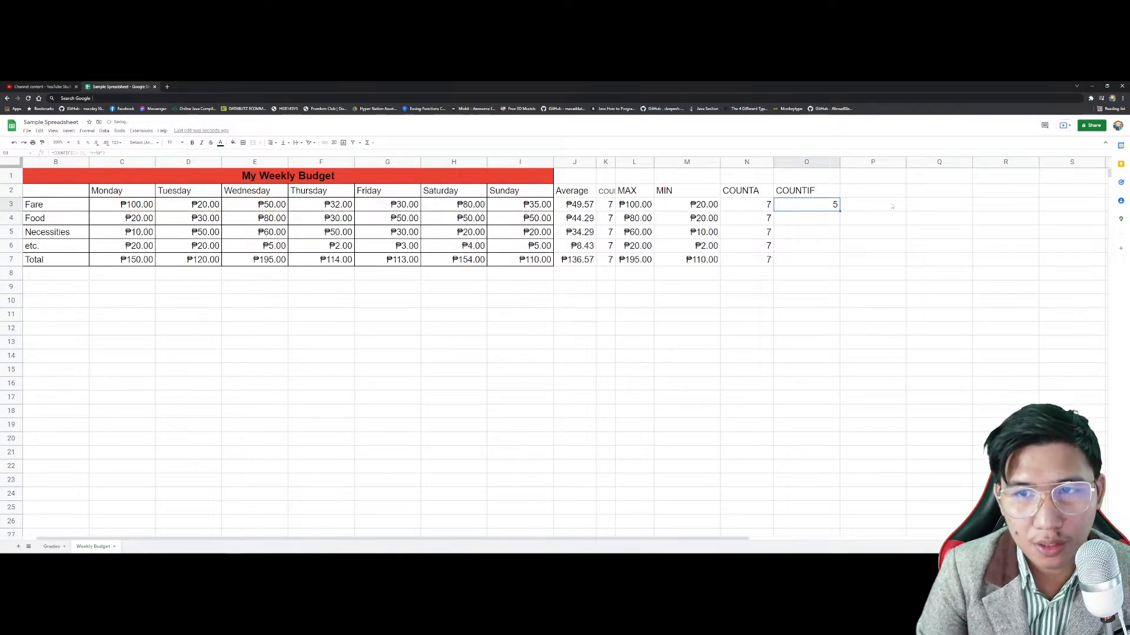
Step: Check the Fare amounts and fill the COUNTIF down O3:O7, giving 5, 6, 6, 7 and 0
{"action": "left_click", "coordinate": [200, 206]}
{"action": "left_click", "coordinate": [265, 206]}
{"action": "left_click", "coordinate": [331, 206]}
{"action": "left_click", "coordinate": [386, 208]}
{"action": "left_click", "coordinate": [528, 204]}
{"action": "left_click", "coordinate": [825, 209]}
{"action": "left_click_drag", "start_coordinate": [840, 210], "coordinate": [828, 260]}
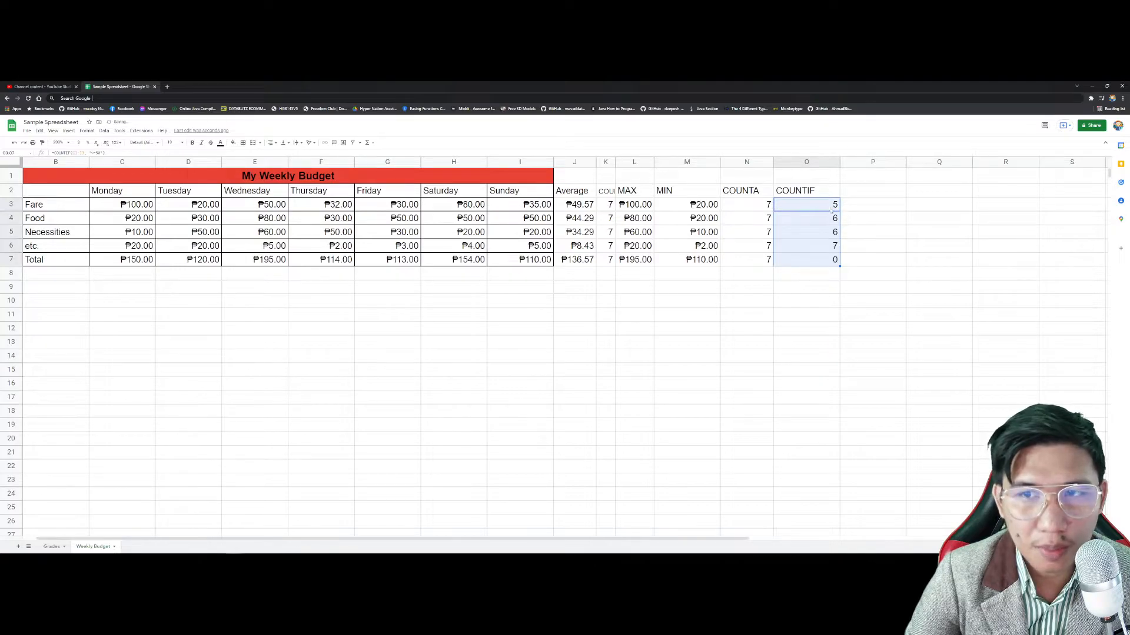
{"action": "double_click", "coordinate": [831, 211]}
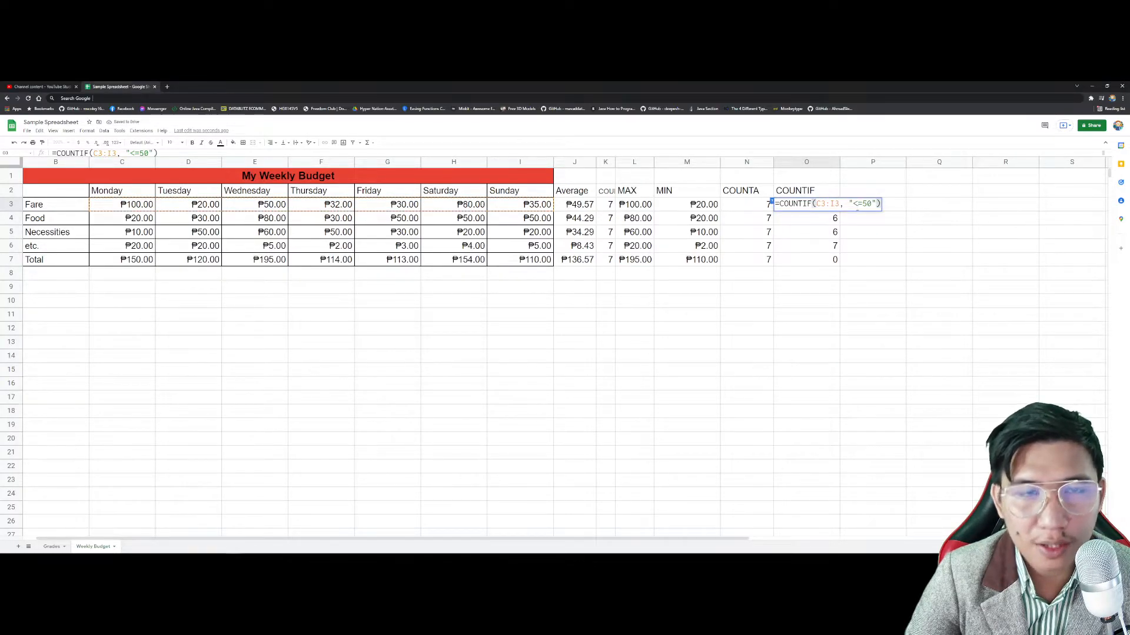
{"action": "left_click", "coordinate": [271, 204]}
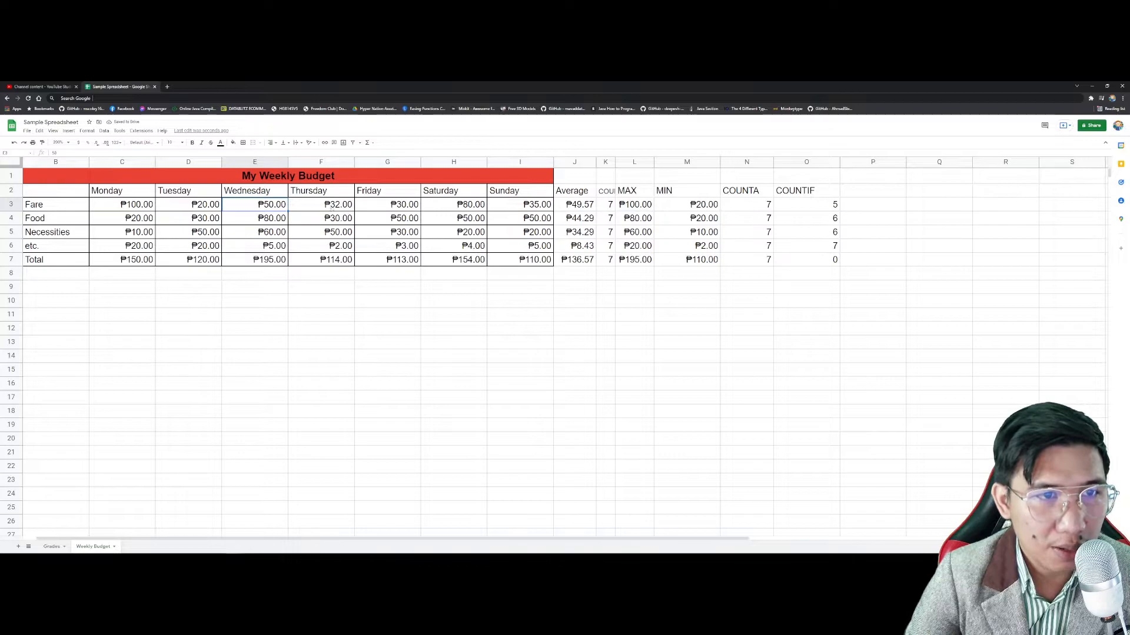
Step: Change Wednesday's Fare in E3 to 60 and narrow column O
{"action": "type", "text": "60"}
{"action": "key", "text": "Return"}
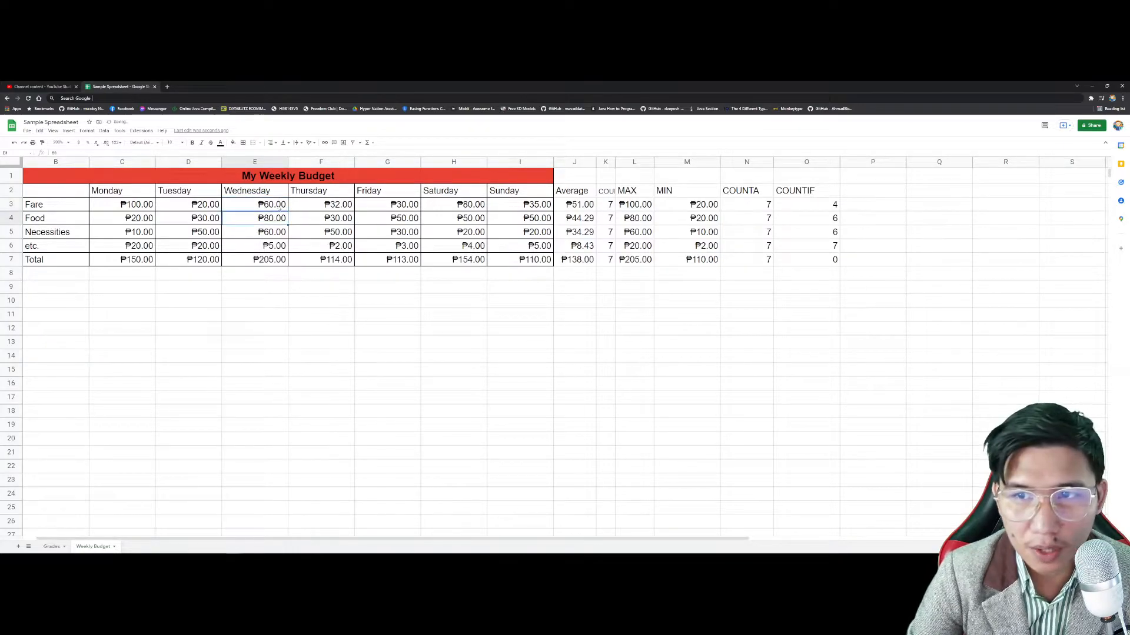
{"action": "left_click_drag", "start_coordinate": [840, 164], "coordinate": [820, 163]}
Step: Rewrite O3 as a COUNTIF over C3:I3 with a quoted "<=" criterion, returning 4
{"action": "double_click", "coordinate": [796, 204]}
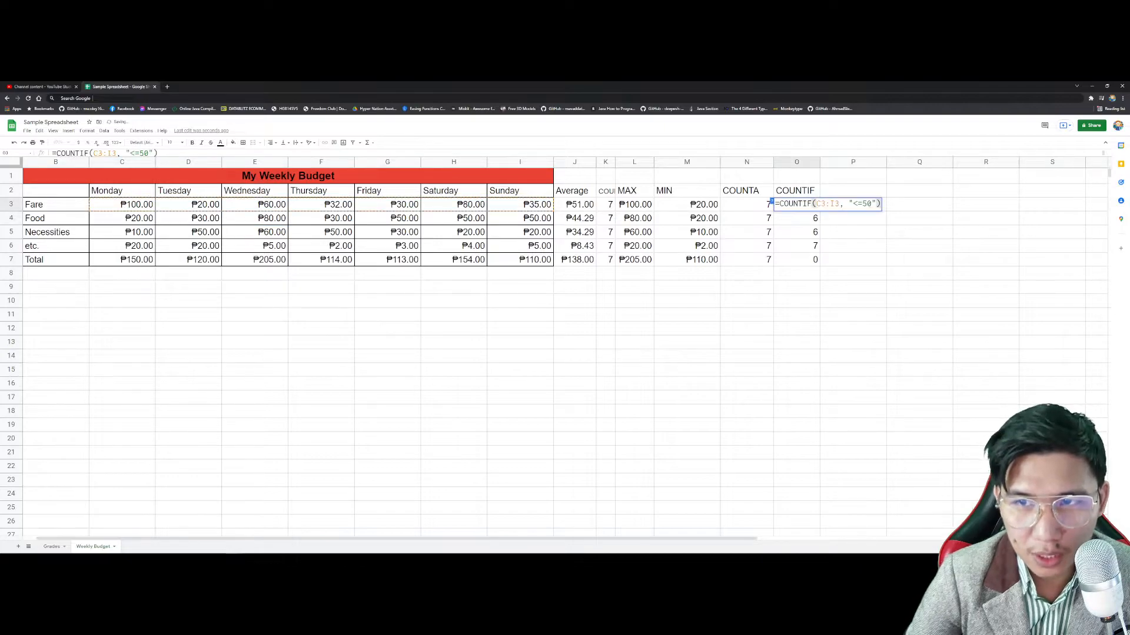
{"action": "key", "text": "ctrl+a"}
{"action": "type", "text": "="}
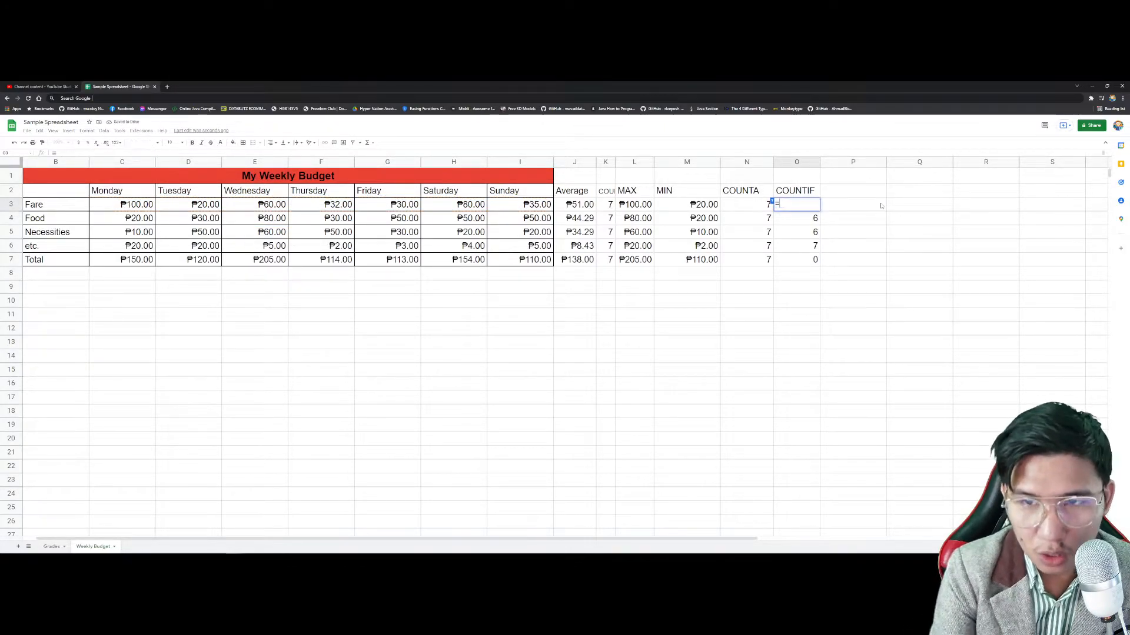
{"action": "type", "text": "COUNTIF()"}
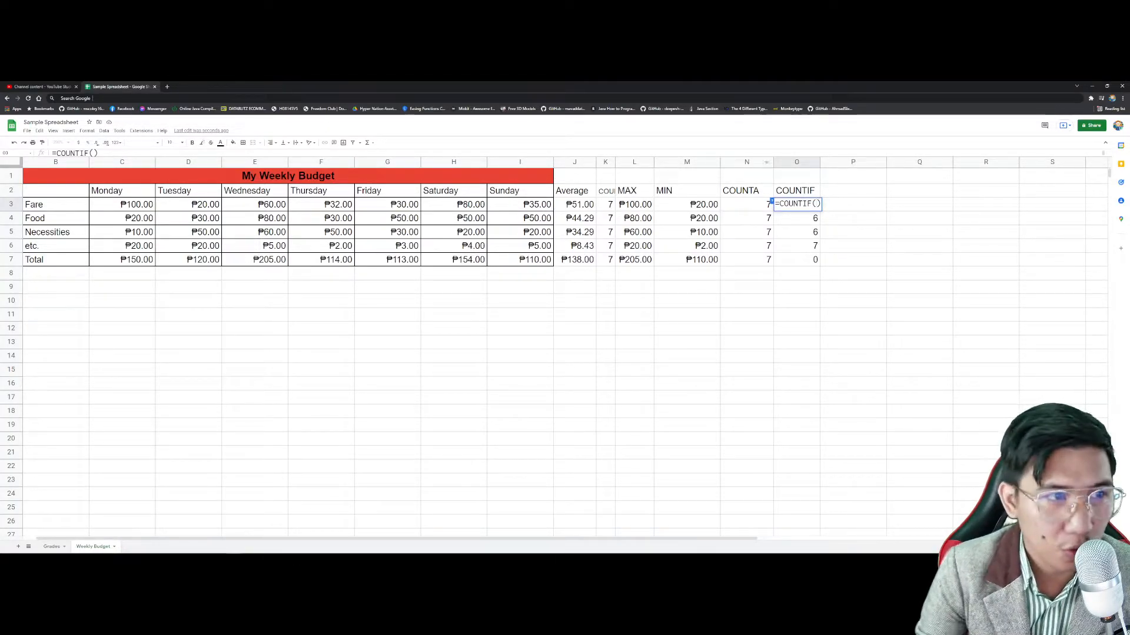
{"action": "left_click_drag", "start_coordinate": [132, 204], "coordinate": [520, 207]}
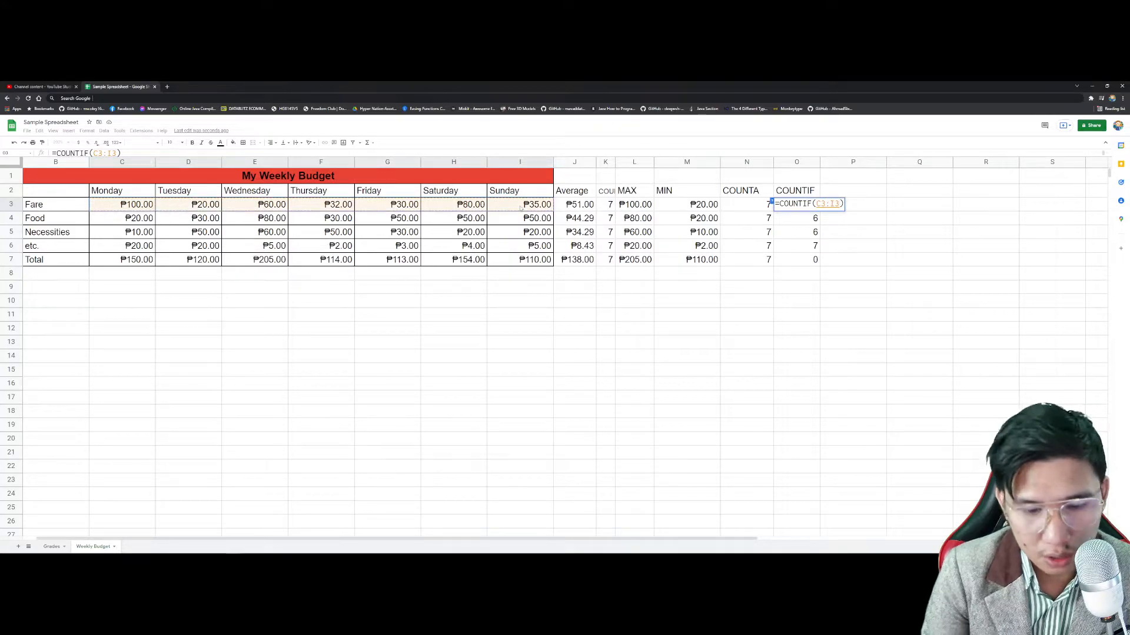
{"action": "type", "text": ",\"\""}
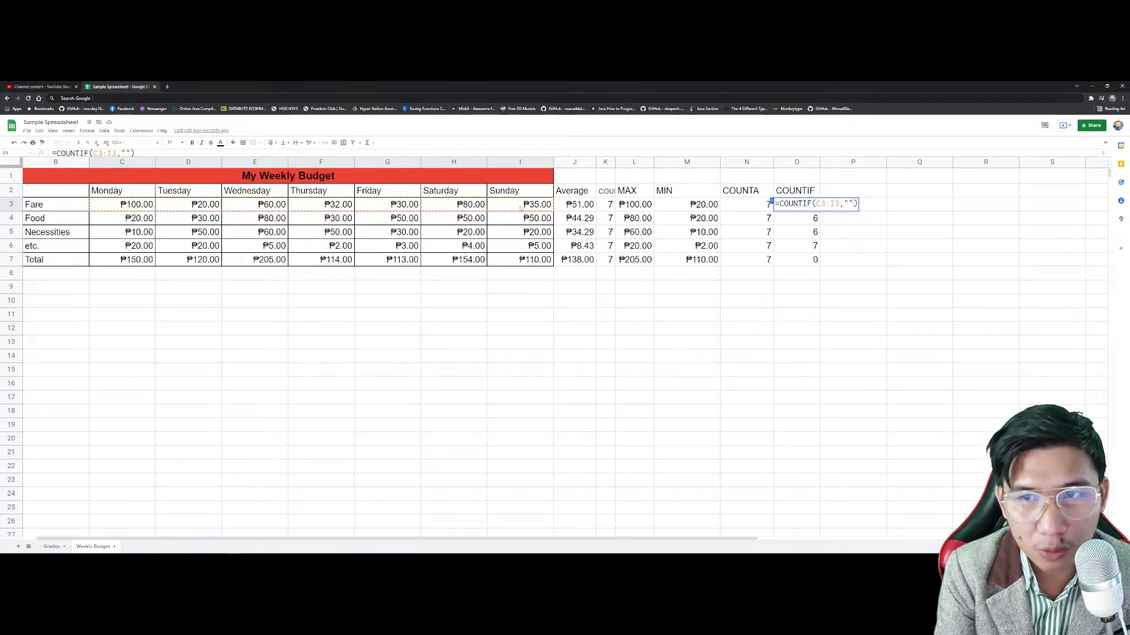
{"action": "type", "text": "<"}
{"action": "key", "text": "BackSpace"}
{"action": "type", "text": "<=5"}
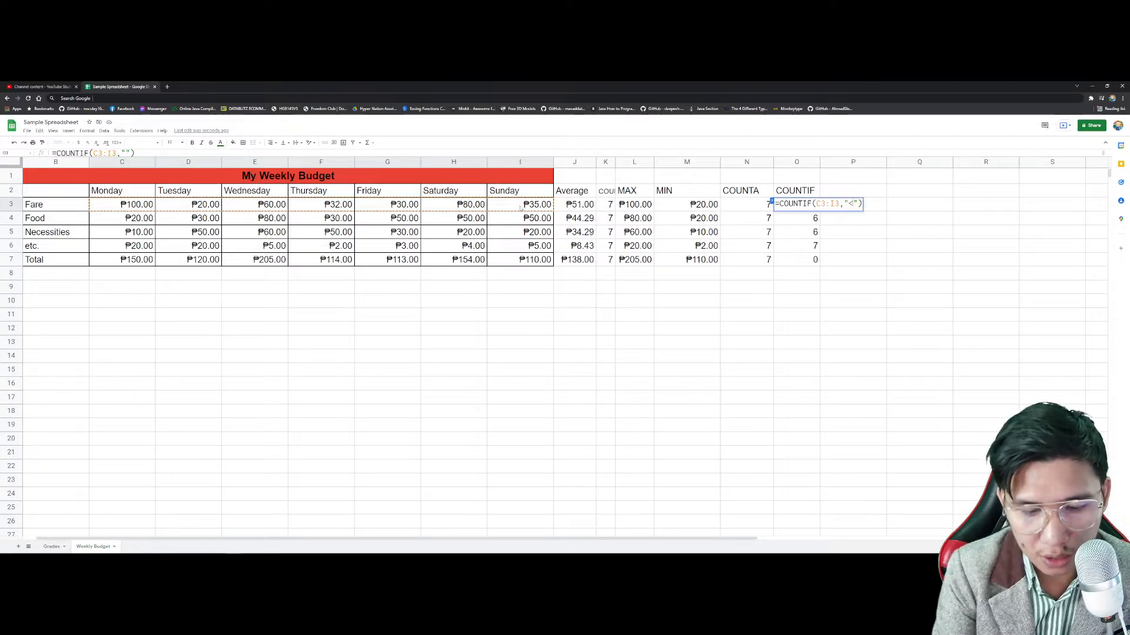
{"action": "key", "text": "Return"}
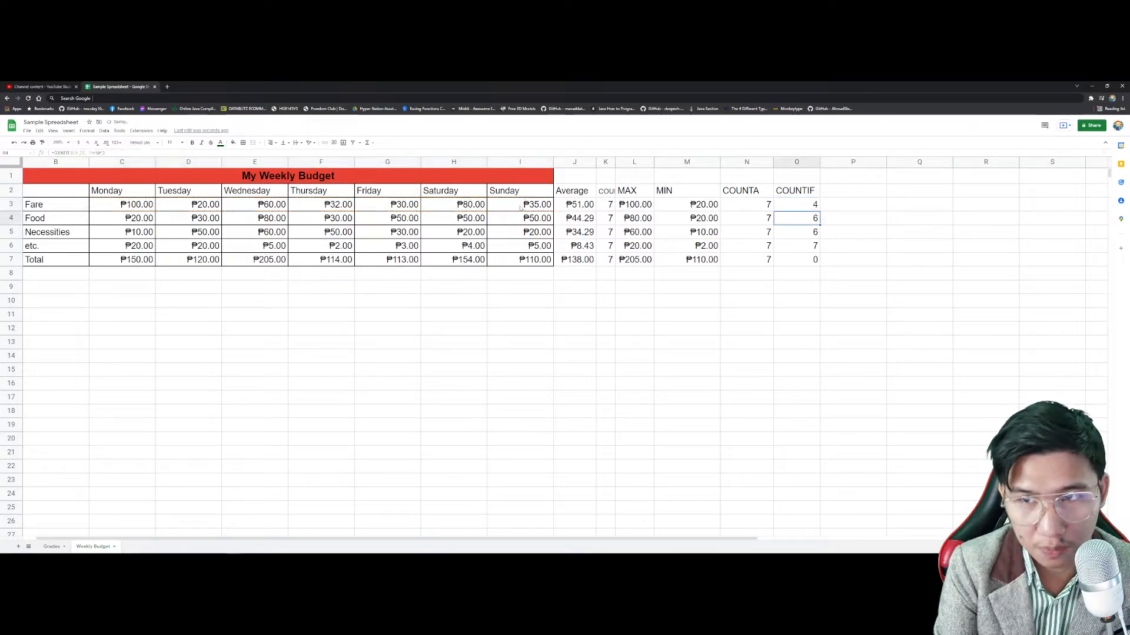
{"action": "key", "text": "Up"}
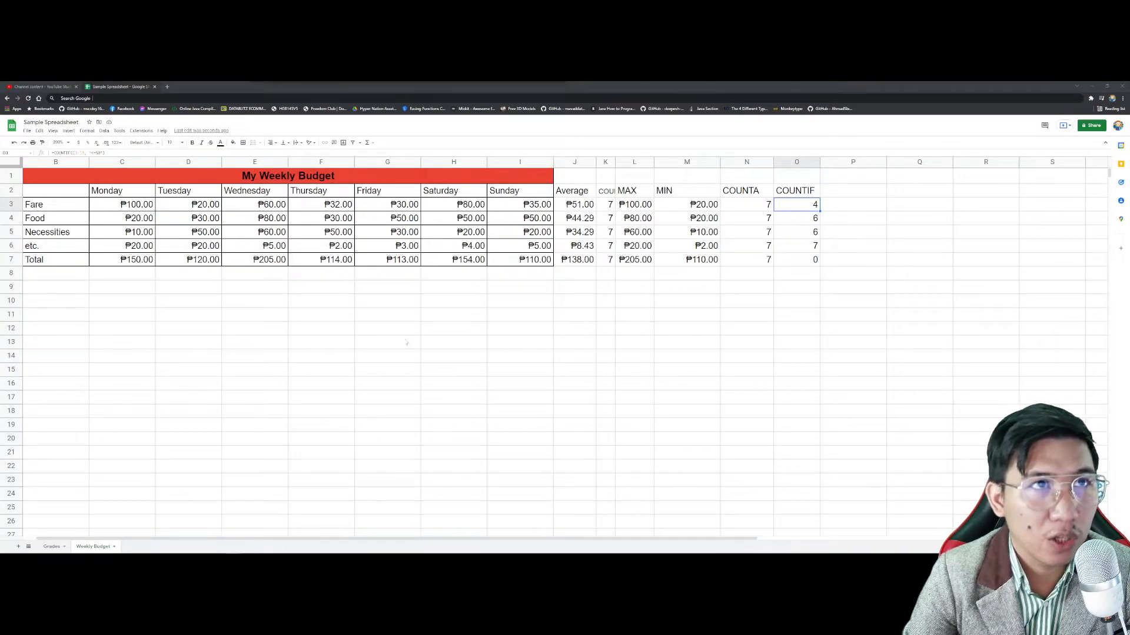
{"action": "left_click", "coordinate": [579, 292]}
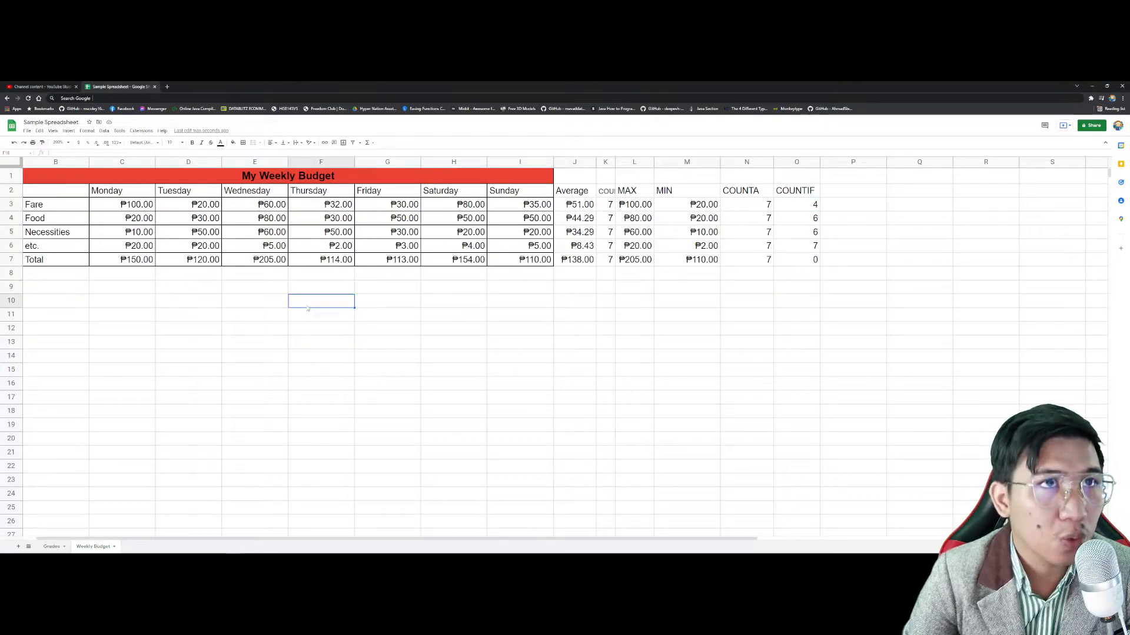
Step: Enter =TODAY() in F10 and =NOW() in F11 to show 3/10/2022 and 3/10/2022 13:52
{"action": "type", "text": "=TODAY*("}
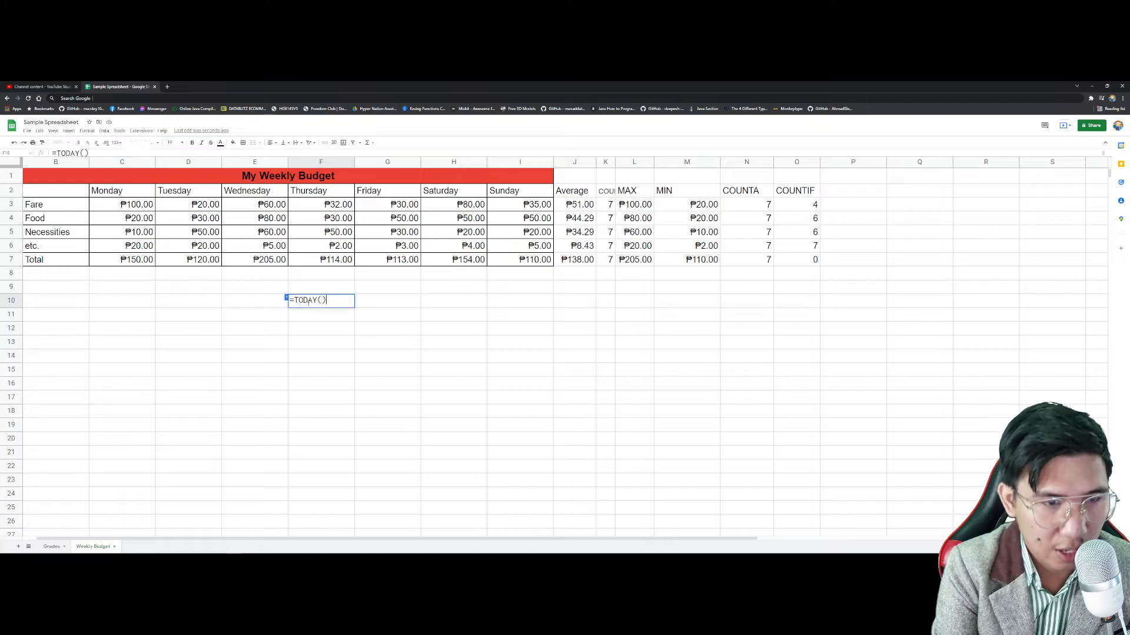
{"action": "key", "text": "Return"}
{"action": "type", "text": "=NOW()"}
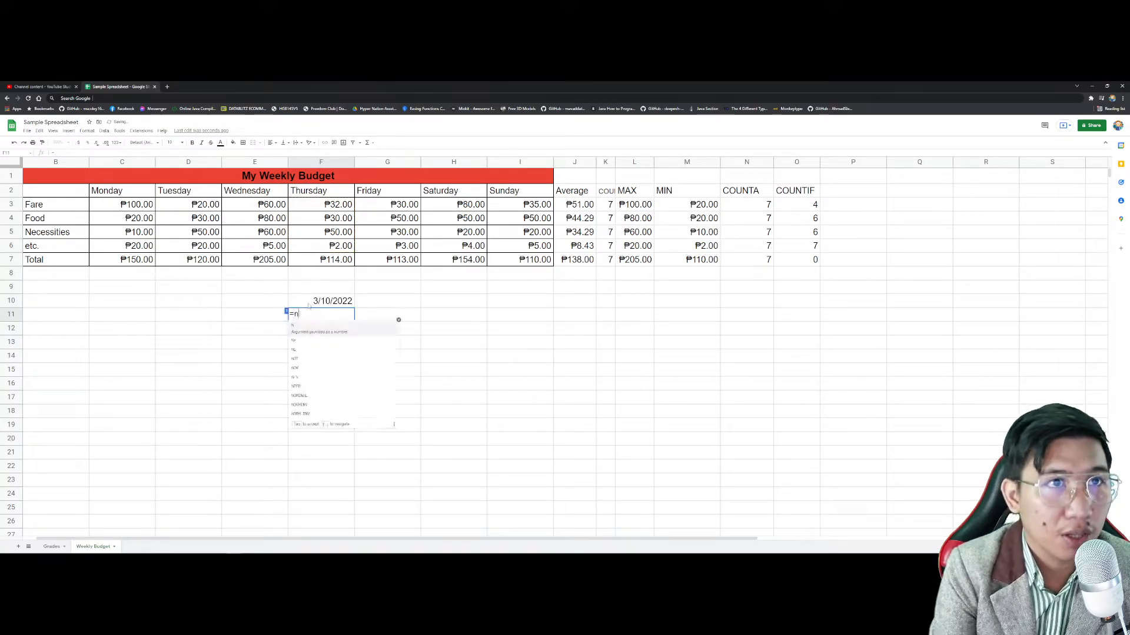
{"action": "key", "text": "Return"}
Step: Try the date-time and custom date formats on F10, then undo them
{"action": "key", "text": "Up"}
{"action": "key", "text": "Up"}
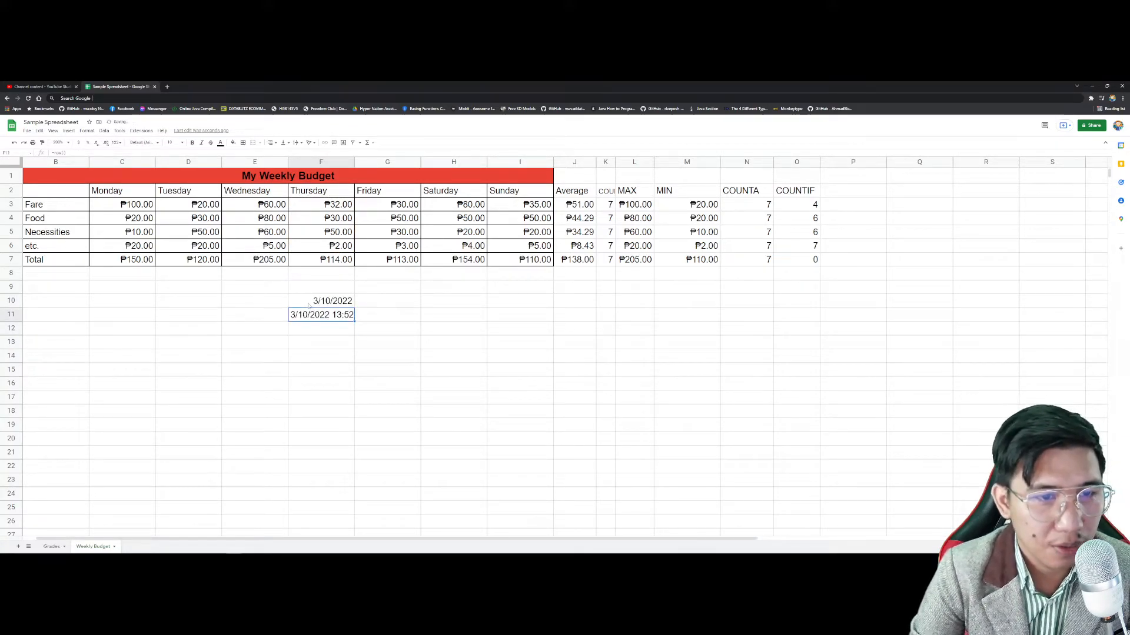
{"action": "left_click", "coordinate": [117, 142]}
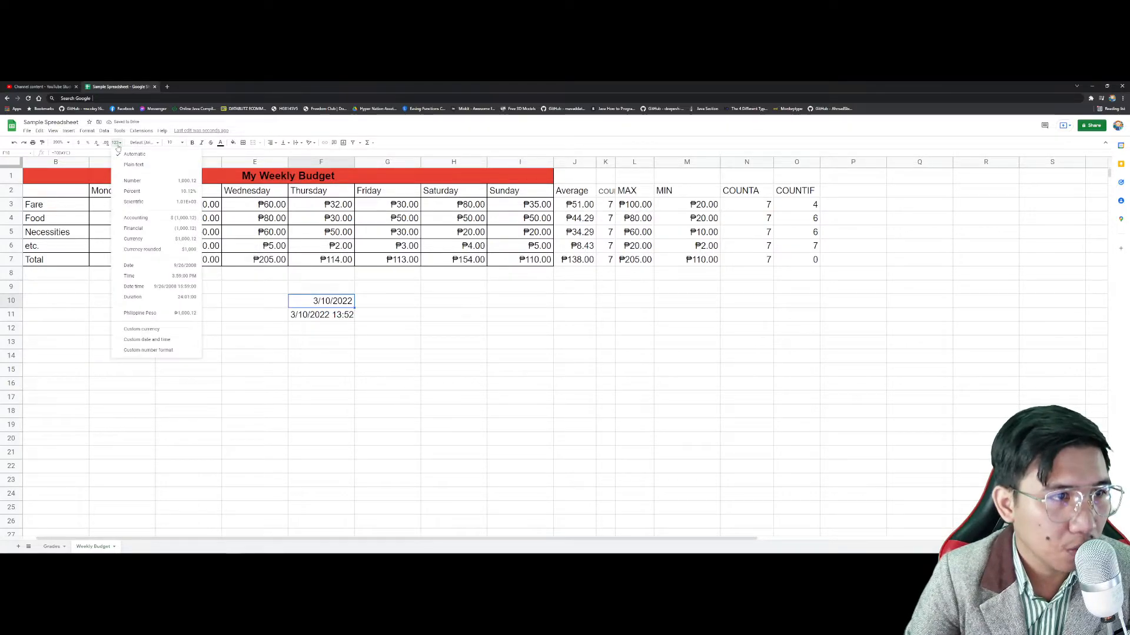
{"action": "left_click", "coordinate": [163, 288]}
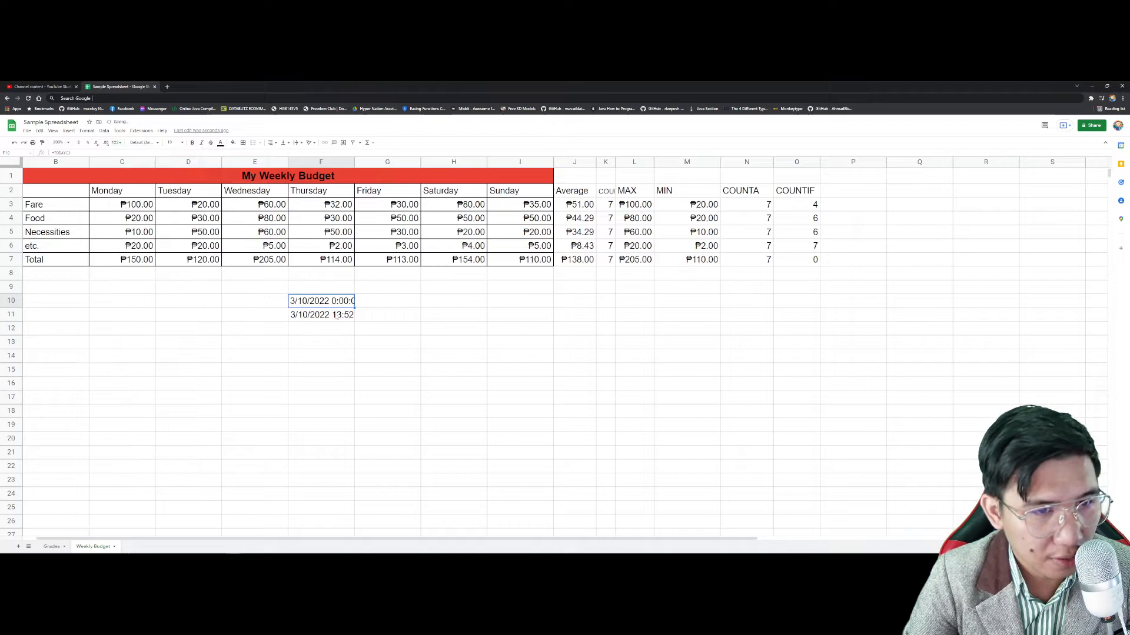
{"action": "key", "text": "ctrl+z"}
{"action": "left_click", "coordinate": [116, 142]}
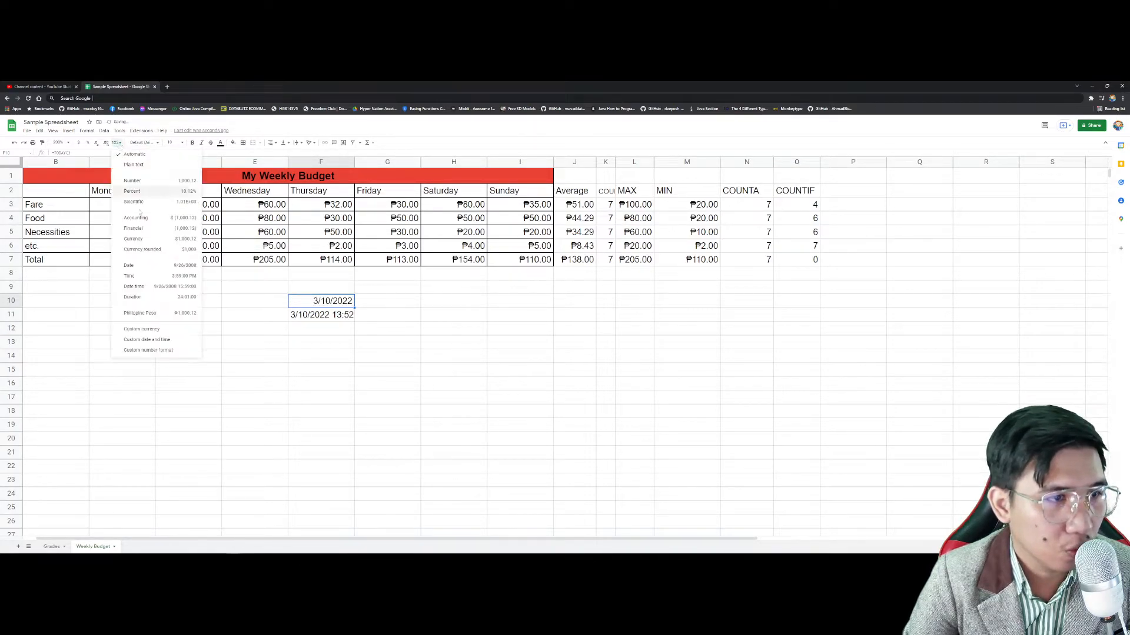
{"action": "left_click", "coordinate": [147, 340]}
{"action": "scroll", "coordinate": [541, 308], "scroll_direction": "down", "scroll_amount": 3}
{"action": "scroll", "coordinate": [541, 307], "scroll_direction": "down", "scroll_amount": 2}
{"action": "left_click", "coordinate": [636, 256]}
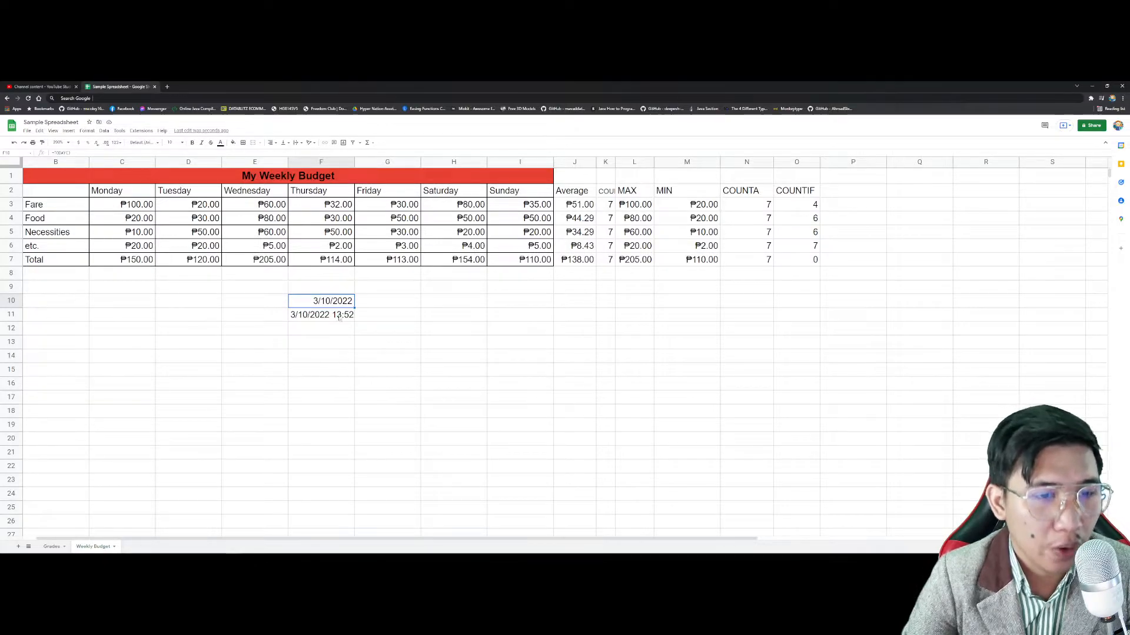
Step: Clear the date cells F9:F14 and delete the #NAME? error left in F12
{"action": "left_click_drag", "start_coordinate": [320, 356], "coordinate": [320, 286]}
{"action": "key", "text": "Delete"}
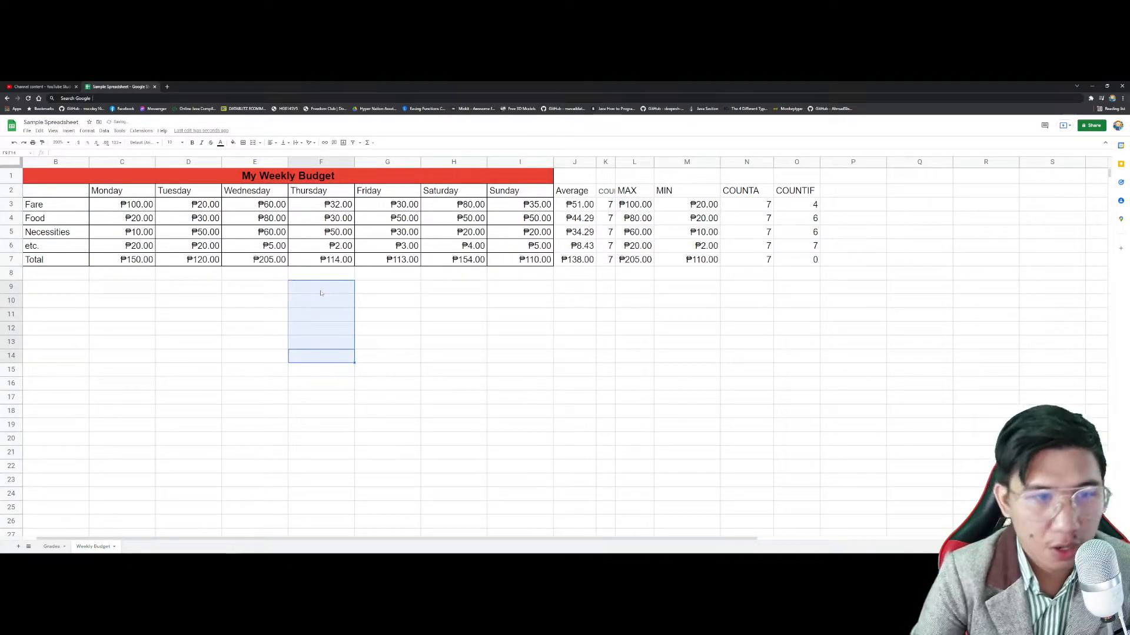
{"action": "left_click", "coordinate": [319, 333]}
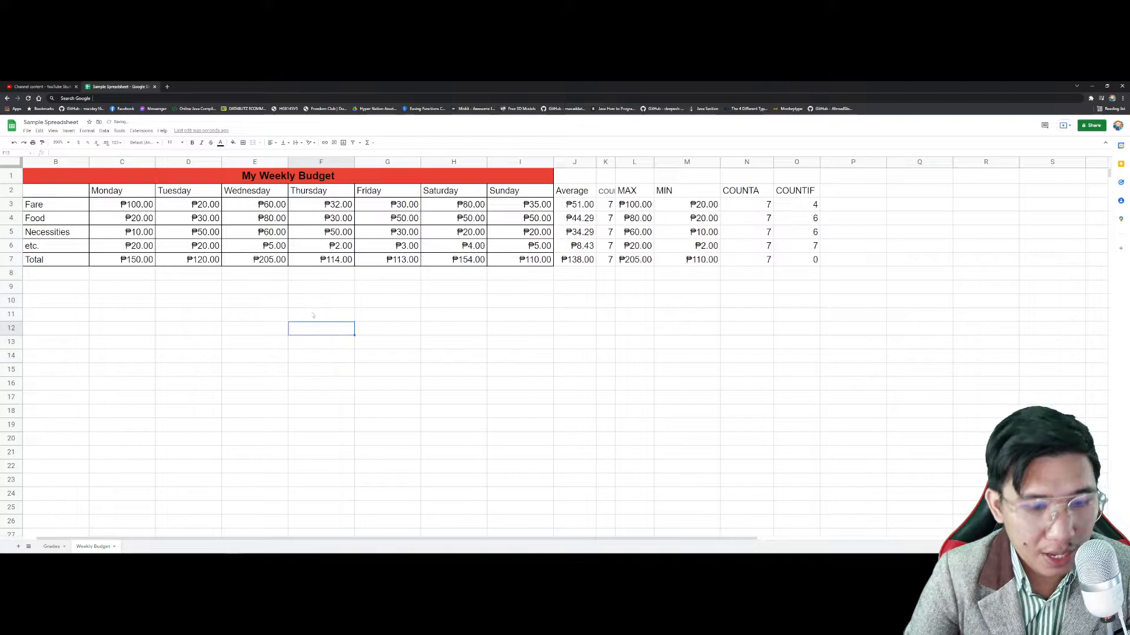
{"action": "type", "text": "=TRIM"}
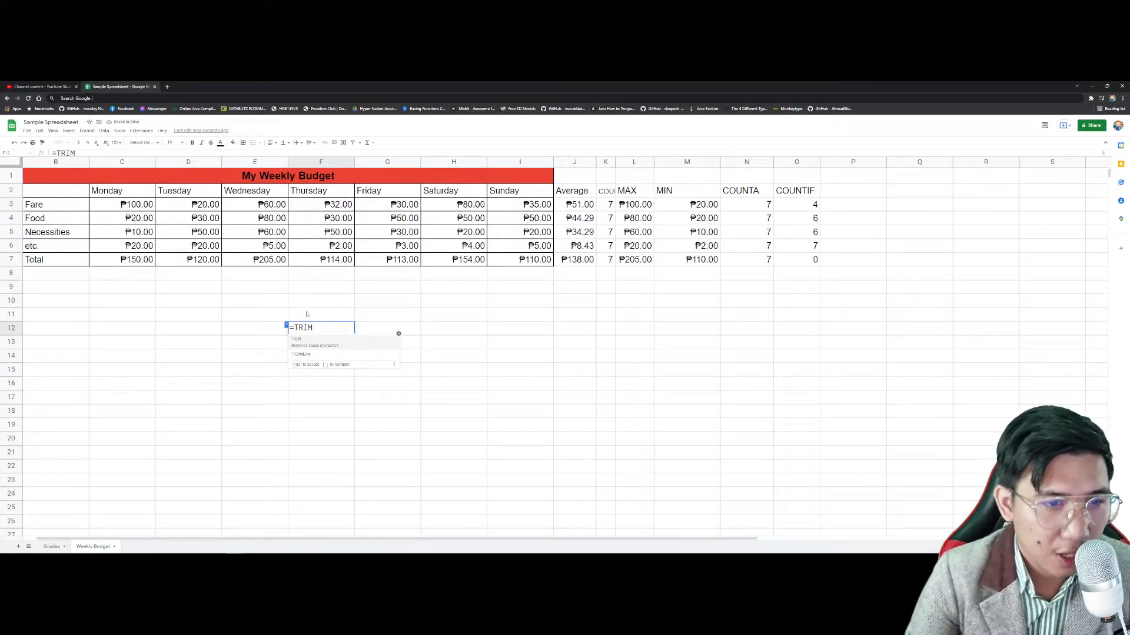
{"action": "left_click", "coordinate": [510, 344]}
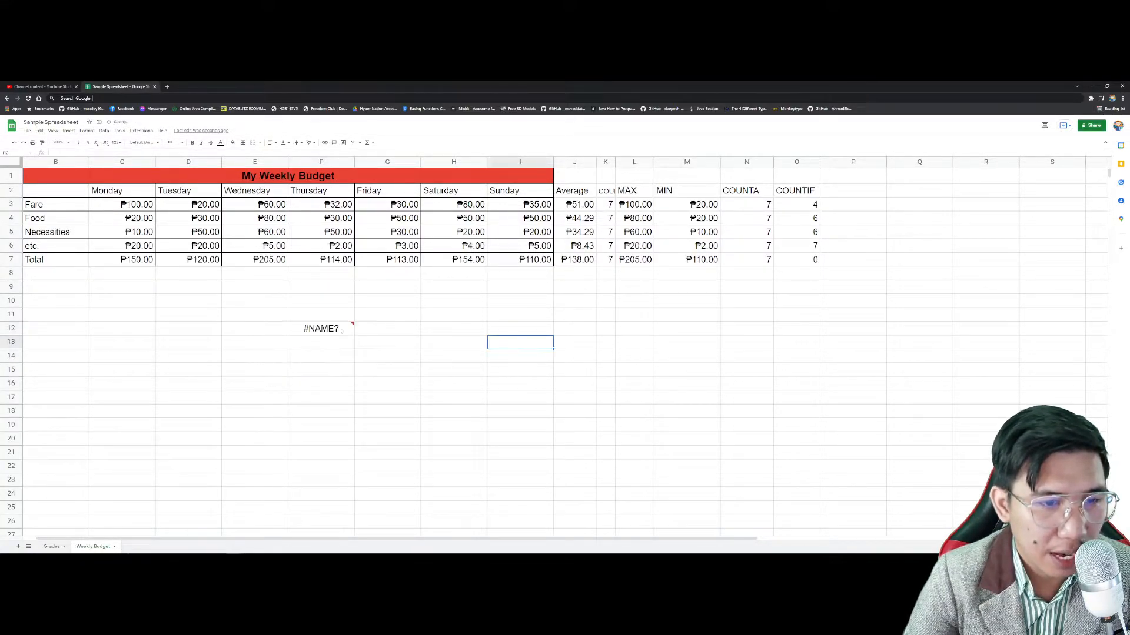
{"action": "left_click", "coordinate": [329, 330]}
{"action": "key", "text": "Delete"}
Step: Cancel a sample full name typed in F11 and go to the Grades sheet
{"action": "left_click", "coordinate": [327, 317]}
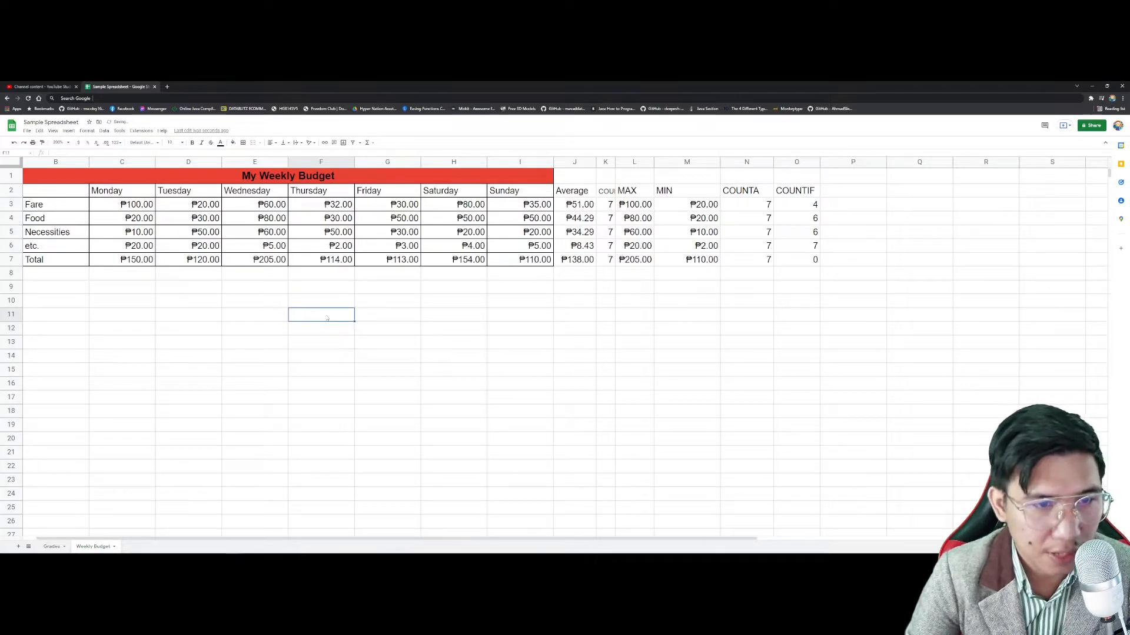
{"action": "key", "text": "Escape"}
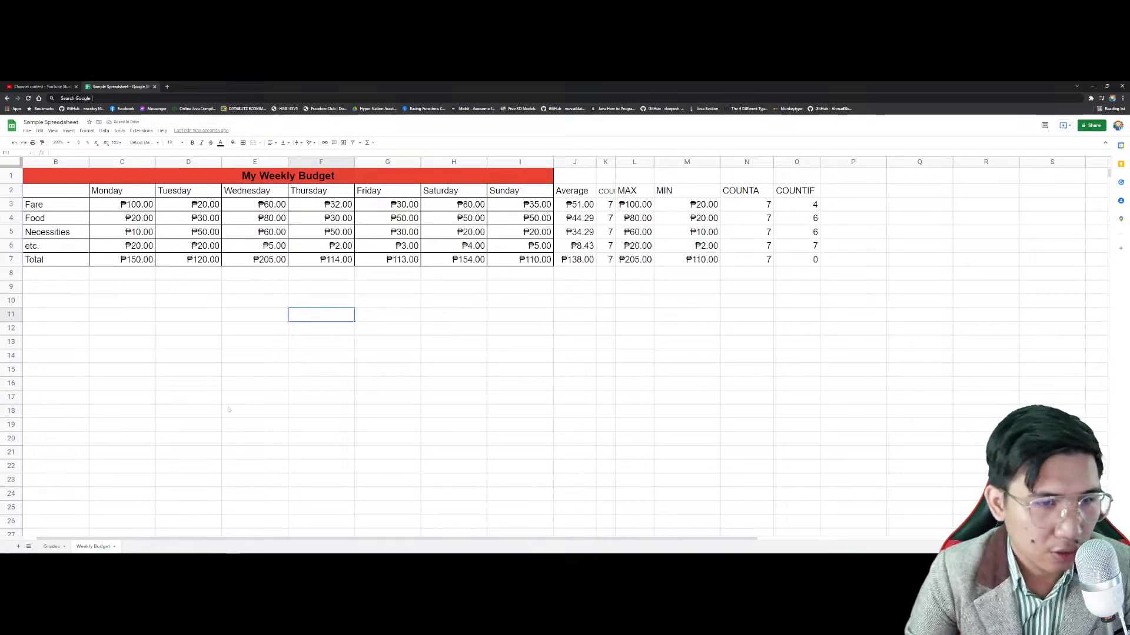
{"action": "left_click", "coordinate": [52, 547]}
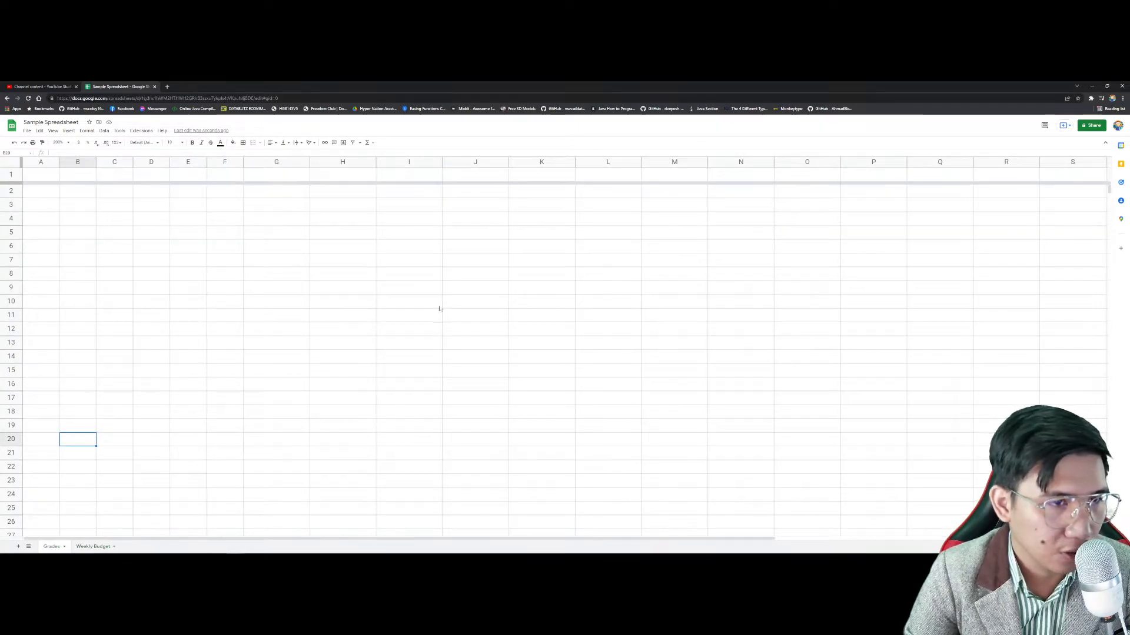
Step: Enter the sample sentence 'HELLO MY NAME IS' plus a full name in I11
{"action": "left_click", "coordinate": [461, 304]}
{"action": "left_click", "coordinate": [428, 321]}
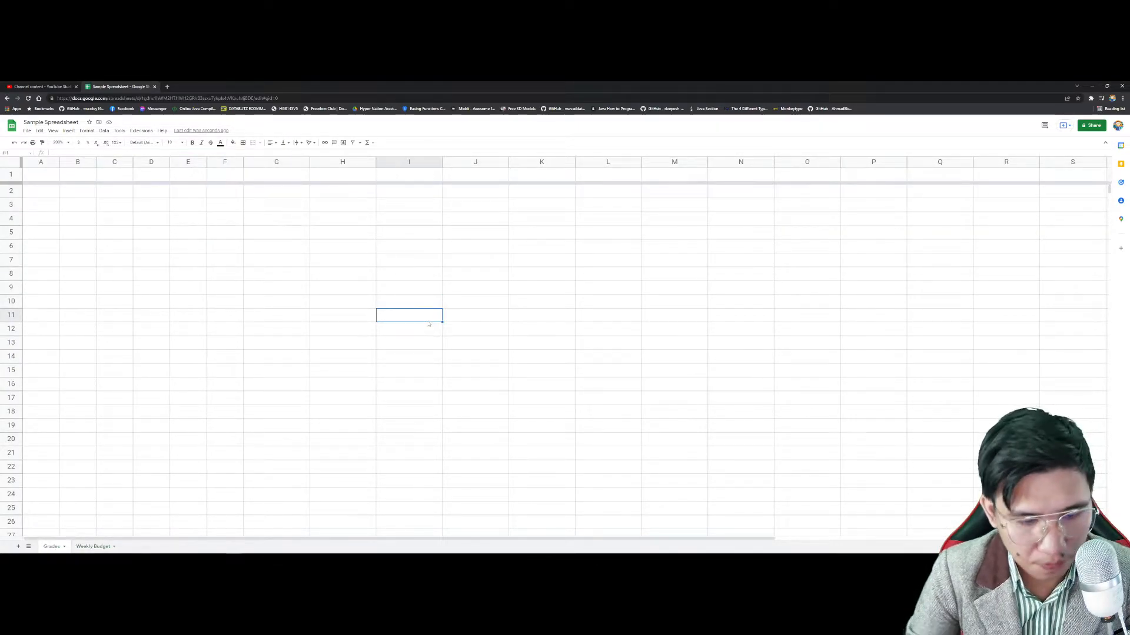
{"action": "type", "text": "JEZRE"}
{"action": "key", "text": "ctrl+a"}
{"action": "type", "text": "HELLO MY BN"}
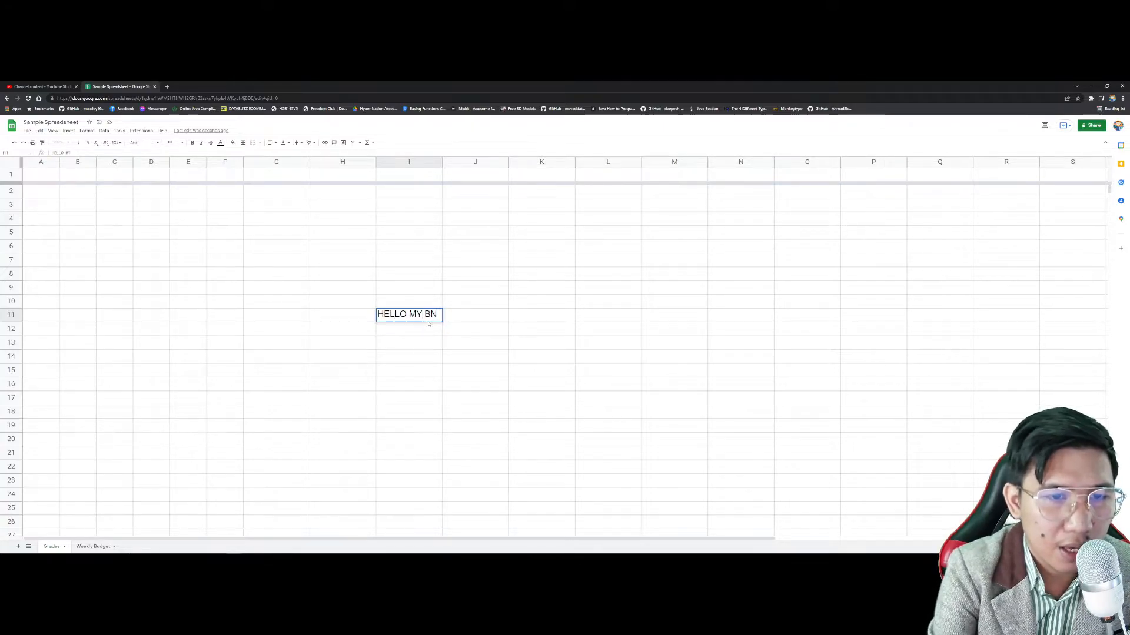
{"action": "key", "text": "BackSpace"}
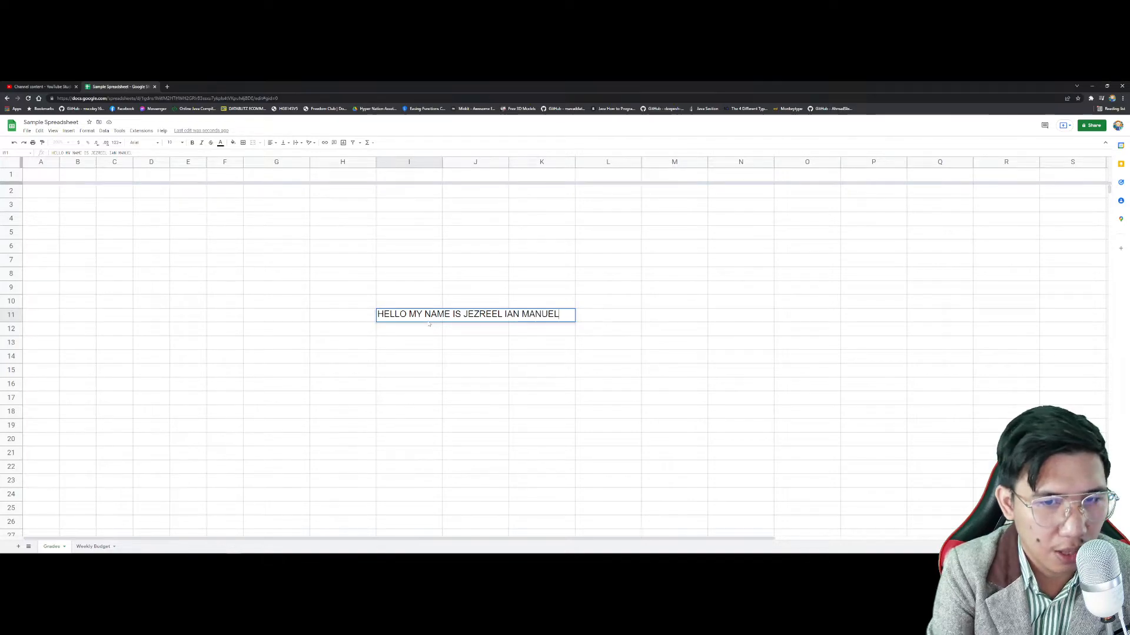
{"action": "key", "text": "Return"}
Step: Enter =TRIM(I11) in I14 and review the formula
{"action": "left_click", "coordinate": [423, 354]}
{"action": "type", "text": "=TRI"}
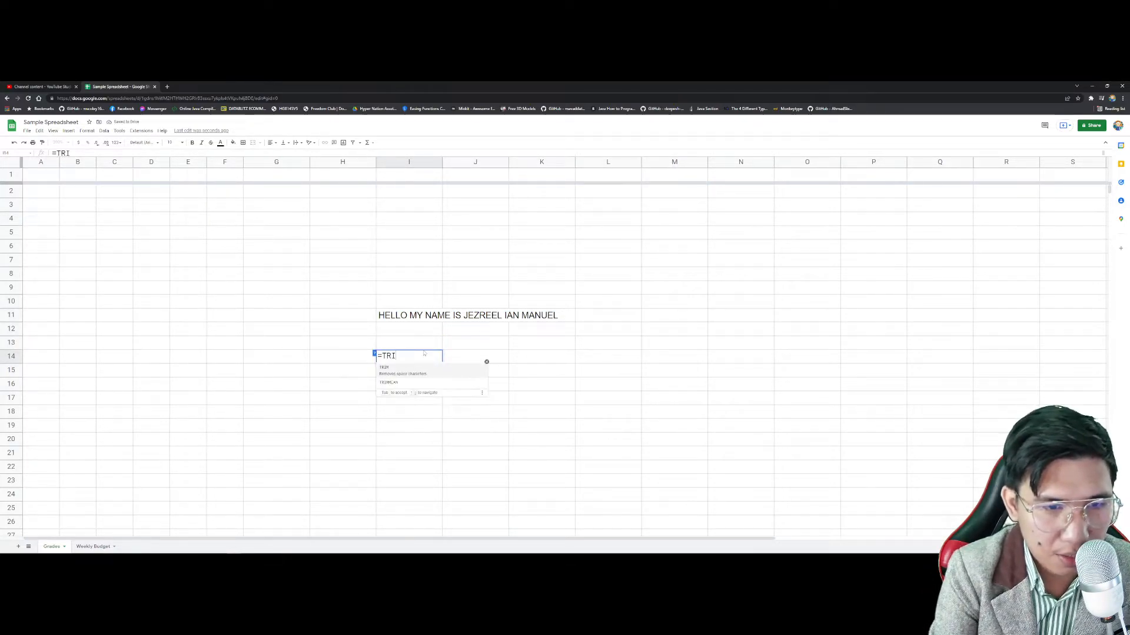
{"action": "type", "text": "M"}
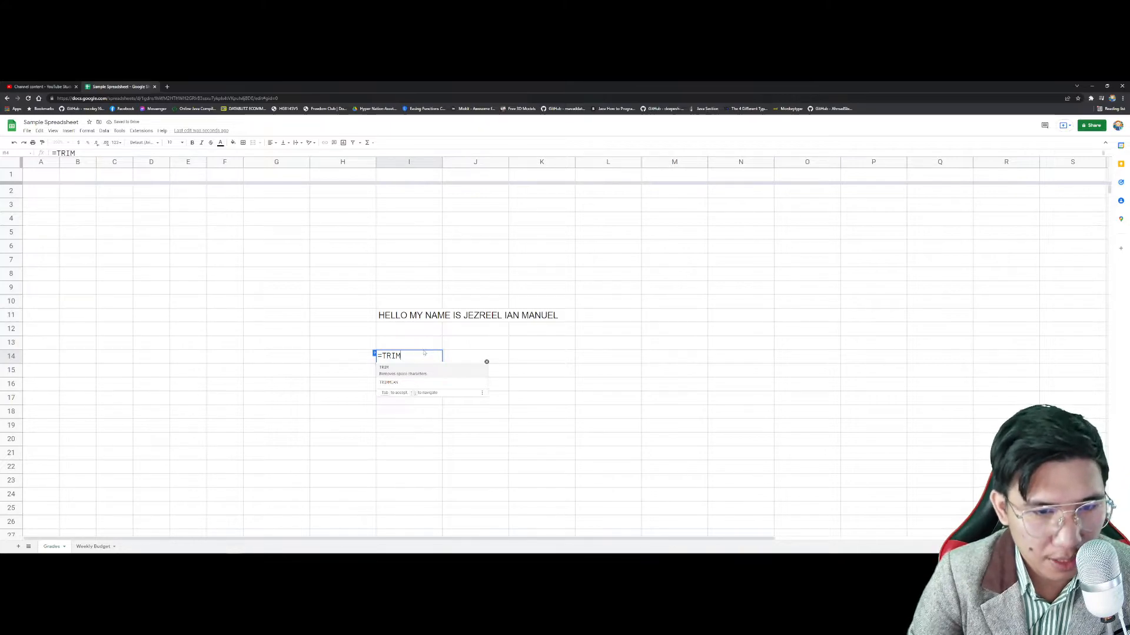
{"action": "left_click", "coordinate": [404, 316]}
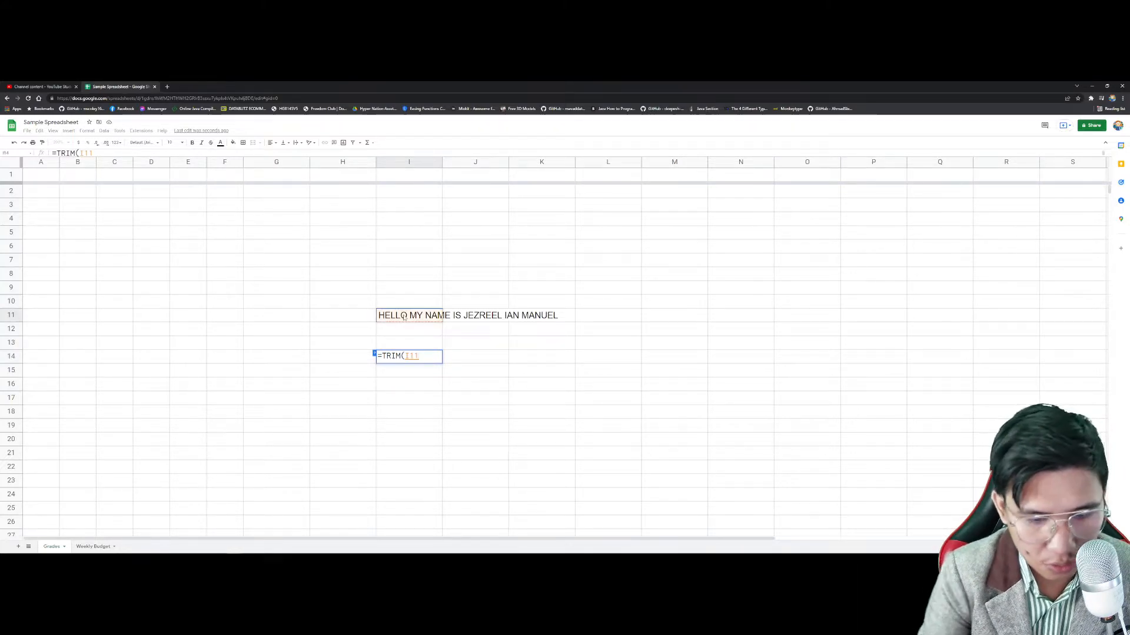
{"action": "key", "text": "Return"}
{"action": "key", "text": "Up"}
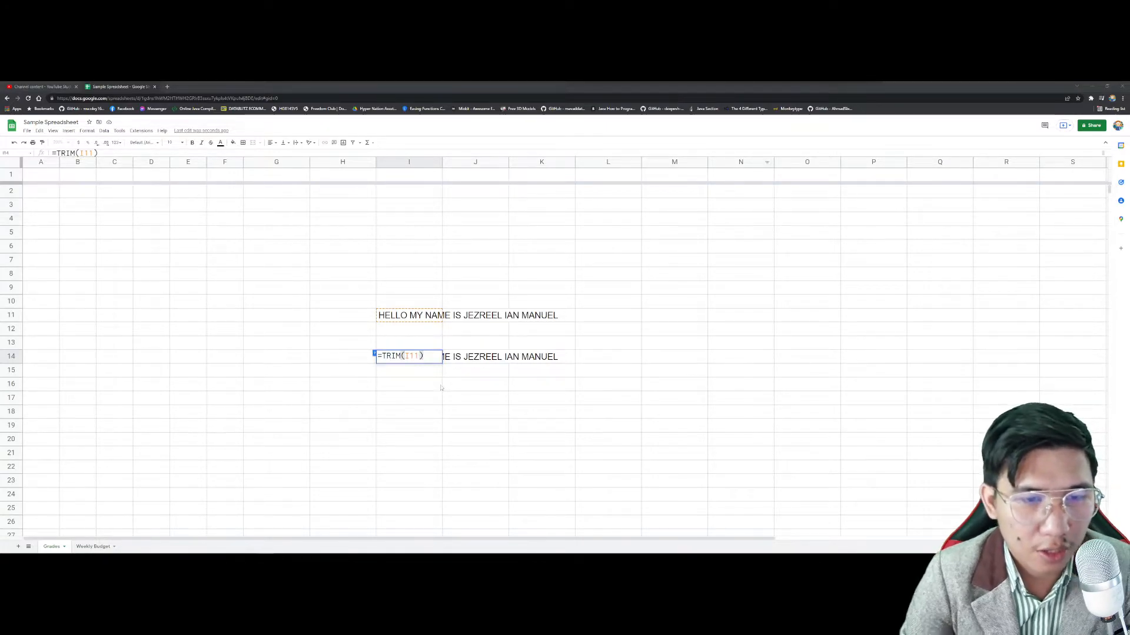
{"action": "left_click", "coordinate": [432, 387]}
{"action": "double_click", "coordinate": [413, 357]}
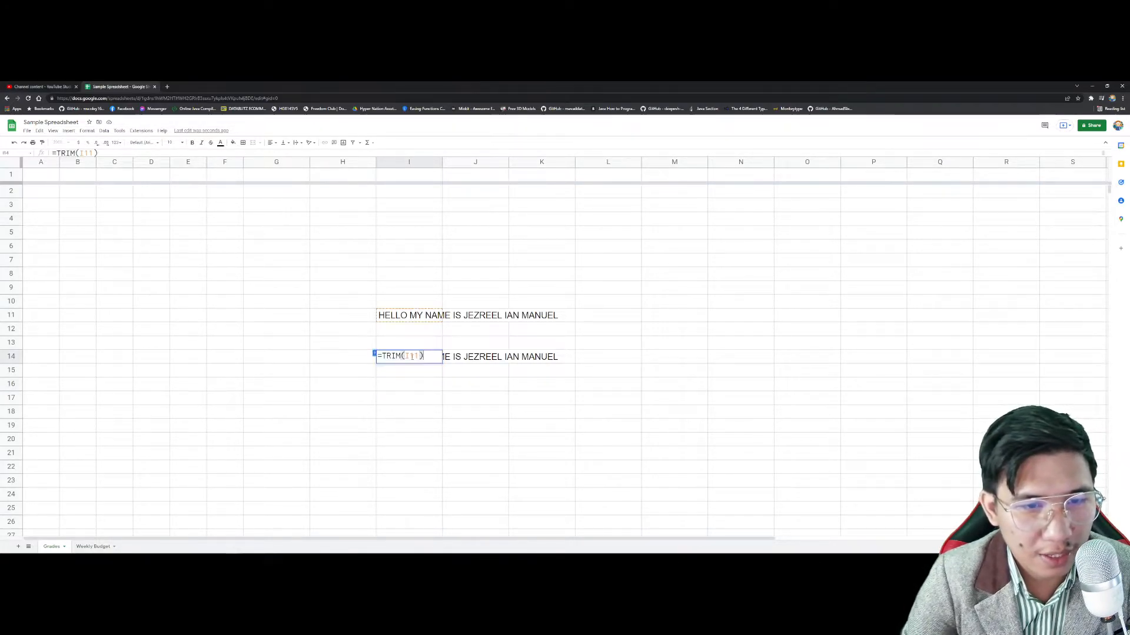
{"action": "key", "text": "Escape"}
Step: Add leading spaces to the I11 sentence, check the trimmed I14 result, then clear the test cells
{"action": "left_click", "coordinate": [379, 318]}
{"action": "double_click", "coordinate": [380, 318]}
{"action": "key", "text": "Home"}
{"action": "key", "text": "Return"}
{"action": "triple_click", "coordinate": [413, 357]}
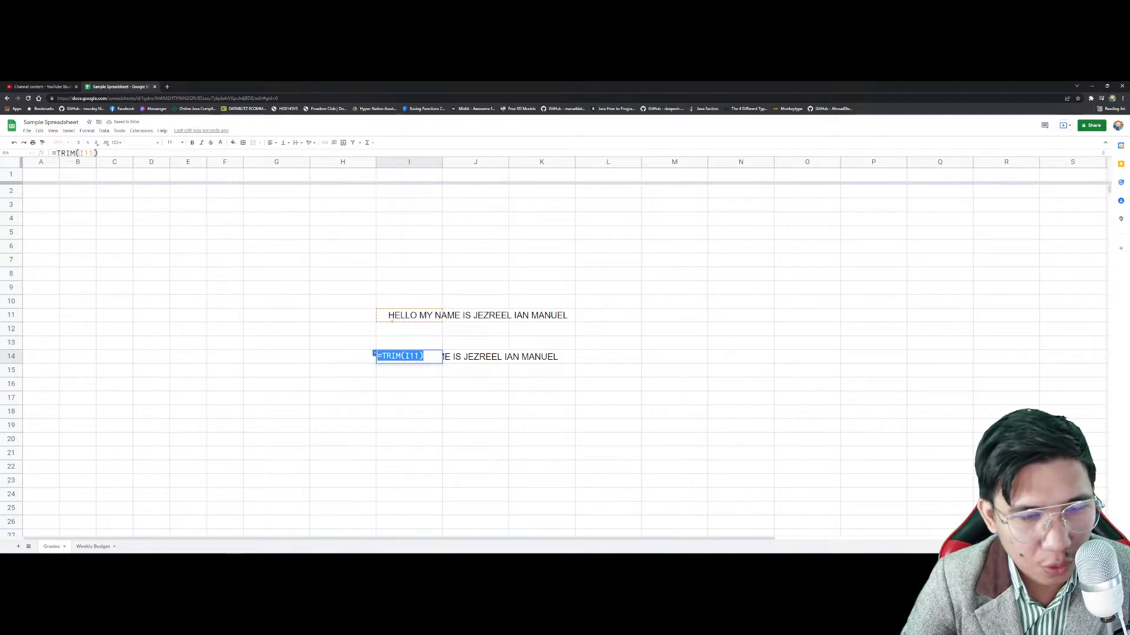
{"action": "left_click", "coordinate": [484, 436]}
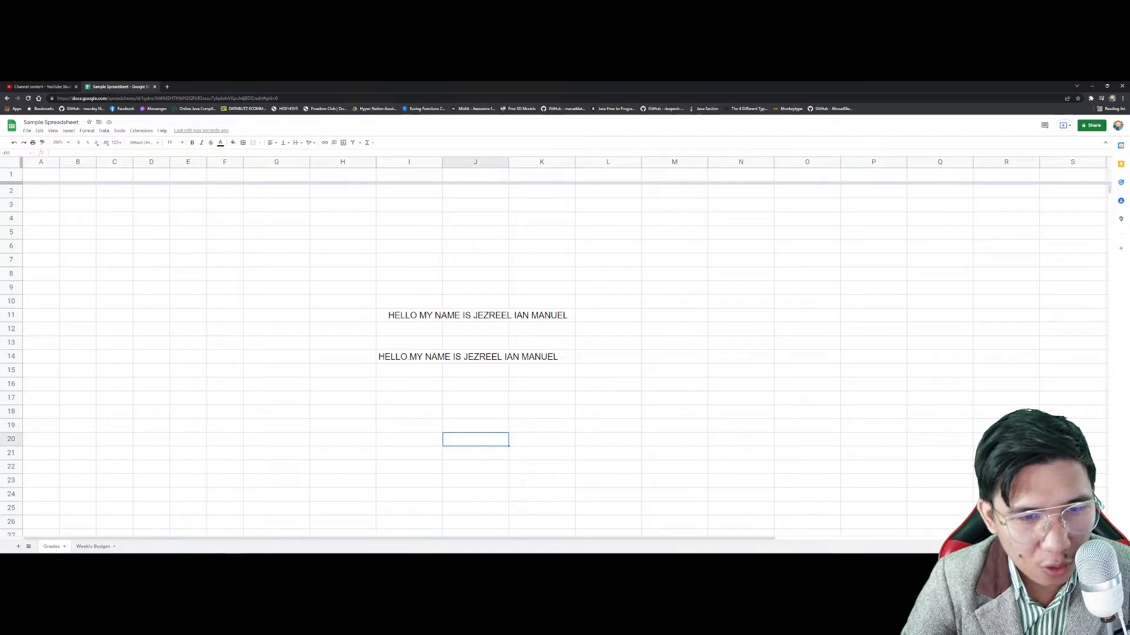
{"action": "left_click", "coordinate": [421, 318]}
{"action": "key", "text": "Delete"}
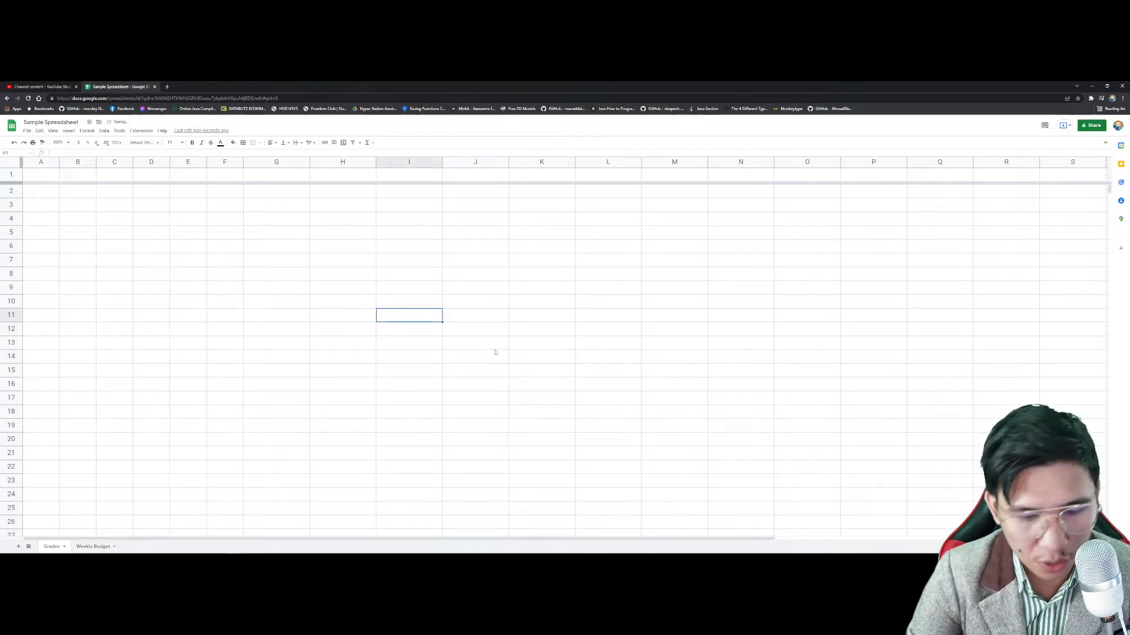
Step: Enter =TRIM("ASDASD") in L10 to return ASDASD
{"action": "left_click", "coordinate": [581, 300]}
{"action": "type", "text": "tri"}
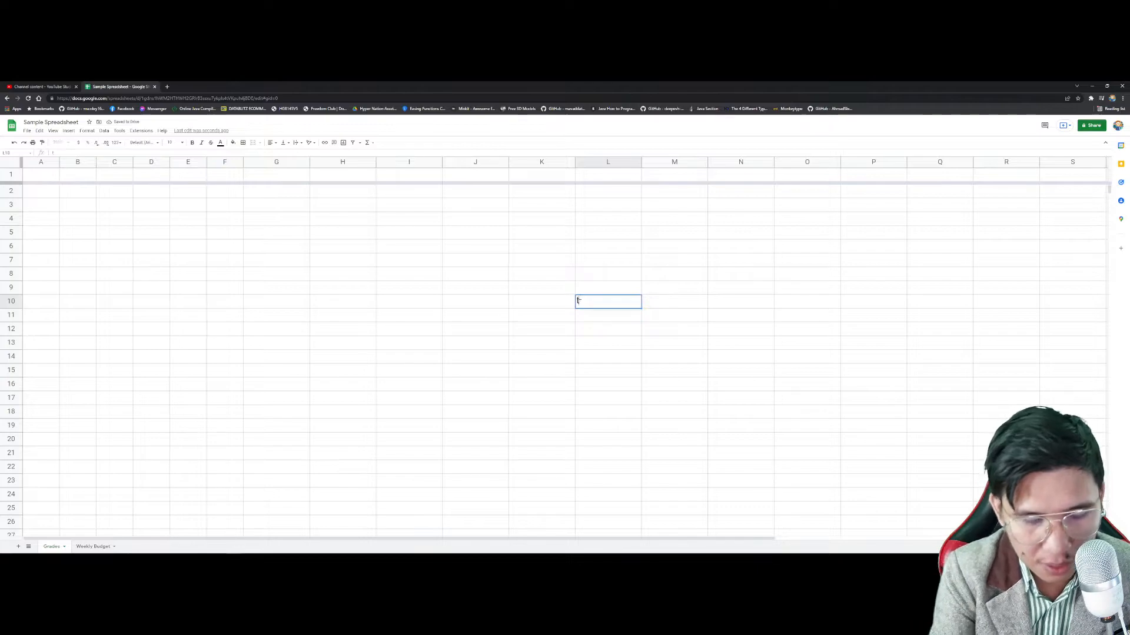
{"action": "key", "text": "BackSpace"}
{"action": "type", "text": "=TRIM"}
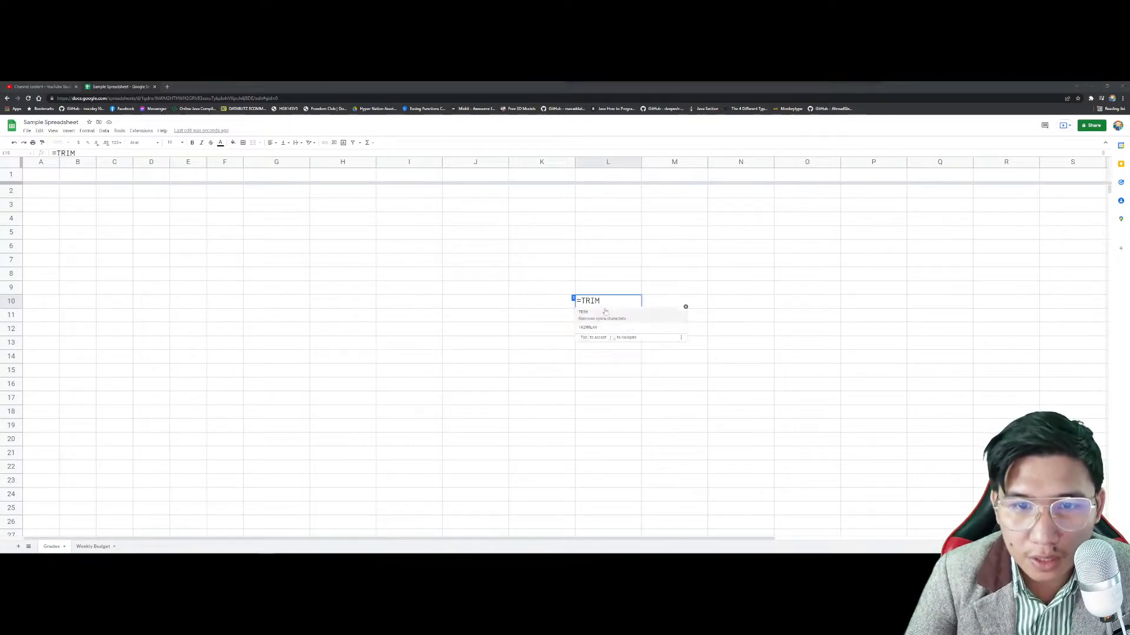
{"action": "type", "text": "("}
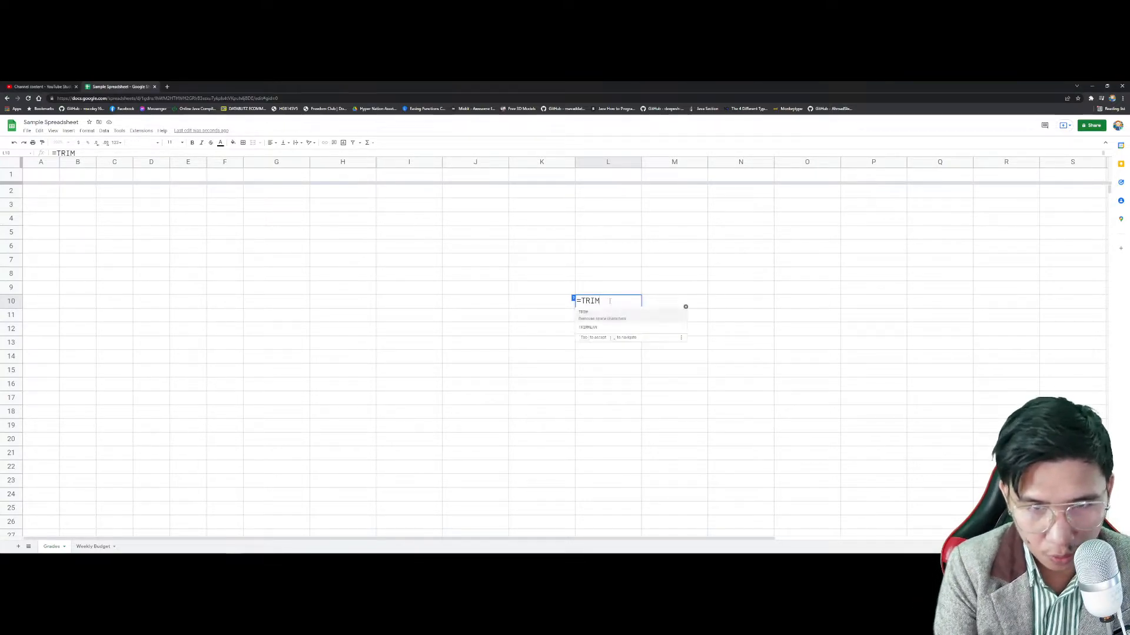
{"action": "type", "text": " \""}
{"action": "key", "text": "BackSpace"}
{"action": "key", "text": "BackSpace"}
{"action": "type", "text": "\""}
{"action": "type", "text": "ASDASD"}
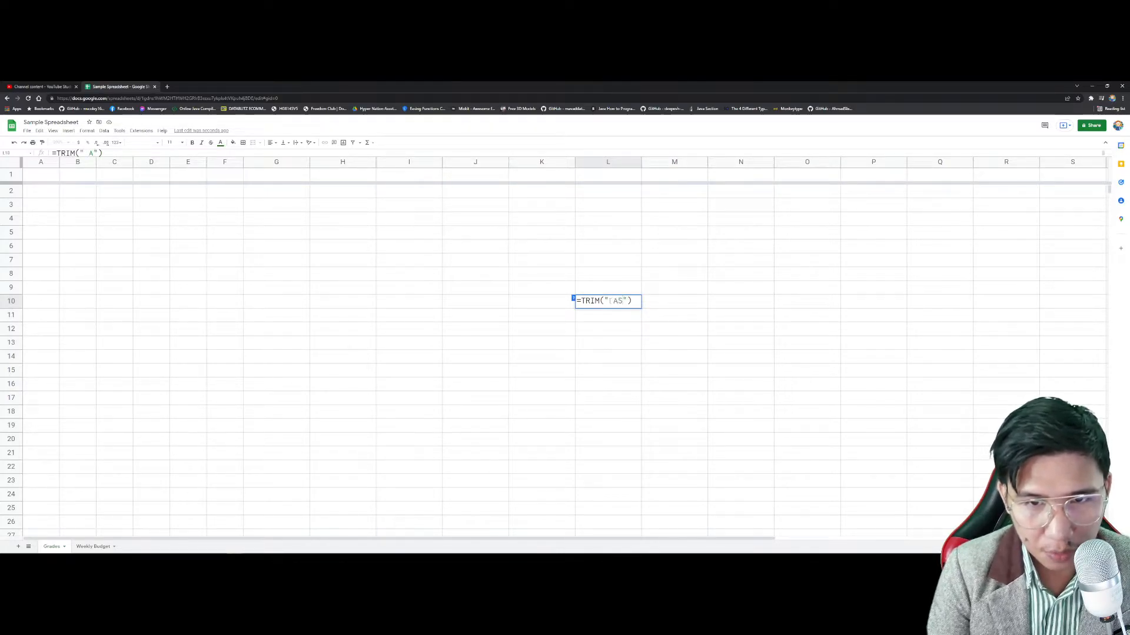
{"action": "key", "text": "Return"}
Step: Review the L10 TRIM formula, then clear cells L7:L12
{"action": "left_click", "coordinate": [608, 302]}
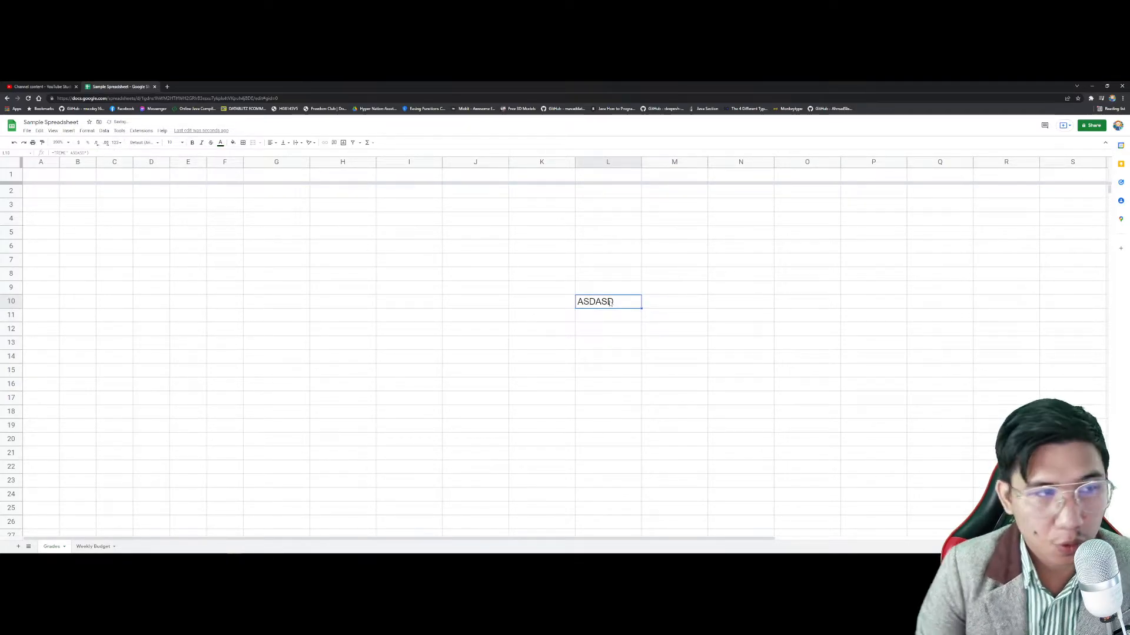
{"action": "double_click", "coordinate": [591, 302]}
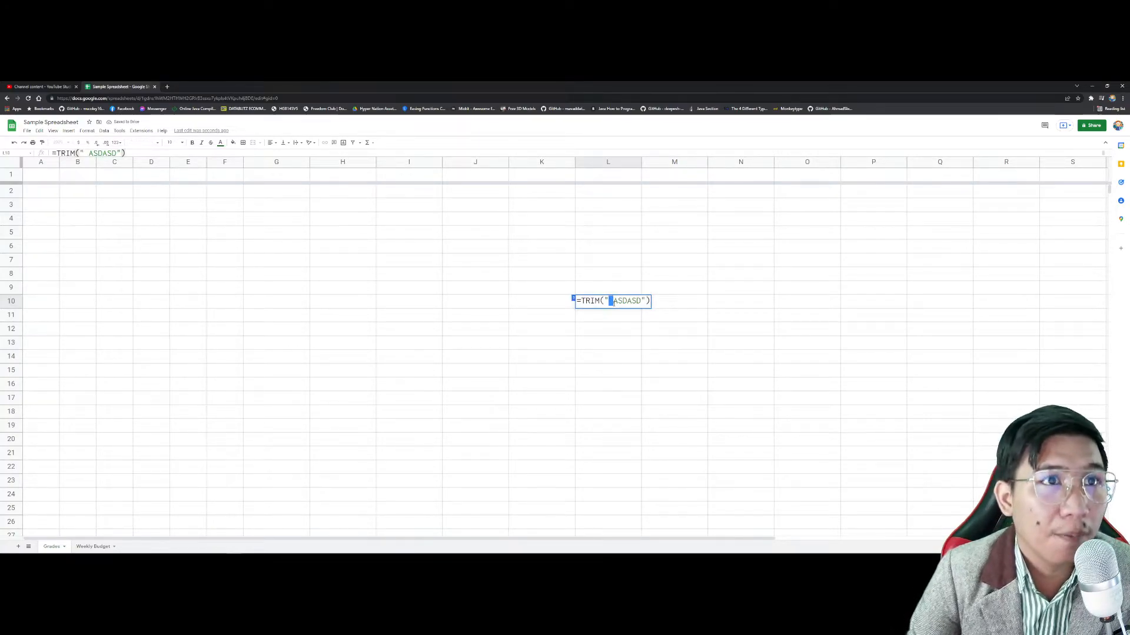
{"action": "key", "text": "Return"}
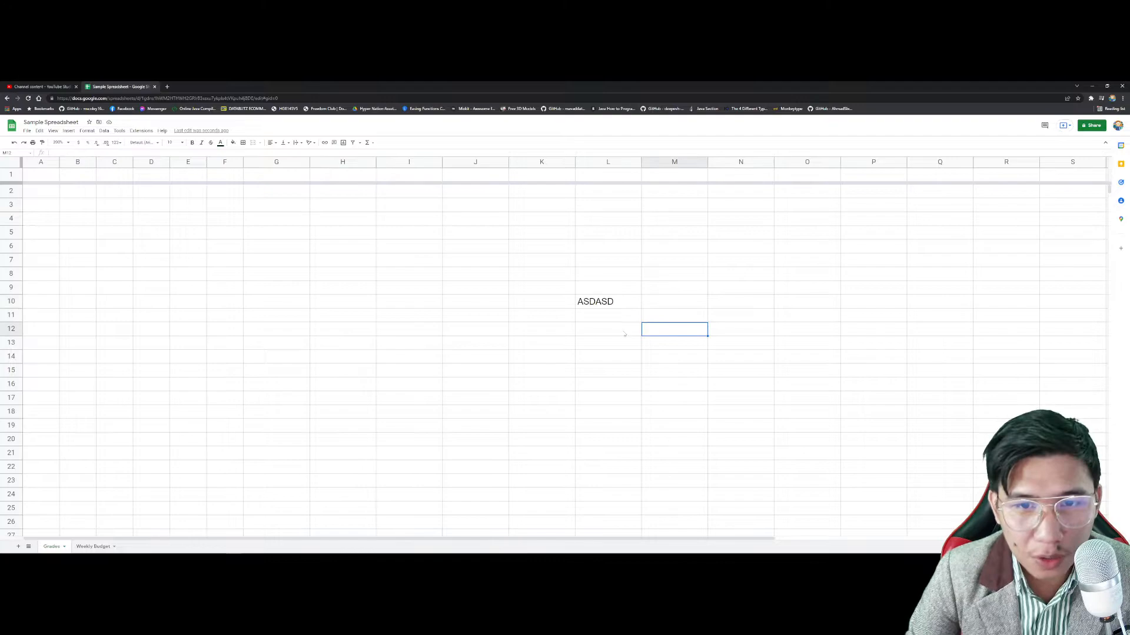
{"action": "left_click", "coordinate": [623, 330]}
{"action": "left_click", "coordinate": [585, 253], "text": "shift"}
{"action": "key", "text": "Delete"}
Step: Type a full name in L6 and enter =LEN(L6) in L8, returning 18
{"action": "left_click", "coordinate": [585, 249]}
{"action": "key", "text": "Return"}
{"action": "key", "text": "Return"}
{"action": "type", "text": "=LEN"}
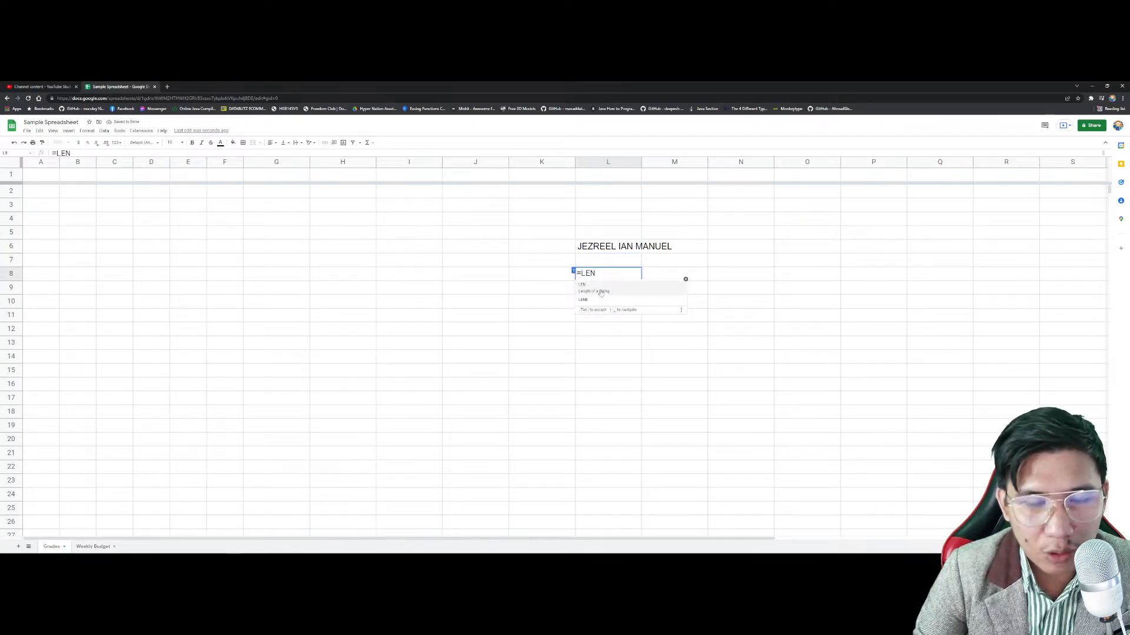
{"action": "left_click", "coordinate": [601, 292]}
{"action": "left_click", "coordinate": [595, 247]}
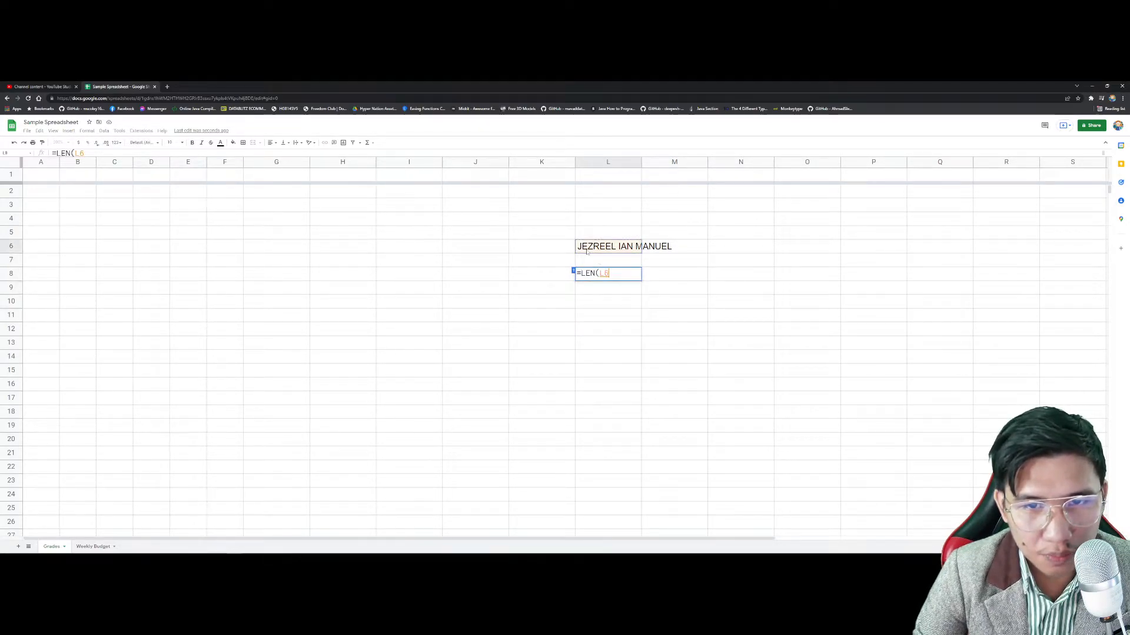
{"action": "key", "text": "Return"}
Step: Clear the name and LEN result from L6:L9
{"action": "key", "text": "Up"}
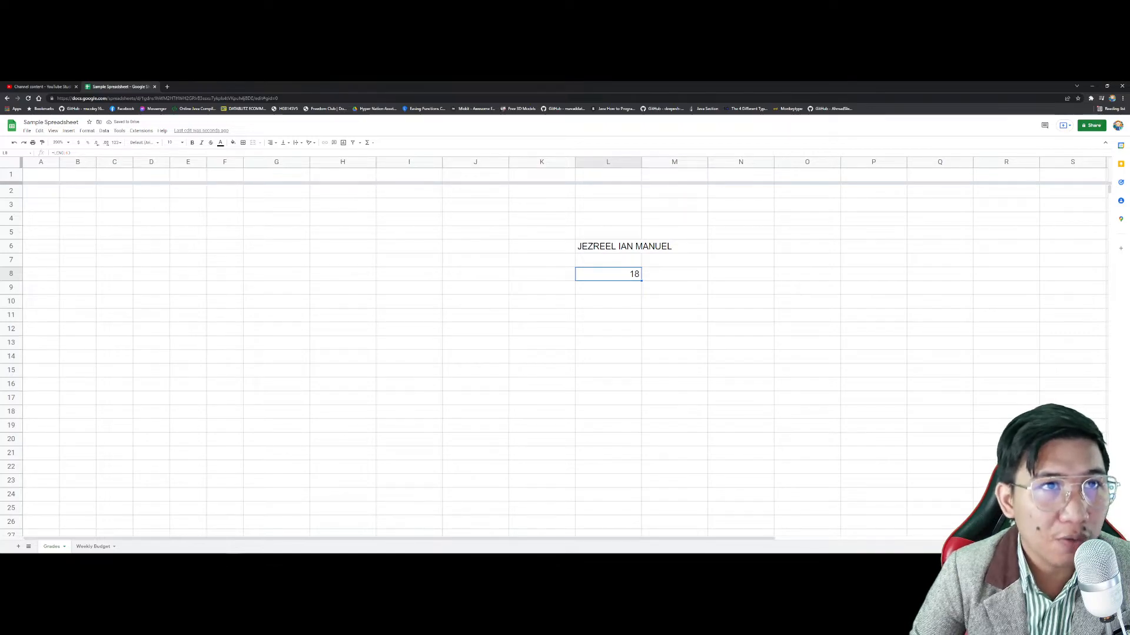
{"action": "left_click", "coordinate": [610, 246]}
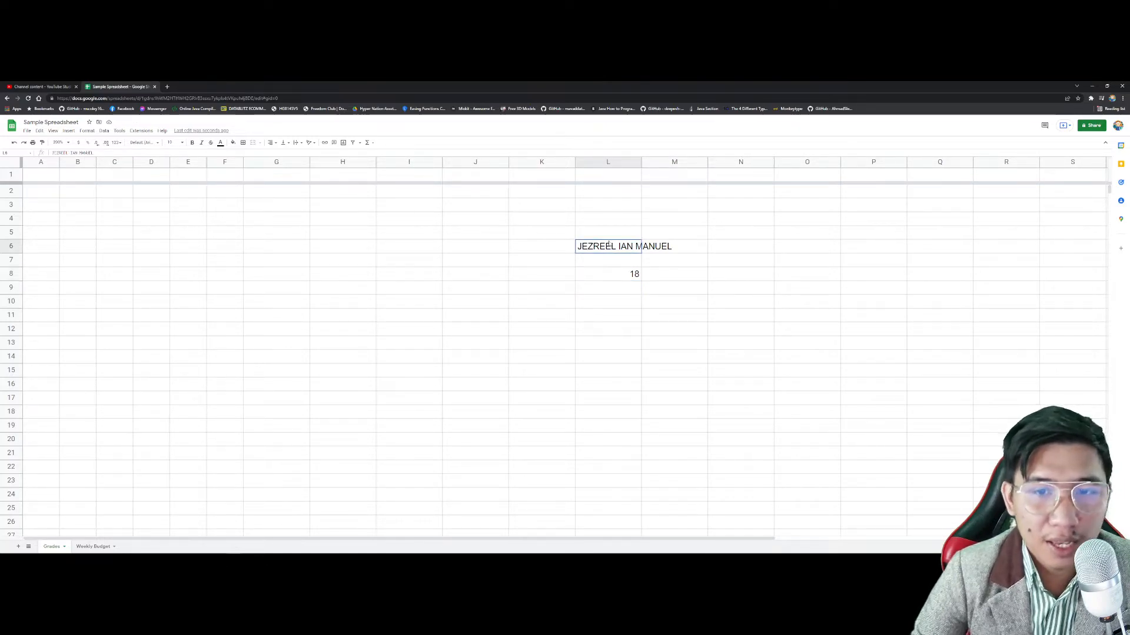
{"action": "left_click", "coordinate": [617, 290], "text": "shift"}
{"action": "key", "text": "Delete"}
{"action": "left_click", "coordinate": [610, 248]}
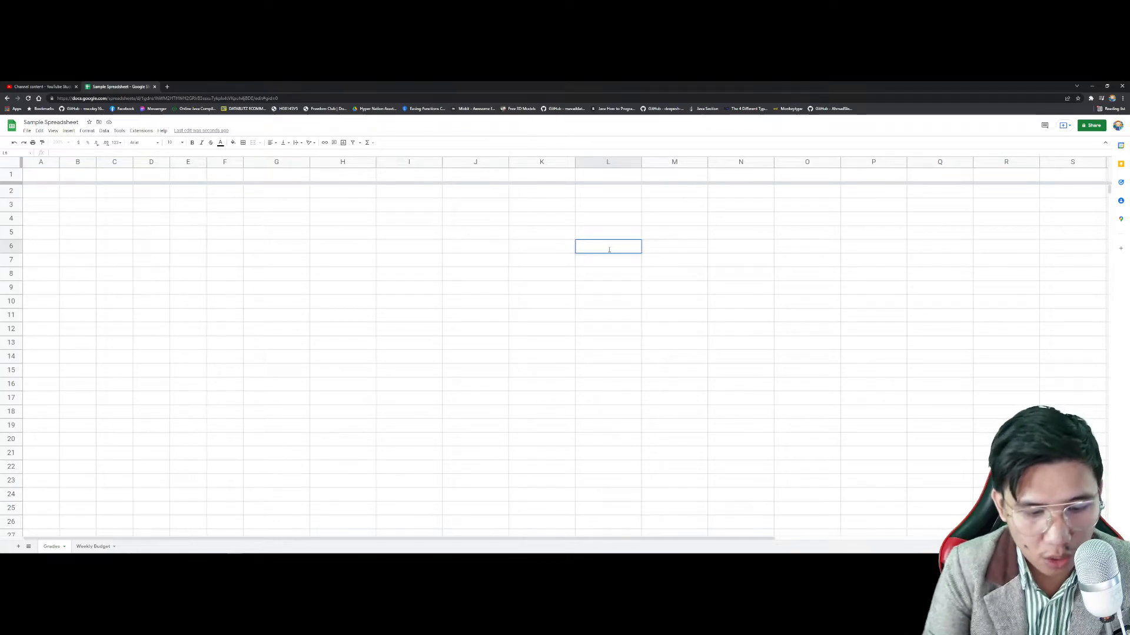
Step: Fill L6:R6 with HELLO, MY, NAME, IS and the three words of a full name
{"action": "type", "text": "HELLO"}
{"action": "key", "text": "Tab"}
{"action": "type", "text": "MY"}
{"action": "key", "text": "Tab"}
{"action": "type", "text": "NAME"}
{"action": "key", "text": "Tab"}
{"action": "type", "text": "IS"}
{"action": "key", "text": "Tab"}
{"action": "key", "text": "Tab"}
{"action": "key", "text": "Tab"}
{"action": "key", "text": "Return"}
Step: Enter =CONCATENATE(L6:R6) in L8 to join row 6 into one string
{"action": "key", "text": "Down"}
{"action": "type", "text": "=CON"}
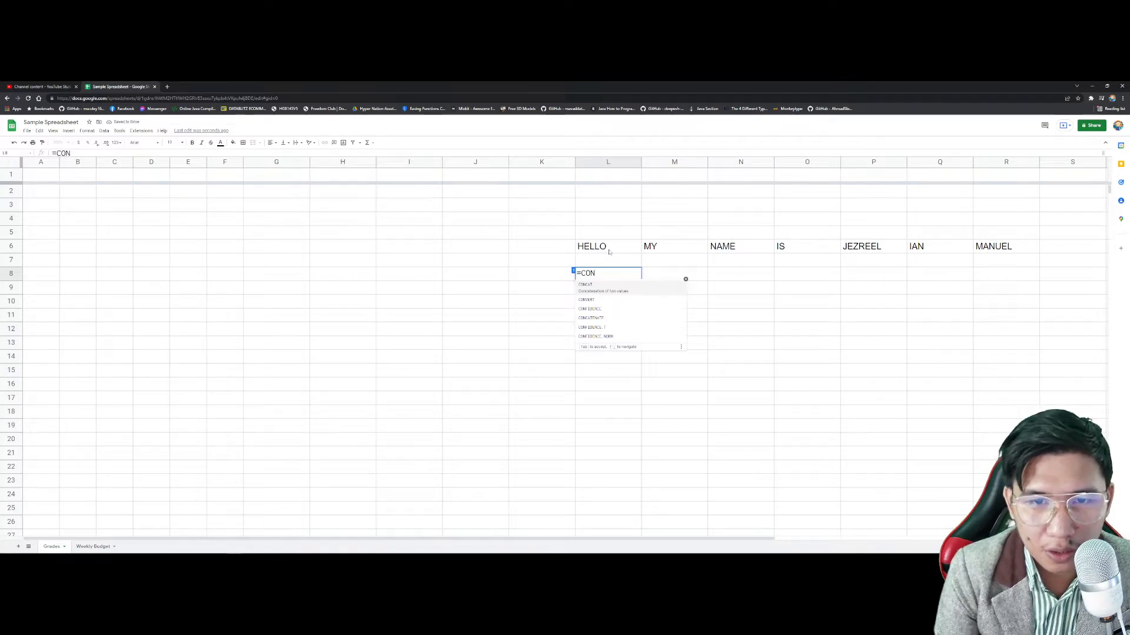
{"action": "type", "text": "CA"}
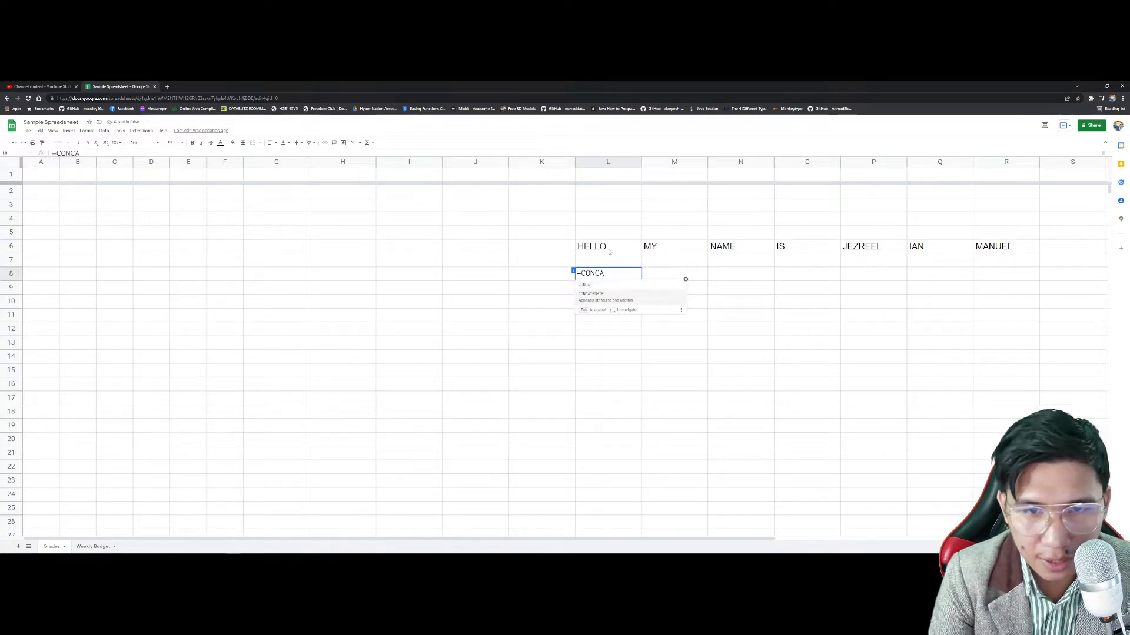
{"action": "key", "text": "Tab"}
{"action": "left_click", "coordinate": [617, 251]}
{"action": "left_click_drag", "start_coordinate": [618, 251], "coordinate": [995, 247]}
{"action": "key", "text": "Return"}
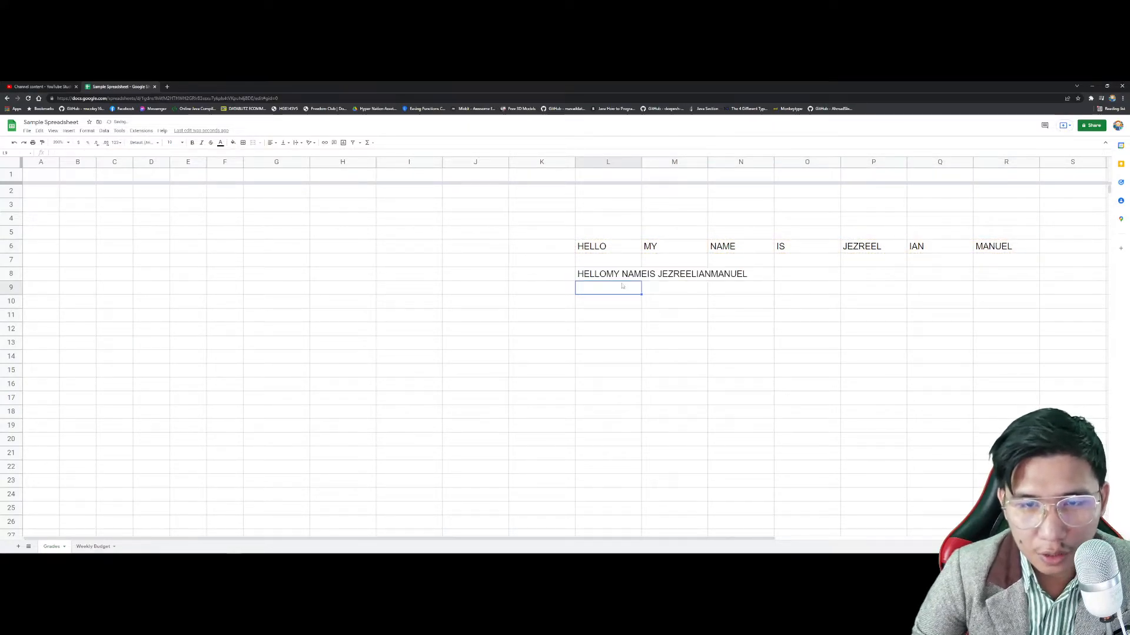
Step: Edit the L8 formula, try adding a + "" separator, and restore the L6:R6 range
{"action": "left_click", "coordinate": [635, 276]}
{"action": "left_click", "coordinate": [663, 314]}
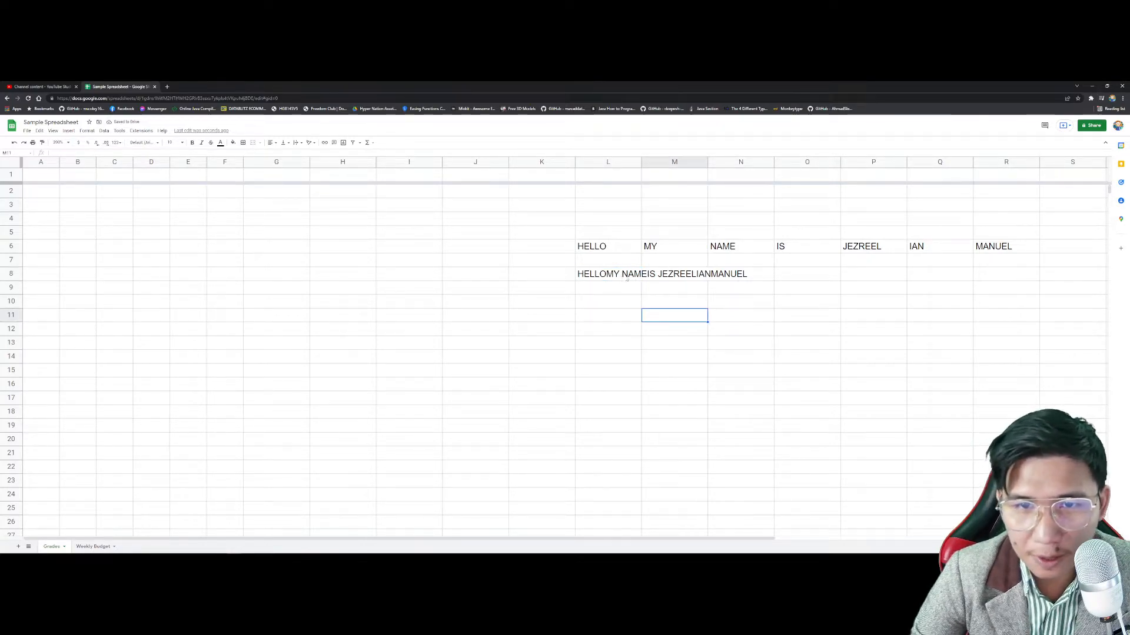
{"action": "left_click", "coordinate": [631, 276]}
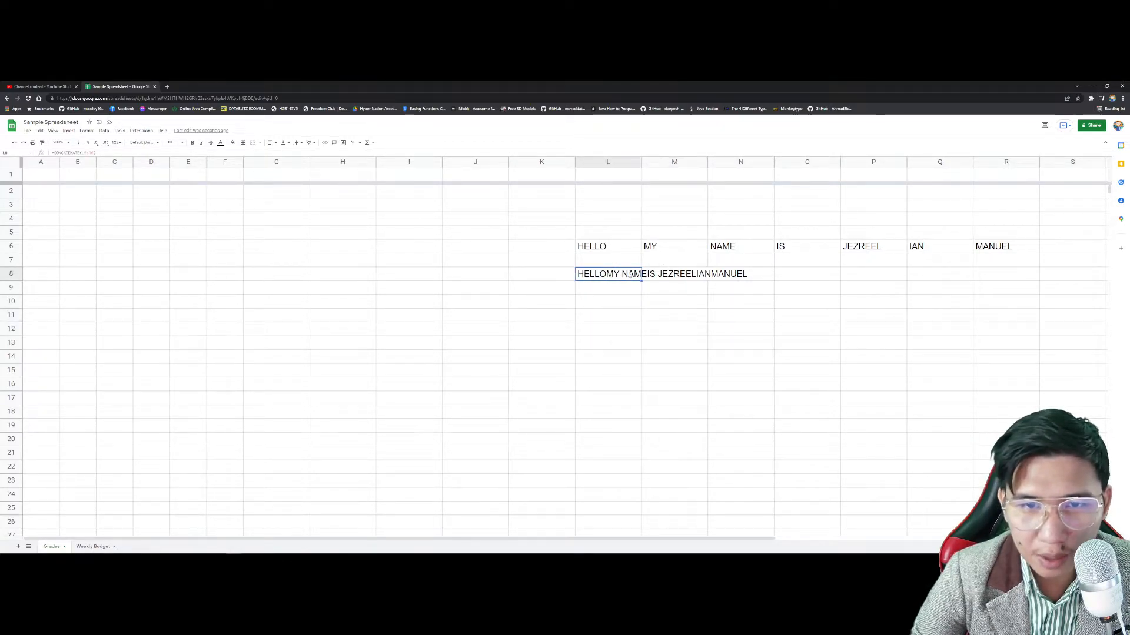
{"action": "double_click", "coordinate": [632, 277]}
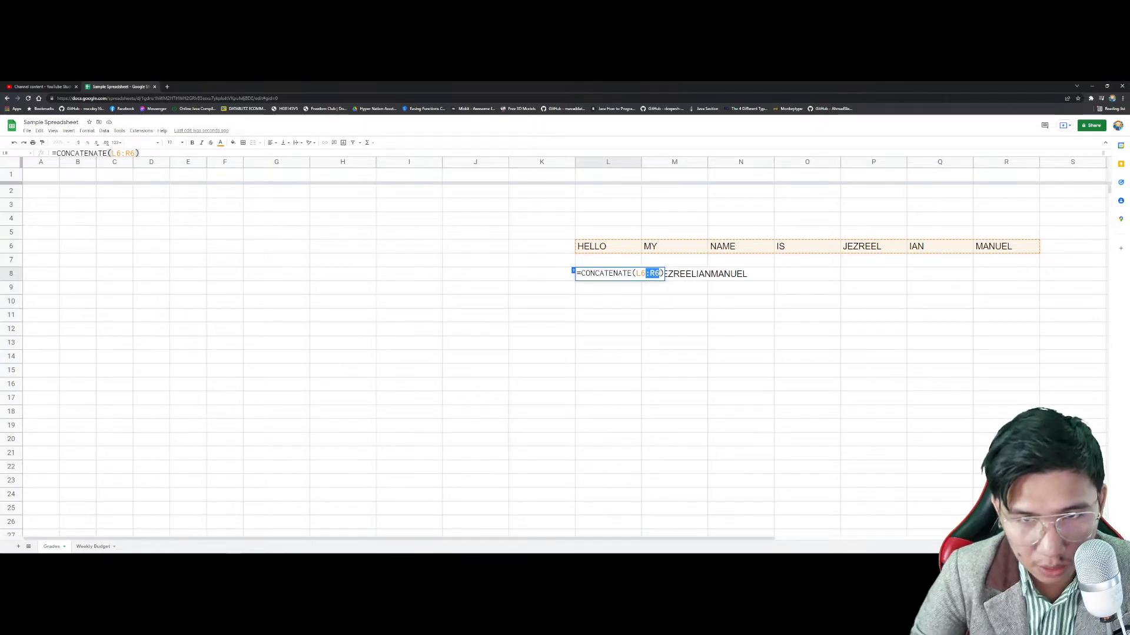
{"action": "type", "text": "+ \"\""}
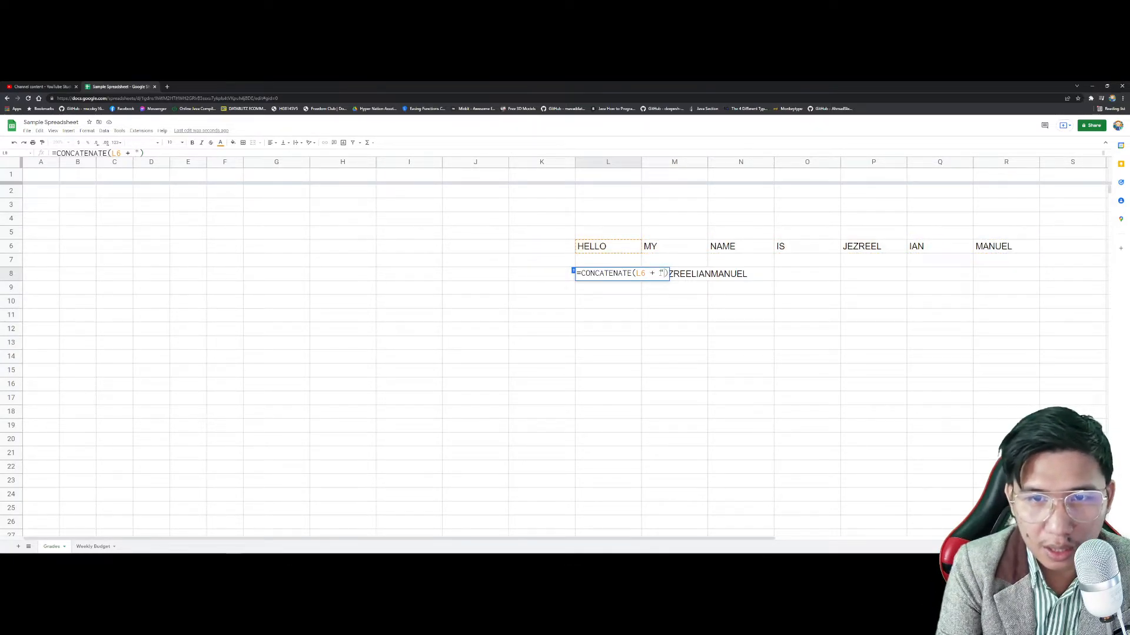
{"action": "key", "text": "BackSpace"}
{"action": "key", "text": "BackSpace"}
{"action": "key", "text": "BackSpace"}
{"action": "key", "text": "BackSpace"}
{"action": "key", "text": "BackSpace"}
{"action": "key", "text": "BackSpace"}
{"action": "key", "text": "BackSpace"}
{"action": "type", "text": "6"}
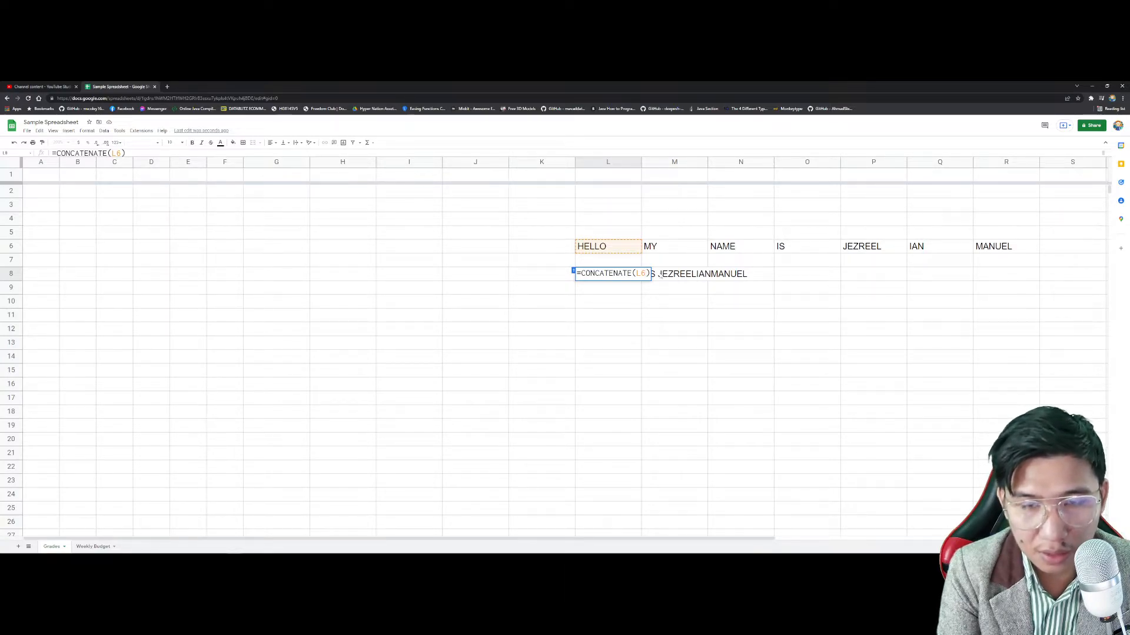
{"action": "type", "text": ":R6"}
{"action": "key", "text": "Return"}
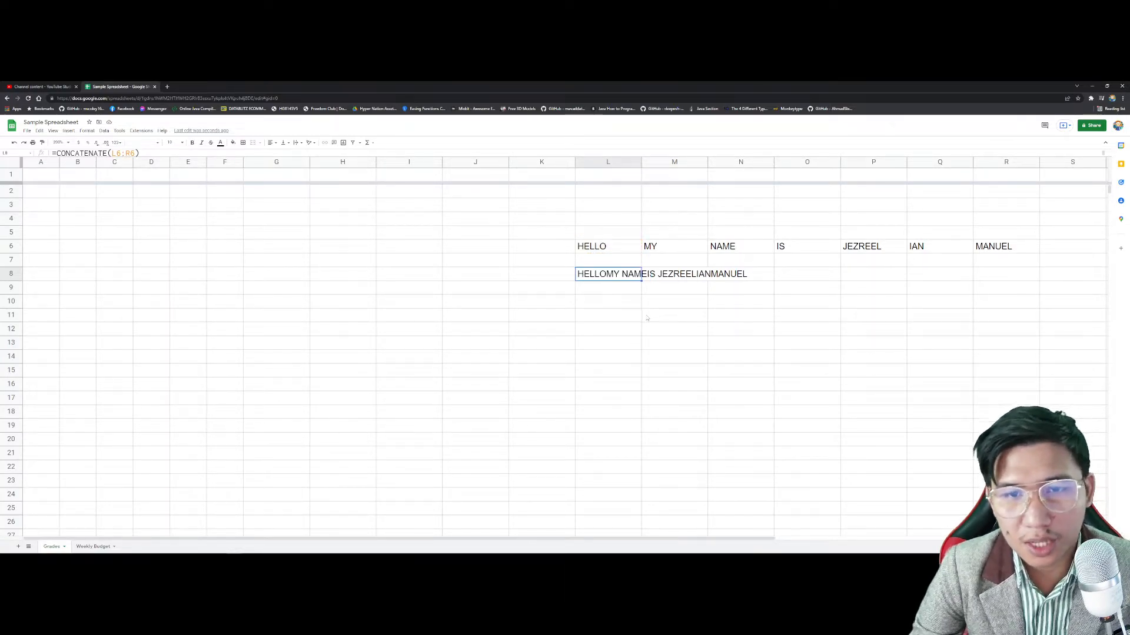
Step: Clear the whole demo block from L5 to R11
{"action": "left_click", "coordinate": [647, 319]}
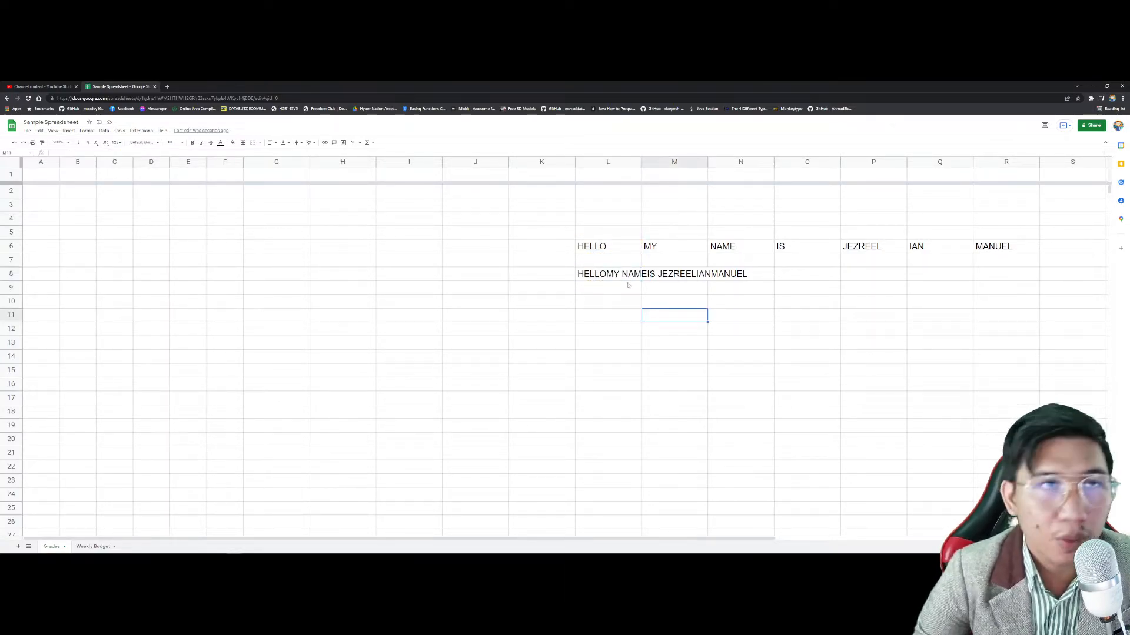
{"action": "left_click_drag", "start_coordinate": [608, 232], "coordinate": [941, 316]}
{"action": "left_click_drag", "start_coordinate": [1008, 325], "coordinate": [1006, 323]}
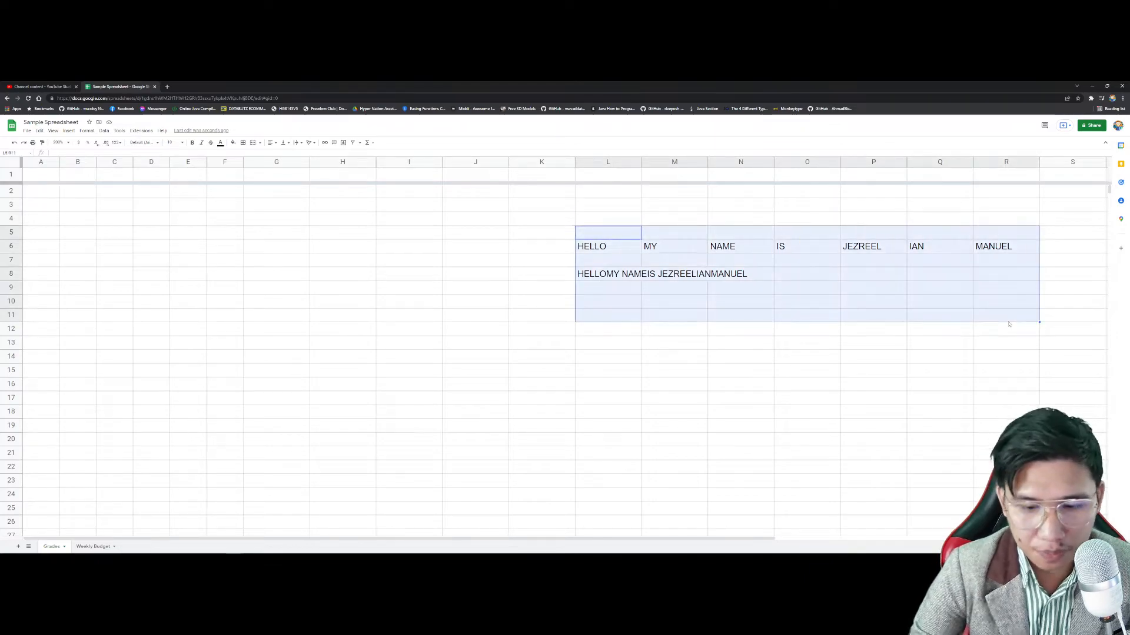
{"action": "key", "text": "Delete"}
Step: Start an IF formula in K38 further down the sheet, then cancel it
{"action": "scroll", "coordinate": [460, 285], "scroll_direction": "down", "scroll_amount": 5}
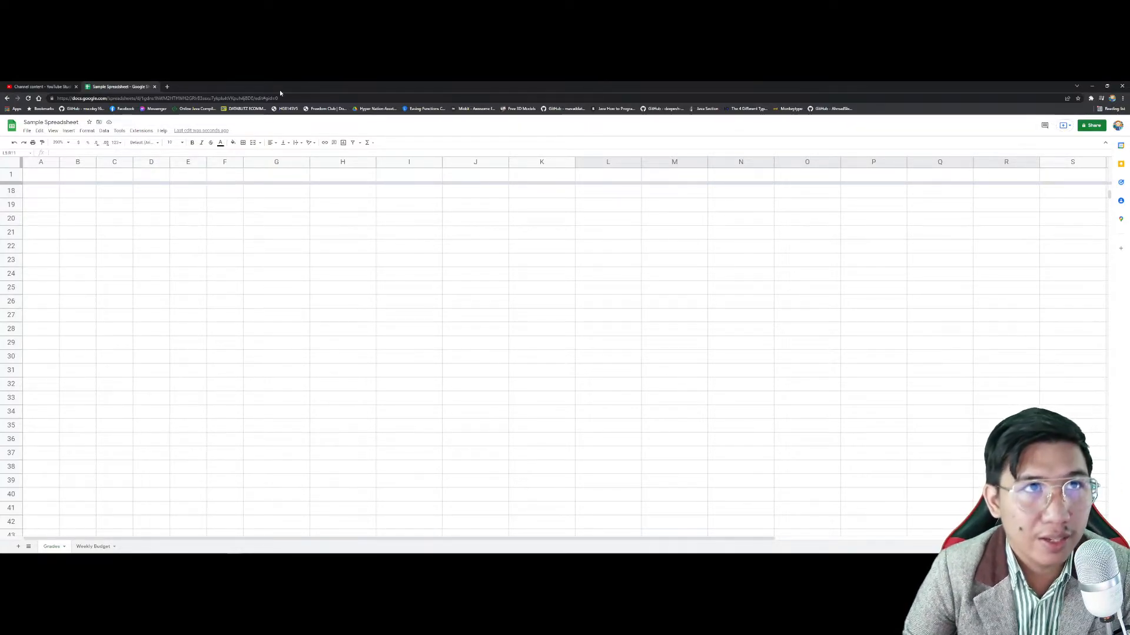
{"action": "left_click", "coordinate": [531, 288]}
{"action": "scroll", "coordinate": [531, 290], "scroll_direction": "down", "scroll_amount": 5}
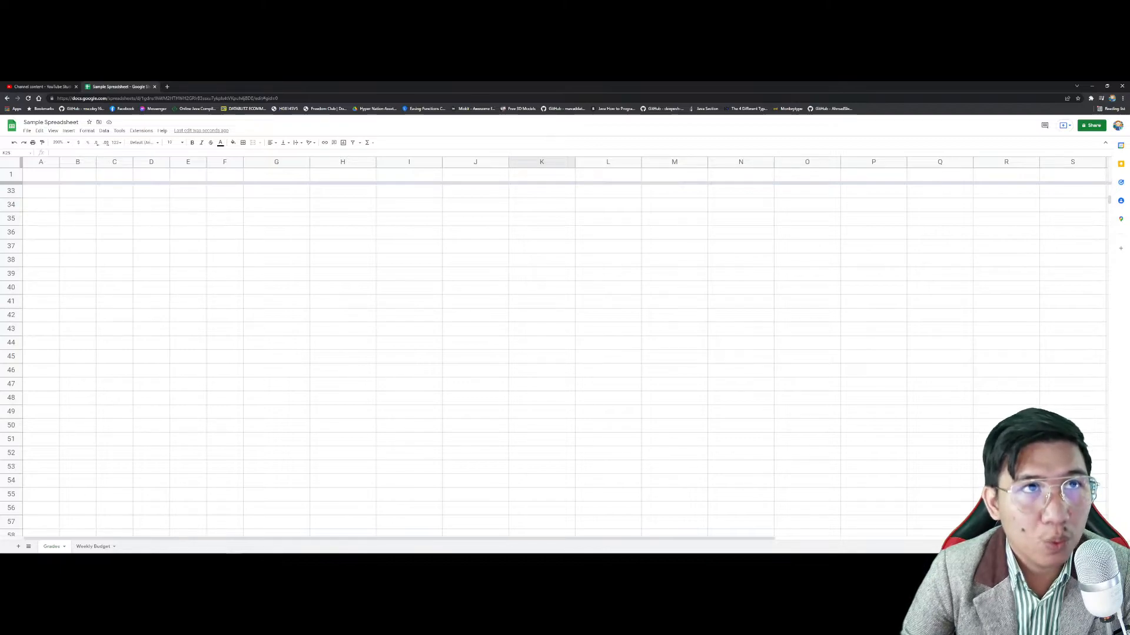
{"action": "left_click", "coordinate": [521, 264]}
{"action": "type", "text": "=IF"}
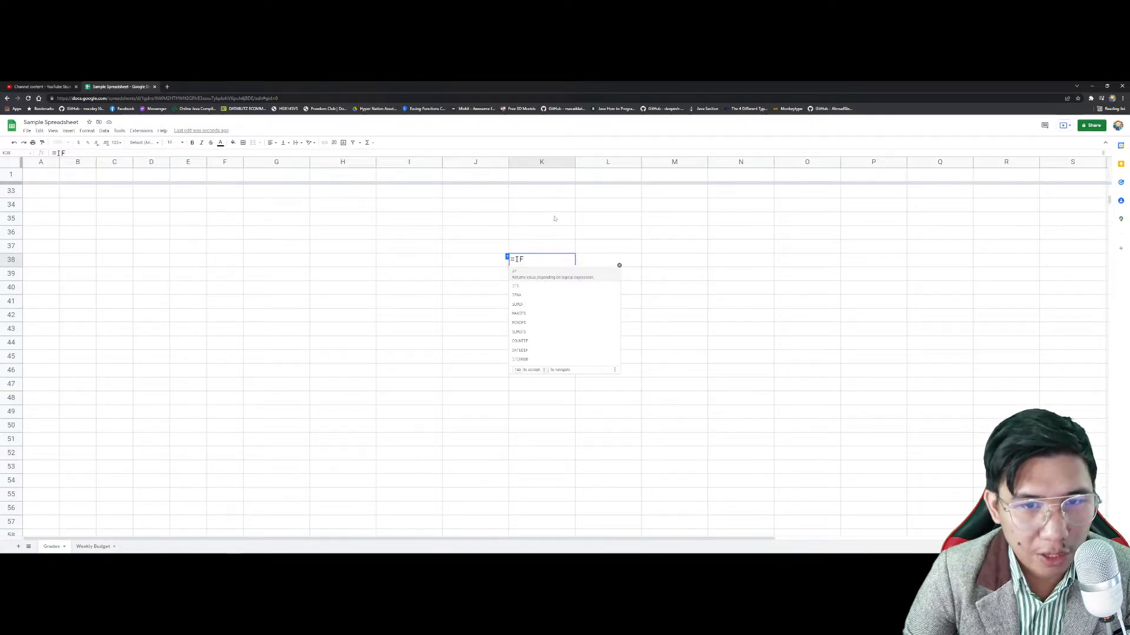
{"action": "key", "text": "Escape"}
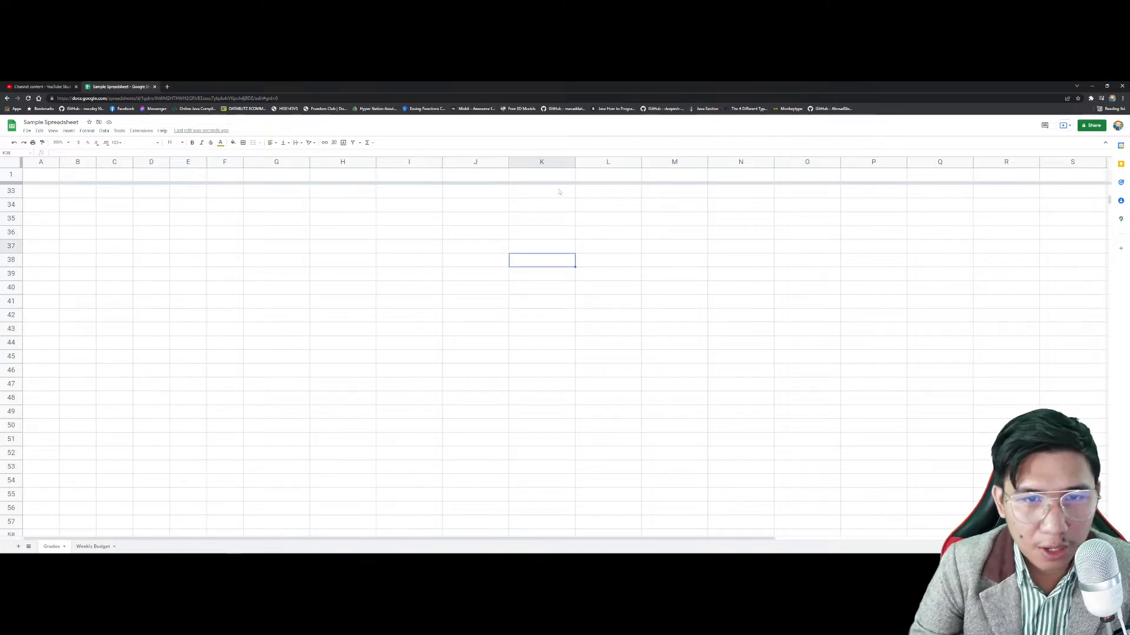
Step: Add a GRADES header in K37 with grades 75, 74, 93, 92, 70, 60 below it
{"action": "key", "text": "Up"}
{"action": "type", "text": "G"}
{"action": "key", "text": "Return"}
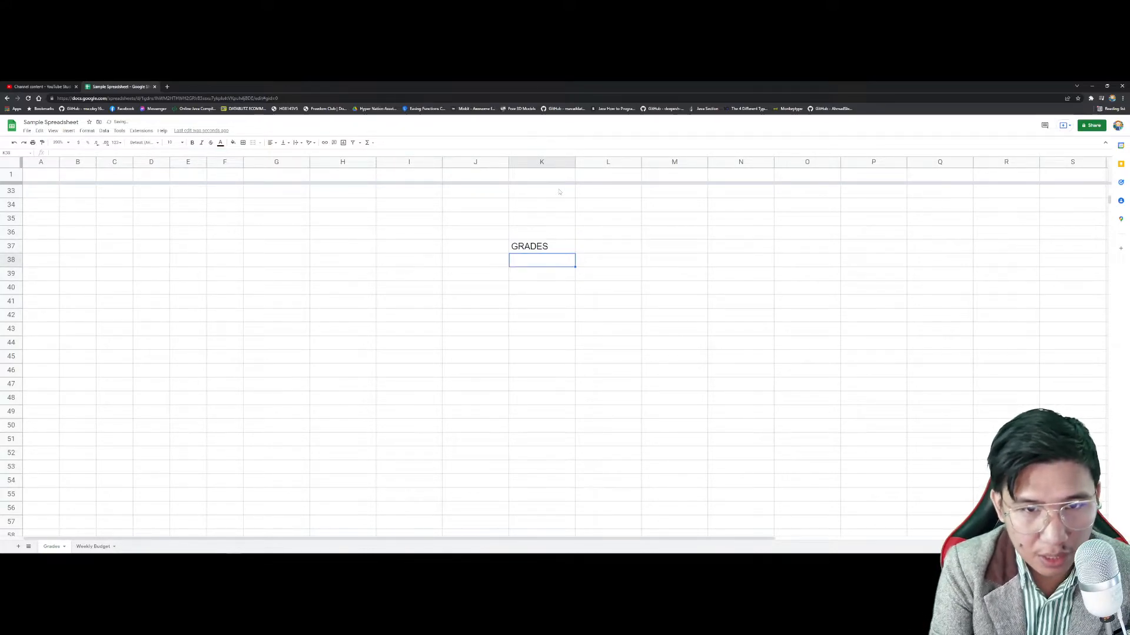
{"action": "type", "text": "75"}
{"action": "key", "text": "Return"}
{"action": "type", "text": "74"}
{"action": "key", "text": "Return"}
{"action": "type", "text": "953"}
{"action": "key", "text": "Return"}
{"action": "key", "text": "Up"}
{"action": "type", "text": "93"}
{"action": "key", "text": "Return"}
{"action": "type", "text": "92"}
{"action": "key", "text": "Return"}
{"action": "type", "text": "70"}
{"action": "key", "text": "Return"}
{"action": "type", "text": "60"}
{"action": "key", "text": "Return"}
Step: Type the REMARKS header in L37
{"action": "left_click", "coordinate": [593, 247]}
{"action": "type", "text": "REMARKS"}
{"action": "key", "text": "Return"}
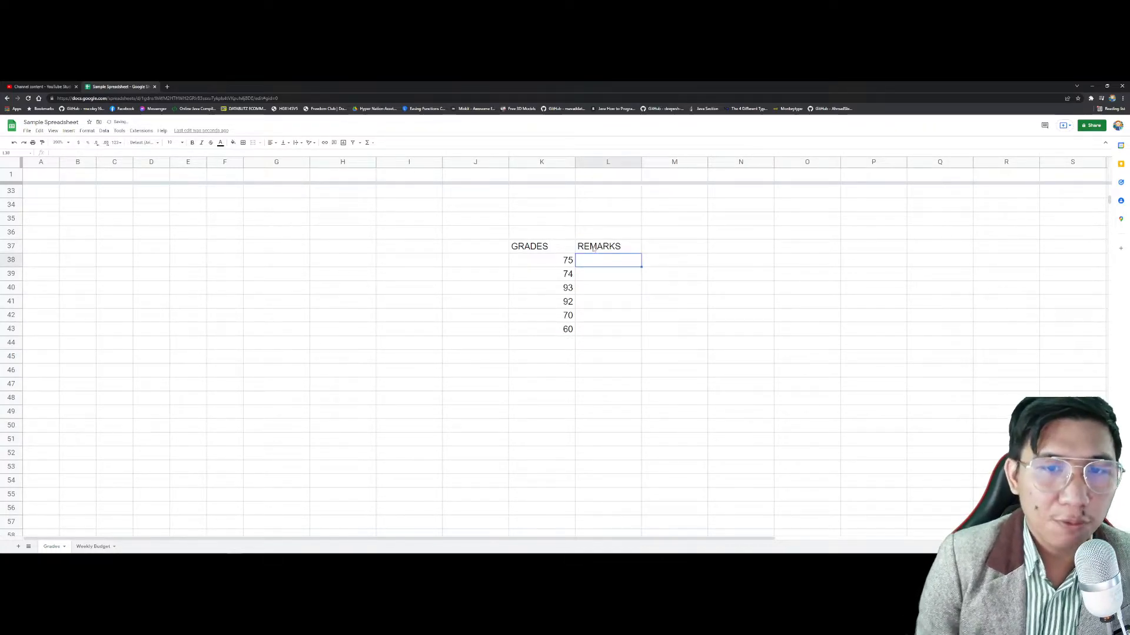
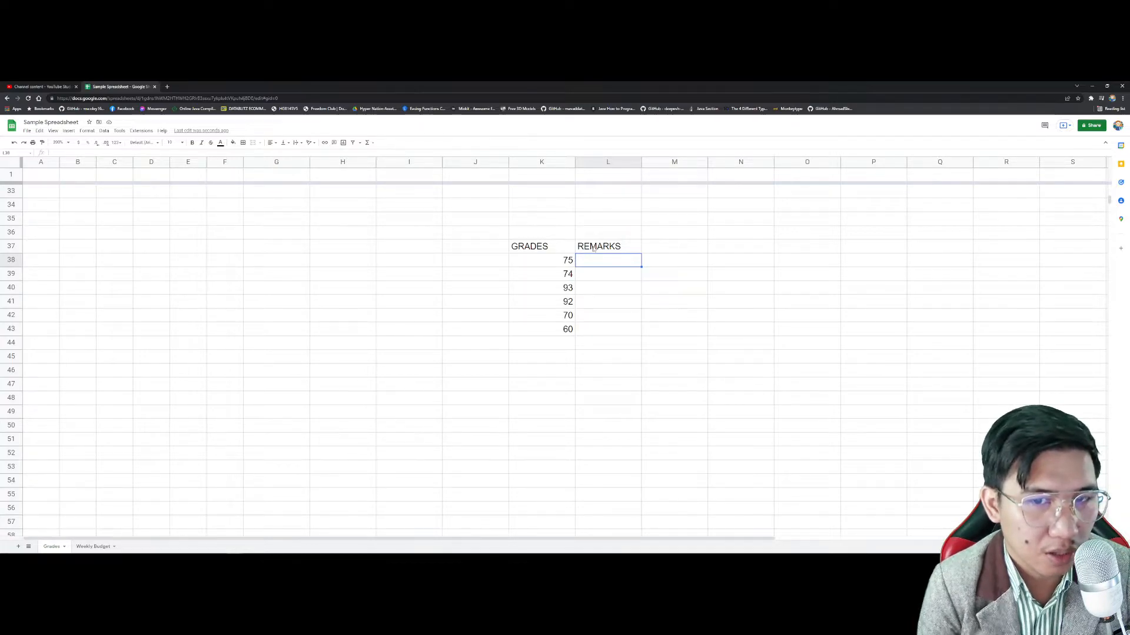
Step: Enter =IF(K38>=75,"PASSED","FAILED") in L38
{"action": "type", "text": "=IF("}
{"action": "left_click_drag", "start_coordinate": [605, 261], "coordinate": [576, 259]}
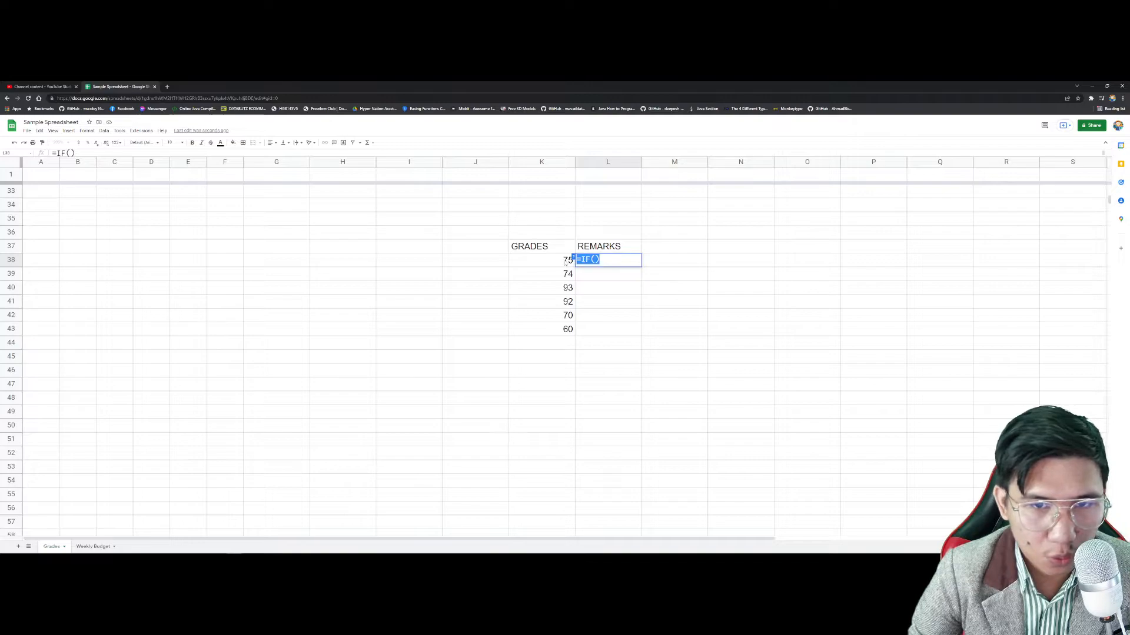
{"action": "left_click", "coordinate": [594, 260]}
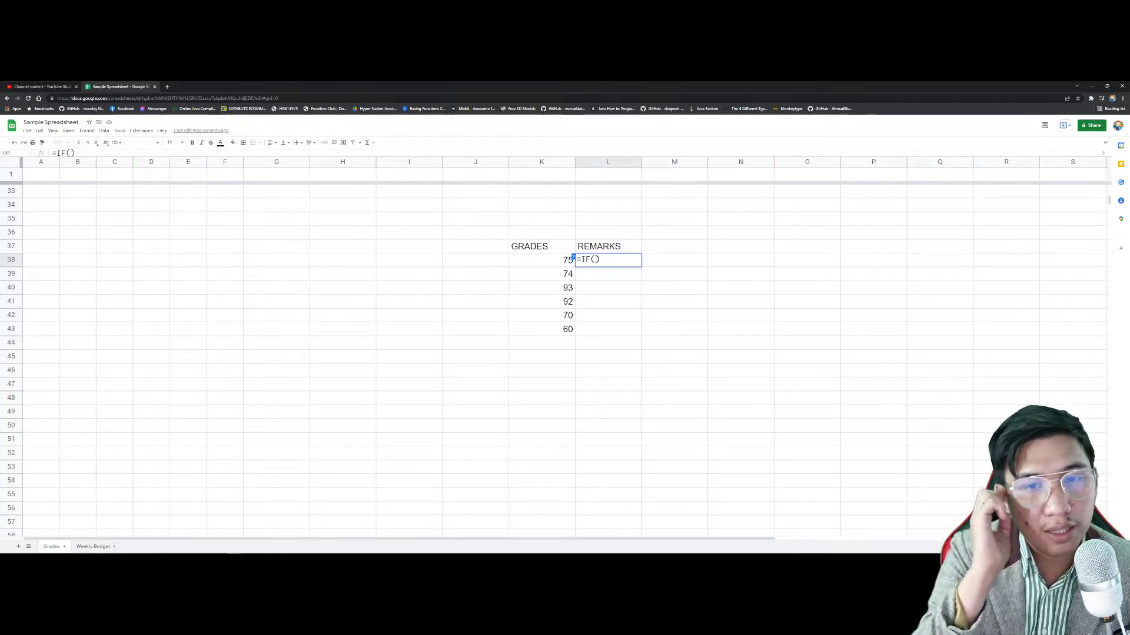
{"action": "left_click", "coordinate": [559, 260]}
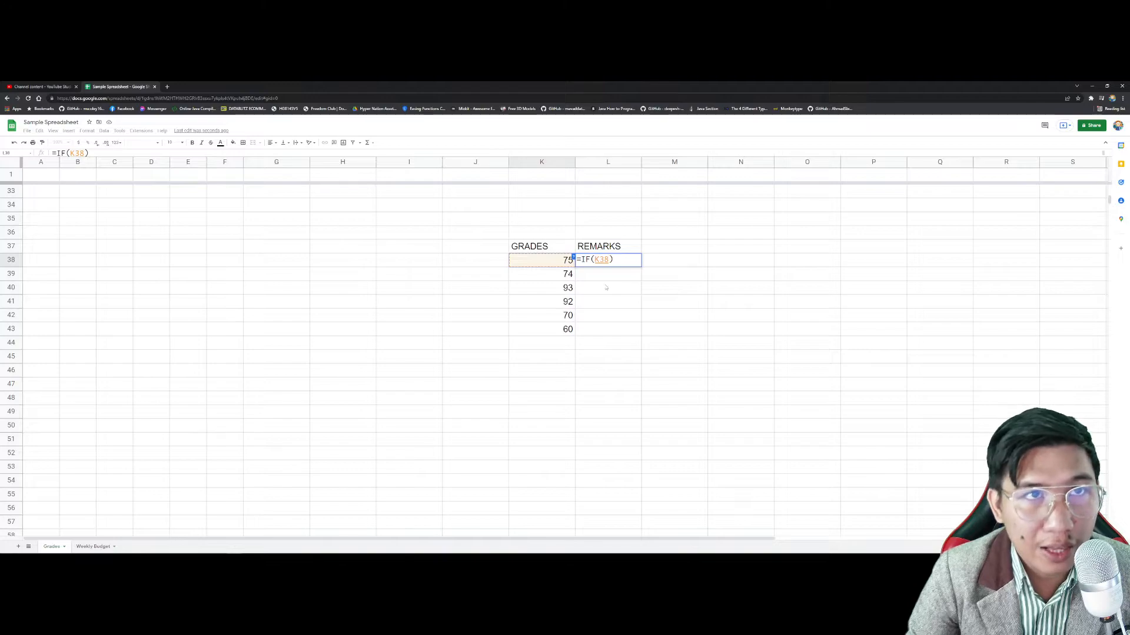
{"action": "type", "text": ">"}
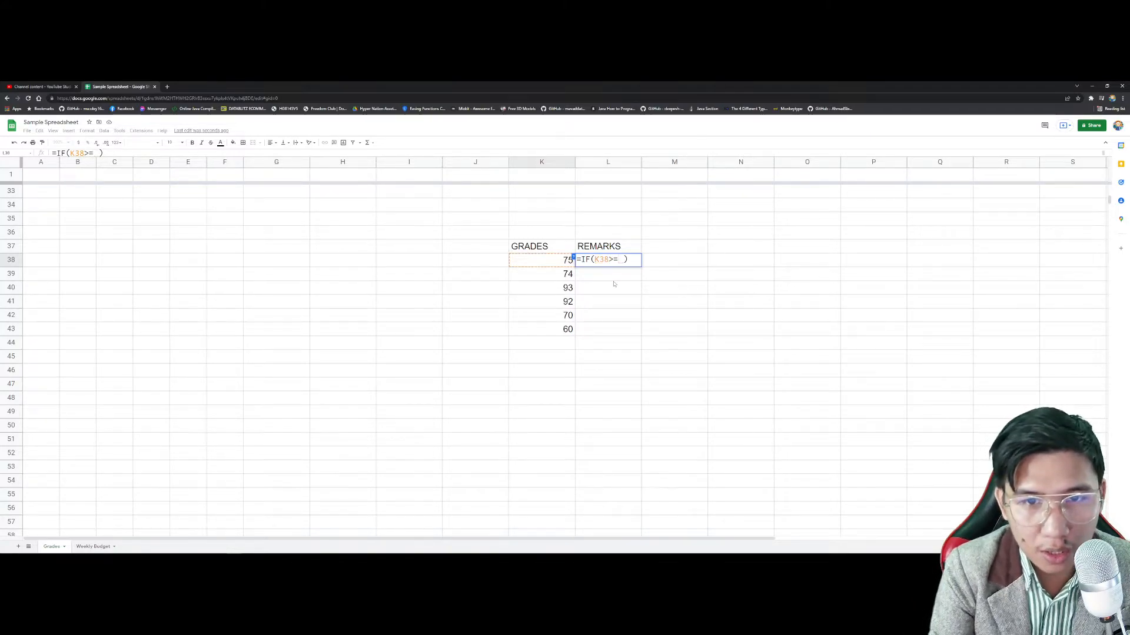
{"action": "type", "text": "=75"}
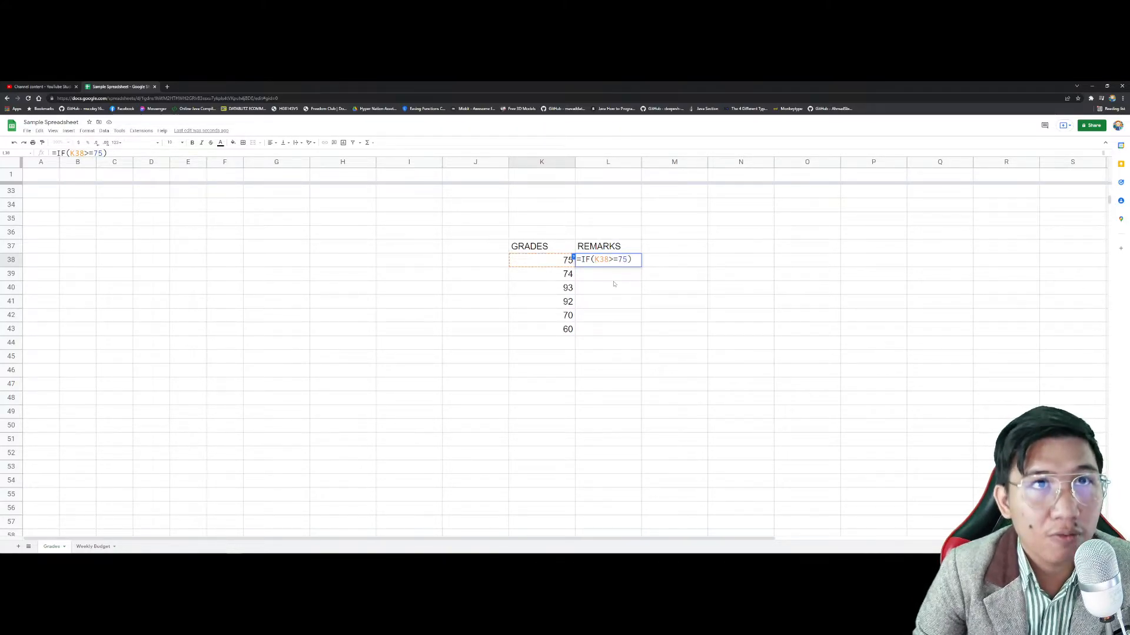
{"action": "type", "text": ",\"t"}
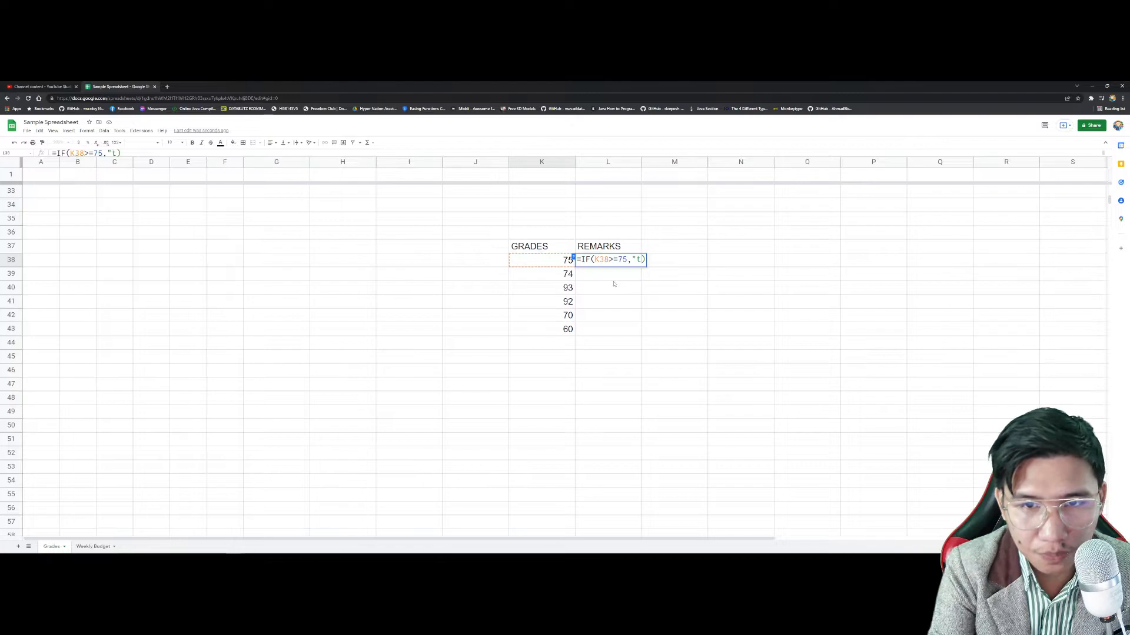
{"action": "type", "text": "PASSED\",\""}
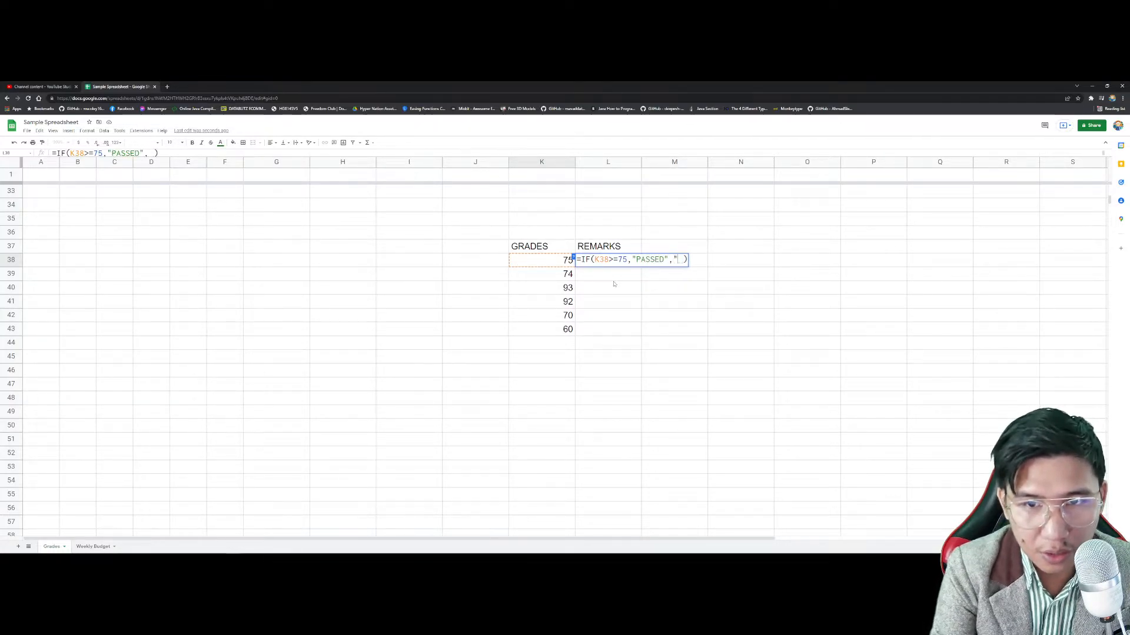
{"action": "type", "text": "FAILED\""}
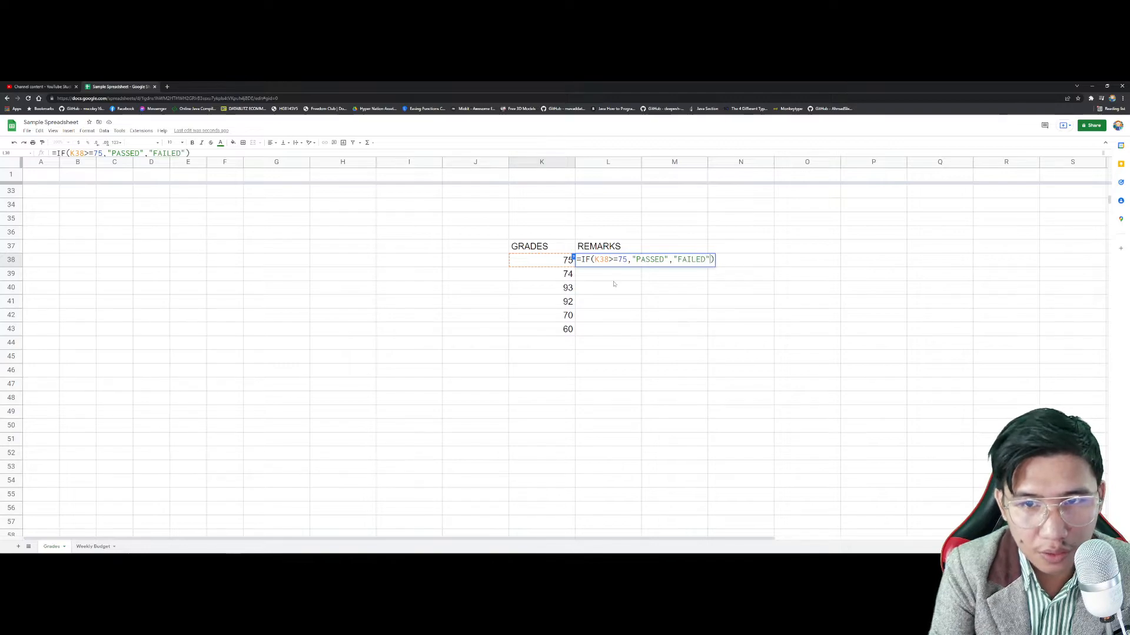
{"action": "key", "text": "Return"}
Step: Fill the remark formula down from L38 through L43
{"action": "key", "text": "Up"}
{"action": "left_click_drag", "start_coordinate": [641, 267], "coordinate": [640, 325]}
{"action": "left_click", "coordinate": [578, 275]}
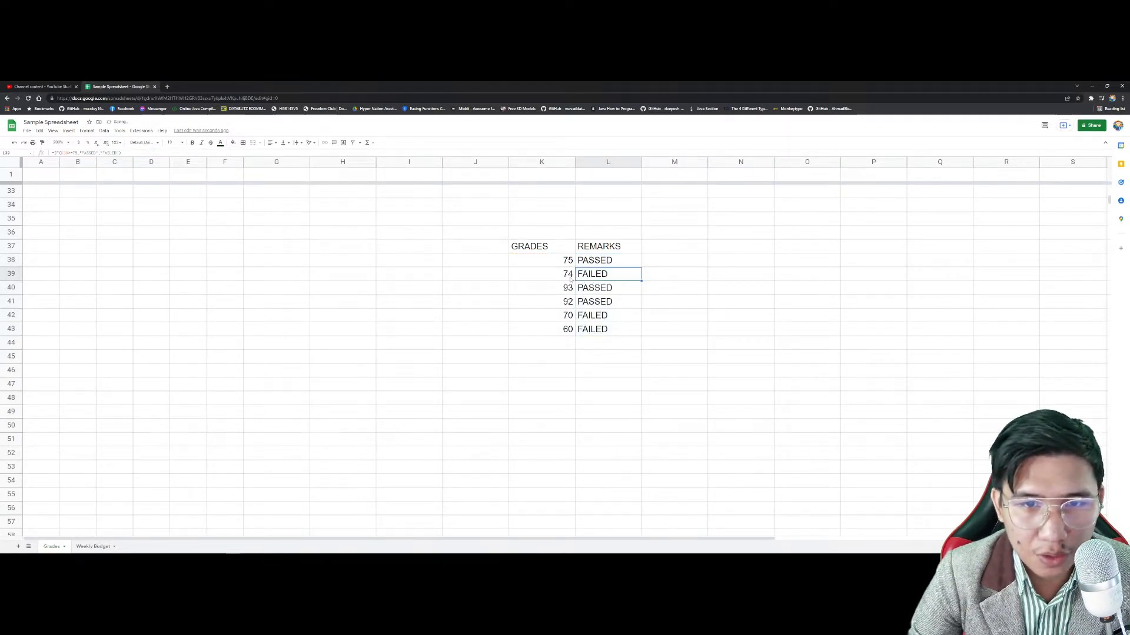
Step: Review the grades in column K and select L38 to view its formula
{"action": "left_click", "coordinate": [574, 265]}
{"action": "key", "text": "Down"}
{"action": "key", "text": "Down"}
{"action": "key", "text": "Down"}
{"action": "key", "text": "Down"}
{"action": "key", "text": "Down"}
{"action": "key", "text": "Down"}
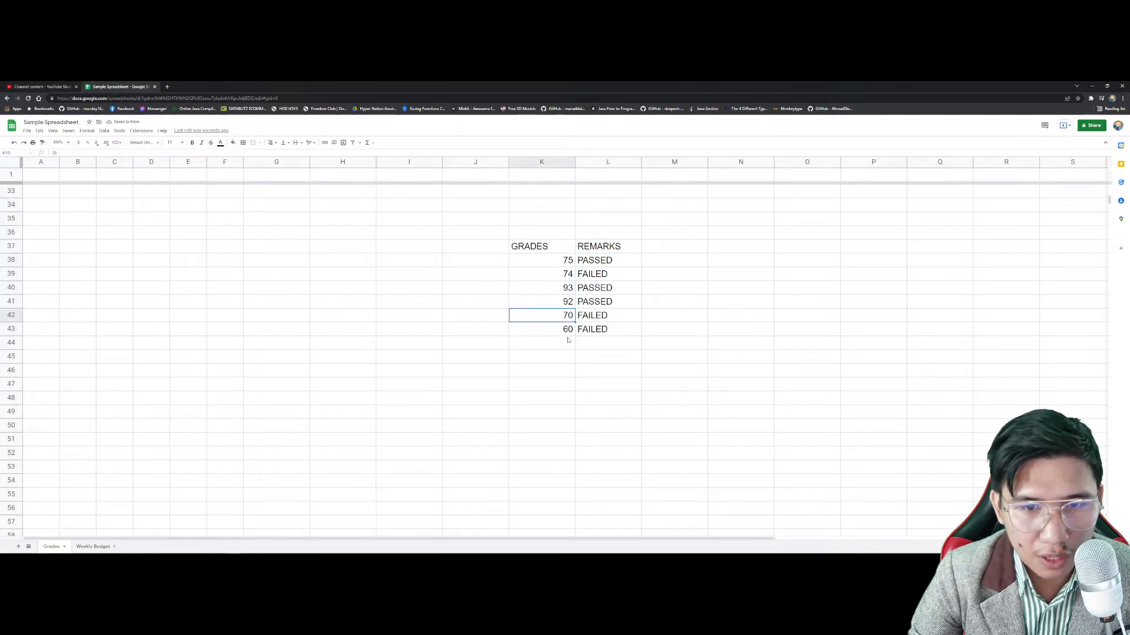
{"action": "left_click", "coordinate": [574, 264]}
{"action": "left_click", "coordinate": [612, 266]}
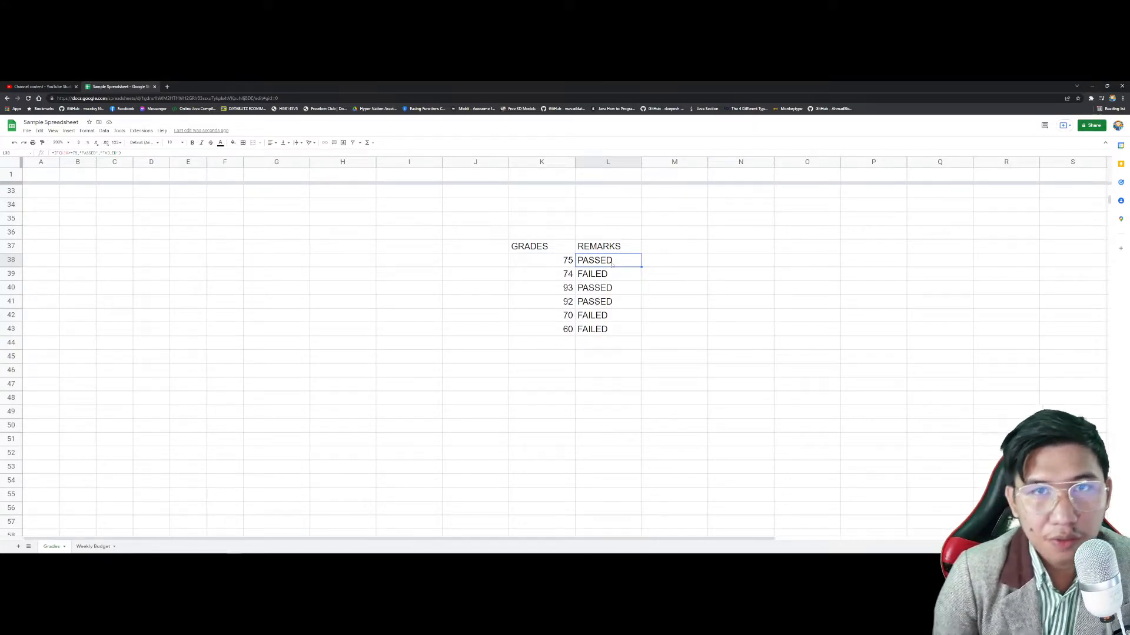
Step: Open L38's formula for editing and select its "FAILED" argument
{"action": "double_click", "coordinate": [613, 266]}
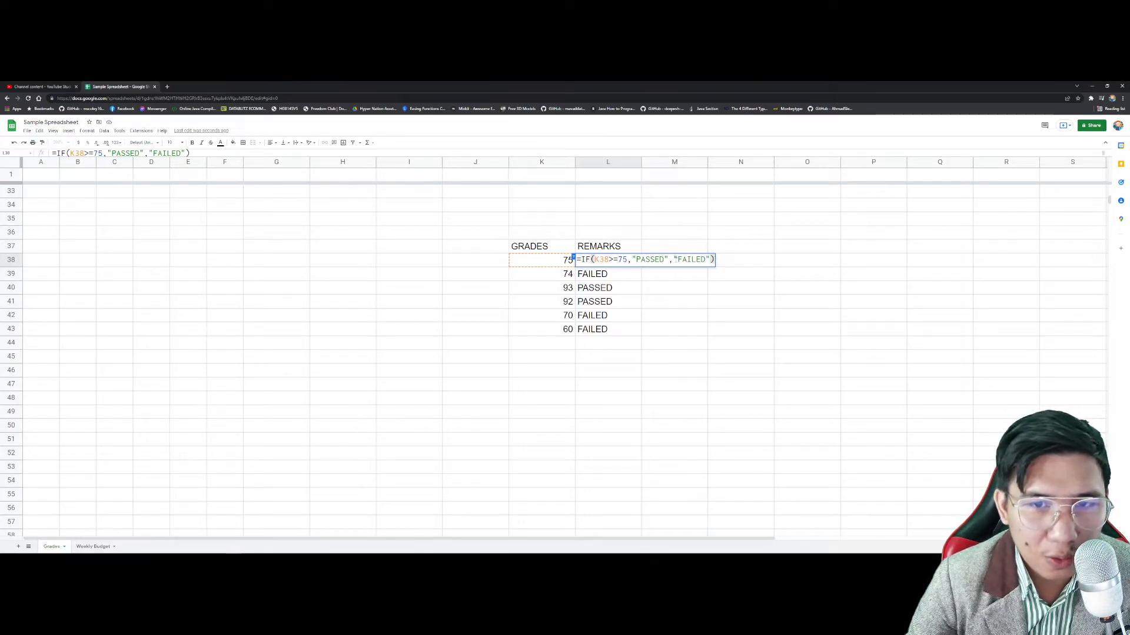
{"action": "left_click_drag", "start_coordinate": [674, 260], "coordinate": [711, 259]}
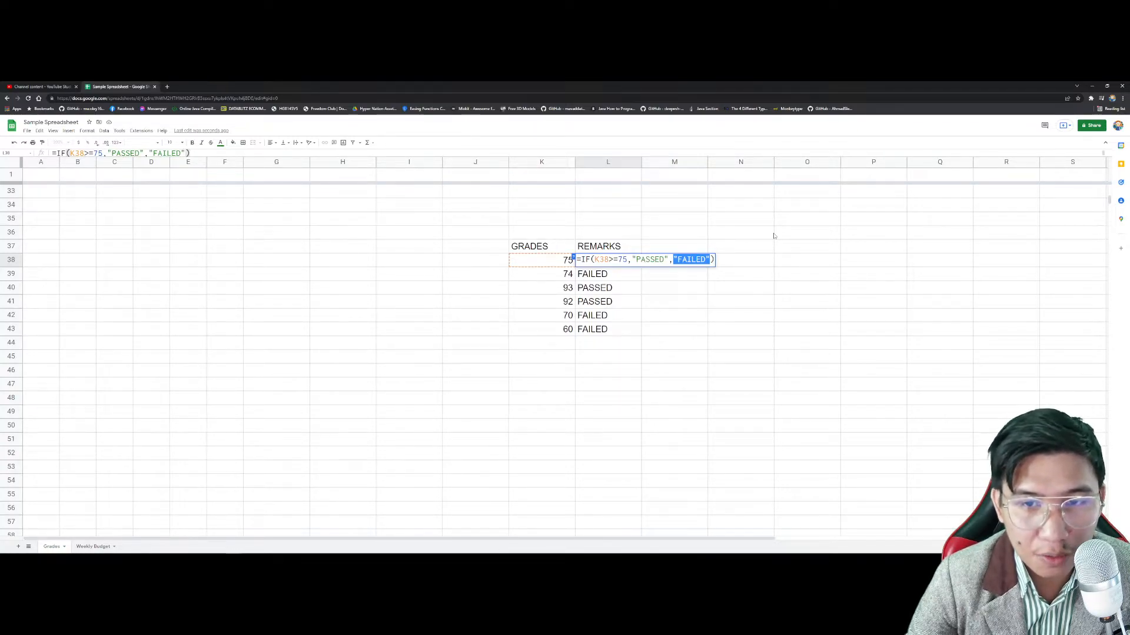
{"action": "key", "text": "Right"}
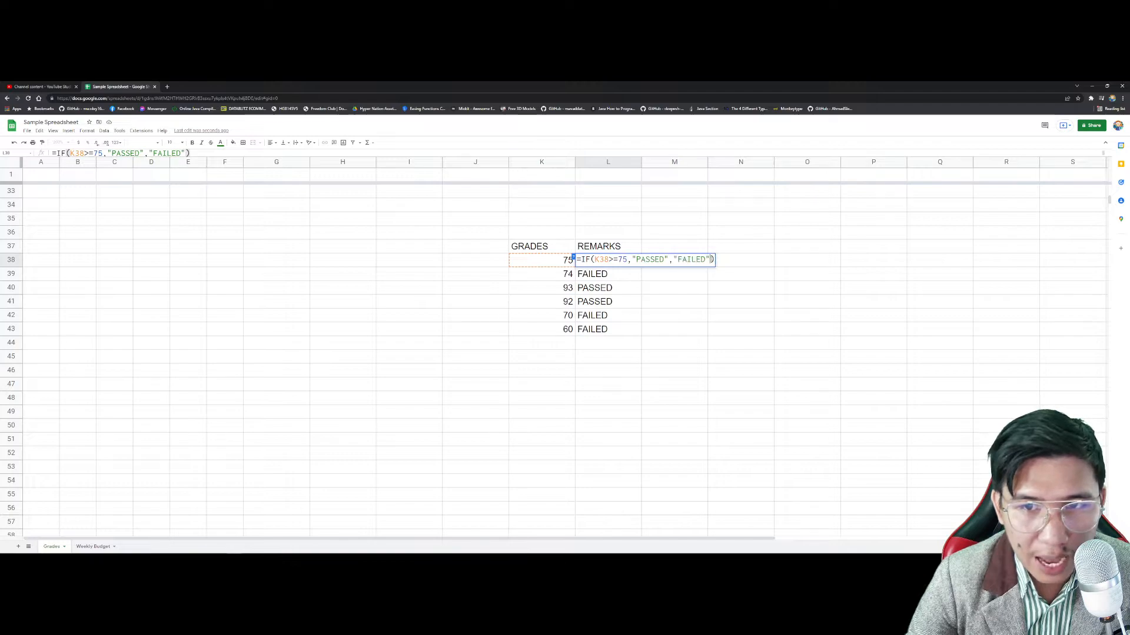
{"action": "double_click", "coordinate": [680, 260]}
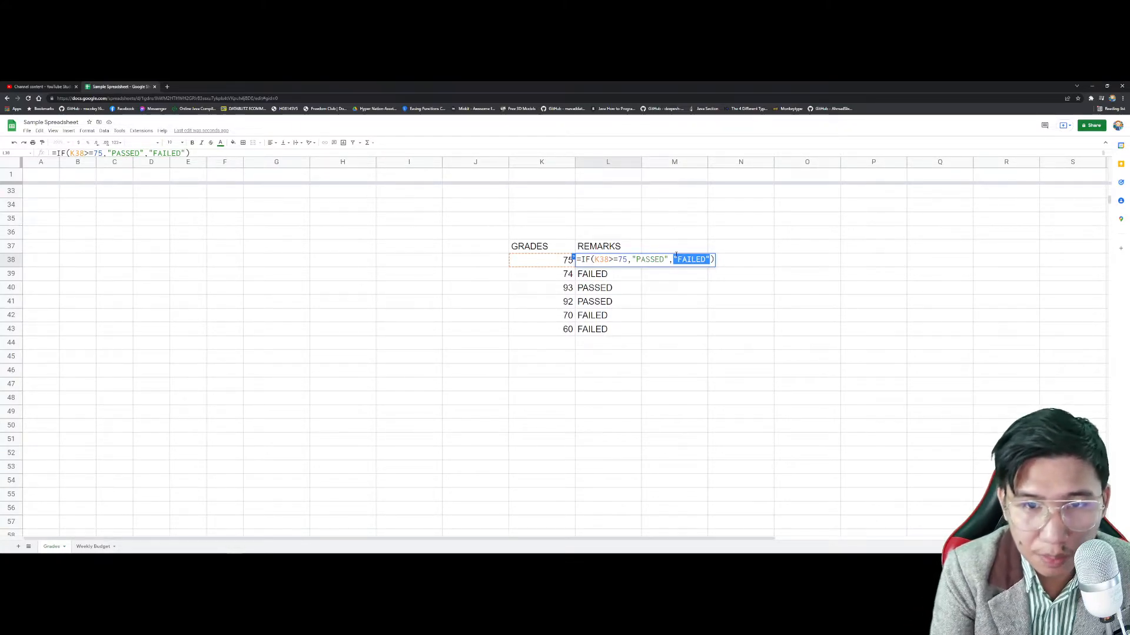
Step: Start a nested IF in place of FAILED that tests K38=80
{"action": "type", "text": "IF("}
{"action": "key", "text": "Tab"}
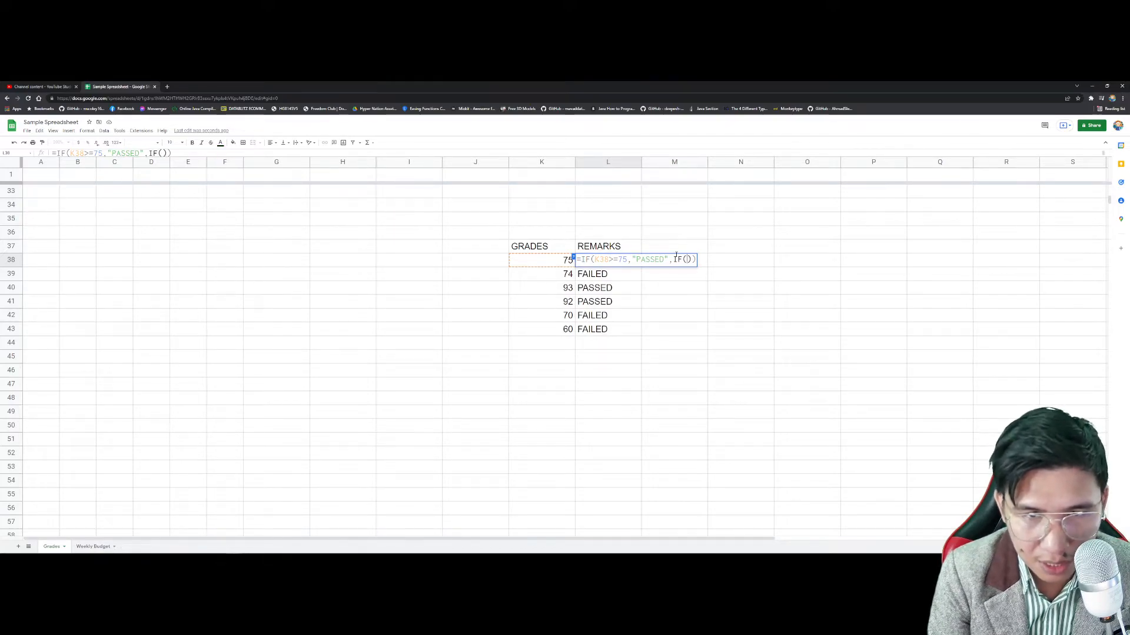
{"action": "type", "text": "K38"}
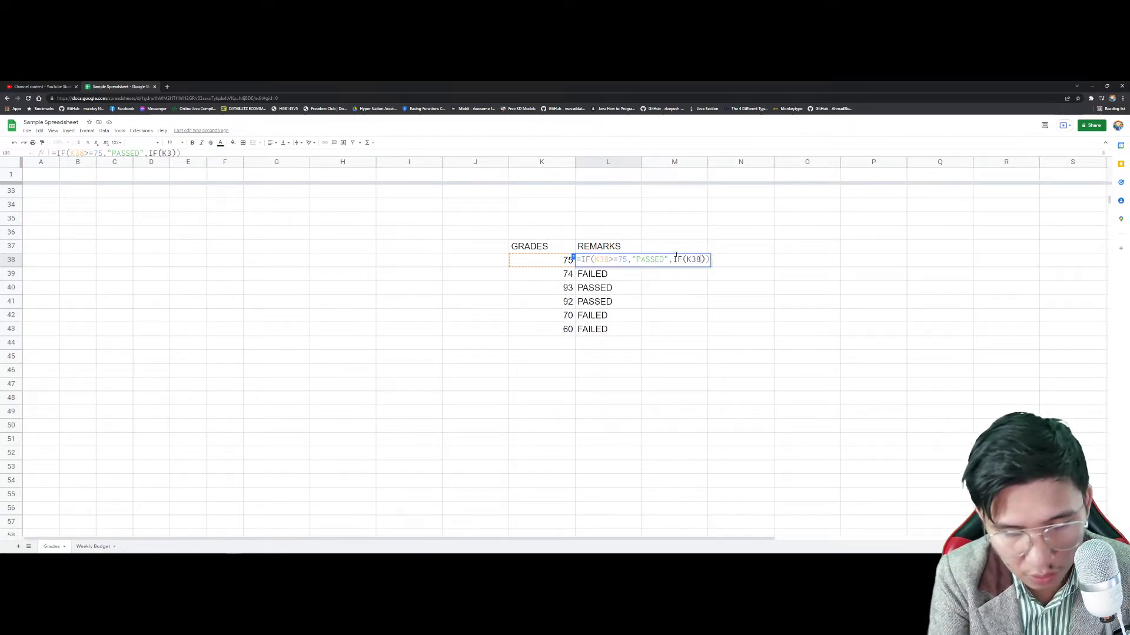
{"action": "type", "text": "==89"}
{"action": "key", "text": "BackSpace"}
{"action": "key", "text": "BackSpace"}
{"action": "key", "text": "BackSpace"}
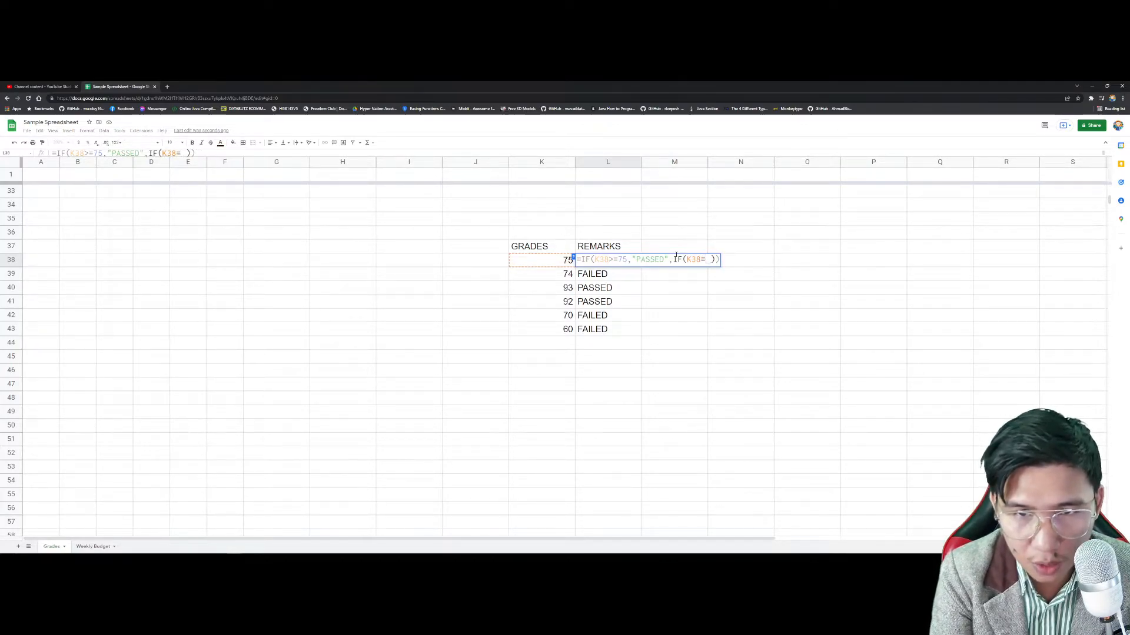
{"action": "type", "text": "80"}
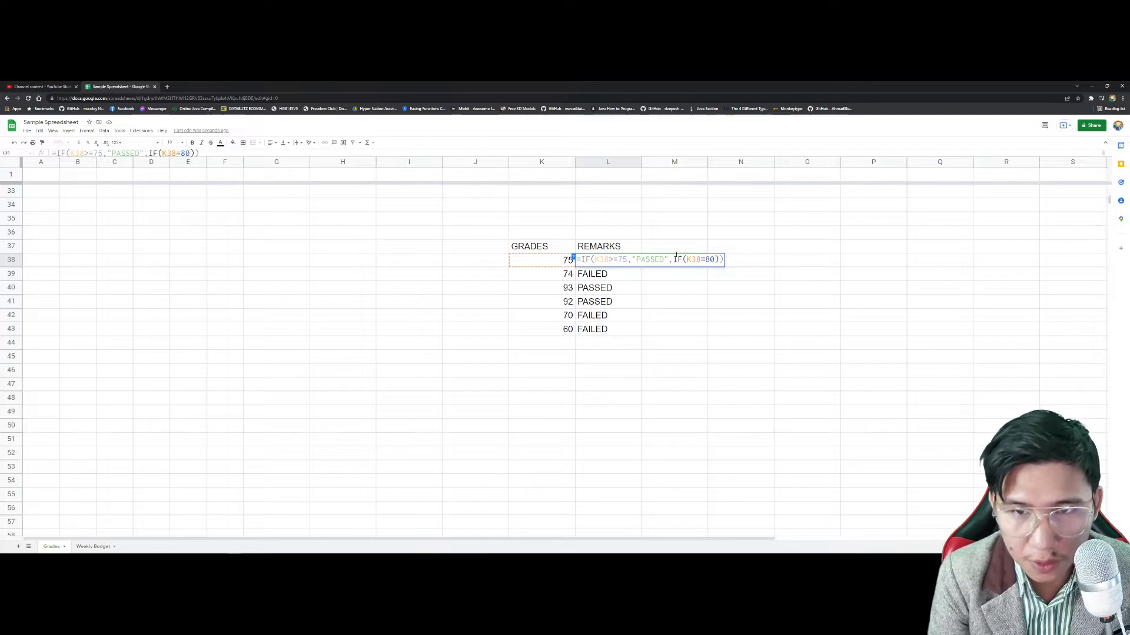
{"action": "type", "text": ","}
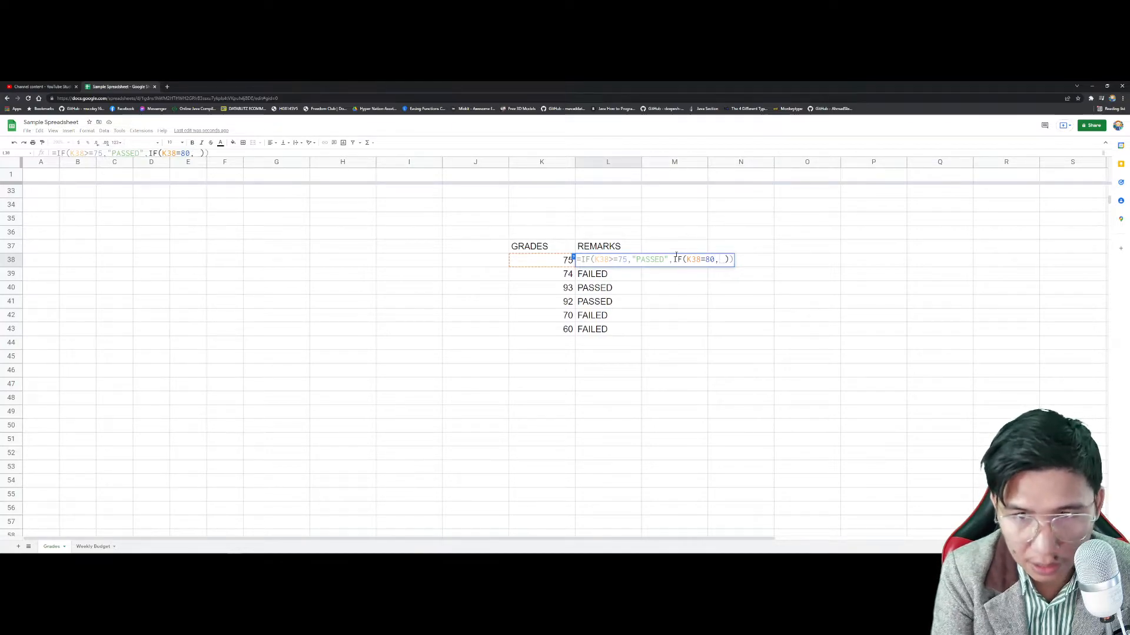
Step: Give the nested IF the results "GOOD" and "FAILED" and commit L38's formula
{"action": "key", "text": "BackSpace"}
{"action": "type", "text": "\""}
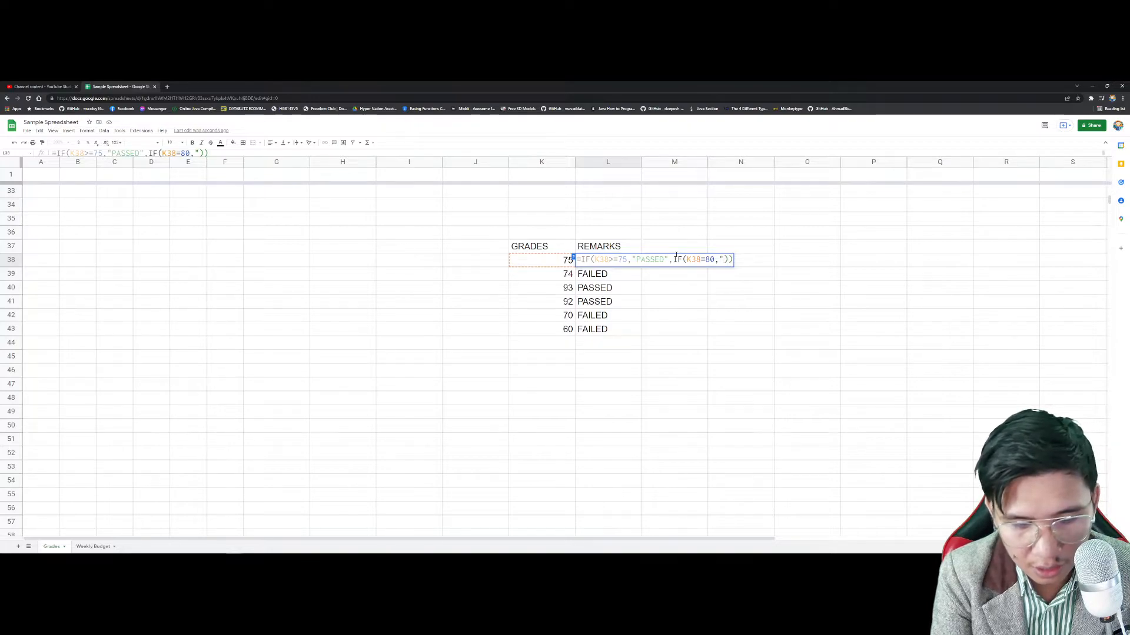
{"action": "type", "text": "go"}
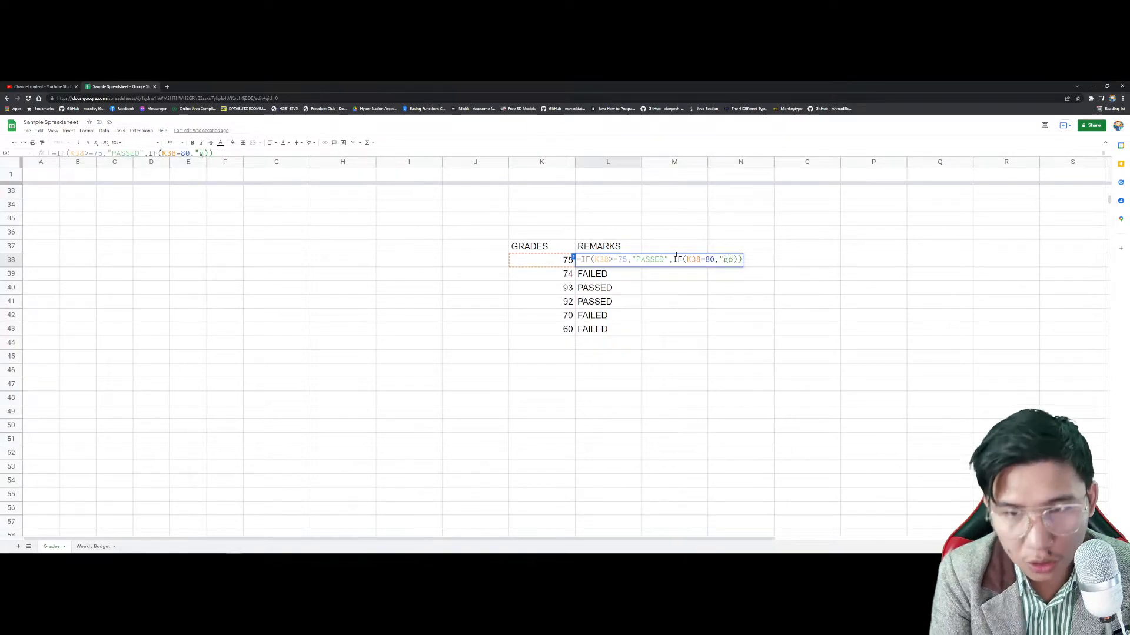
{"action": "key", "text": "BackSpace"}
{"action": "type", "text": "GOOD\""}
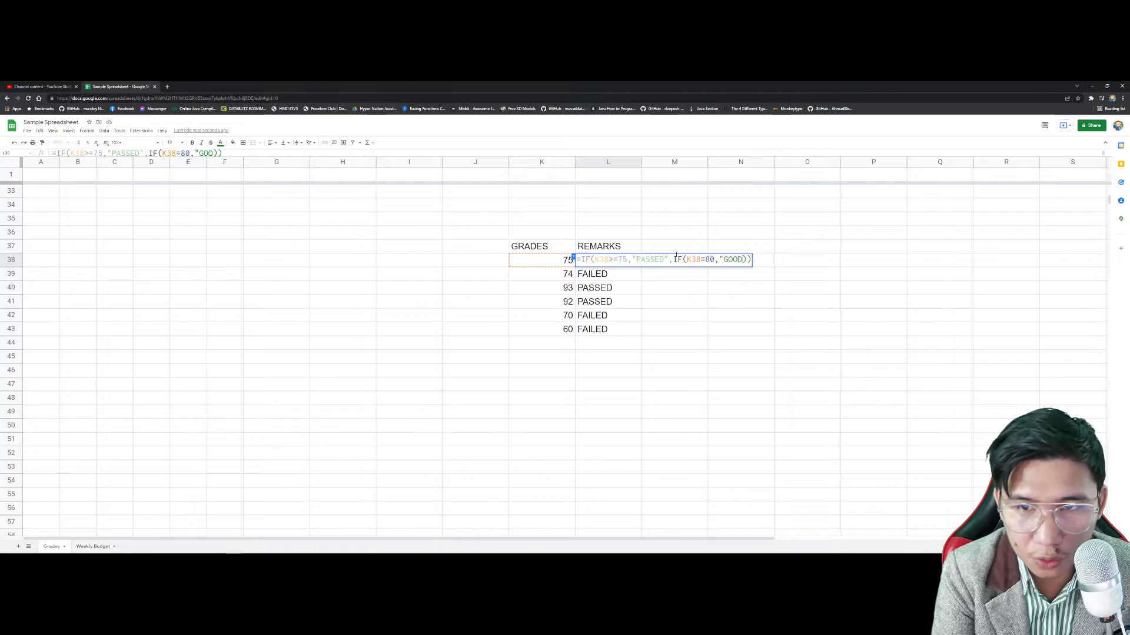
{"action": "type", "text": ",\""}
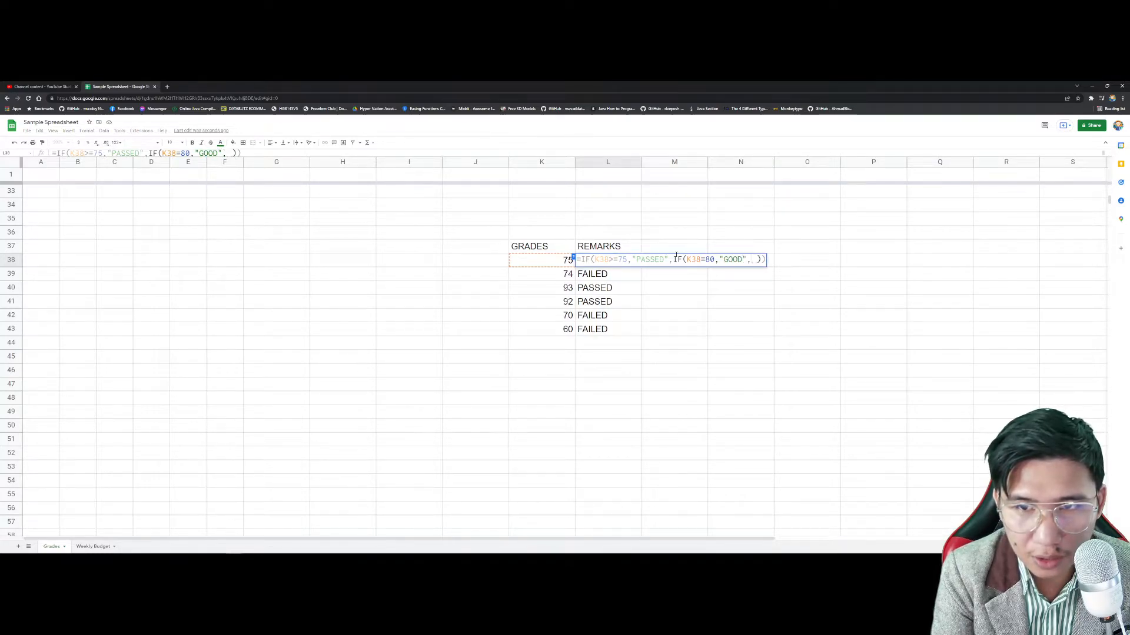
{"action": "key", "text": "BackSpace"}
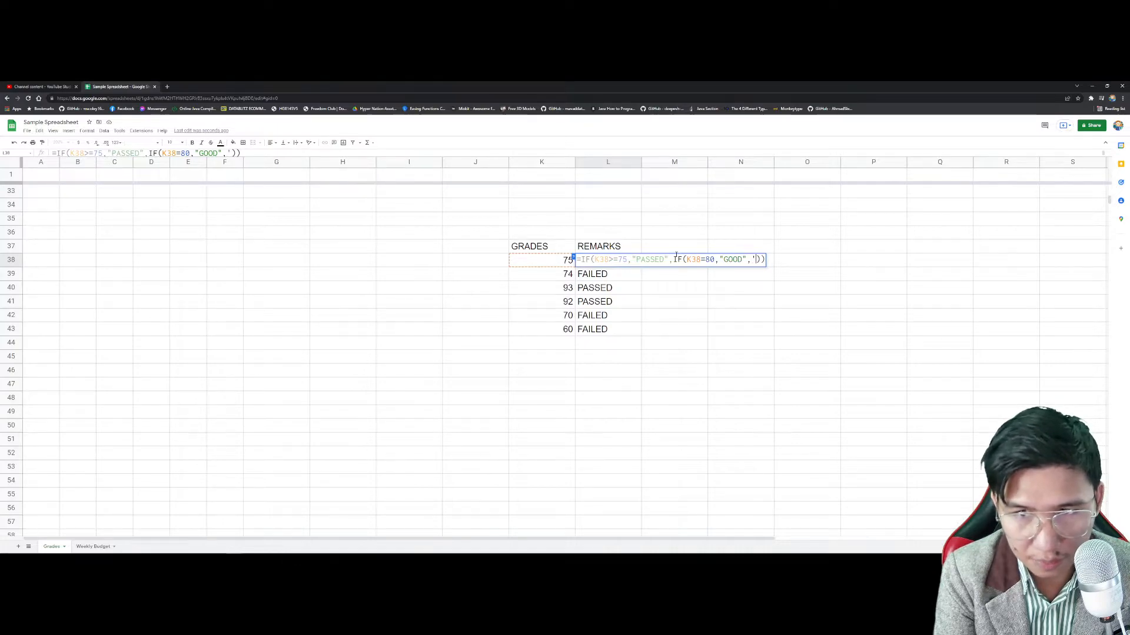
{"action": "key", "text": "BackSpace"}
{"action": "key", "text": "BackSpace"}
{"action": "type", "text": "\"FAILED\""}
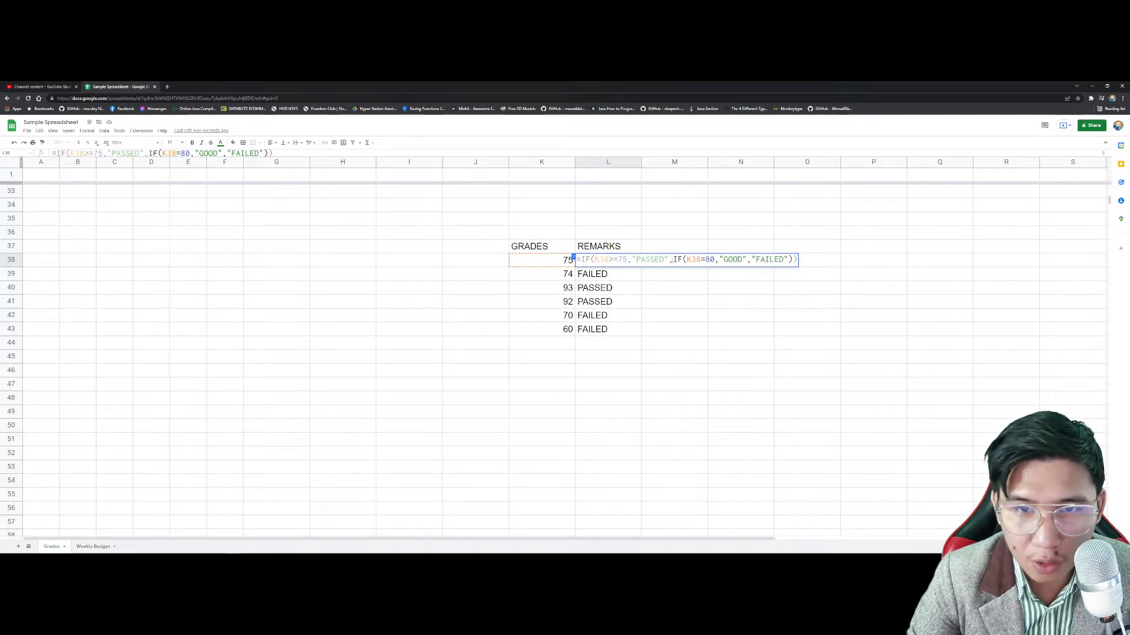
{"action": "key", "text": "Return"}
{"action": "left_click", "coordinate": [625, 265]}
{"action": "left_click", "coordinate": [563, 261]}
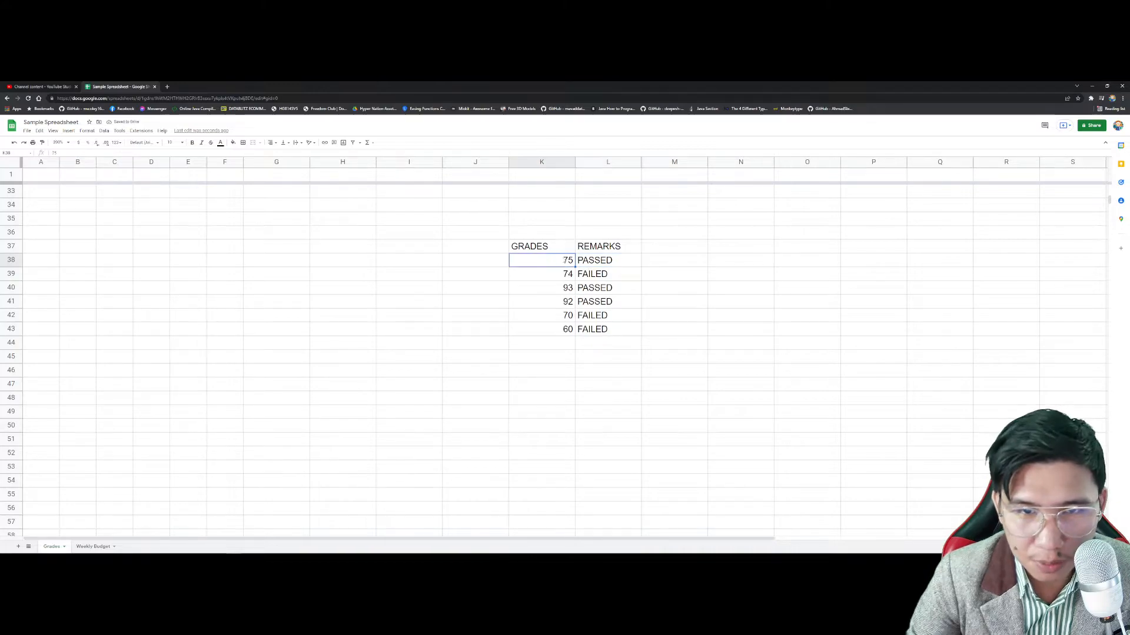
Step: Change the grade in K38 to 80
{"action": "type", "text": "80"}
{"action": "key", "text": "Return"}
{"action": "left_click", "coordinate": [563, 261]}
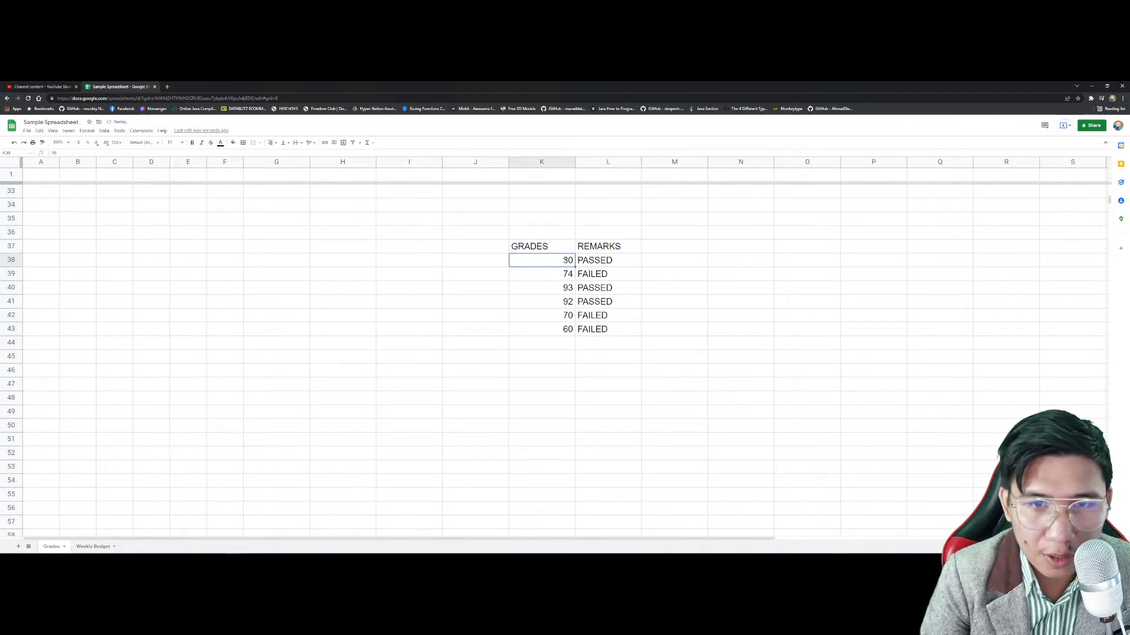
Step: Change L38's first condition from K38>=75 to K38<=75 and commit it
{"action": "left_click", "coordinate": [606, 260]}
{"action": "double_click", "coordinate": [606, 260]}
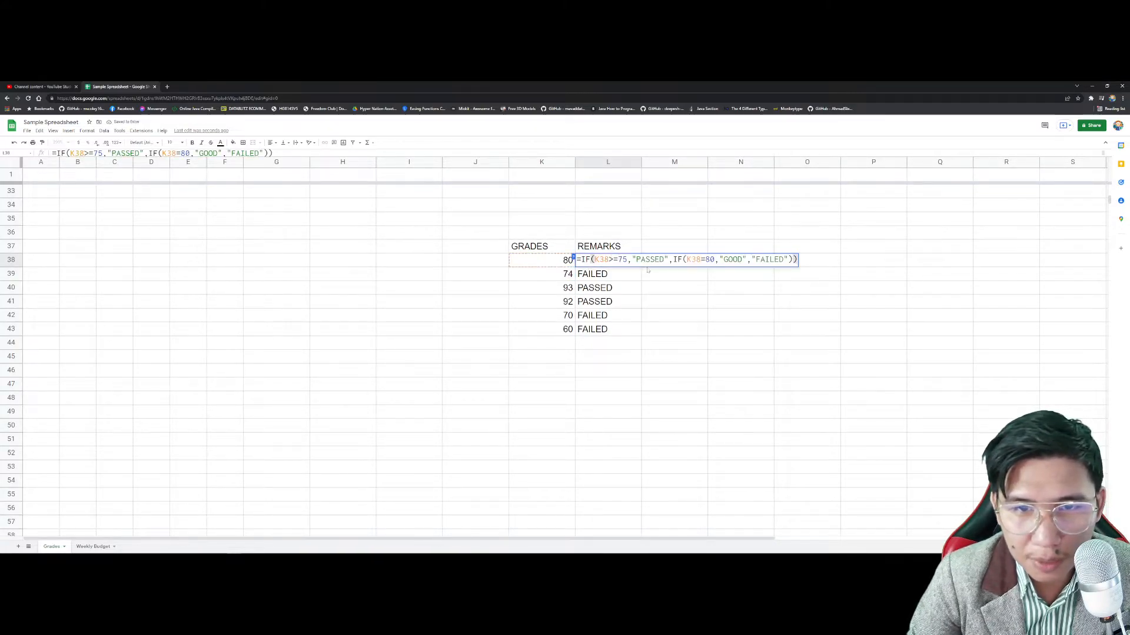
{"action": "left_click_drag", "start_coordinate": [788, 259], "coordinate": [756, 259]}
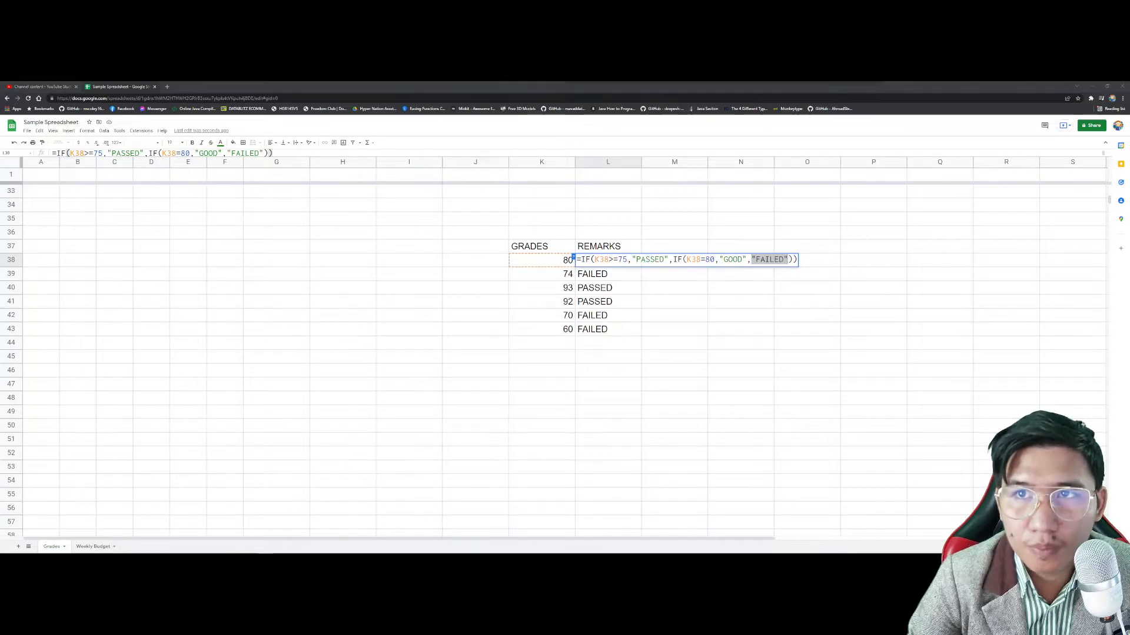
{"action": "left_click", "coordinate": [626, 263]}
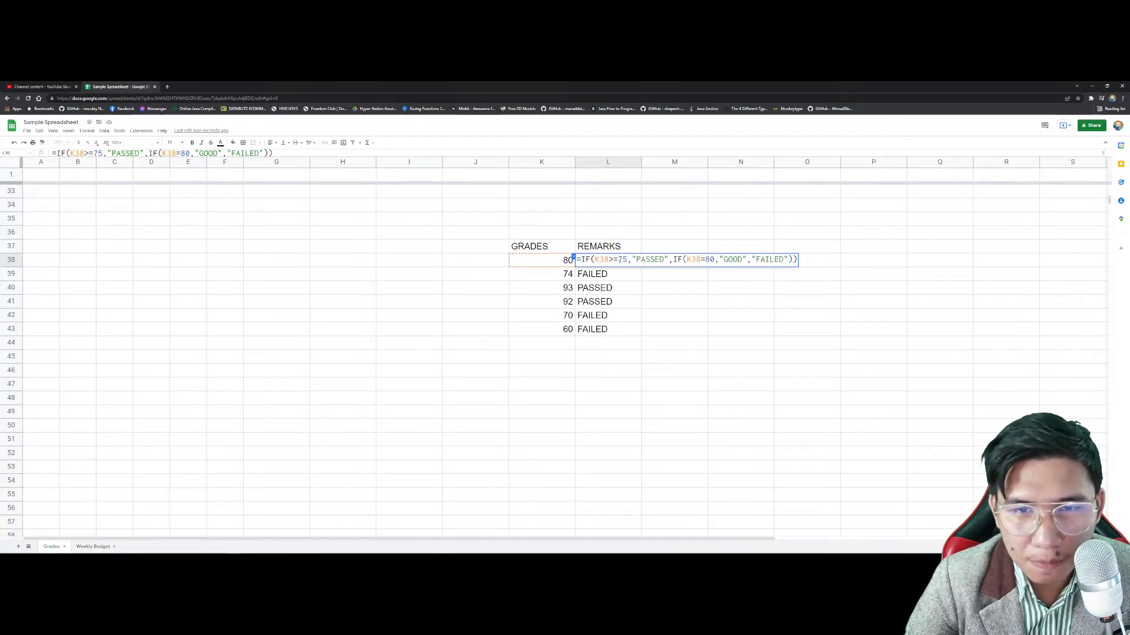
{"action": "type", "text": "<"}
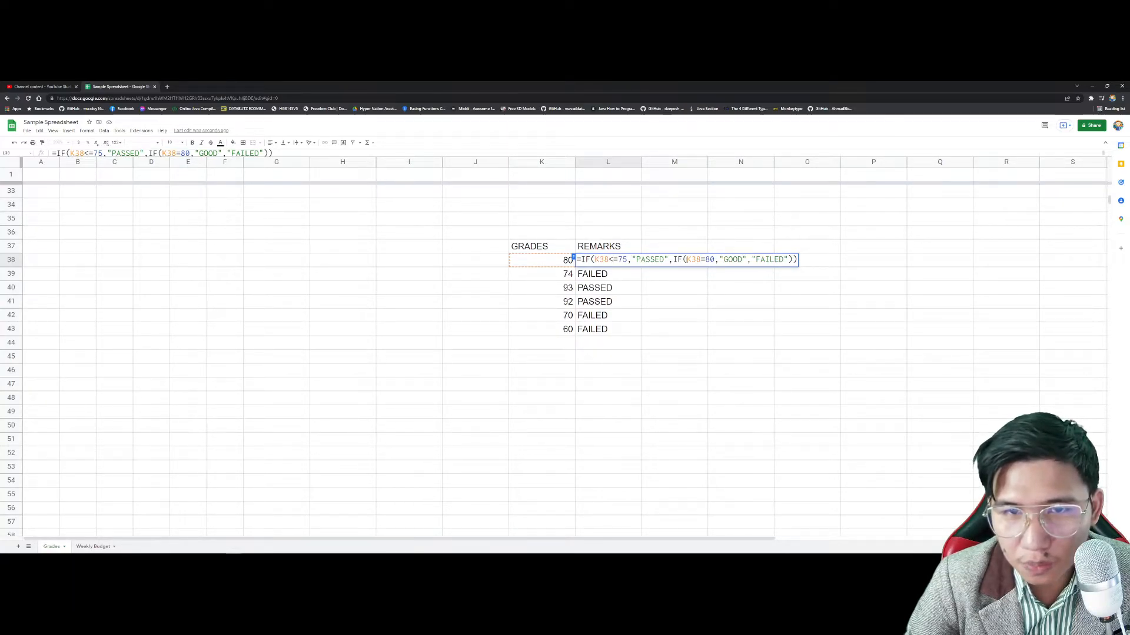
{"action": "key", "text": "Return"}
{"action": "left_click", "coordinate": [620, 265]}
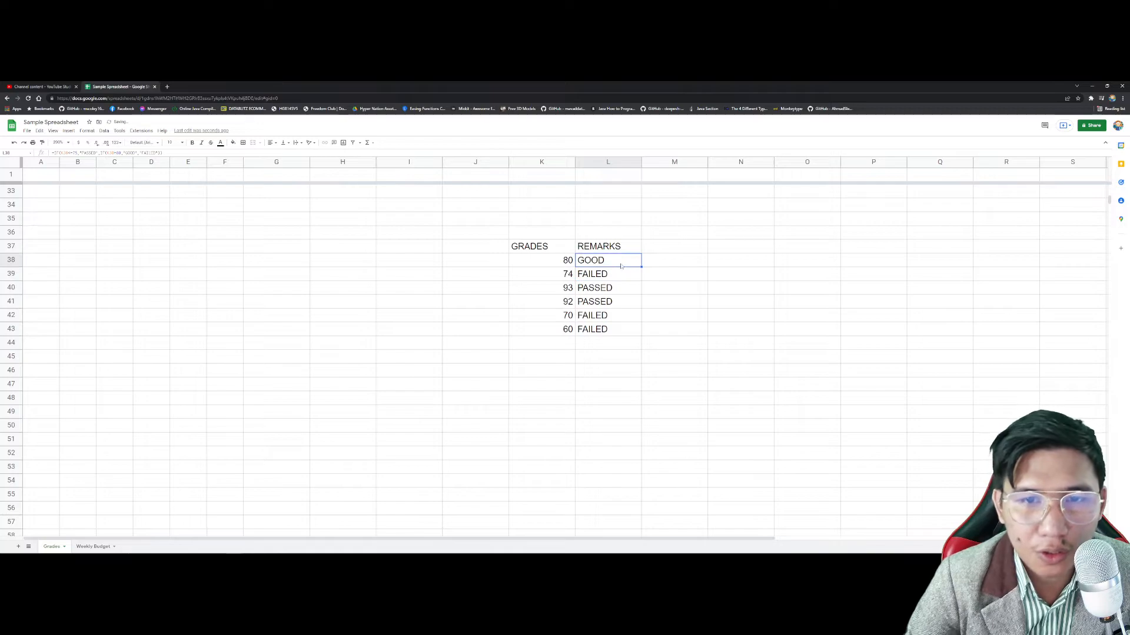
{"action": "double_click", "coordinate": [625, 266]}
{"action": "key", "text": "Return"}
{"action": "left_click", "coordinate": [624, 264]}
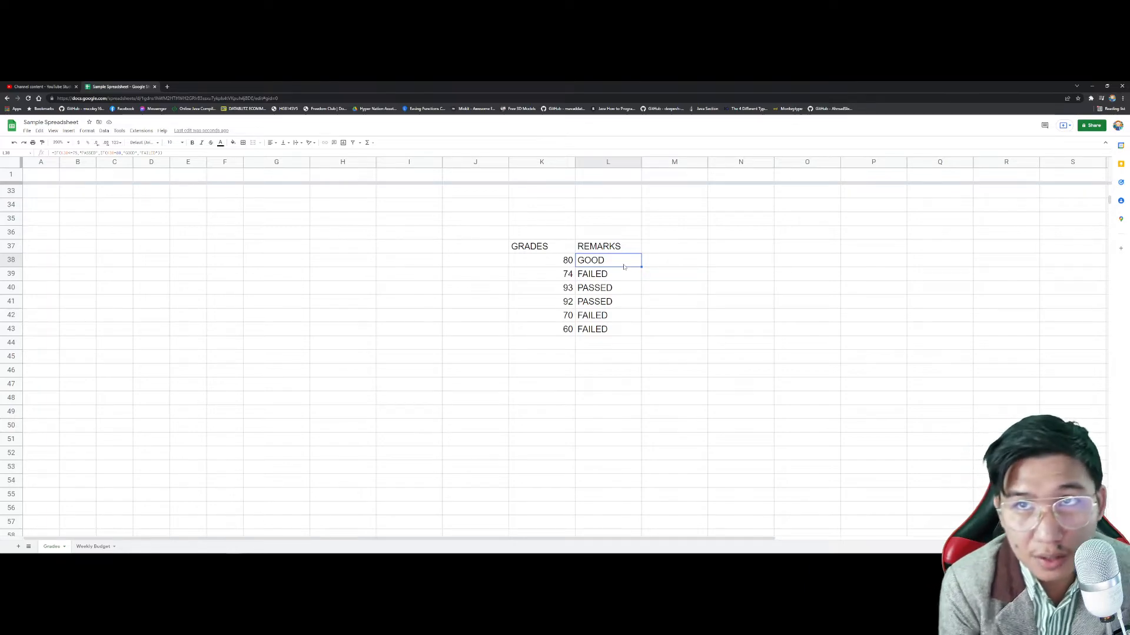
{"action": "key", "text": "super"}
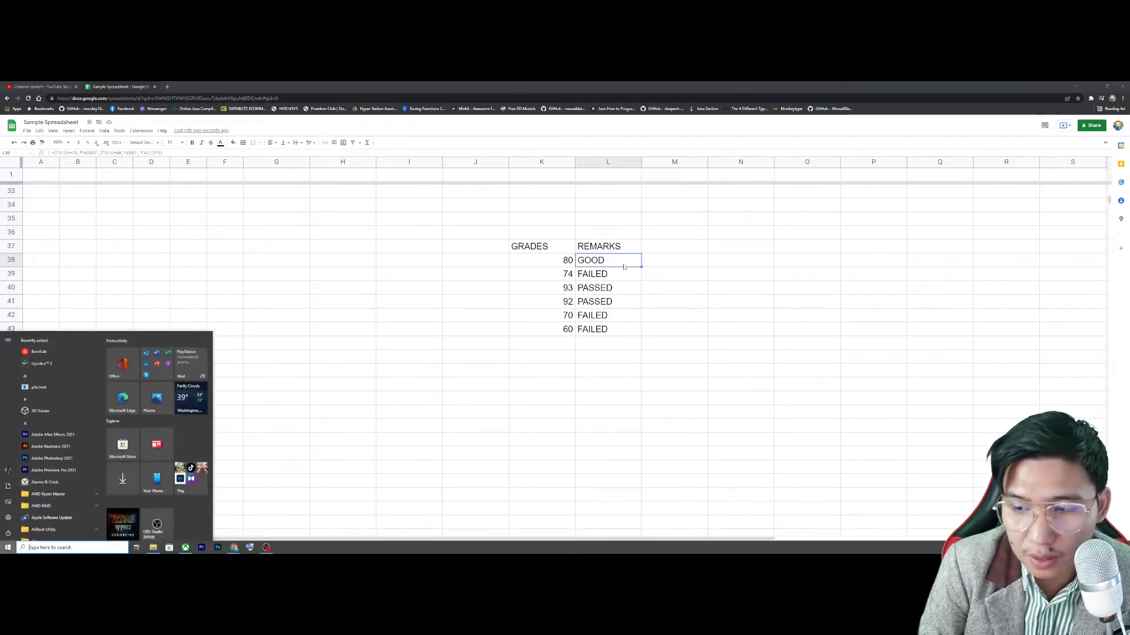
{"action": "key", "text": "super"}
{"action": "key", "text": "super"}
{"action": "key", "text": "super"}
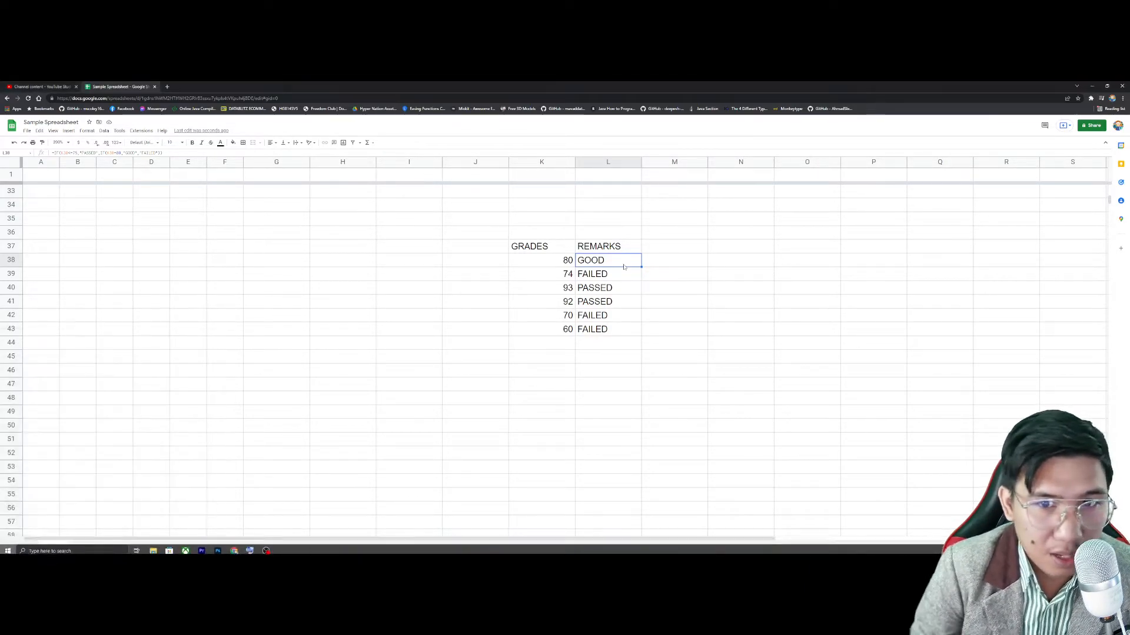
{"action": "double_click", "coordinate": [624, 267]}
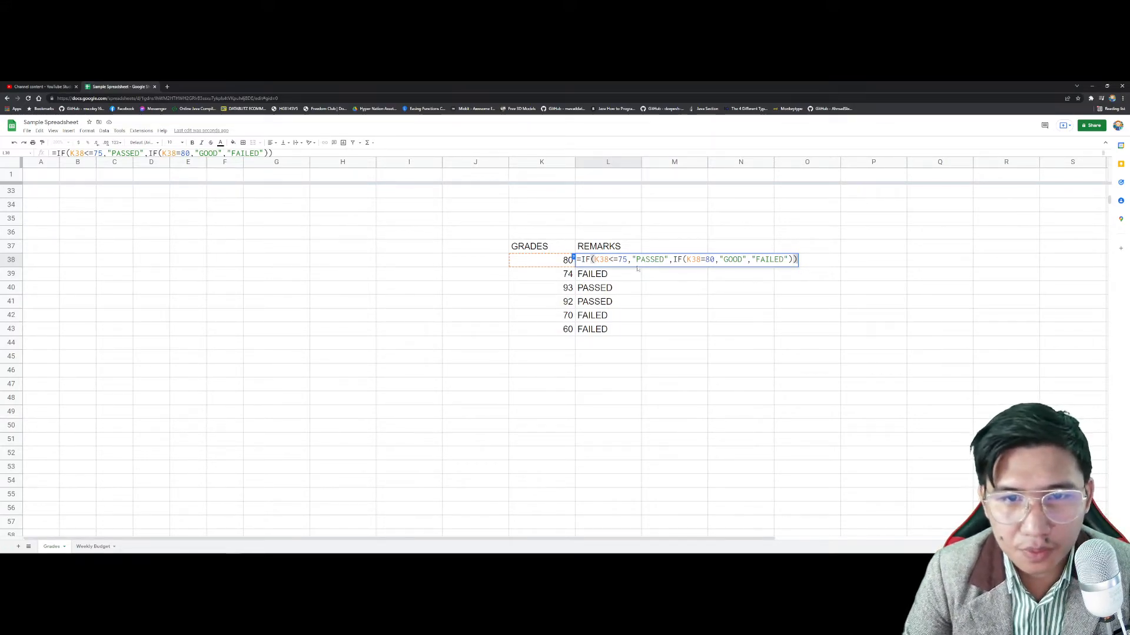
{"action": "key", "text": "Return"}
{"action": "key", "text": "Up"}
{"action": "scroll", "coordinate": [532, 313], "scroll_direction": "down", "scroll_amount": 1}
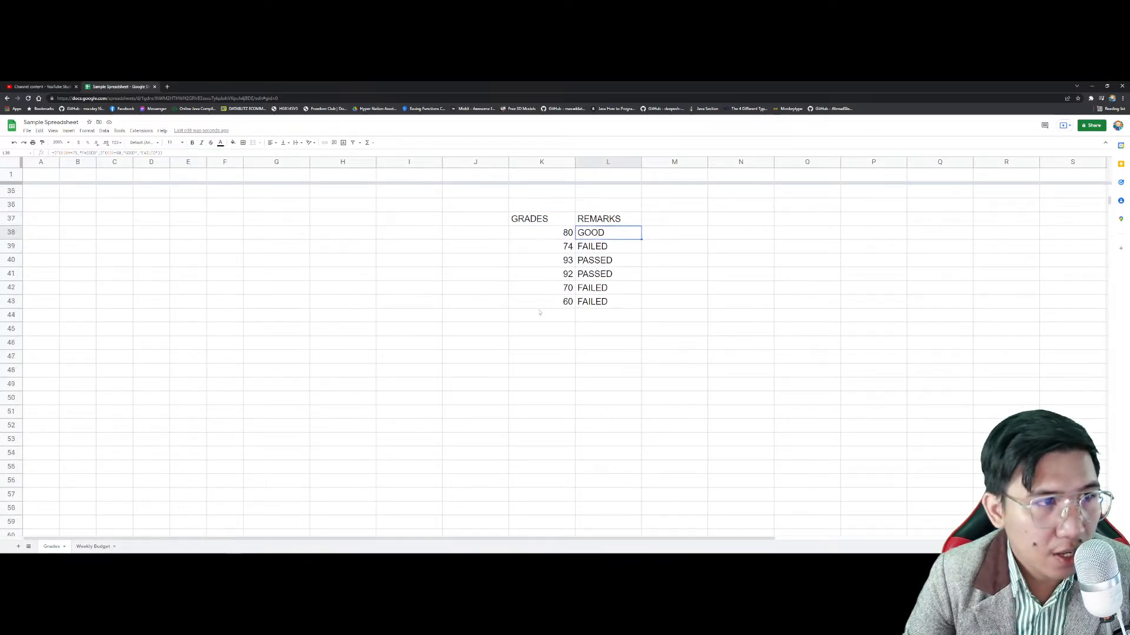
{"action": "scroll", "coordinate": [537, 310], "scroll_direction": "up", "scroll_amount": 2}
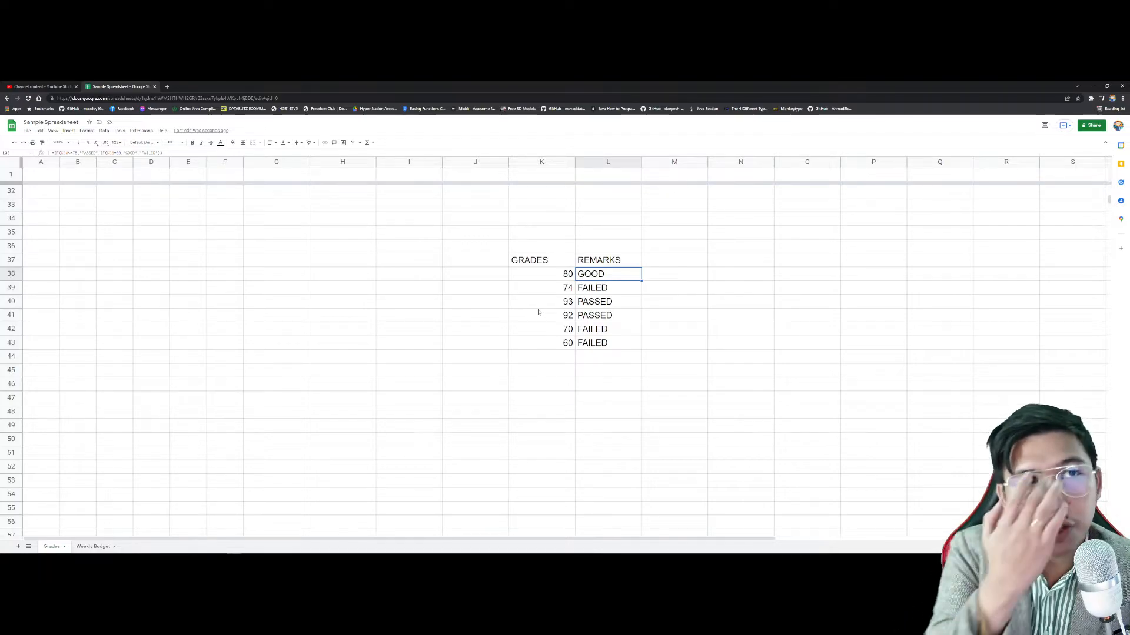
{"action": "scroll", "coordinate": [519, 246], "scroll_direction": "down", "scroll_amount": 5}
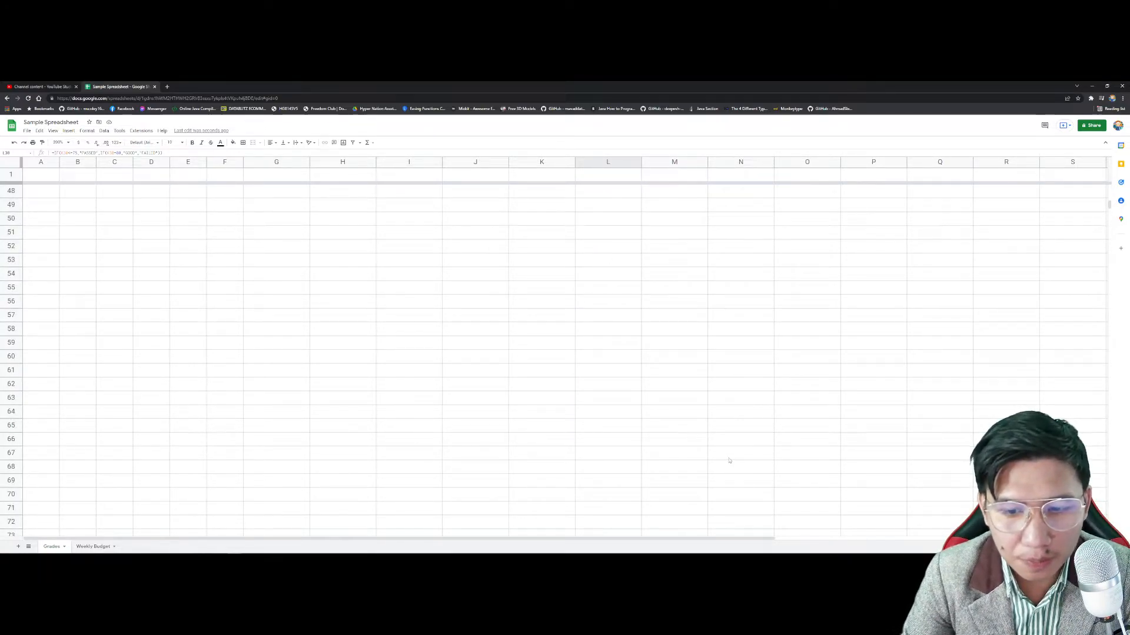
{"action": "left_click", "coordinate": [617, 273]}
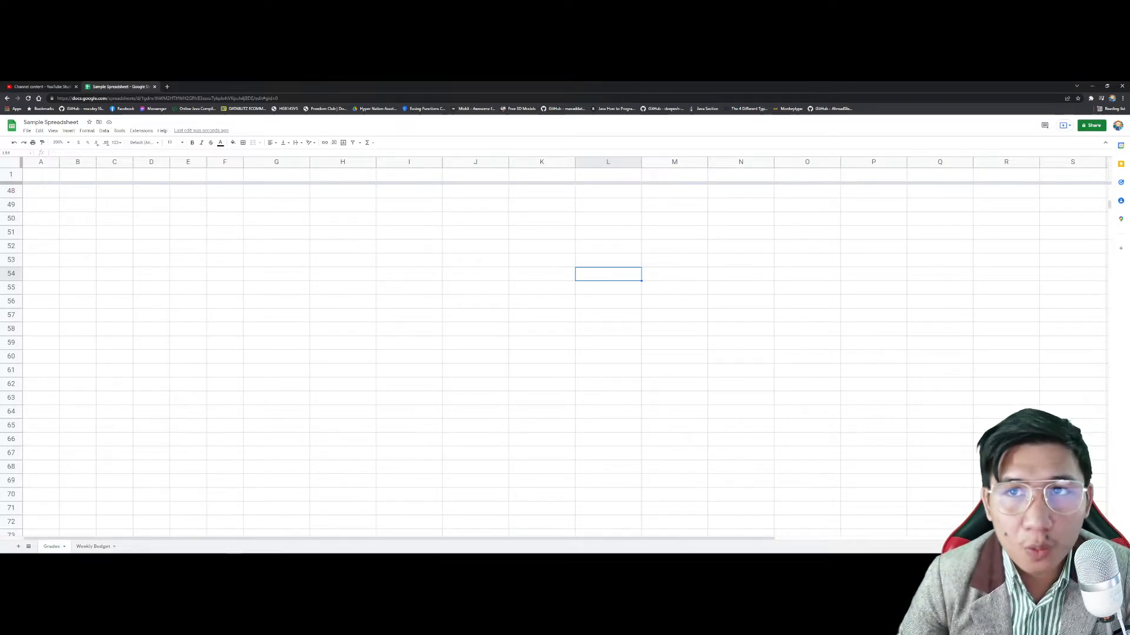
{"action": "type", "text": "AND"}
{"action": "key", "text": "Return"}
{"action": "key", "text": "Up"}
{"action": "key", "text": "Right"}
{"action": "type", "text": "OR"}
{"action": "key", "text": "Return"}
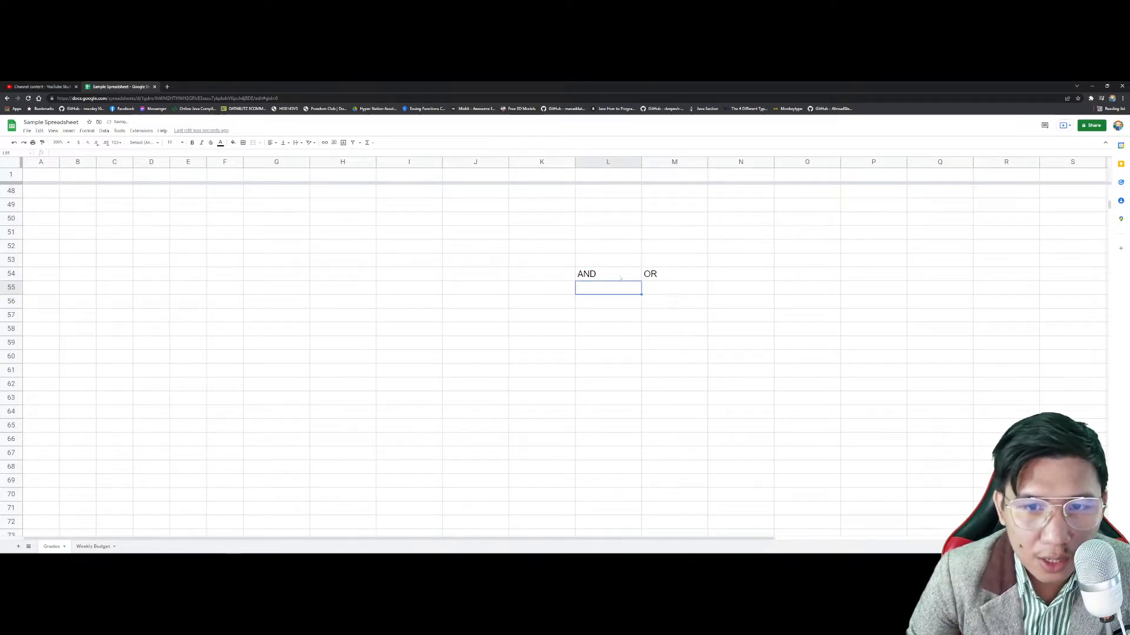
{"action": "left_click", "coordinate": [630, 247]}
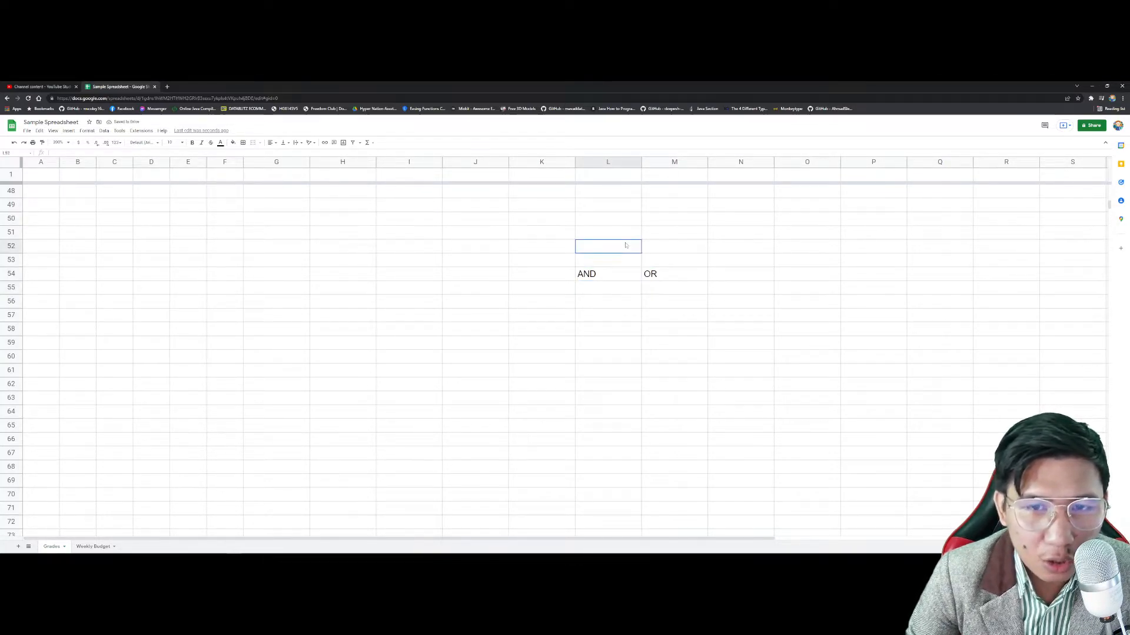
{"action": "left_click", "coordinate": [727, 249]}
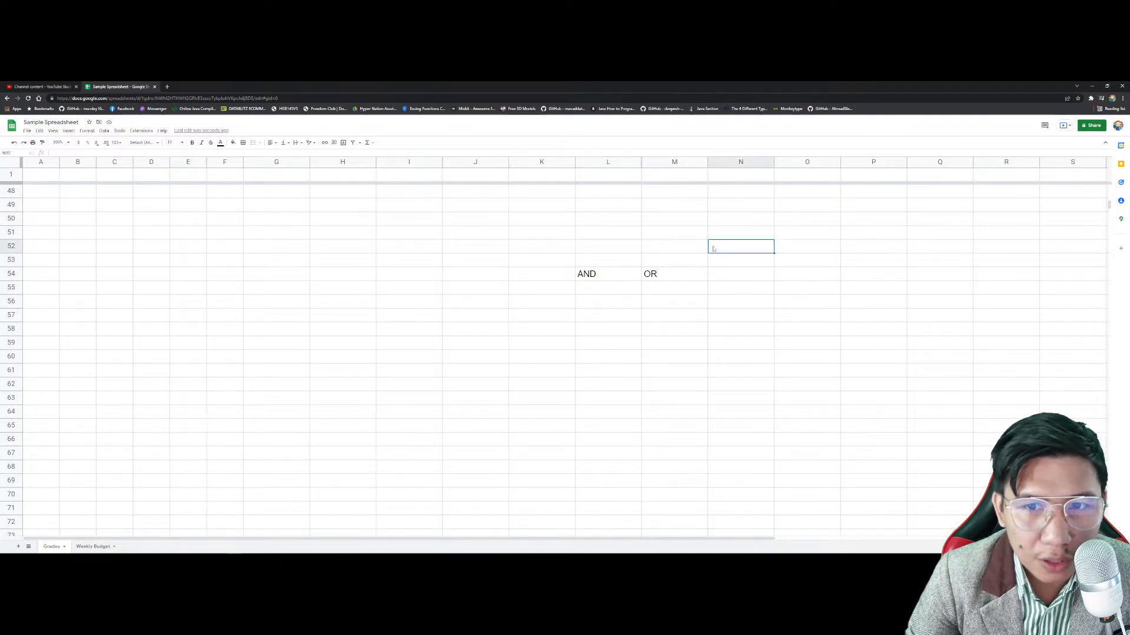
{"action": "left_click", "coordinate": [603, 250]}
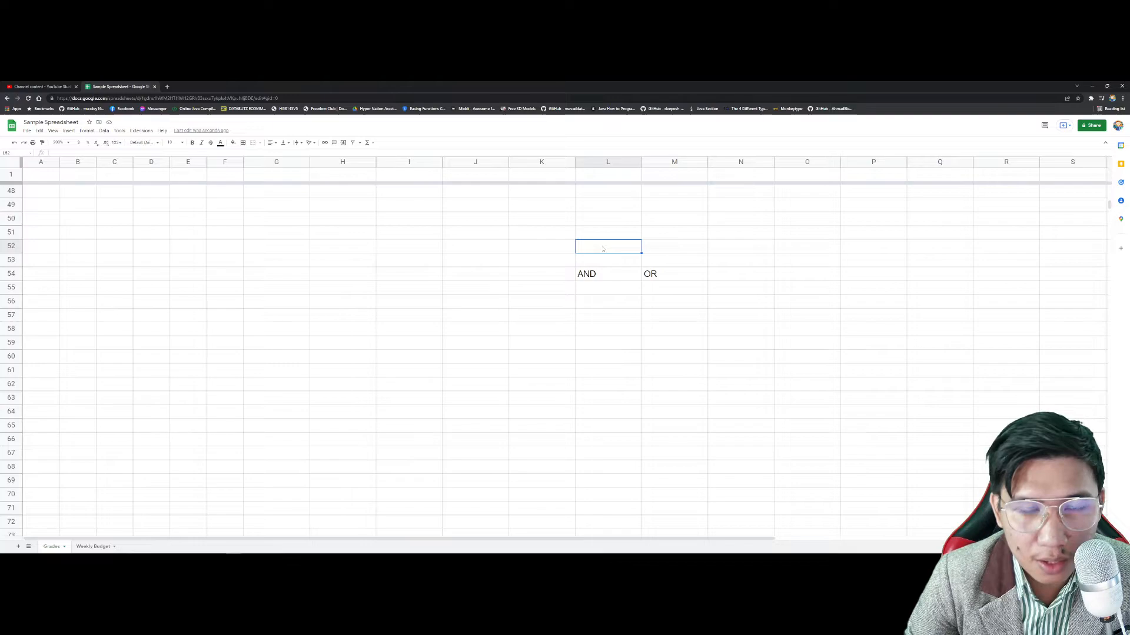
{"action": "left_click", "coordinate": [603, 279]}
{"action": "left_click", "coordinate": [608, 293]}
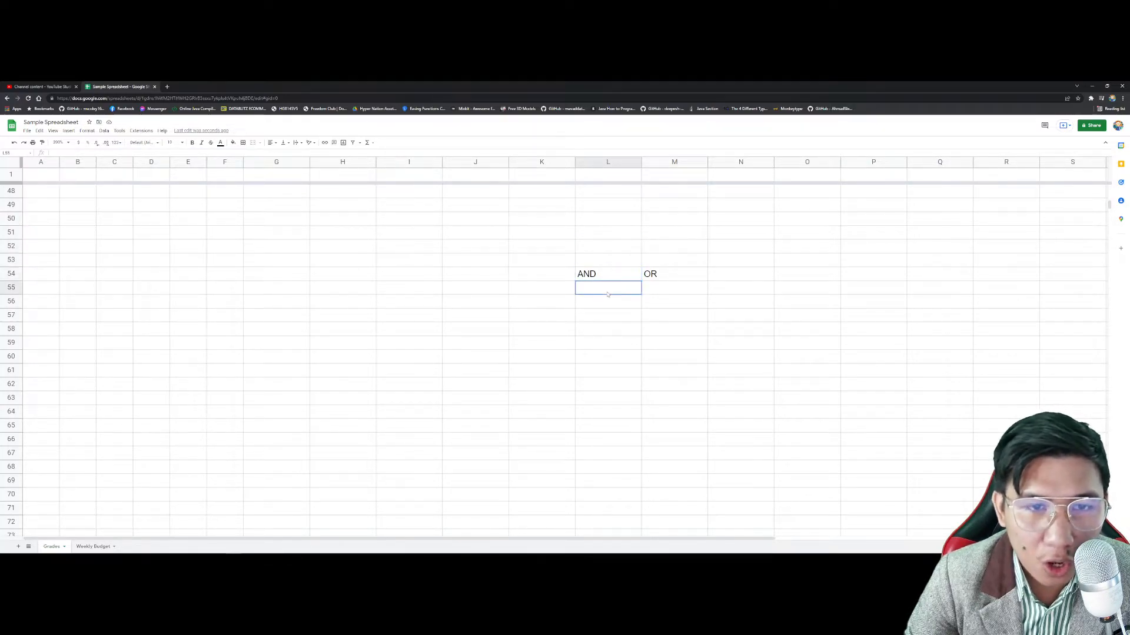
{"action": "left_click", "coordinate": [601, 279]}
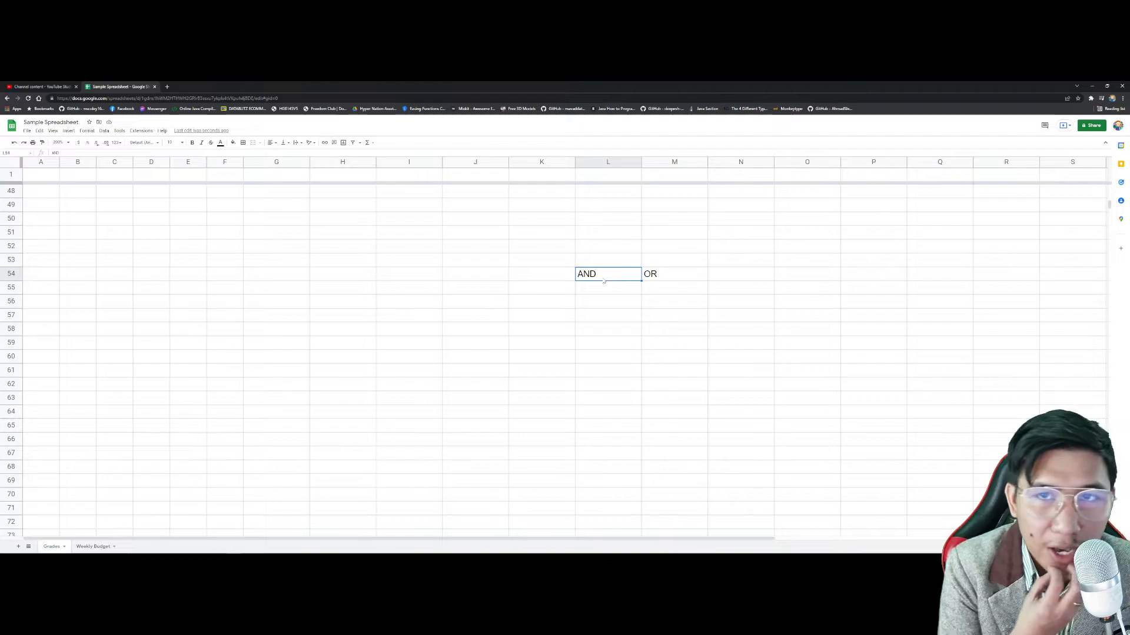
{"action": "left_click_drag", "start_coordinate": [668, 275], "coordinate": [610, 277]}
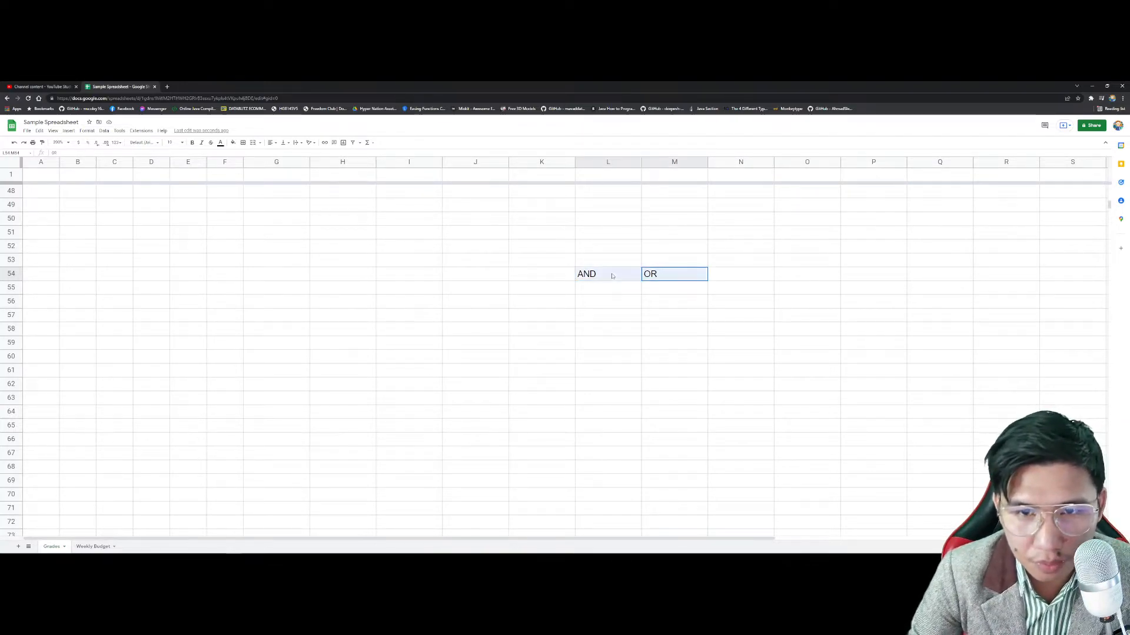
{"action": "key", "text": "Delete"}
{"action": "left_click", "coordinate": [648, 234]}
{"action": "left_click", "coordinate": [617, 306]}
{"action": "left_click", "coordinate": [658, 356]}
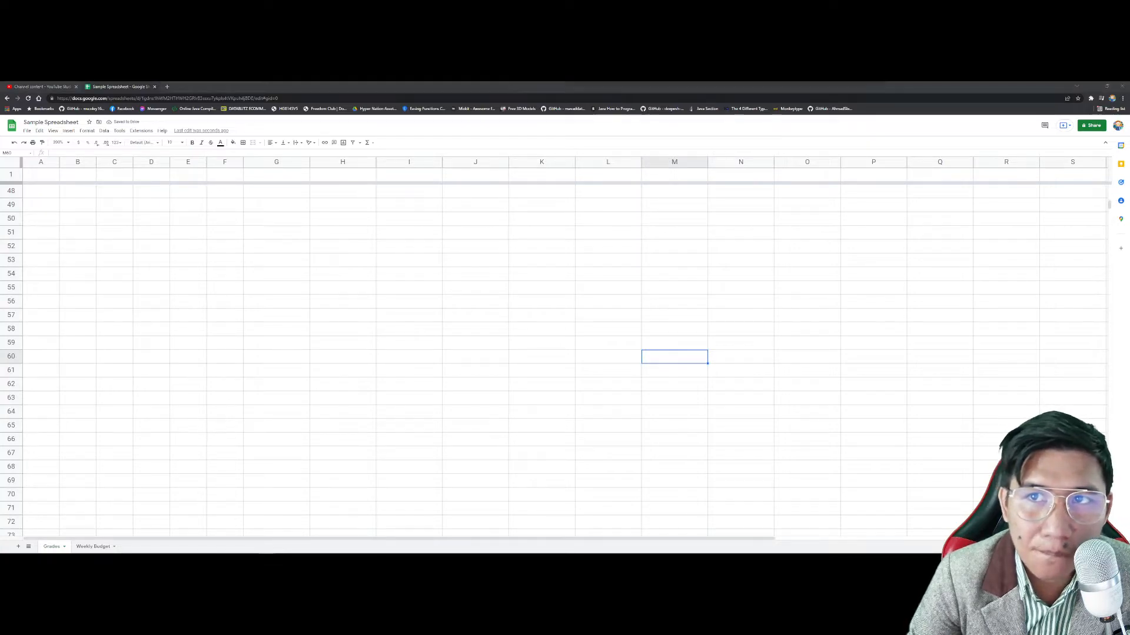
Step: Type '60 TO 75' in L53, then correct the label to '60 TO 74'
{"action": "left_click", "coordinate": [609, 261]}
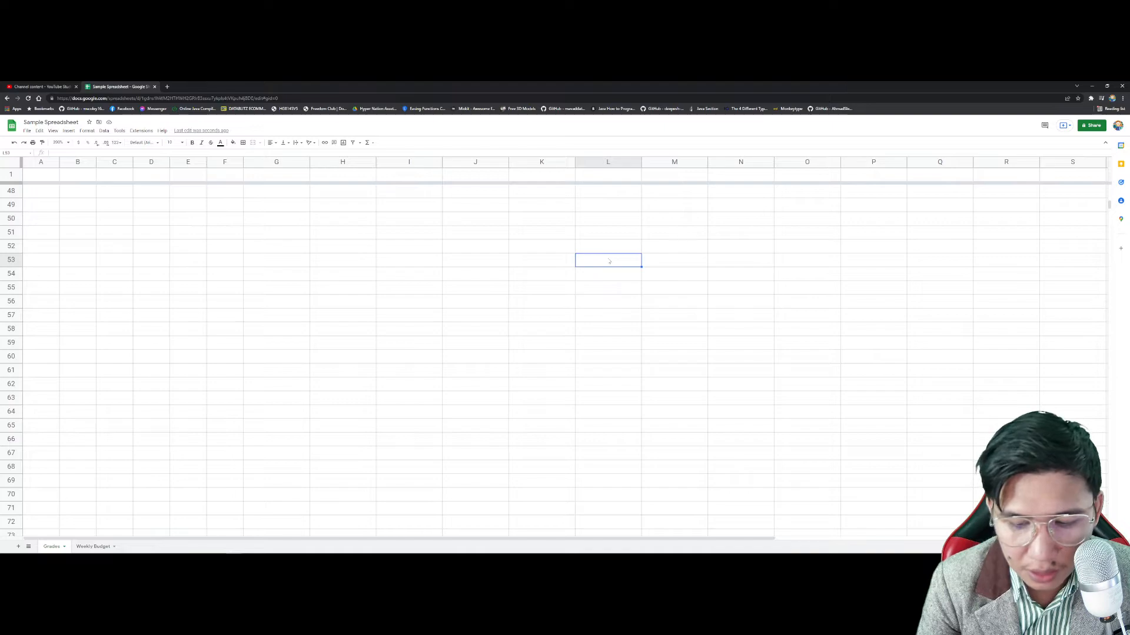
{"action": "type", "text": "60"}
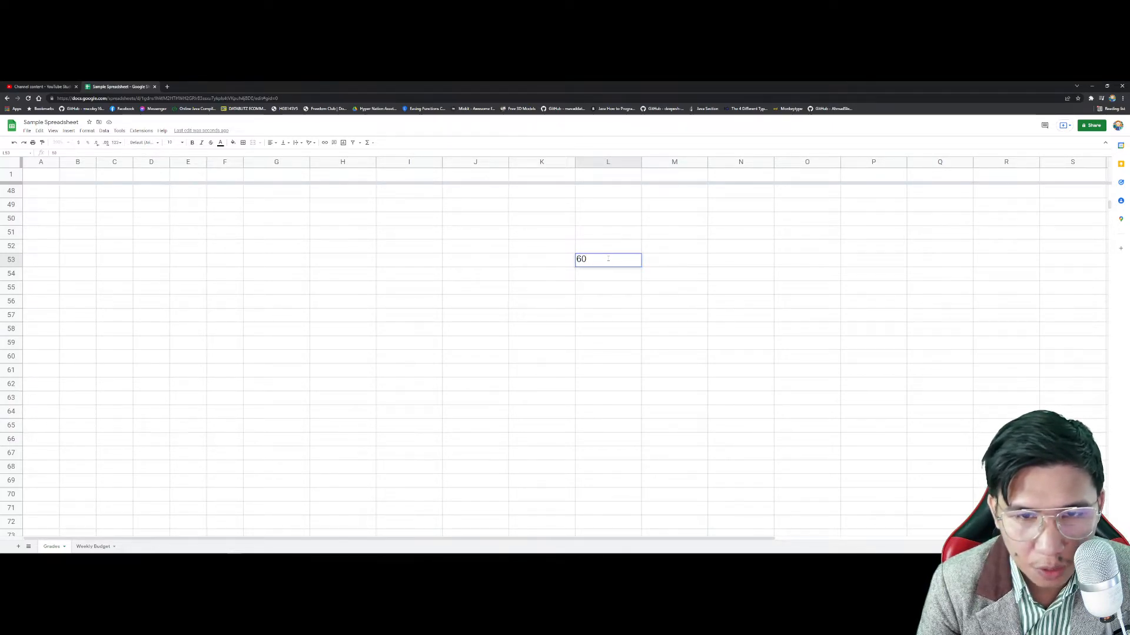
{"action": "type", "text": " TO 75"}
{"action": "key", "text": "Return"}
{"action": "left_click", "coordinate": [610, 261]}
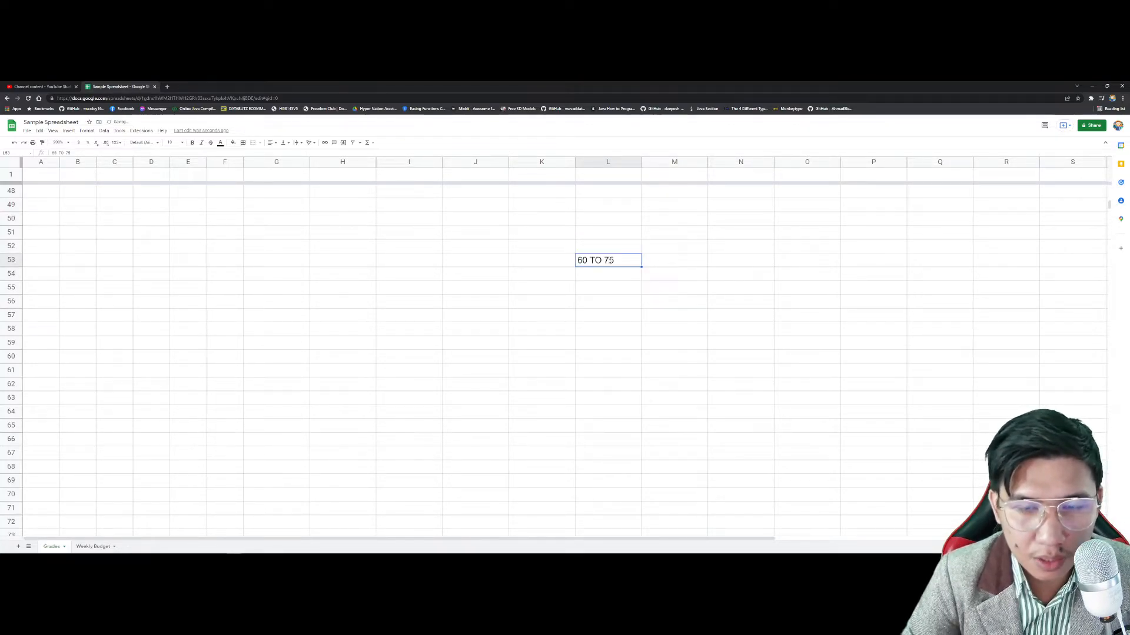
{"action": "double_click", "coordinate": [630, 261]}
{"action": "key", "text": "BackSpace"}
{"action": "type", "text": "4"}
{"action": "key", "text": "Return"}
{"action": "key", "text": "Down"}
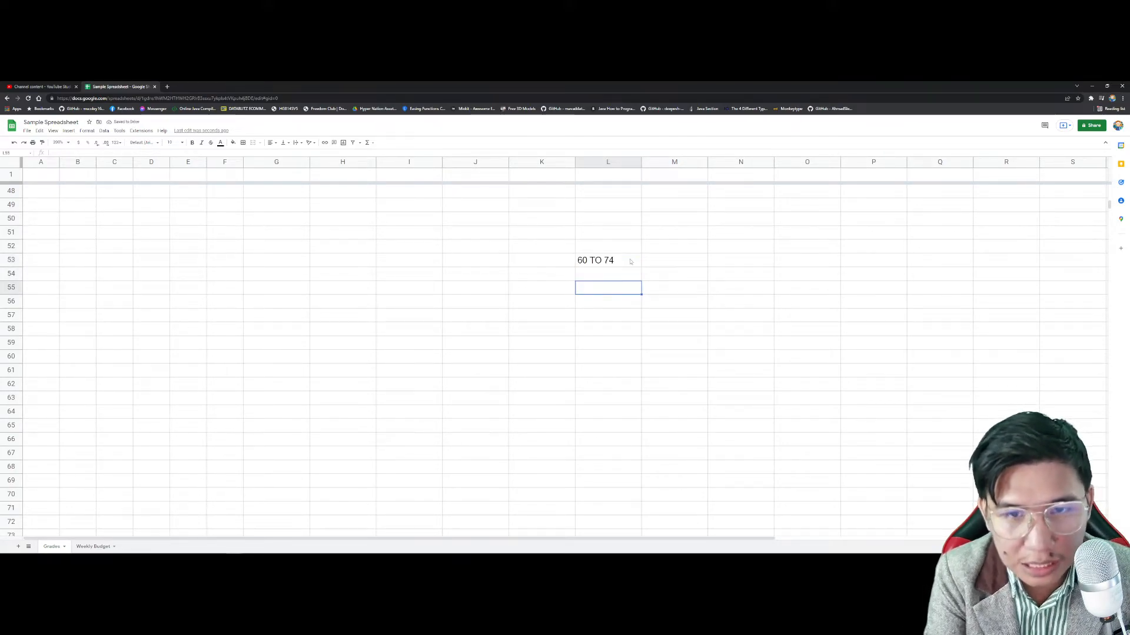
{"action": "left_click", "coordinate": [671, 288]}
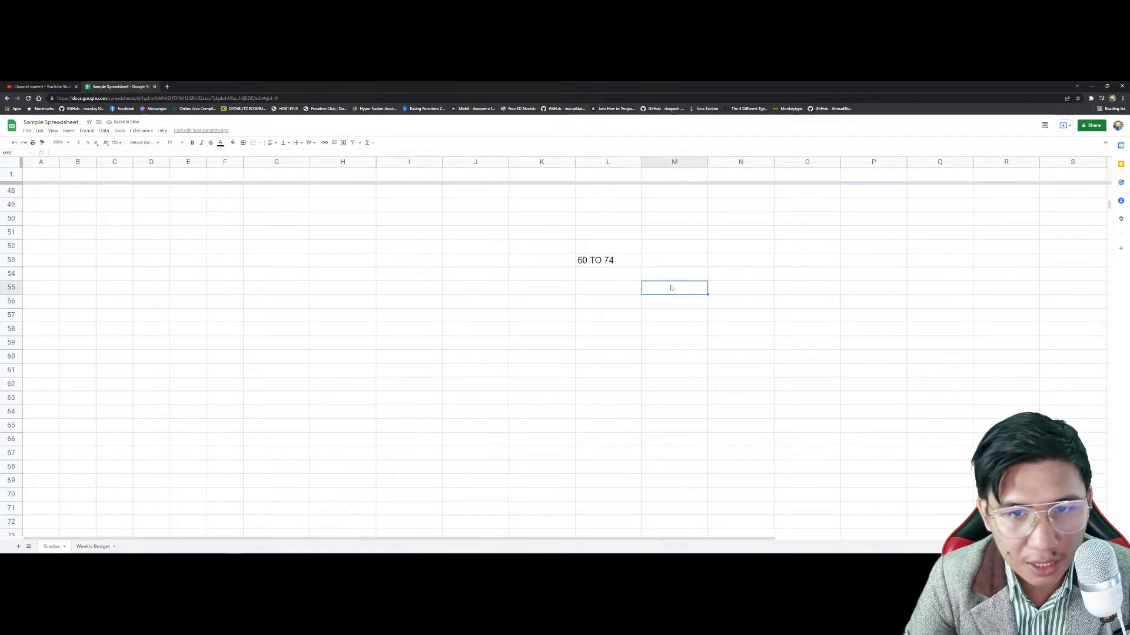
{"action": "key", "text": "Left"}
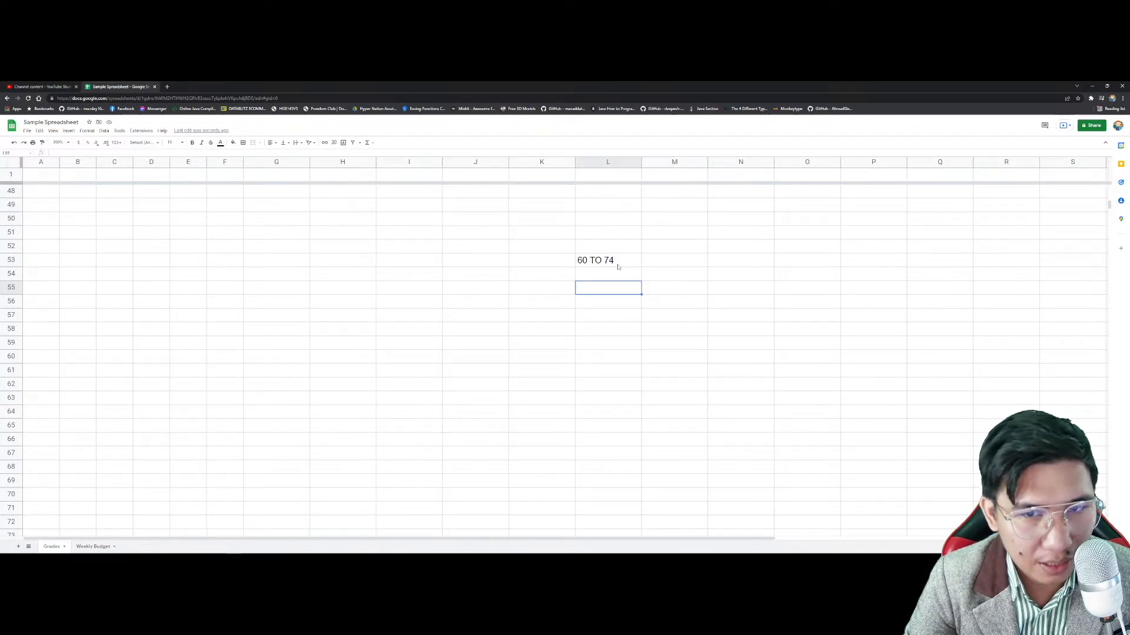
Step: Start an IF formula in L55 testing L54>=60 and insert an AND function
{"action": "type", "text": "="}
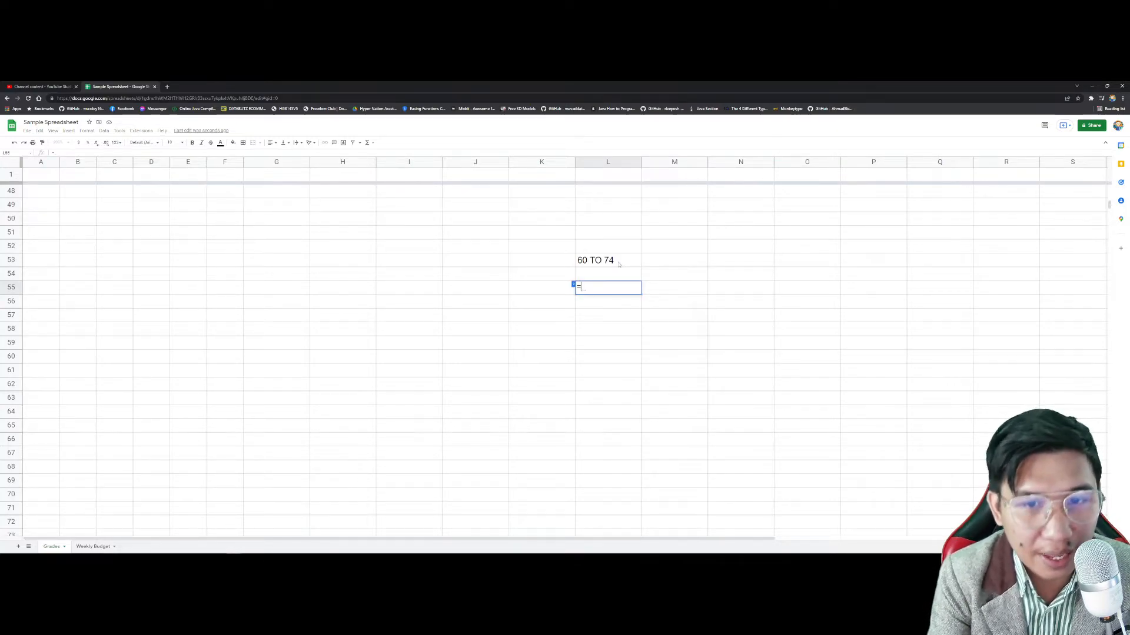
{"action": "type", "text": "IF("}
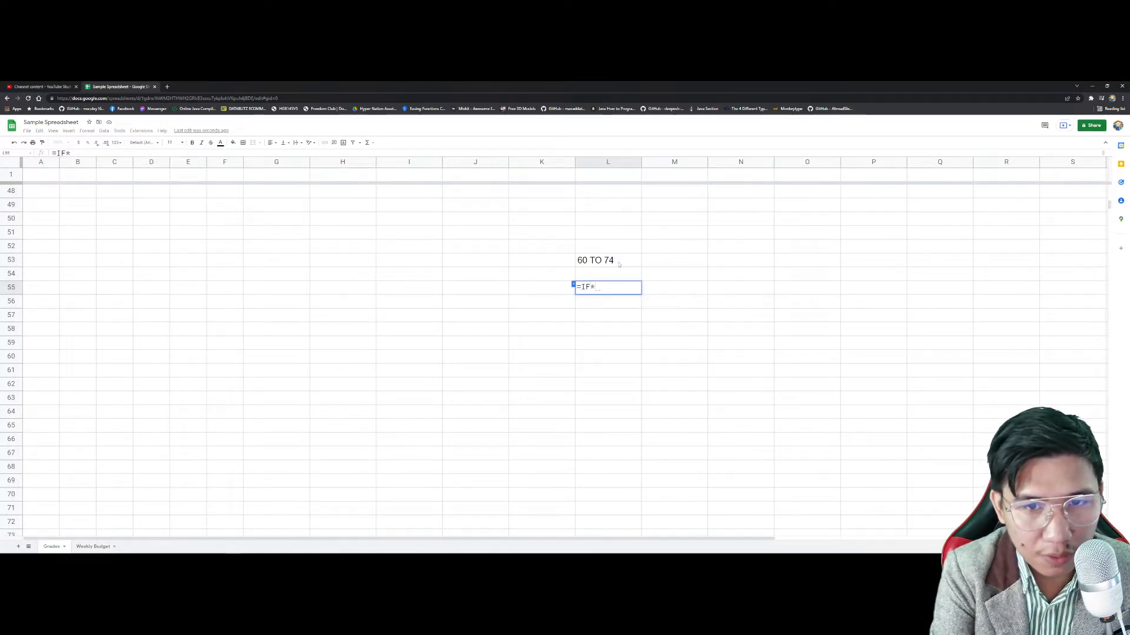
{"action": "key", "text": "BackSpace"}
{"action": "type", "text": "()"}
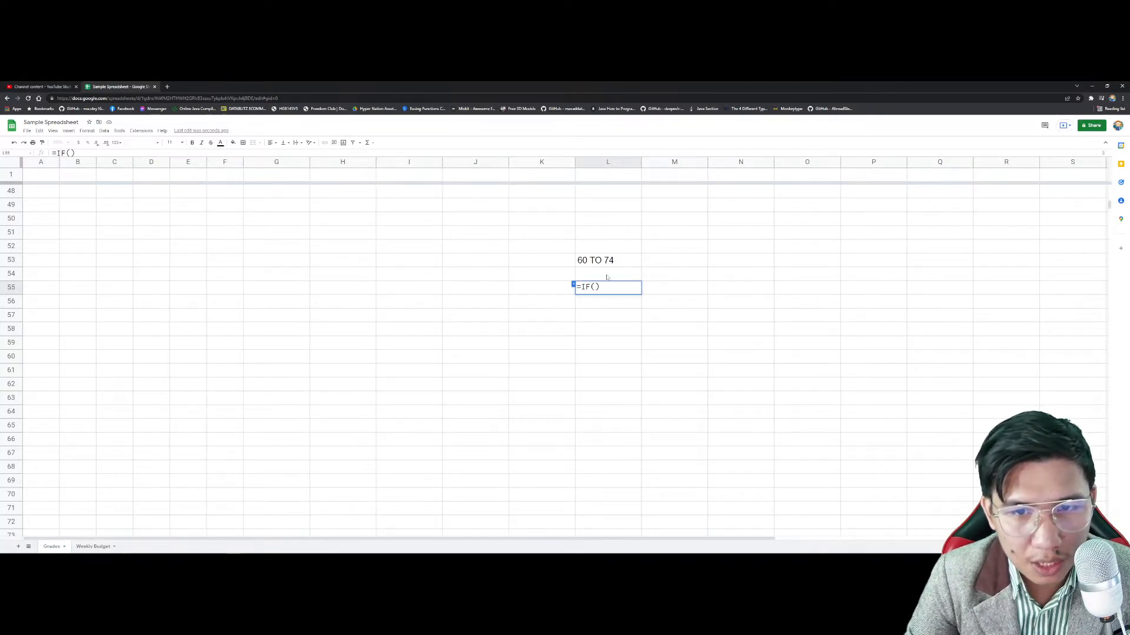
{"action": "left_click", "coordinate": [602, 275]}
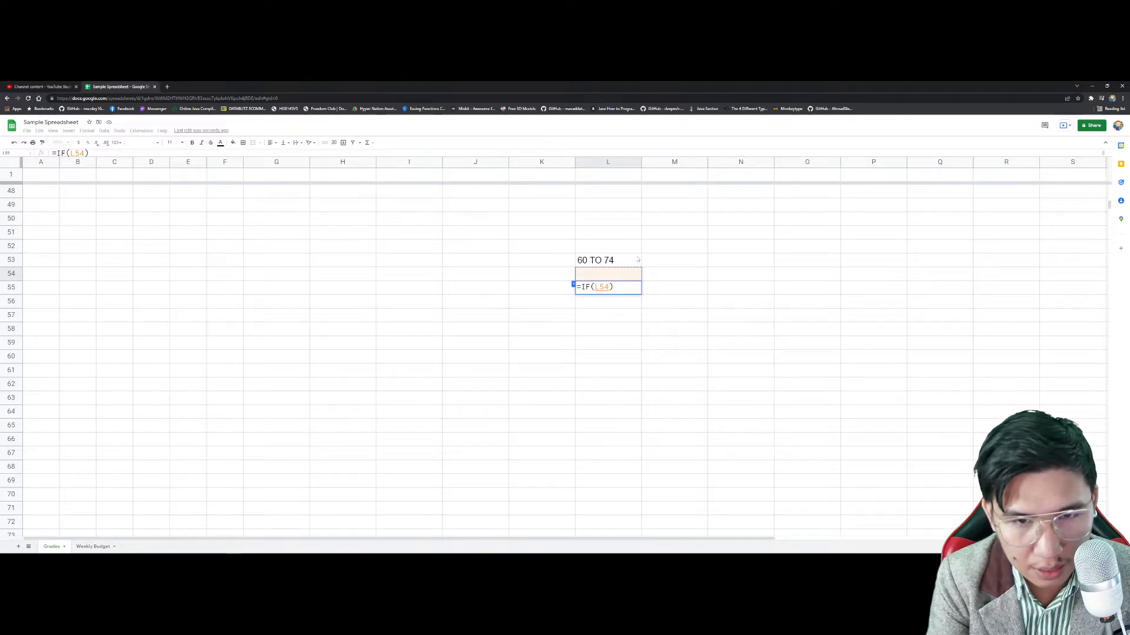
{"action": "type", "text": ">=60"}
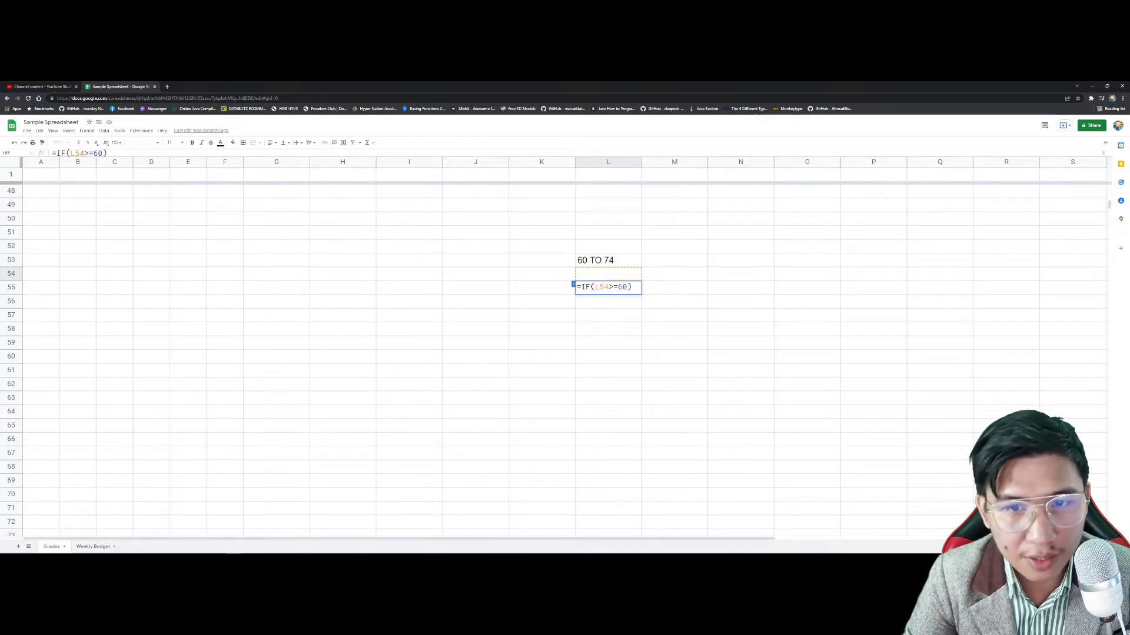
{"action": "left_click", "coordinate": [595, 287]}
{"action": "type", "text": "and"}
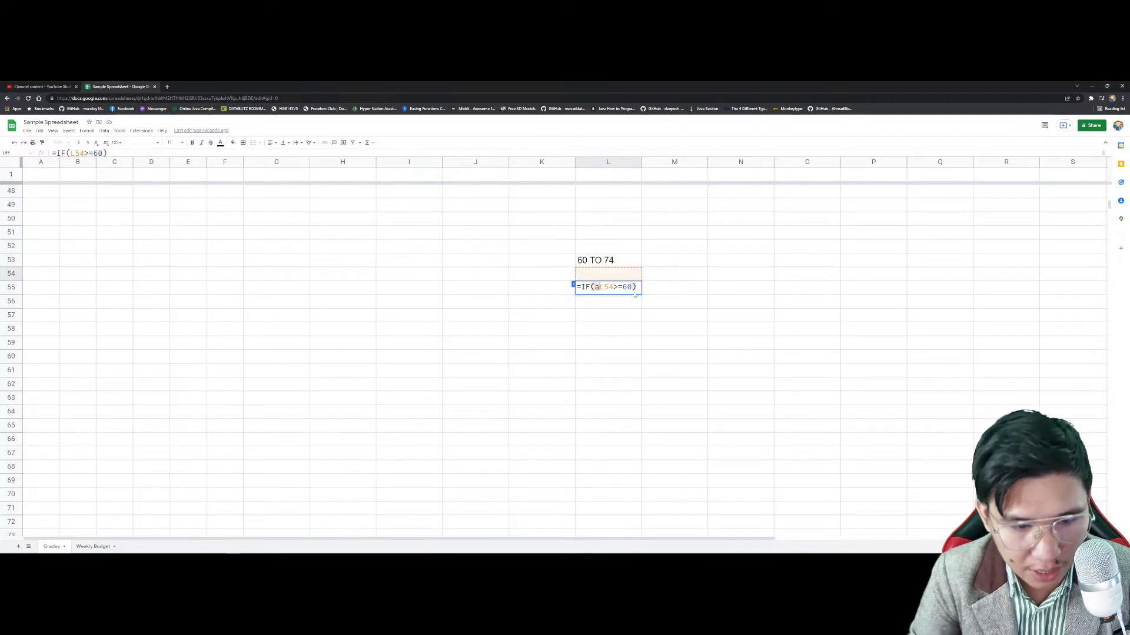
{"action": "key", "text": "BackSpace"}
{"action": "key", "text": "BackSpace"}
{"action": "key", "text": "BackSpace"}
{"action": "type", "text": "AND("}
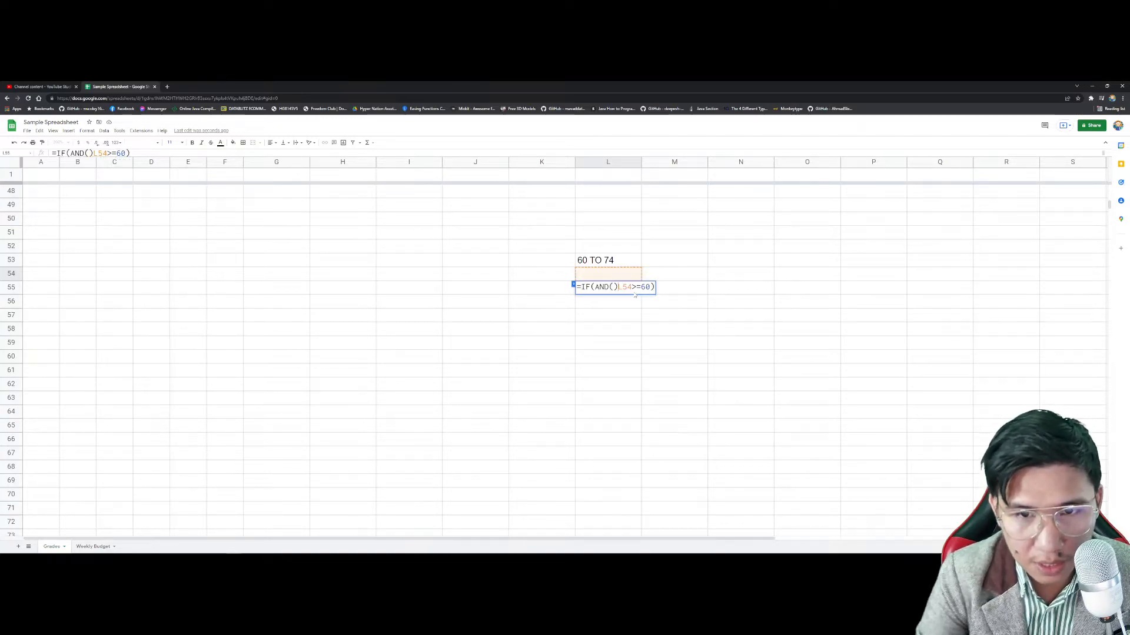
Step: Move the condition inside AND, add L54<=74, and return "FAILED"
{"action": "left_click_drag", "start_coordinate": [632, 287], "coordinate": [650, 287]}
{"action": "key", "text": "ctrl+x"}
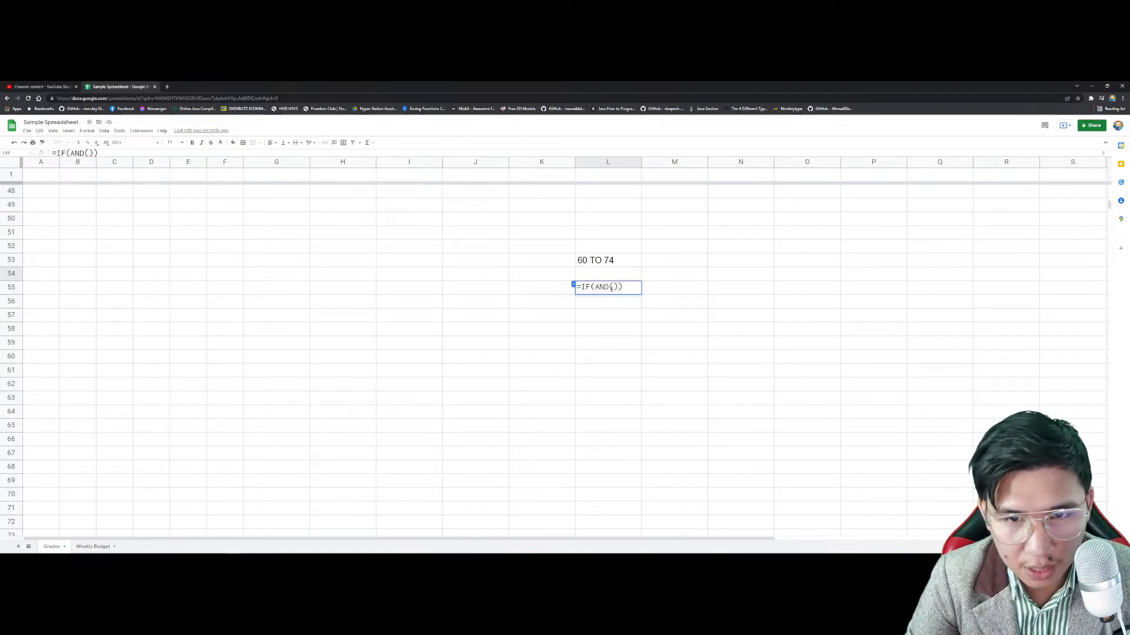
{"action": "key", "text": "ctrl+v"}
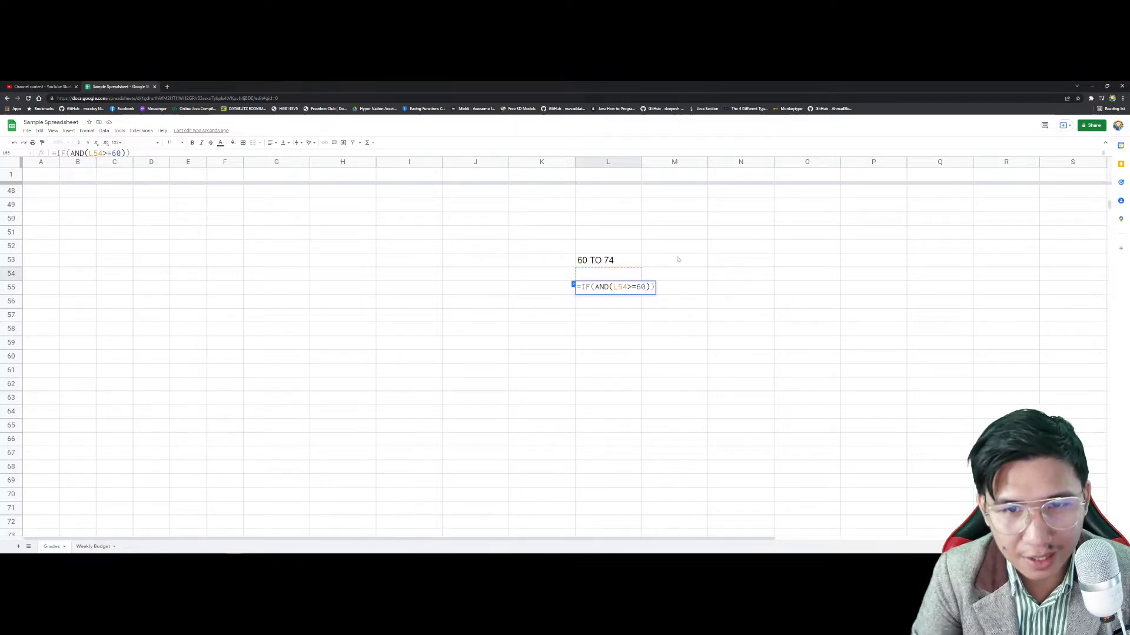
{"action": "type", "text": ","}
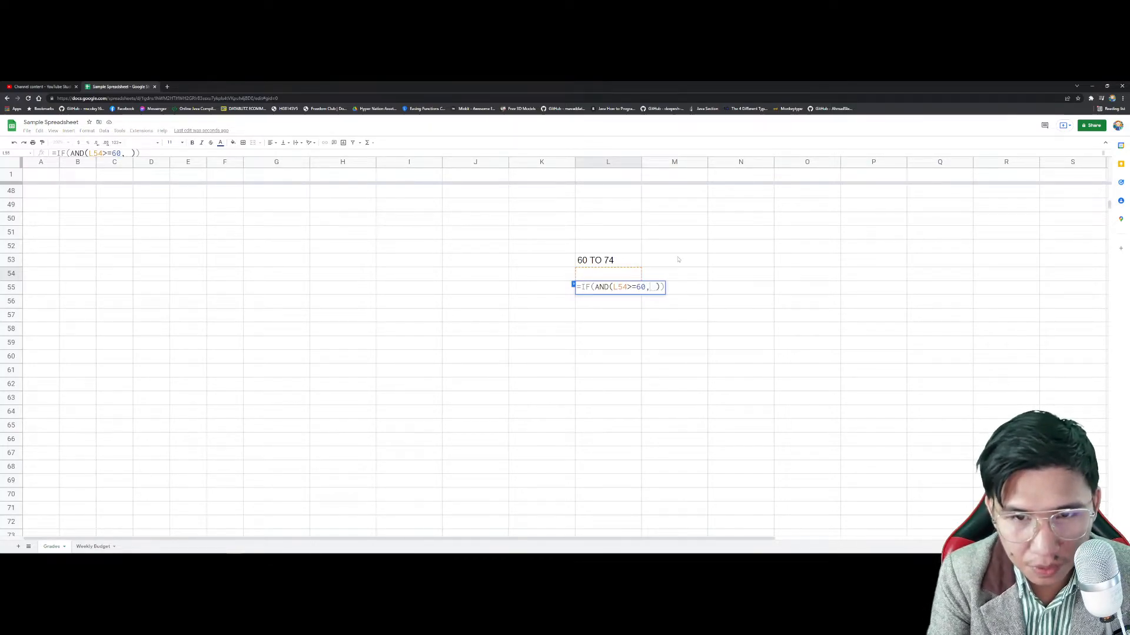
{"action": "left_click", "coordinate": [618, 275]}
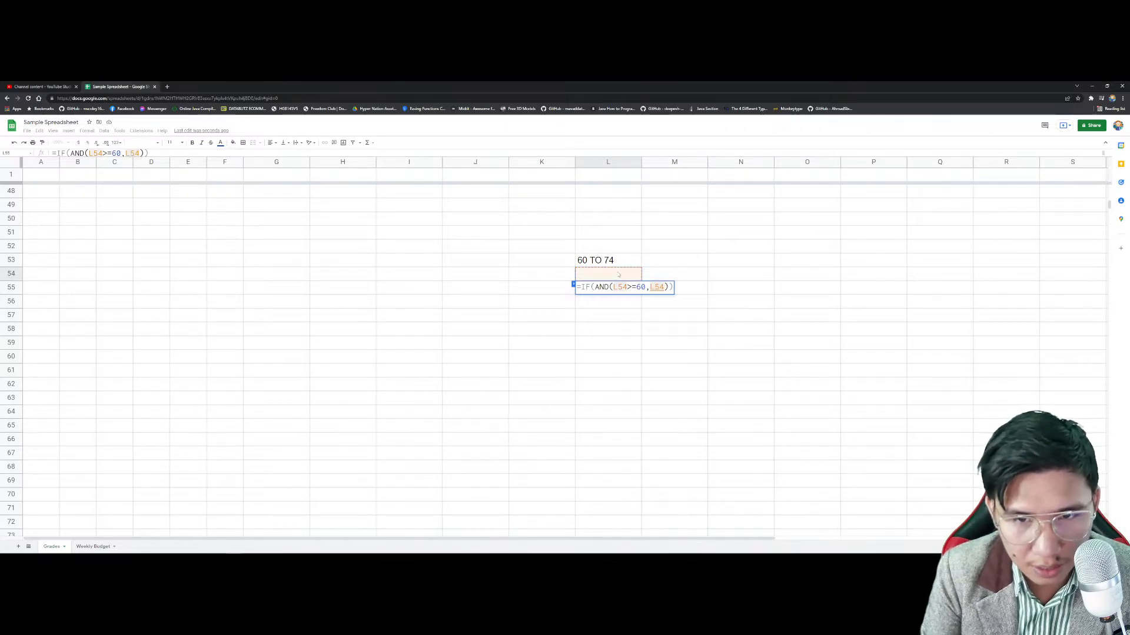
{"action": "type", "text": "<=7"}
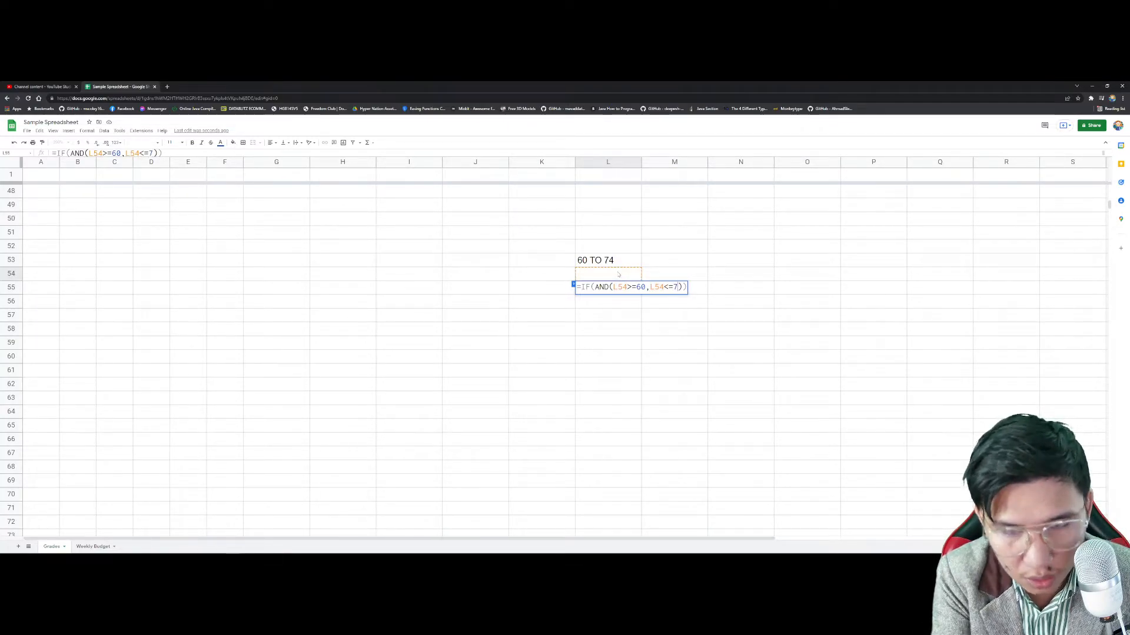
{"action": "key", "text": "BackSpace"}
{"action": "type", "text": "74"}
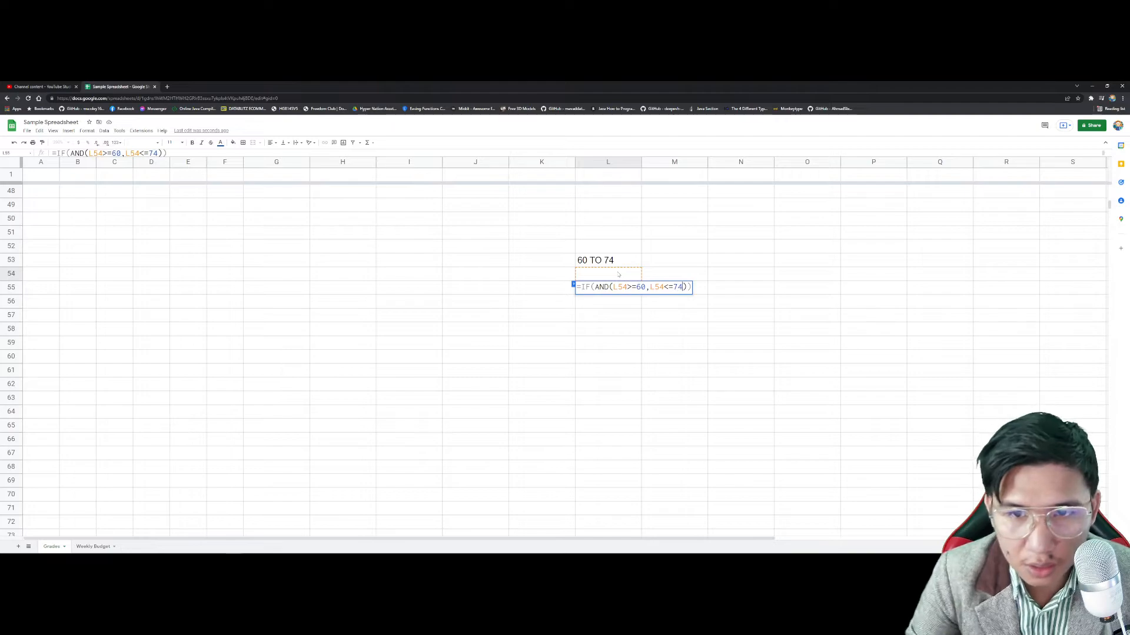
{"action": "type", "text": "),"}
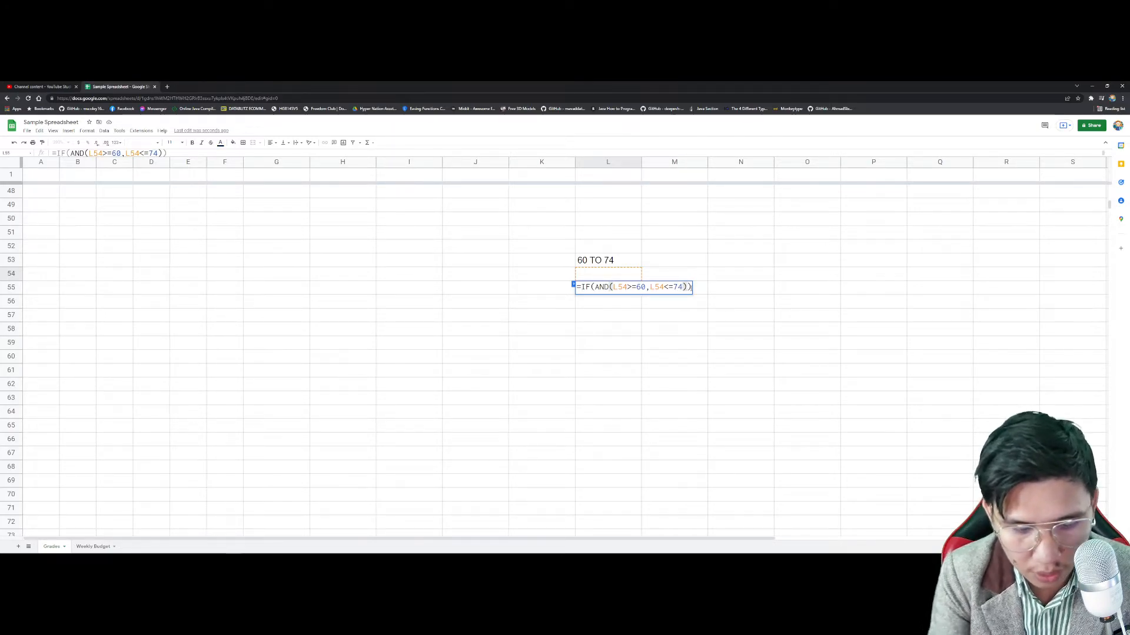
{"action": "key", "text": "BackSpace"}
{"action": "type", "text": "\"FAILED\""}
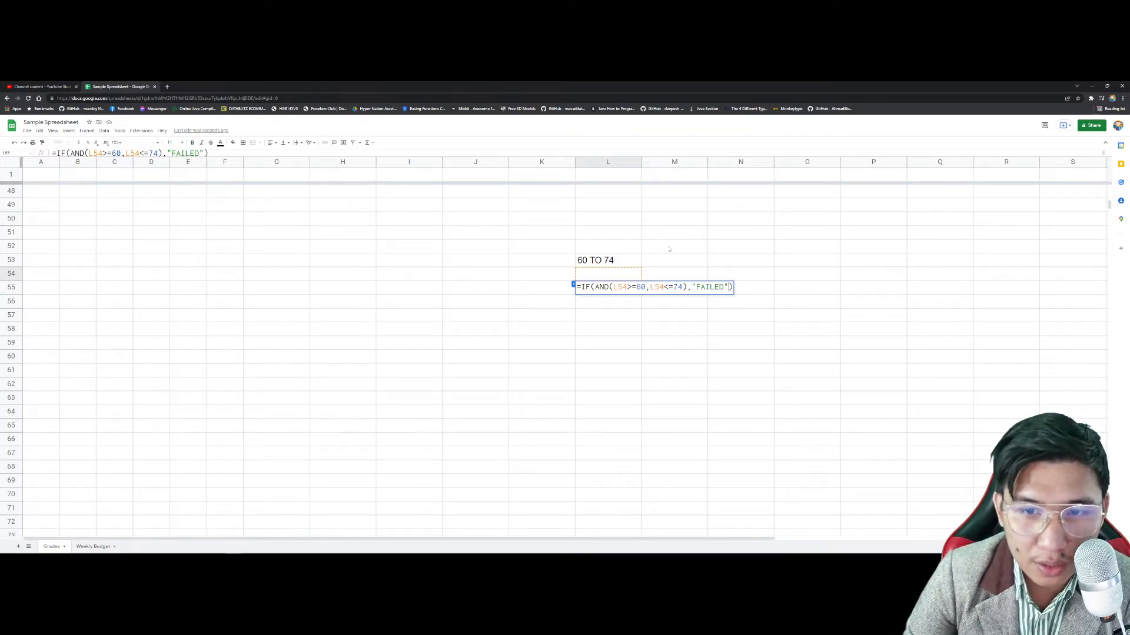
{"action": "key", "text": "Return"}
Step: Recommit L55's =IF(AND(L54>=60,L54<=74),"FAILED"), which shows FALSE
{"action": "left_click", "coordinate": [622, 288]}
{"action": "triple_click", "coordinate": [623, 289]}
{"action": "left_click", "coordinate": [728, 287]}
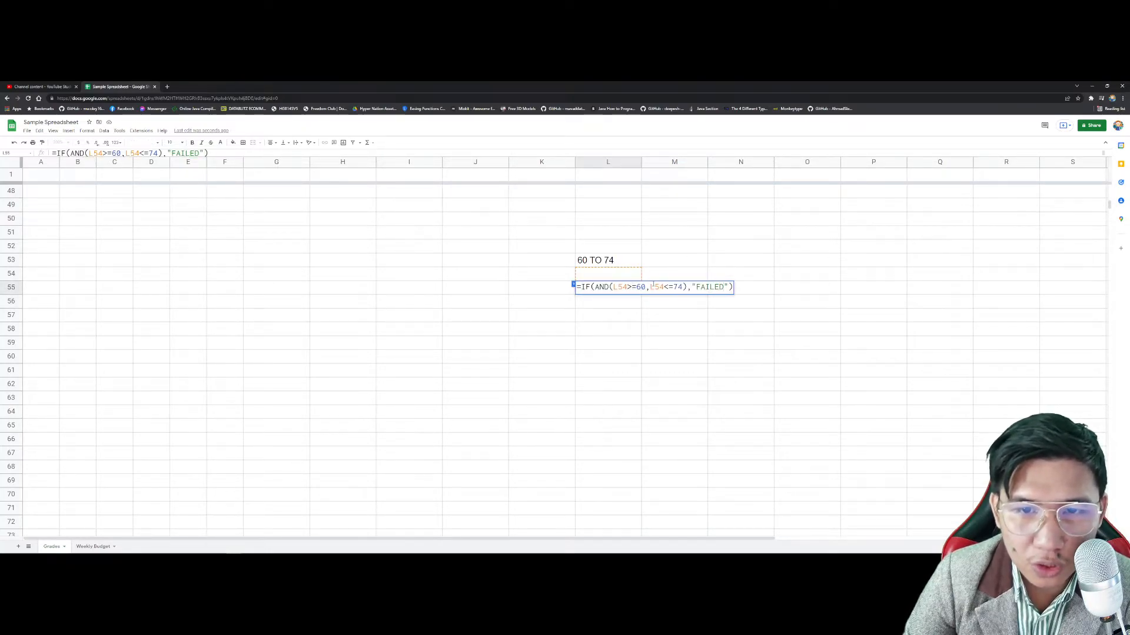
{"action": "key", "text": "Return"}
{"action": "left_click", "coordinate": [619, 273]}
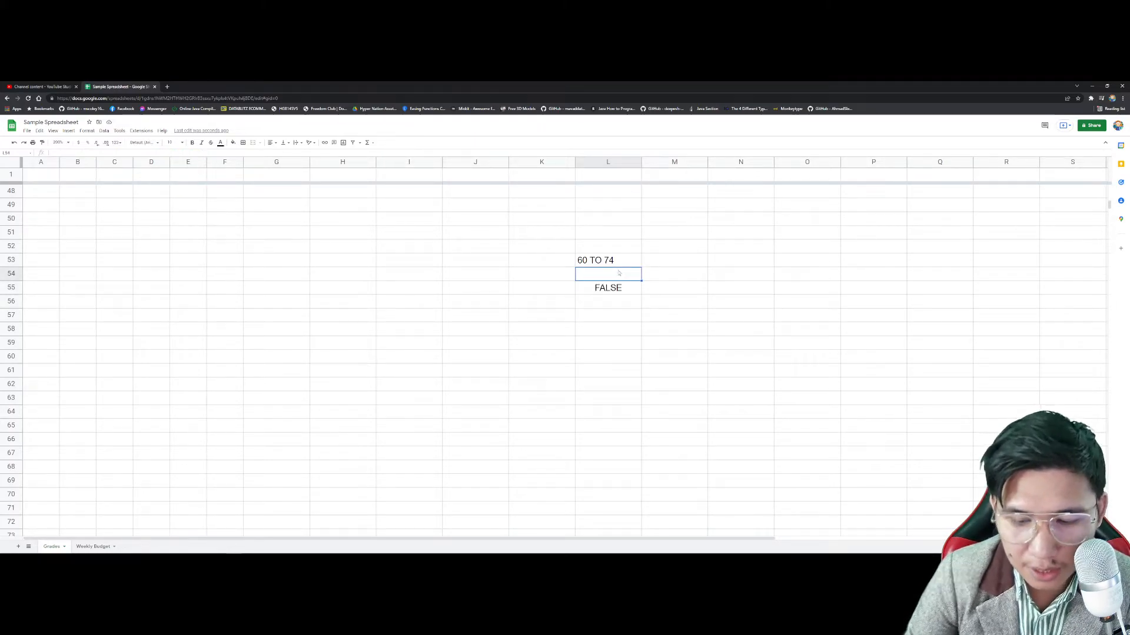
Step: Try test scores 60, 74 and 75 in L54
{"action": "type", "text": "60"}
{"action": "key", "text": "Return"}
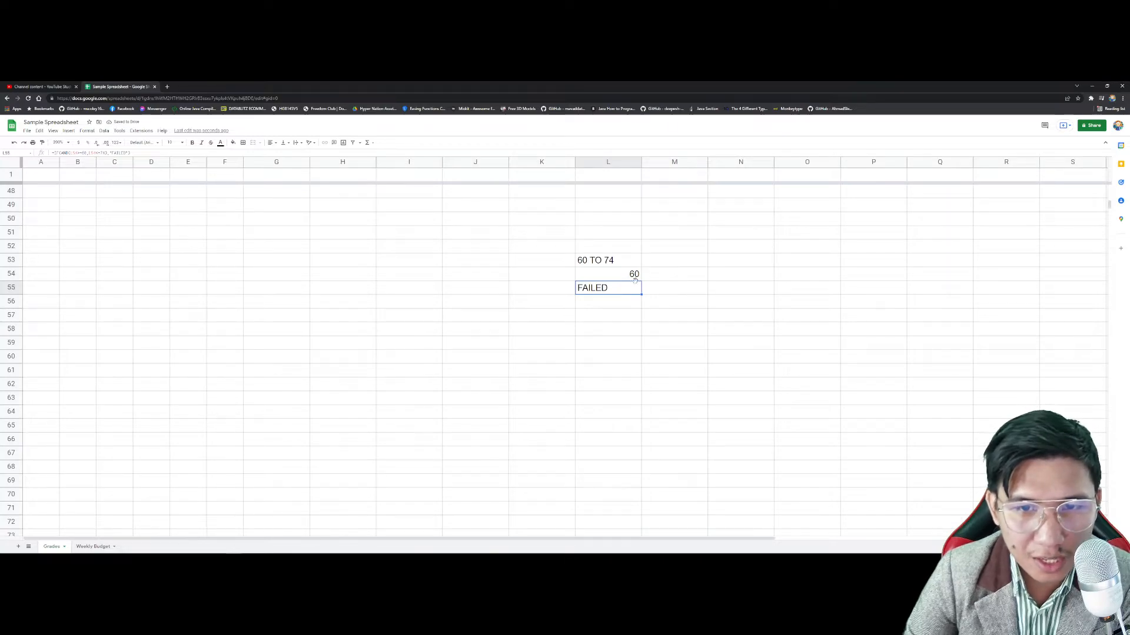
{"action": "left_click", "coordinate": [634, 274]}
{"action": "type", "text": "74"}
{"action": "key", "text": "Return"}
{"action": "left_click", "coordinate": [635, 274]}
{"action": "type", "text": "75"}
{"action": "key", "text": "Return"}
Step: Add a "PASSED" fallback result to L55's IF formula
{"action": "double_click", "coordinate": [633, 283]}
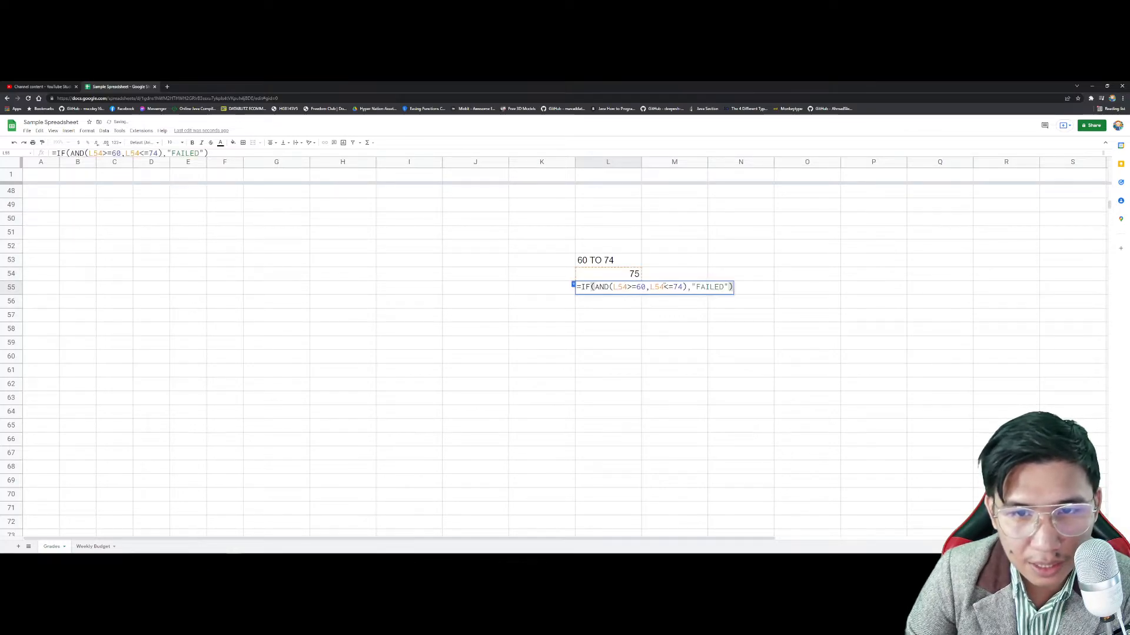
{"action": "type", "text": ",\"\""}
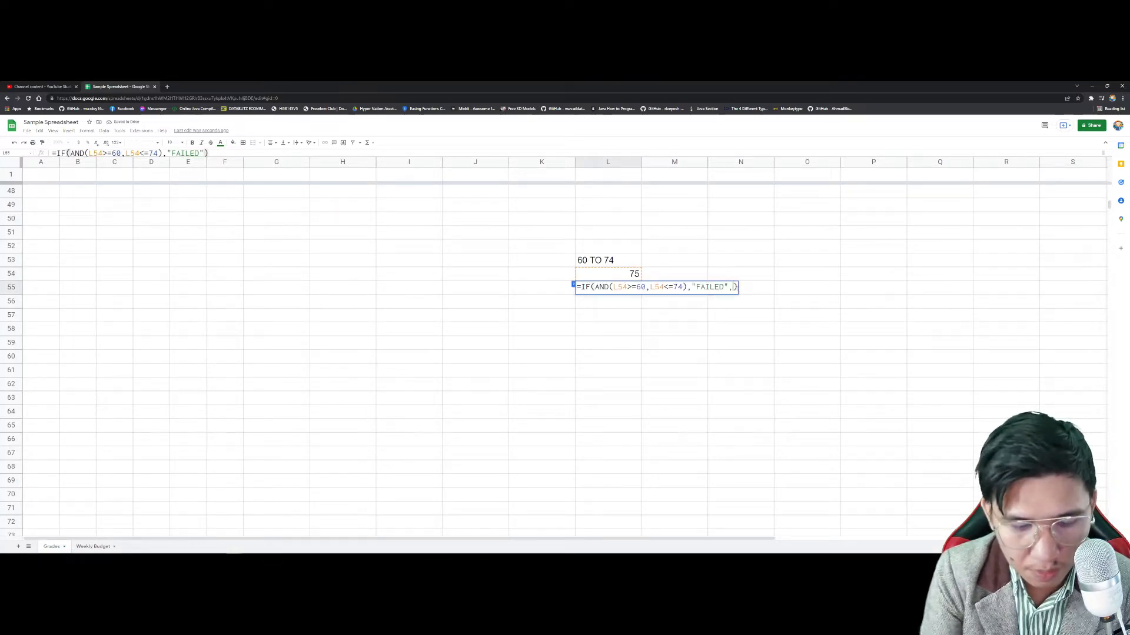
{"action": "type", "text": "pas"}
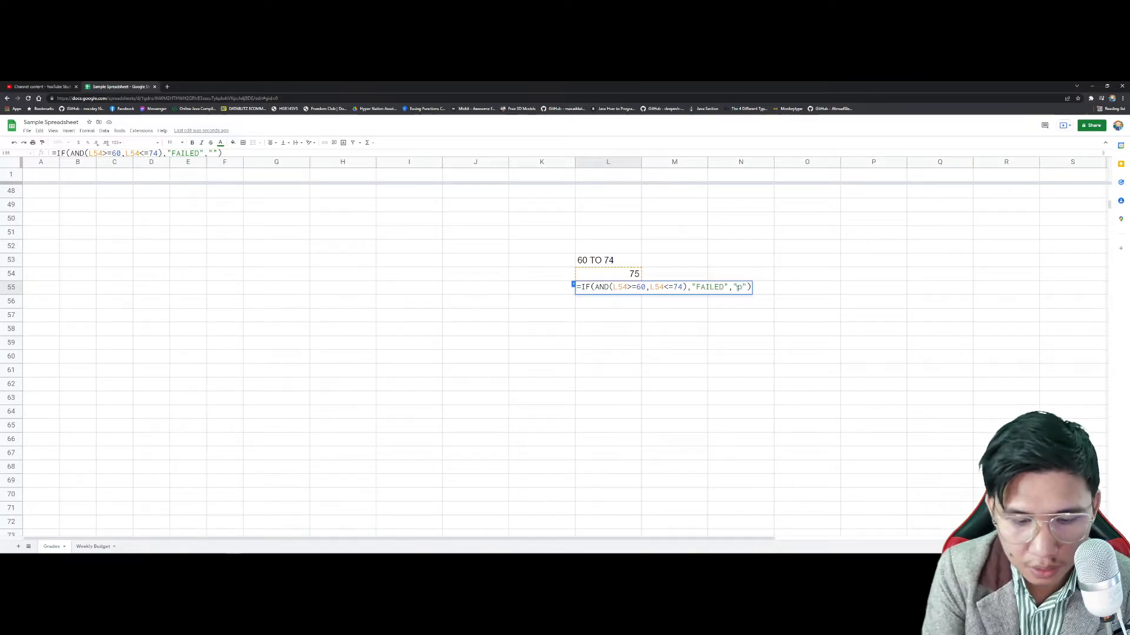
{"action": "type", "text": "sed"}
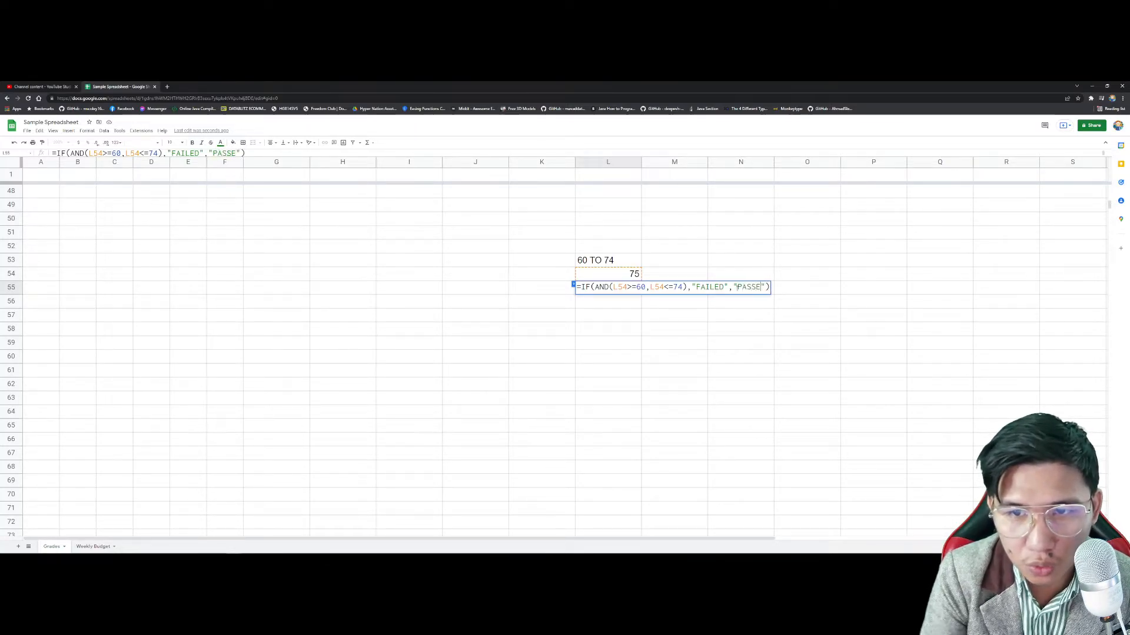
{"action": "key", "text": "Return"}
Step: Set L54 back to 60 and review L55's formula, now showing FAILED
{"action": "left_click", "coordinate": [633, 288]}
{"action": "left_click", "coordinate": [633, 274]}
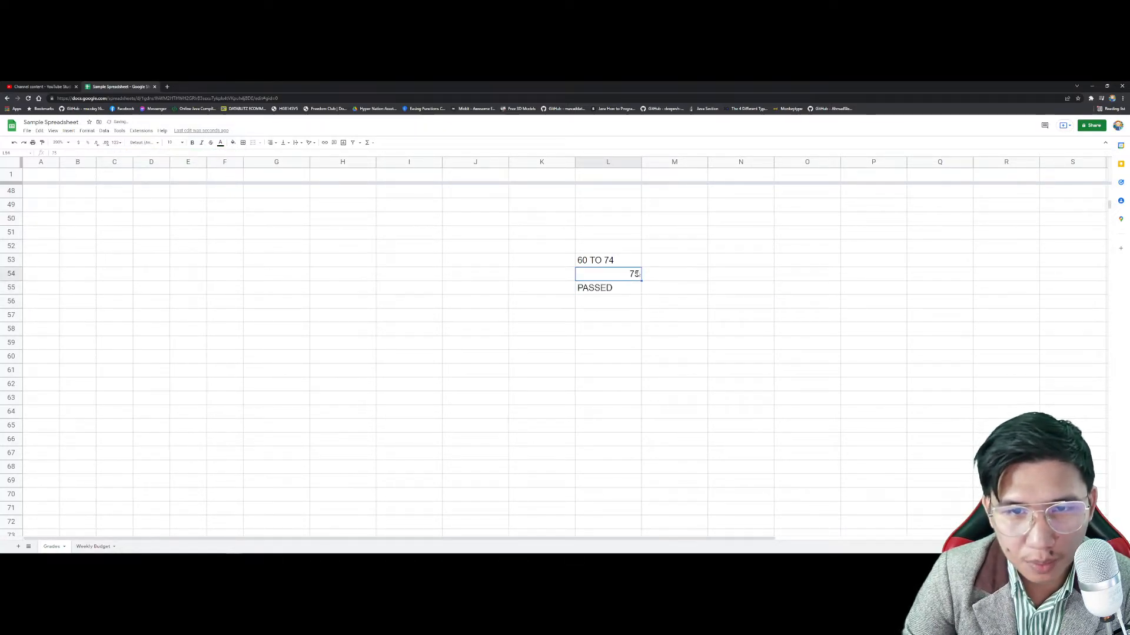
{"action": "type", "text": "60"}
{"action": "key", "text": "Return"}
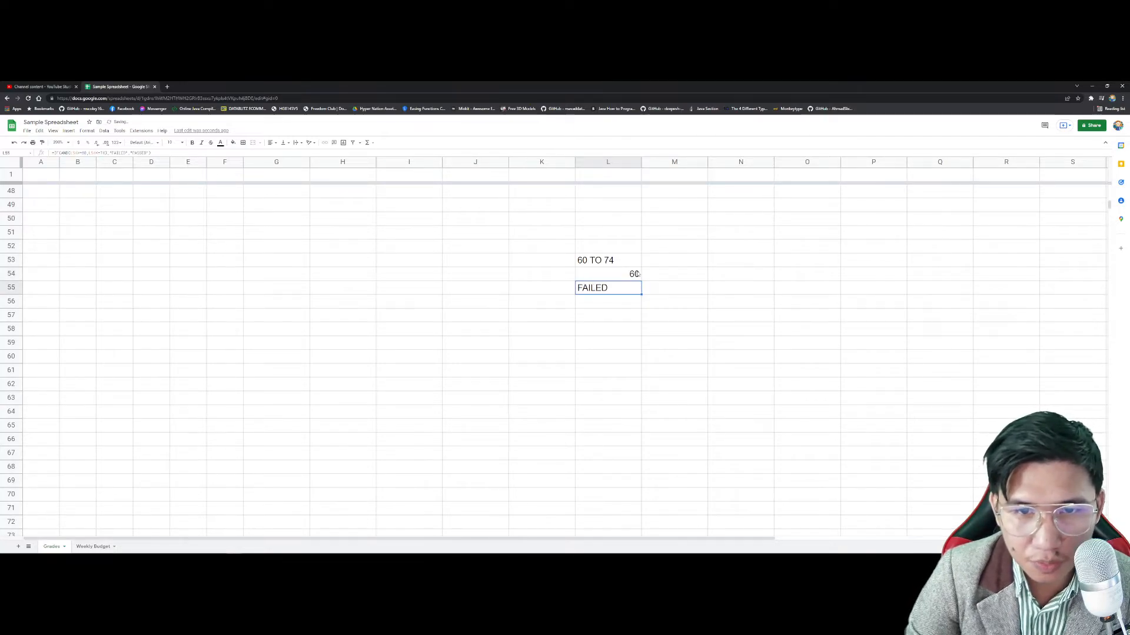
{"action": "double_click", "coordinate": [632, 286]}
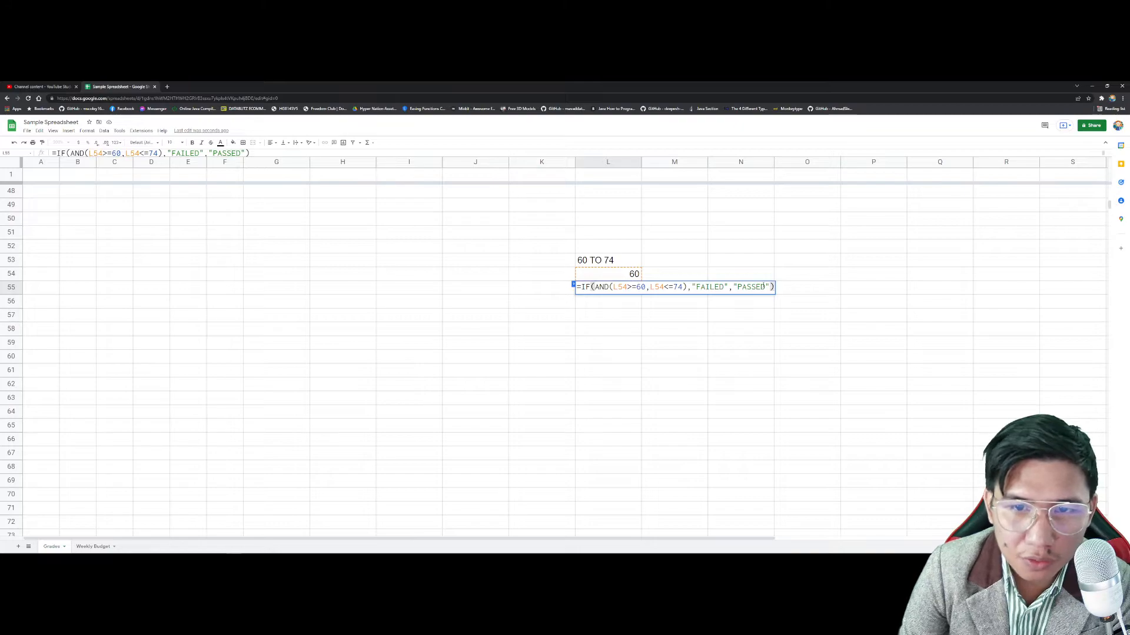
{"action": "key", "text": "Return"}
{"action": "key", "text": "Up"}
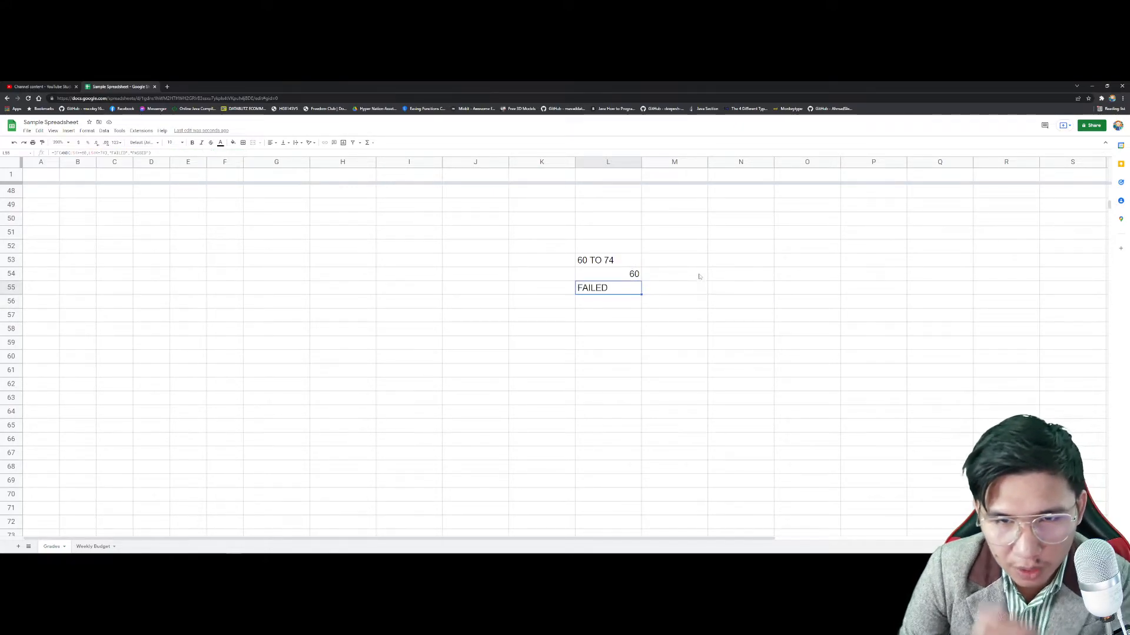
Step: Clear the old test range L50:L59 and enter 75 in L54
{"action": "left_click_drag", "start_coordinate": [608, 343], "coordinate": [593, 225]}
{"action": "key", "text": "Delete"}
{"action": "left_click", "coordinate": [611, 248]}
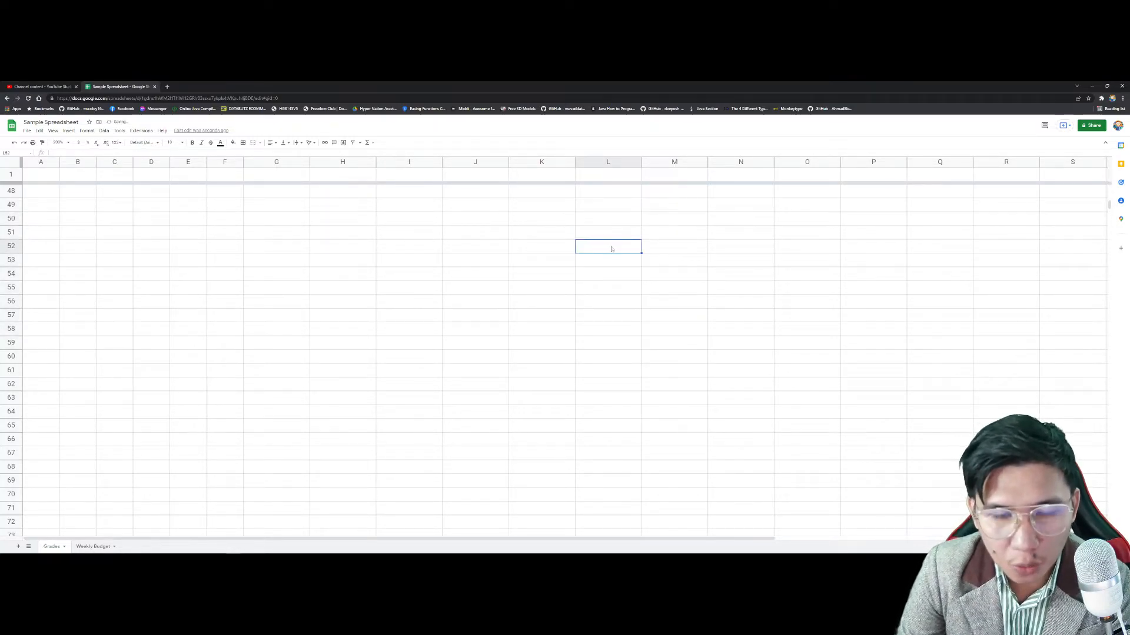
{"action": "left_click", "coordinate": [609, 275]}
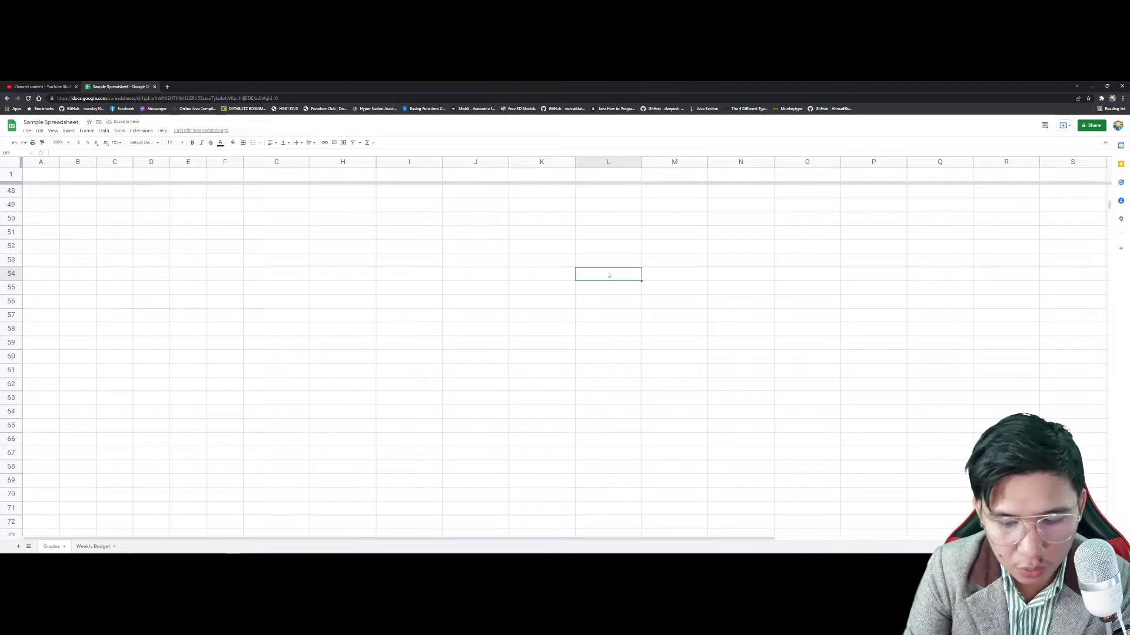
{"action": "type", "text": "75"}
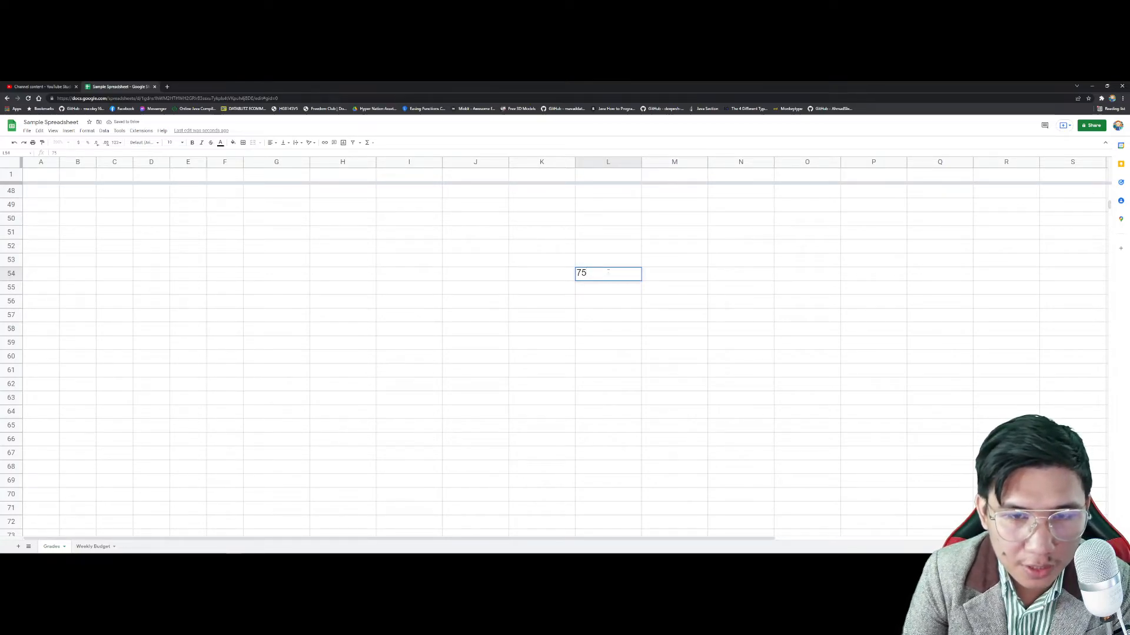
Step: Add the heading '75 OR 90 PASSED' in L52
{"action": "left_click", "coordinate": [607, 246]}
{"action": "type", "text": "75 OR 90"}
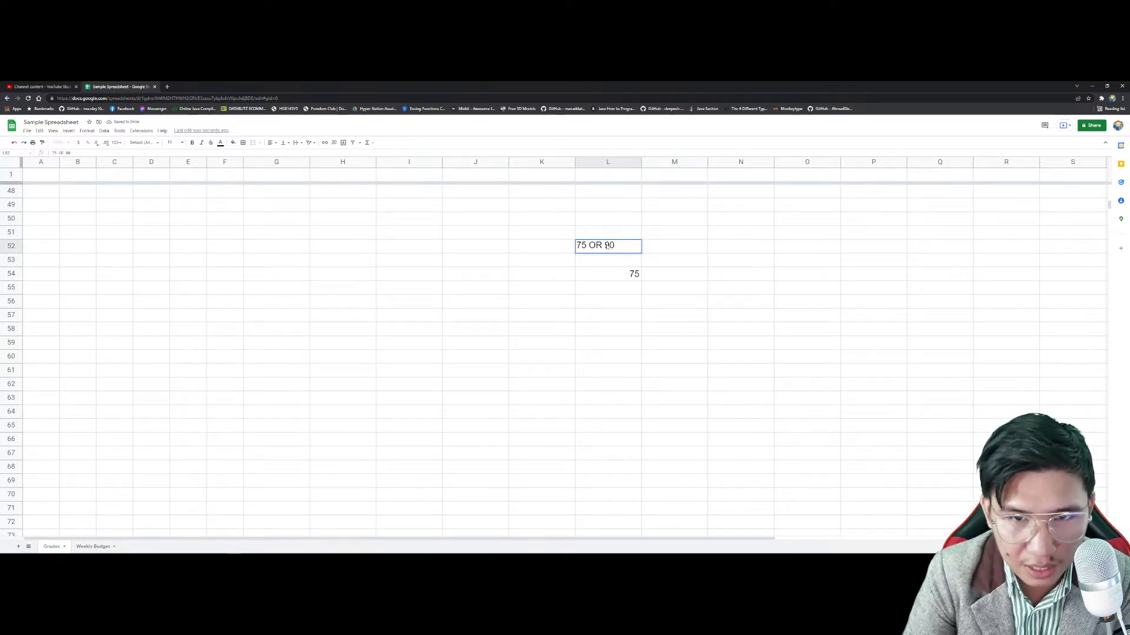
{"action": "key", "text": "Return"}
{"action": "left_click", "coordinate": [608, 248]}
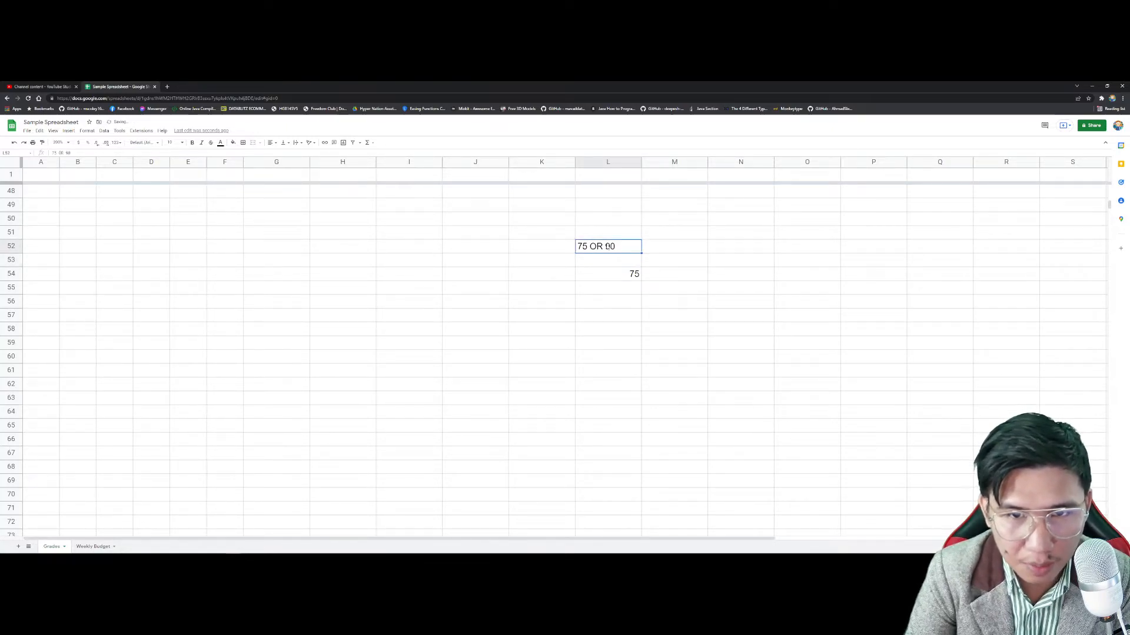
{"action": "double_click", "coordinate": [621, 250]}
{"action": "type", "text": "PASSED"}
{"action": "key", "text": "Return"}
{"action": "left_click", "coordinate": [674, 276]}
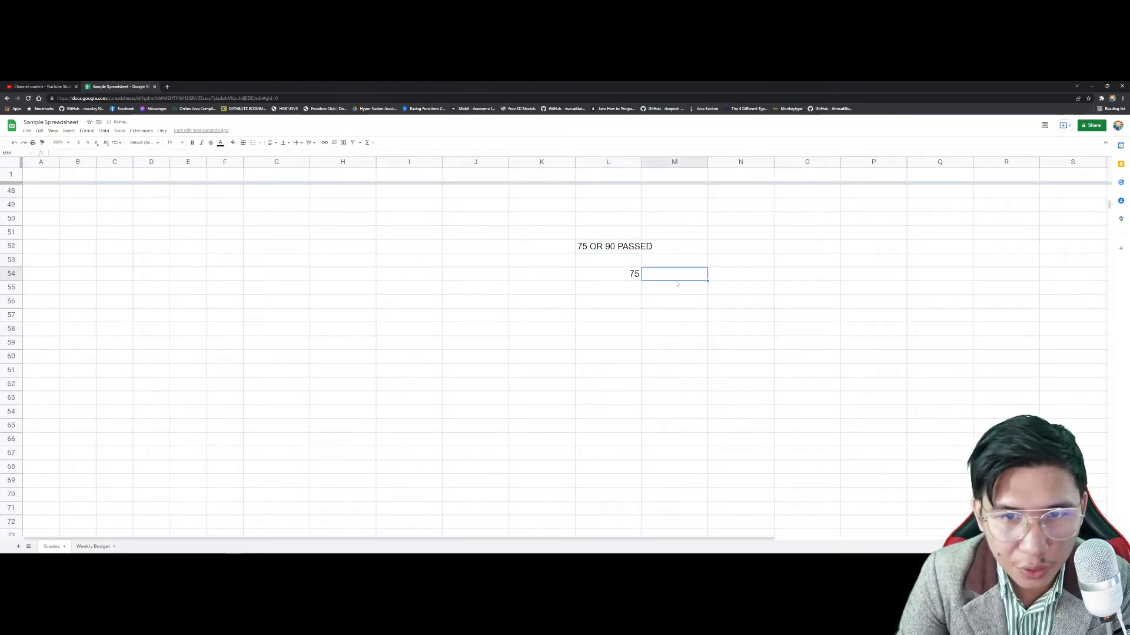
{"action": "left_click", "coordinate": [632, 281]}
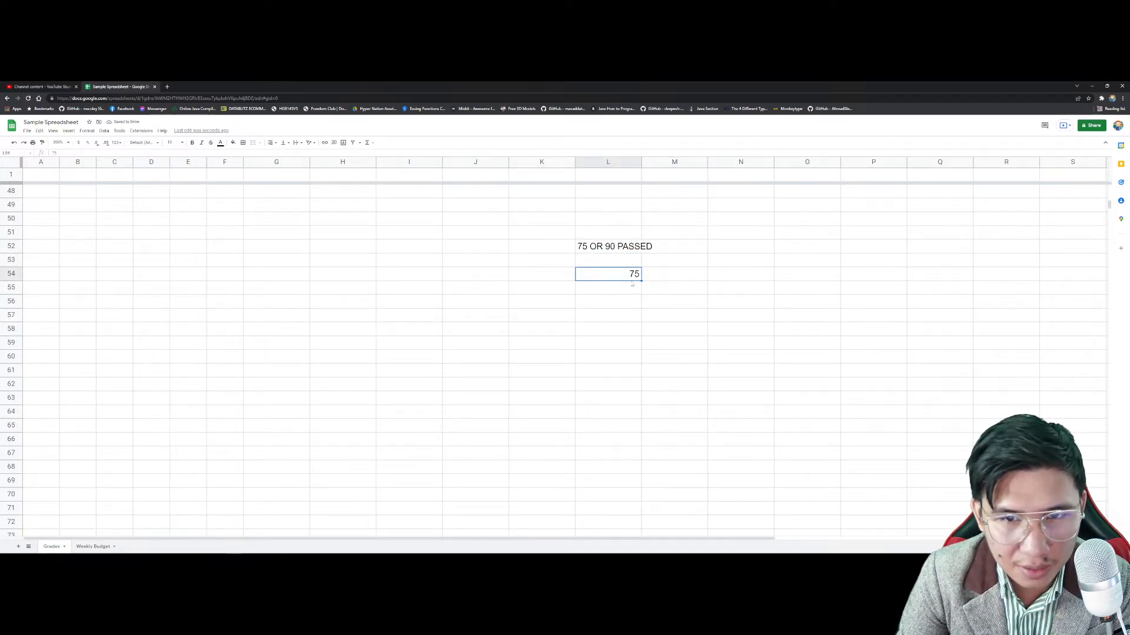
{"action": "right_click", "coordinate": [633, 291]}
Step: Begin an IF formula in L55 testing whether L54 equals 75, adding an OR wrapper
{"action": "left_click", "coordinate": [632, 288]}
{"action": "type", "text": "=IF("}
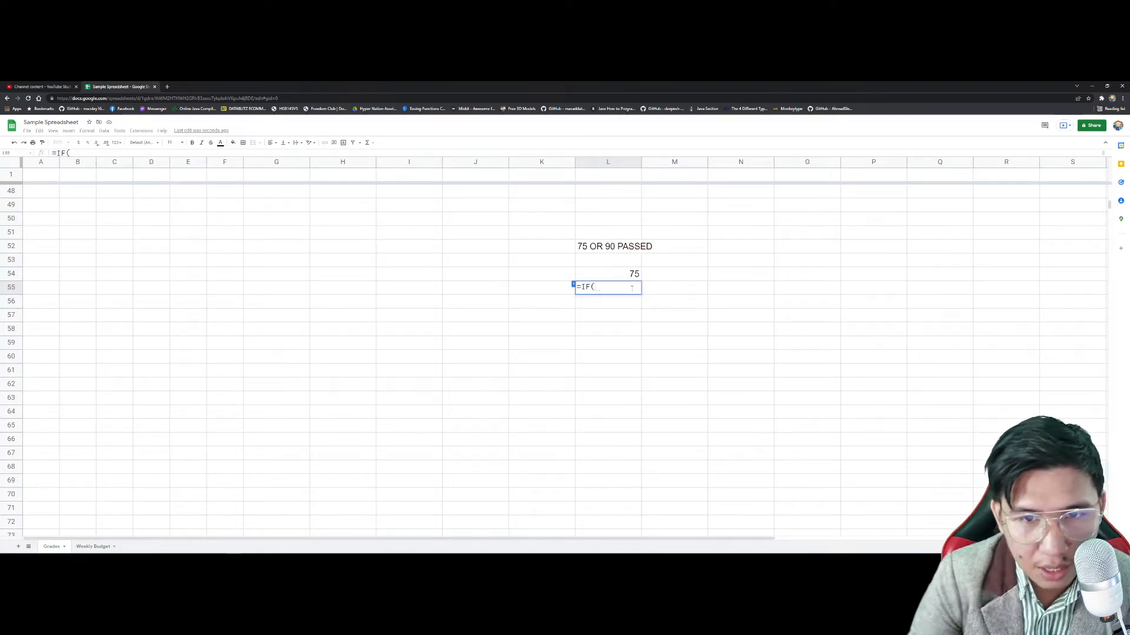
{"action": "left_click", "coordinate": [624, 275]}
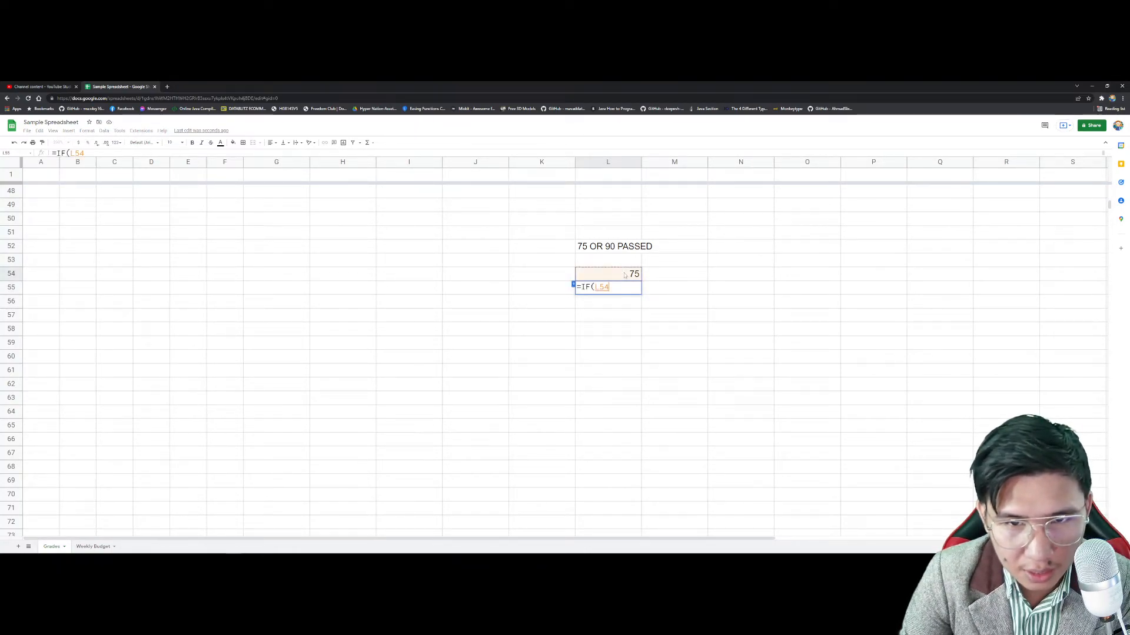
{"action": "type", "text": "=75"}
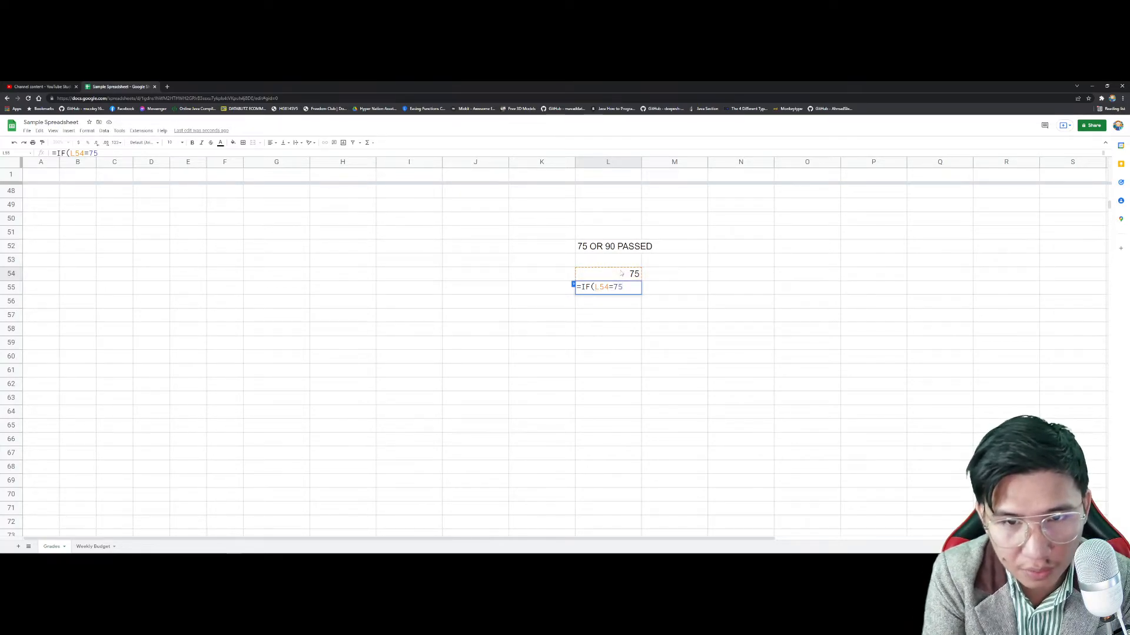
{"action": "type", "text": ","}
{"action": "key", "text": "BackSpace"}
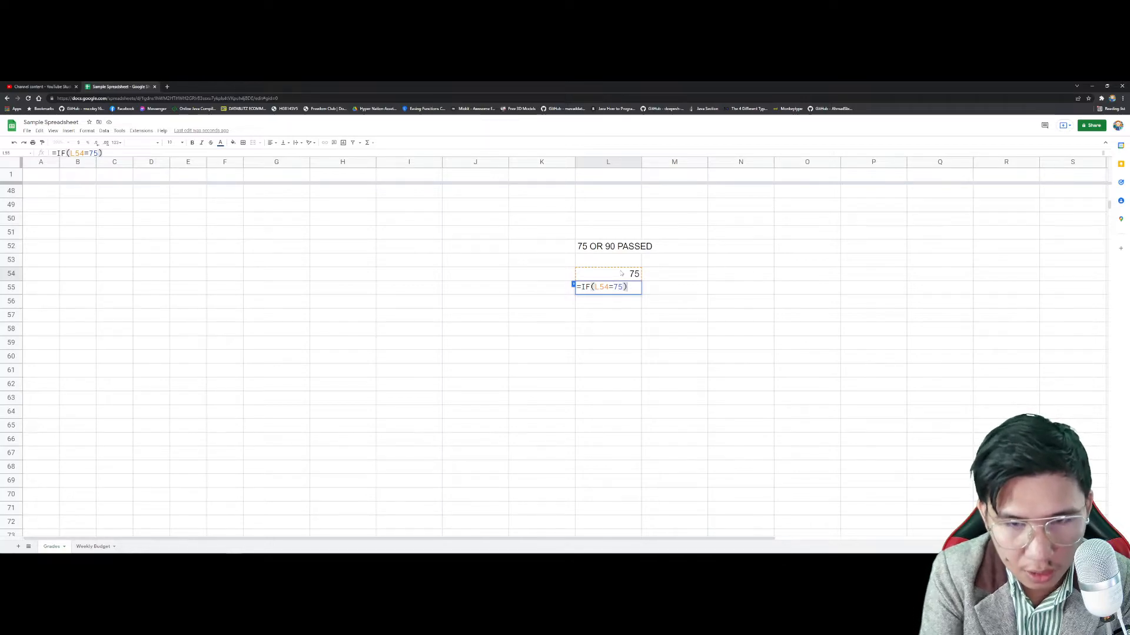
{"action": "key", "text": "Left"}
{"action": "key", "text": "Left"}
{"action": "key", "text": "Left"}
{"action": "key", "text": "Left"}
{"action": "key", "text": "Left"}
{"action": "key", "text": "Left"}
{"action": "type", "text": "OR("}
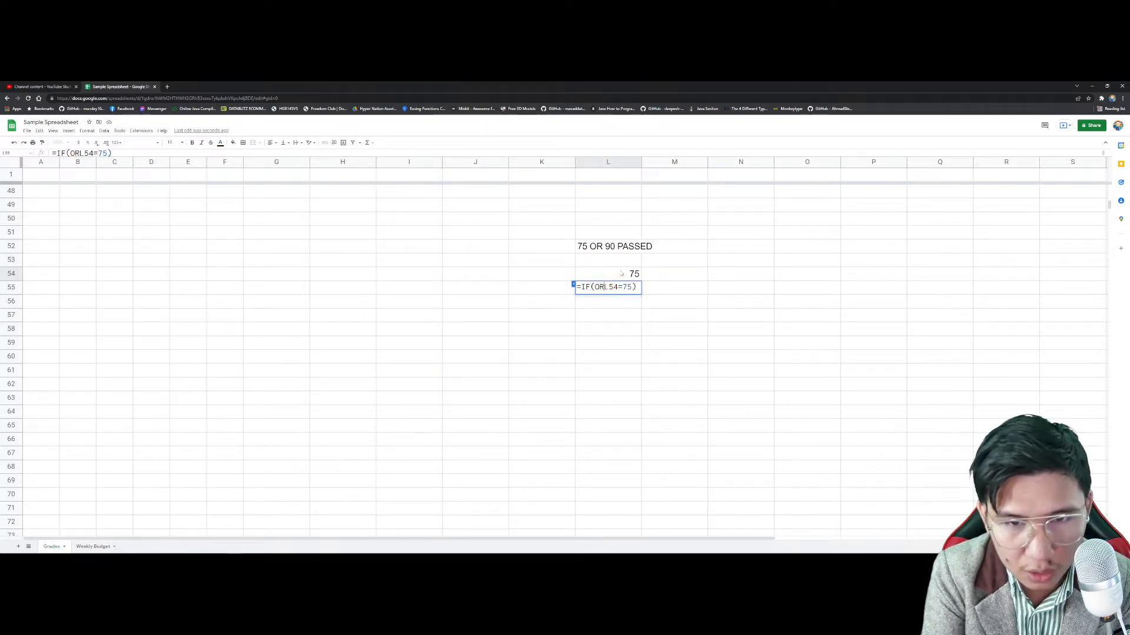
{"action": "type", "text": "0"}
{"action": "key", "text": "BackSpace"}
{"action": "type", "text": ")"}
{"action": "key", "text": "Left"}
Step: Complete =IF(OR(L54=75,L54=90),"PASSED","FAILED") in L55 by moving the condition inside OR
{"action": "left_click_drag", "start_coordinate": [640, 287], "coordinate": [614, 288]}
{"action": "key", "text": "ctrl+x"}
{"action": "key", "text": "Left"}
{"action": "key", "text": "ctrl+v"}
{"action": "type", "text": ","}
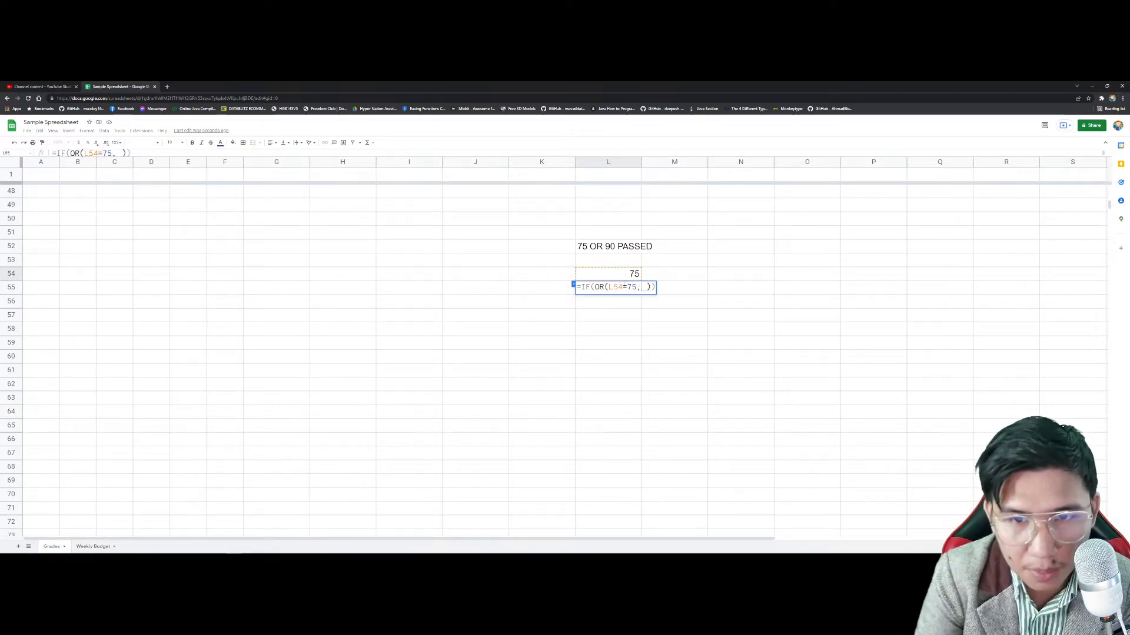
{"action": "left_click", "coordinate": [630, 275]}
{"action": "type", "text": "=90"}
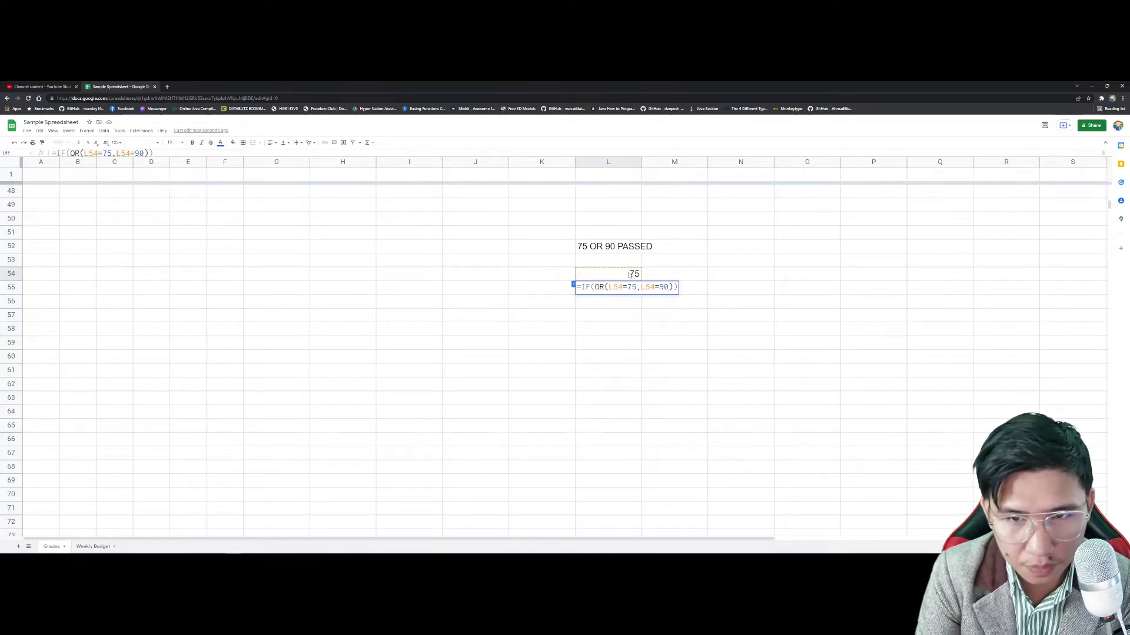
{"action": "type", "text": "),"}
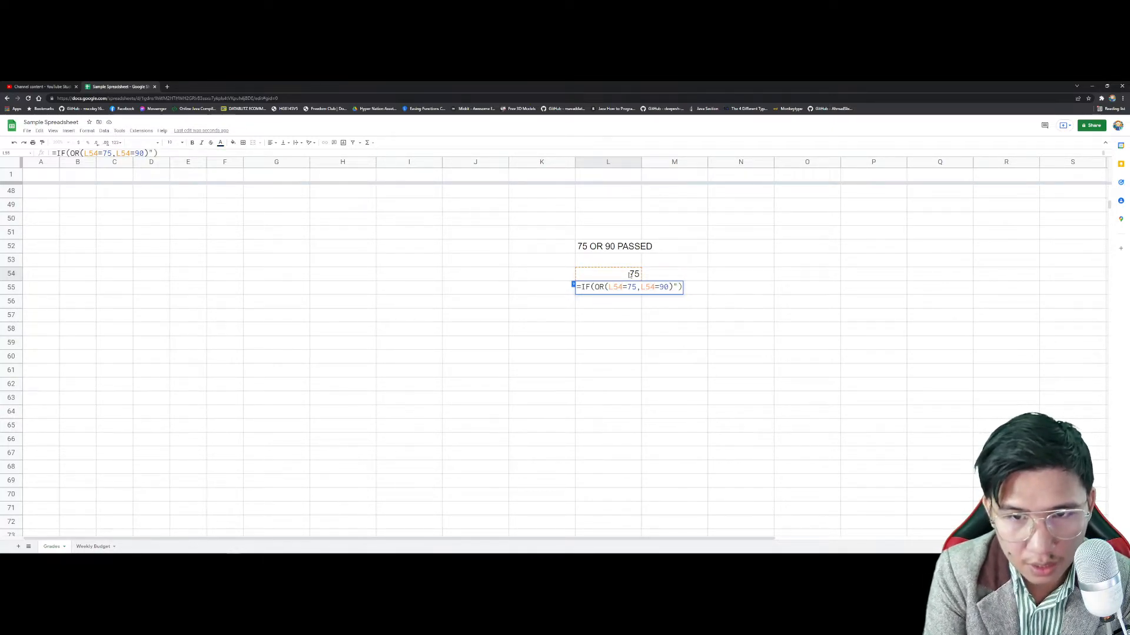
{"action": "type", "text": "\""}
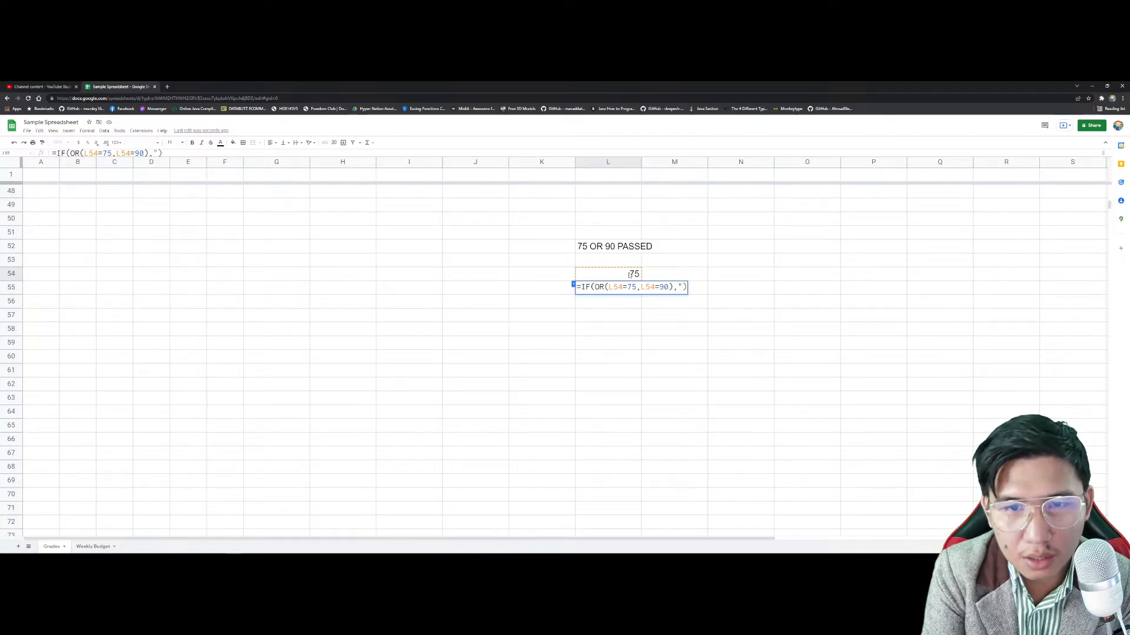
{"action": "type", "text": "PASSED"}
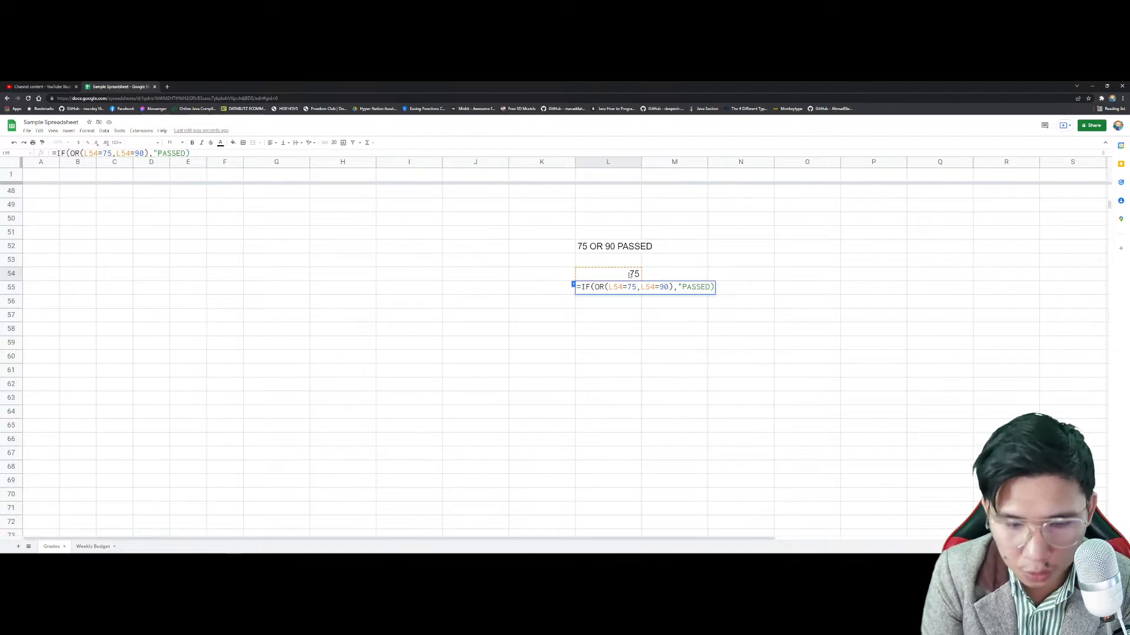
{"action": "type", "text": "\",\"FAILED\""}
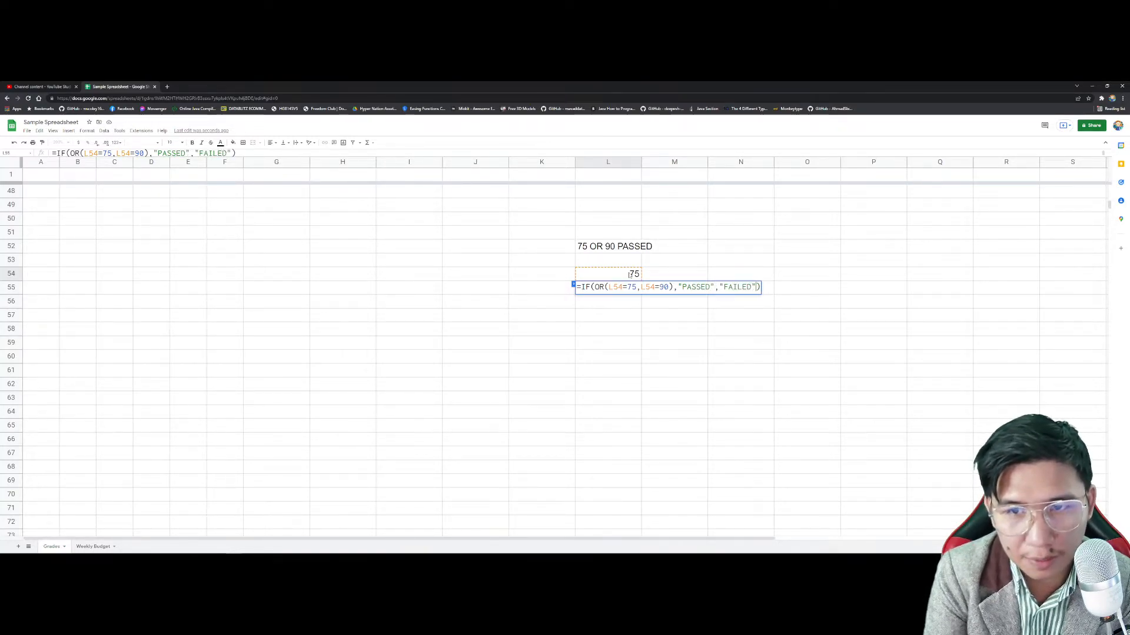
{"action": "key", "text": "Return"}
Step: Test L54 with scores 90, 80, 75, 81, 50 and 90, then select L50:L60
{"action": "left_click", "coordinate": [631, 275]}
{"action": "type", "text": "90"}
{"action": "key", "text": "Return"}
{"action": "left_click", "coordinate": [631, 274]}
{"action": "type", "text": "80"}
{"action": "key", "text": "Return"}
{"action": "left_click", "coordinate": [631, 275]}
{"action": "type", "text": "75"}
{"action": "key", "text": "Return"}
{"action": "left_click", "coordinate": [631, 275]}
{"action": "type", "text": "81"}
{"action": "key", "text": "Return"}
{"action": "left_click", "coordinate": [631, 275]}
{"action": "type", "text": "50"}
{"action": "key", "text": "Return"}
{"action": "left_click", "coordinate": [631, 275]}
{"action": "type", "text": "90"}
{"action": "key", "text": "Return"}
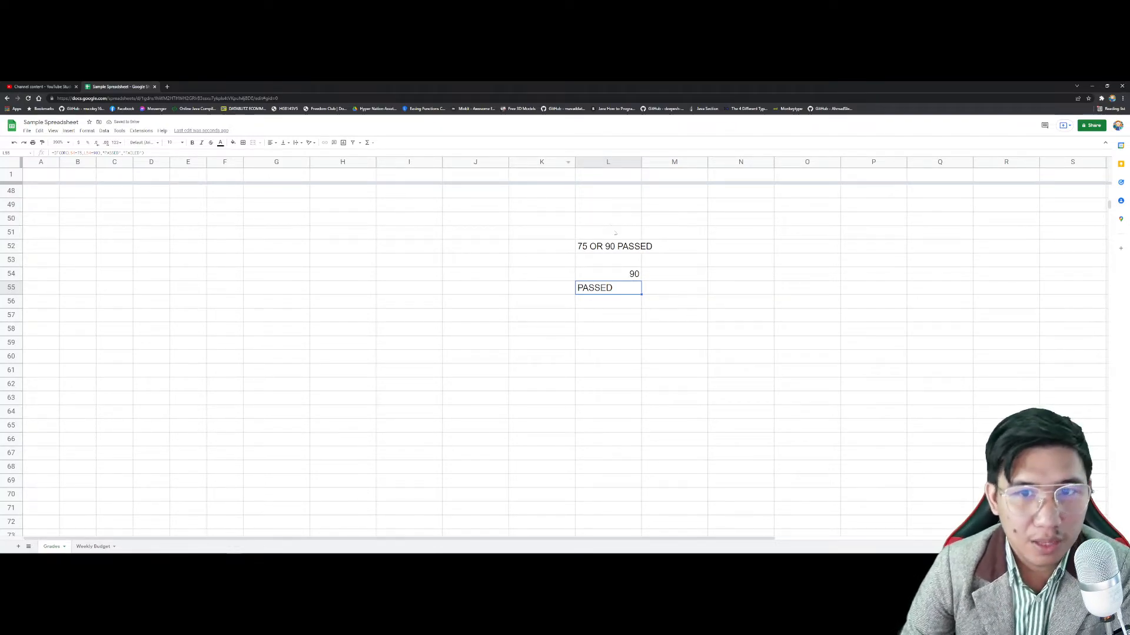
{"action": "left_click_drag", "start_coordinate": [609, 219], "coordinate": [609, 356]}
Step: Clear the L50:L60 demo cells and add a new blank sheet
{"action": "key", "text": "Delete"}
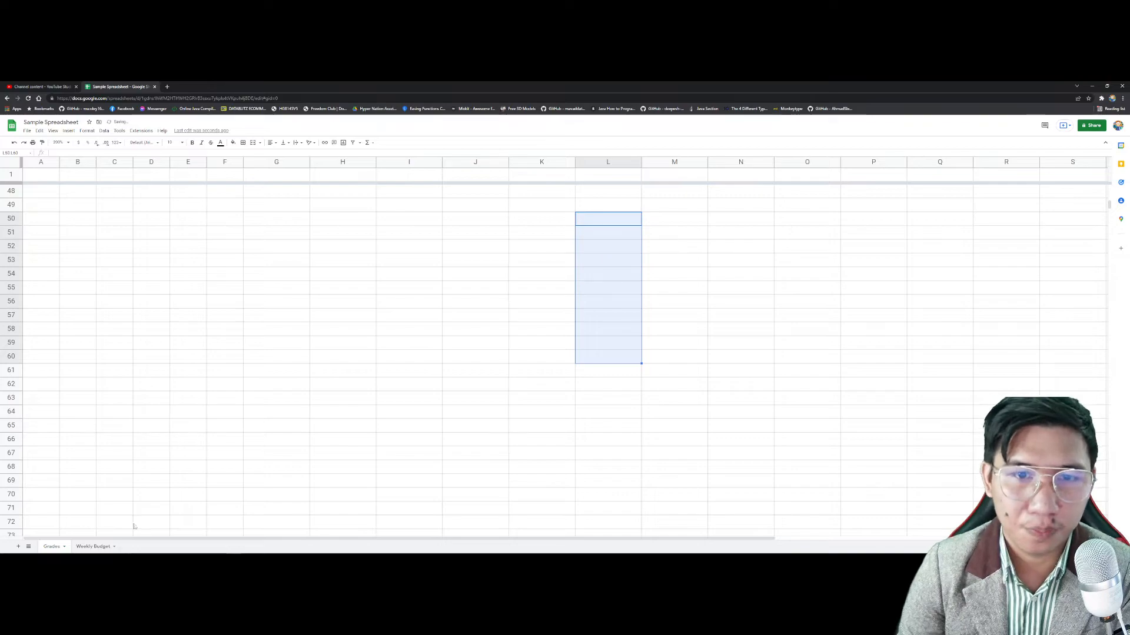
{"action": "scroll", "coordinate": [166, 503], "scroll_direction": "down", "scroll_amount": 4}
{"action": "left_click", "coordinate": [19, 547]}
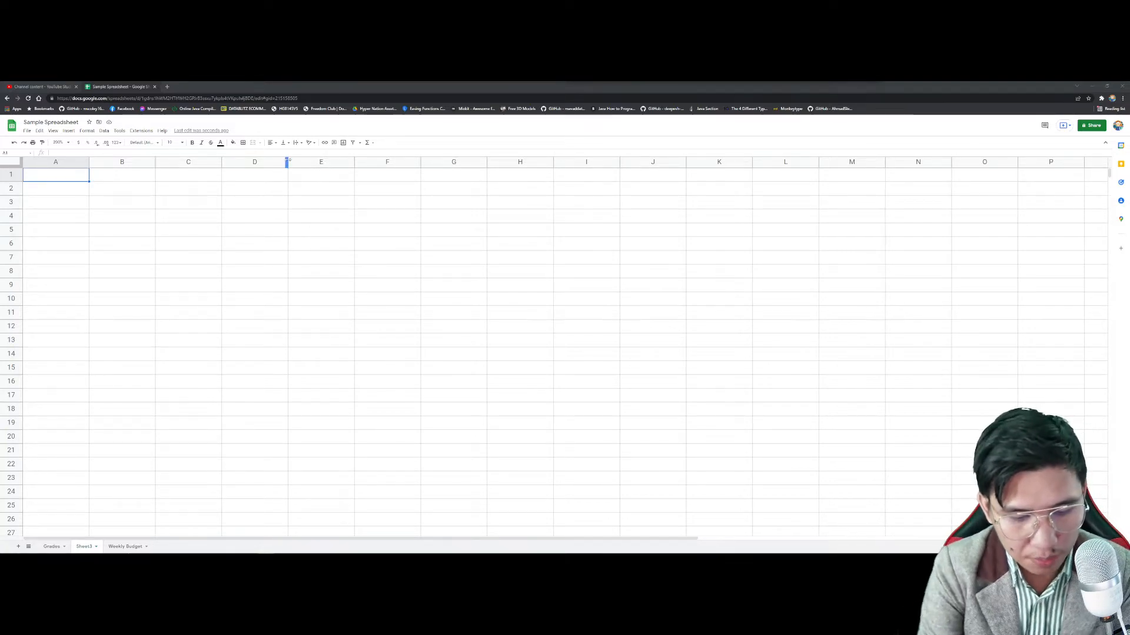
Step: Start a VLOOKUP entry in C5 of Sheet3, then erase it
{"action": "left_click", "coordinate": [206, 234]}
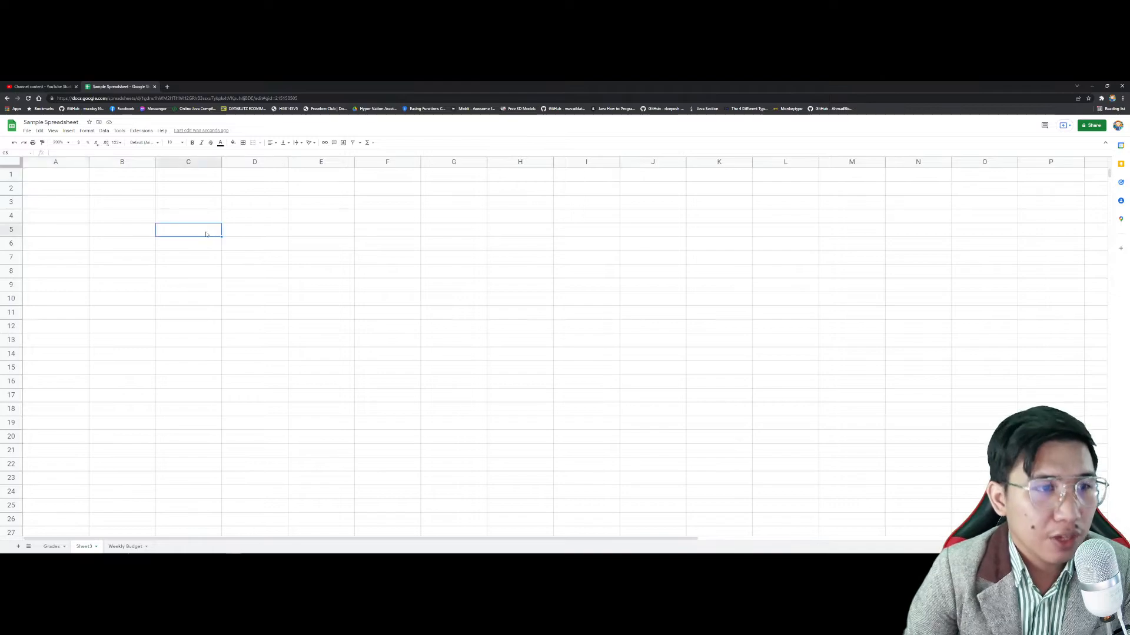
{"action": "type", "text": "=VLO"}
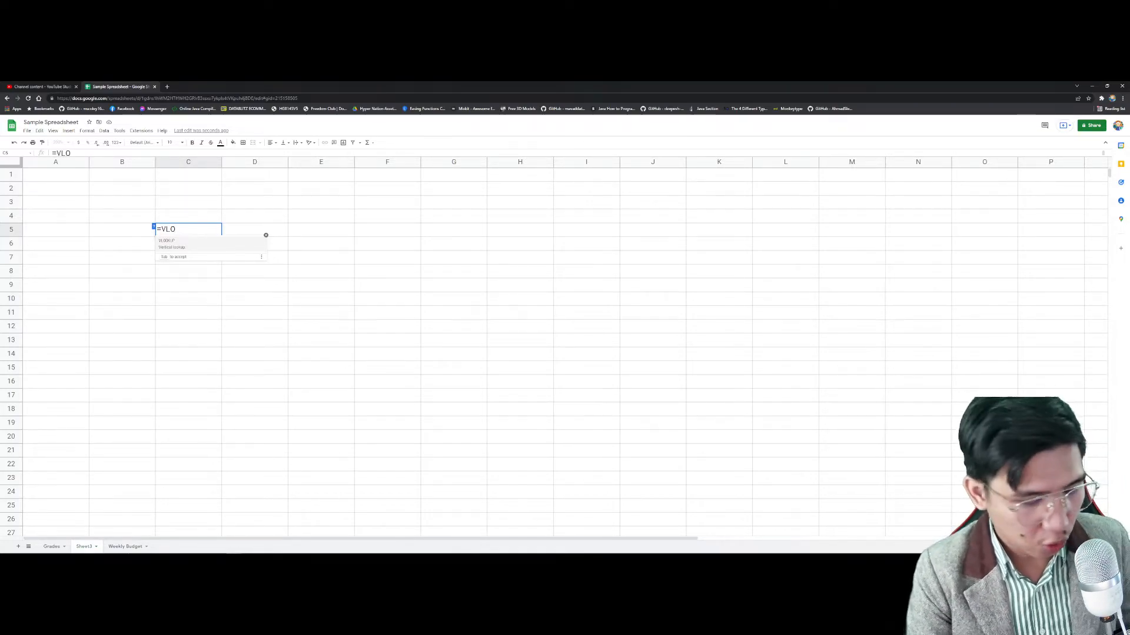
{"action": "key", "text": "BackSpace"}
{"action": "key", "text": "BackSpace"}
{"action": "key", "text": "BackSpace"}
{"action": "key", "text": "BackSpace"}
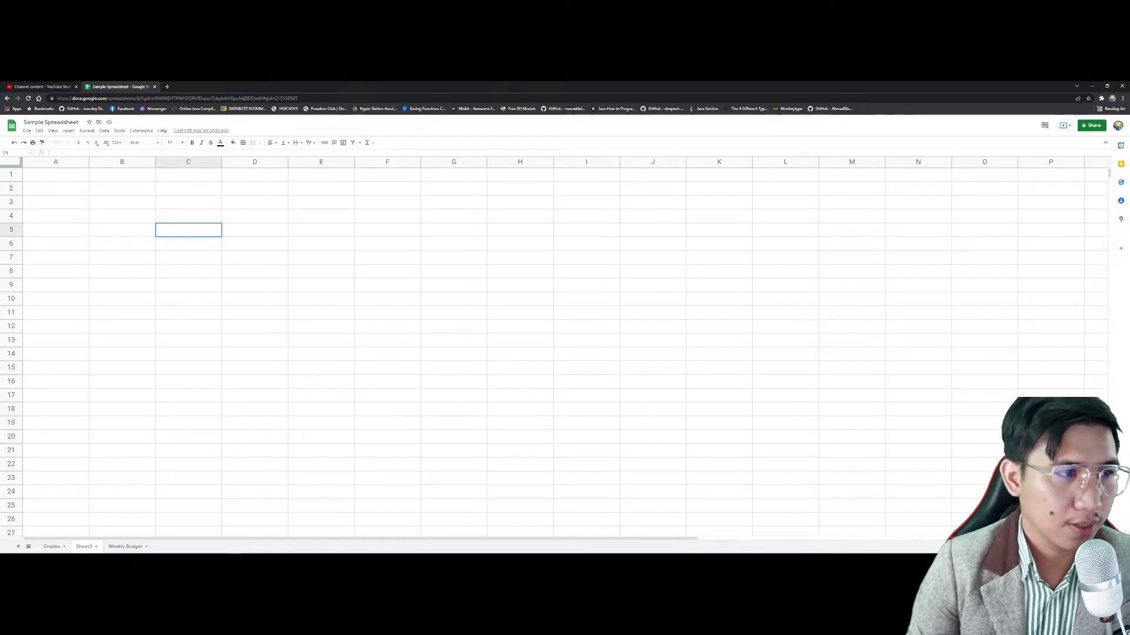
Step: Enter headings ID, FIRST NAME, LAST NAME and SALARY in A1:D1
{"action": "left_click", "coordinate": [63, 179]}
{"action": "left_click", "coordinate": [67, 193]}
{"action": "key", "text": "Up"}
{"action": "type", "text": "ID"}
{"action": "key", "text": "Tab"}
{"action": "type", "text": "FIR"}
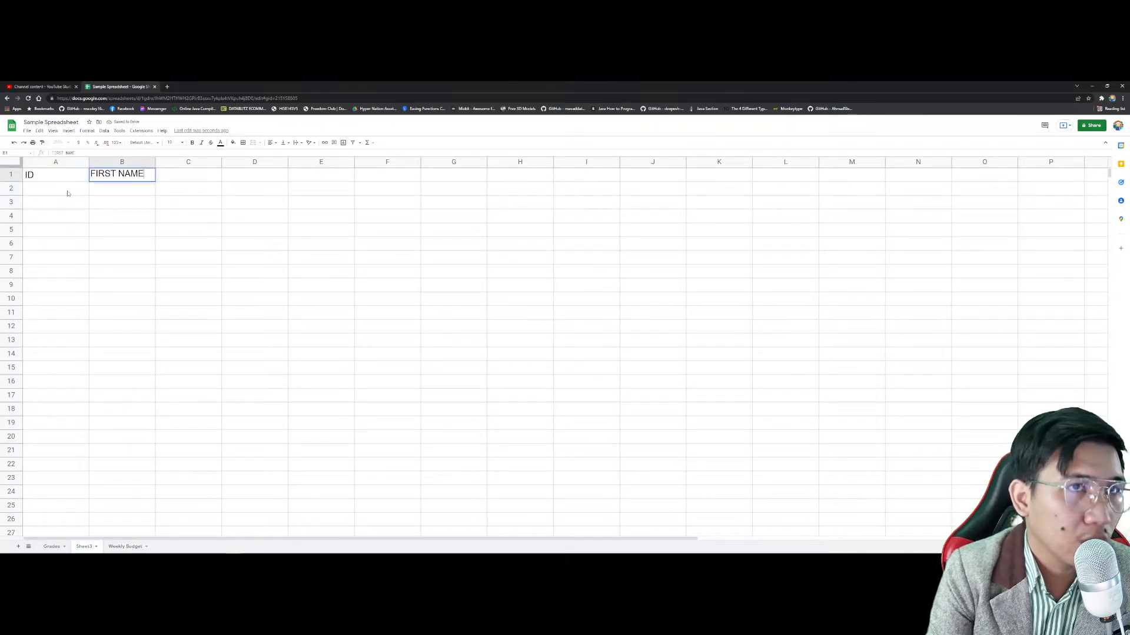
{"action": "key", "text": "Tab"}
{"action": "type", "text": "LAST NAME"}
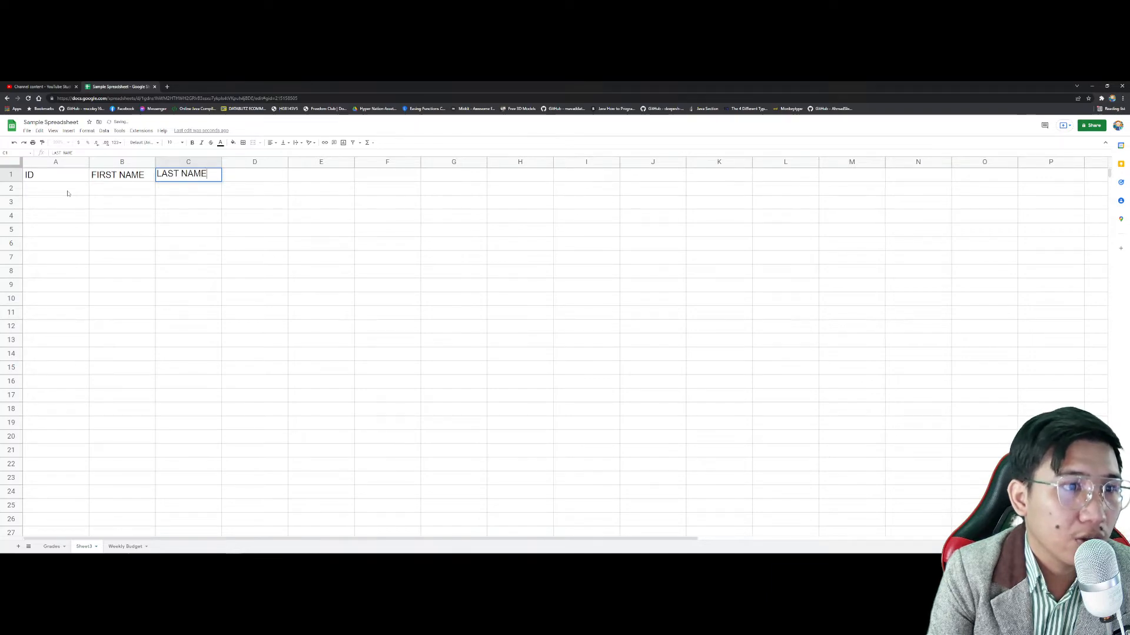
{"action": "key", "text": "Tab"}
{"action": "type", "text": "SALARY"}
{"action": "key", "text": "Return"}
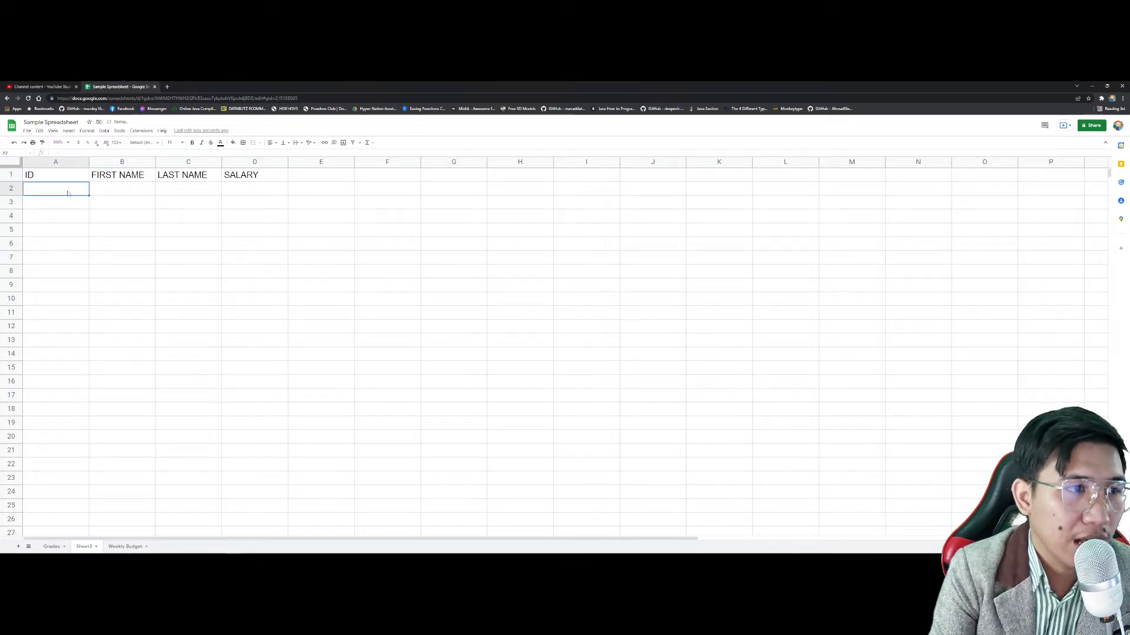
Step: Fill IDs 72, 66, 14, 30, 53, 56, 78 into A2:A8 and narrow column A
{"action": "type", "text": "72"}
{"action": "key", "text": "Return"}
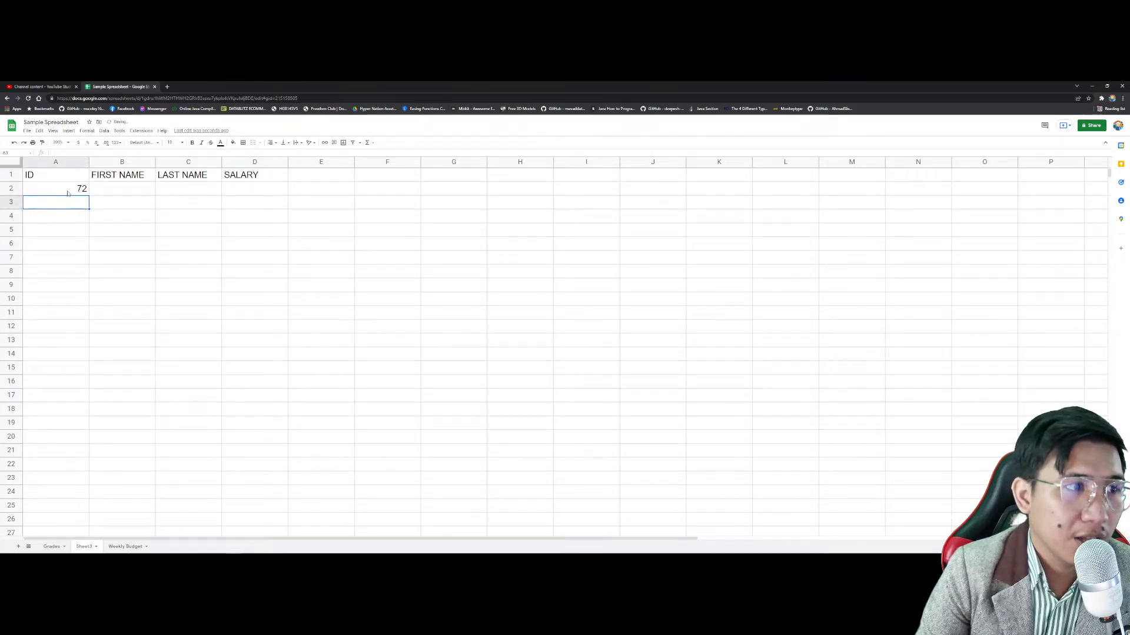
{"action": "type", "text": "66"}
{"action": "key", "text": "Return"}
{"action": "type", "text": "14"}
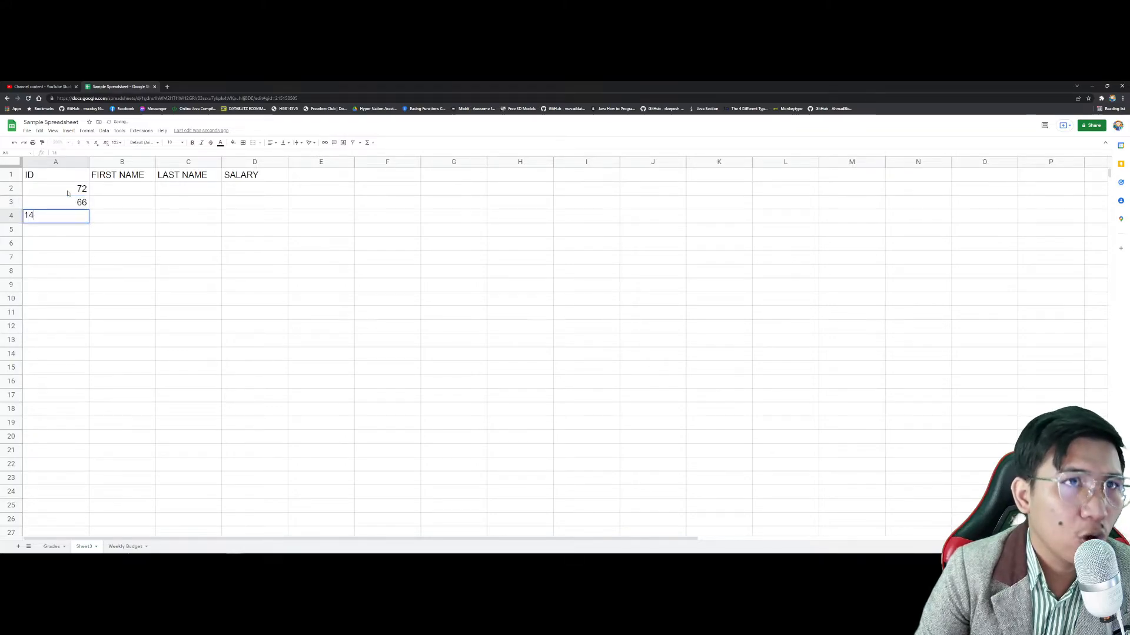
{"action": "key", "text": "Return"}
{"action": "type", "text": "1"}
{"action": "type", "text": "0"}
{"action": "key", "text": "Return"}
{"action": "type", "text": "53"}
{"action": "key", "text": "Return"}
{"action": "type", "text": "56"}
{"action": "key", "text": "Return"}
{"action": "type", "text": "7"}
{"action": "key", "text": "Return"}
{"action": "key", "text": "Up"}
{"action": "key", "text": "Up"}
{"action": "key", "text": "Up"}
{"action": "key", "text": "Up"}
{"action": "key", "text": "Up"}
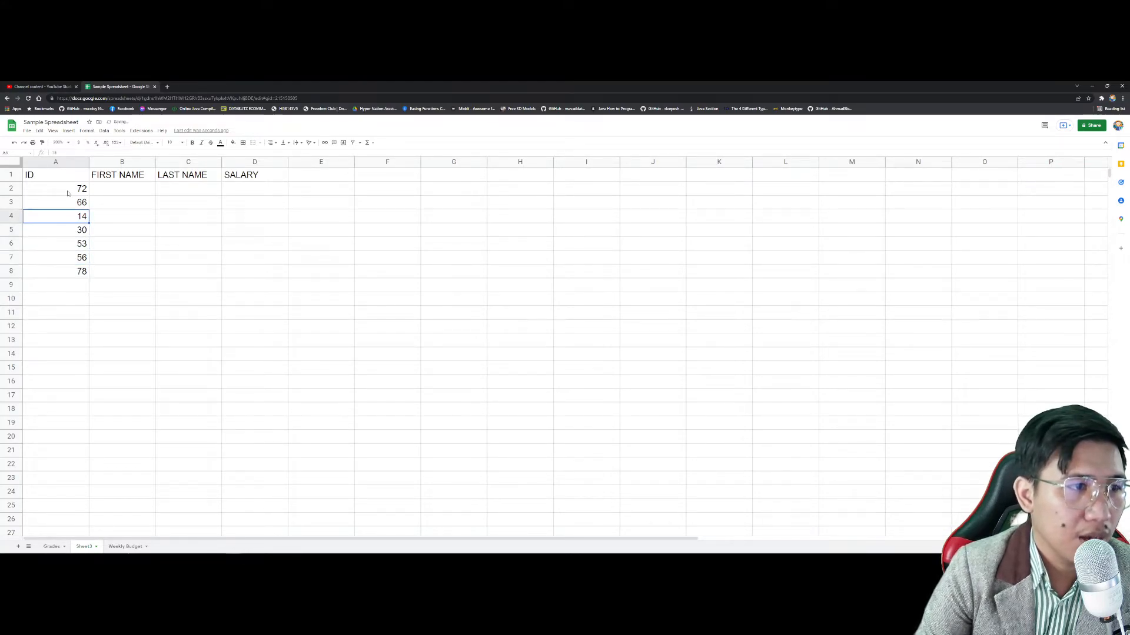
{"action": "left_click_drag", "start_coordinate": [88, 162], "coordinate": [47, 162]}
Step: Enter the first employee's first and last name in B2:C2
{"action": "left_click", "coordinate": [81, 189]}
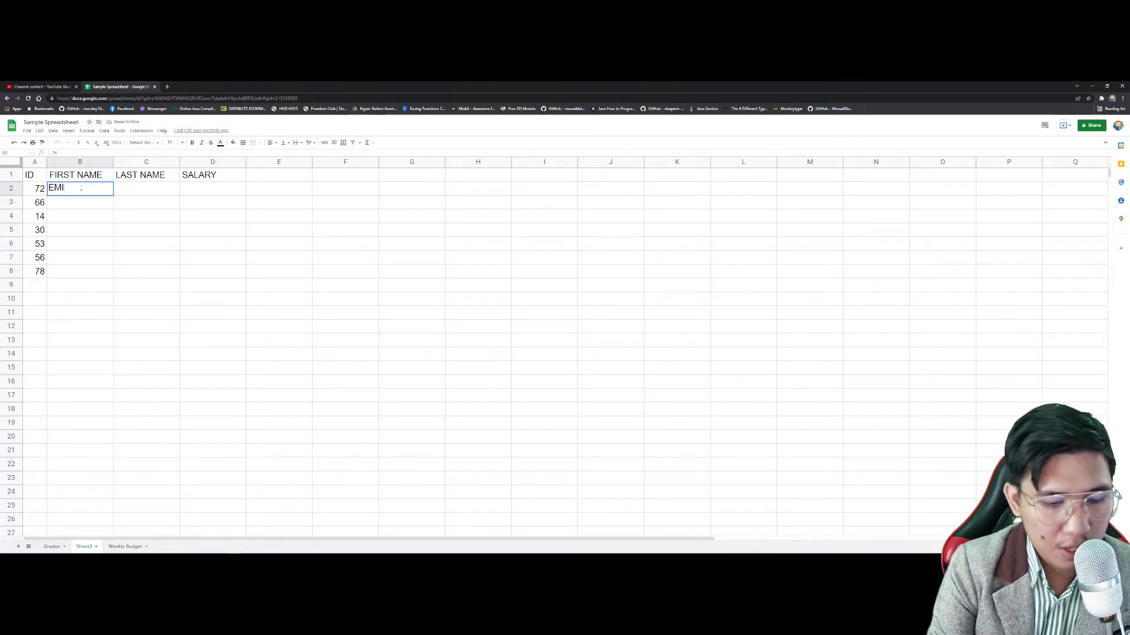
{"action": "key", "text": "Tab"}
{"action": "type", "text": "SMITH"}
{"action": "key", "text": "Tab"}
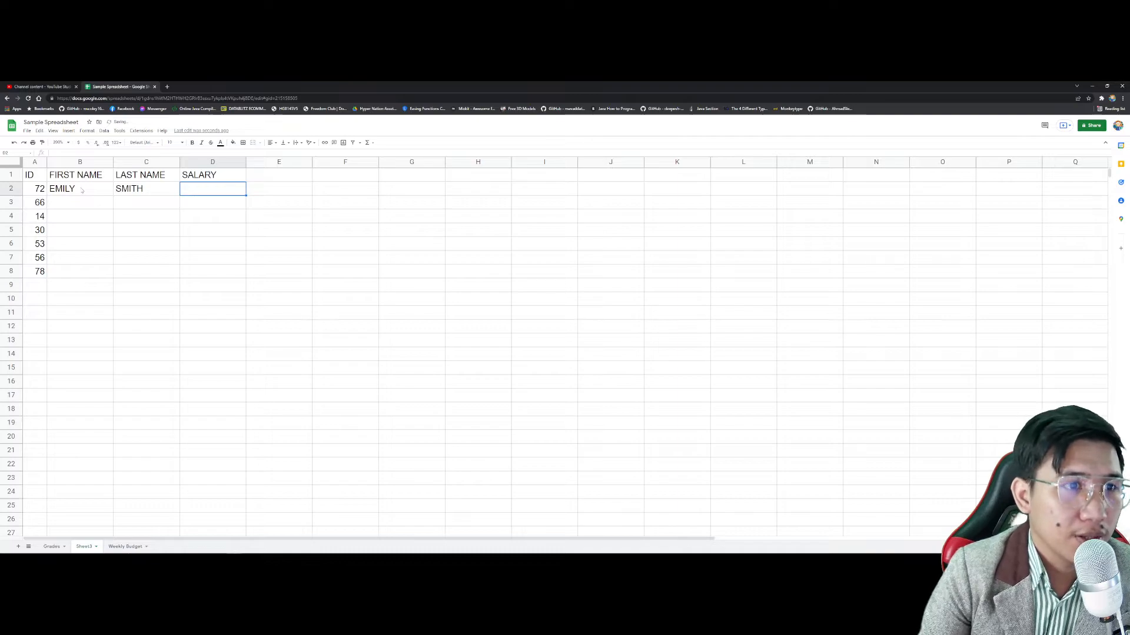
Step: Enter salaries 60,540, 4,512, 54,231, 54,632, 5,464,123, 456,412 and 4,856 in D2:D8
{"action": "left_click", "coordinate": [202, 271], "text": "shift"}
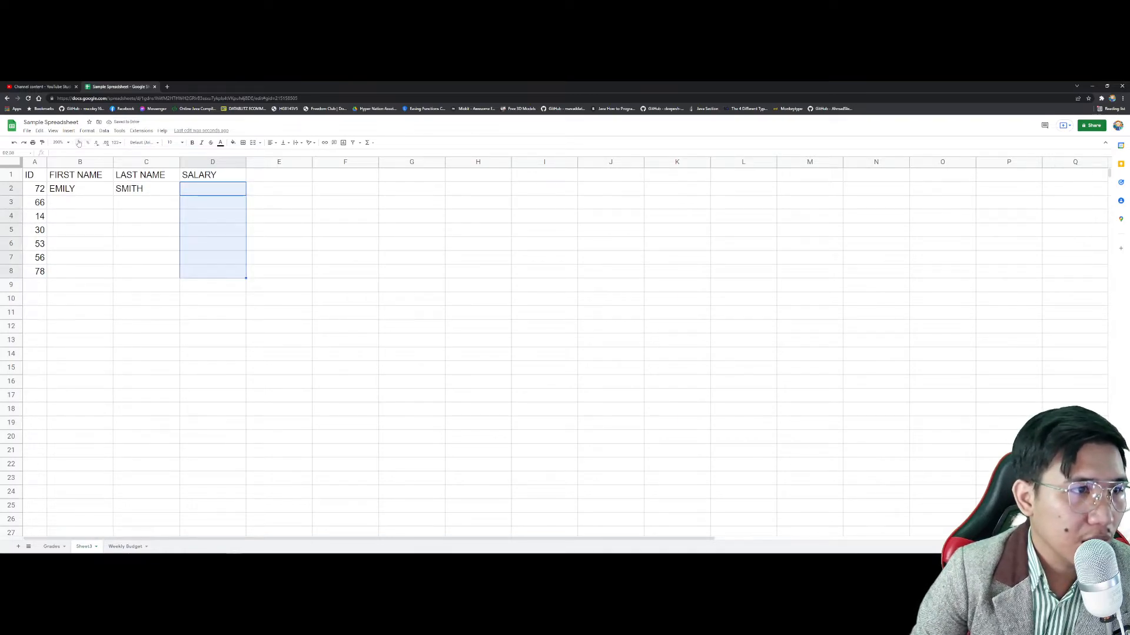
{"action": "type", "text": "60,540"}
{"action": "key", "text": "Return"}
{"action": "type", "text": "4,512"}
{"action": "key", "text": "Return"}
{"action": "type", "text": "54,231"}
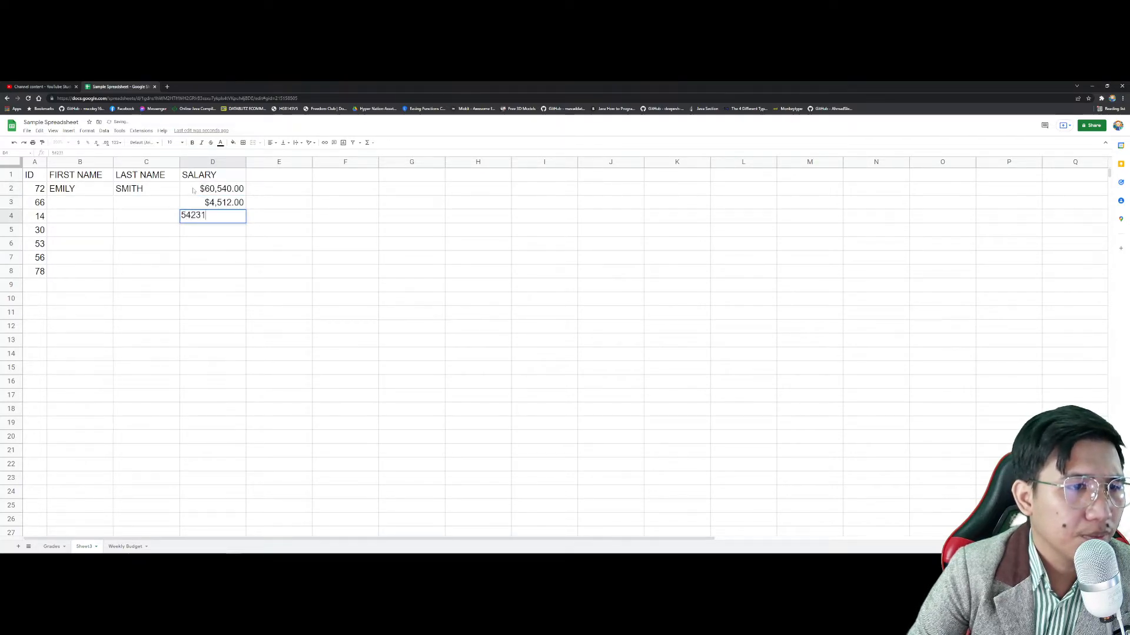
{"action": "key", "text": "Return"}
{"action": "type", "text": "54632"}
{"action": "key", "text": "Return"}
{"action": "type", "text": "5464123"}
{"action": "key", "text": "Return"}
{"action": "type", "text": "456,412"}
{"action": "key", "text": "Return"}
{"action": "type", "text": "4856"}
{"action": "key", "text": "Return"}
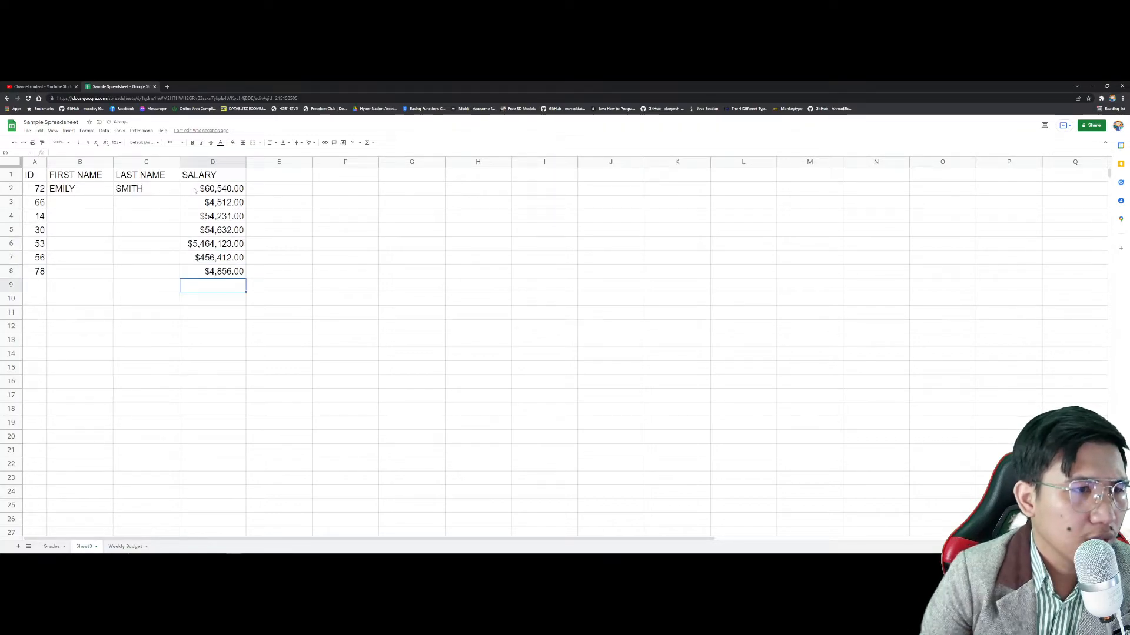
Step: Enter the first and last names for rows 3 to 5 in columns B and C
{"action": "left_click", "coordinate": [90, 203]}
{"action": "type", "text": "U"}
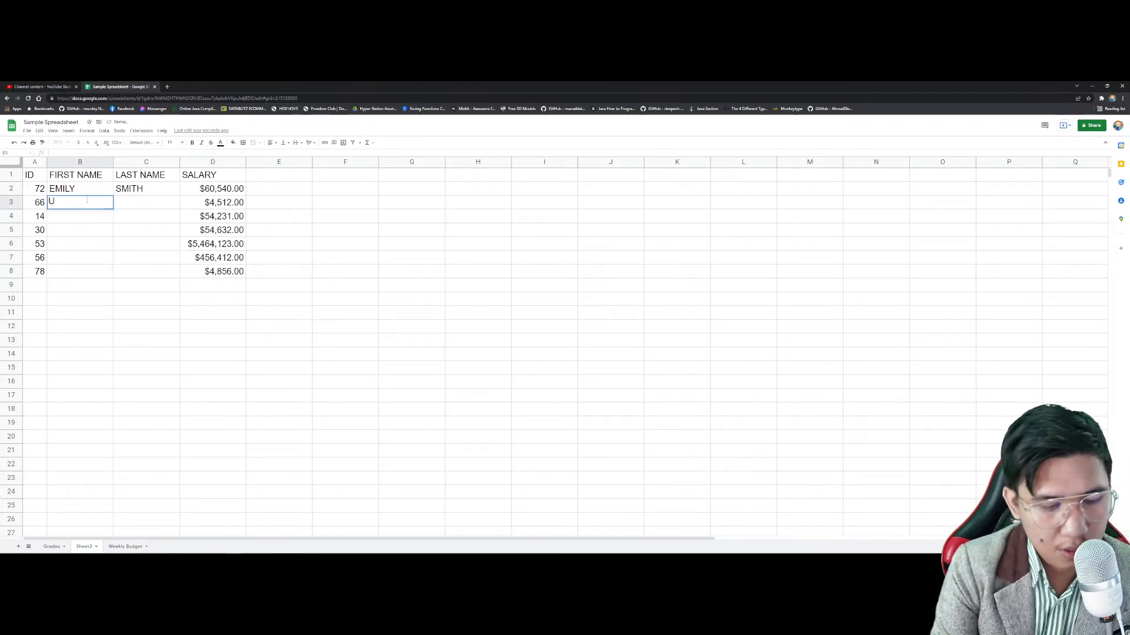
{"action": "type", "text": "ZUMAKI NARU"}
{"action": "key", "text": "BackSpace"}
{"action": "key", "text": "BackSpace"}
{"action": "key", "text": "BackSpace"}
{"action": "key", "text": "BackSpace"}
{"action": "key", "text": "BackSpace"}
{"action": "key", "text": "Tab"}
{"action": "type", "text": "NARUTO"}
{"action": "key", "text": "Return"}
{"action": "type", "text": "UCHIHA SAS"}
{"action": "key", "text": "BackSpace"}
{"action": "key", "text": "BackSpace"}
{"action": "key", "text": "BackSpace"}
{"action": "key", "text": "BackSpace"}
{"action": "key", "text": "Tab"}
{"action": "type", "text": "SAS"}
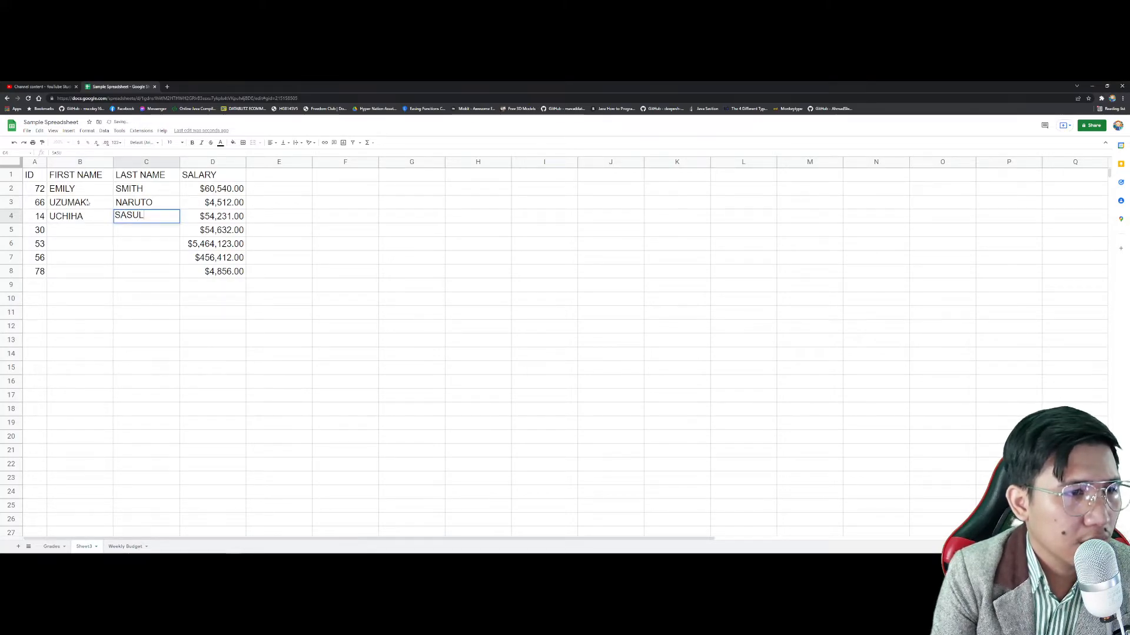
{"action": "type", "text": "UKE"}
{"action": "key", "text": "Return"}
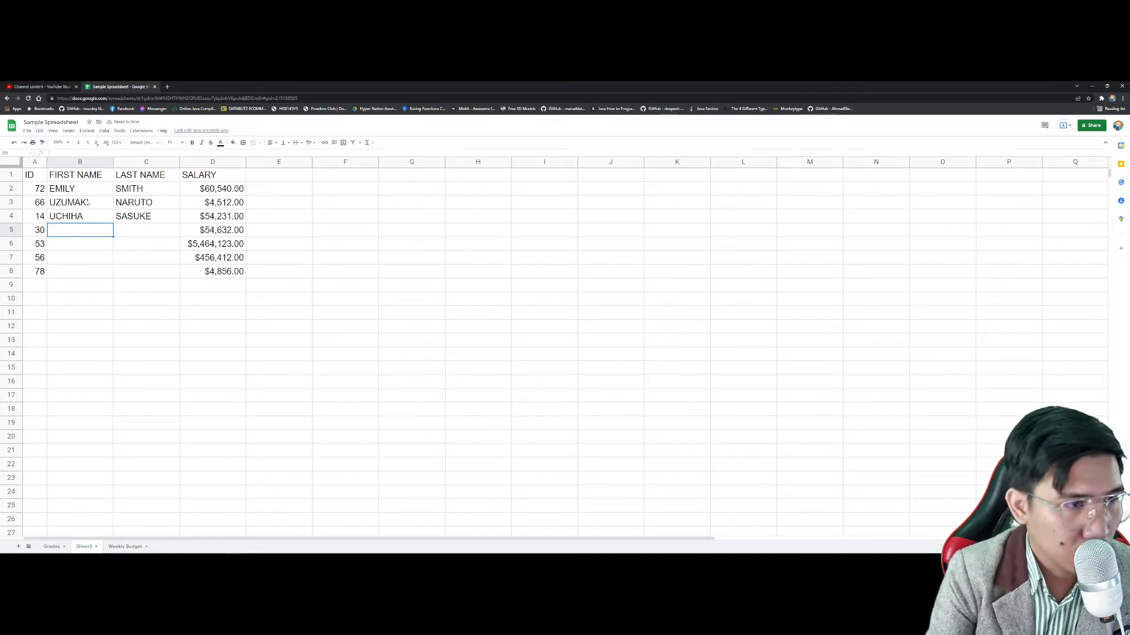
{"action": "type", "text": "MARIN"}
{"action": "key", "text": "Tab"}
{"action": "type", "text": "KITAGAWA"}
{"action": "key", "text": "Return"}
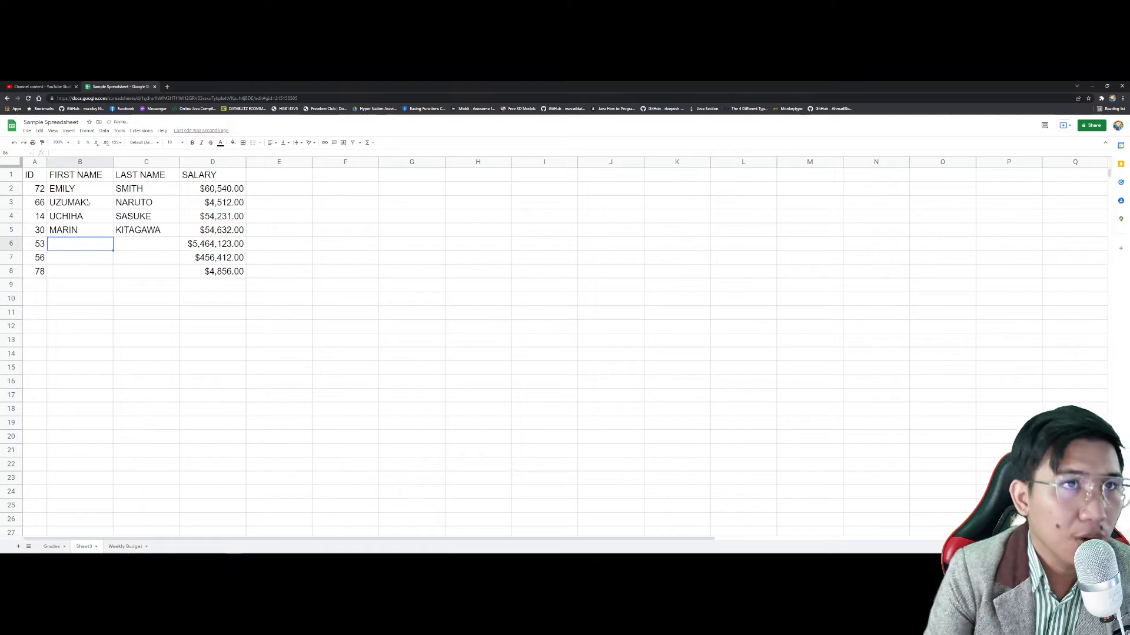
Step: Enter the first and last names for rows 6 to 8 in columns B and C
{"action": "type", "text": "RICHARD"}
{"action": "key", "text": "Tab"}
{"action": "type", "text": "GOMEZ"}
{"action": "key", "text": "Return"}
{"action": "type", "text": "CARDO"}
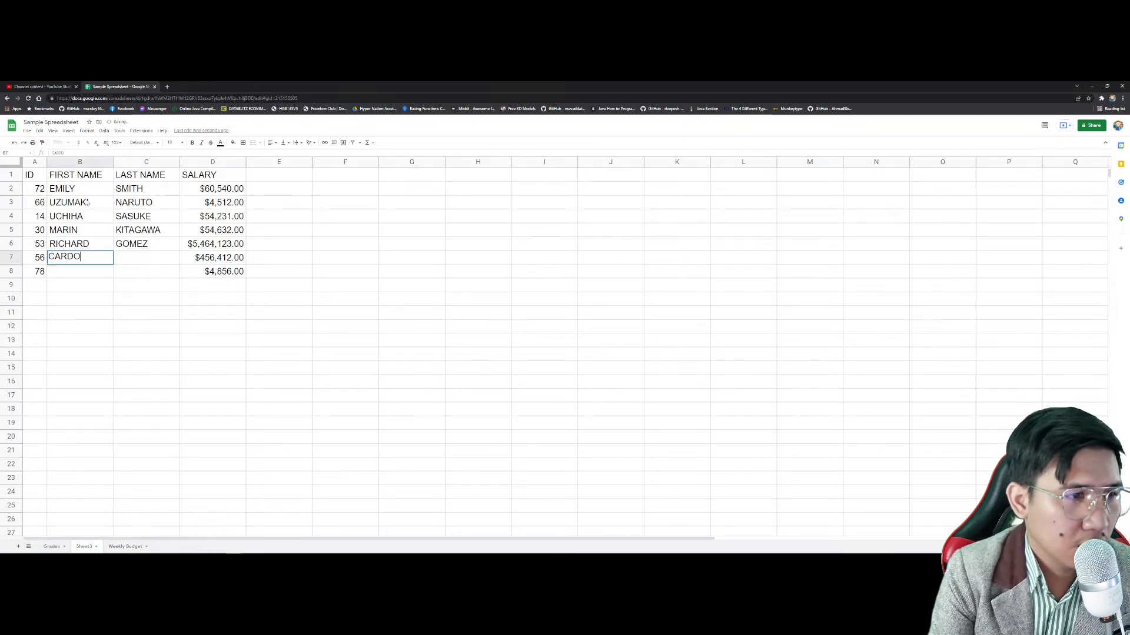
{"action": "key", "text": "Tab"}
{"action": "type", "text": "AY"}
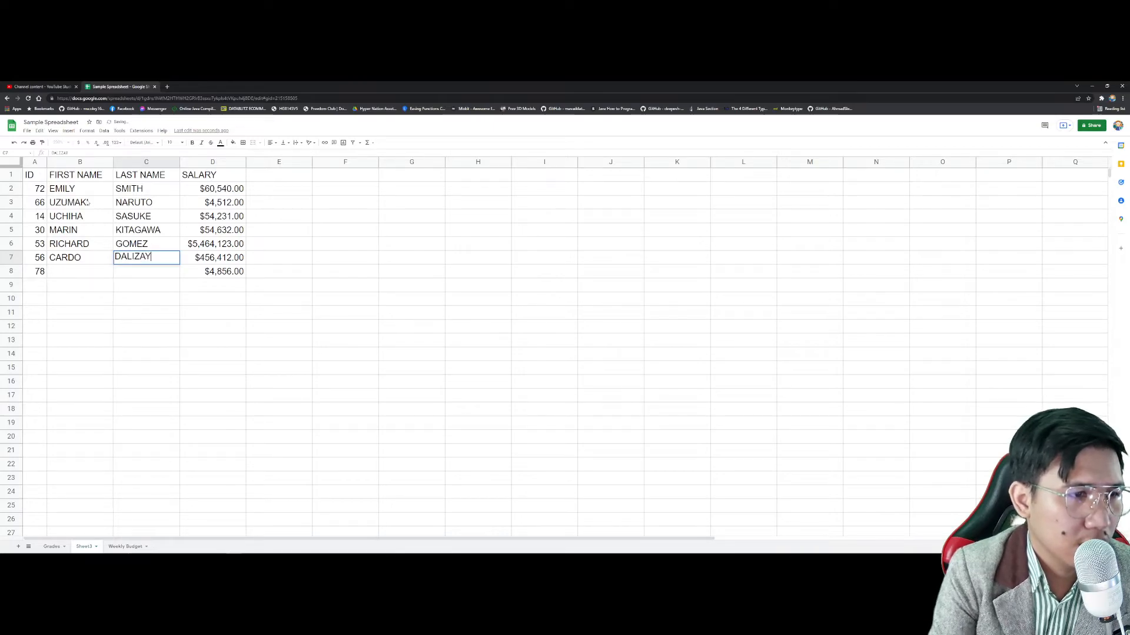
{"action": "key", "text": "Return"}
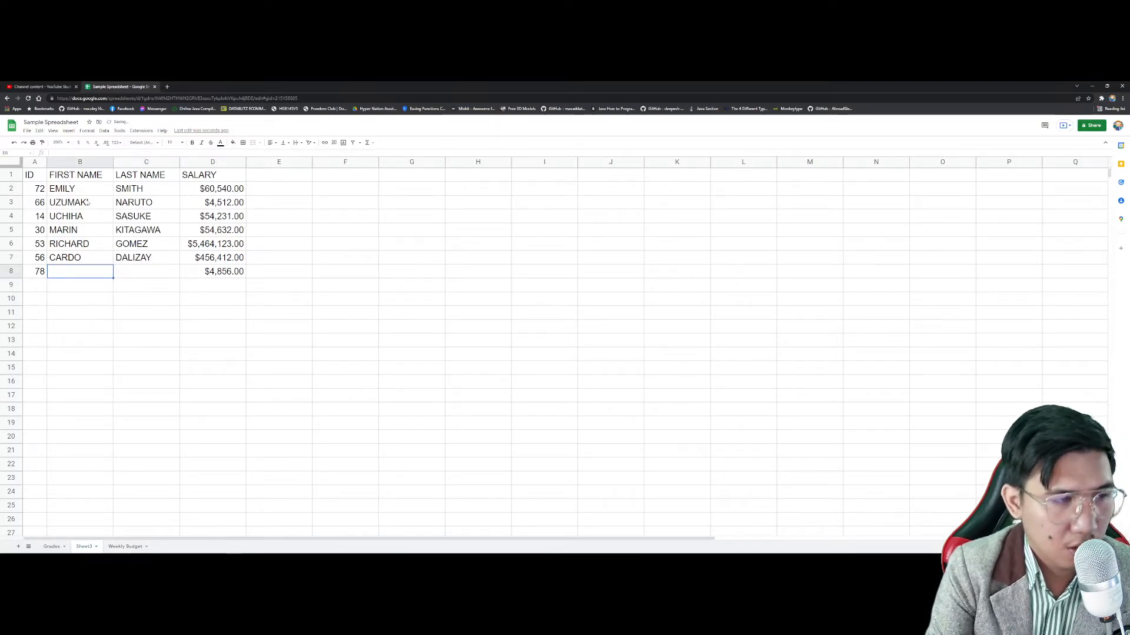
{"action": "type", "text": "RO"}
{"action": "key", "text": "BackSpace"}
{"action": "key", "text": "BackSpace"}
{"action": "type", "text": "BONG BONG"}
{"action": "key", "text": "Tab"}
{"action": "type", "text": "ROBREDO"}
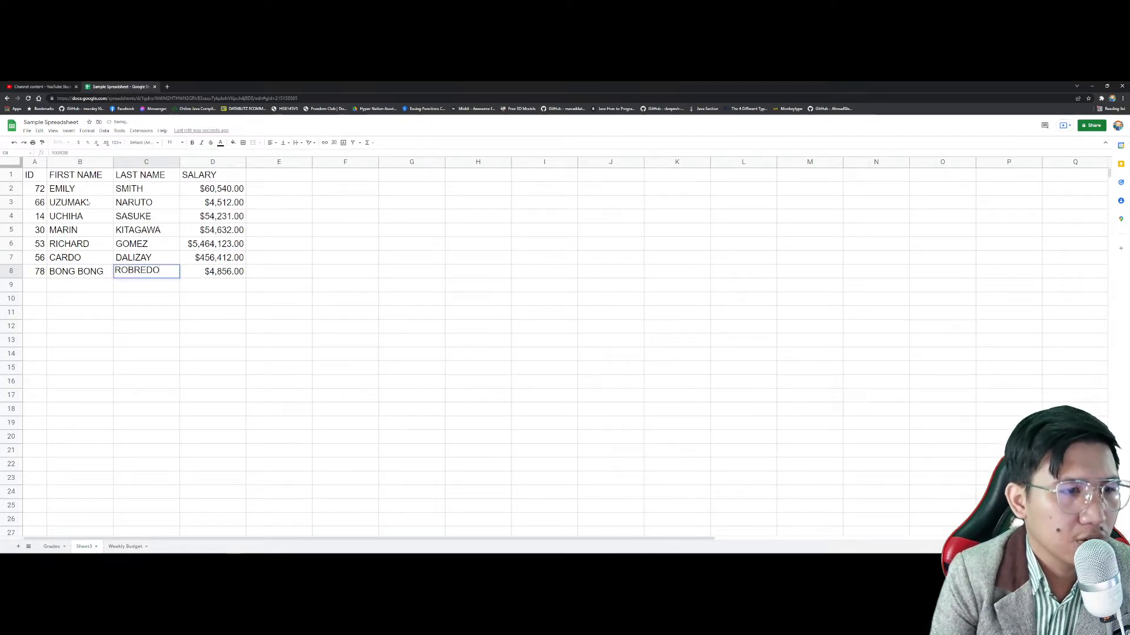
{"action": "key", "text": "Return"}
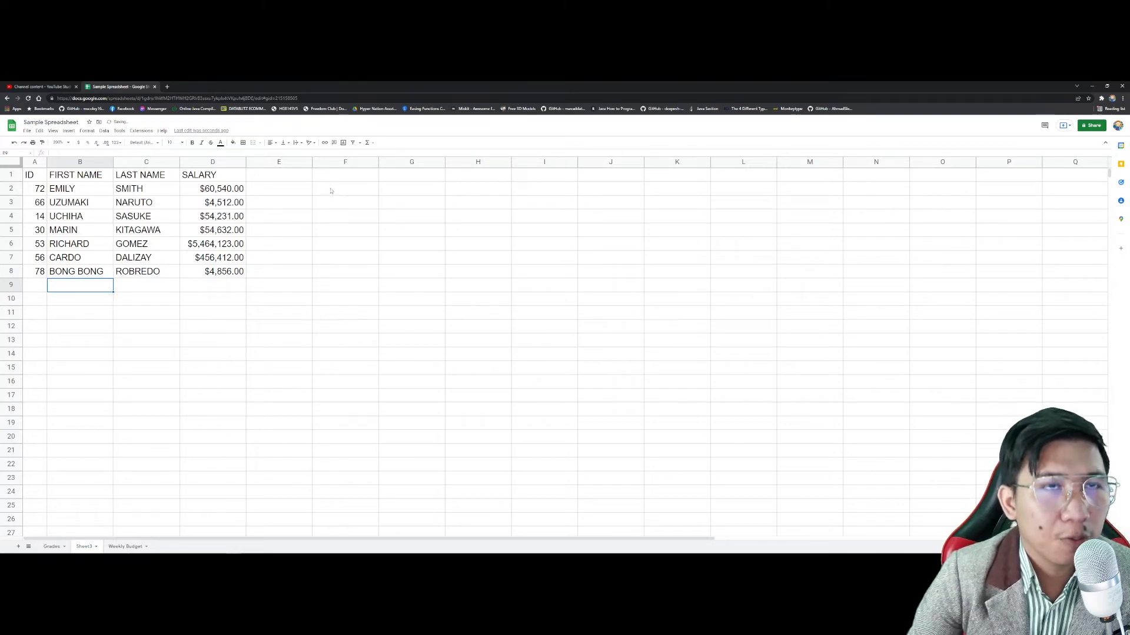
Step: Add the labels ID in F2 and SALARY in F3
{"action": "left_click", "coordinate": [295, 189]}
{"action": "left_click", "coordinate": [340, 189]}
{"action": "type", "text": "ID"}
{"action": "key", "text": "Tab"}
{"action": "key", "text": "Return"}
{"action": "type", "text": "SALA"}
{"action": "key", "text": "Return"}
{"action": "key", "text": "Up"}
{"action": "key", "text": "Up"}
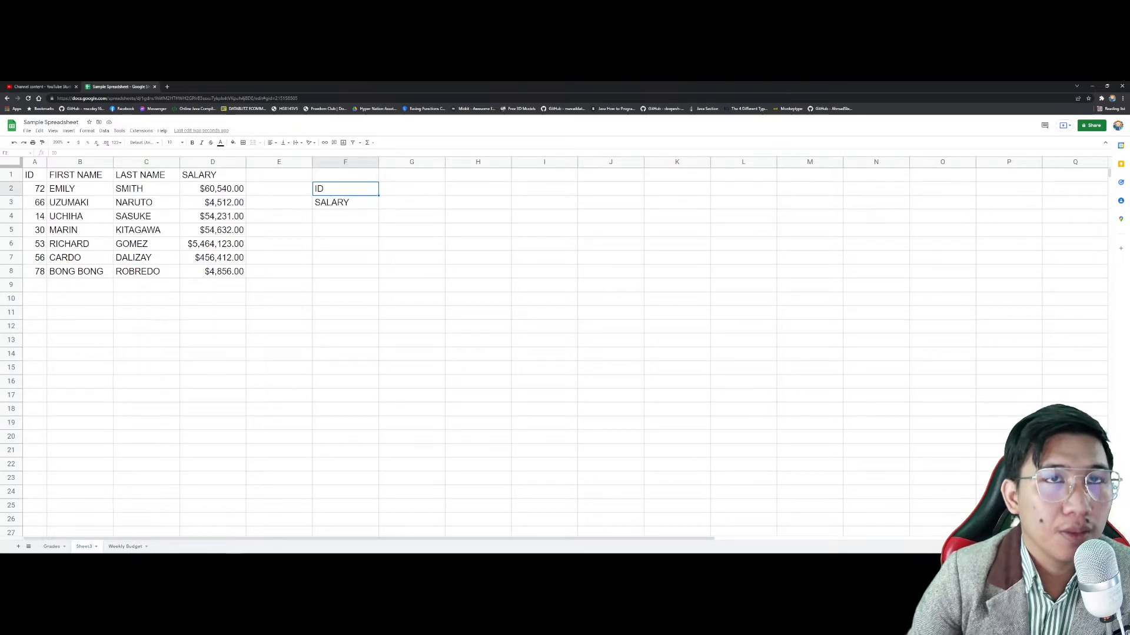
Step: Type =VLOOKUP(G2,A2:D8,4,FALSE) in G2, selecting A2:D8 as the lookup range
{"action": "left_click", "coordinate": [412, 188]}
{"action": "type", "text": "=VLOOKu"}
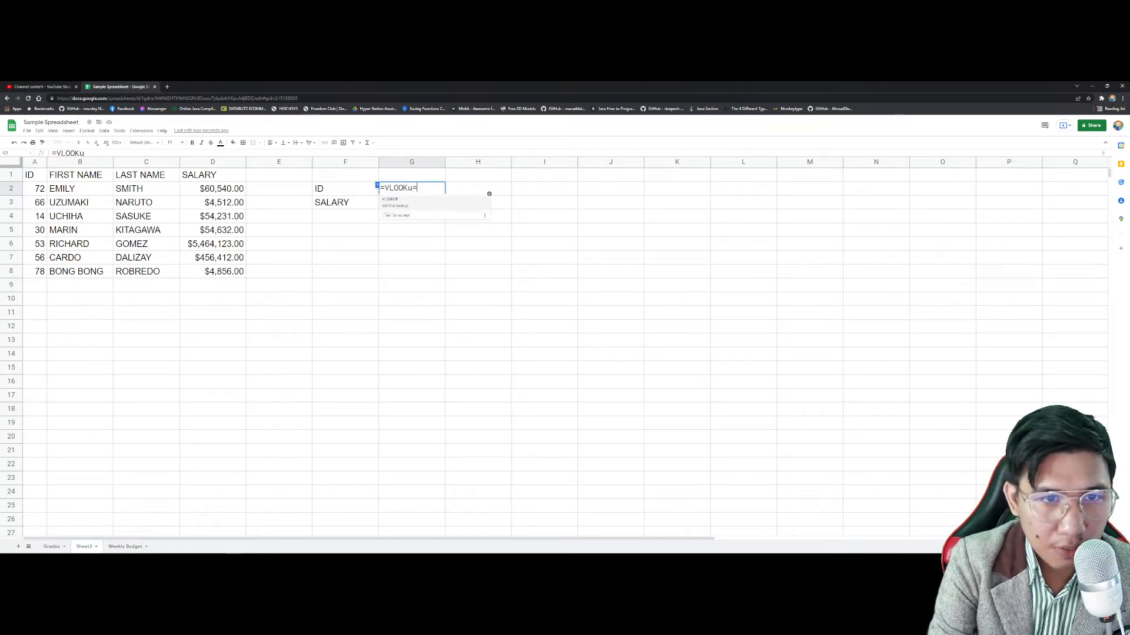
{"action": "key", "text": "BackSpace"}
{"action": "type", "text": "UP"}
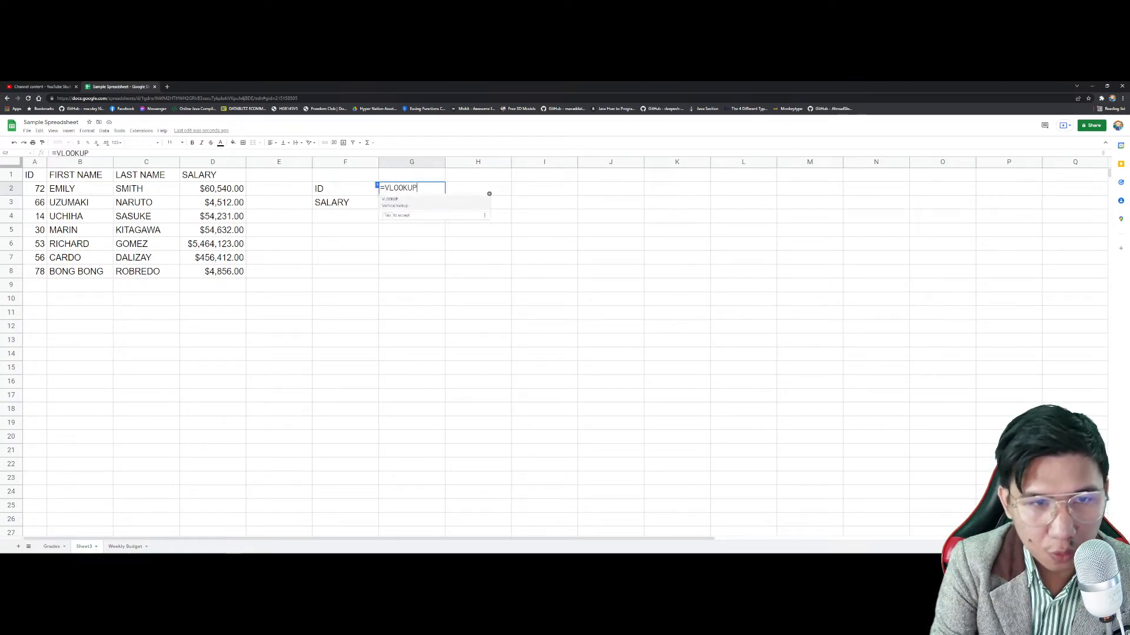
{"action": "type", "text": "("}
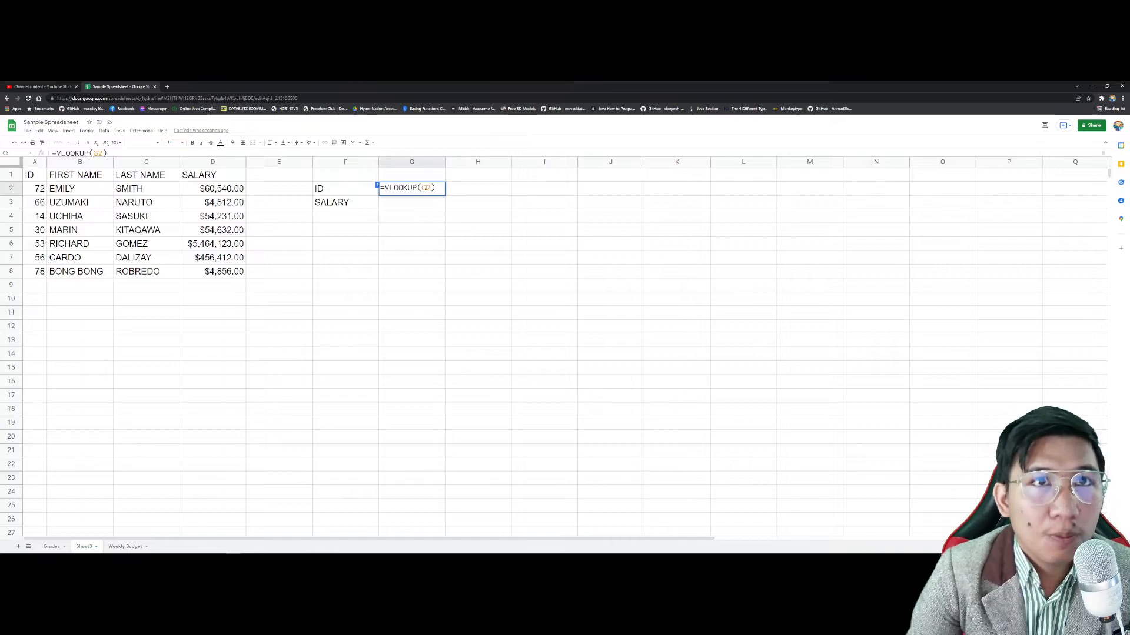
{"action": "type", "text": ","}
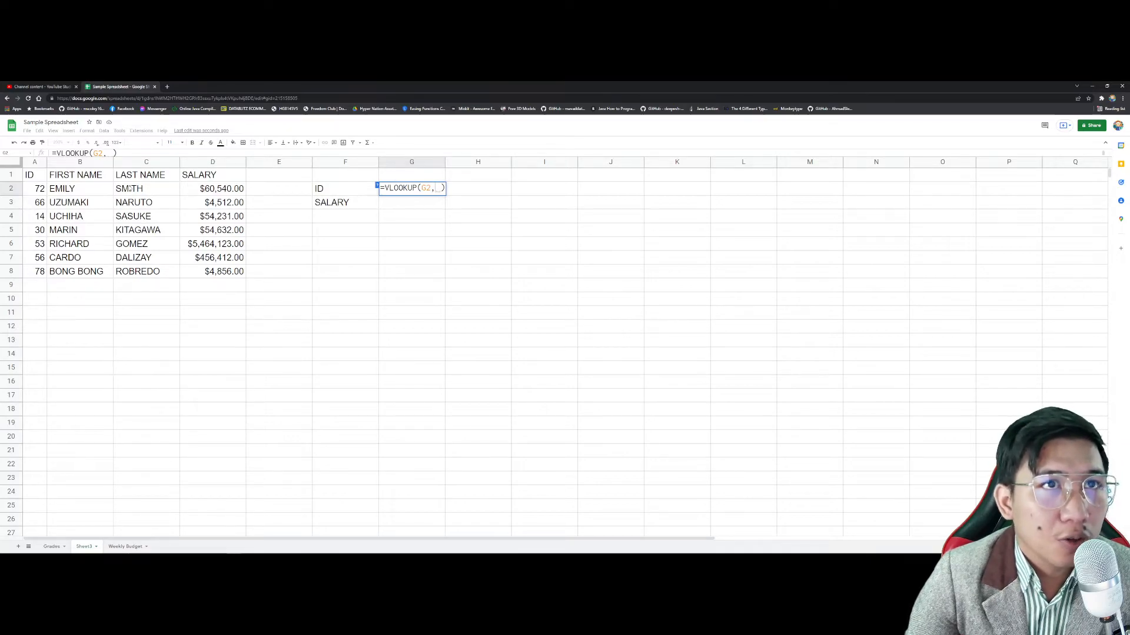
{"action": "left_click", "coordinate": [41, 189]}
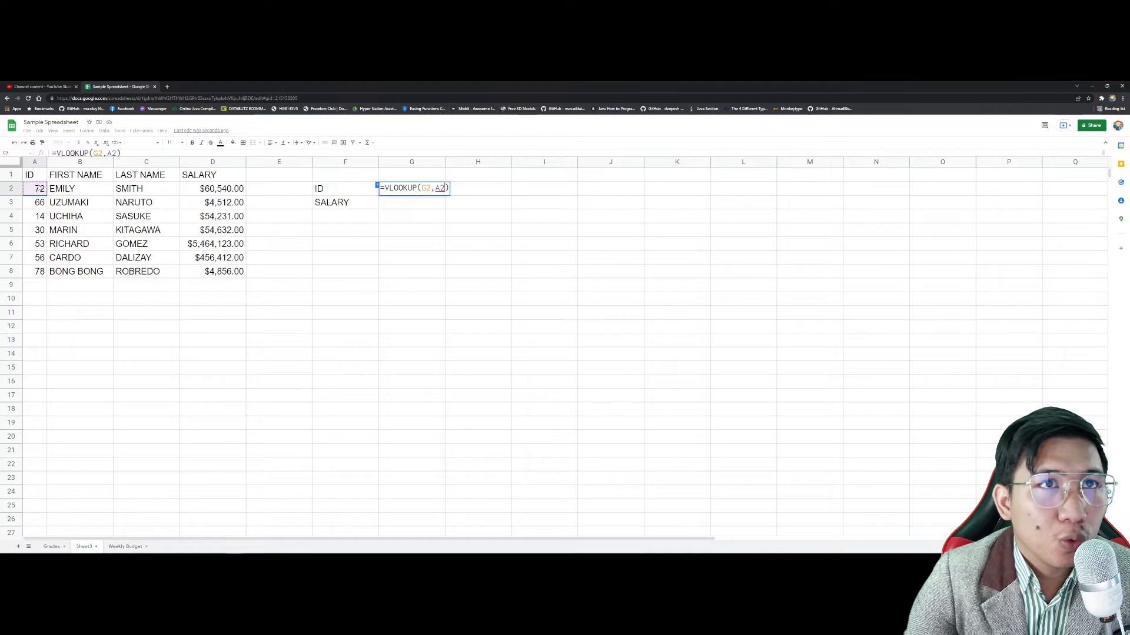
{"action": "left_click_drag", "start_coordinate": [41, 189], "coordinate": [216, 272]}
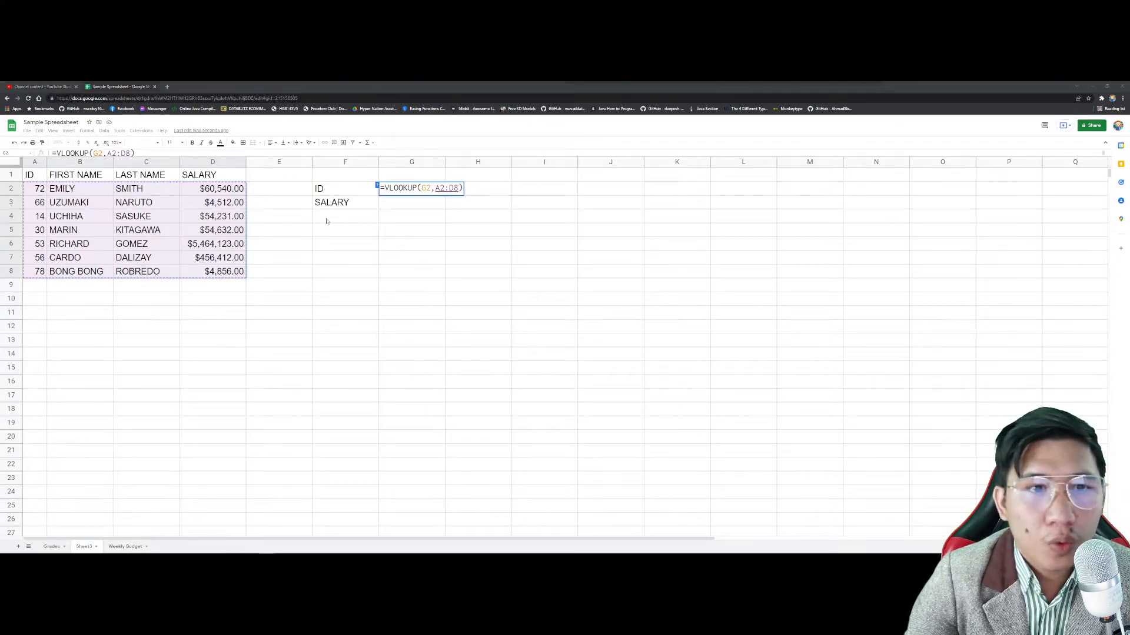
{"action": "left_click", "coordinate": [461, 188]}
{"action": "left_click", "coordinate": [461, 188]}
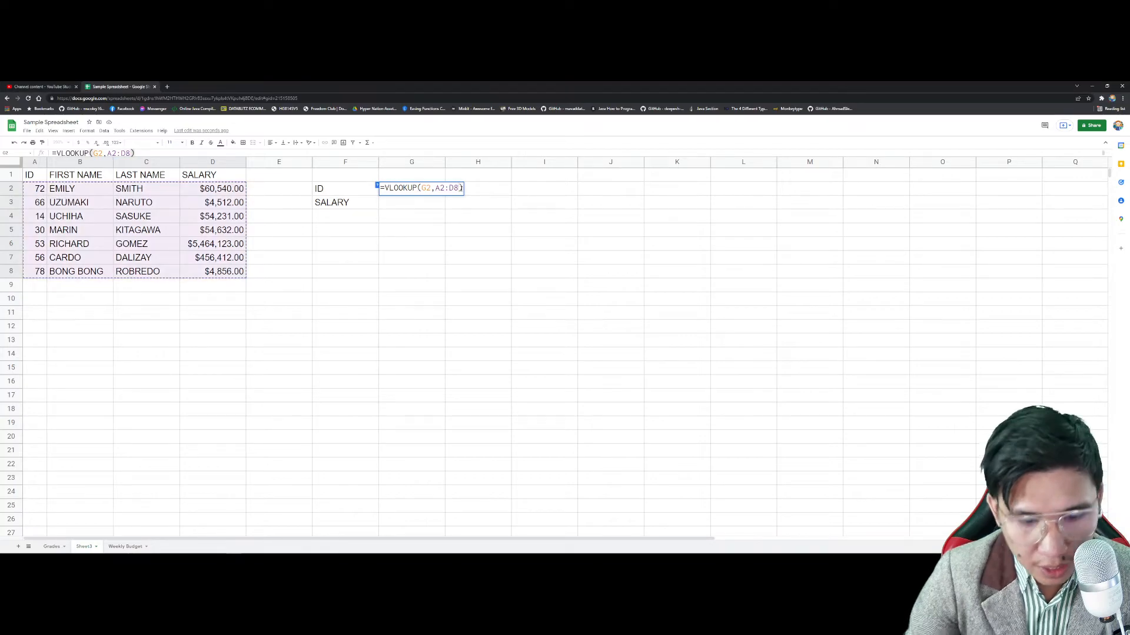
{"action": "type", "text": ",4"}
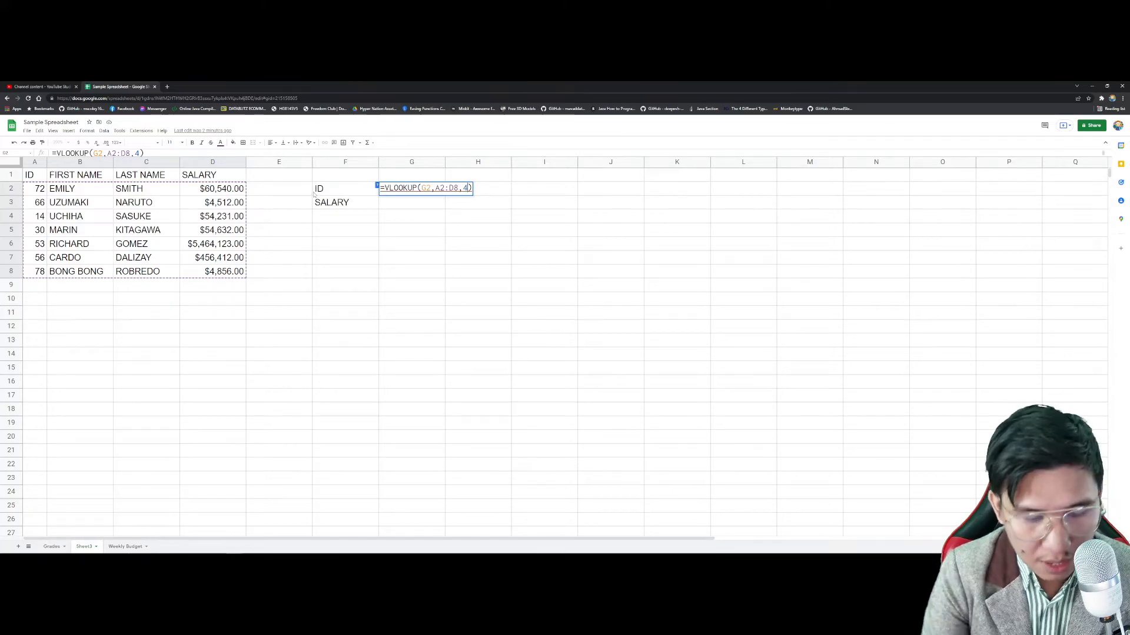
{"action": "mouse_move", "coordinate": [429, 189]}
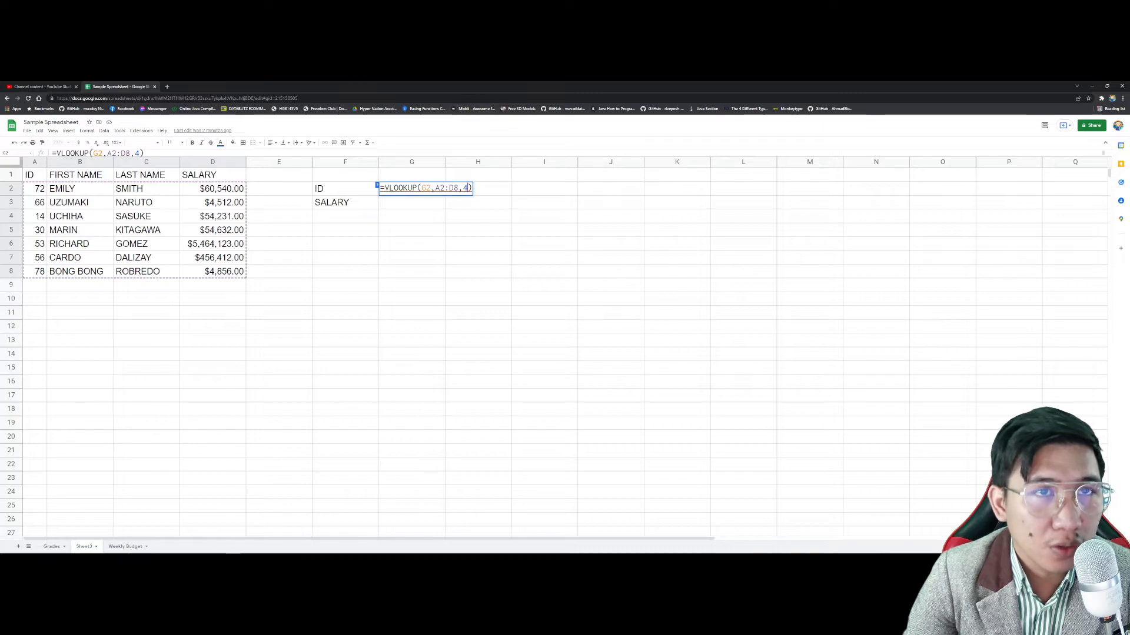
{"action": "type", "text": ",FALSE"}
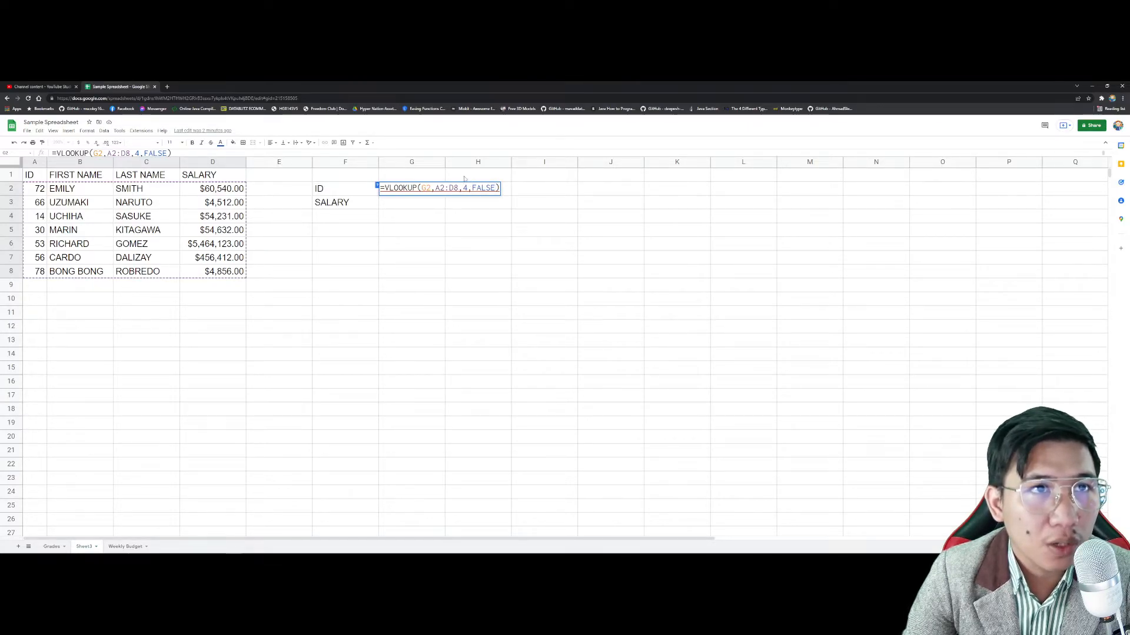
Step: Replace G2's self-referencing lookup value with ID 53
{"action": "key", "text": "Return"}
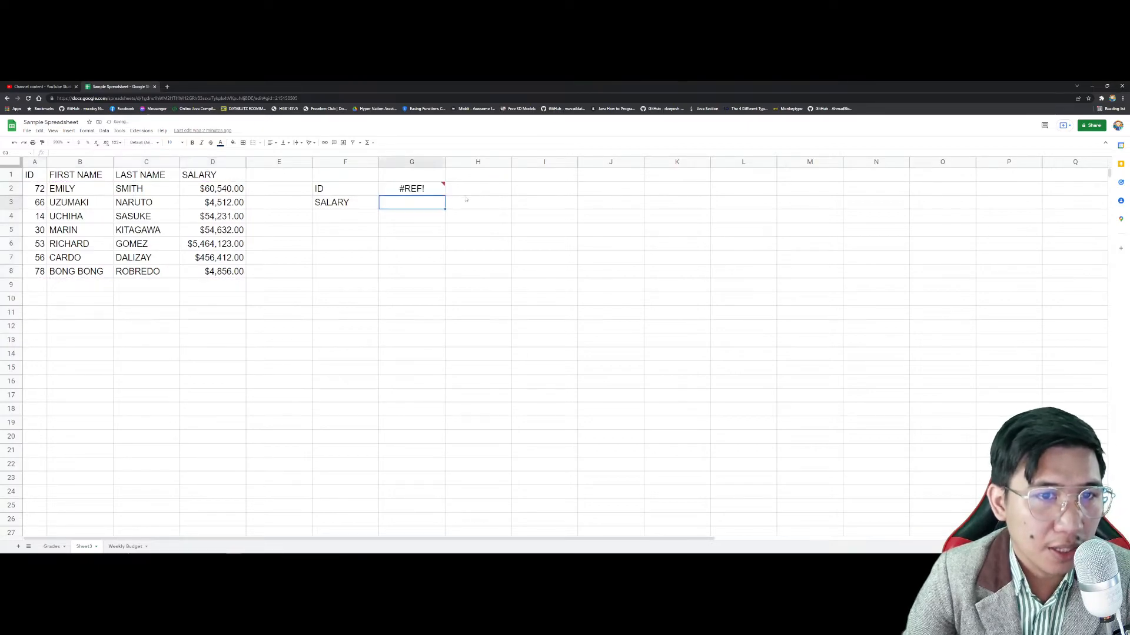
{"action": "left_click", "coordinate": [422, 189]}
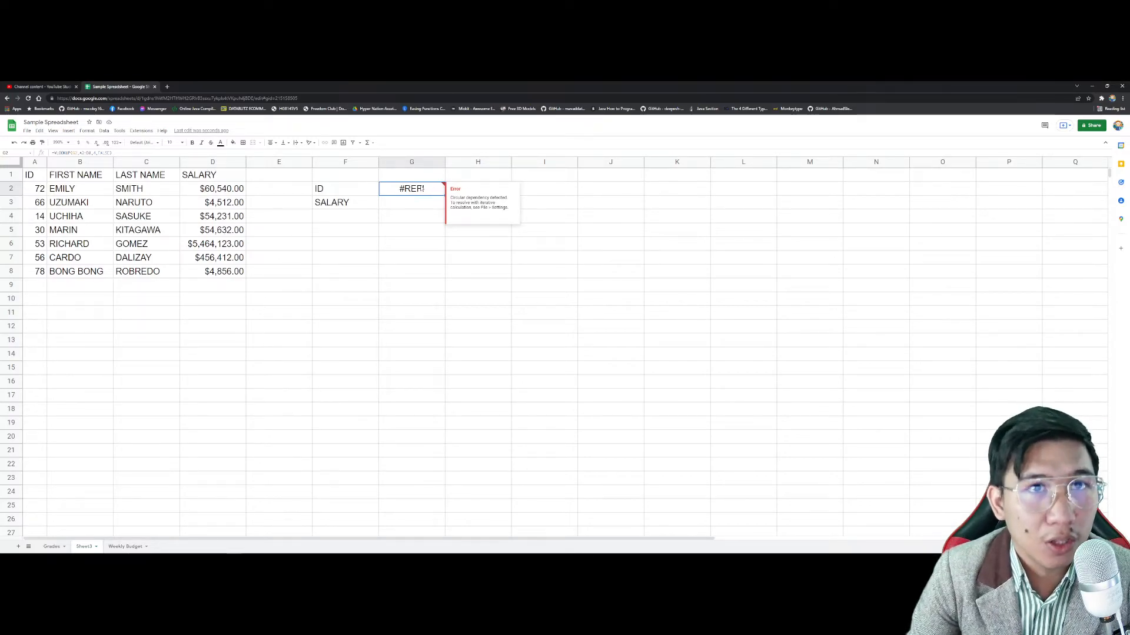
{"action": "left_click", "coordinate": [121, 153]}
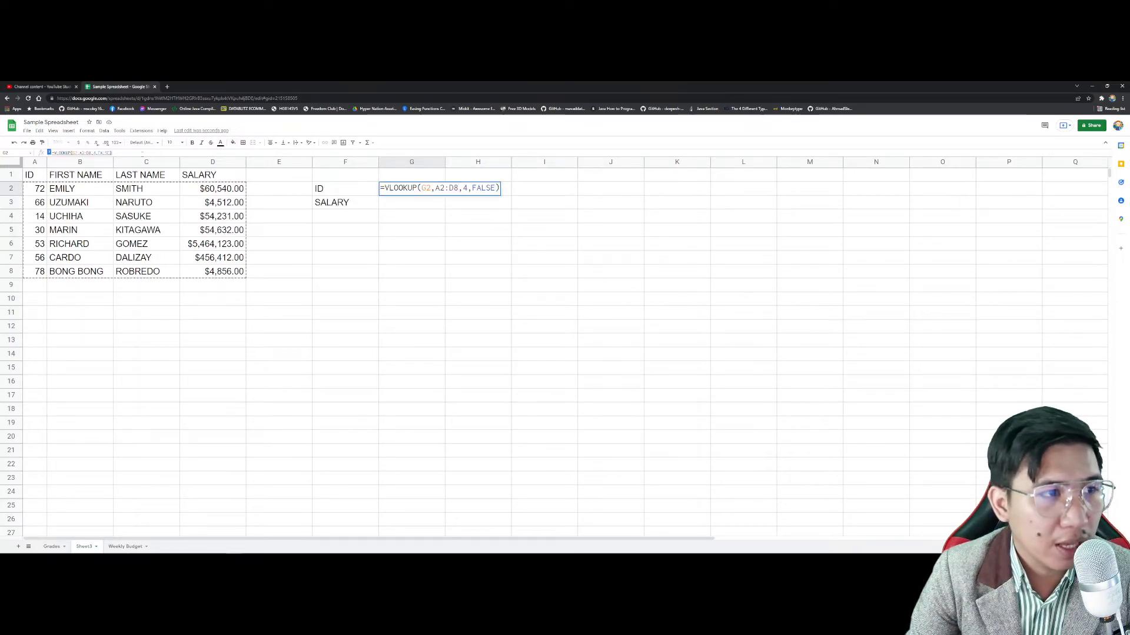
{"action": "left_click_drag", "start_coordinate": [113, 153], "coordinate": [49, 153]}
{"action": "left_click", "coordinate": [455, 189]}
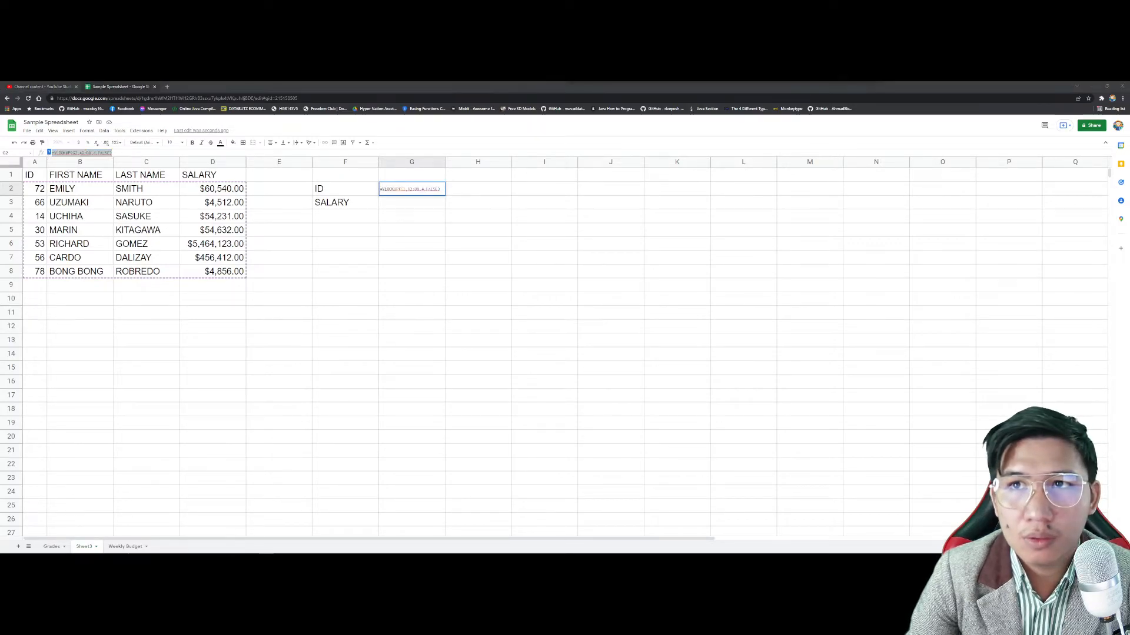
{"action": "double_click", "coordinate": [427, 188]}
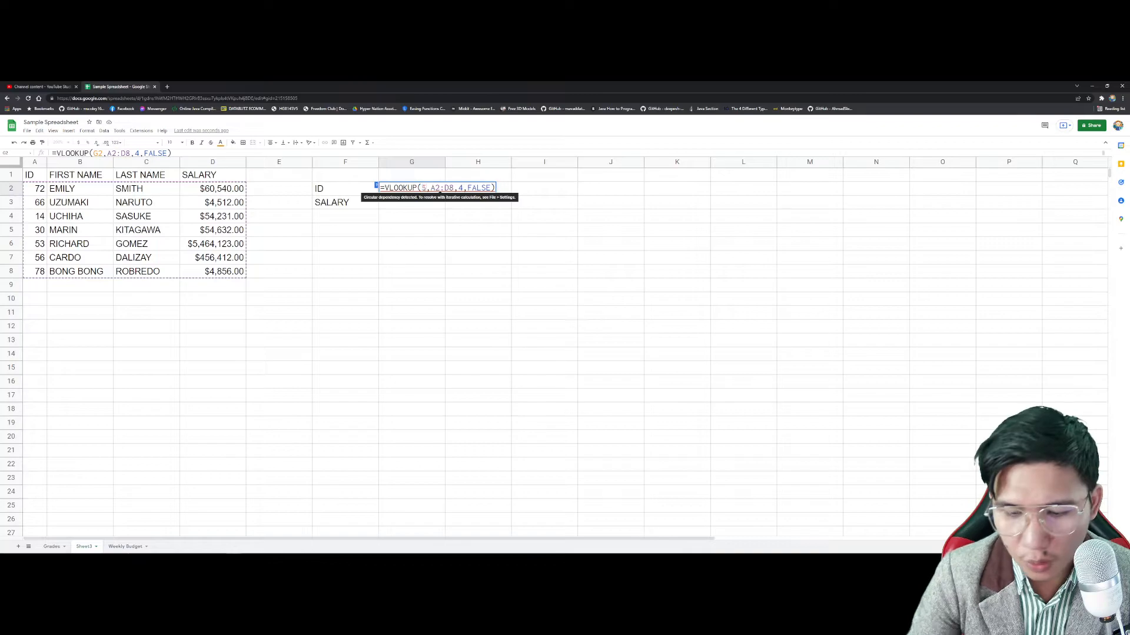
{"action": "type", "text": "53"}
{"action": "key", "text": "Return"}
Step: Change the lookup value to ID 78 so G2 returns $4,856.00
{"action": "left_click", "coordinate": [424, 189]}
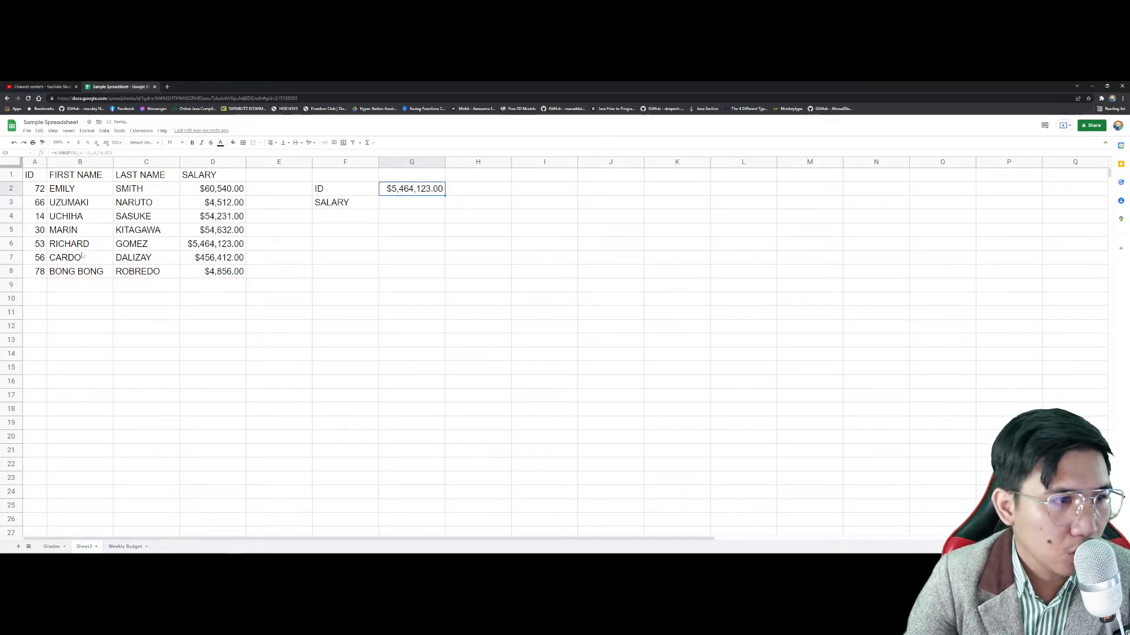
{"action": "double_click", "coordinate": [430, 188]}
{"action": "double_click", "coordinate": [426, 187]}
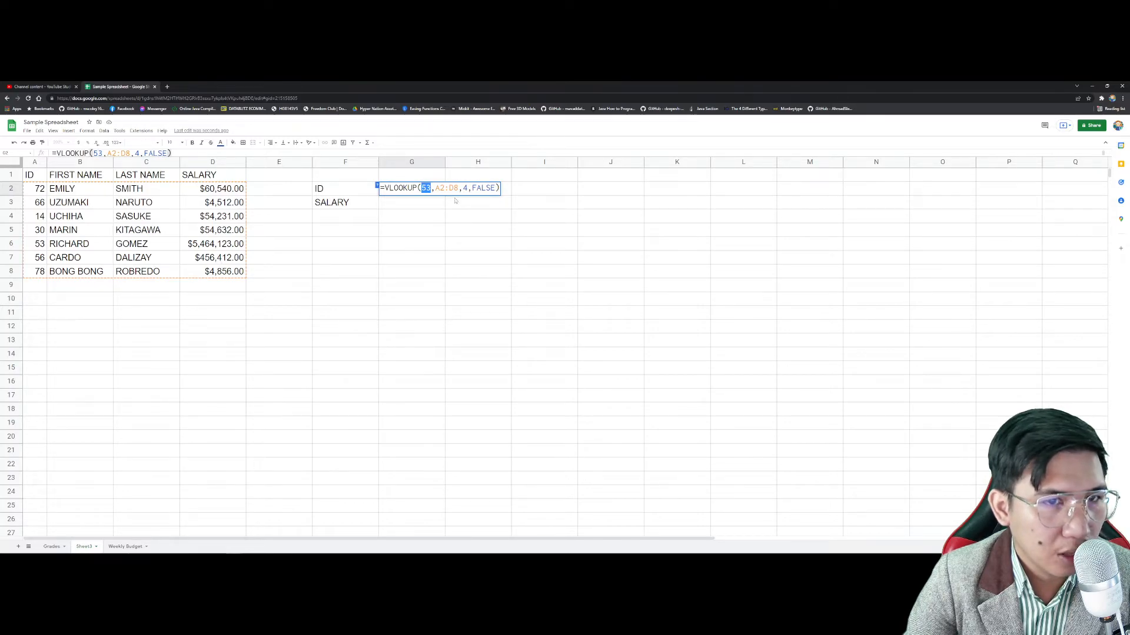
{"action": "type", "text": "78"}
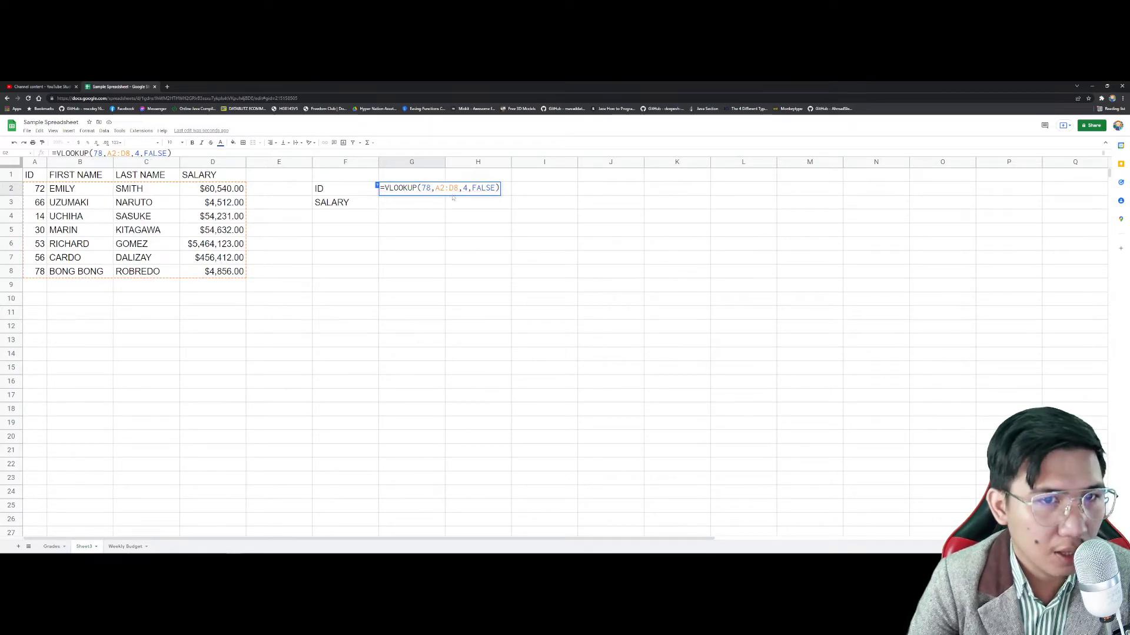
{"action": "key", "text": "Return"}
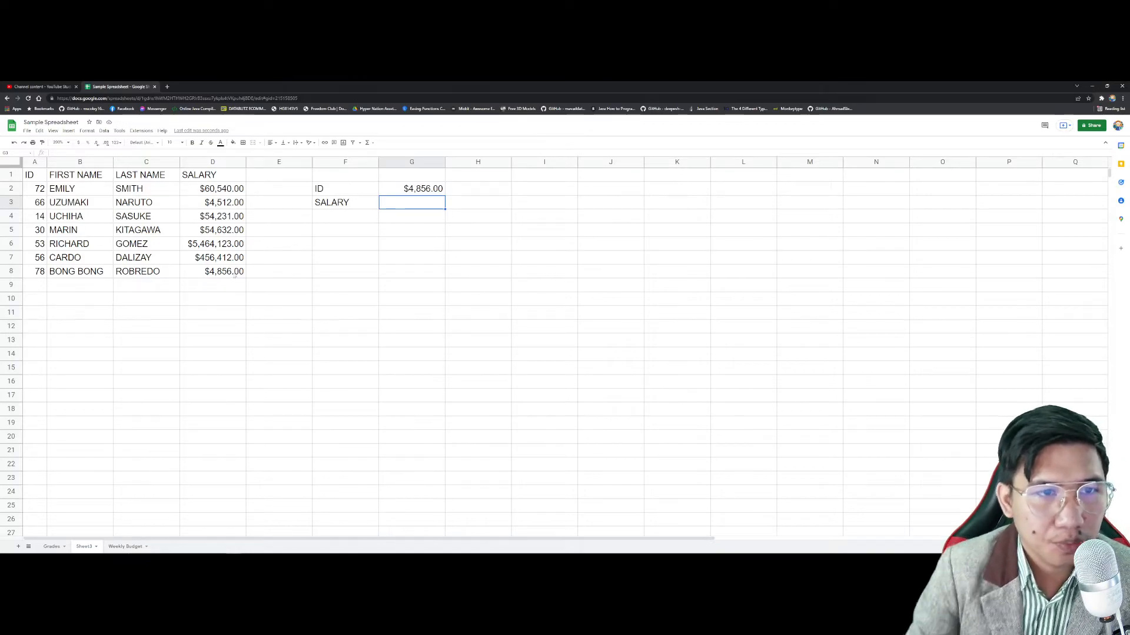
Step: Change G2's VLOOKUP column index from 2 to 3 to return ROBREDO for ID 78
{"action": "left_click", "coordinate": [424, 188]}
{"action": "double_click", "coordinate": [424, 188]}
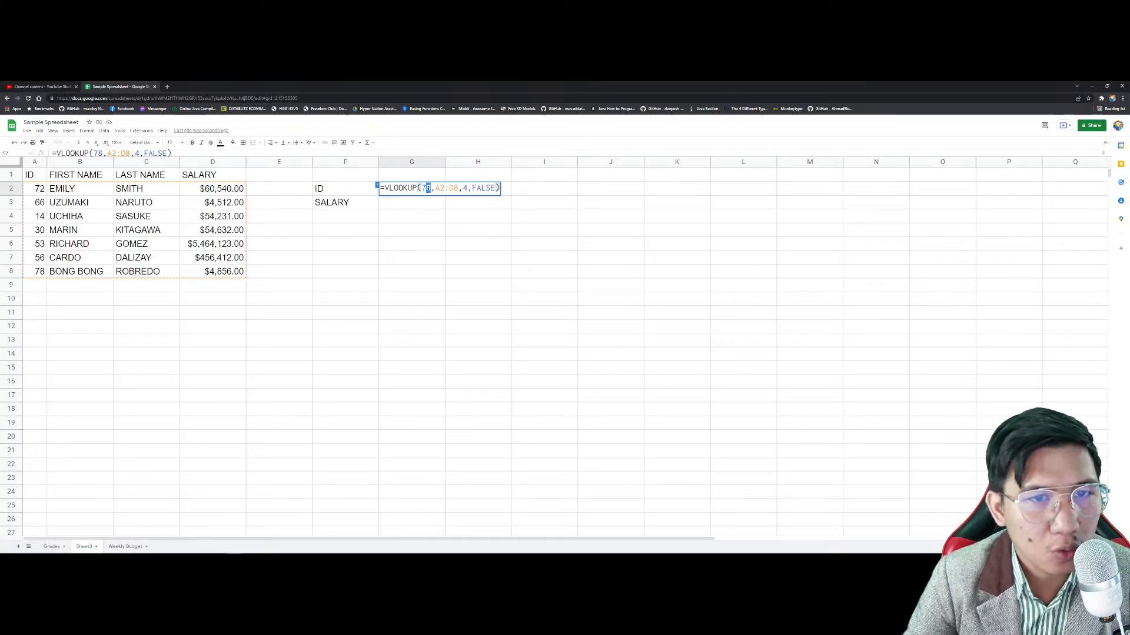
{"action": "left_click_drag", "start_coordinate": [421, 189], "coordinate": [426, 188]}
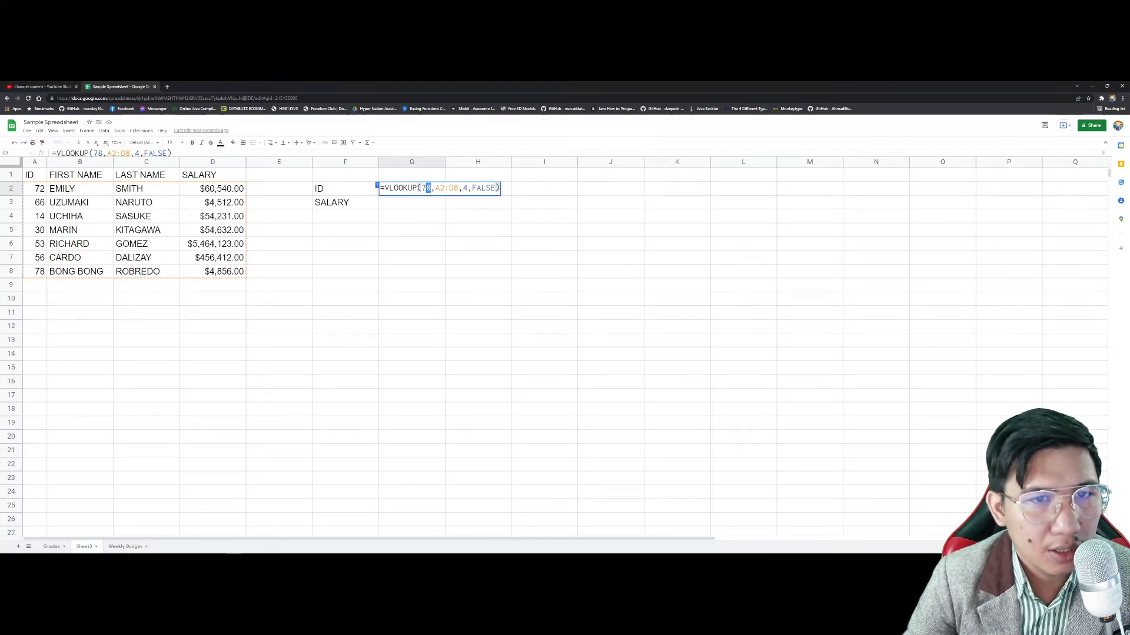
{"action": "left_click_drag", "start_coordinate": [423, 188], "coordinate": [426, 189]}
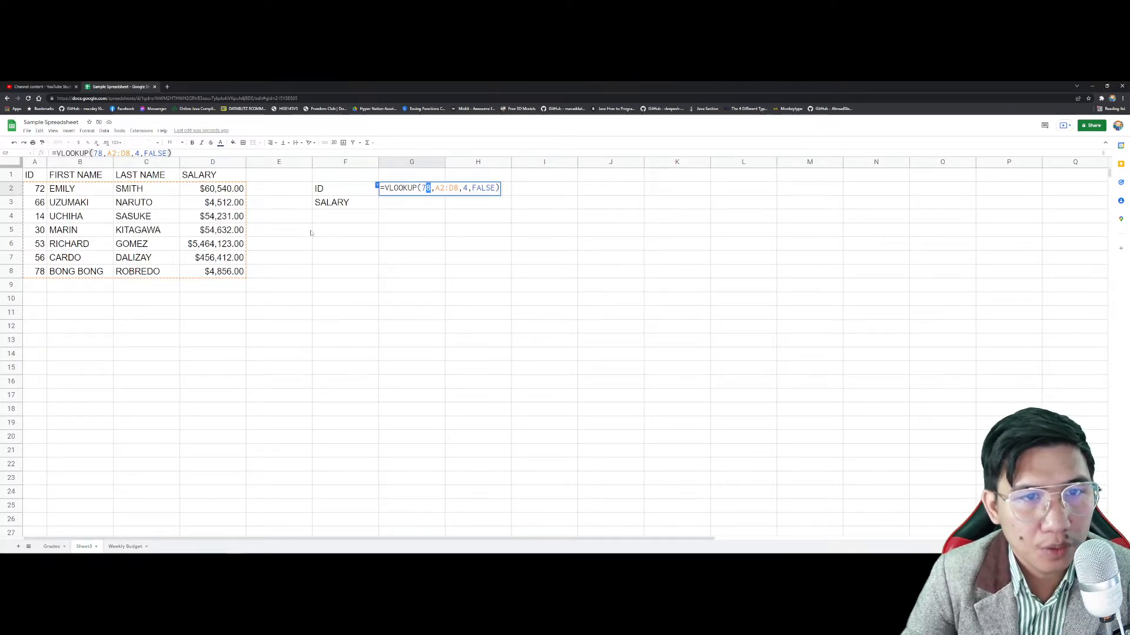
{"action": "key", "text": "Return"}
{"action": "key", "text": "Up"}
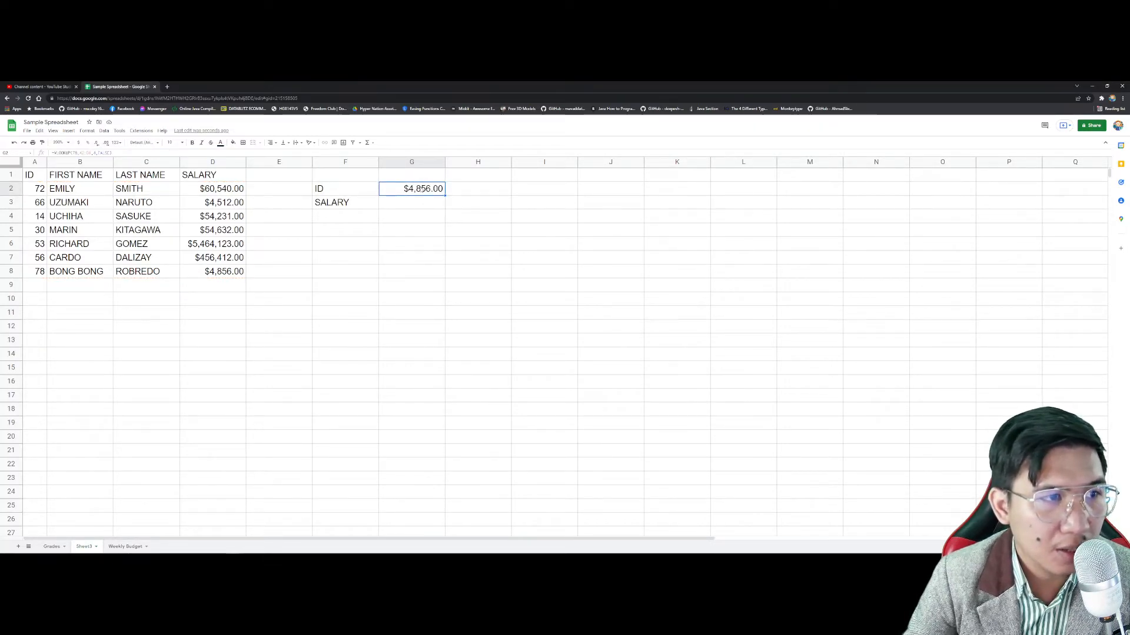
{"action": "double_click", "coordinate": [425, 188]}
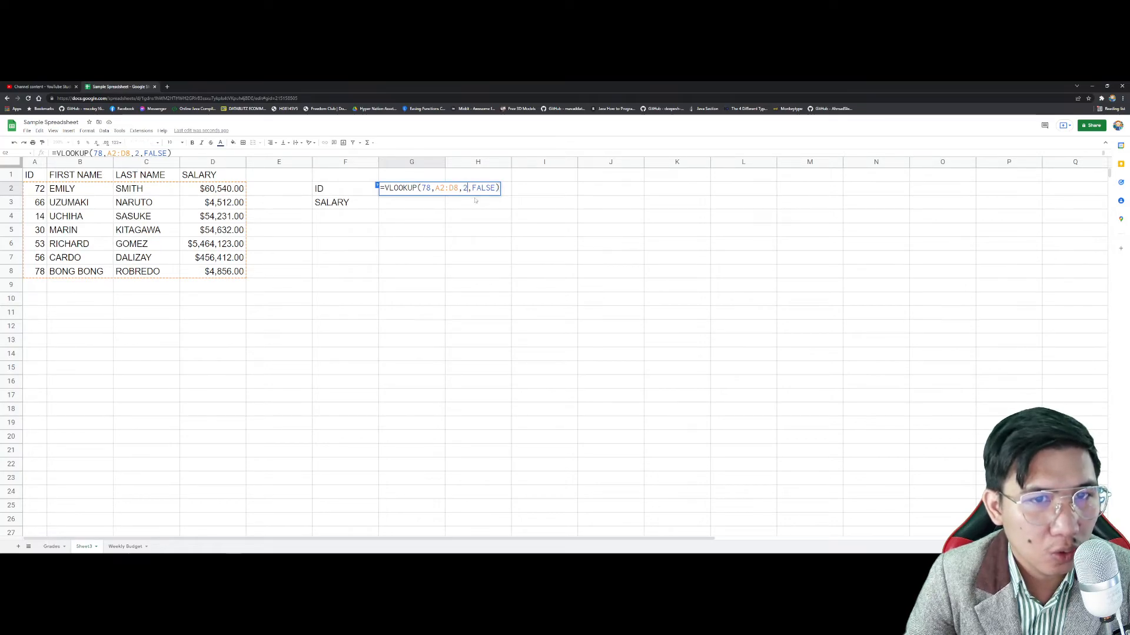
{"action": "key", "text": "Return"}
{"action": "double_click", "coordinate": [410, 190]}
{"action": "key", "text": "BackSpace"}
{"action": "type", "text": "3"}
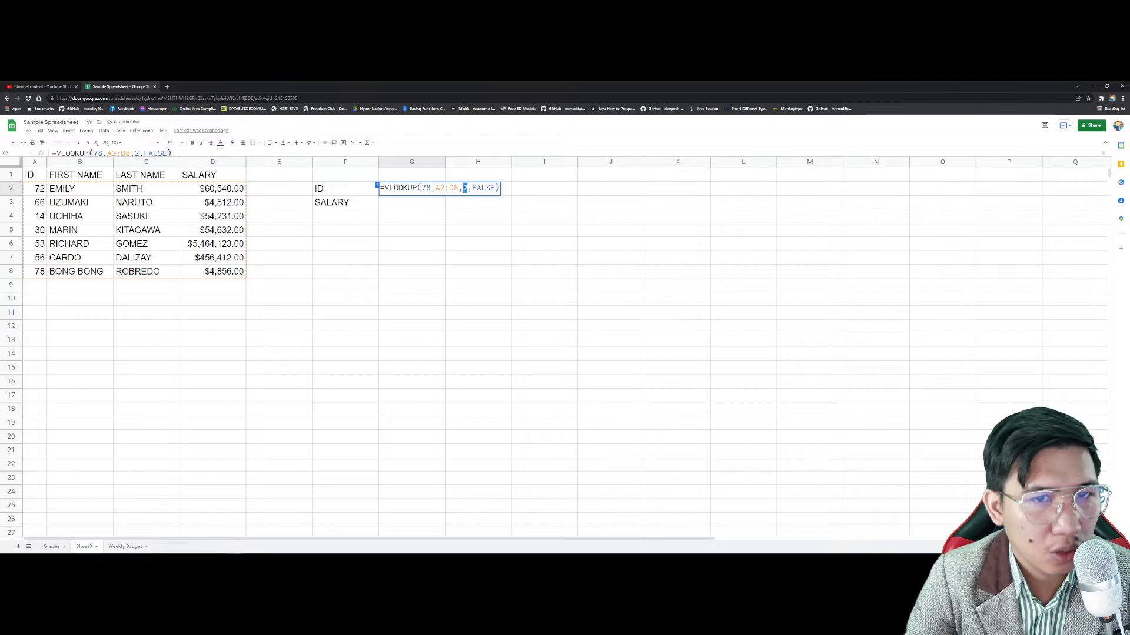
{"action": "key", "text": "Return"}
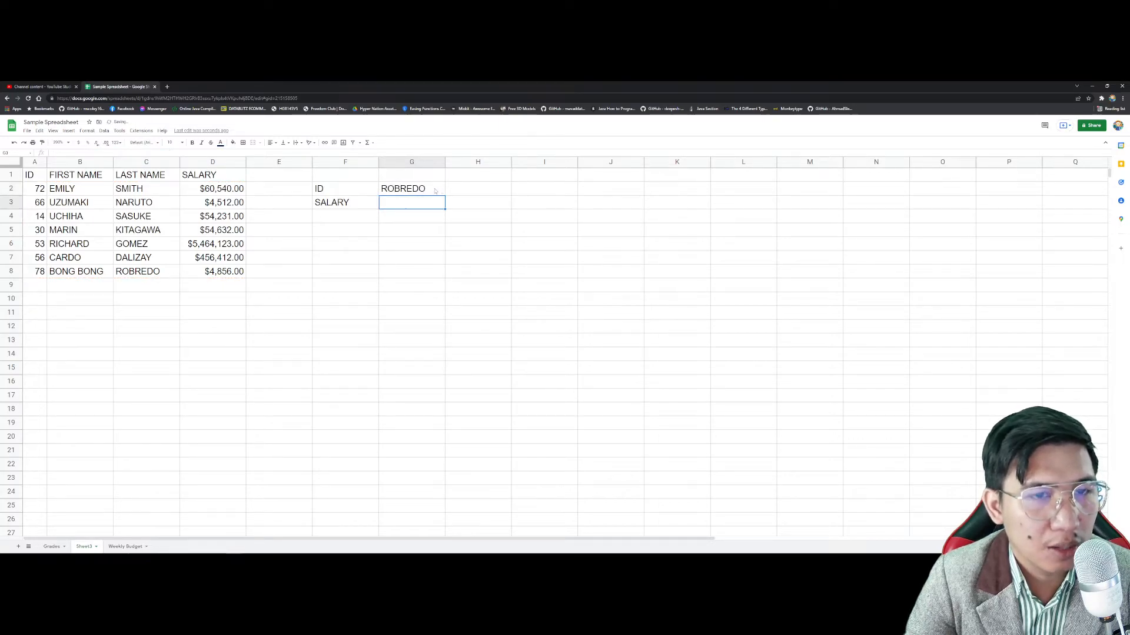
Step: Copy G2's lookup formula into G3 and clear G2
{"action": "left_click", "coordinate": [426, 189]}
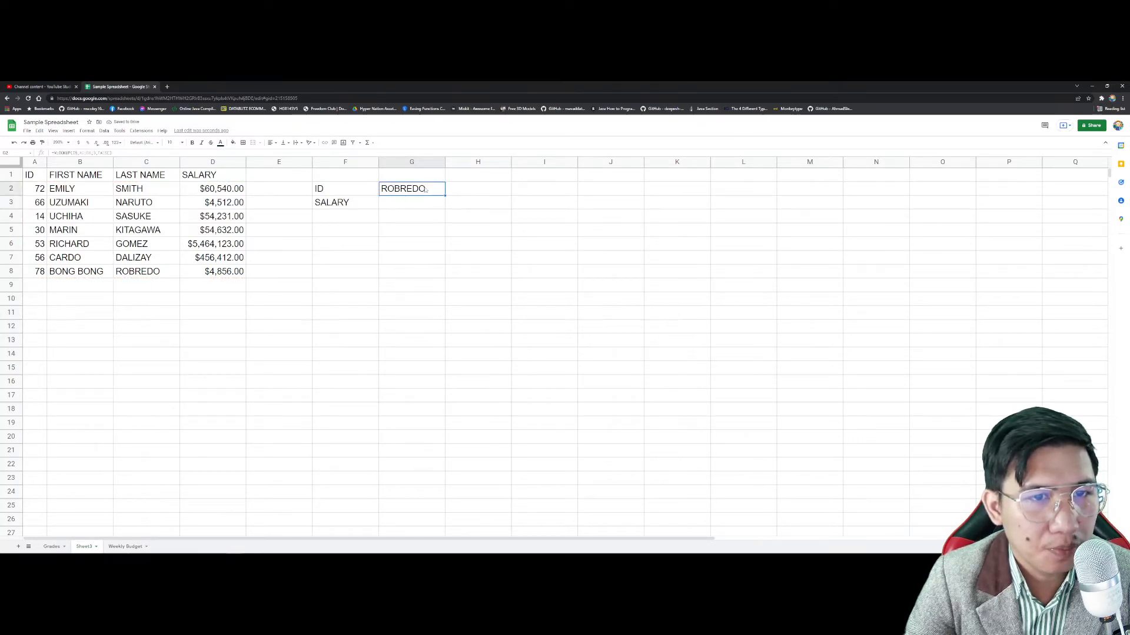
{"action": "double_click", "coordinate": [426, 189]}
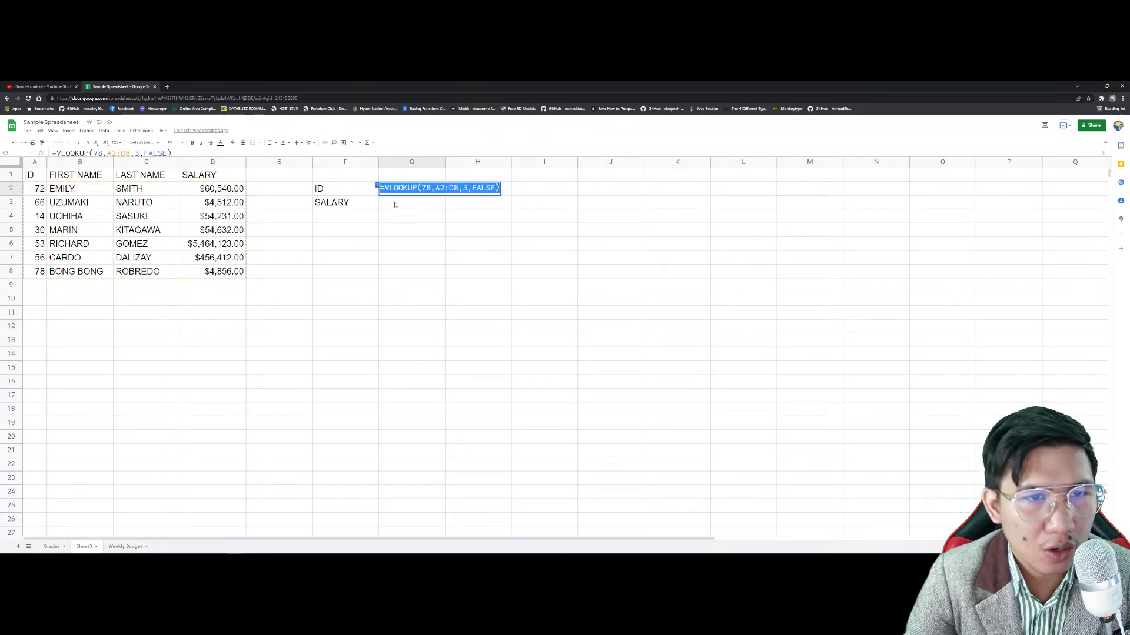
{"action": "key", "text": "Return"}
{"action": "double_click", "coordinate": [420, 205]}
{"action": "type", "text": "=VLOOKUP(78,A2:D8,3,FALSE)"}
{"action": "left_click", "coordinate": [428, 192]}
{"action": "double_click", "coordinate": [428, 192]}
{"action": "key", "text": "ctrl+a"}
{"action": "key", "text": "BackSpace"}
{"action": "left_click", "coordinate": [435, 244]}
Step: Replace the fixed ID 78 in G3's formula with a reference to G2
{"action": "double_click", "coordinate": [429, 202]}
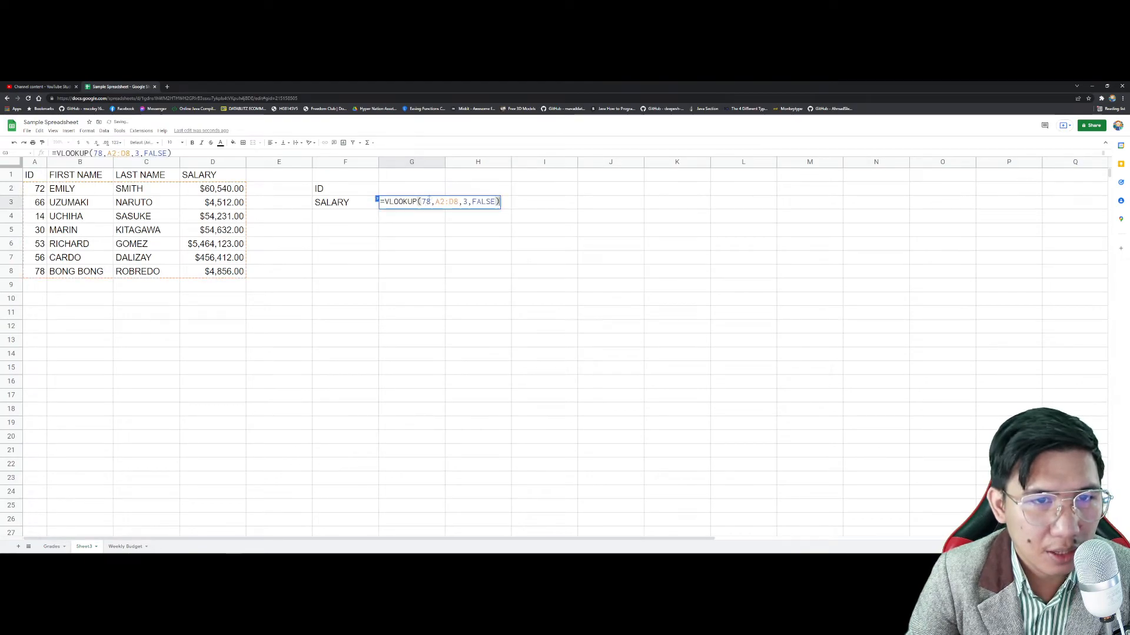
{"action": "key", "text": "Escape"}
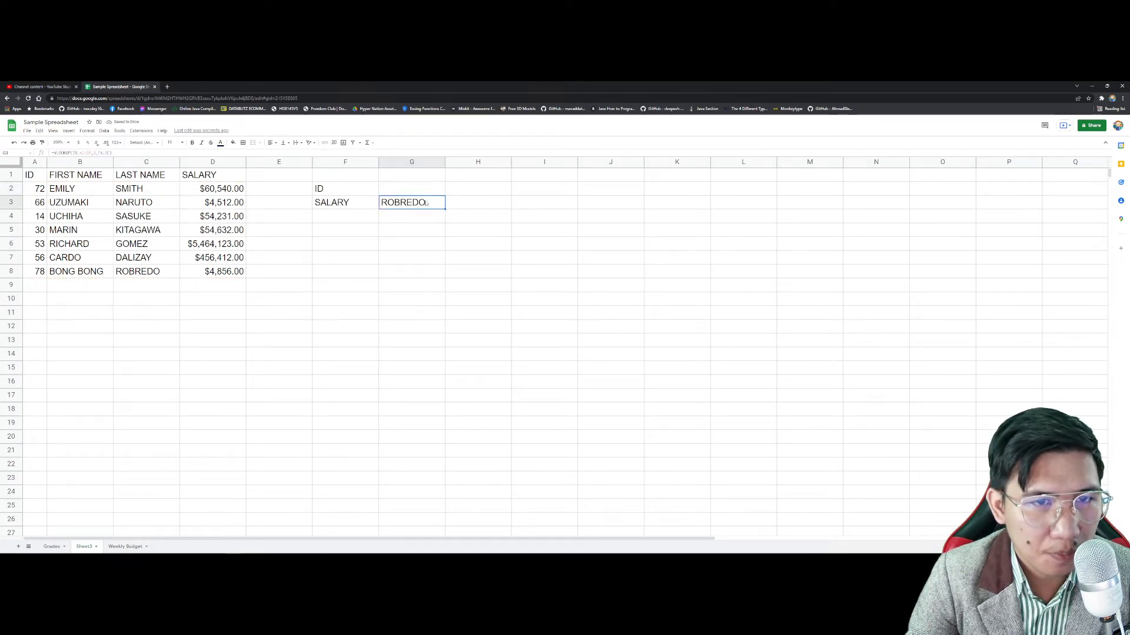
{"action": "double_click", "coordinate": [427, 203]}
{"action": "double_click", "coordinate": [426, 202]}
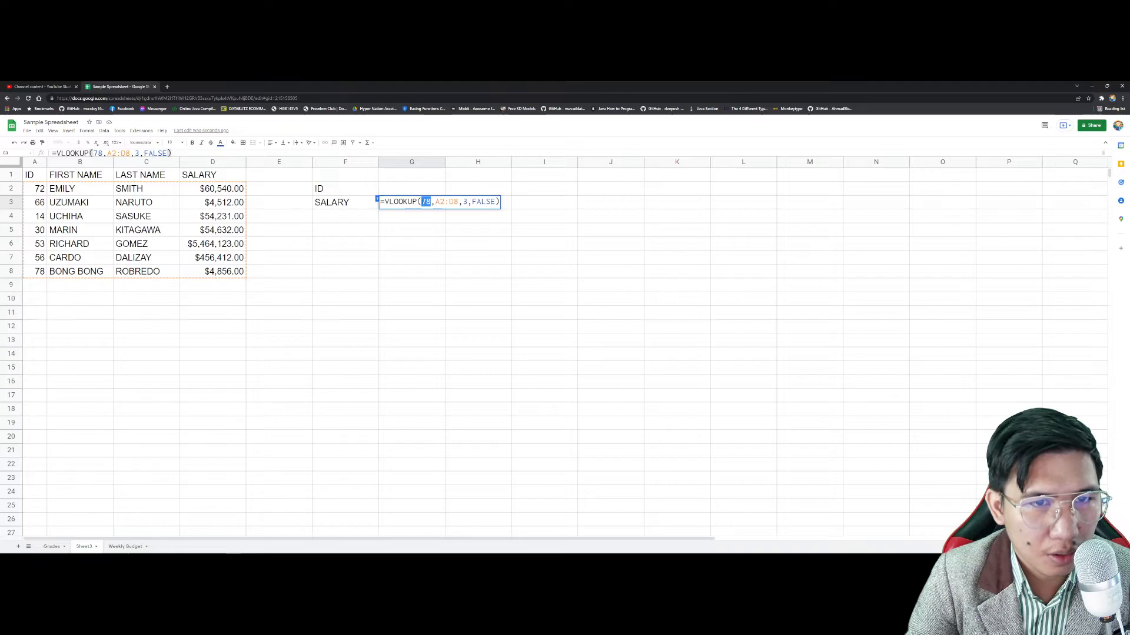
{"action": "type", "text": "g3"}
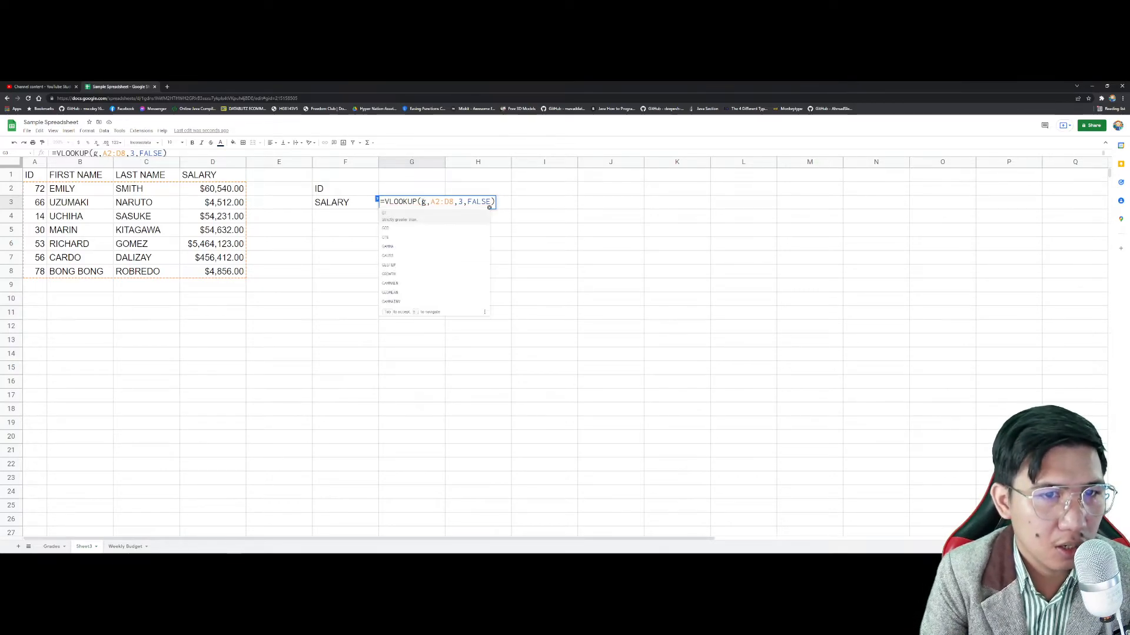
{"action": "left_click", "coordinate": [415, 189]}
{"action": "double_click", "coordinate": [424, 202]}
{"action": "left_click", "coordinate": [430, 202]}
{"action": "key", "text": "BackSpace"}
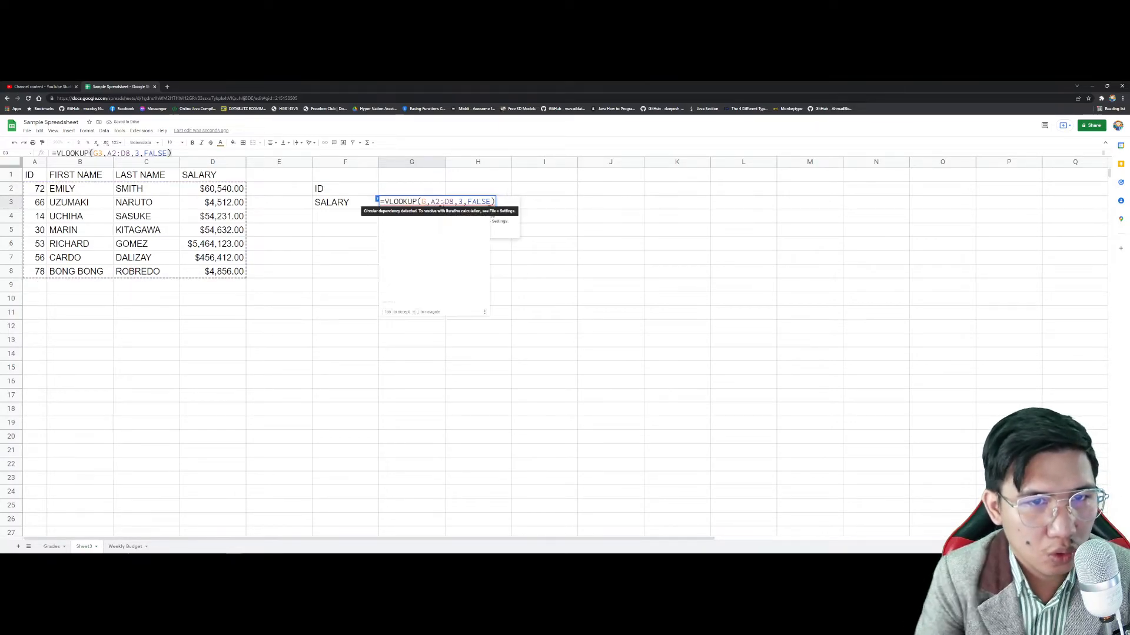
{"action": "type", "text": "2"}
{"action": "key", "text": "Return"}
Step: Enter ID 72 in G2 so G3 returns the last name SMITH
{"action": "left_click", "coordinate": [429, 190]}
{"action": "type", "text": "72"}
{"action": "key", "text": "Return"}
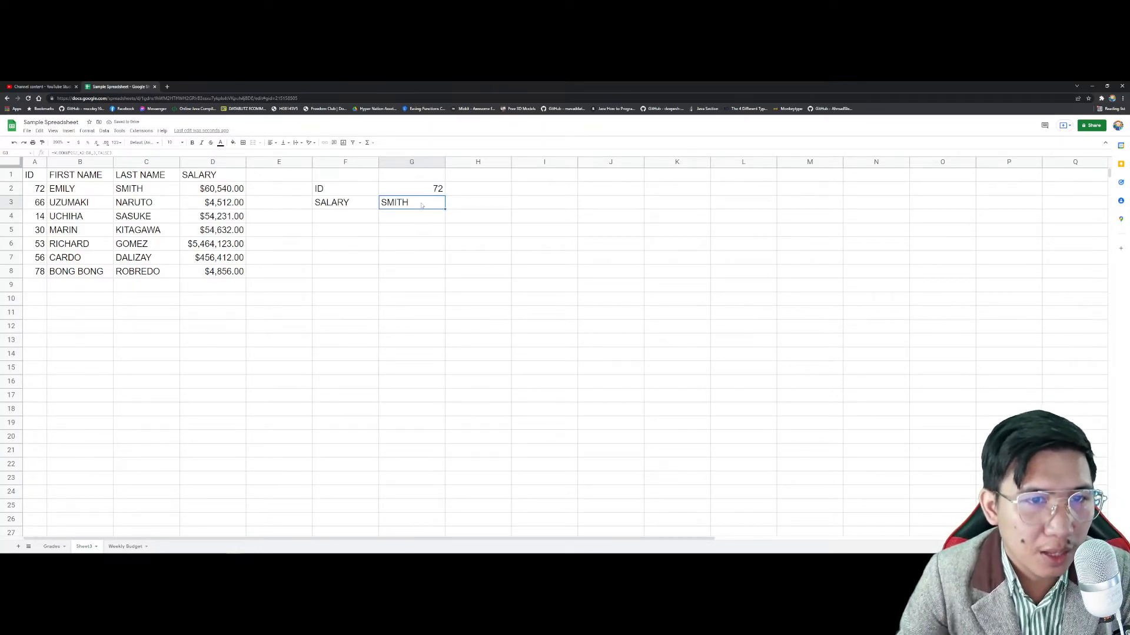
{"action": "double_click", "coordinate": [421, 202]}
{"action": "key", "text": "Escape"}
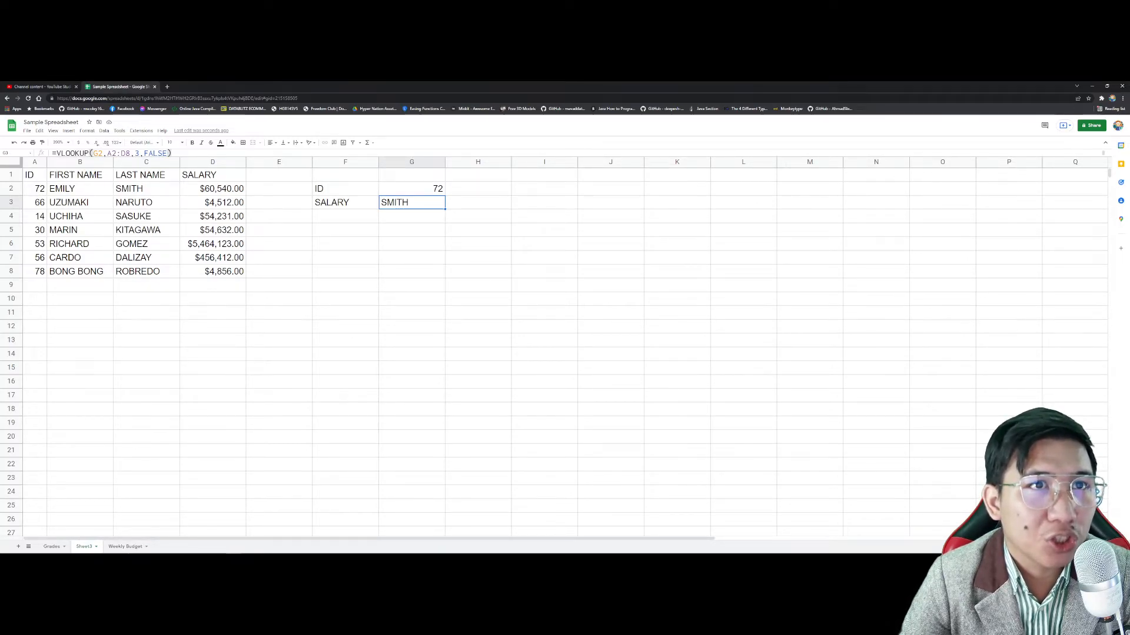
Step: Clear the lookup demo in F1:H11 and add SCORE and GRADE headers in B24:C24
{"action": "left_click_drag", "start_coordinate": [345, 175], "coordinate": [449, 312]}
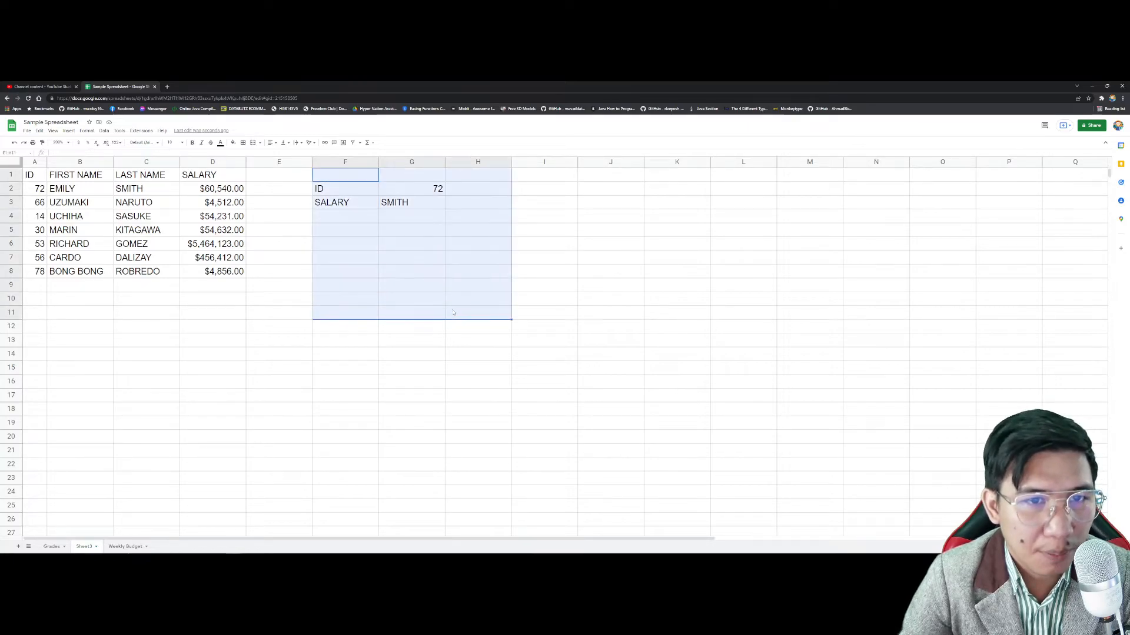
{"action": "key", "text": "Delete"}
{"action": "scroll", "coordinate": [394, 301], "scroll_direction": "down", "scroll_amount": 8}
{"action": "left_click", "coordinate": [98, 233]}
{"action": "type", "text": "SCORE"}
{"action": "key", "text": "Tab"}
{"action": "type", "text": "GRADE"}
{"action": "key", "text": "Return"}
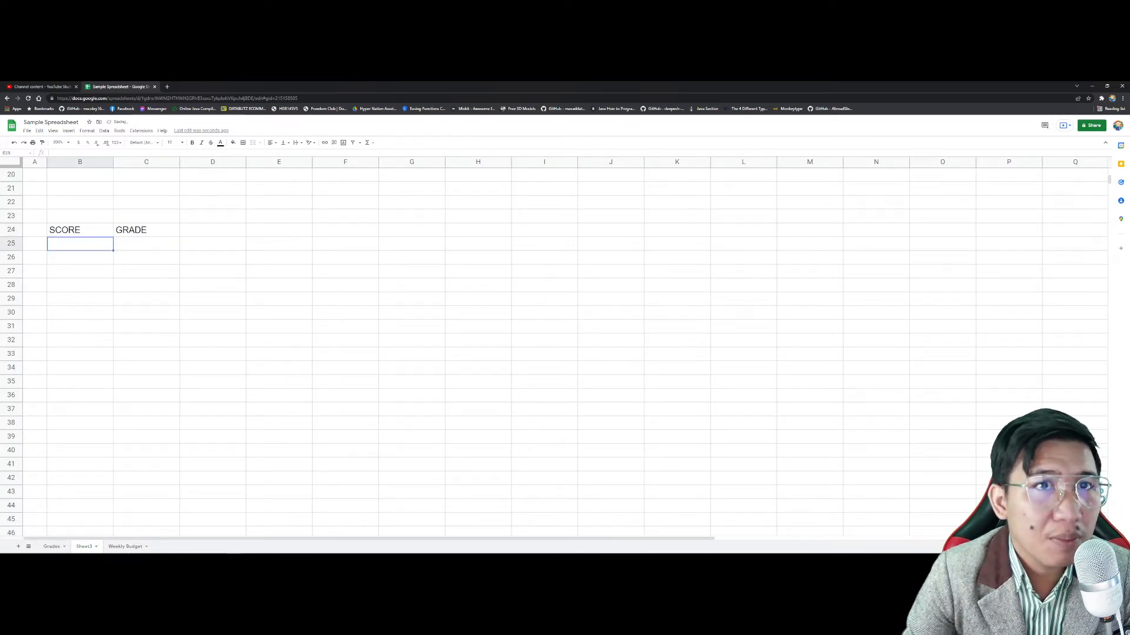
Step: Enter the score thresholds 0, 60, 70, 80 and 90 in B25:B29
{"action": "type", "text": "0"}
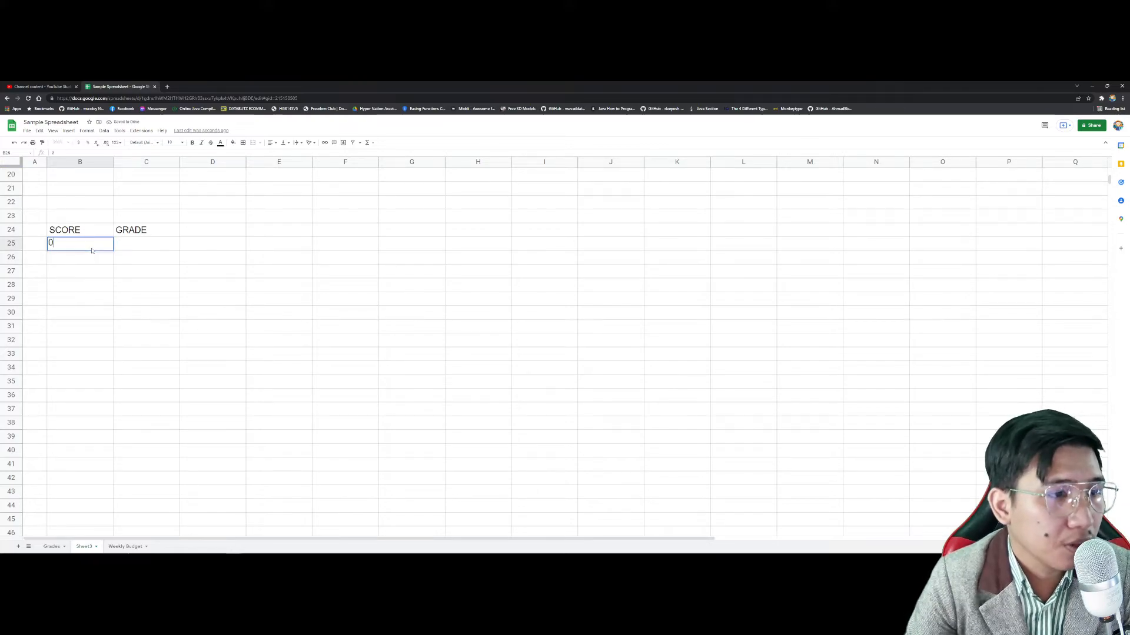
{"action": "key", "text": "Return"}
{"action": "type", "text": "60"}
{"action": "key", "text": "Return"}
{"action": "type", "text": "70"}
{"action": "key", "text": "Return"}
{"action": "type", "text": "80"}
{"action": "key", "text": "Return"}
{"action": "type", "text": "90"}
{"action": "key", "text": "Return"}
Step: Fill in the grades F, D, C, B and A in C25:C29
{"action": "key", "text": "Up"}
{"action": "key", "text": "Up"}
{"action": "key", "text": "Up"}
{"action": "key", "text": "Up"}
{"action": "key", "text": "Right"}
Step: Add SCORE and GRADE labels in E25:E26 with a test score of 85 in F25
{"action": "key", "text": "Up"}
{"action": "type", "text": "F"}
{"action": "key", "text": "Return"}
{"action": "type", "text": "D"}
{"action": "key", "text": "Return"}
{"action": "type", "text": "C"}
{"action": "key", "text": "Return"}
{"action": "type", "text": "B"}
{"action": "key", "text": "Return"}
{"action": "type", "text": "A"}
{"action": "key", "text": "Return"}
{"action": "key", "text": "Up"}
{"action": "key", "text": "Up"}
{"action": "key", "text": "Right"}
{"action": "key", "text": "Right"}
{"action": "key", "text": "Right"}
{"action": "key", "text": "Up"}
{"action": "key", "text": "Up"}
{"action": "key", "text": "Left"}
{"action": "key", "text": "Up"}
{"action": "type", "text": "SCORE"}
{"action": "key", "text": "Return"}
{"action": "type", "text": "GRADE"}
{"action": "key", "text": "Right"}
{"action": "key", "text": "Up"}
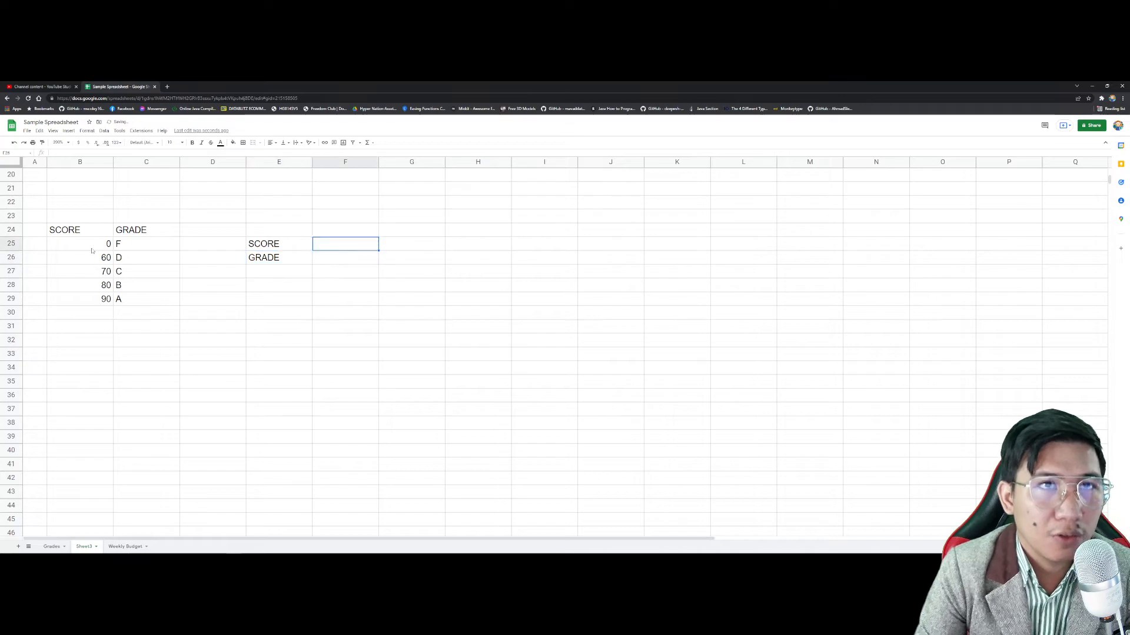
{"action": "type", "text": "85"}
{"action": "key", "text": "Left"}
{"action": "key", "text": "Down"}
{"action": "key", "text": "Right"}
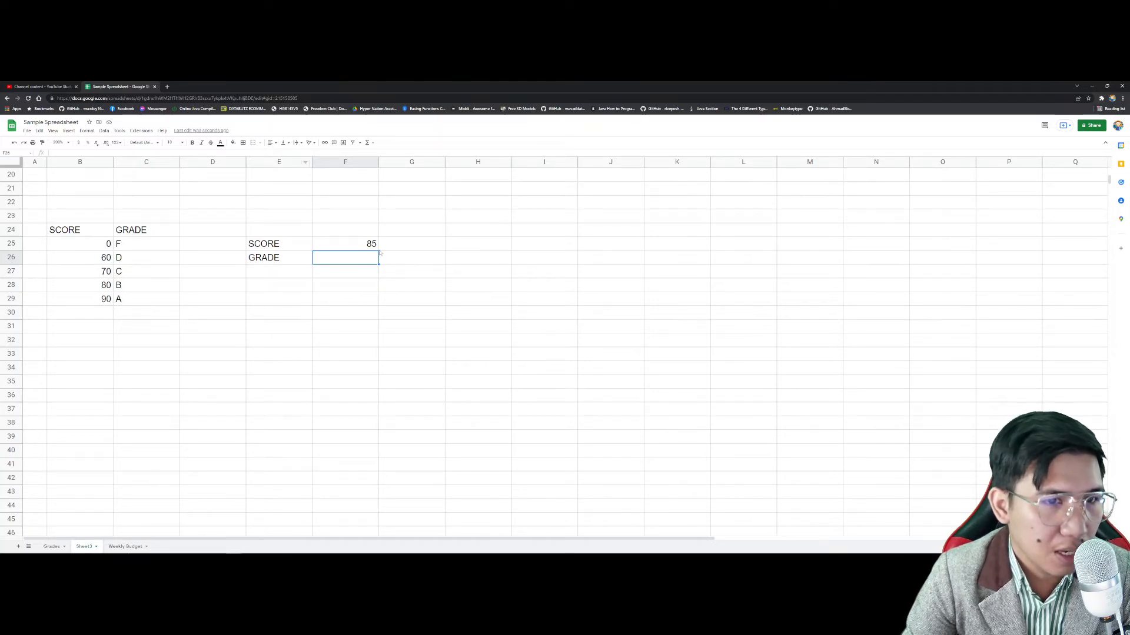
Step: Enter =VLOOKUP(F25, B25:C29, 2, TRUE) in F26 to grade the score
{"action": "type", "text": "="}
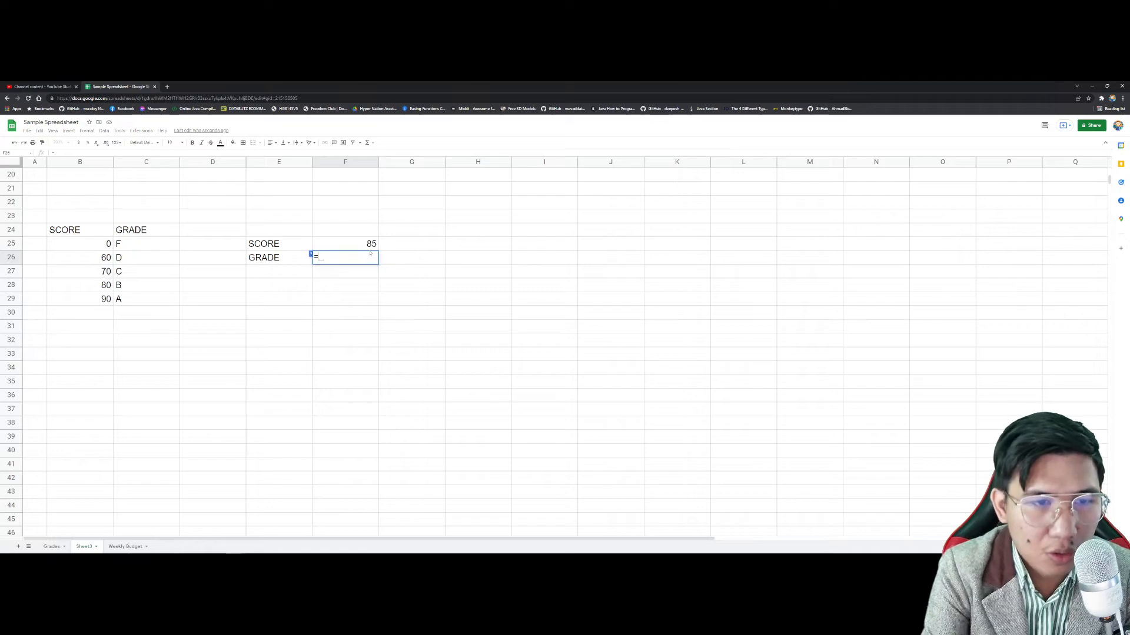
{"action": "type", "text": "VLOOKUP("}
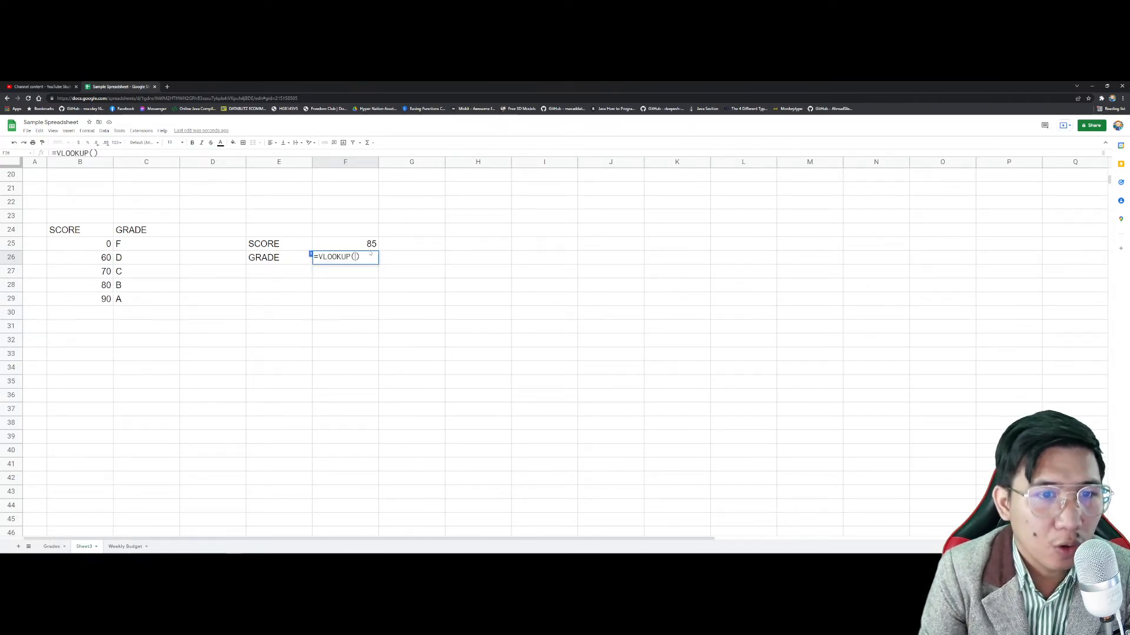
{"action": "left_click", "coordinate": [369, 251]}
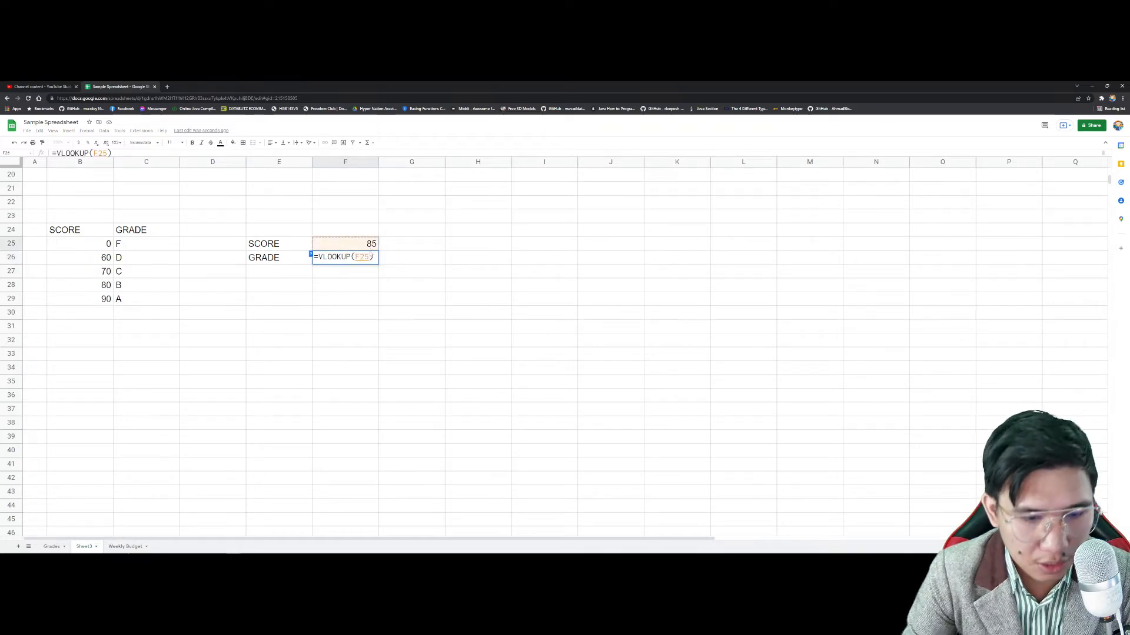
{"action": "type", "text": ","}
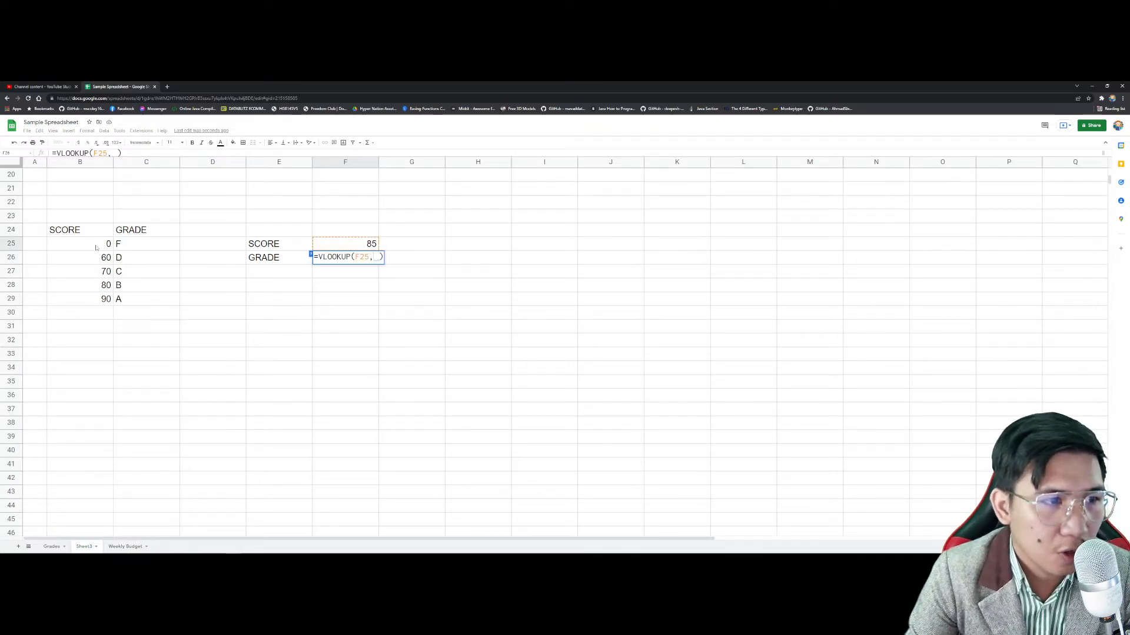
{"action": "left_click_drag", "start_coordinate": [96, 249], "coordinate": [141, 300]}
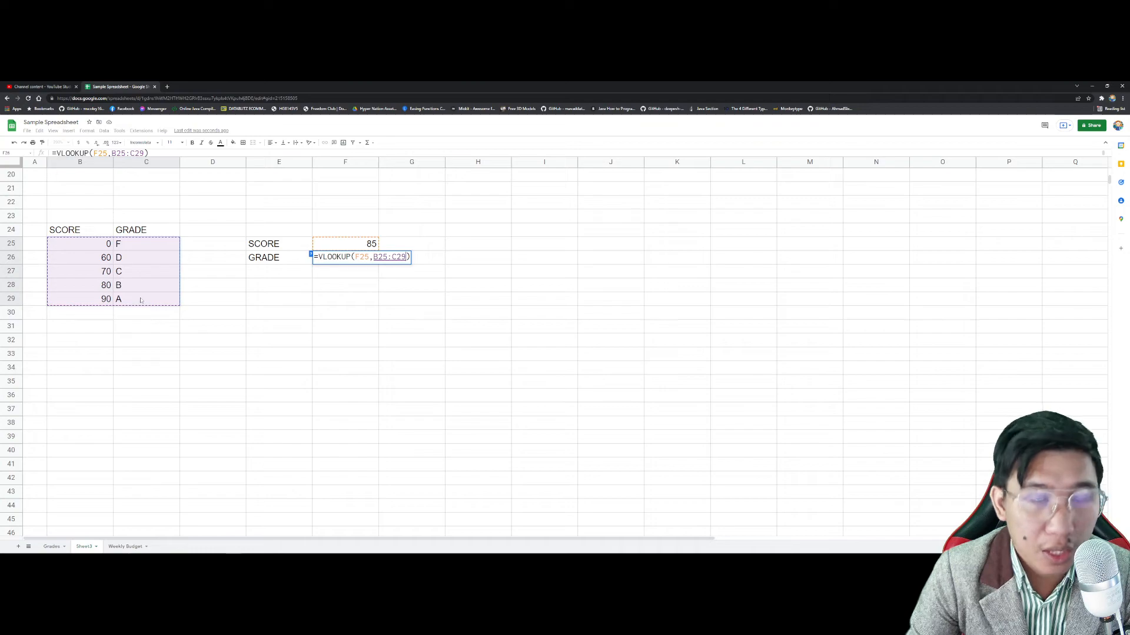
{"action": "type", "text": ", "}
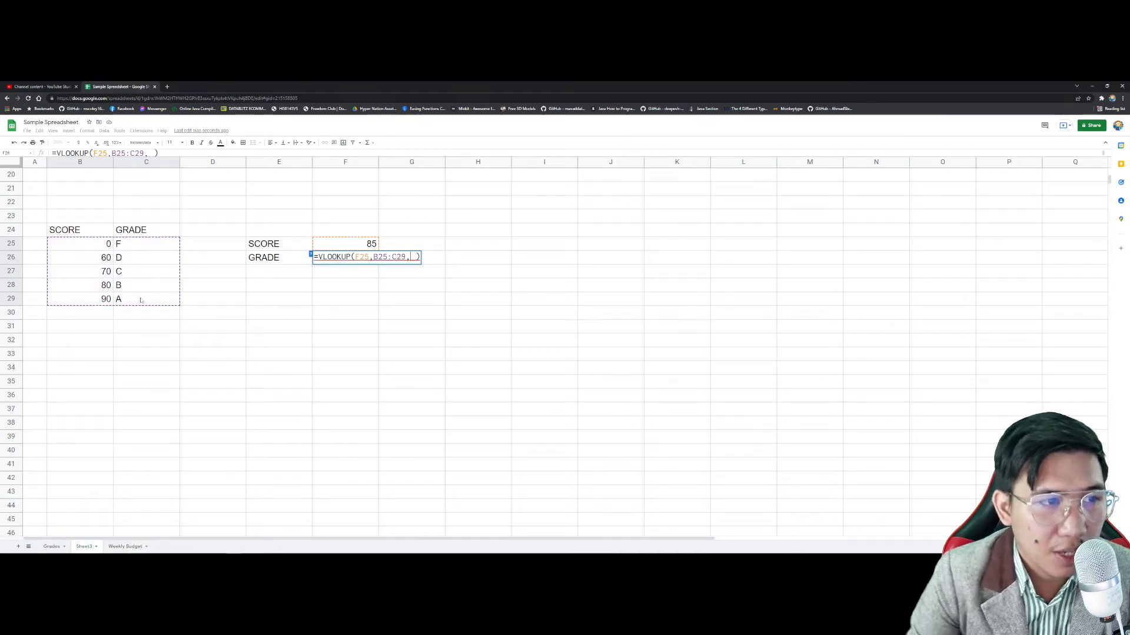
{"action": "type", "text": "2"}
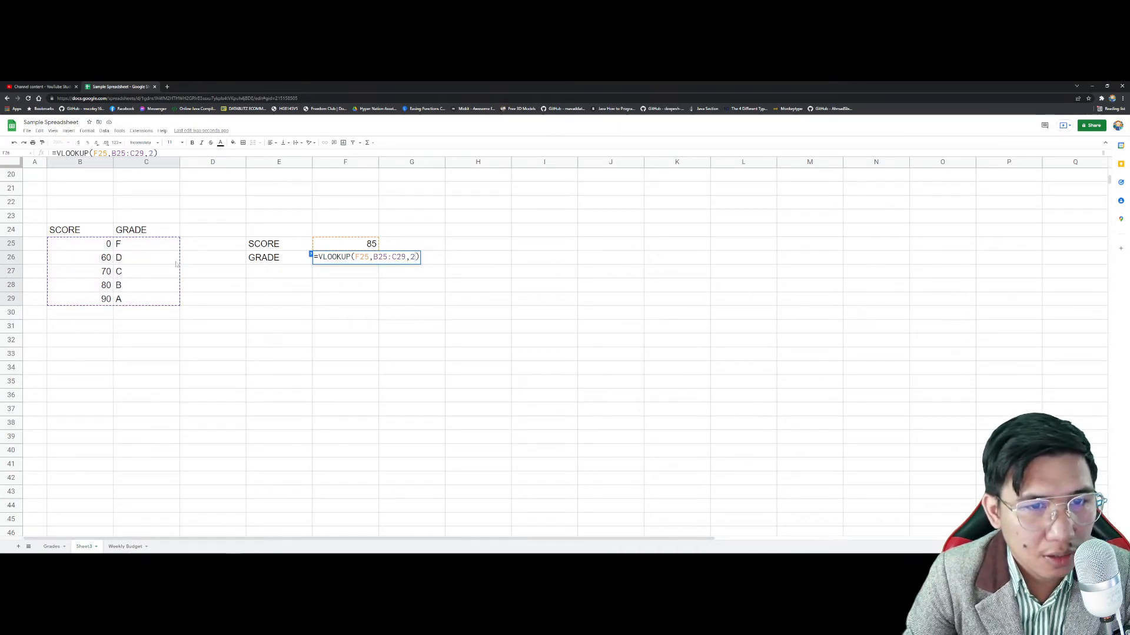
{"action": "type", "text": ",TRUE"}
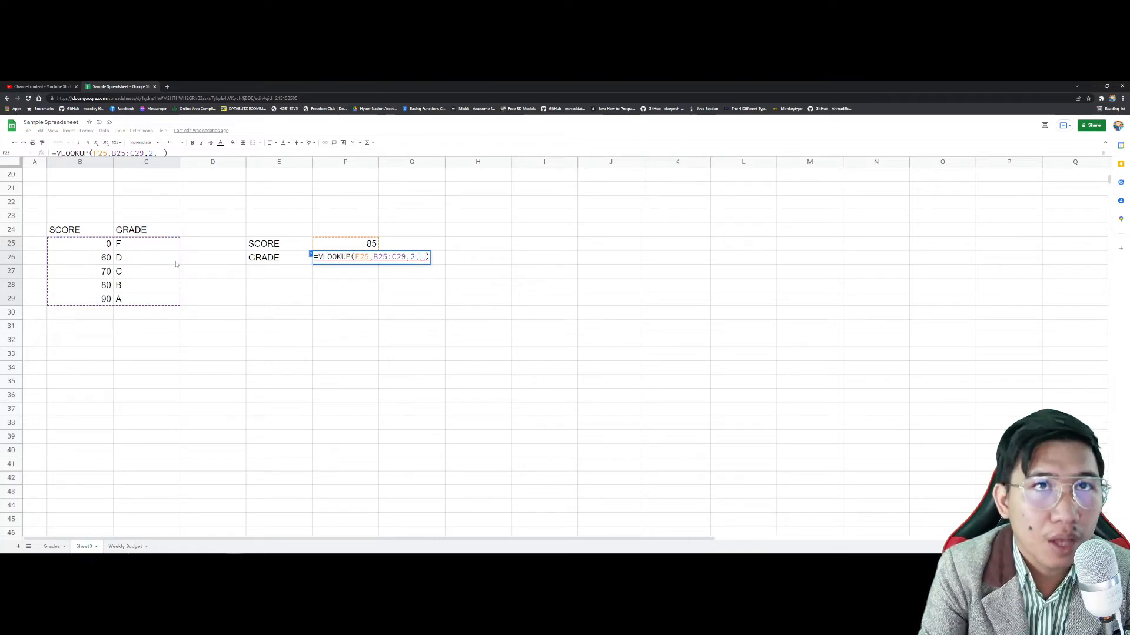
{"action": "key", "text": "Return"}
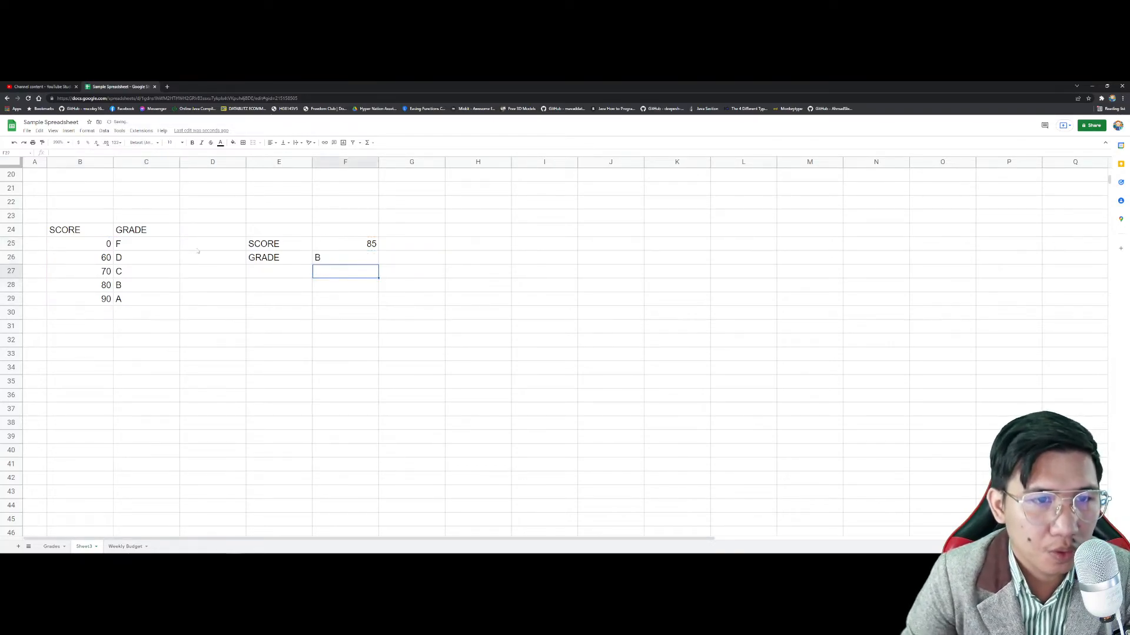
Step: Test the grade lookup with scores of 55, 90 and 93 in F25
{"action": "left_click", "coordinate": [335, 262]}
{"action": "left_click", "coordinate": [370, 246]}
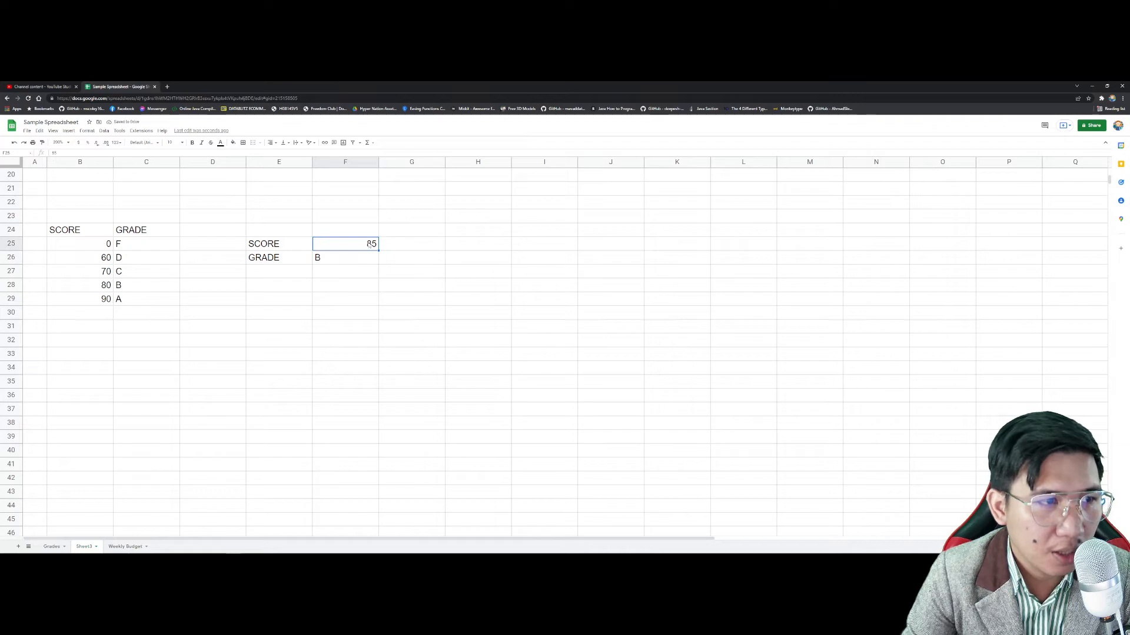
{"action": "type", "text": "55"}
{"action": "key", "text": "Return"}
{"action": "left_click", "coordinate": [369, 244]}
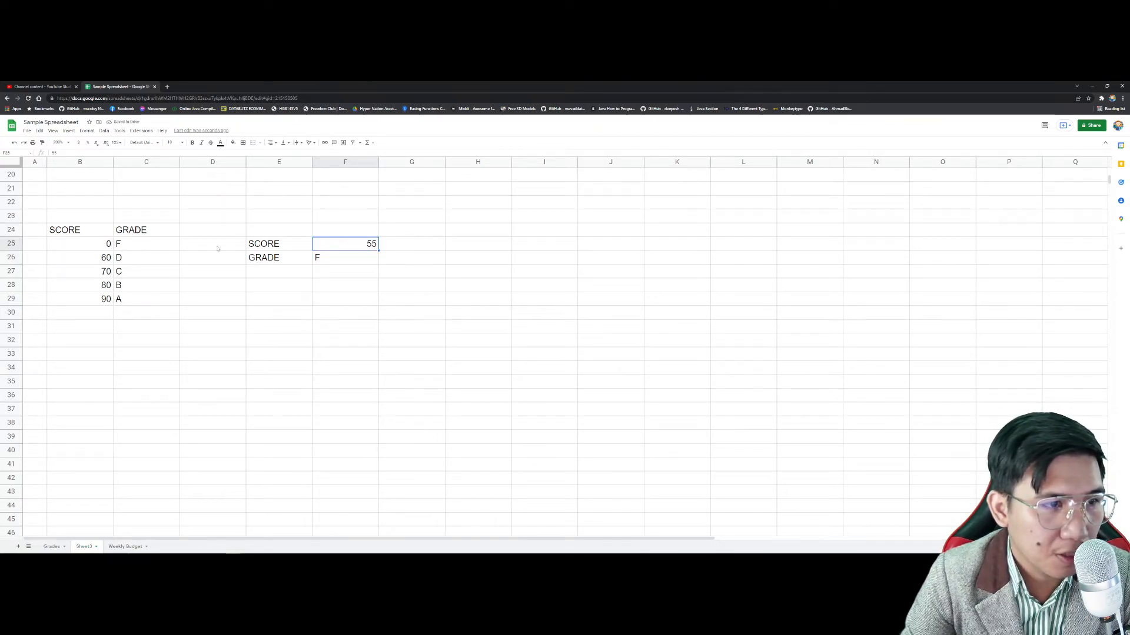
{"action": "double_click", "coordinate": [371, 245]}
{"action": "type", "text": "90"}
{"action": "key", "text": "Return"}
{"action": "left_click", "coordinate": [370, 243]}
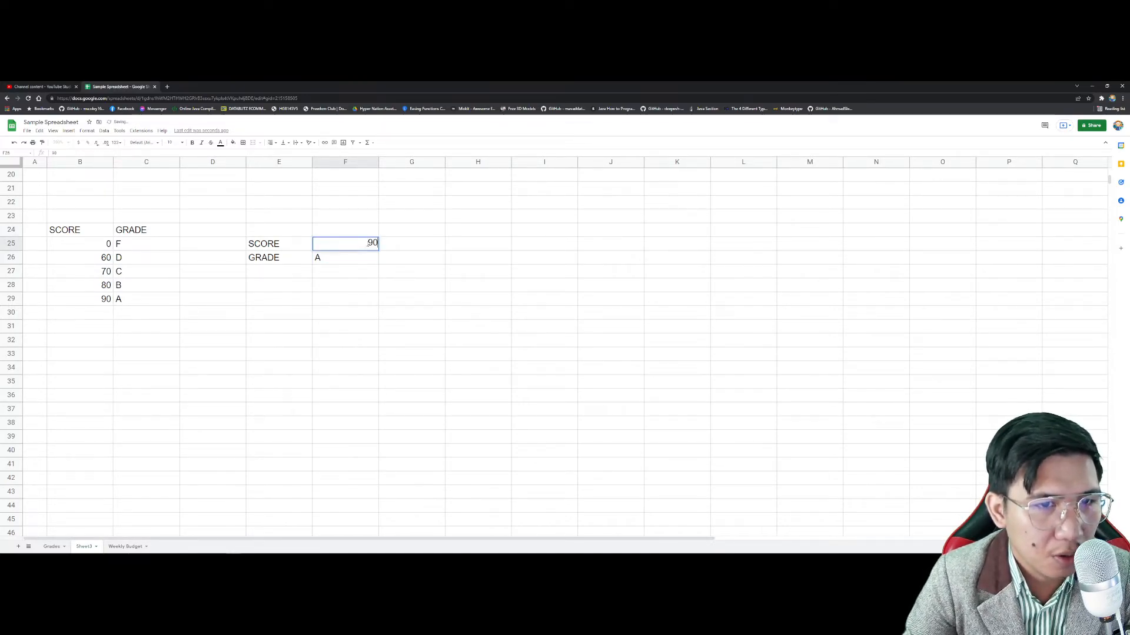
{"action": "type", "text": "93"}
{"action": "key", "text": "Return"}
Step: Change the score in F25 to 83, then to 75 so the grade shows C
{"action": "double_click", "coordinate": [368, 245]}
{"action": "key", "text": "BackSpace"}
{"action": "type", "text": "83"}
{"action": "key", "text": "Return"}
{"action": "double_click", "coordinate": [368, 245]}
{"action": "type", "text": "85"}
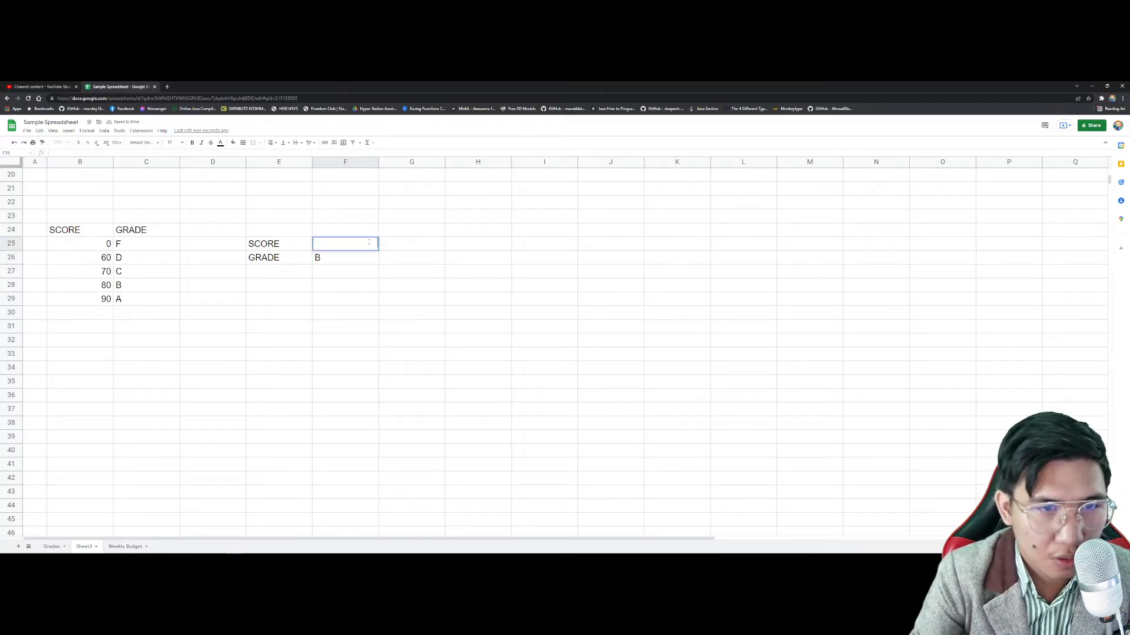
{"action": "type", "text": "75"}
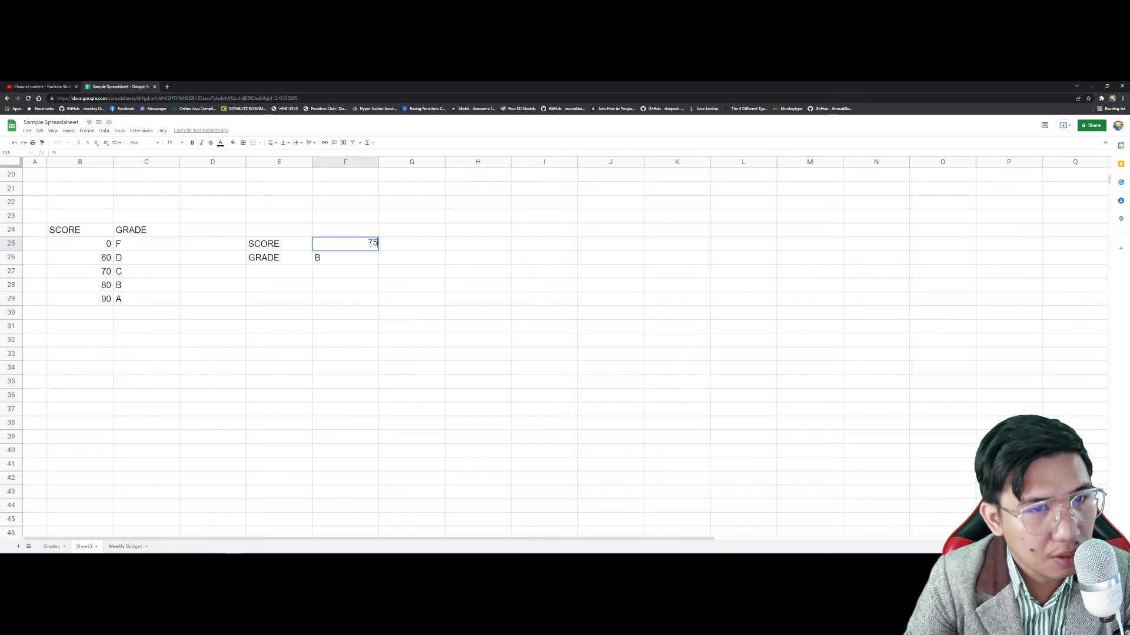
{"action": "key", "text": "Return"}
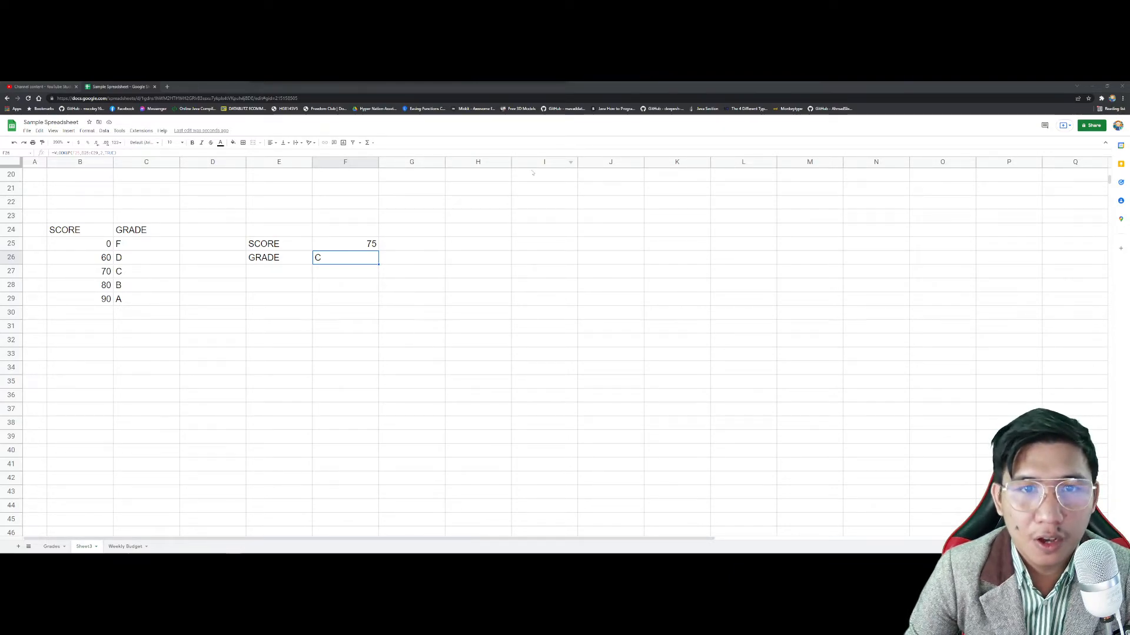
Step: Snap the assignment PDF to the left half beside the spreadsheet and resize the split
{"action": "left_click", "coordinate": [1106, 87]}
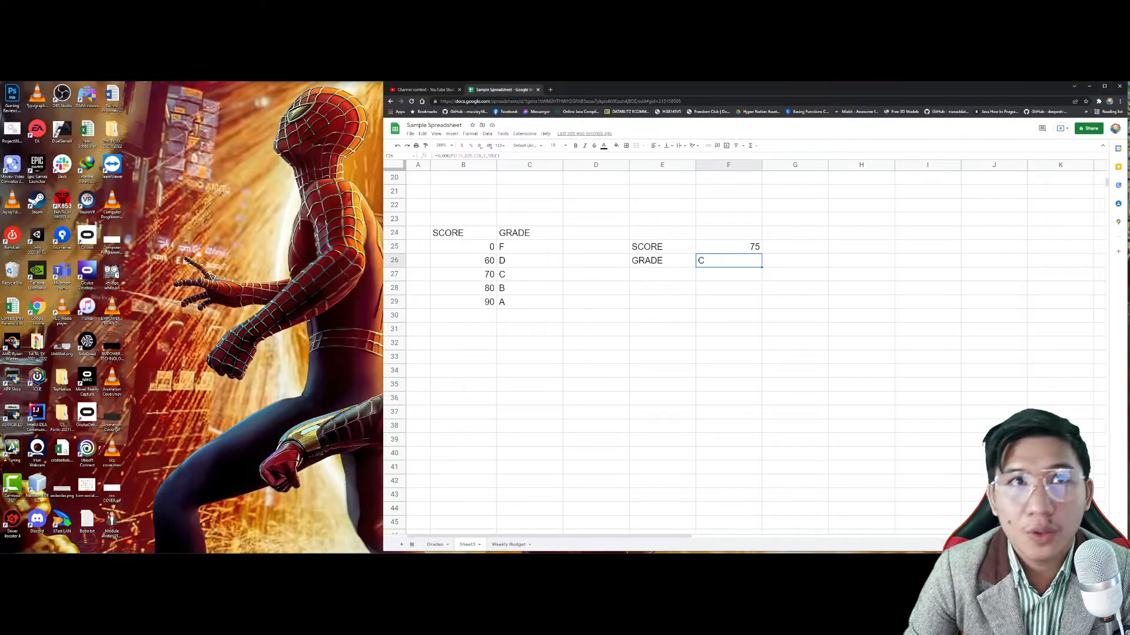
{"action": "left_click_drag", "start_coordinate": [340, 172], "coordinate": [293, 126]}
{"action": "key", "text": "super+Left"}
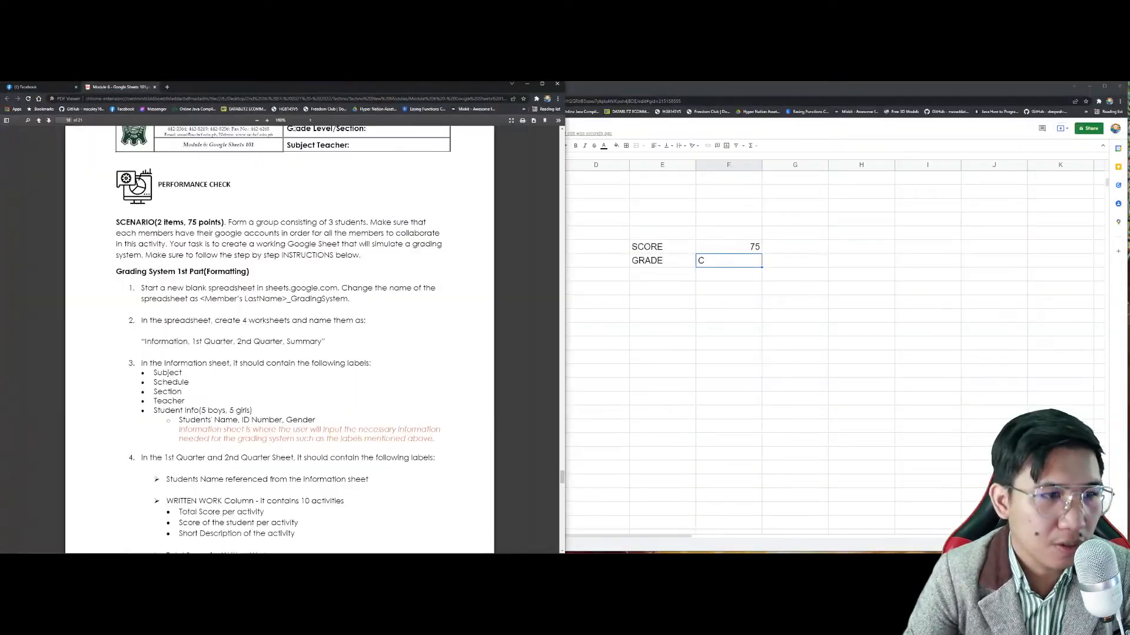
{"action": "left_click_drag", "start_coordinate": [570, 200], "coordinate": [384, 200]}
Step: Scroll the PDF to page 19's Grading System 2nd Part (Calculation) section
{"action": "scroll", "coordinate": [322, 208], "scroll_direction": "down", "scroll_amount": 5}
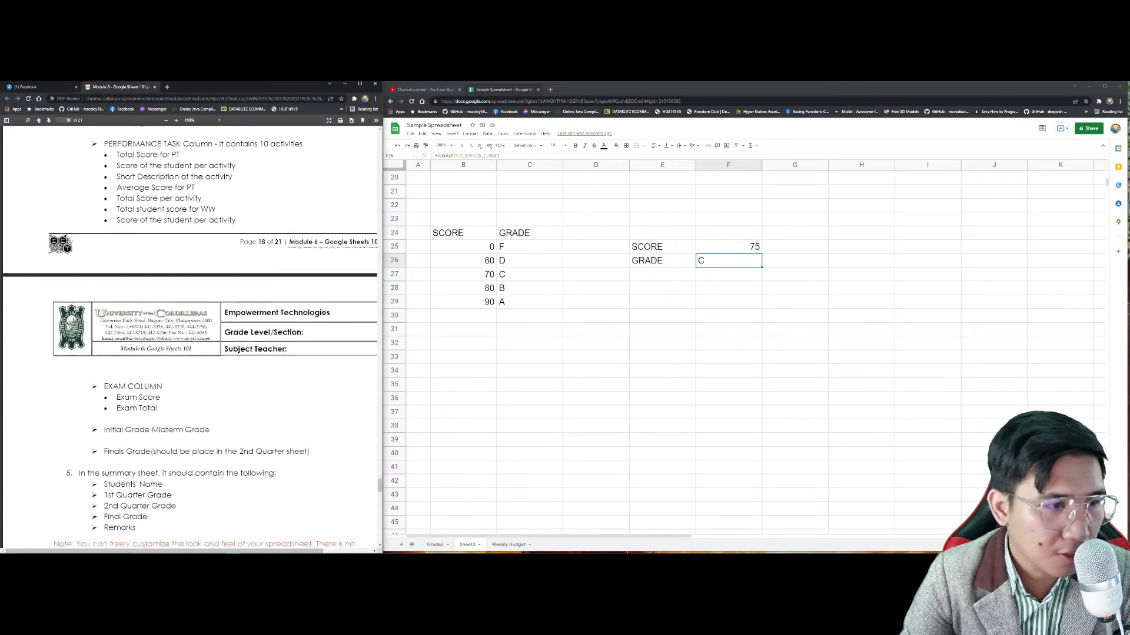
{"action": "scroll", "coordinate": [293, 236], "scroll_direction": "up", "scroll_amount": 6}
{"action": "scroll", "coordinate": [293, 236], "scroll_direction": "right", "scroll_amount": 1}
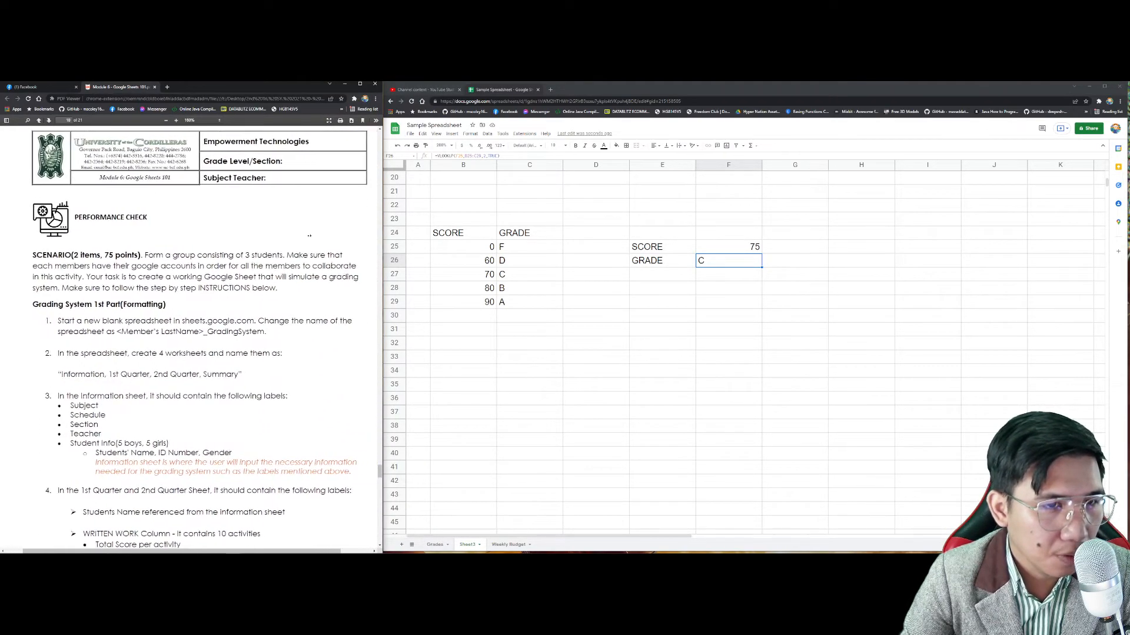
{"action": "scroll", "coordinate": [308, 239], "scroll_direction": "down", "scroll_amount": 1}
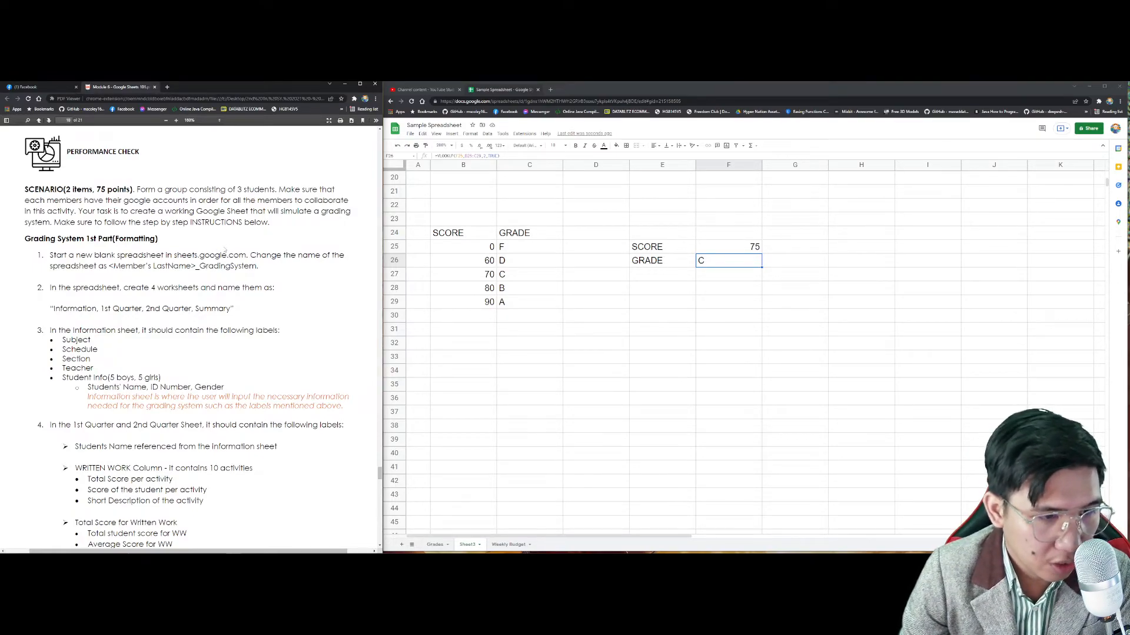
{"action": "scroll", "coordinate": [224, 250], "scroll_direction": "down", "scroll_amount": 1}
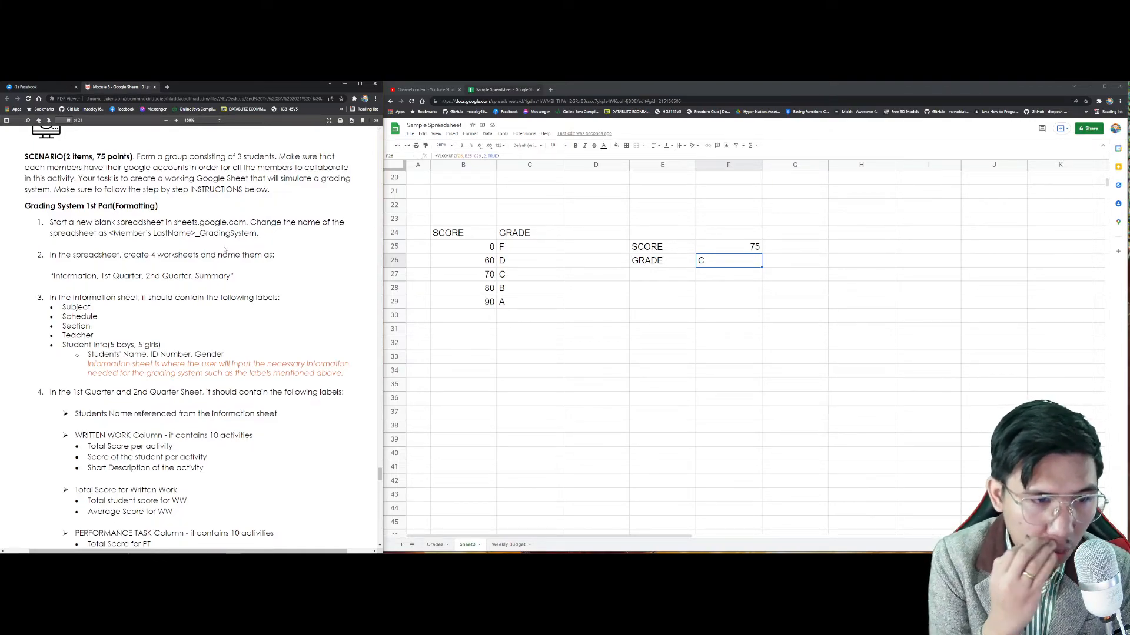
{"action": "scroll", "coordinate": [224, 251], "scroll_direction": "down", "scroll_amount": 3}
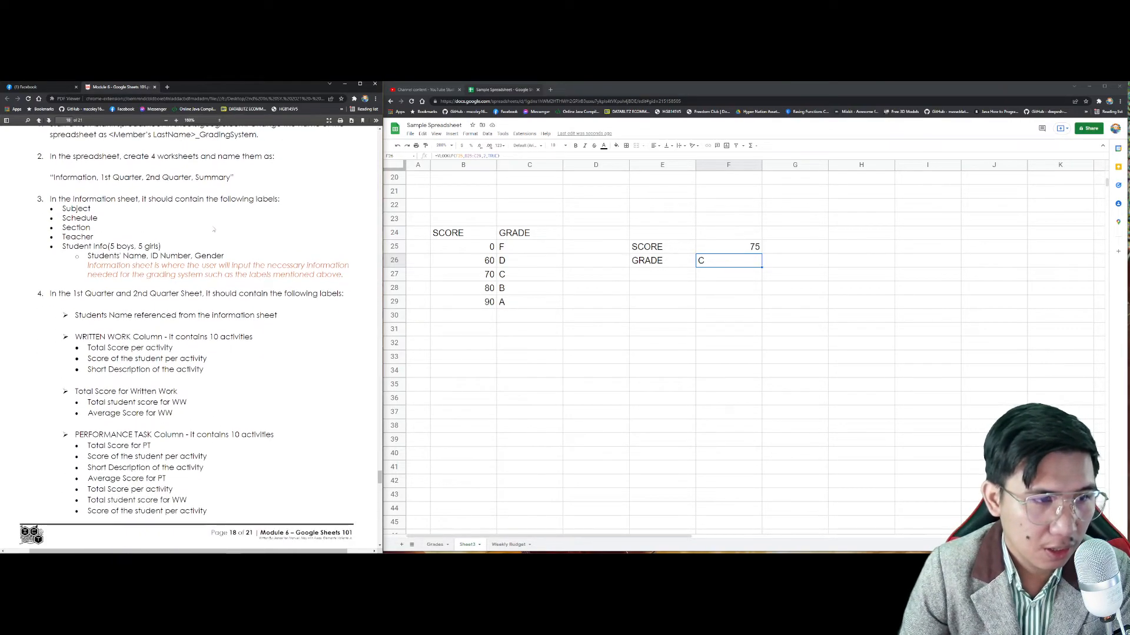
{"action": "scroll", "coordinate": [214, 230], "scroll_direction": "down", "scroll_amount": 2}
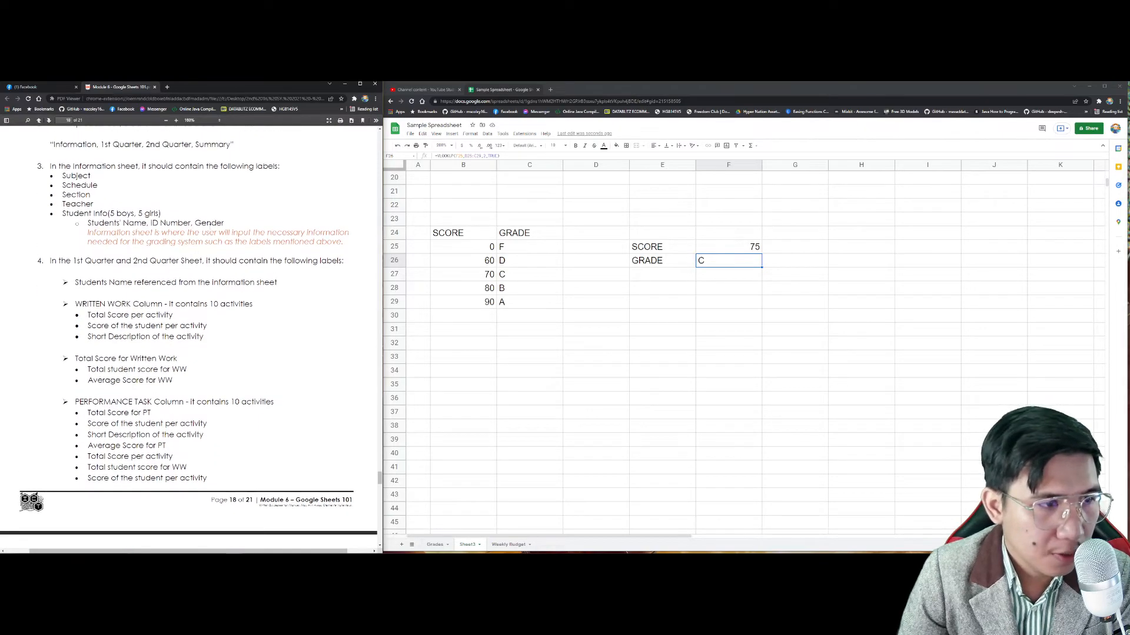
{"action": "scroll", "coordinate": [211, 227], "scroll_direction": "down", "scroll_amount": 15}
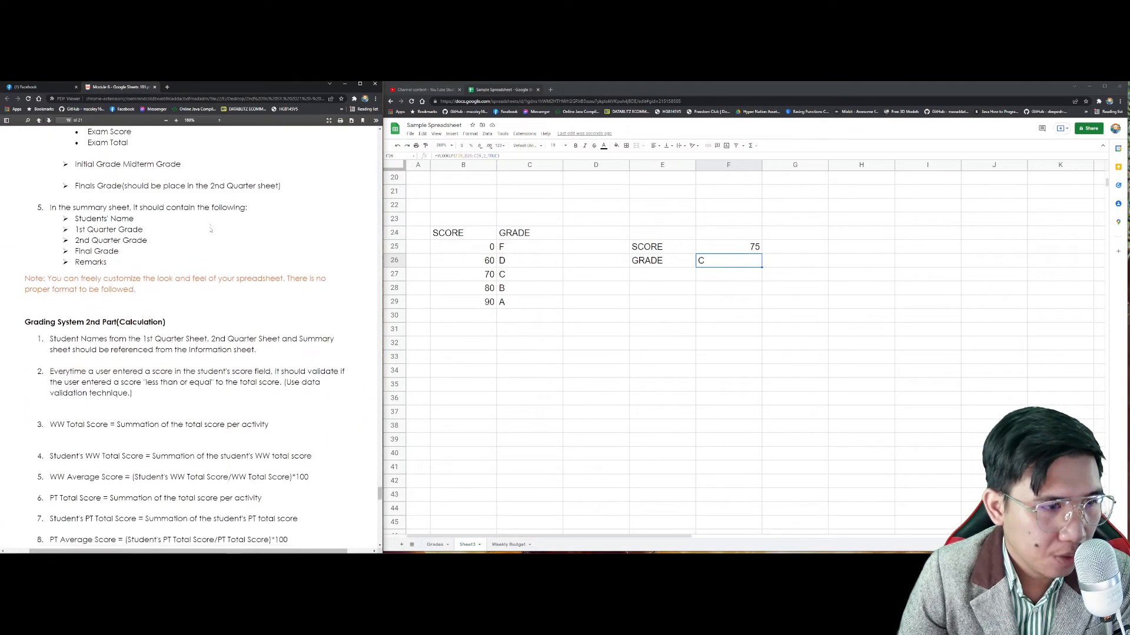
{"action": "scroll", "coordinate": [188, 330], "scroll_direction": "down", "scroll_amount": 5}
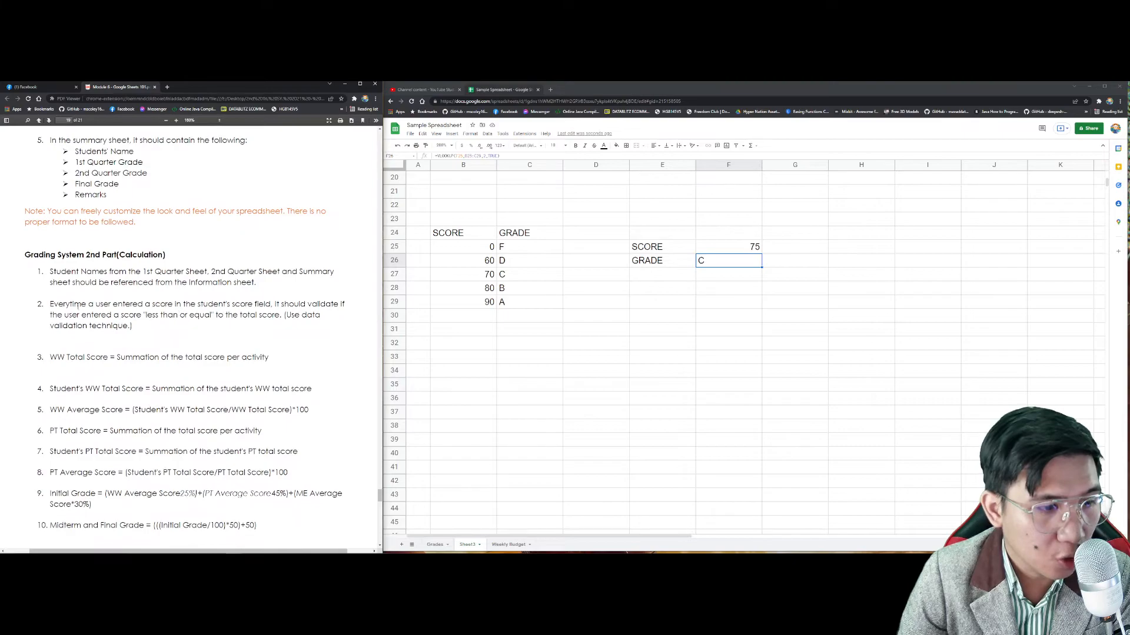
{"action": "scroll", "coordinate": [161, 314], "scroll_direction": "down", "scroll_amount": 2}
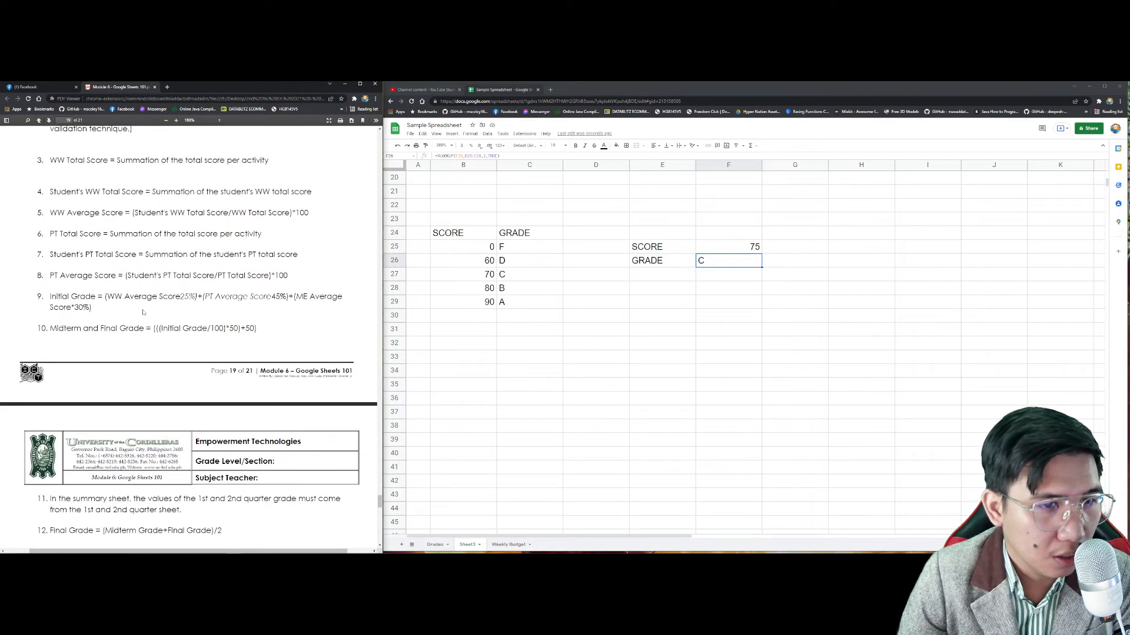
{"action": "scroll", "coordinate": [142, 312], "scroll_direction": "up", "scroll_amount": 4}
{"action": "scroll", "coordinate": [143, 312], "scroll_direction": "down", "scroll_amount": 2}
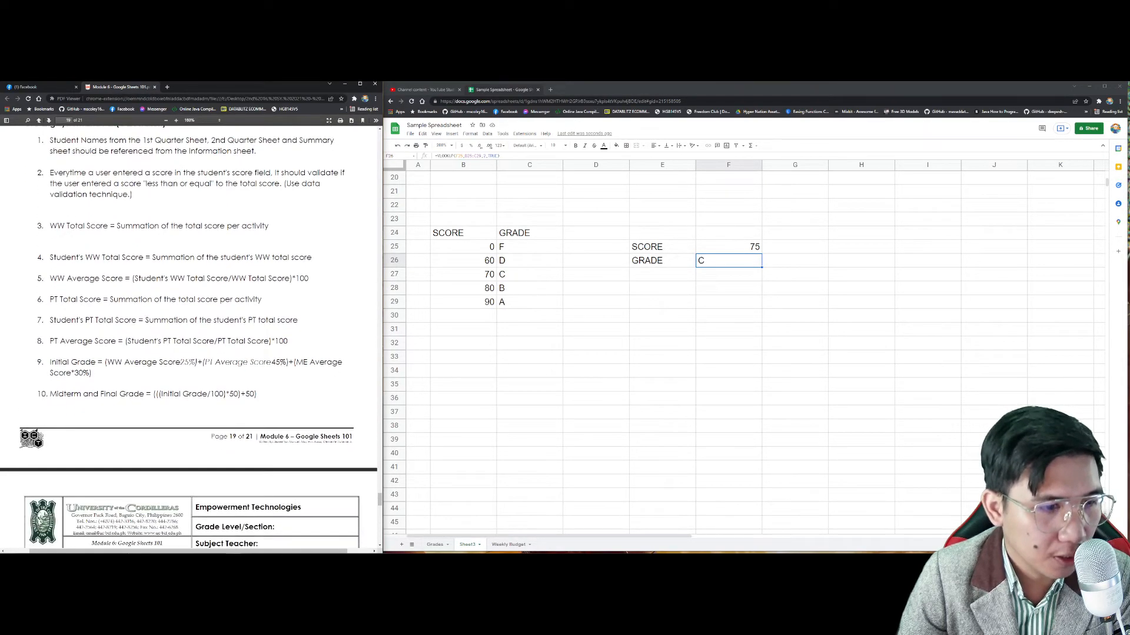
{"action": "scroll", "coordinate": [151, 331], "scroll_direction": "up", "scroll_amount": 2}
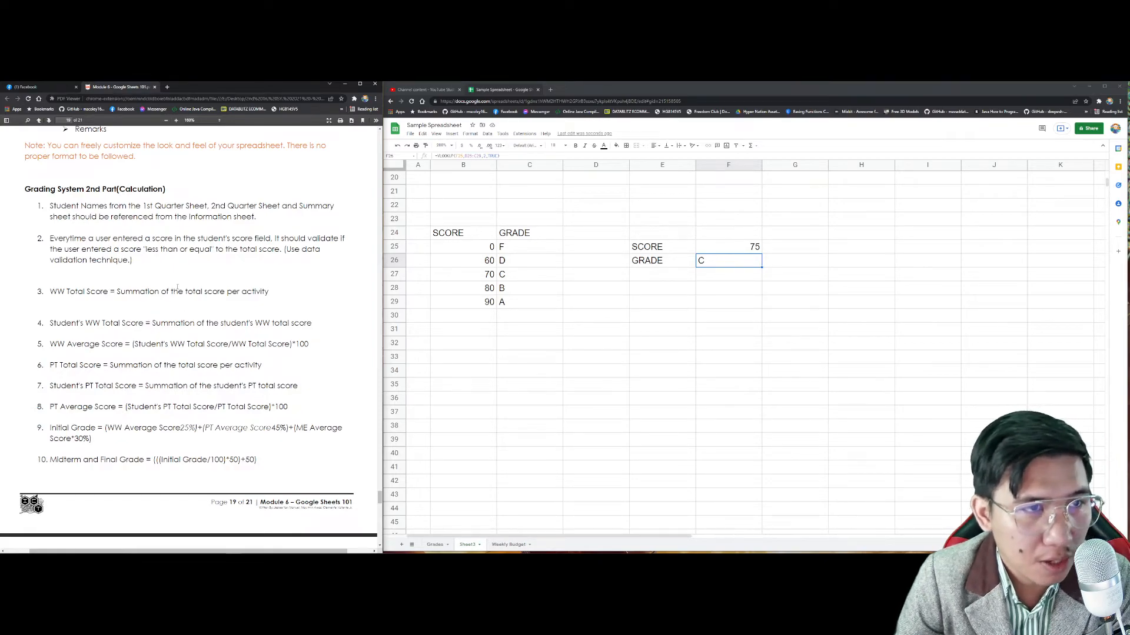
{"action": "scroll", "coordinate": [177, 287], "scroll_direction": "down", "scroll_amount": 12}
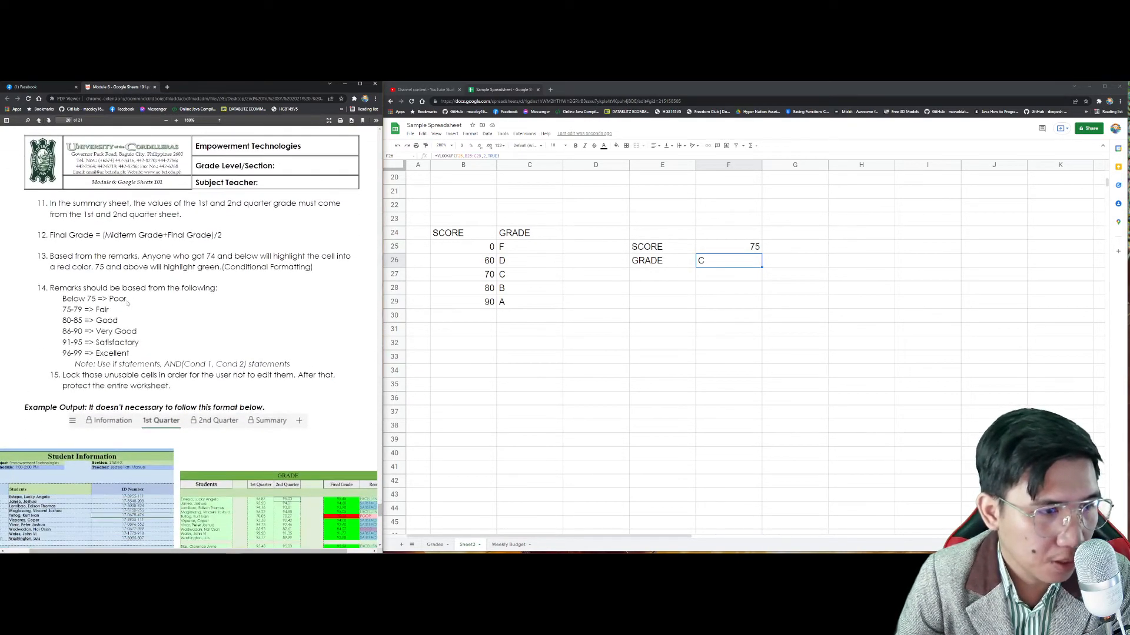
Step: Highlight the Below 75 => Poor remark and items 2–10, then select old table B23:F33
{"action": "left_click_drag", "start_coordinate": [129, 302], "coordinate": [67, 300]}
{"action": "left_click", "coordinate": [76, 310]}
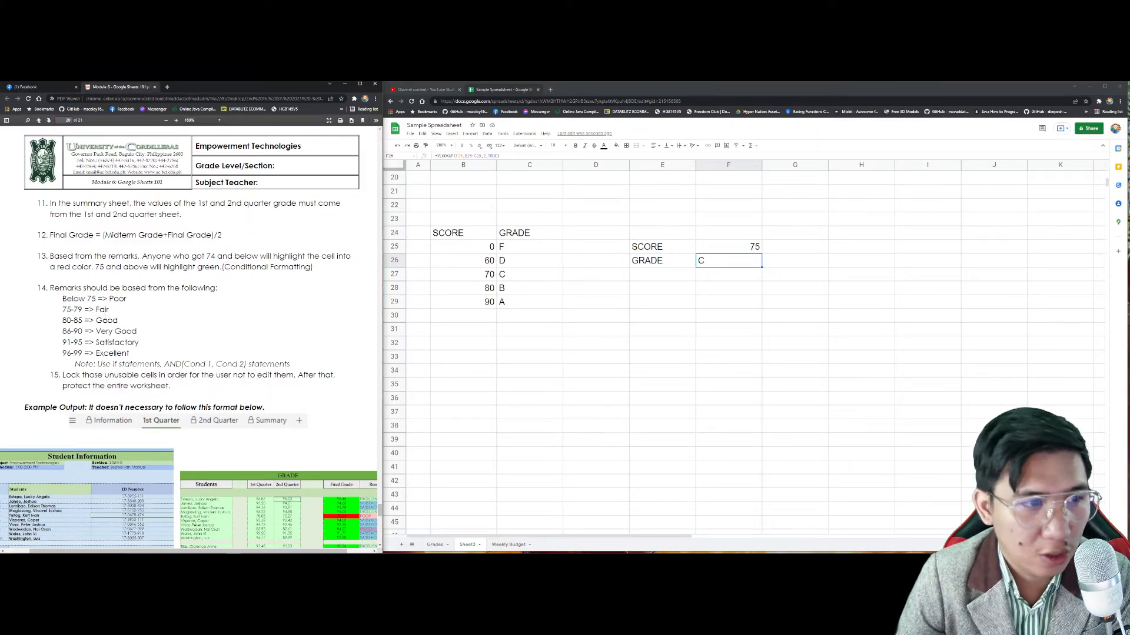
{"action": "scroll", "coordinate": [105, 317], "scroll_direction": "down", "scroll_amount": 2}
{"action": "scroll", "coordinate": [106, 317], "scroll_direction": "up", "scroll_amount": 12}
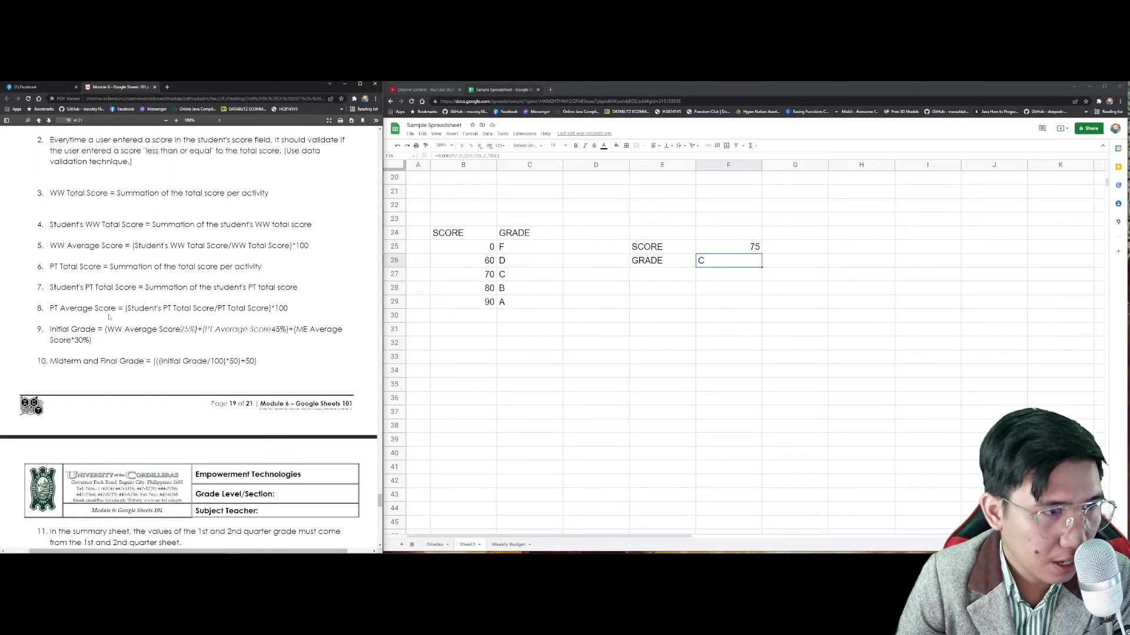
{"action": "scroll", "coordinate": [110, 317], "scroll_direction": "up", "scroll_amount": 3}
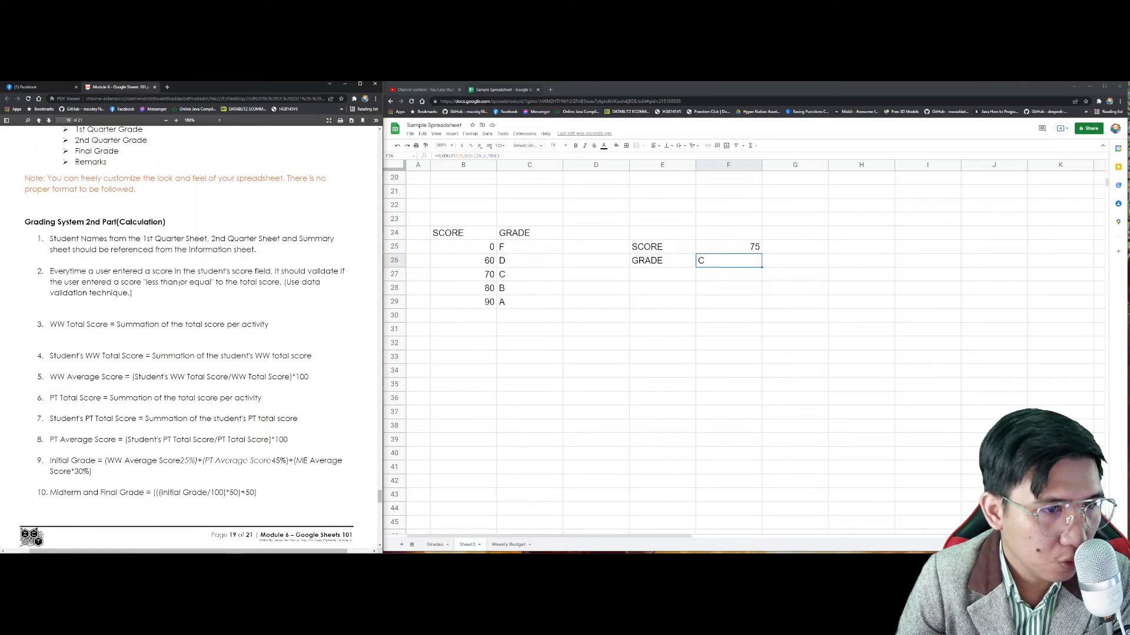
{"action": "left_click_drag", "start_coordinate": [272, 271], "coordinate": [211, 297]}
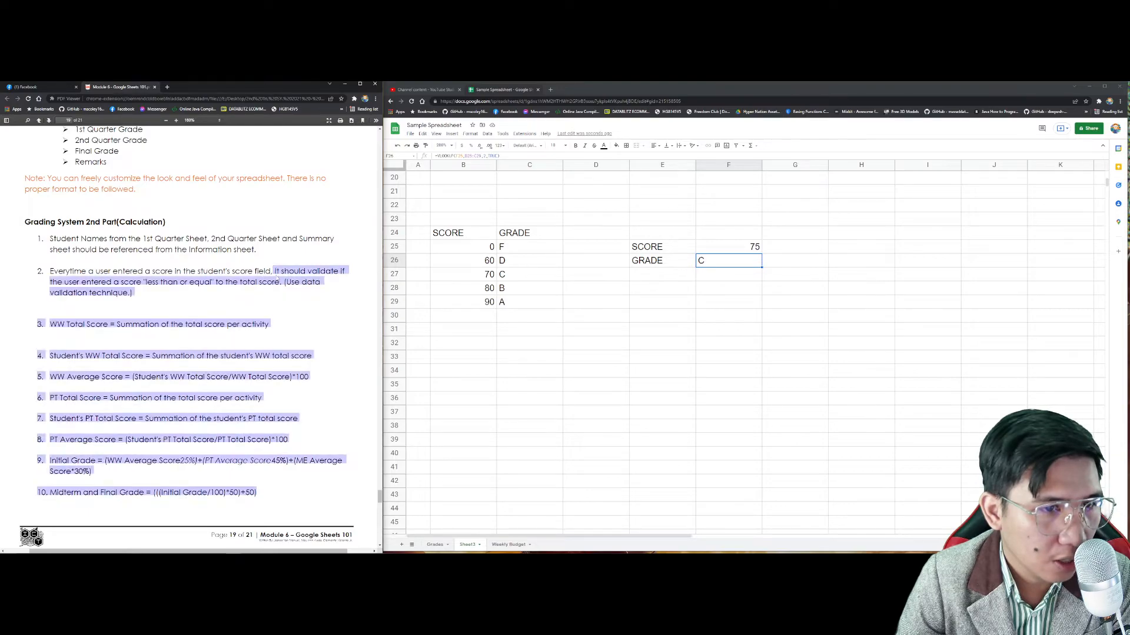
{"action": "left_click", "coordinate": [294, 293]}
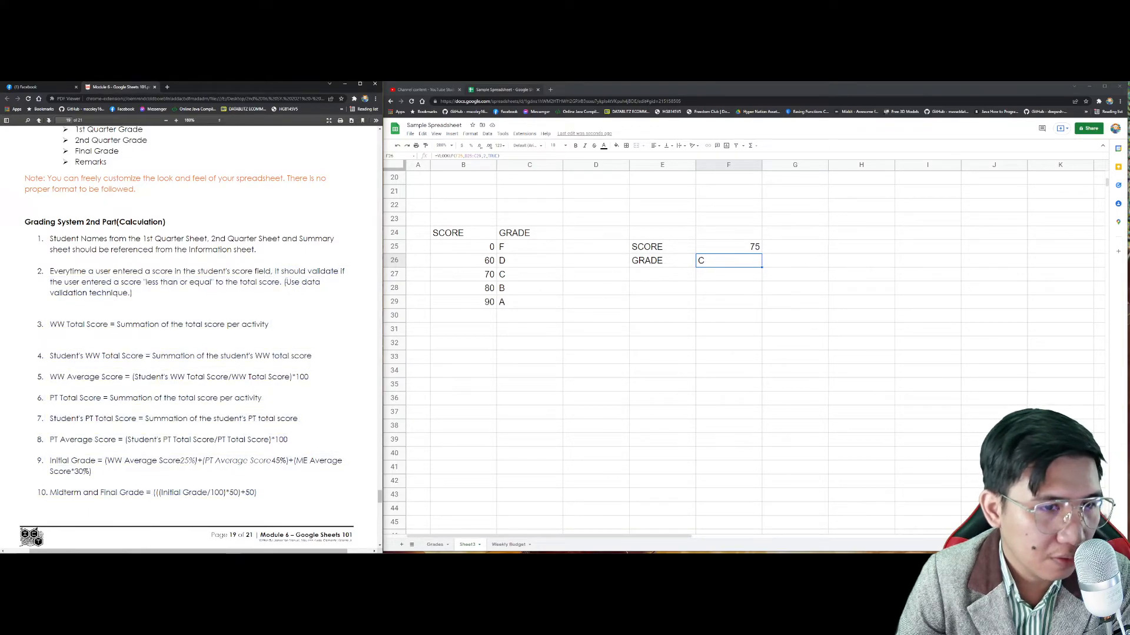
{"action": "left_click_drag", "start_coordinate": [285, 283], "coordinate": [290, 293]}
{"action": "left_click", "coordinate": [290, 292]}
{"action": "left_click_drag", "start_coordinate": [465, 219], "coordinate": [759, 381]}
Step: Clear the old score and grade table B23:F33
{"action": "scroll", "coordinate": [653, 374], "scroll_direction": "down", "scroll_amount": 1}
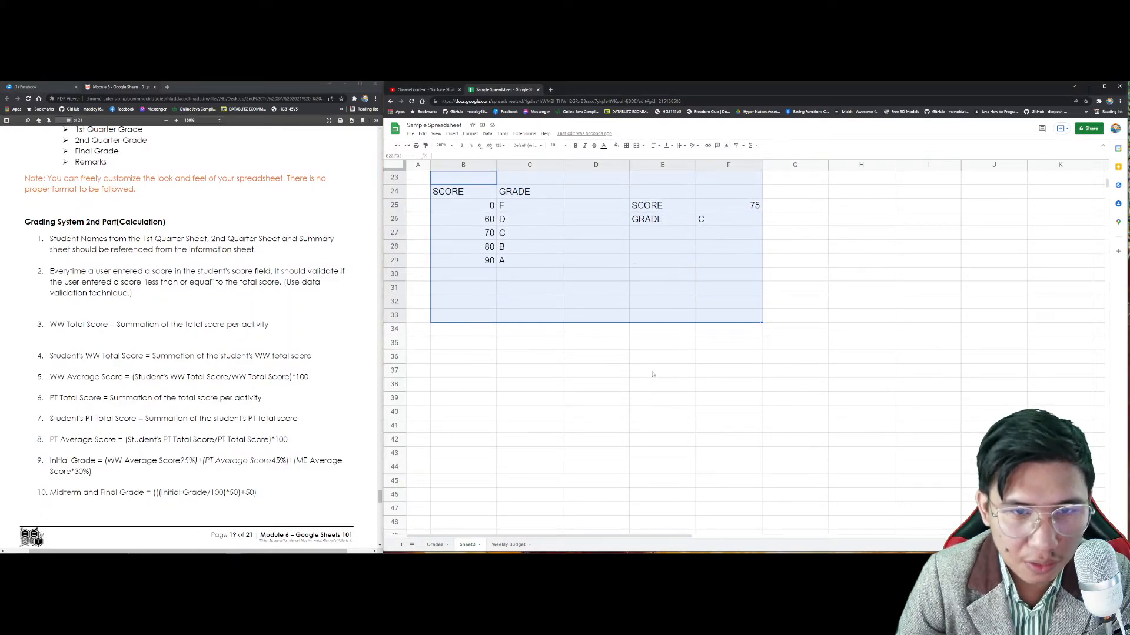
{"action": "scroll", "coordinate": [652, 374], "scroll_direction": "down", "scroll_amount": 2}
{"action": "key", "text": "Delete"}
{"action": "scroll", "coordinate": [651, 372], "scroll_direction": "down", "scroll_amount": 2}
{"action": "scroll", "coordinate": [628, 379], "scroll_direction": "up", "scroll_amount": 2}
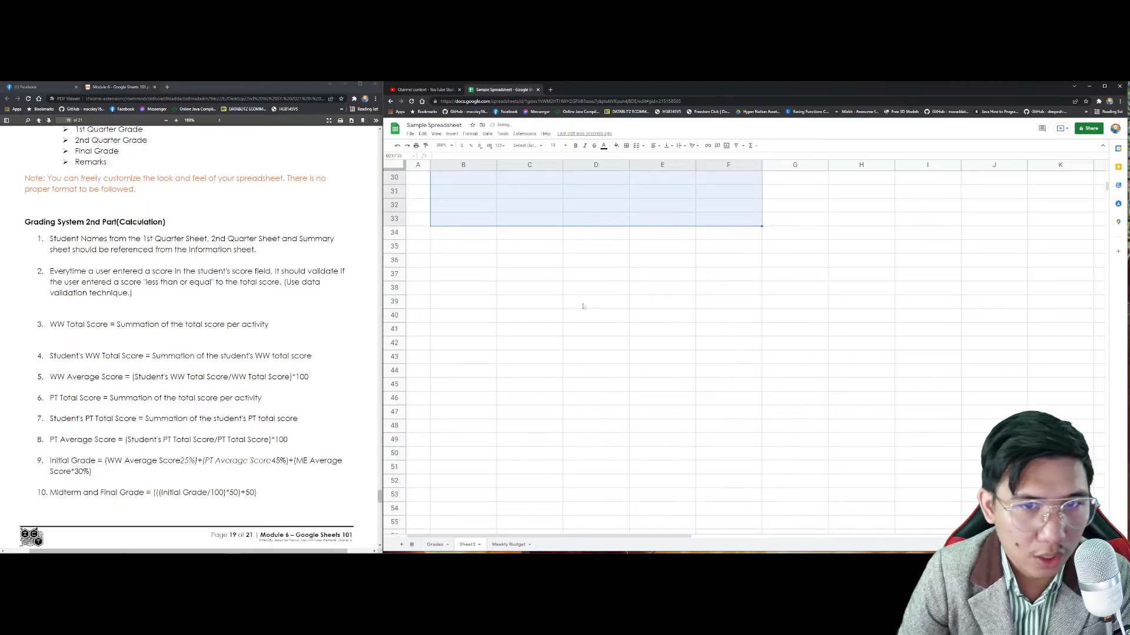
Step: Enter the header SCORE in C35 and the total 10 in C36
{"action": "left_click", "coordinate": [530, 249]}
{"action": "type", "text": "SCORE"}
{"action": "key", "text": "Return"}
{"action": "key", "text": "Up"}
{"action": "left_click", "coordinate": [539, 259]}
{"action": "type", "text": "10"}
{"action": "key", "text": "Return"}
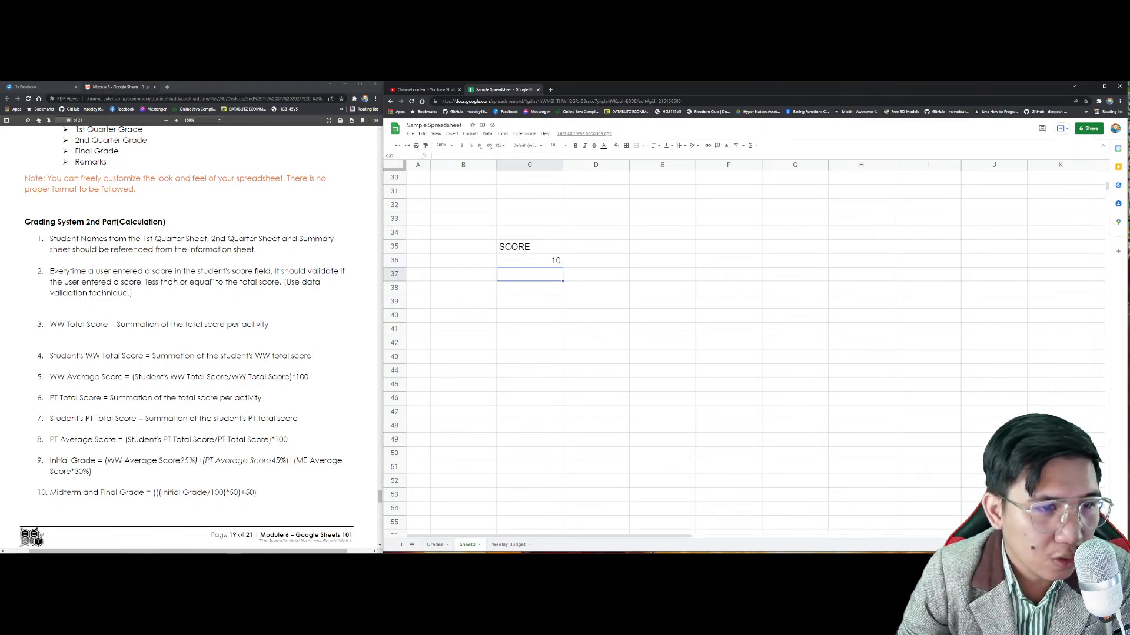
Step: Label B37 and B38 as STUDENT 1 and STUDENT 2
{"action": "left_click", "coordinate": [225, 282]}
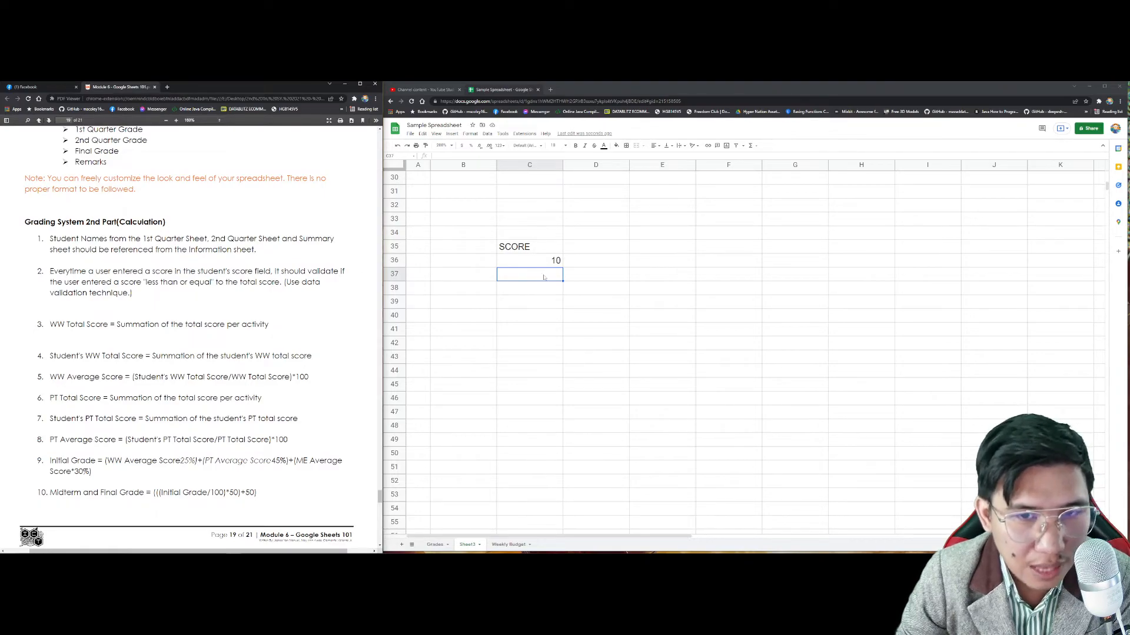
{"action": "left_click", "coordinate": [540, 272]}
{"action": "left_click", "coordinate": [477, 277]}
{"action": "type", "text": "sTUDENT 1"}
{"action": "key", "text": "Return"}
{"action": "left_click", "coordinate": [477, 277]}
{"action": "type", "text": "STUDENT 12"}
{"action": "key", "text": "BackSpace"}
{"action": "key", "text": "Return"}
{"action": "type", "text": "STUDENT 2"}
{"action": "key", "text": "Return"}
Step: Fill the student labels down to STUDENT 10 in B46
{"action": "left_click_drag", "start_coordinate": [476, 277], "coordinate": [494, 294]}
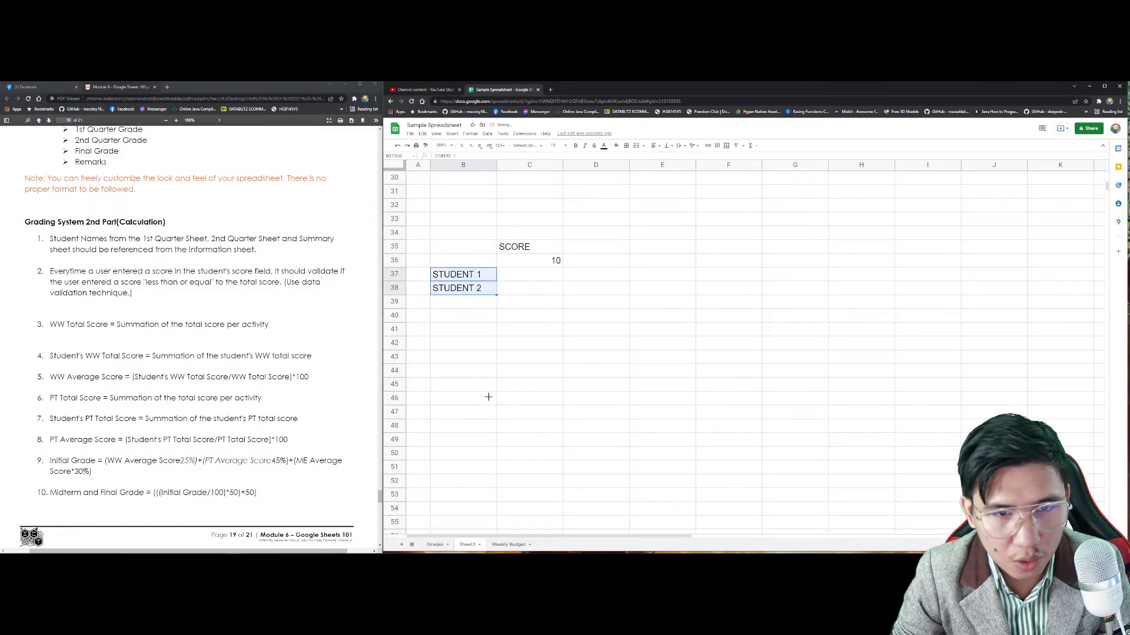
{"action": "left_click_drag", "start_coordinate": [487, 397], "coordinate": [487, 397]}
{"action": "left_click", "coordinate": [529, 275]}
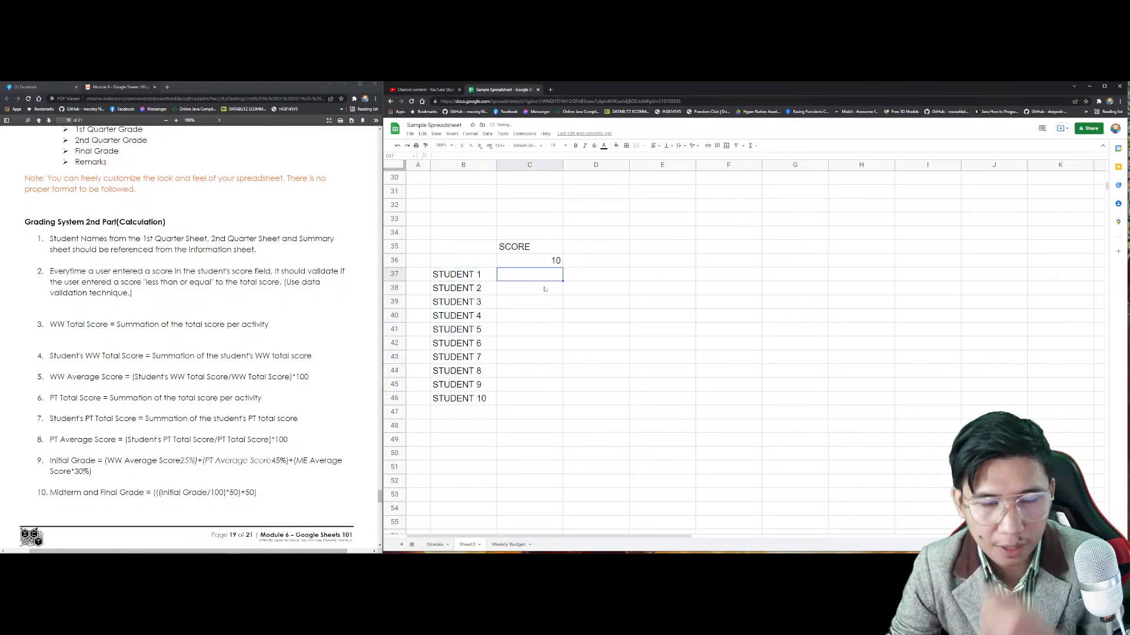
Step: Start a data validation rule on C37:C46 with criteria Number, greater than
{"action": "left_click", "coordinate": [532, 400], "text": "shift"}
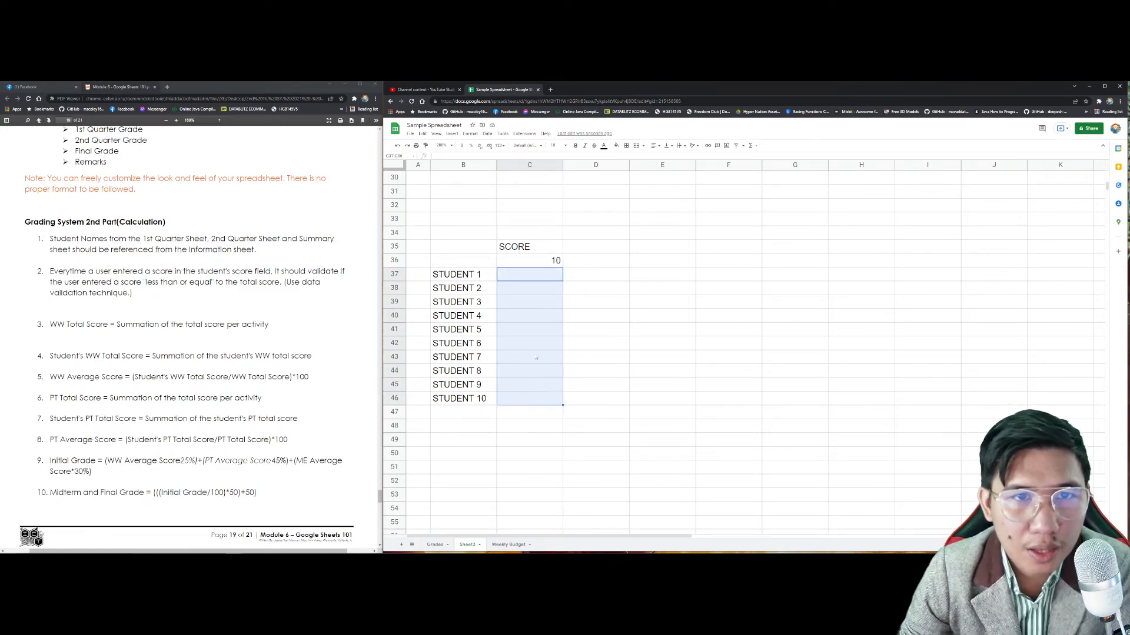
{"action": "left_click", "coordinate": [487, 134]}
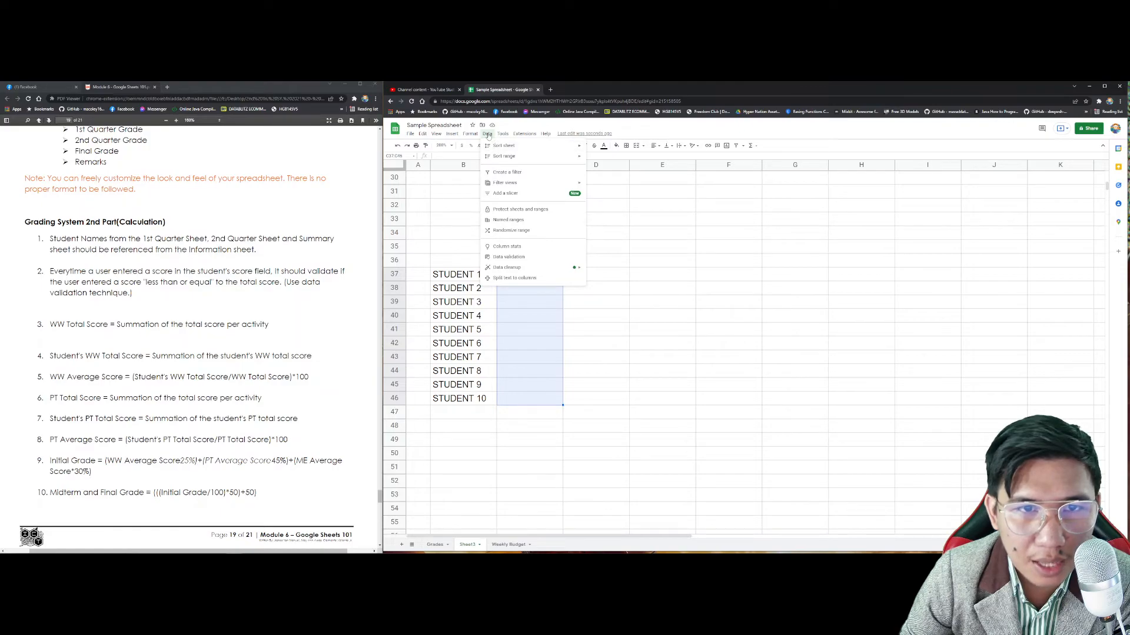
{"action": "left_click", "coordinate": [506, 257]}
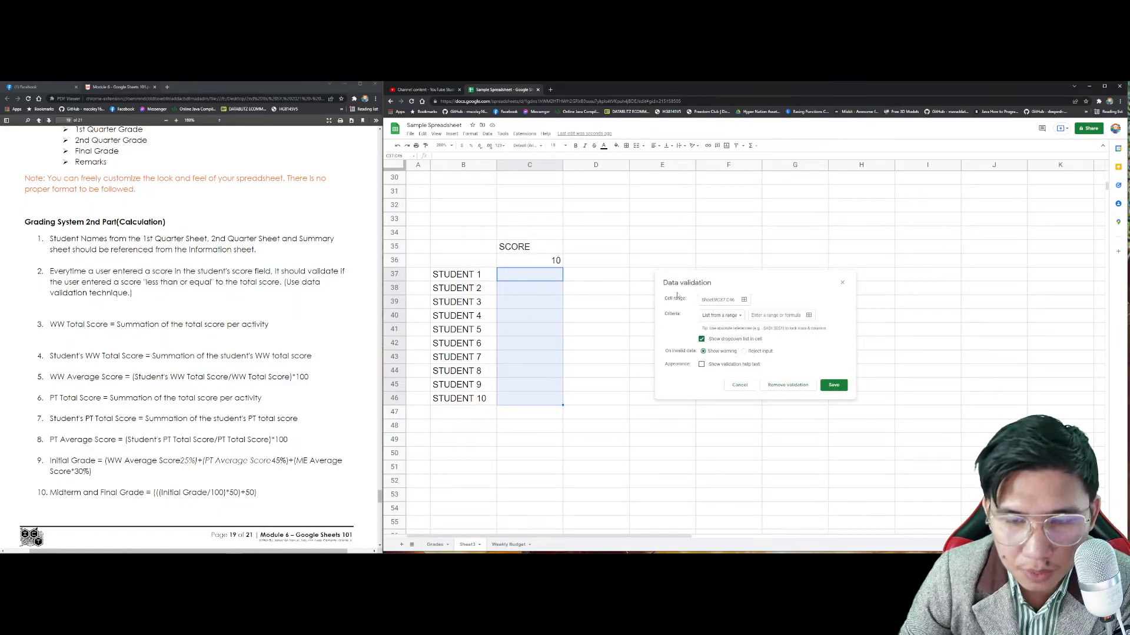
{"action": "left_click", "coordinate": [721, 313]}
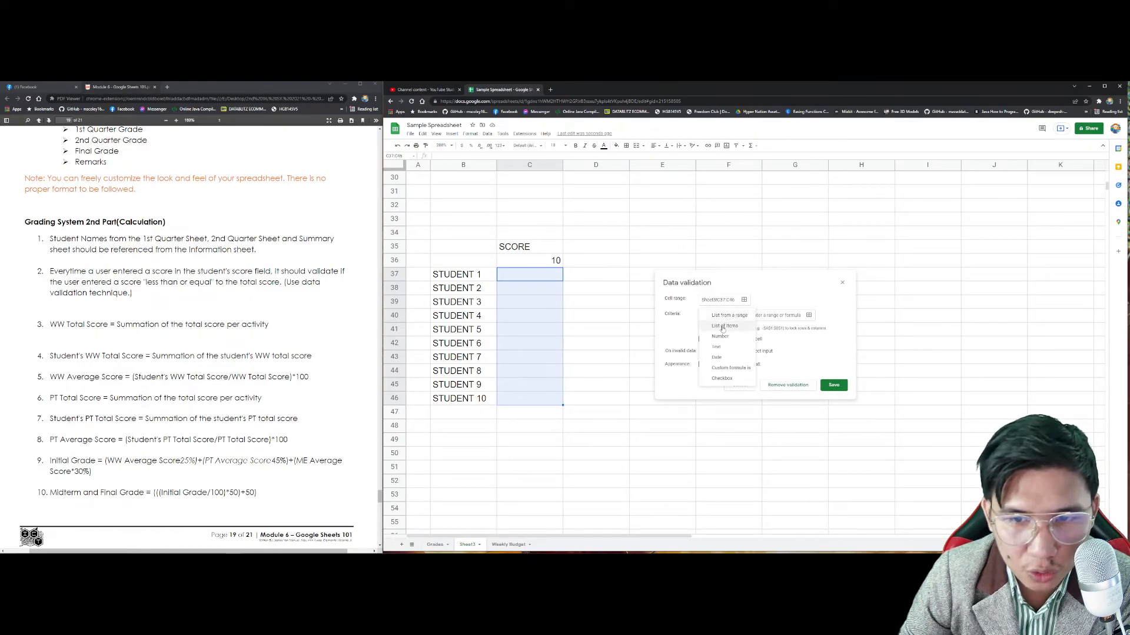
{"action": "left_click", "coordinate": [720, 336]}
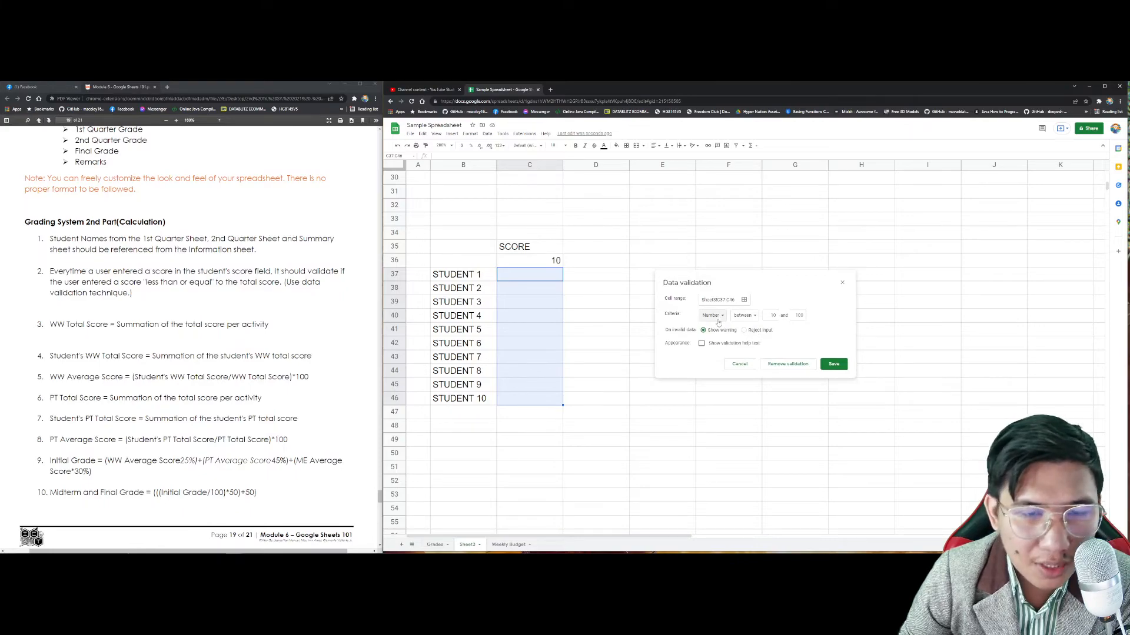
{"action": "left_click", "coordinate": [751, 320]}
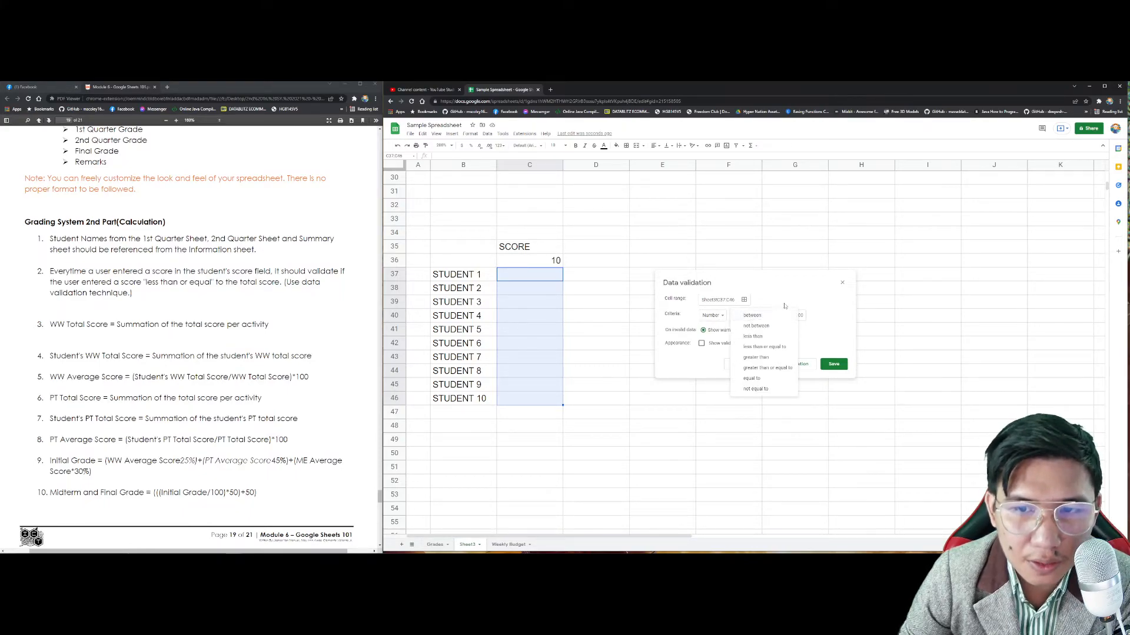
{"action": "left_click", "coordinate": [764, 359]}
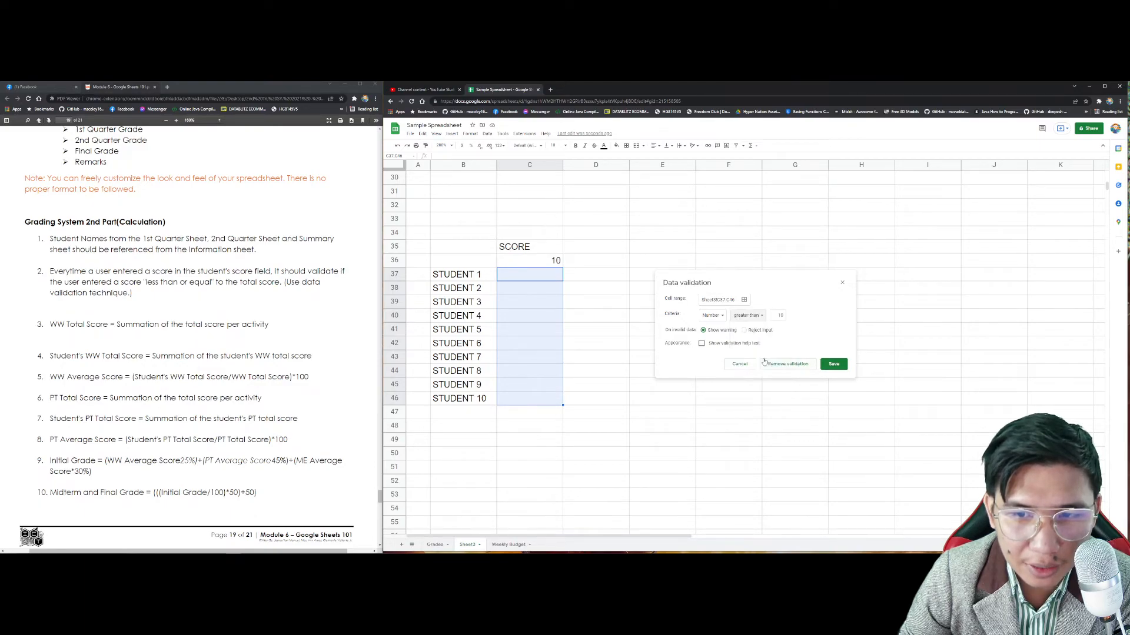
Step: Set the comparison value to 10, choose Reject input, and save the rule
{"action": "left_click", "coordinate": [552, 263]}
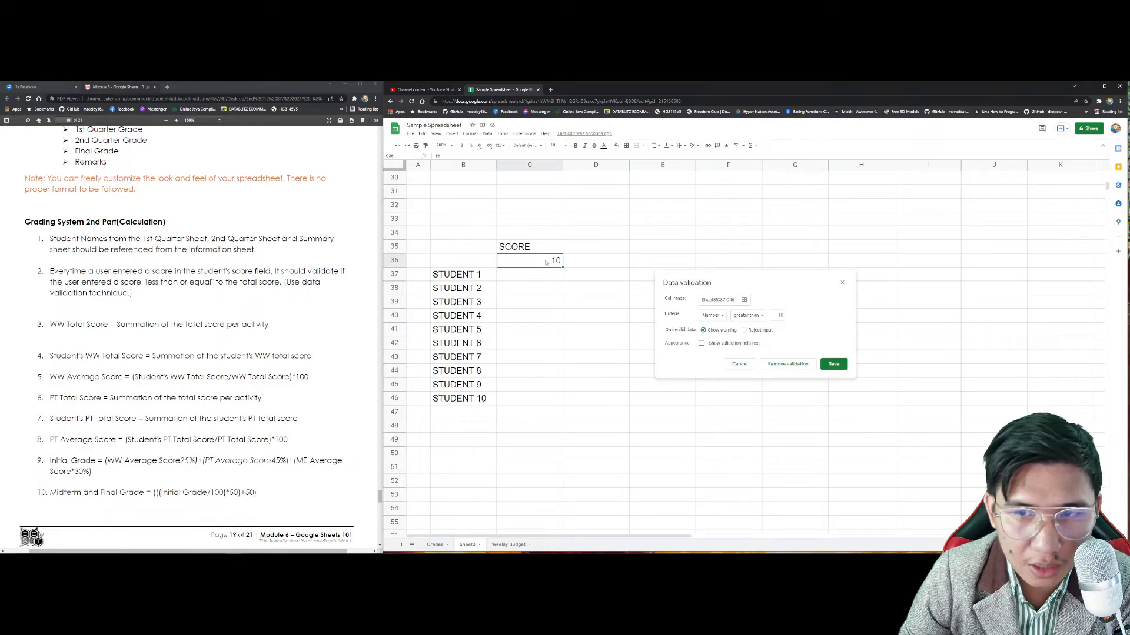
{"action": "left_click", "coordinate": [774, 316]}
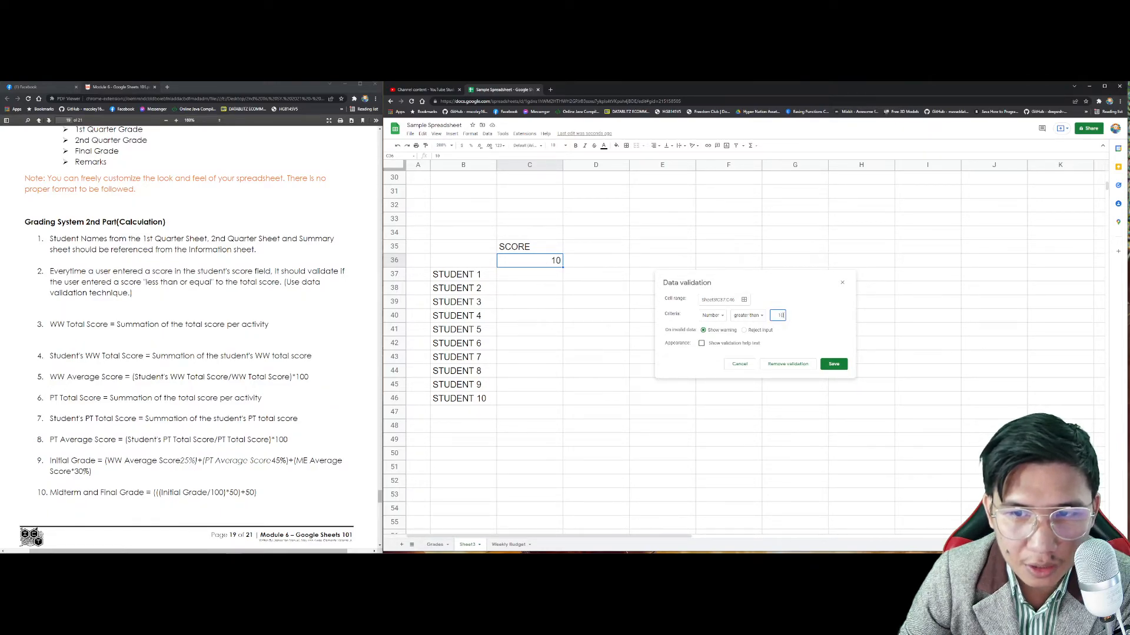
{"action": "left_click", "coordinate": [750, 333]}
{"action": "left_click", "coordinate": [715, 344]}
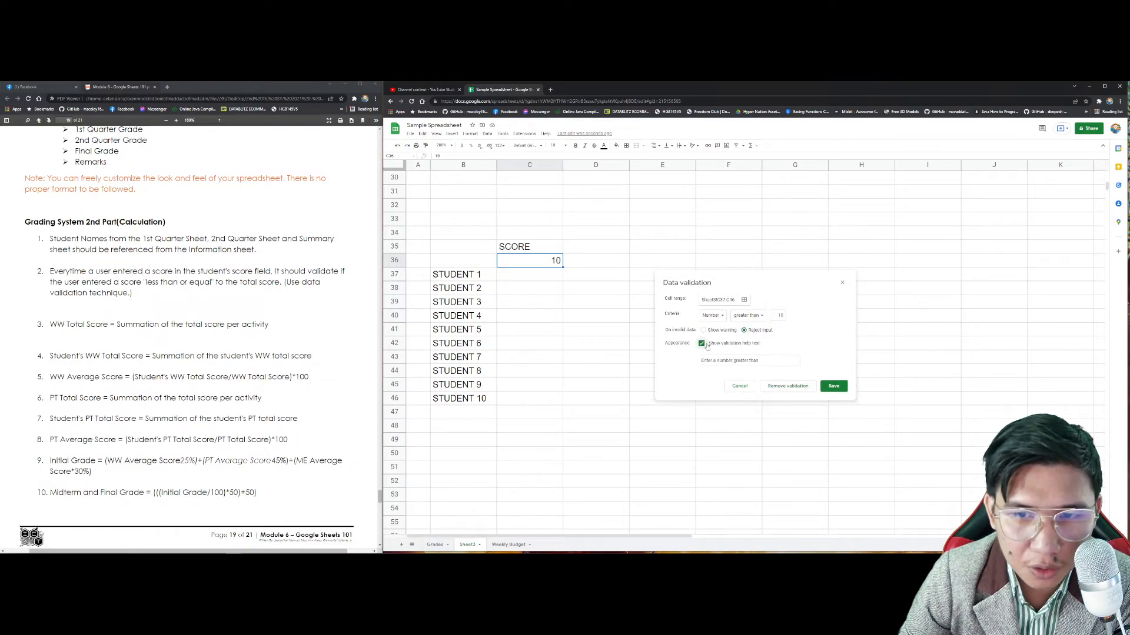
{"action": "left_click", "coordinate": [702, 345]}
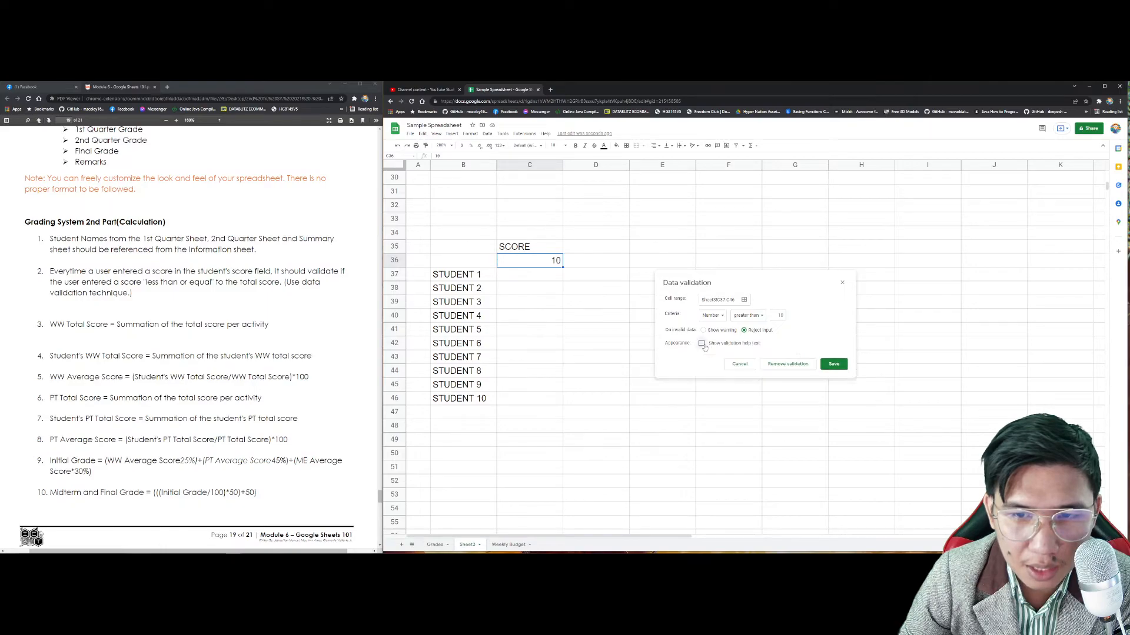
{"action": "left_click", "coordinate": [746, 332]}
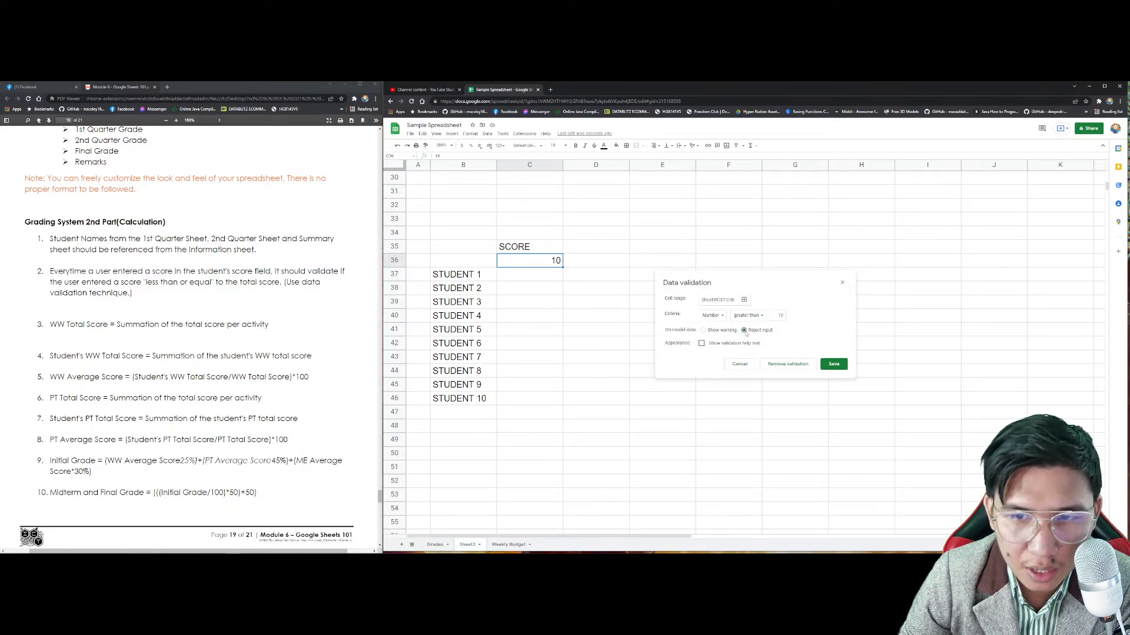
{"action": "left_click", "coordinate": [830, 365]}
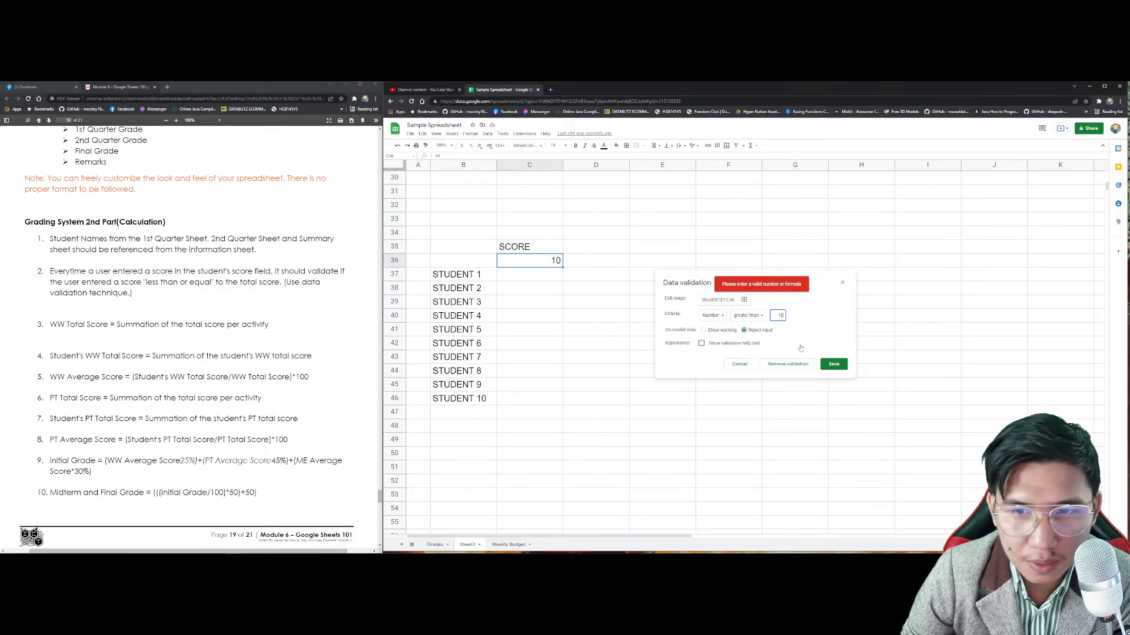
{"action": "left_click", "coordinate": [833, 363]}
Step: Test the rule with 11 in C37, dismiss the error, and reselect C37:C46
{"action": "left_click", "coordinate": [537, 280]}
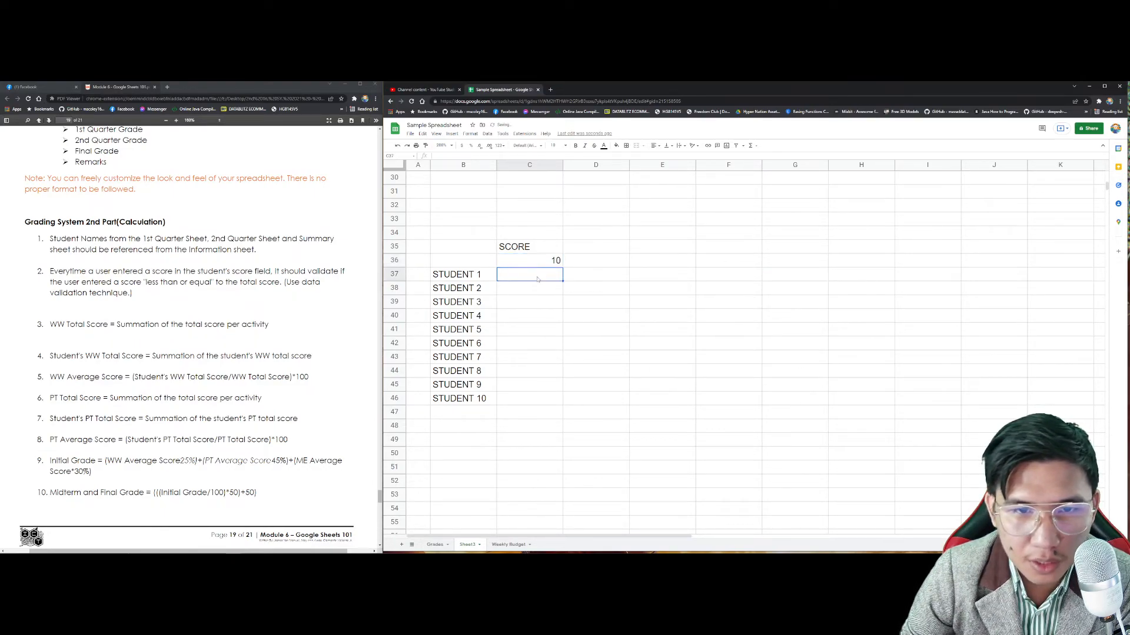
{"action": "type", "text": "11"}
{"action": "key", "text": "Return"}
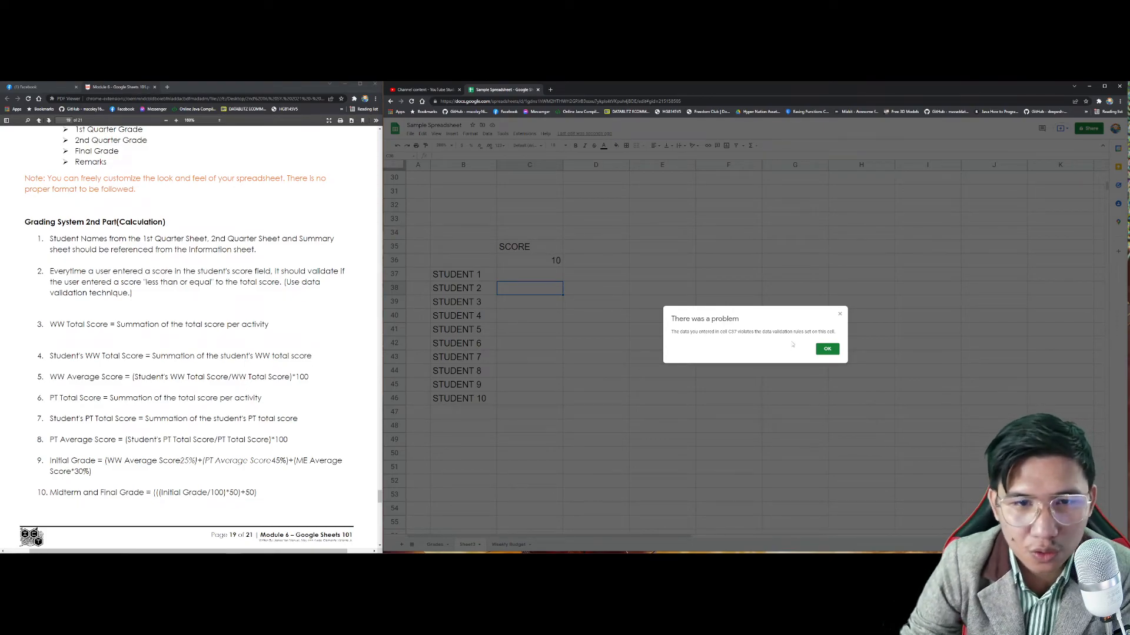
{"action": "left_click", "coordinate": [827, 349]}
{"action": "left_click_drag", "start_coordinate": [530, 274], "coordinate": [530, 400]}
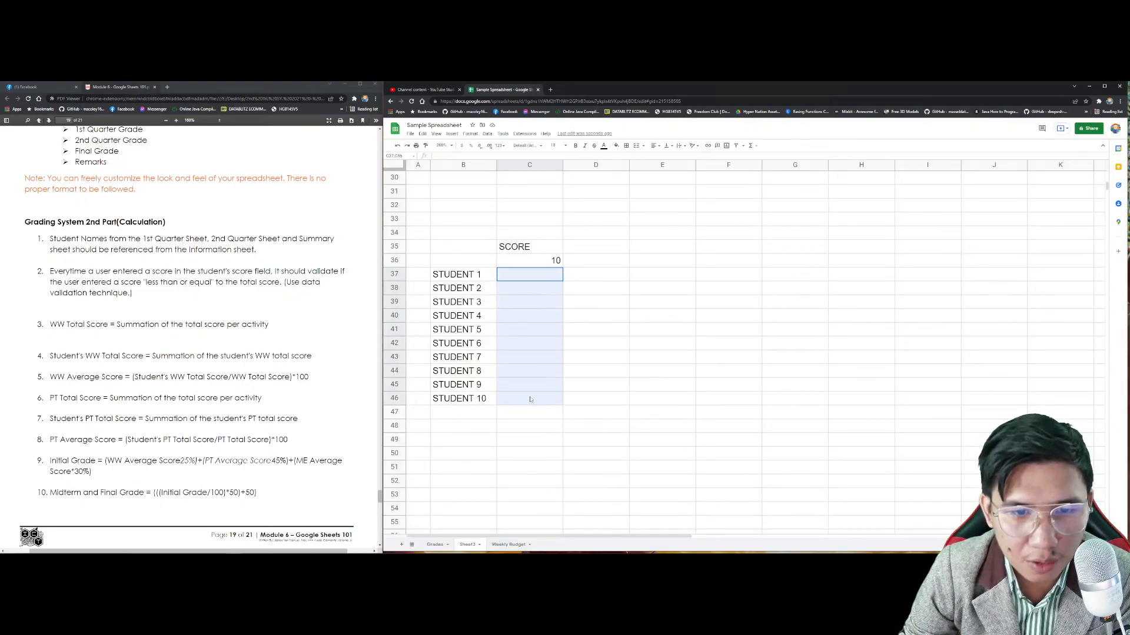
Step: Change the score rule's condition to less than and save it
{"action": "left_click", "coordinate": [487, 134]}
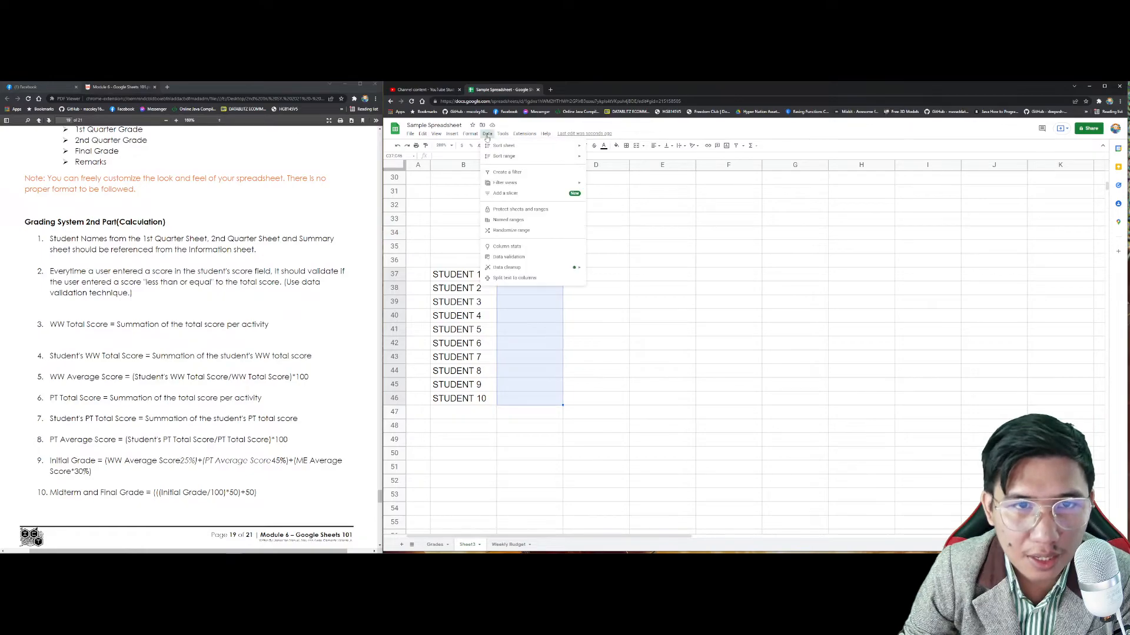
{"action": "left_click", "coordinate": [509, 258]}
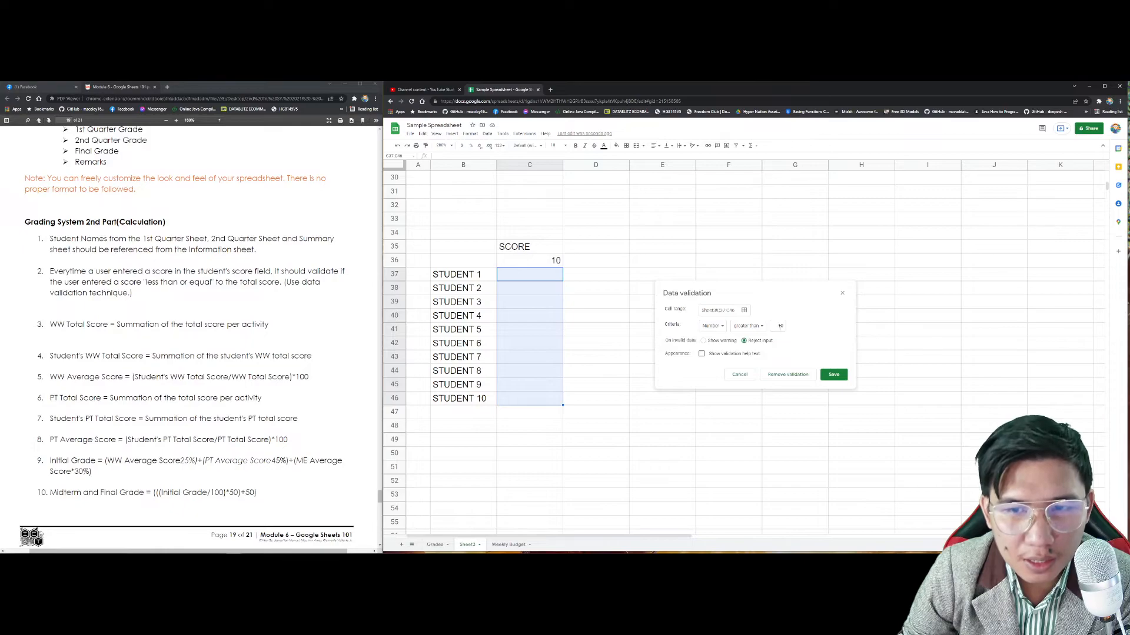
{"action": "left_click", "coordinate": [755, 326]}
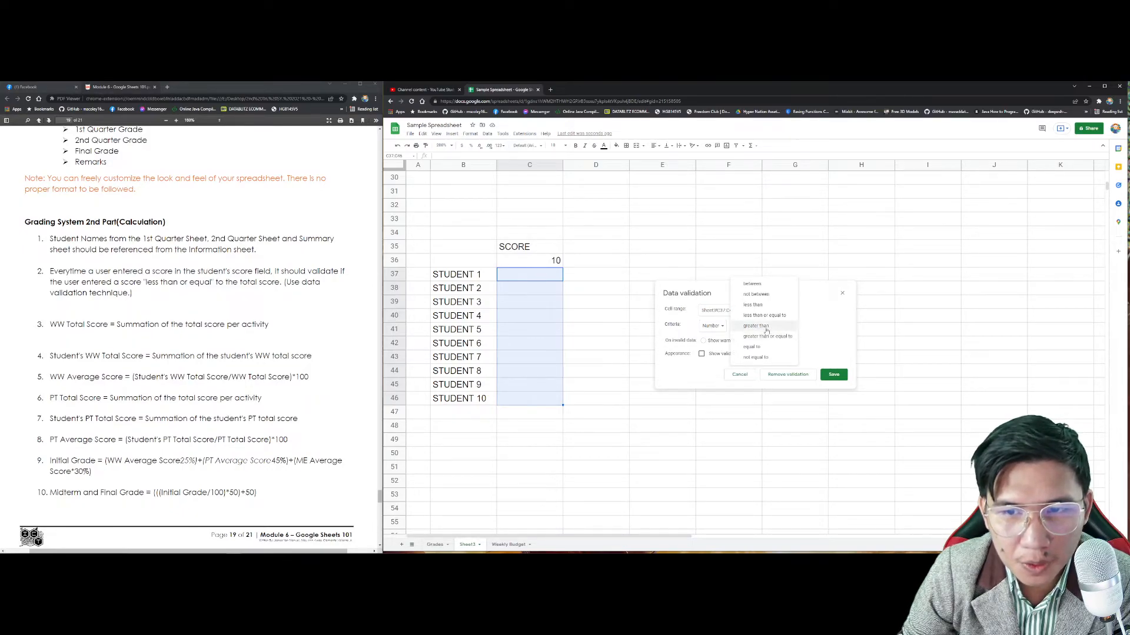
{"action": "left_click", "coordinate": [753, 304]}
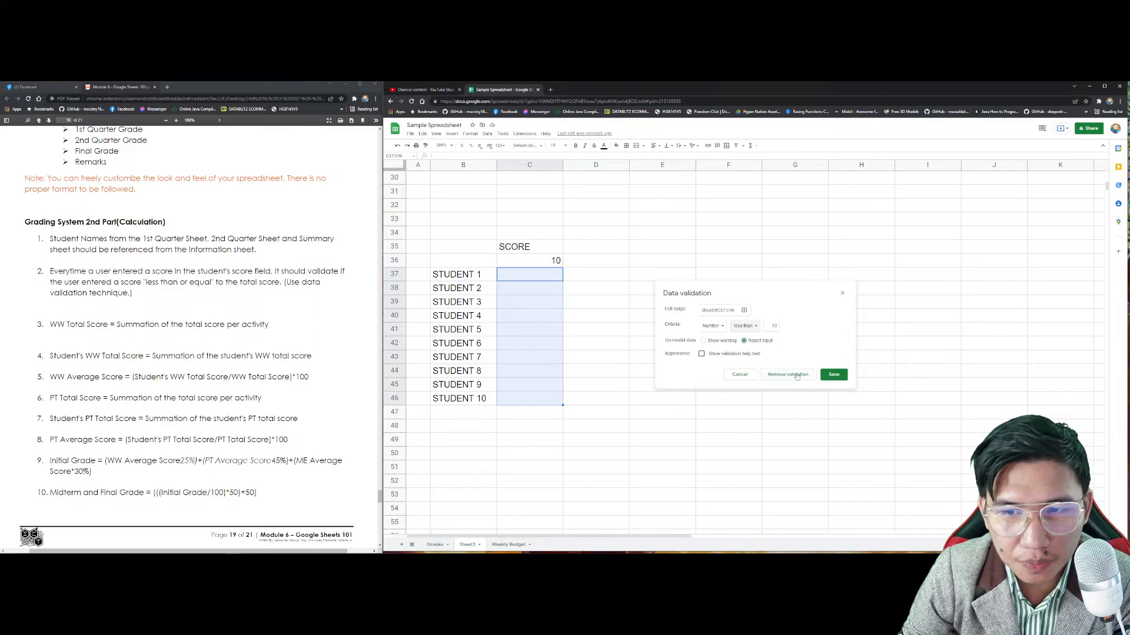
{"action": "left_click", "coordinate": [833, 374]}
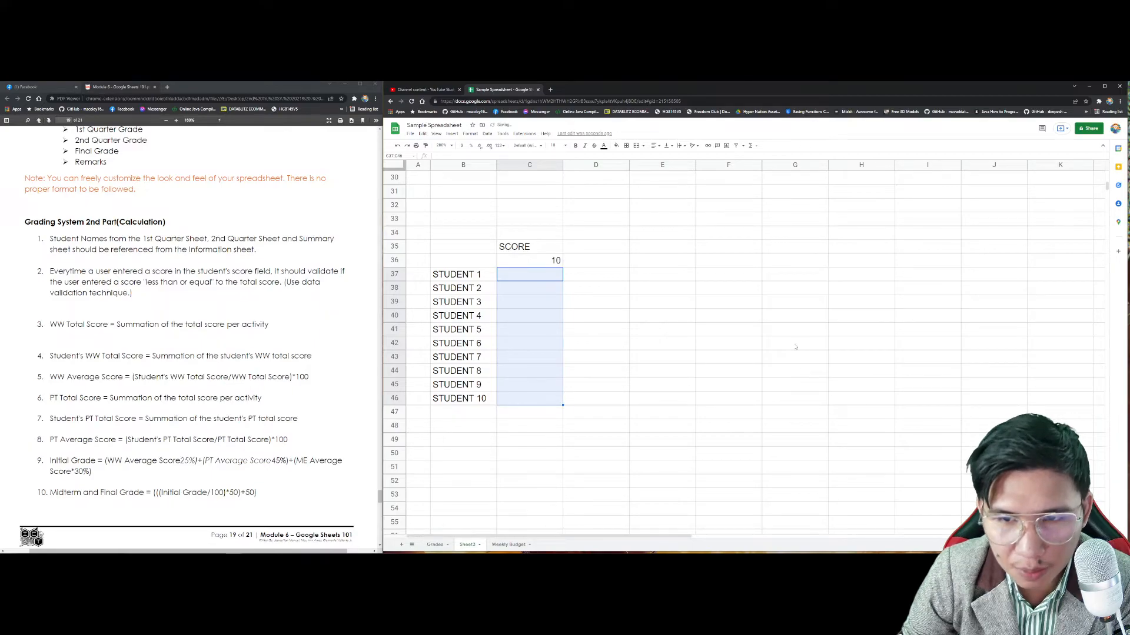
Step: Set the rule to Number, less than or equal to 10, with Reject input
{"action": "left_click", "coordinate": [487, 134]}
{"action": "left_click", "coordinate": [518, 262]}
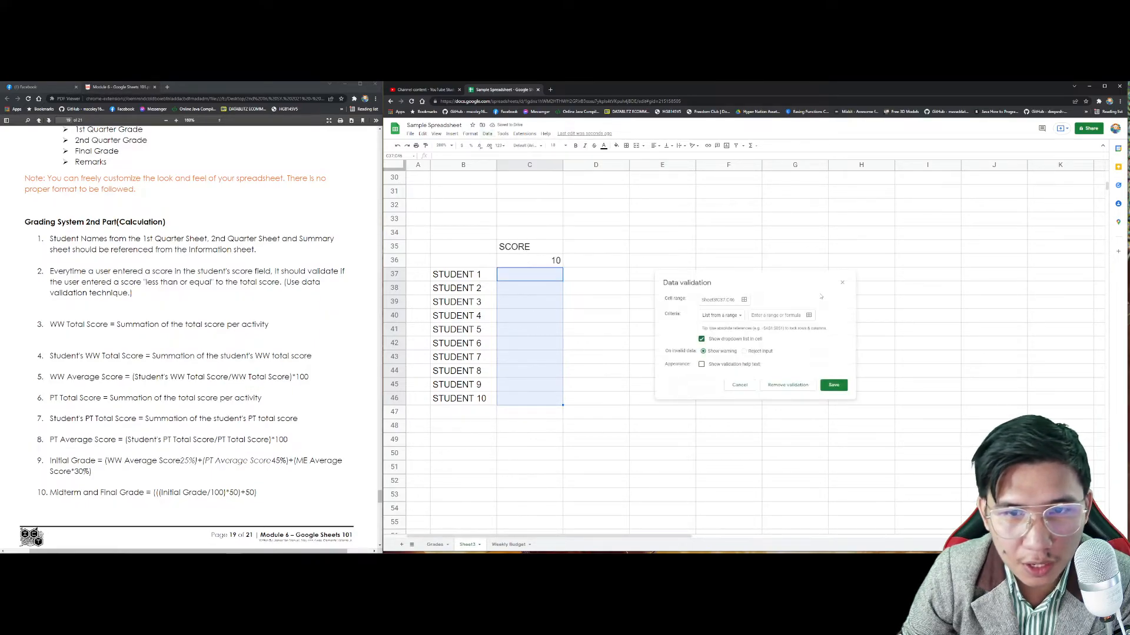
{"action": "left_click", "coordinate": [735, 315]}
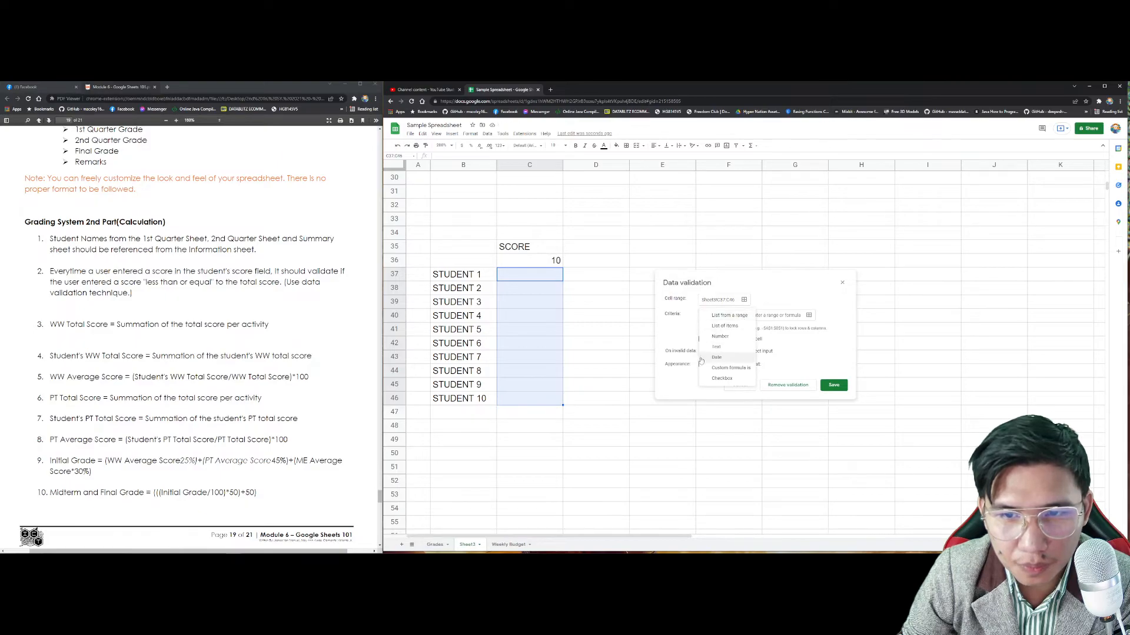
{"action": "left_click", "coordinate": [719, 336]}
{"action": "left_click", "coordinate": [745, 317]}
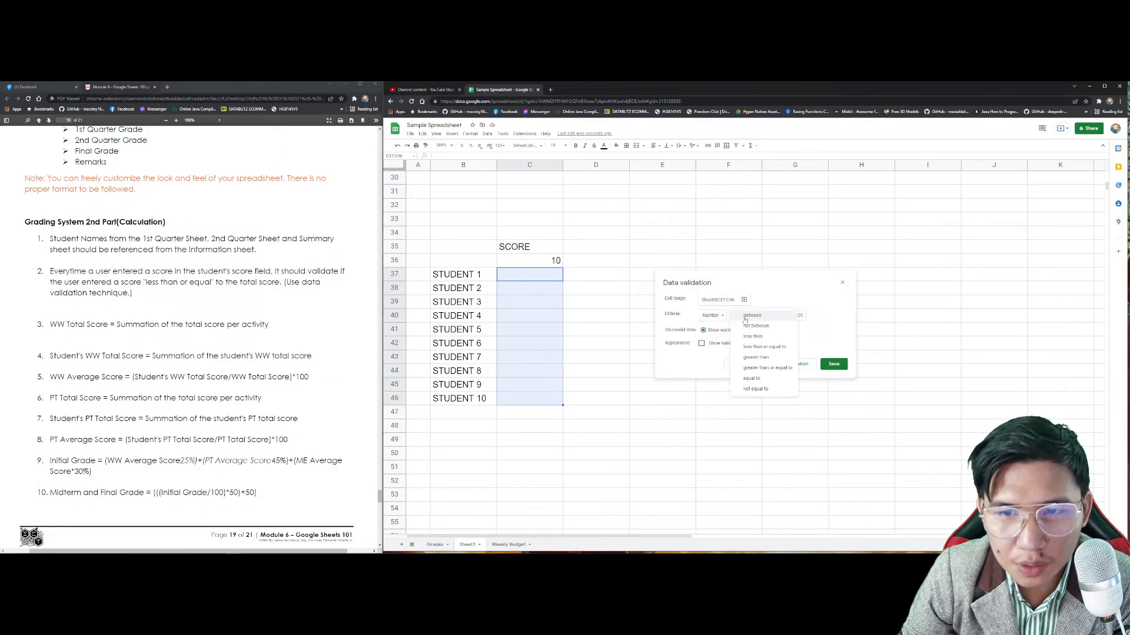
{"action": "left_click", "coordinate": [764, 346]}
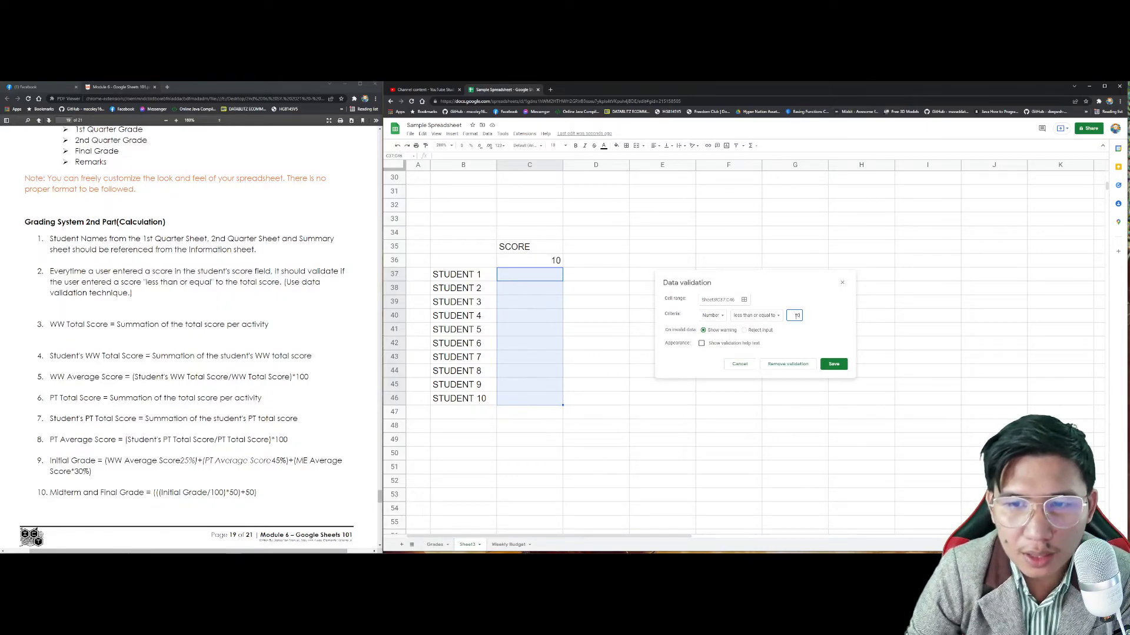
{"action": "left_click", "coordinate": [751, 330]}
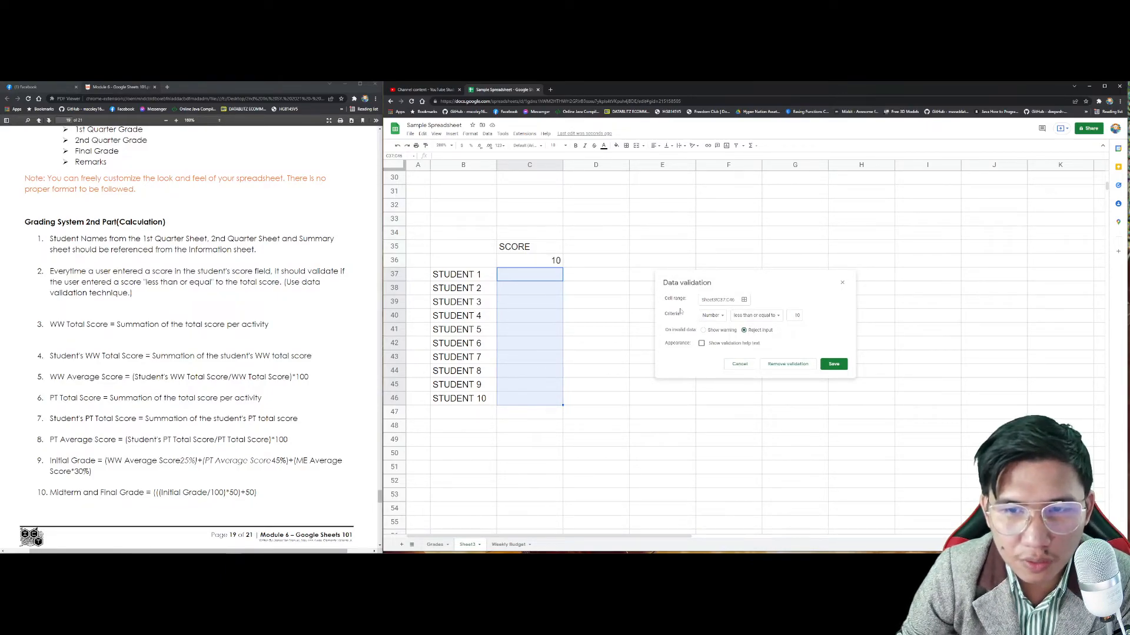
{"action": "left_click", "coordinate": [823, 362]}
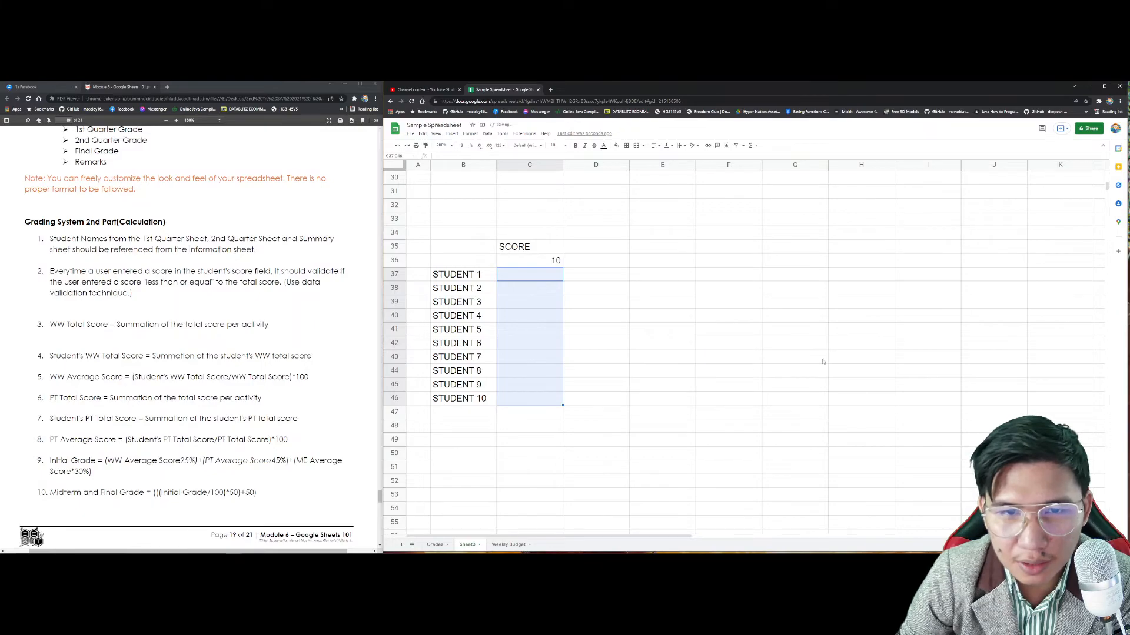
{"action": "left_click", "coordinate": [534, 279]}
Step: Enter scores 5, 2, 1, 2, 3, 5, 4 and 10 in C37:C44
{"action": "type", "text": "5"}
{"action": "key", "text": "Return"}
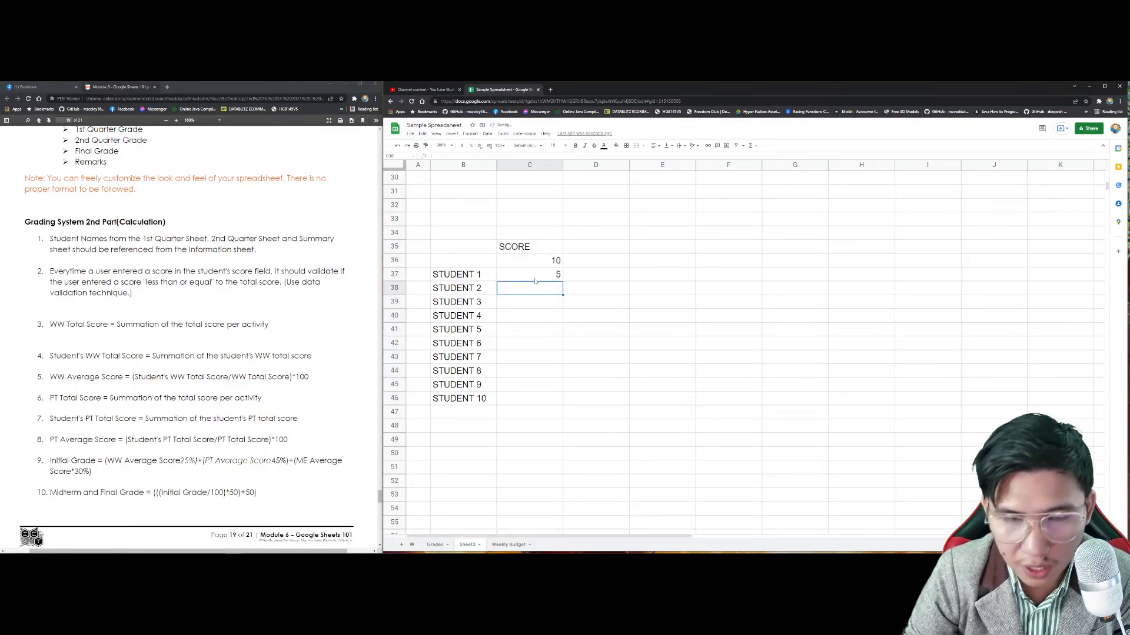
{"action": "type", "text": "2"}
{"action": "key", "text": "Return"}
{"action": "type", "text": "1"}
{"action": "key", "text": "Return"}
{"action": "type", "text": "2"}
{"action": "key", "text": "Return"}
{"action": "type", "text": "3"}
{"action": "key", "text": "Return"}
{"action": "type", "text": "5"}
{"action": "key", "text": "Return"}
{"action": "type", "text": "4"}
{"action": "key", "text": "Return"}
{"action": "type", "text": "10"}
Step: Try 11 for Student 9 in C45, dismiss the rejection, and reselect C37:C46
{"action": "key", "text": "Return"}
{"action": "type", "text": "11"}
{"action": "key", "text": "Return"}
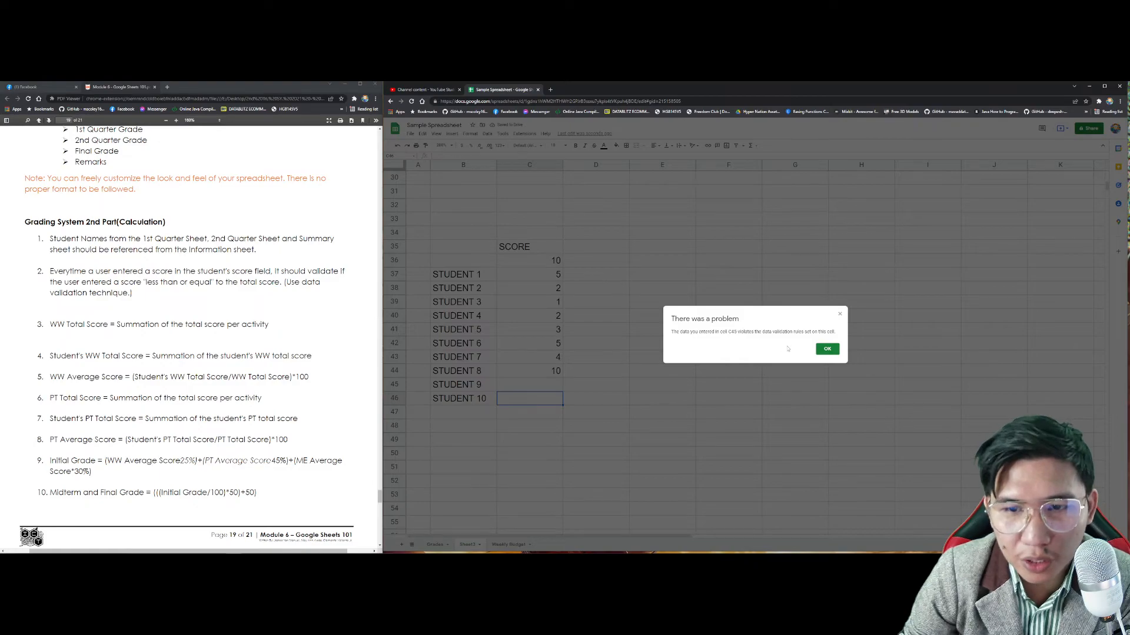
{"action": "left_click", "coordinate": [827, 349]}
{"action": "left_click", "coordinate": [556, 384]}
{"action": "type", "text": "11"}
{"action": "key", "text": "Return"}
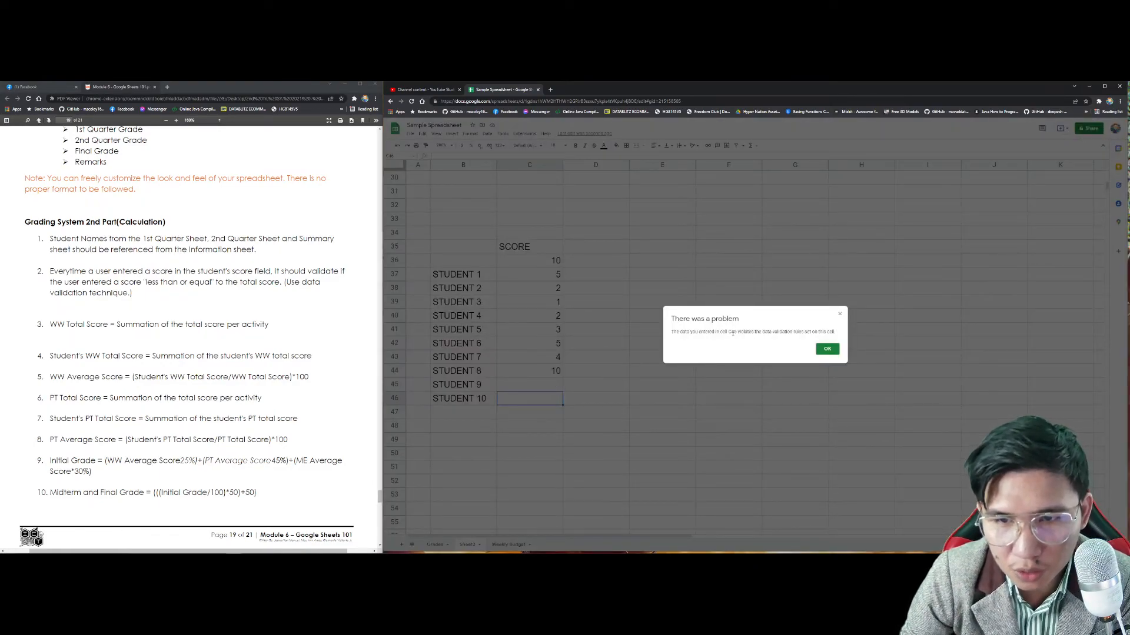
{"action": "left_click", "coordinate": [738, 332]}
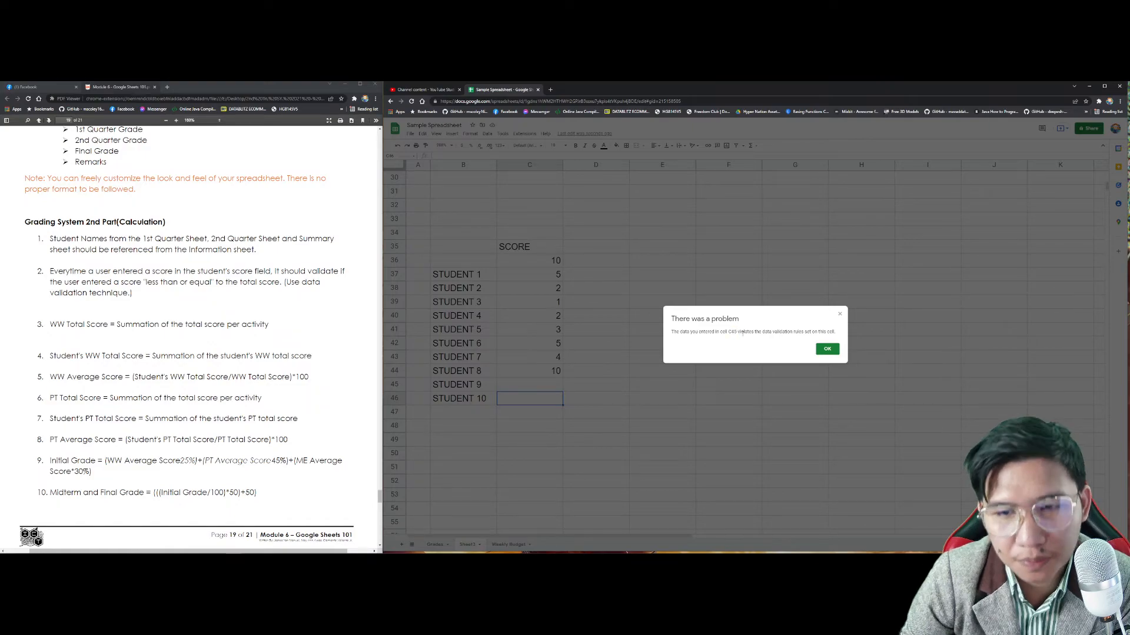
{"action": "left_click", "coordinate": [828, 349]}
{"action": "left_click_drag", "start_coordinate": [551, 280], "coordinate": [529, 398]}
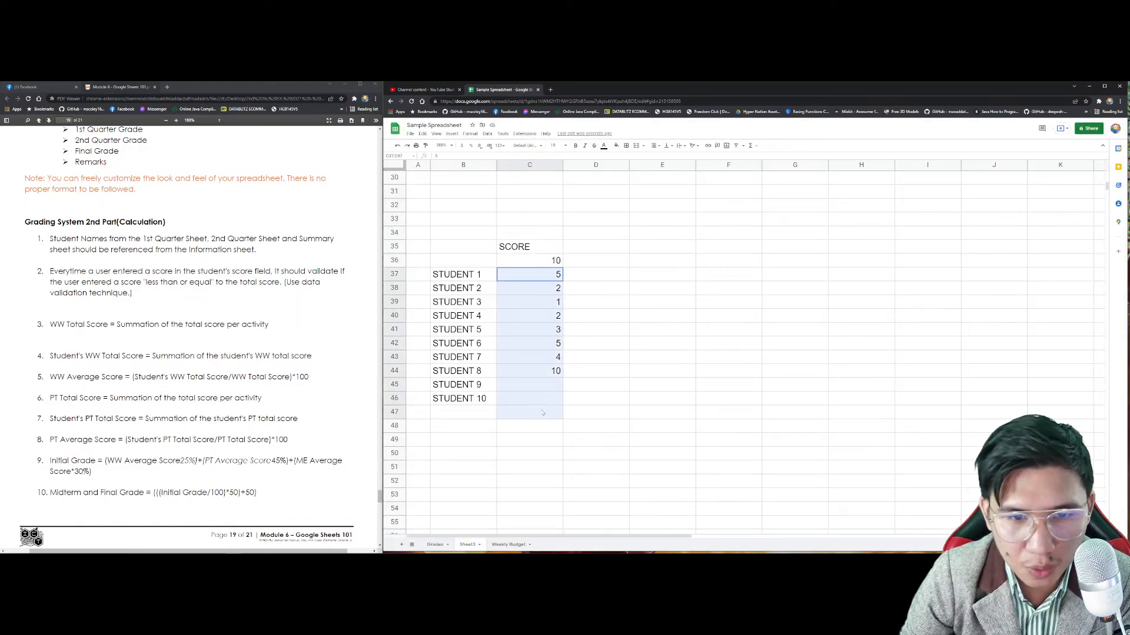
Step: Add the help text 'Wrong input!' to the score validation rule and save it
{"action": "left_click", "coordinate": [489, 134]}
{"action": "left_click", "coordinate": [525, 251]}
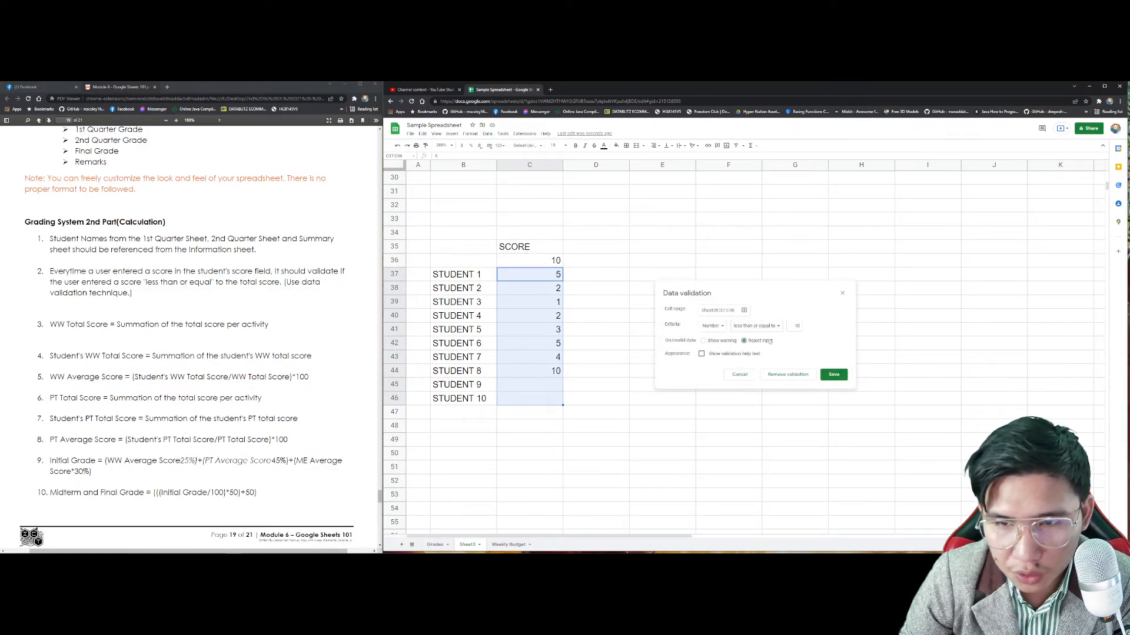
{"action": "left_click", "coordinate": [737, 357]}
{"action": "type", "text": "s"}
{"action": "key", "text": "ctrl+a"}
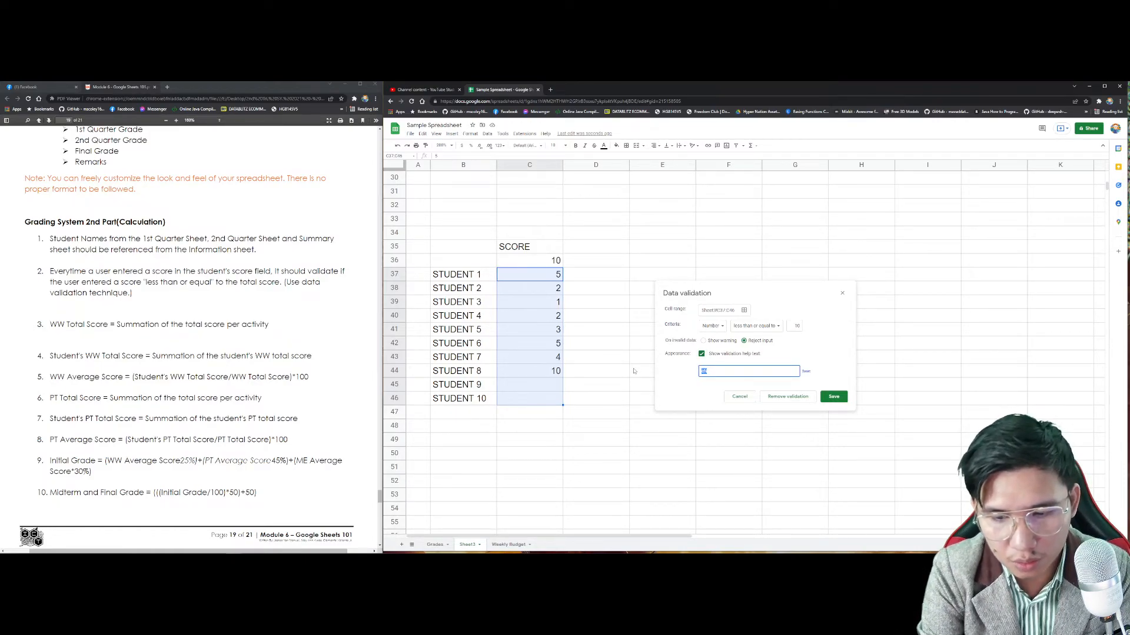
{"action": "type", "text": "Wrong!"}
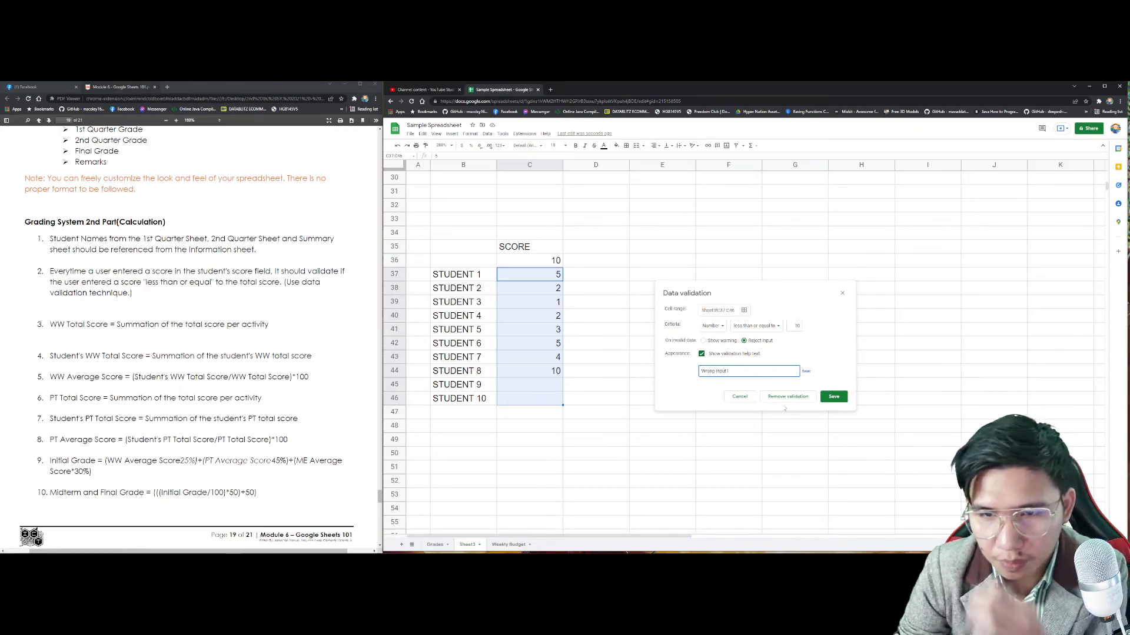
{"action": "left_click", "coordinate": [834, 396]}
Step: Enter 11 in C45 to confirm the Wrong input! rejection, then dismiss it
{"action": "left_click", "coordinate": [551, 387]}
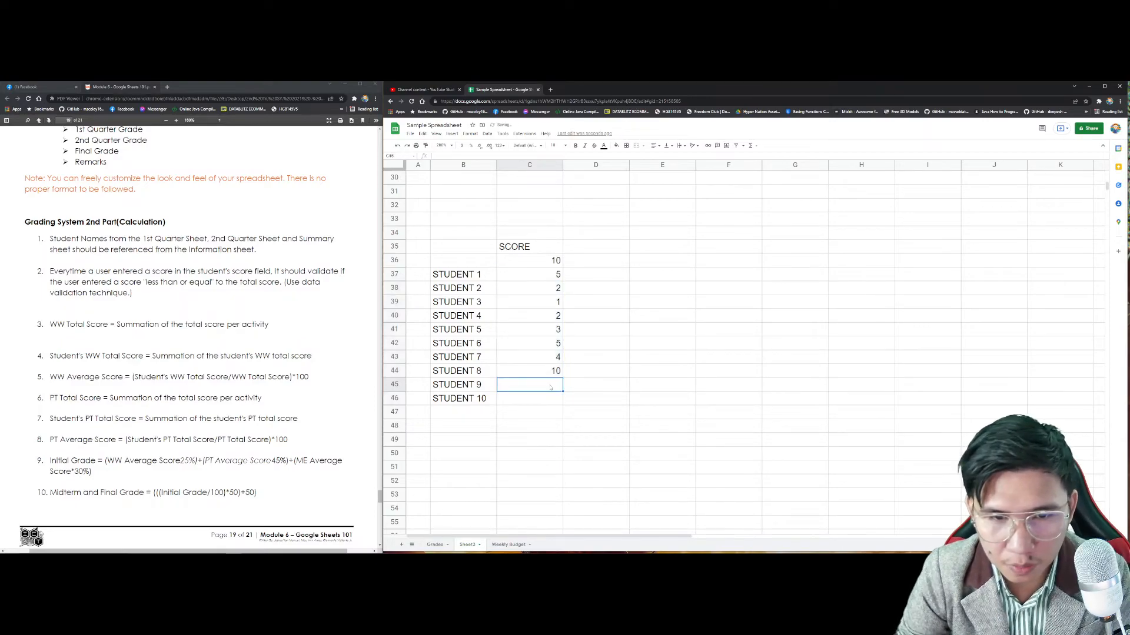
{"action": "type", "text": "11"}
{"action": "key", "text": "Return"}
{"action": "left_click_drag", "start_coordinate": [706, 334], "coordinate": [662, 337]}
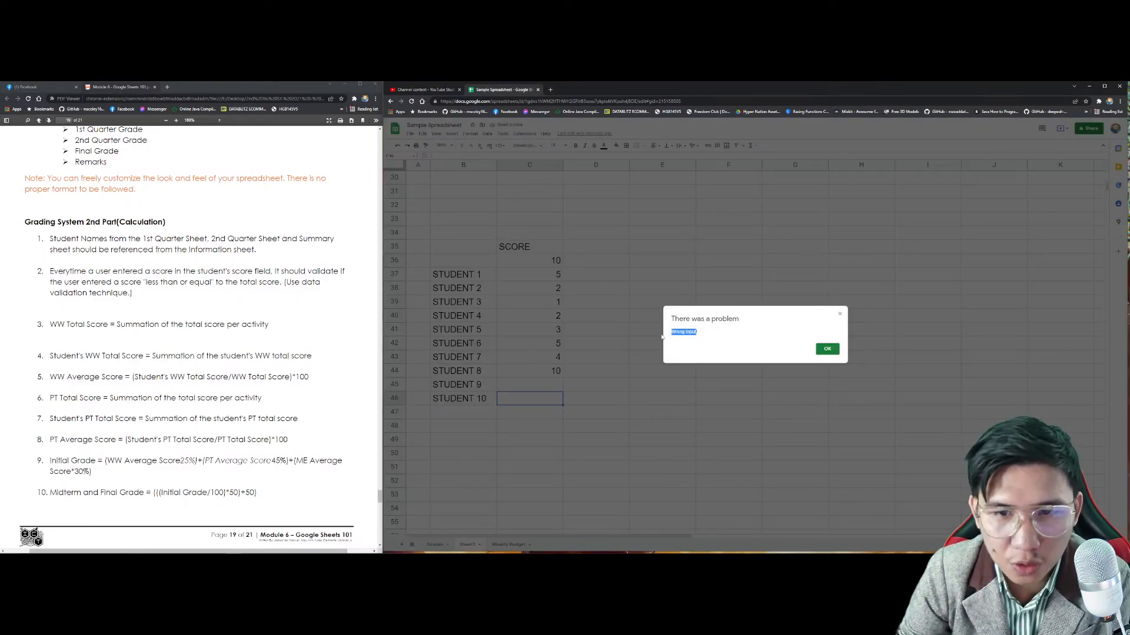
{"action": "left_click", "coordinate": [818, 351]}
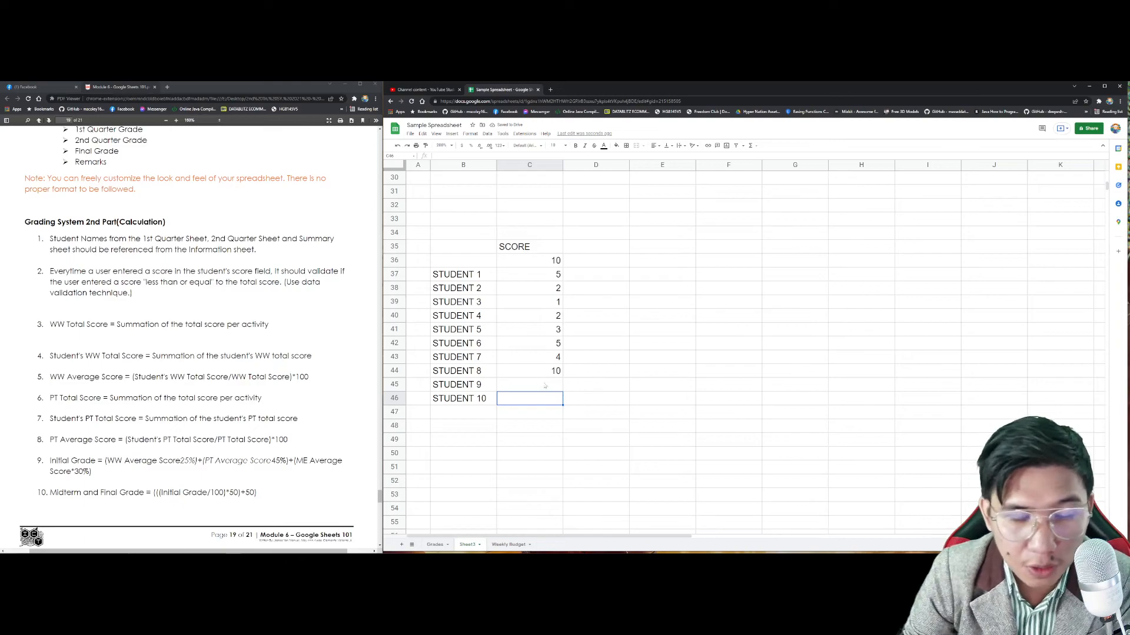
Step: Enter the activity totals 20 in D36 and 30 in E36
{"action": "left_click", "coordinate": [592, 264]}
{"action": "type", "text": "20"}
{"action": "key", "text": "Return"}
{"action": "key", "text": "Up"}
{"action": "key", "text": "Right"}
{"action": "type", "text": "30"}
{"action": "key", "text": "Tab"}
Step: Add a number 'less than or equal to' validation rule to the D37:D46 score cells
{"action": "left_click", "coordinate": [603, 278]}
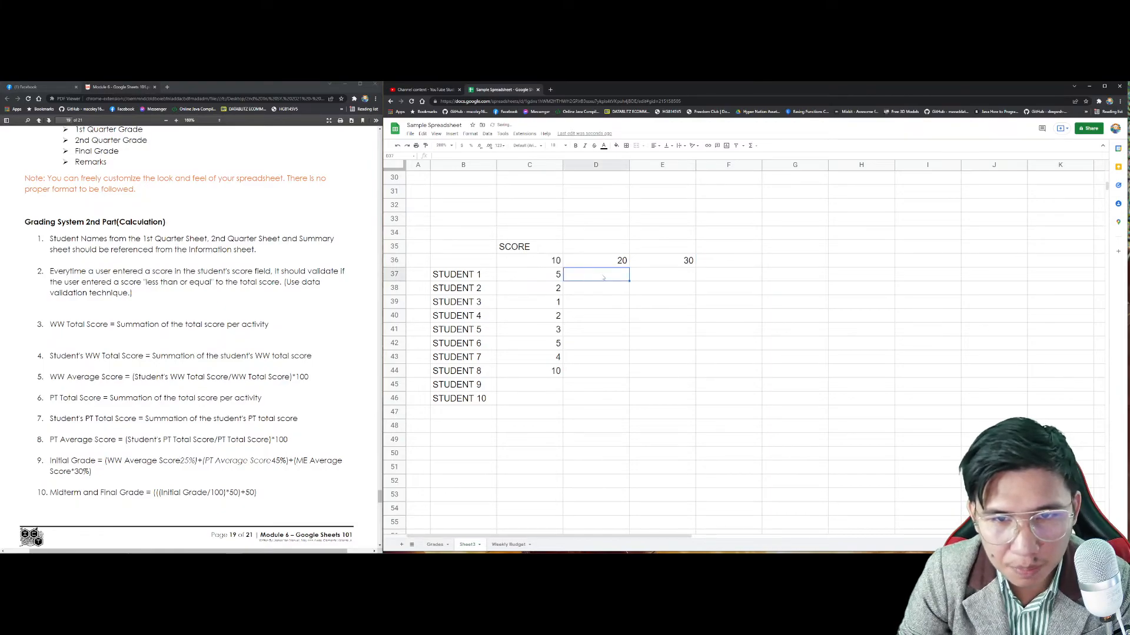
{"action": "left_click", "coordinate": [593, 400], "text": "shift"}
{"action": "left_click", "coordinate": [486, 134]}
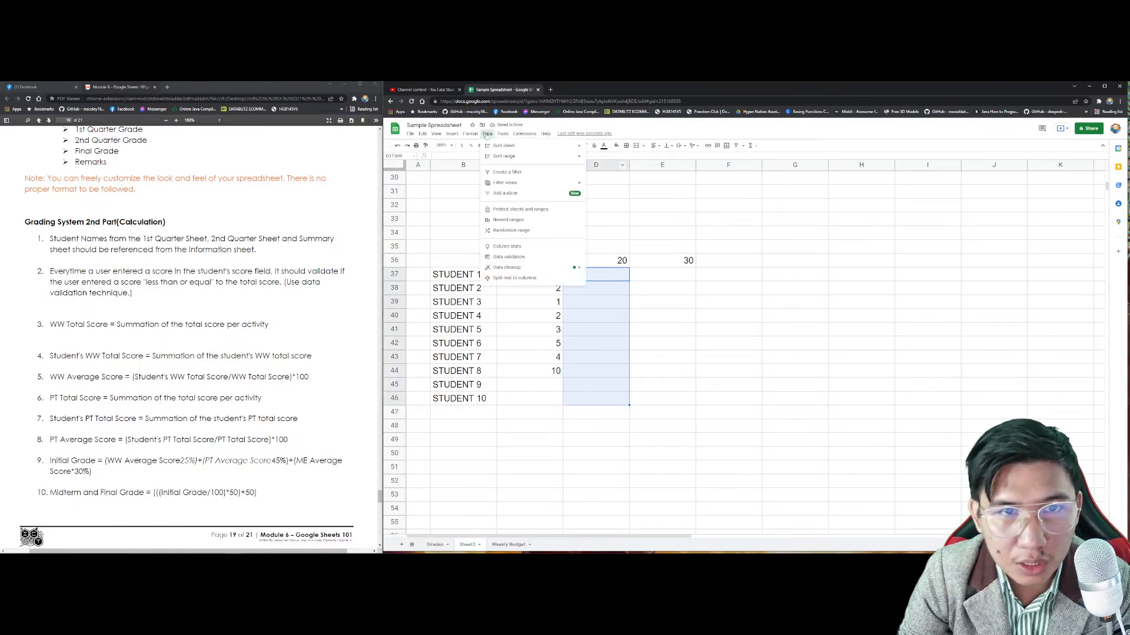
{"action": "left_click", "coordinate": [529, 260]}
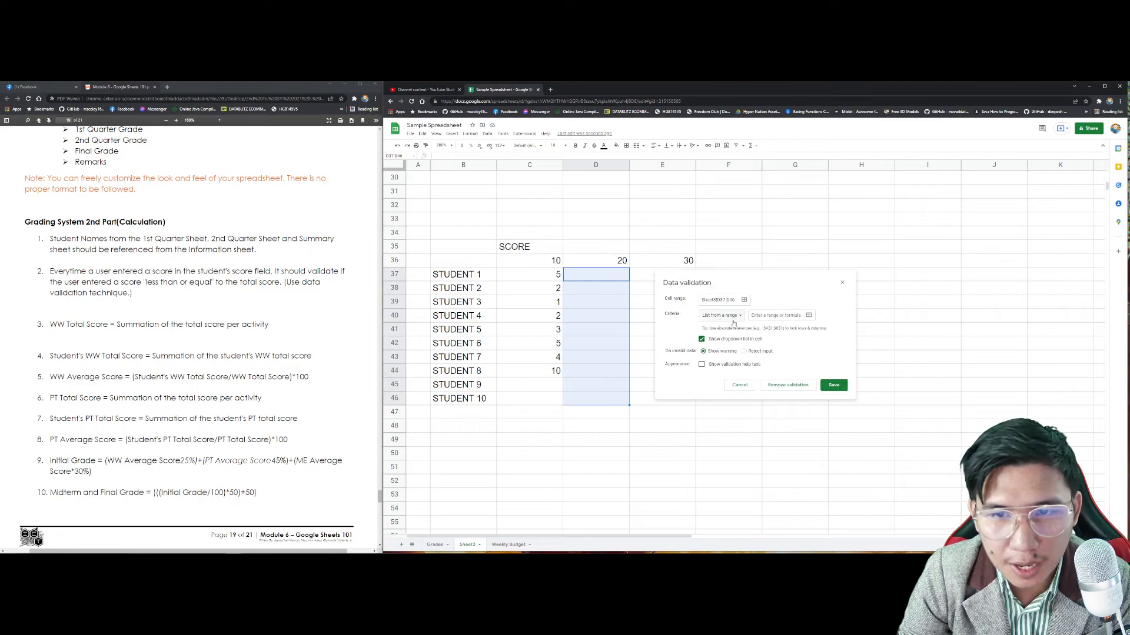
{"action": "left_click", "coordinate": [721, 316]}
{"action": "left_click", "coordinate": [721, 337]}
{"action": "left_click", "coordinate": [752, 316]}
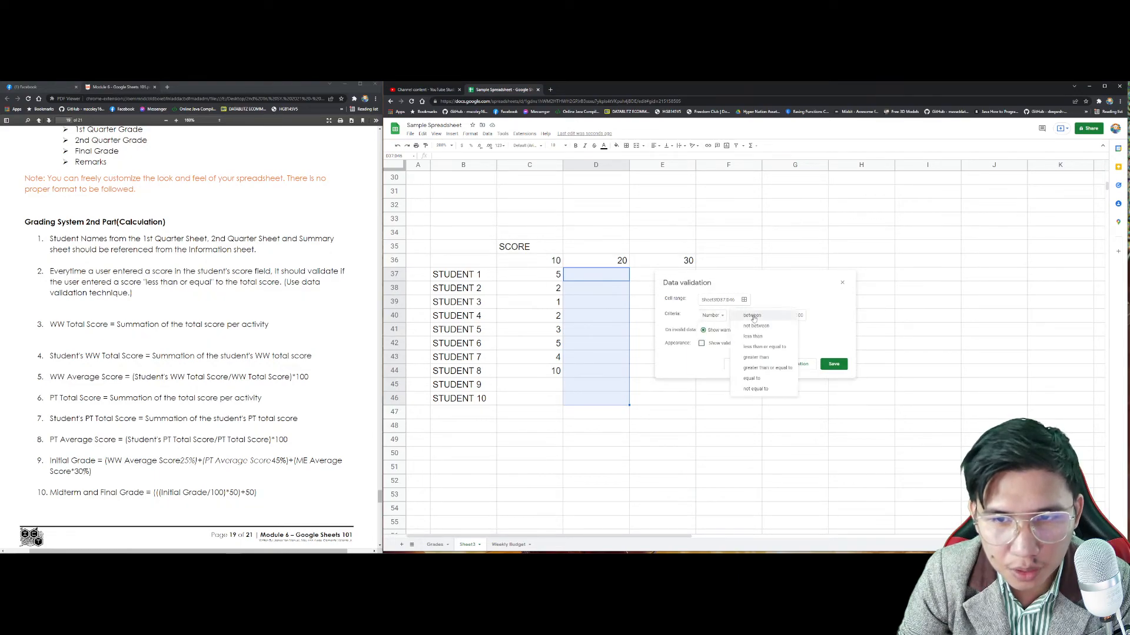
{"action": "left_click", "coordinate": [764, 347]}
{"action": "left_click", "coordinate": [793, 316]}
{"action": "type", "text": "10"}
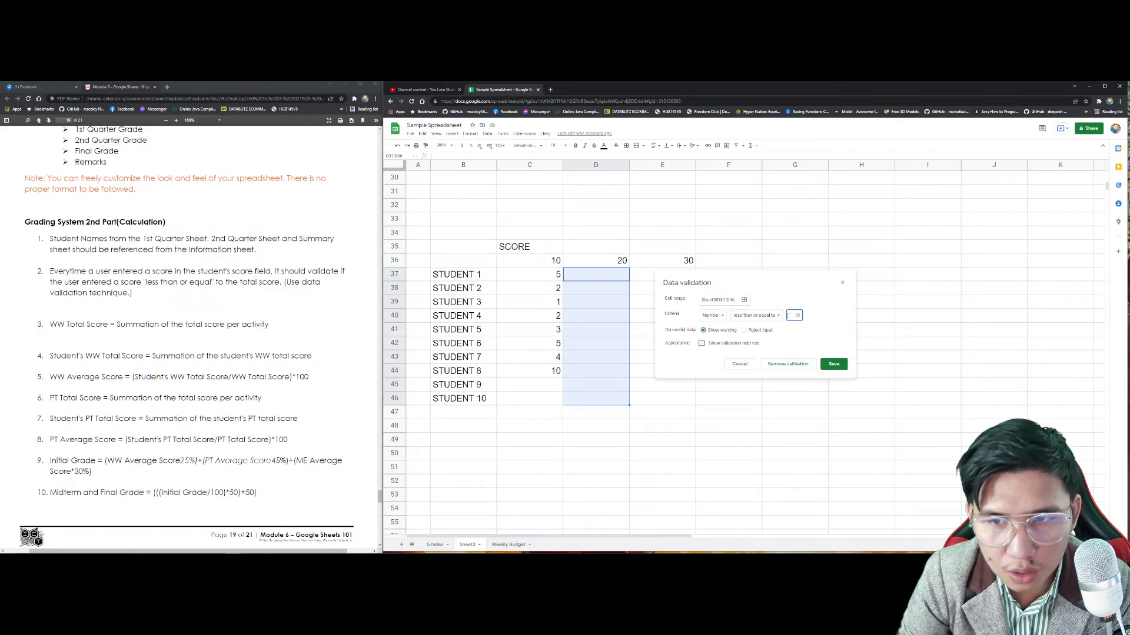
{"action": "left_click", "coordinate": [833, 364]}
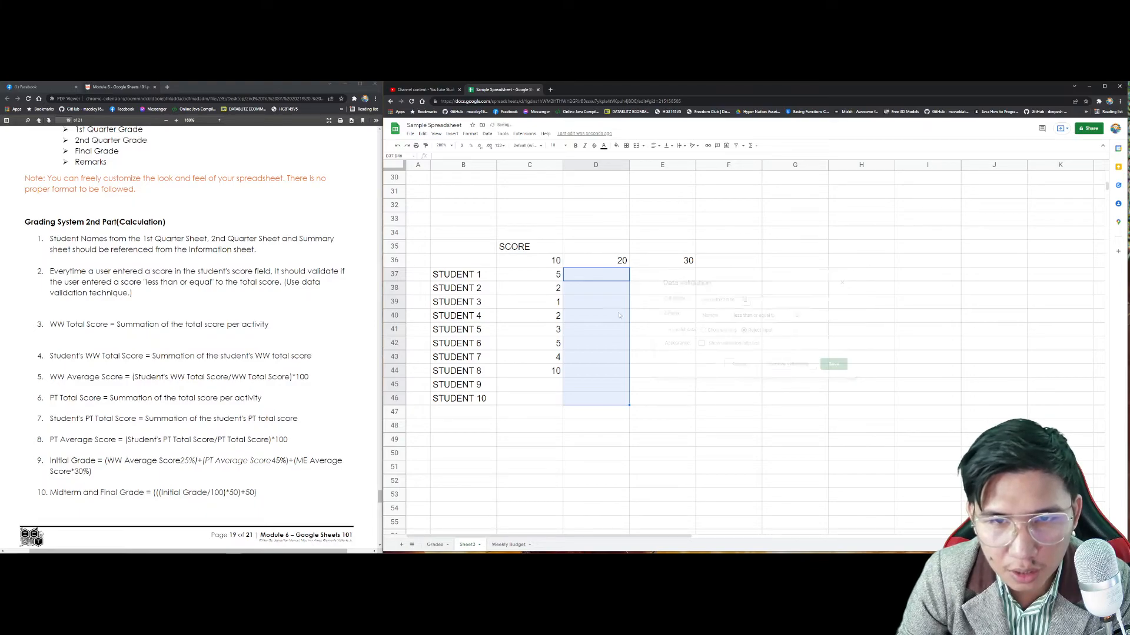
Step: Test the rule in D37, settling on 0 for Student 1, then try -5 in D38
{"action": "left_click", "coordinate": [610, 281]}
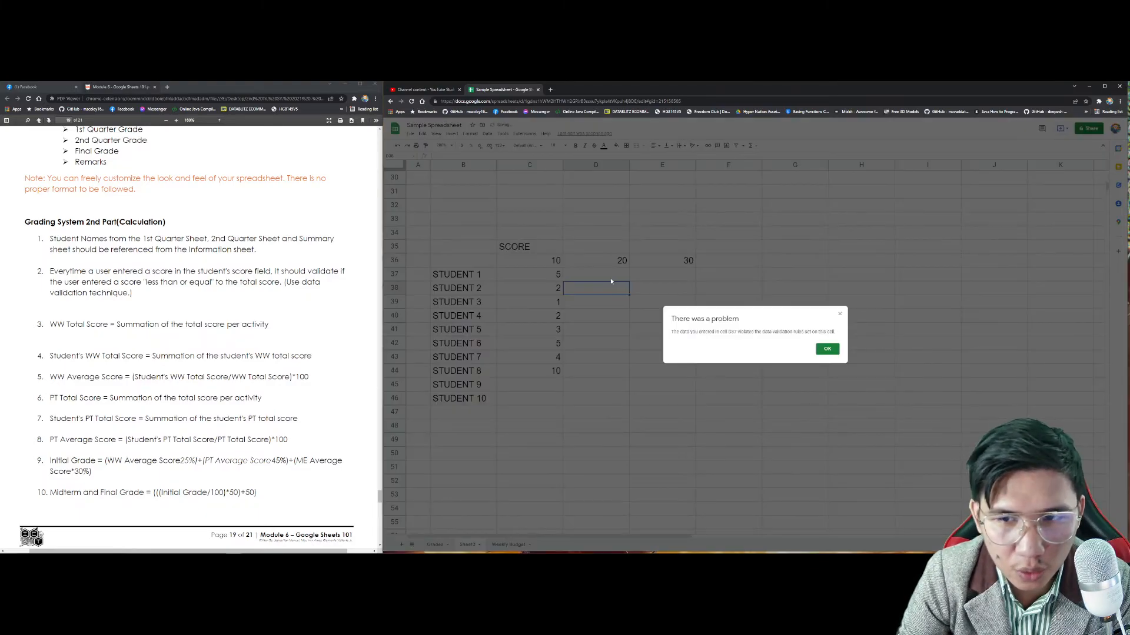
{"action": "key", "text": "Return"}
{"action": "left_click", "coordinate": [611, 279]}
{"action": "type", "text": "0"}
{"action": "key", "text": "Return"}
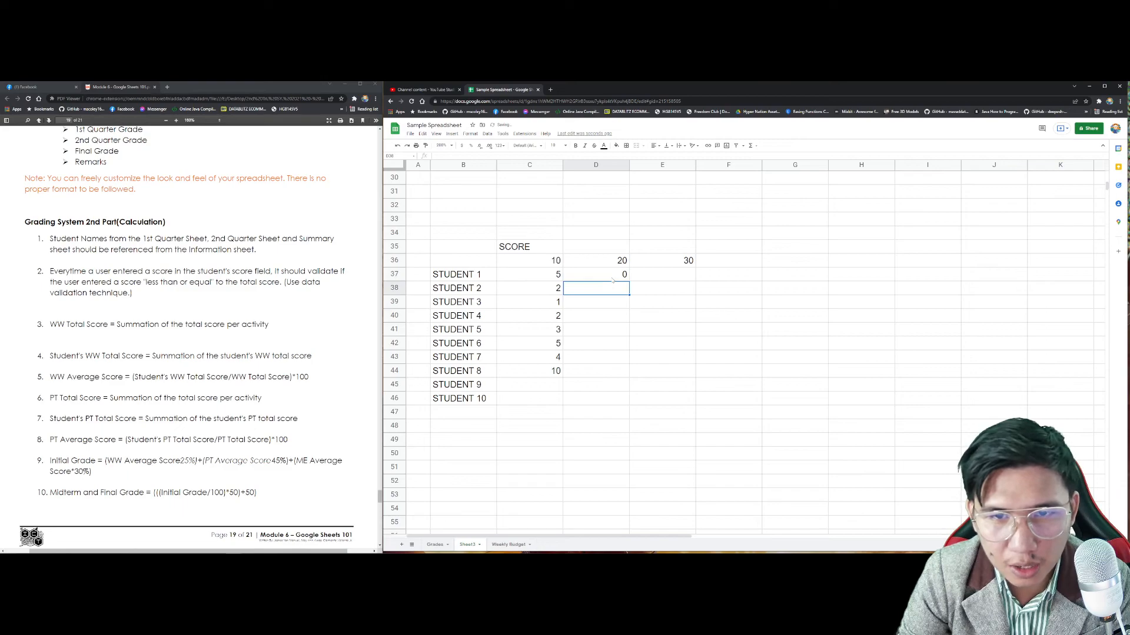
{"action": "type", "text": "-5"}
{"action": "key", "text": "Return"}
Step: Replace D38 with 20 for Student 2 and try an over-limit 25 in D39
{"action": "left_click", "coordinate": [621, 290]}
{"action": "type", "text": "0"}
{"action": "key", "text": "Return"}
{"action": "left_click", "coordinate": [618, 290]}
{"action": "type", "text": "20"}
{"action": "key", "text": "Return"}
{"action": "type", "text": "25"}
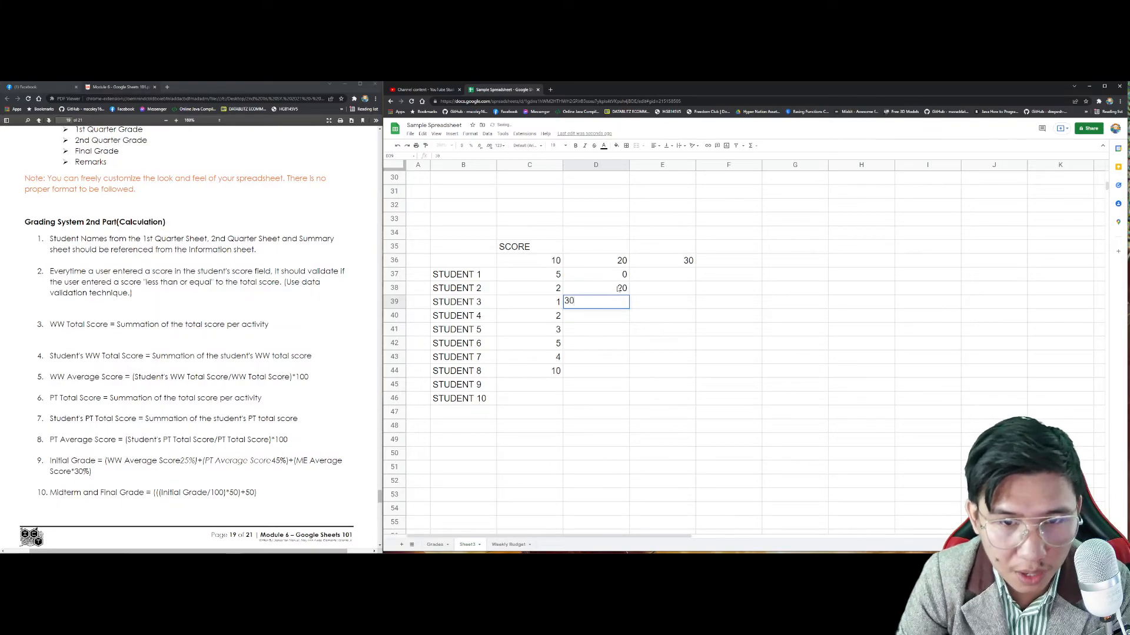
{"action": "key", "text": "Return"}
{"action": "key", "text": "Return"}
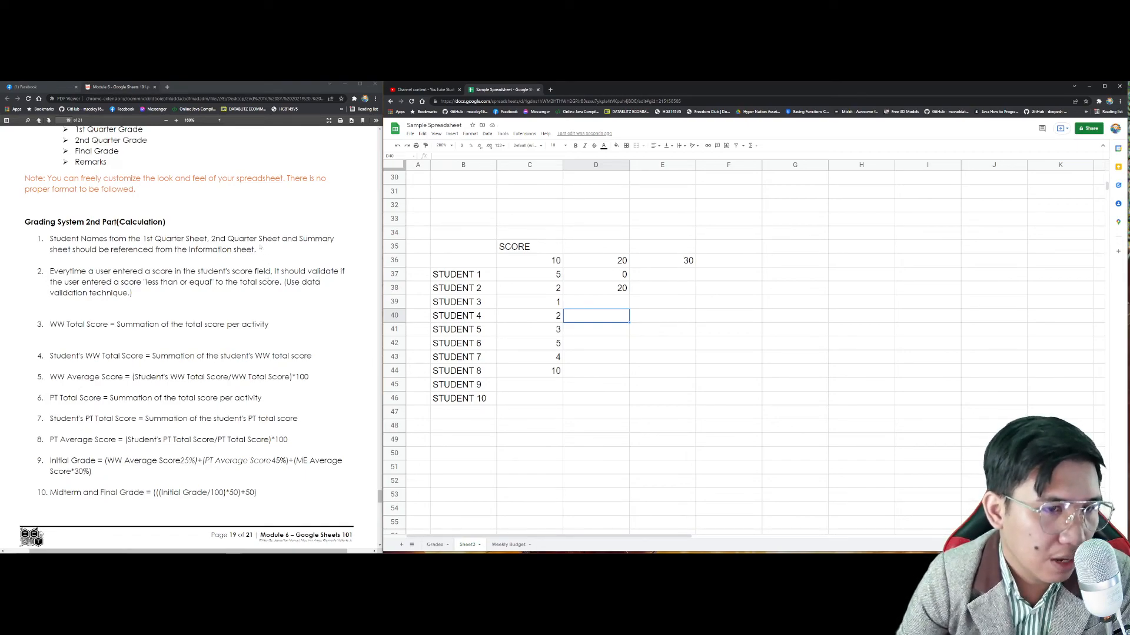
{"action": "scroll", "coordinate": [260, 242], "scroll_direction": "down", "scroll_amount": 2}
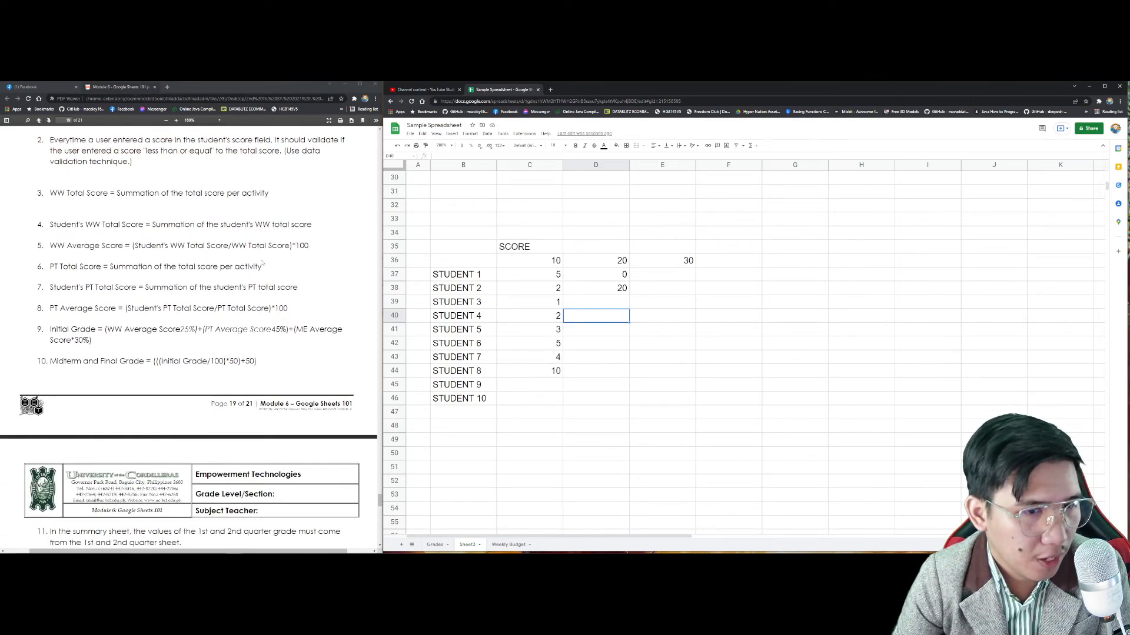
{"action": "scroll", "coordinate": [249, 307], "scroll_direction": "down", "scroll_amount": 4}
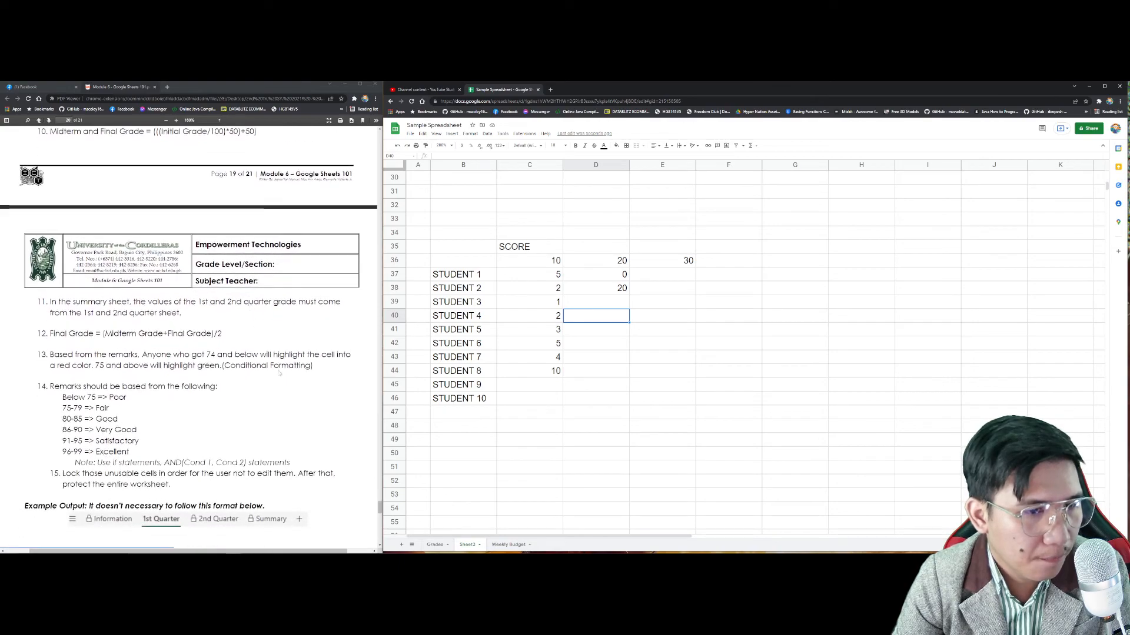
{"action": "left_click_drag", "start_coordinate": [310, 365], "coordinate": [222, 365]}
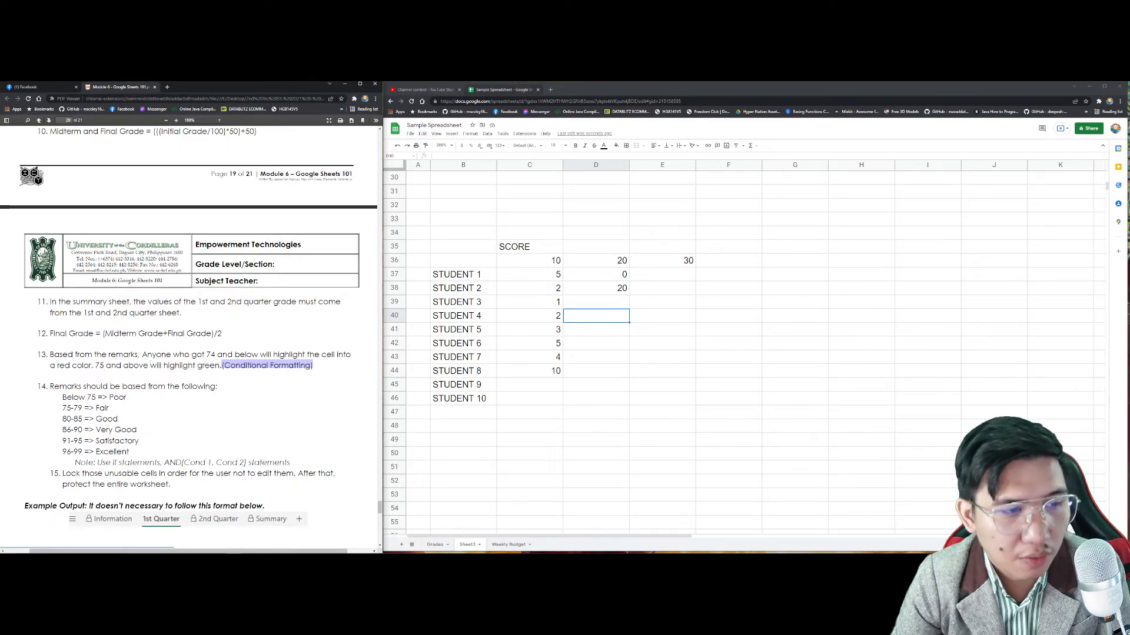
{"action": "scroll", "coordinate": [153, 360], "scroll_direction": "down", "scroll_amount": 3}
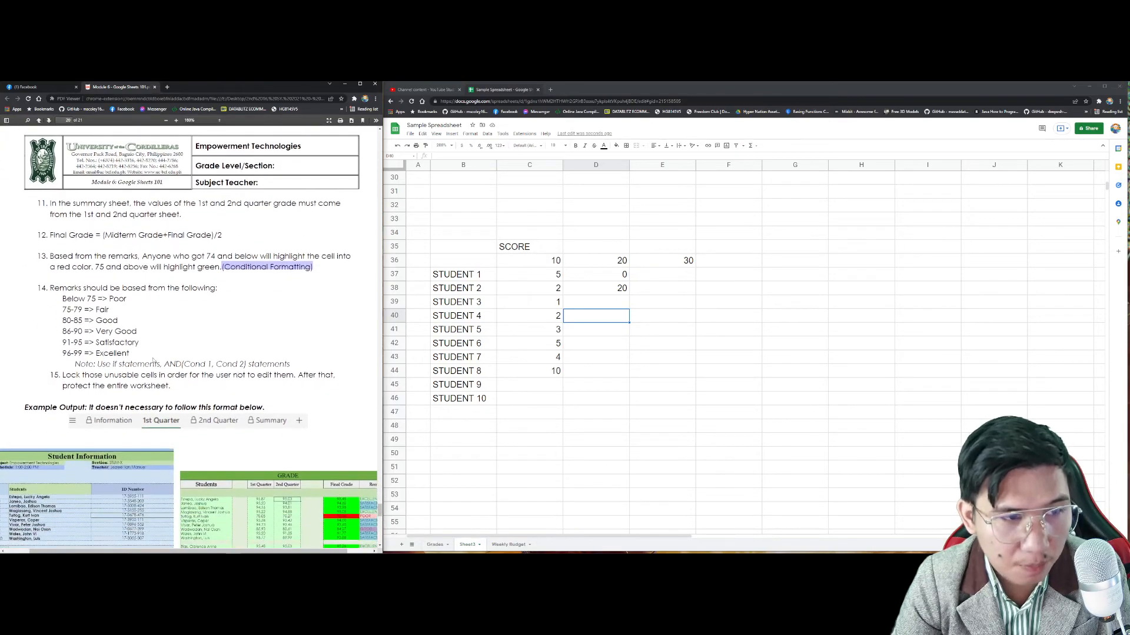
Step: Type the grades 74, 75, 80, 66, 63 and 85 down C67:C72
{"action": "scroll", "coordinate": [700, 373], "scroll_direction": "down", "scroll_amount": 8}
{"action": "left_click", "coordinate": [553, 299]}
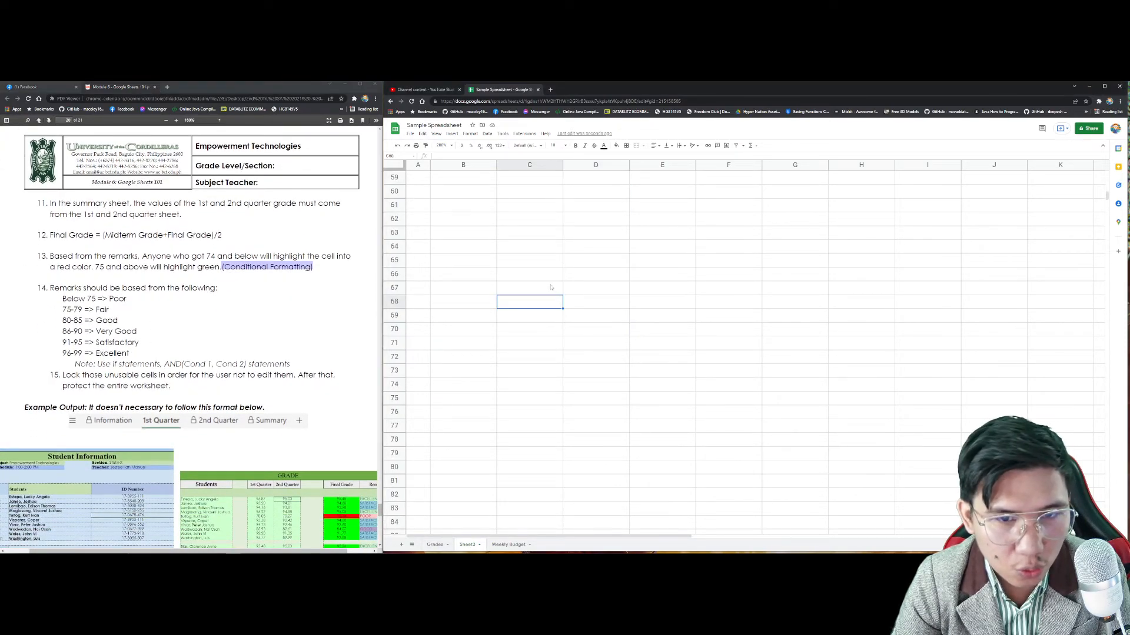
{"action": "left_click", "coordinate": [540, 287]}
{"action": "type", "text": "74"}
{"action": "key", "text": "Return"}
{"action": "type", "text": "75"}
{"action": "key", "text": "Return"}
{"action": "type", "text": "80"}
{"action": "key", "text": "Return"}
{"action": "type", "text": "66"}
{"action": "key", "text": "Return"}
{"action": "type", "text": "63"}
{"action": "key", "text": "Return"}
{"action": "type", "text": "85"}
{"action": "key", "text": "Return"}
Step: Select C67:C72 and look through the menus for conditional formatting
{"action": "left_click_drag", "start_coordinate": [540, 287], "coordinate": [563, 353]}
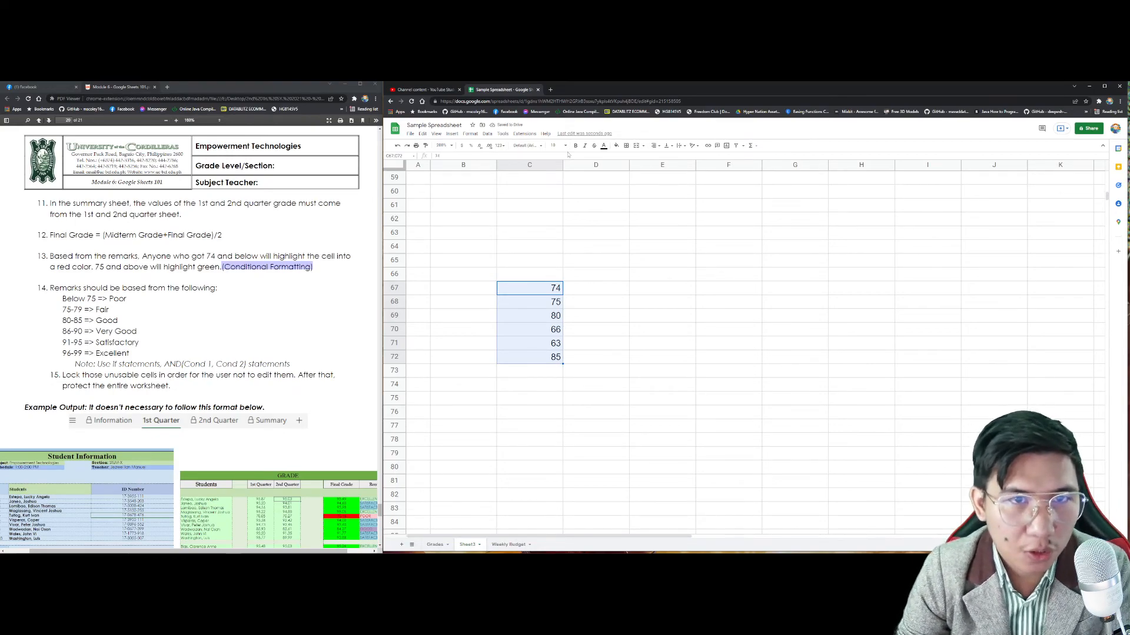
{"action": "right_click", "coordinate": [545, 288]}
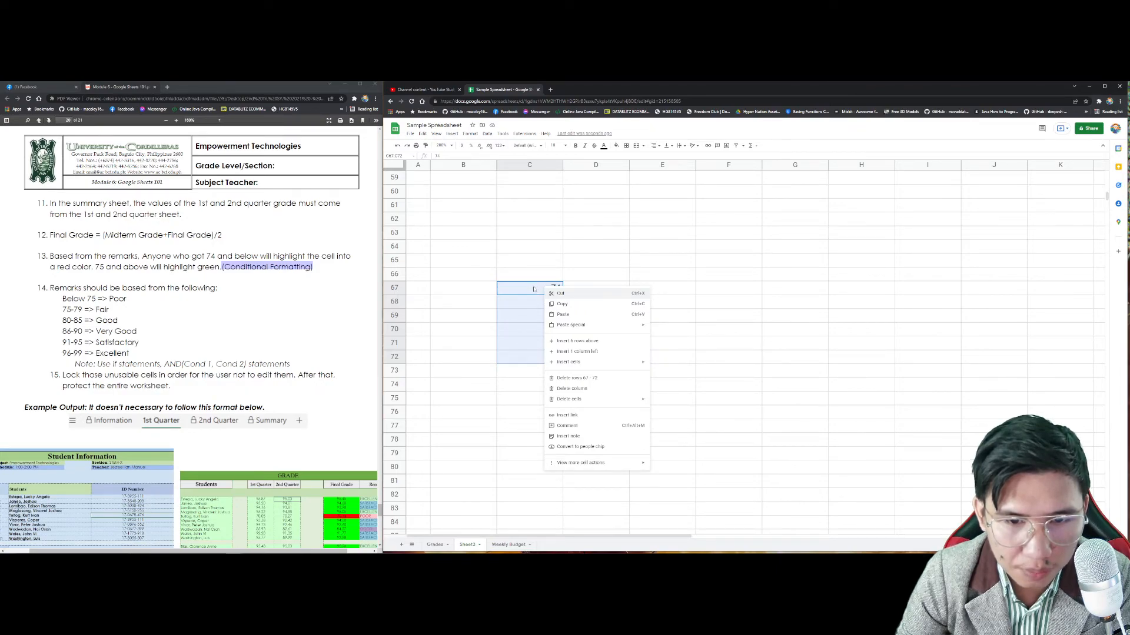
{"action": "left_click", "coordinate": [451, 134]}
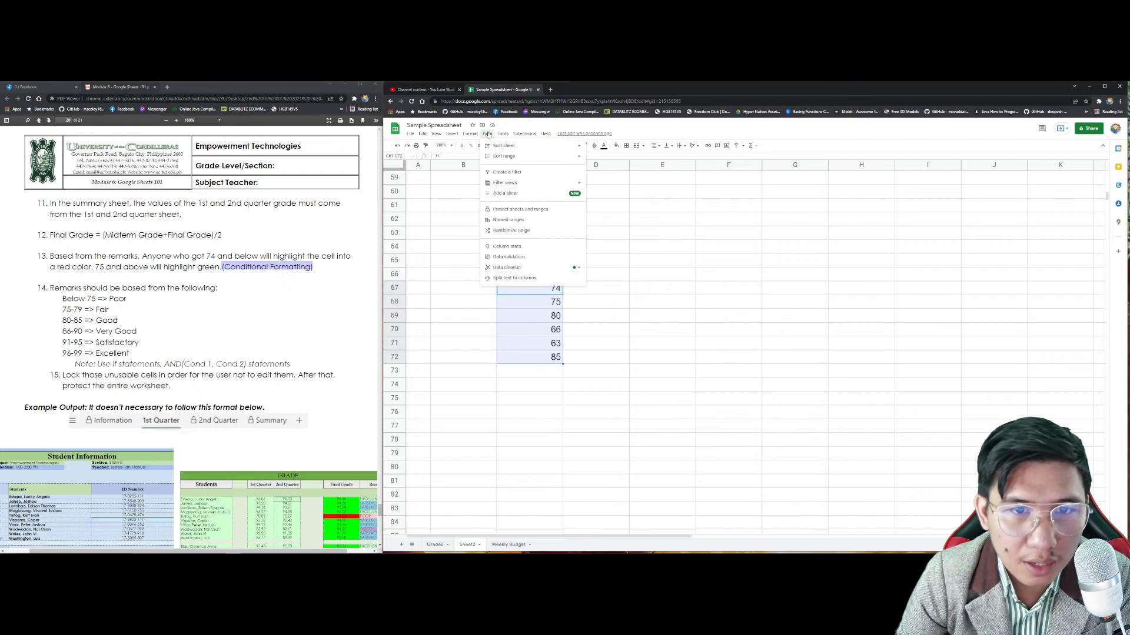
{"action": "mouse_move", "coordinate": [413, 137]}
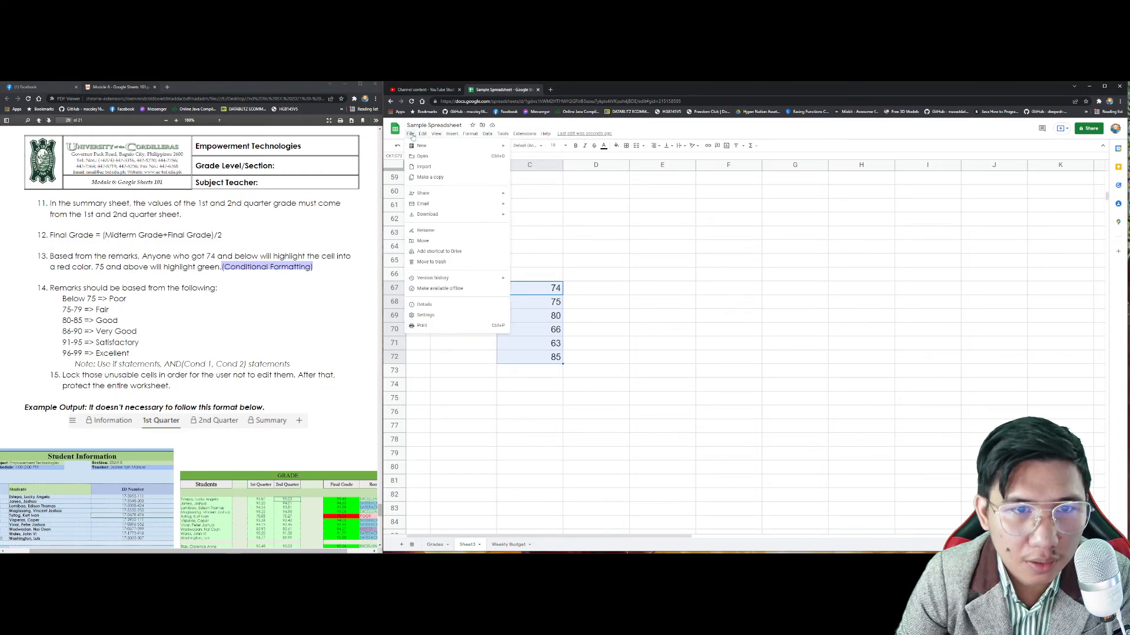
{"action": "mouse_move", "coordinate": [506, 136]}
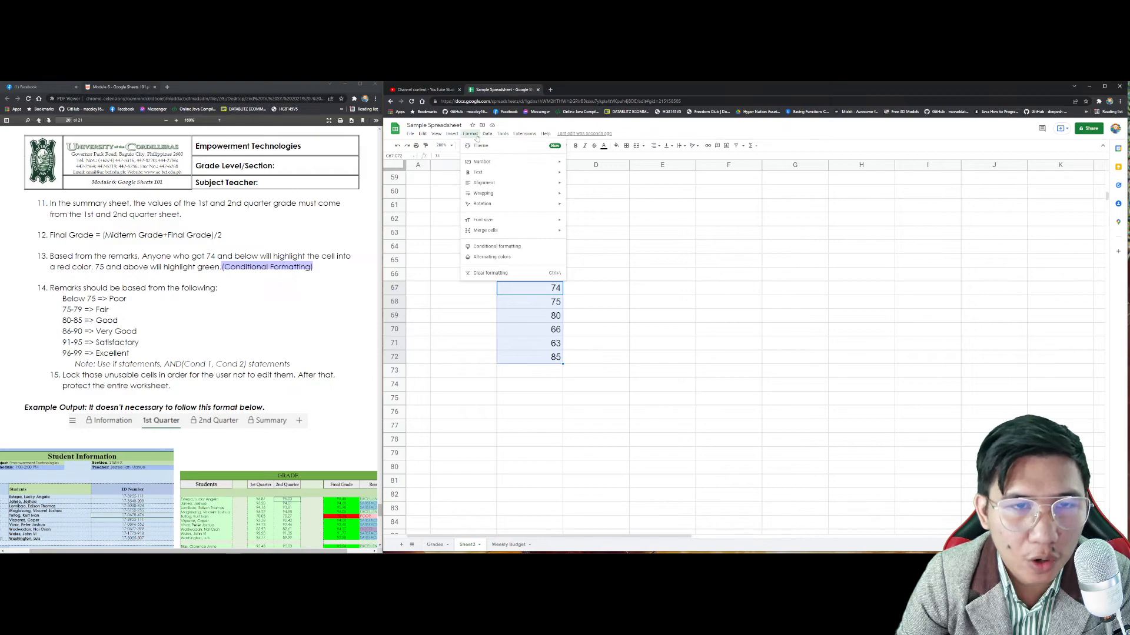
Step: Create a conditional format rule colouring C67:C72 grades greater than or equal to 75 green
{"action": "left_click", "coordinate": [497, 246]}
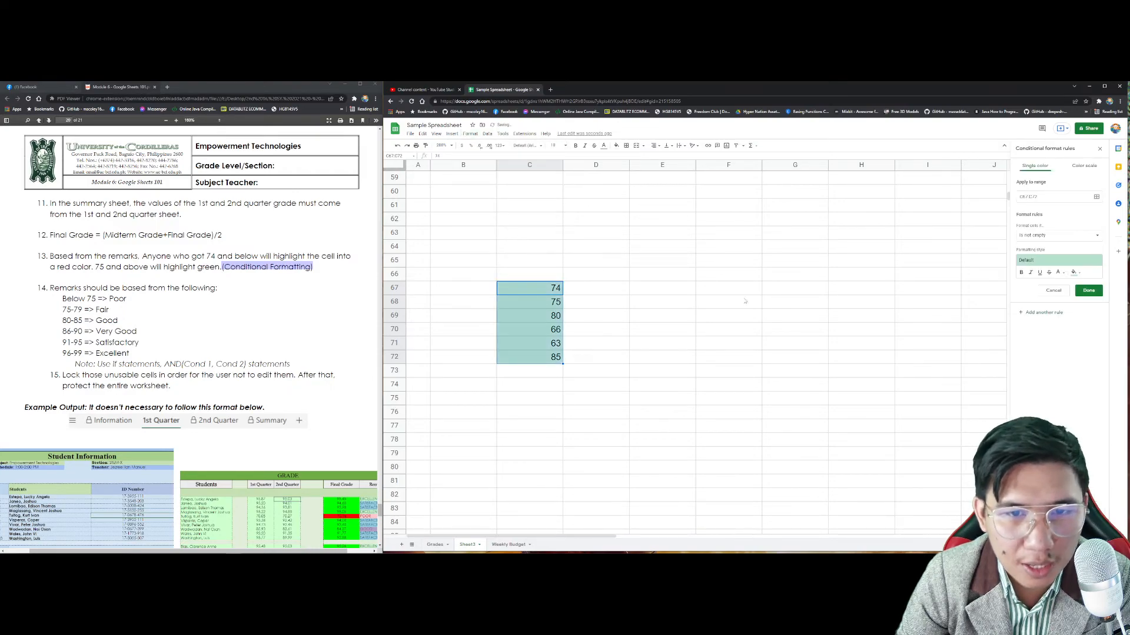
{"action": "left_click", "coordinate": [1044, 235]}
{"action": "left_click", "coordinate": [1044, 222]}
{"action": "left_click", "coordinate": [1044, 234]}
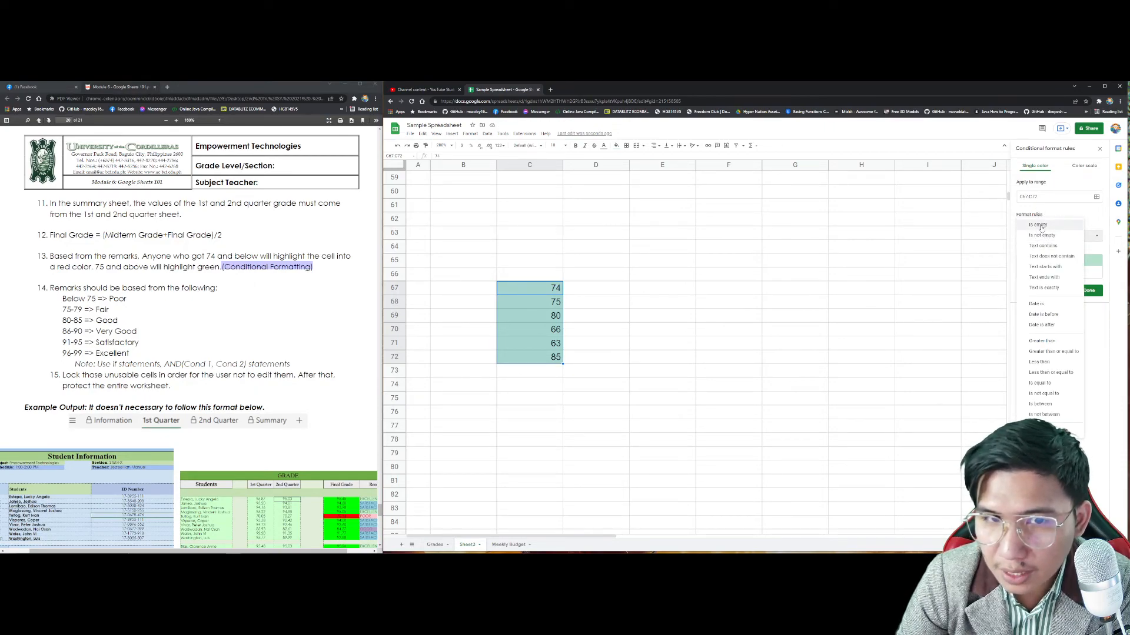
{"action": "left_click", "coordinate": [1049, 352]}
{"action": "left_click", "coordinate": [1054, 250]}
{"action": "type", "text": "7"}
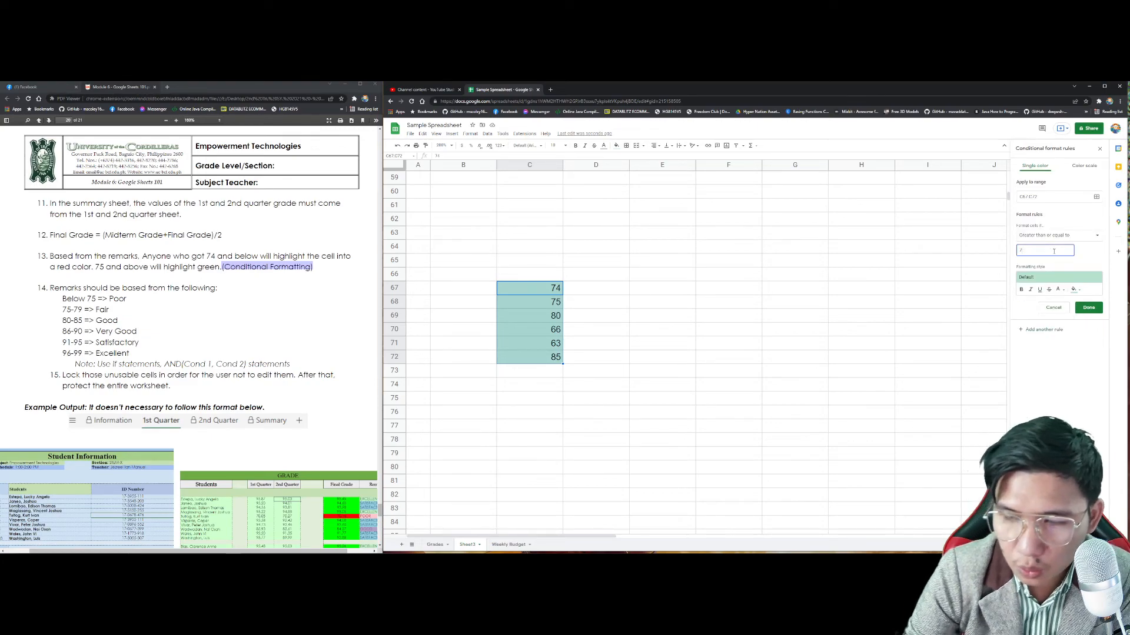
{"action": "type", "text": "5"}
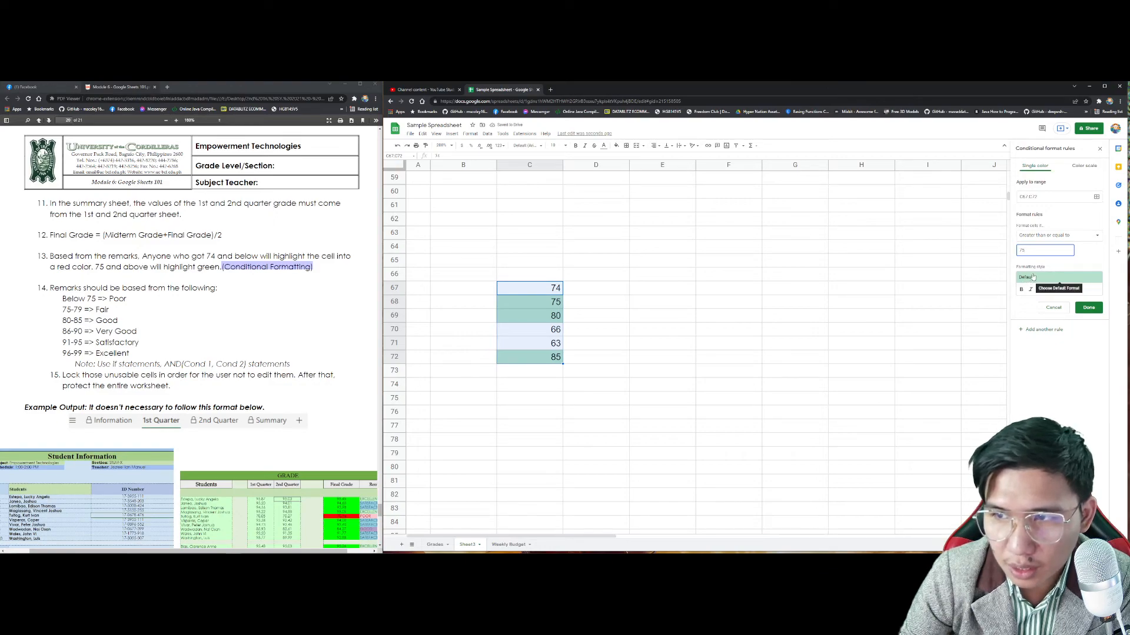
{"action": "left_click", "coordinate": [1036, 279]}
{"action": "left_click", "coordinate": [1037, 299]}
Step: Add a second rule colouring grades less than 75 light red, and finish
{"action": "left_click", "coordinate": [1040, 330]}
{"action": "left_click", "coordinate": [1057, 238]}
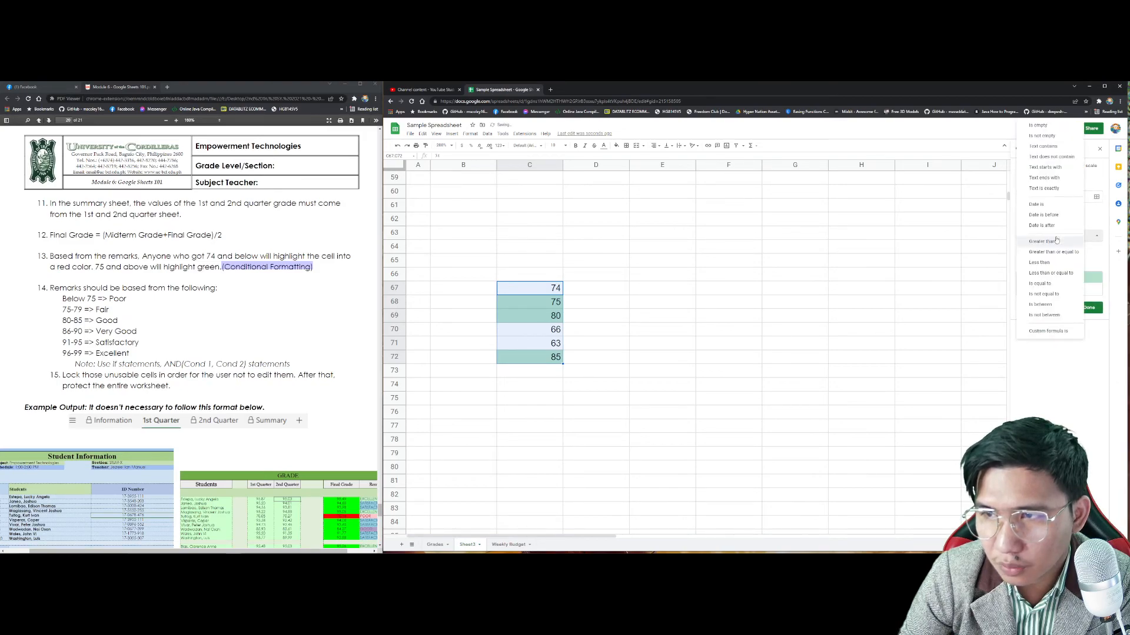
{"action": "left_click", "coordinate": [1059, 276]}
{"action": "left_click", "coordinate": [1039, 249]}
{"action": "type", "text": "75"}
{"action": "key", "text": "ctrl+a"}
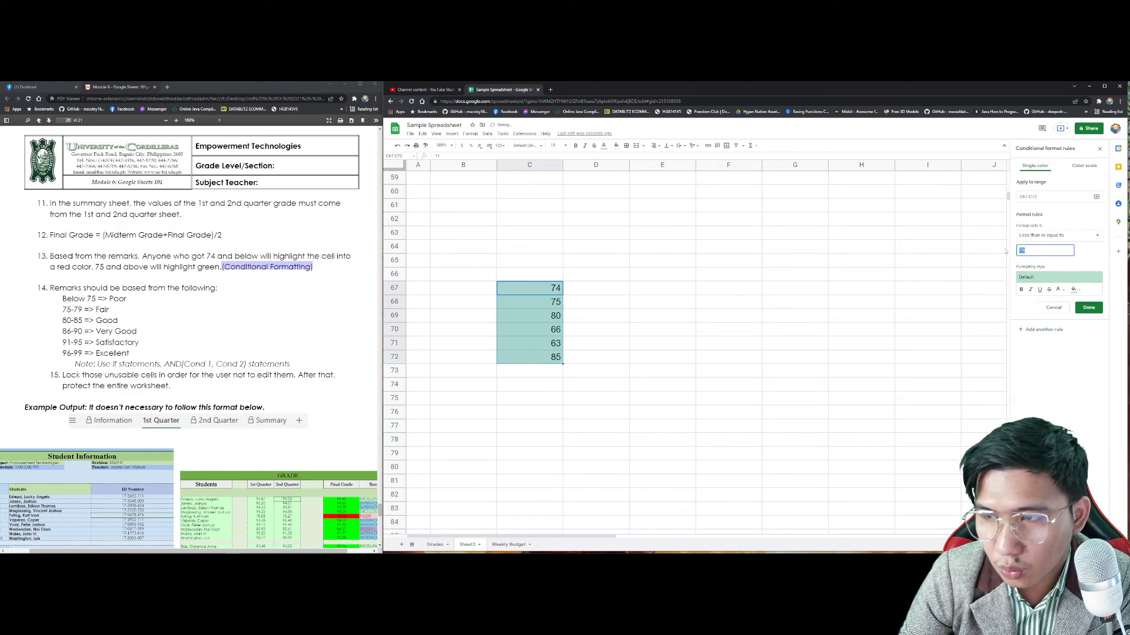
{"action": "left_click", "coordinate": [1053, 235]}
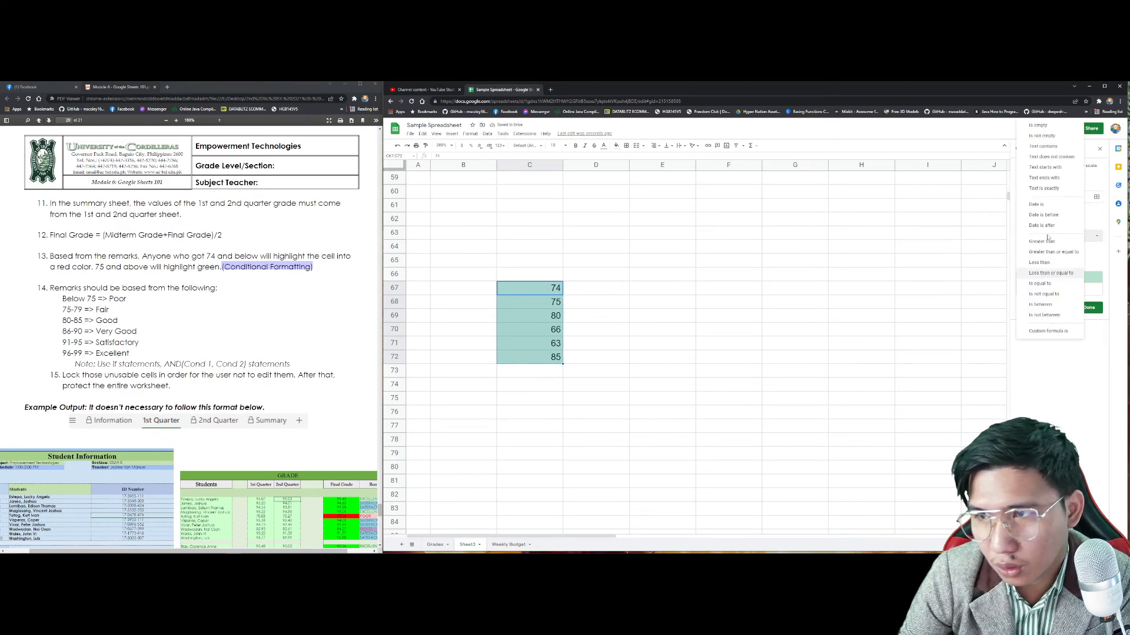
{"action": "left_click", "coordinate": [1044, 261]}
{"action": "left_click", "coordinate": [1046, 279]}
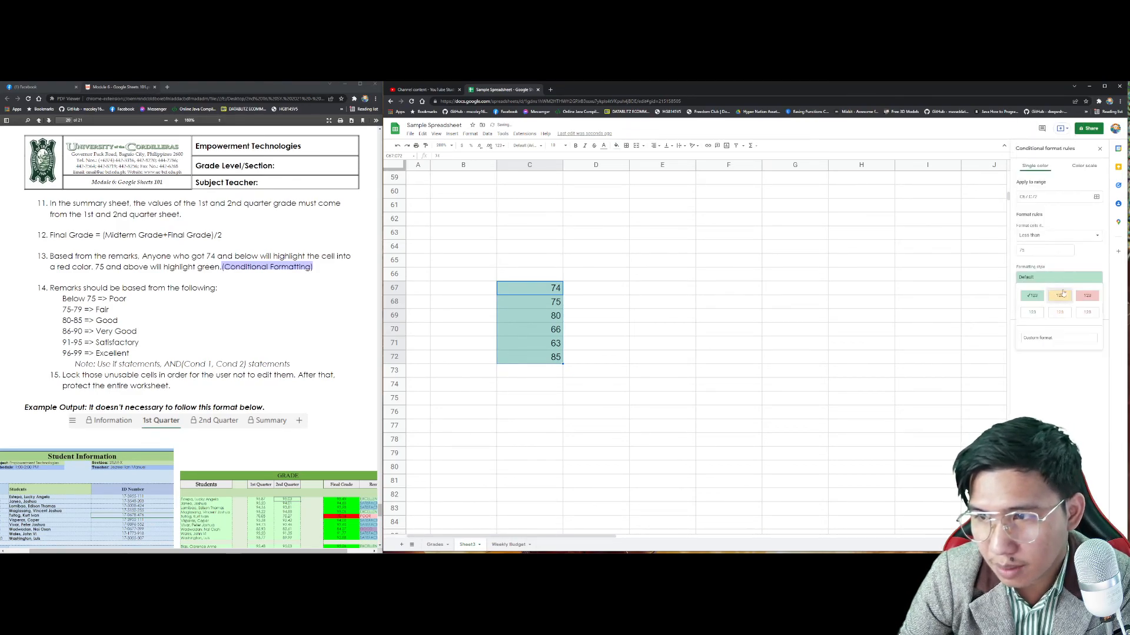
{"action": "left_click", "coordinate": [1087, 297]}
{"action": "left_click", "coordinate": [1089, 308]}
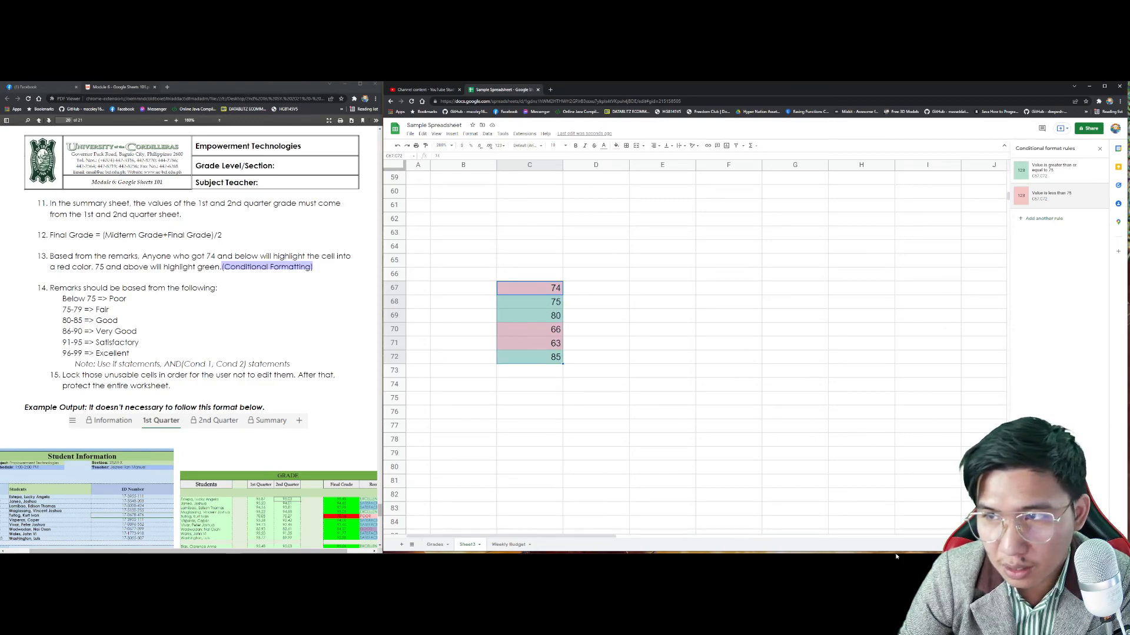
Step: Change C68:C71 to 73, 72, 75 and 80
{"action": "mouse_move", "coordinate": [915, 556]}
{"action": "left_click", "coordinate": [553, 290]}
{"action": "left_click", "coordinate": [555, 302]}
{"action": "type", "text": "73"}
{"action": "key", "text": "Return"}
{"action": "type", "text": "72"}
{"action": "key", "text": "Return"}
{"action": "type", "text": "75"}
{"action": "key", "text": "Return"}
{"action": "type", "text": "80"}
{"action": "key", "text": "Return"}
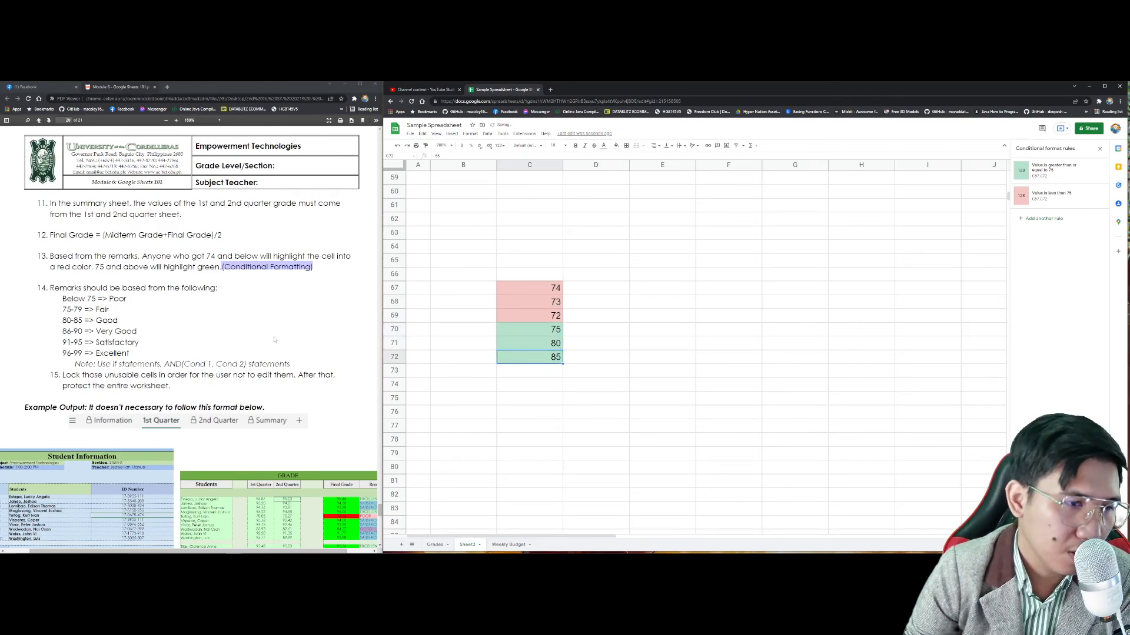
Step: Check the red and green grade colours, then review the module PDF instructions
{"action": "scroll", "coordinate": [272, 340], "scroll_direction": "down", "scroll_amount": 2}
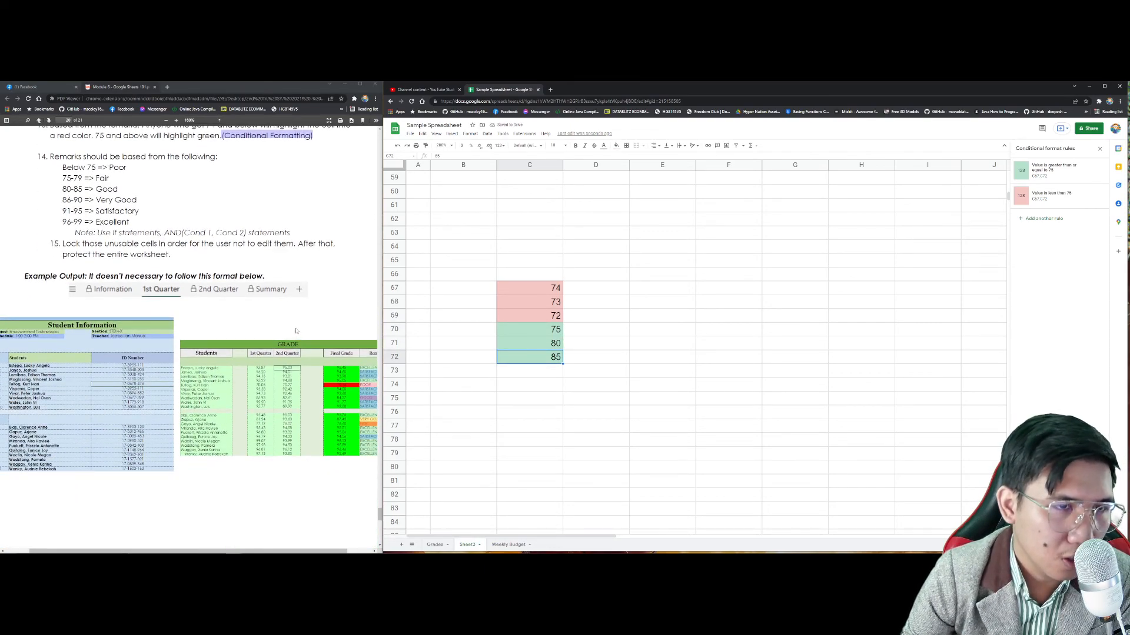
{"action": "scroll", "coordinate": [296, 330], "scroll_direction": "down", "scroll_amount": 2}
{"action": "scroll", "coordinate": [137, 247], "scroll_direction": "up", "scroll_amount": 3}
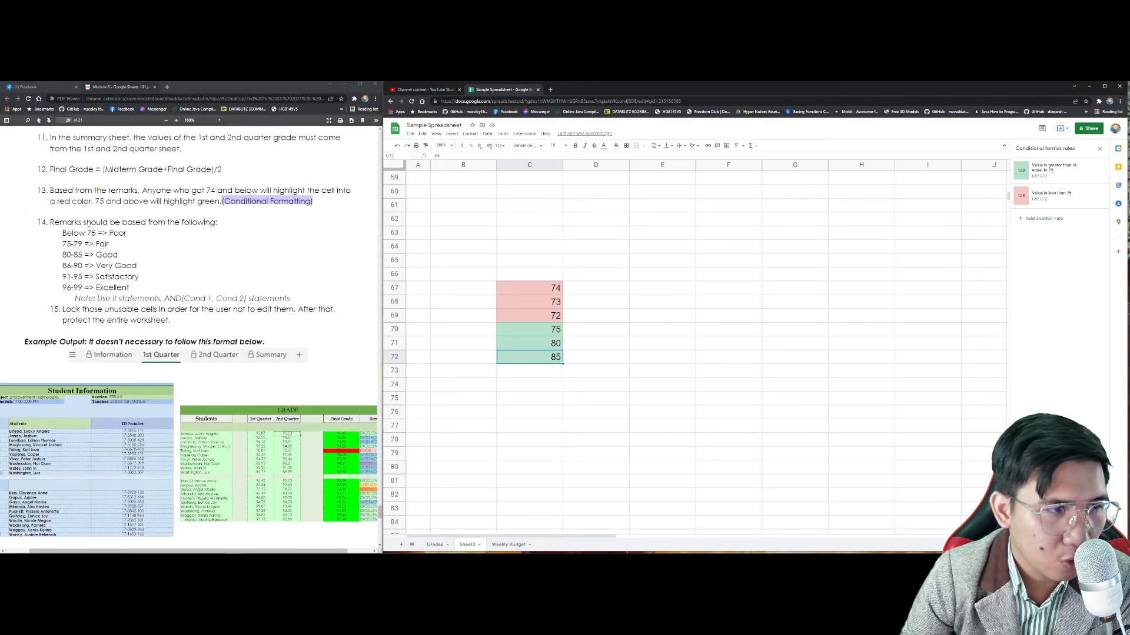
{"action": "left_click", "coordinate": [234, 299]}
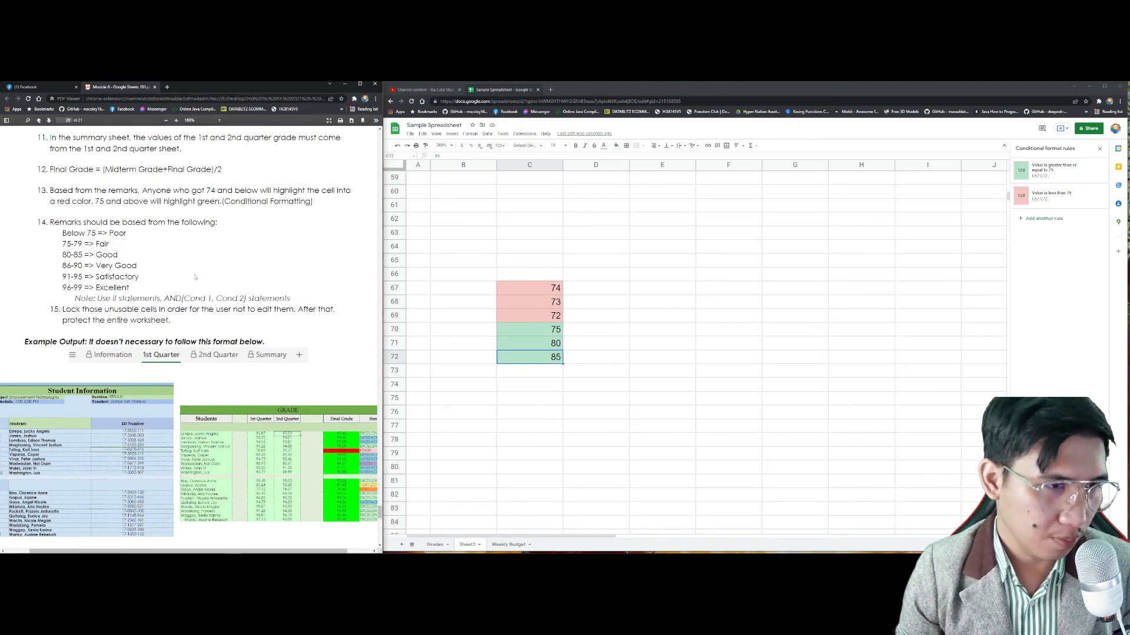
{"action": "scroll", "coordinate": [194, 276], "scroll_direction": "down", "scroll_amount": 8}
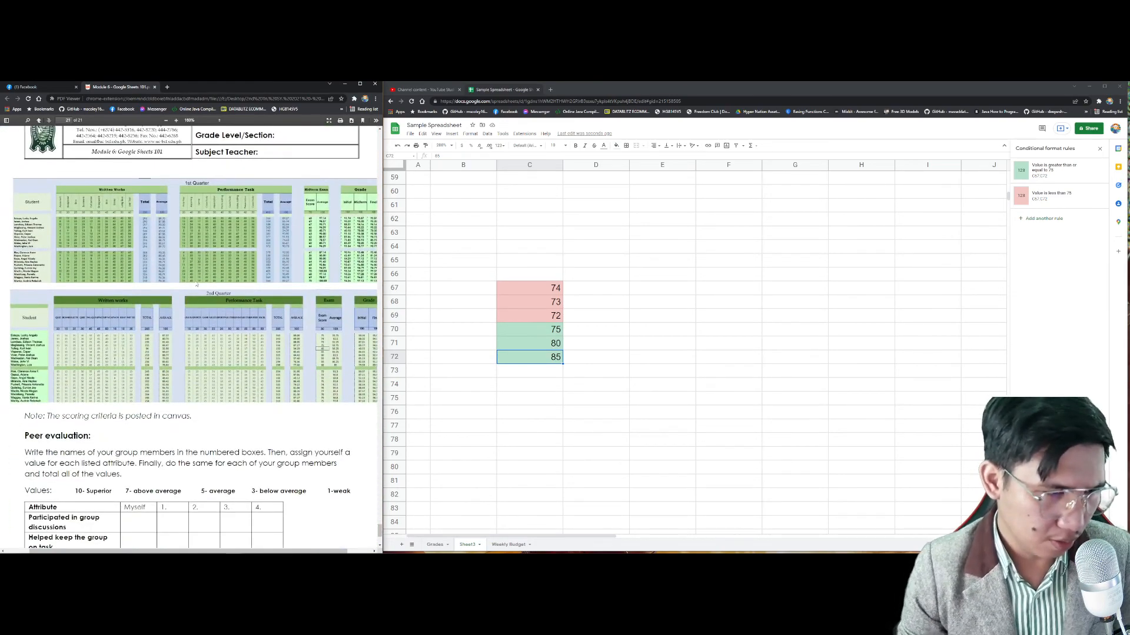
{"action": "scroll", "coordinate": [200, 283], "scroll_direction": "up", "scroll_amount": 1}
{"action": "scroll", "coordinate": [212, 273], "scroll_direction": "down", "scroll_amount": 4}
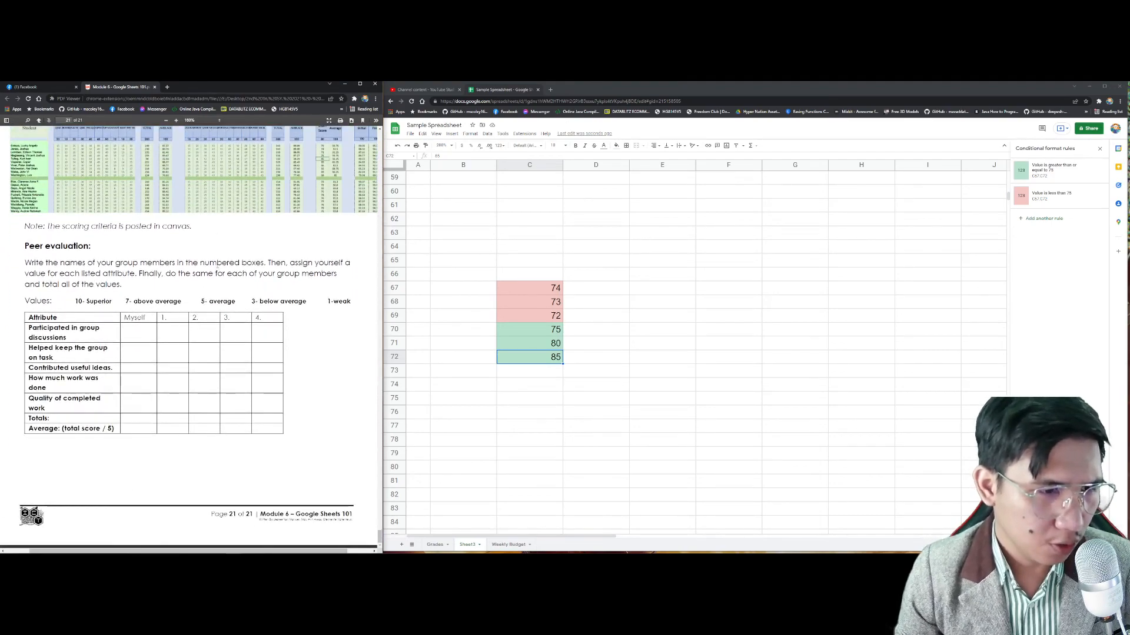
{"action": "scroll", "coordinate": [218, 268], "scroll_direction": "up", "scroll_amount": 3}
Step: Go to canvas.uc-bcf.edu.ph in a new browser tab
{"action": "left_click", "coordinate": [168, 89]}
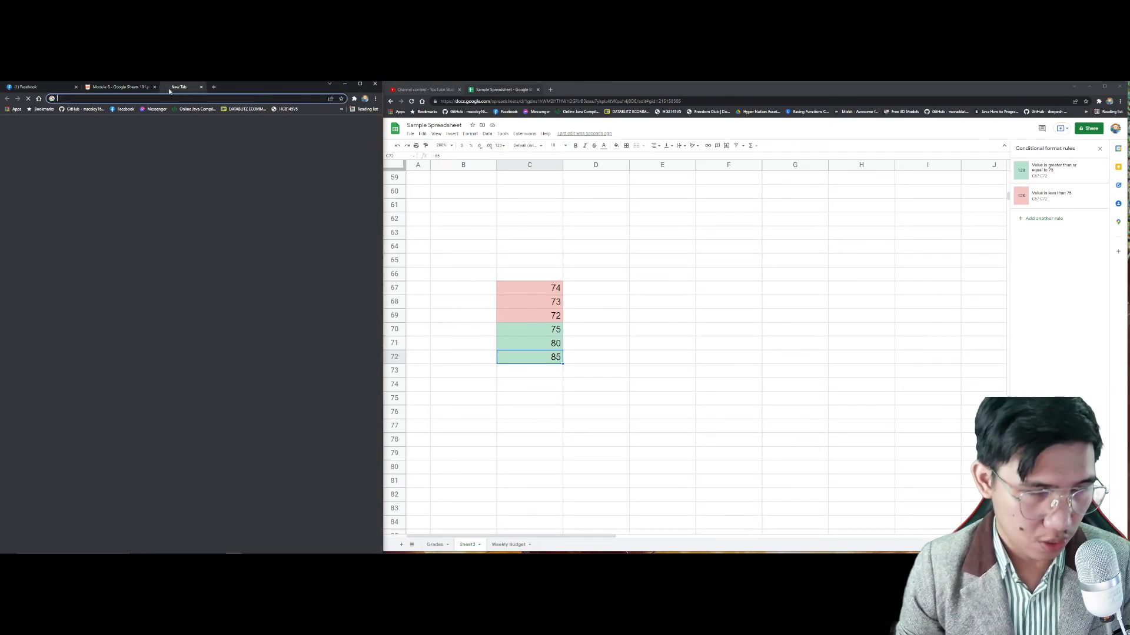
{"action": "type", "text": "canvas.uc-bcf.edu.ph"}
{"action": "key", "text": "Return"}
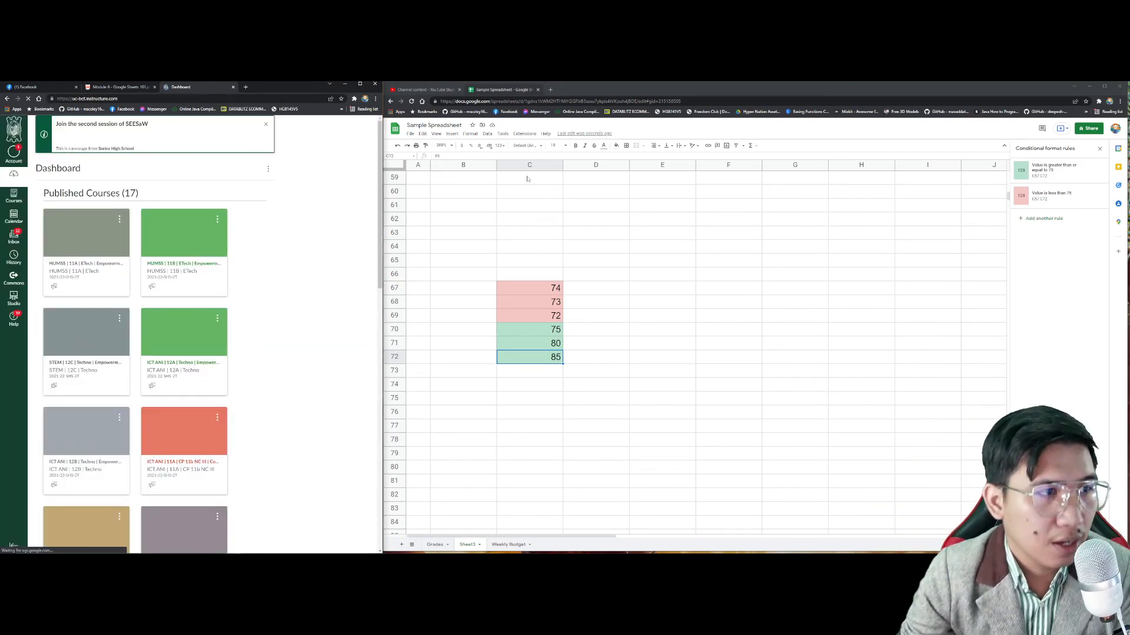
{"action": "scroll", "coordinate": [262, 345], "scroll_direction": "down", "scroll_amount": 5}
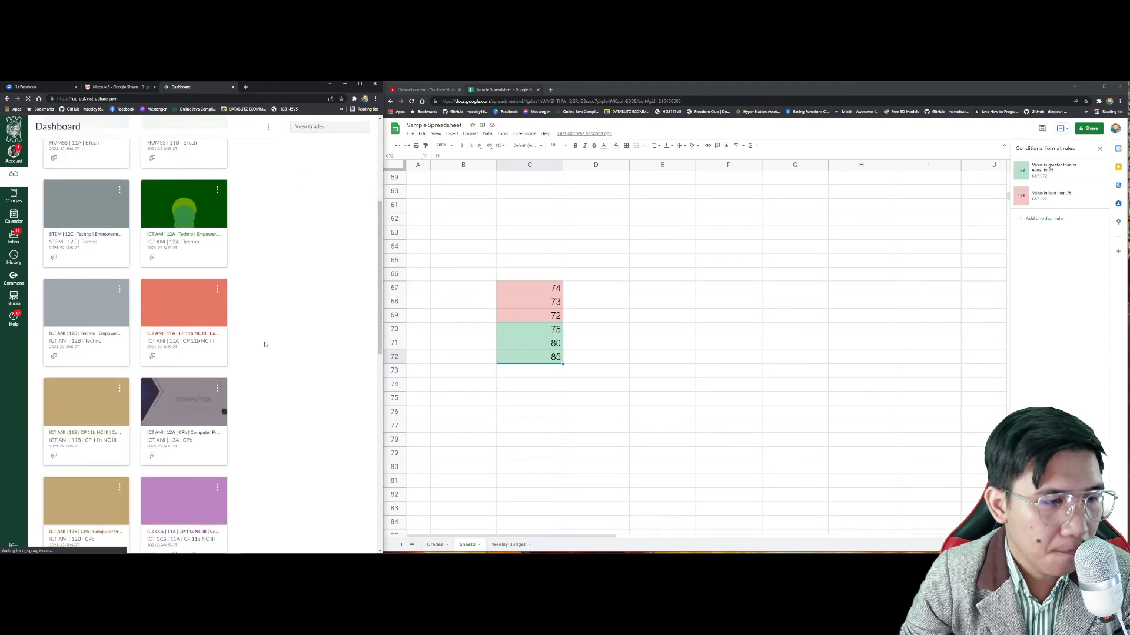
{"action": "scroll", "coordinate": [264, 343], "scroll_direction": "up", "scroll_amount": 5}
Step: Open Performance Check 6 from the HUMSS 11A course modules
{"action": "left_click", "coordinate": [74, 339]}
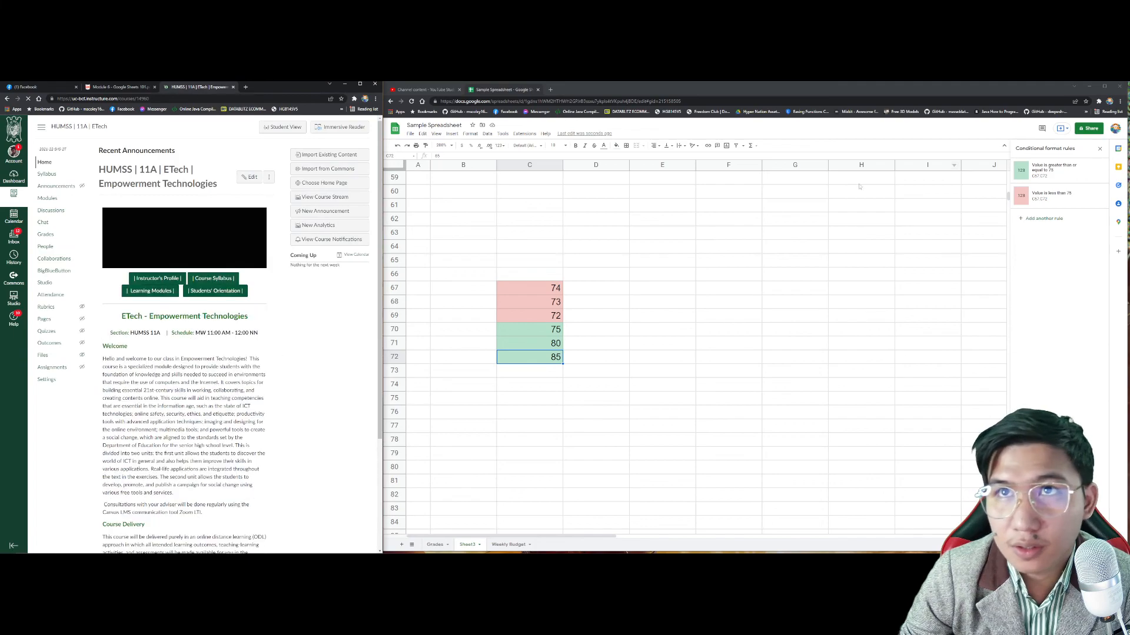
{"action": "left_click", "coordinate": [43, 199]}
{"action": "scroll", "coordinate": [231, 320], "scroll_direction": "down", "scroll_amount": 12}
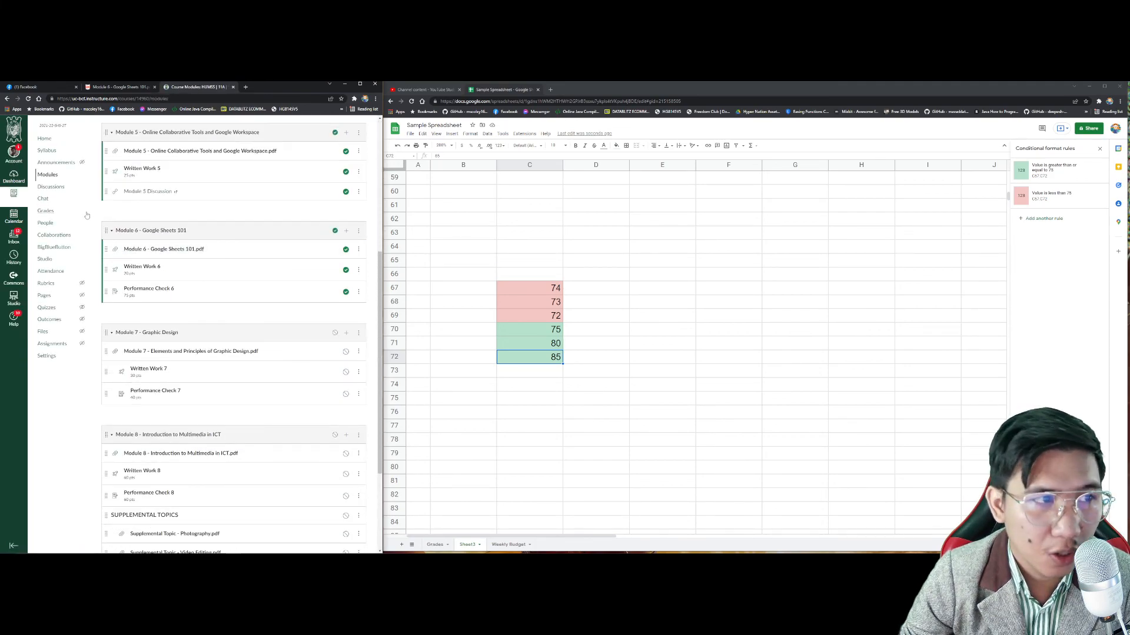
{"action": "scroll", "coordinate": [231, 321], "scroll_direction": "up", "scroll_amount": 3}
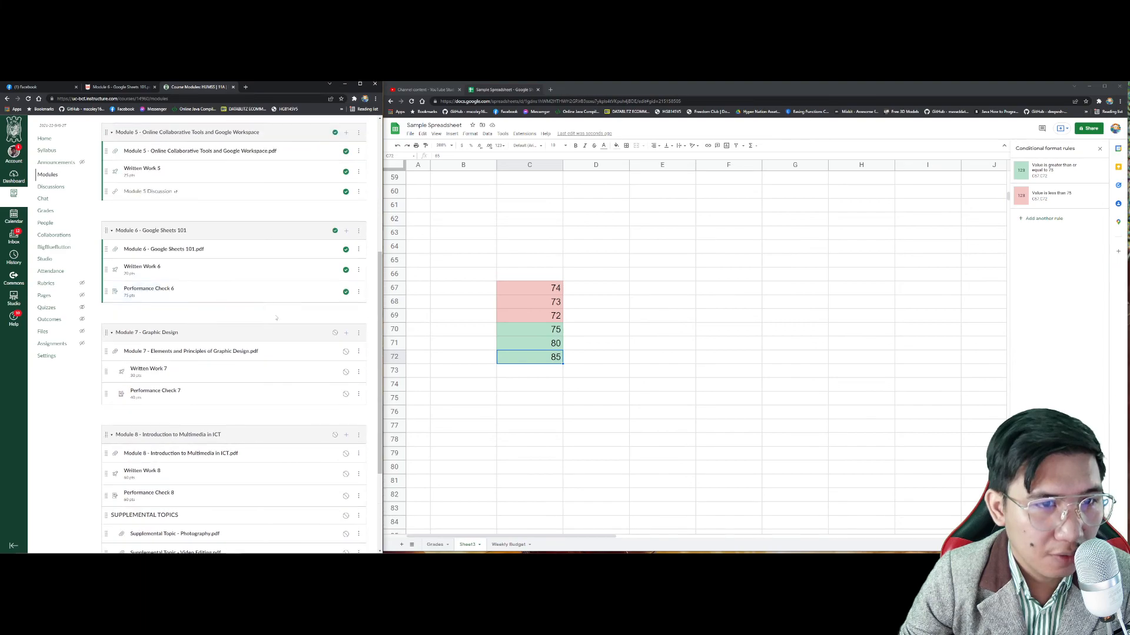
{"action": "left_click", "coordinate": [149, 292]}
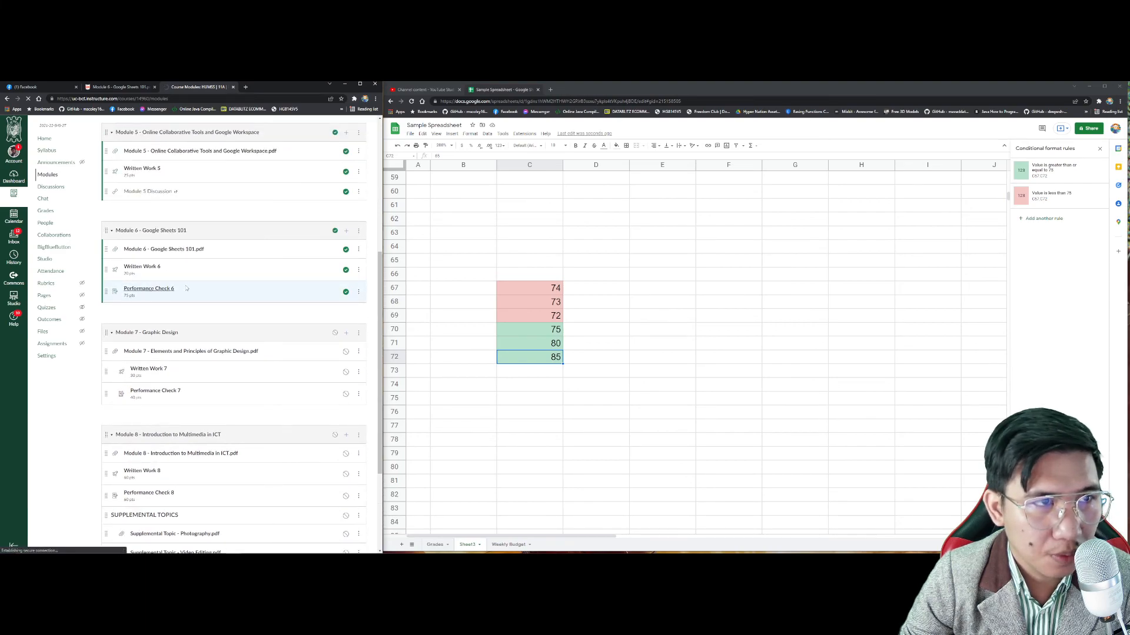
{"action": "scroll", "coordinate": [217, 226], "scroll_direction": "down", "scroll_amount": 2}
{"action": "scroll", "coordinate": [217, 226], "scroll_direction": "up", "scroll_amount": 2}
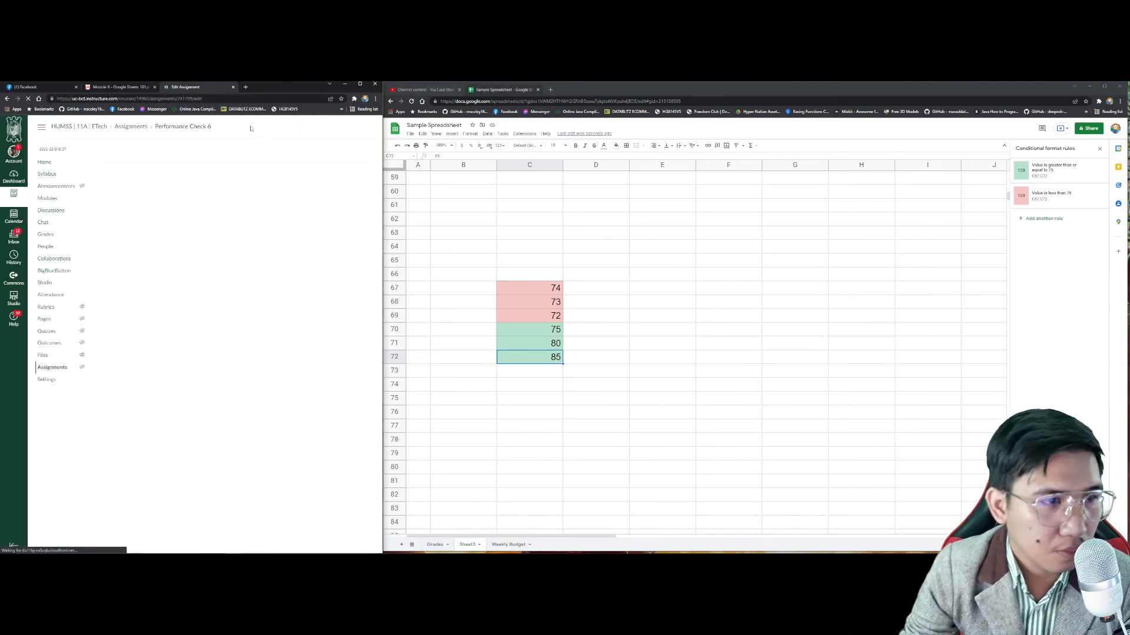
{"action": "scroll", "coordinate": [203, 281], "scroll_direction": "down", "scroll_amount": 2}
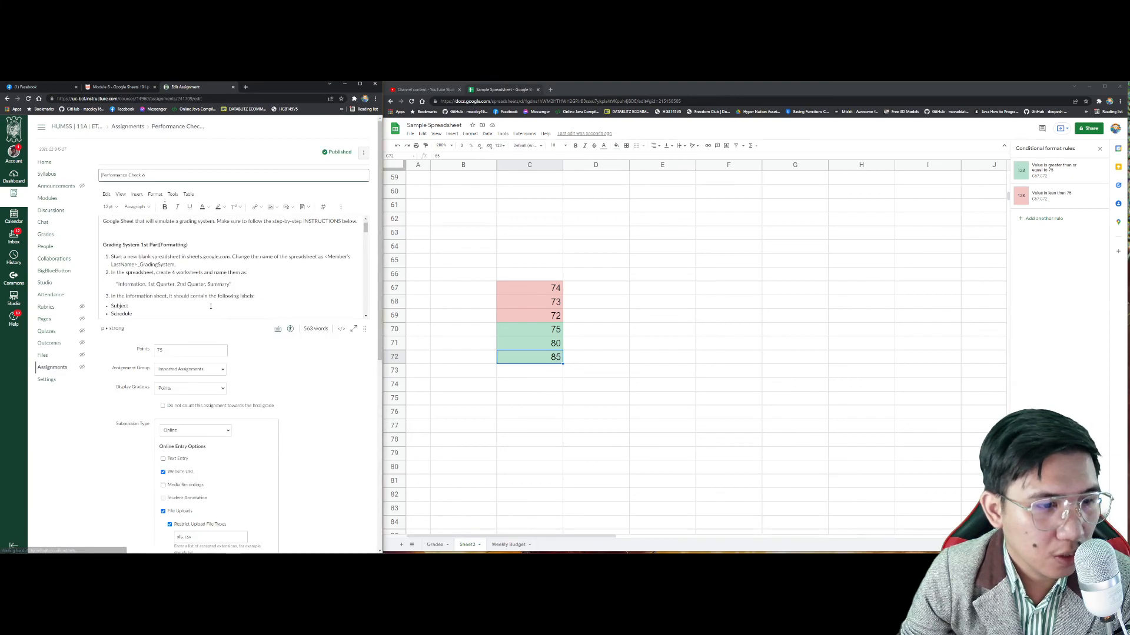
{"action": "scroll", "coordinate": [201, 278], "scroll_direction": "down", "scroll_amount": 5}
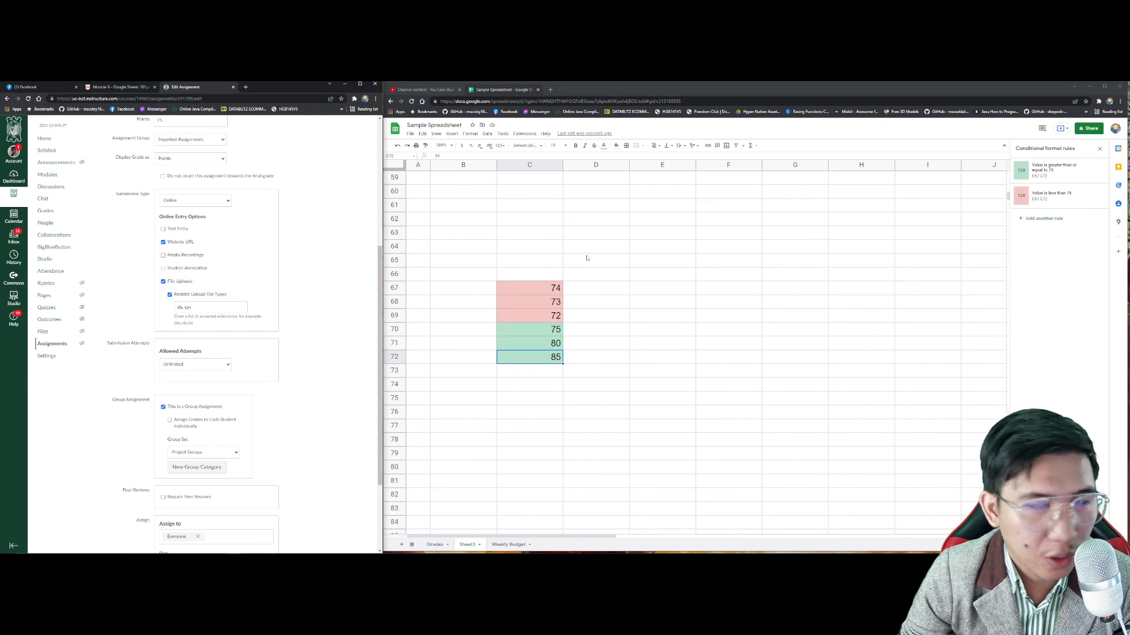
{"action": "left_click", "coordinate": [1088, 128]}
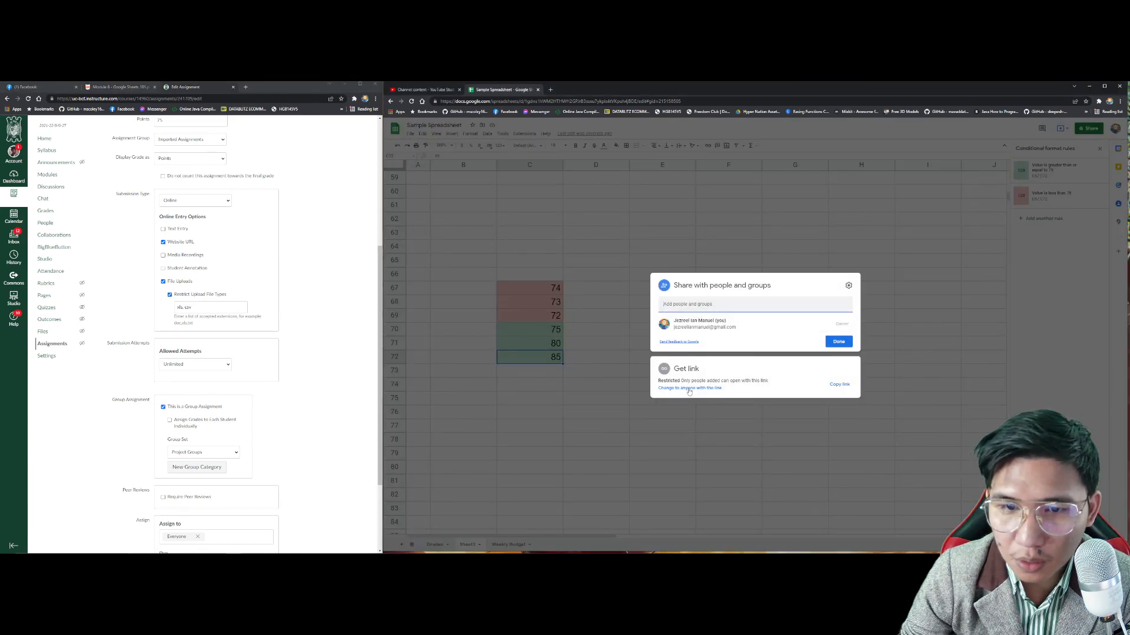
Step: Change sharing to anyone with the link and copy the spreadsheet's link
{"action": "left_click", "coordinate": [688, 389]}
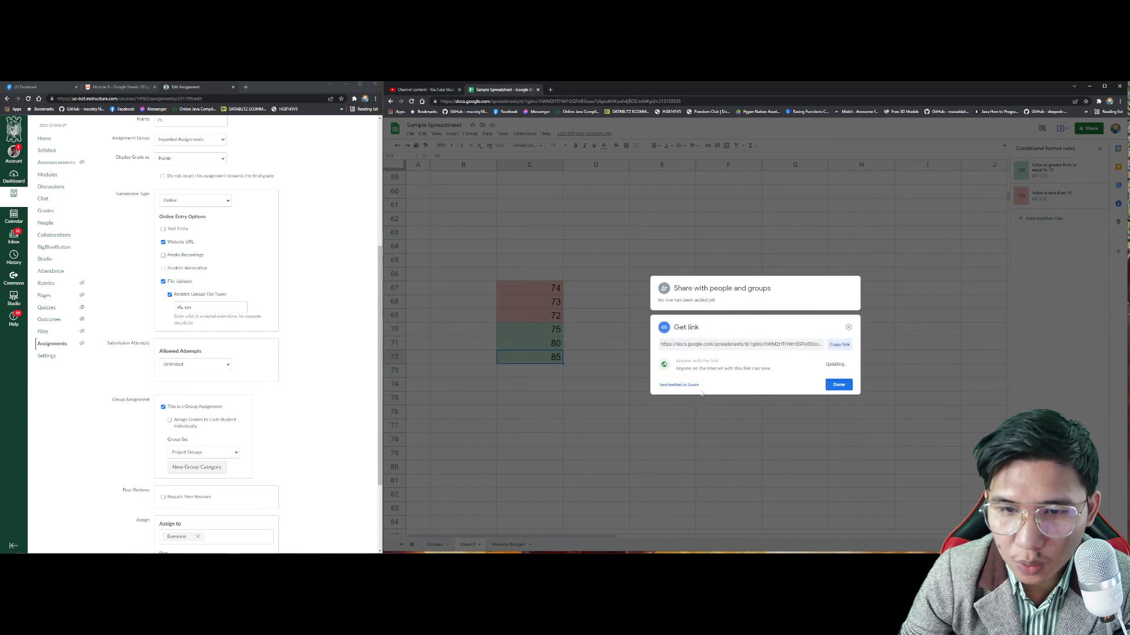
{"action": "left_click", "coordinate": [699, 361]}
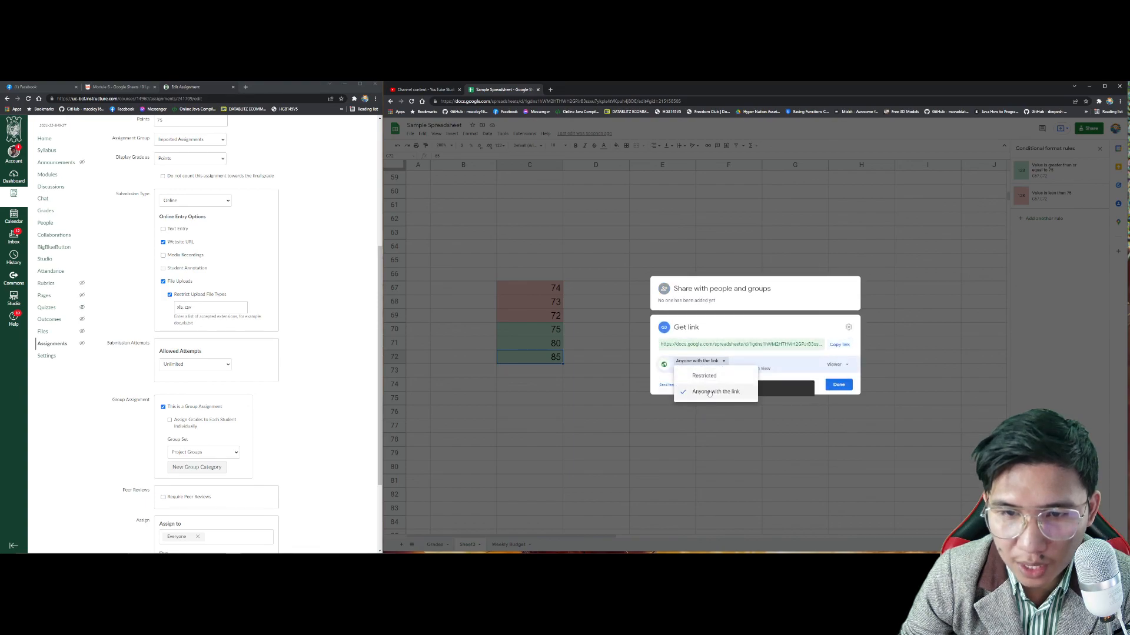
{"action": "left_click", "coordinate": [836, 347]}
{"action": "left_click", "coordinate": [839, 385]}
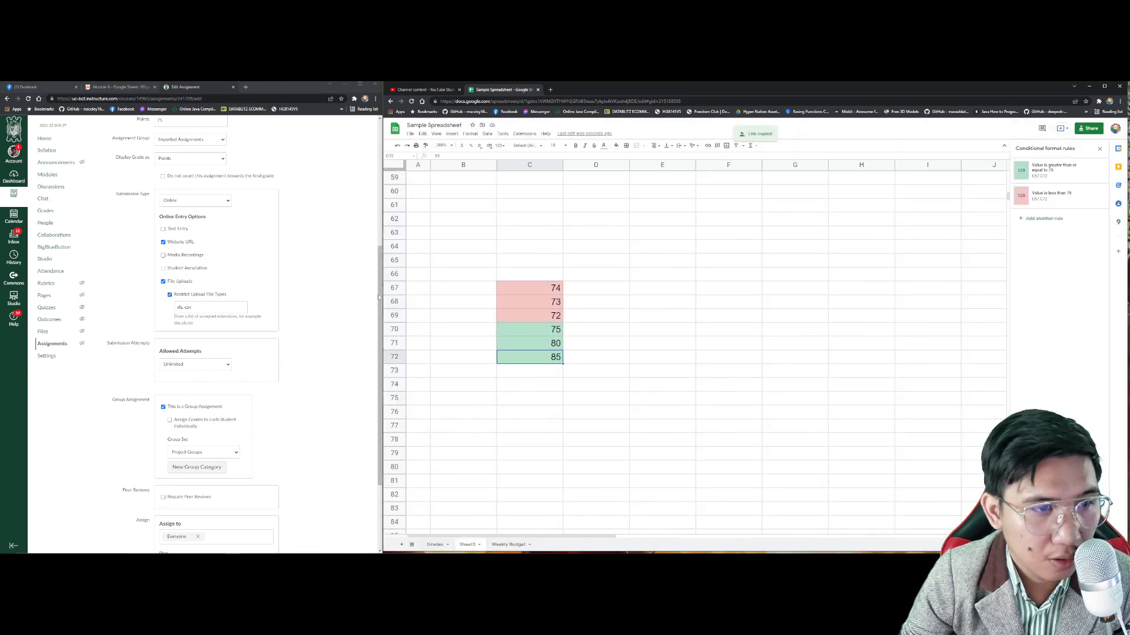
Step: Change Restrict Upload File Types to xls, csv, xlsx and save Performance Check 6
{"action": "left_click_drag", "start_coordinate": [224, 307], "coordinate": [97, 323]}
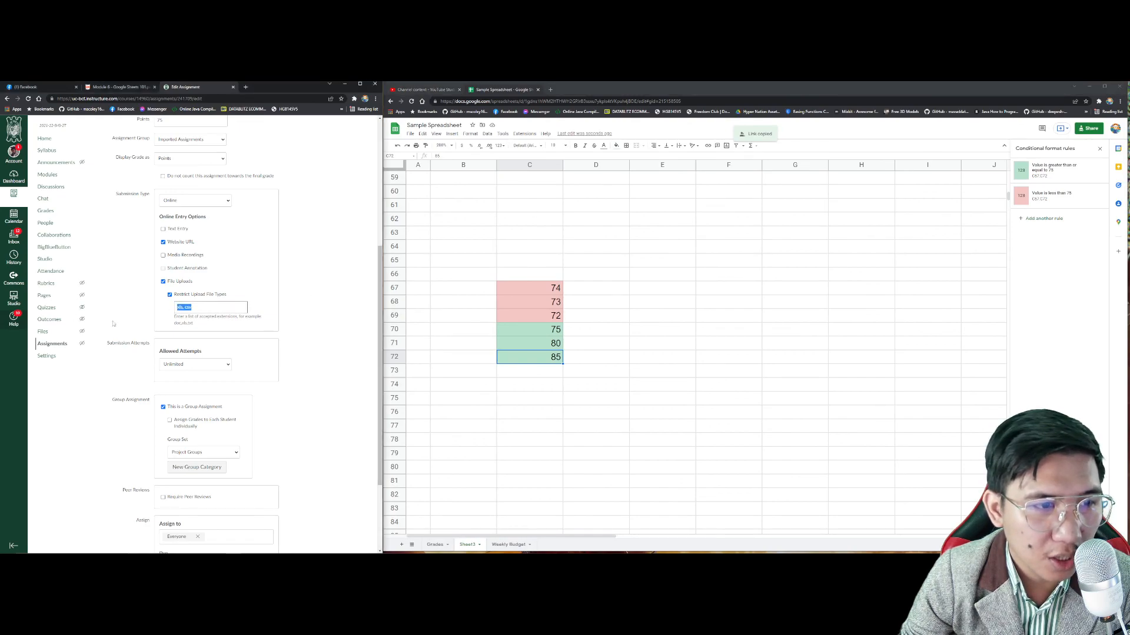
{"action": "left_click", "coordinate": [409, 135]}
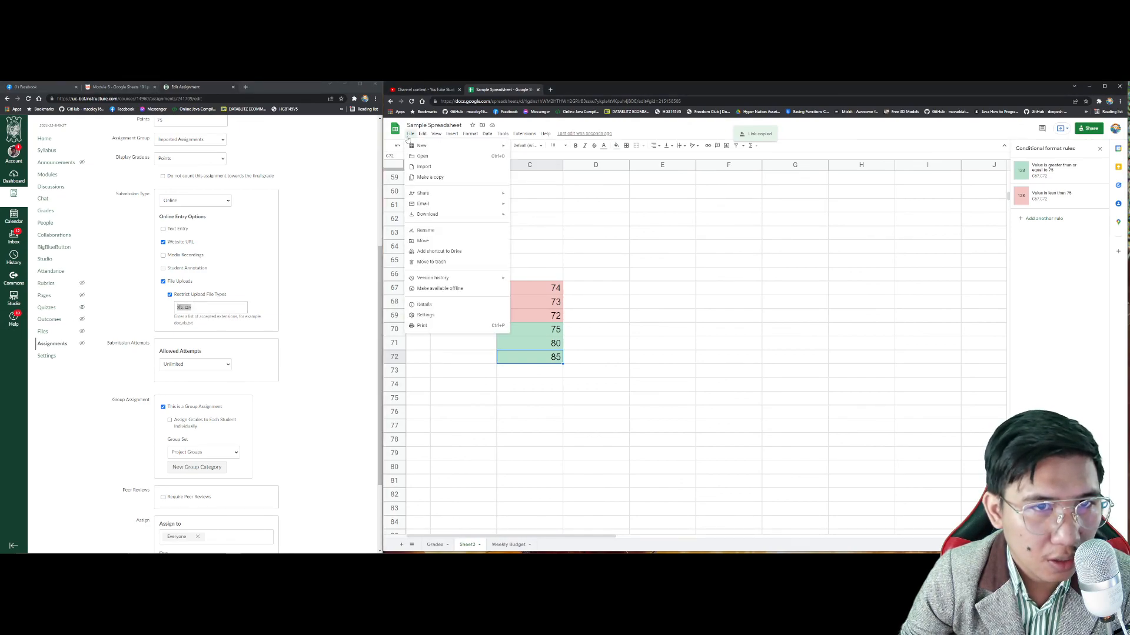
{"action": "mouse_move", "coordinate": [428, 217]}
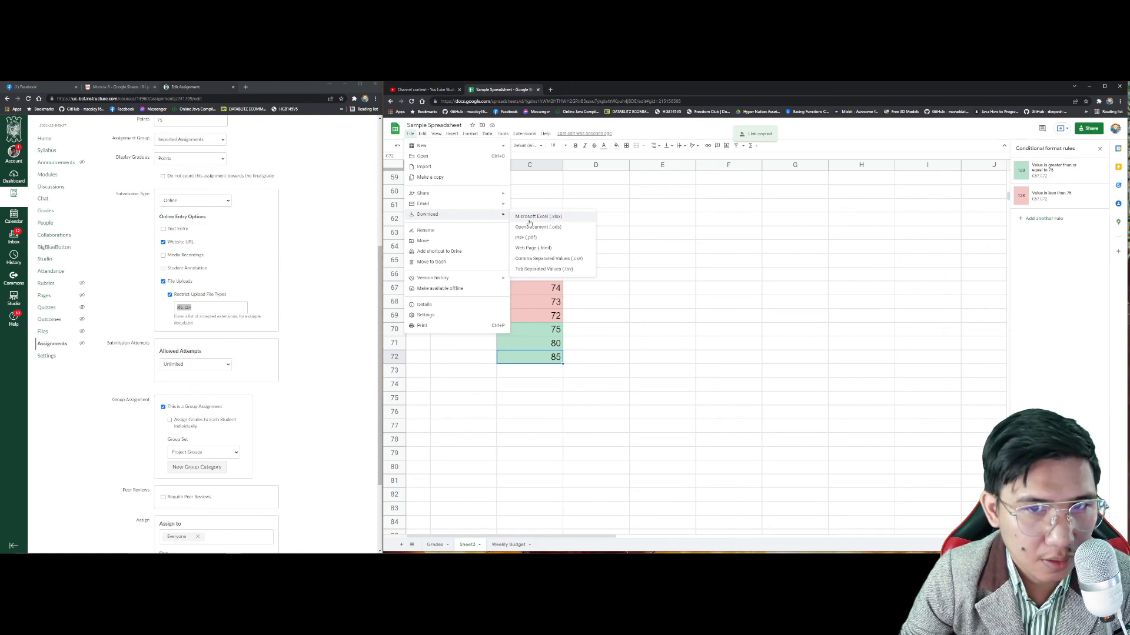
{"action": "left_click", "coordinate": [202, 310]}
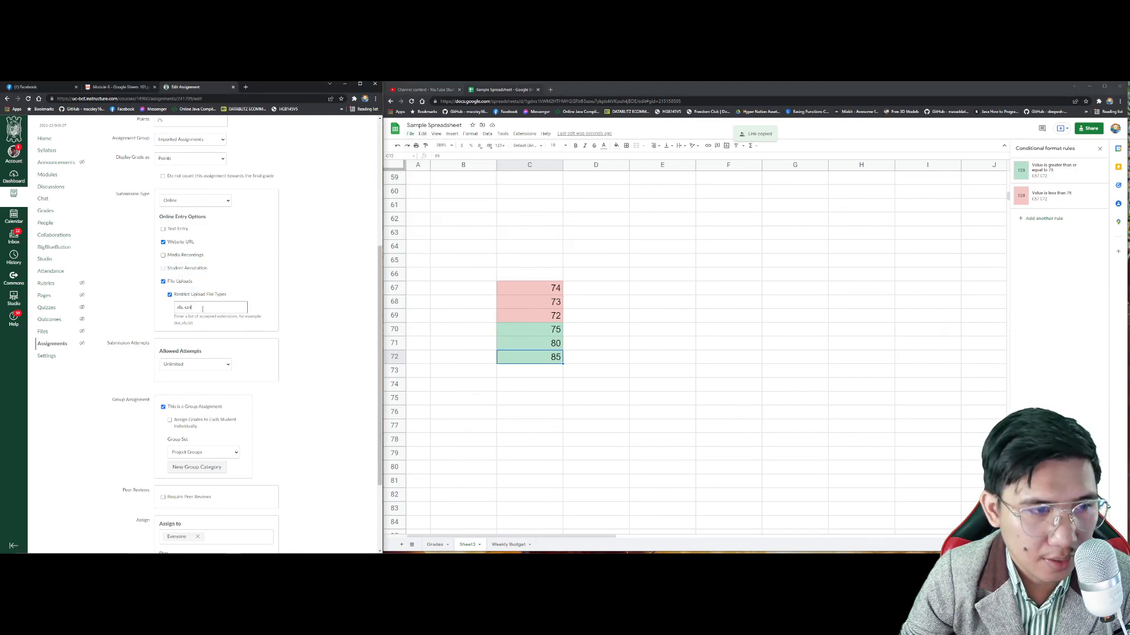
{"action": "type", "text": ",xlsx"}
{"action": "key", "text": "ctrl+a"}
{"action": "left_click", "coordinate": [202, 308]}
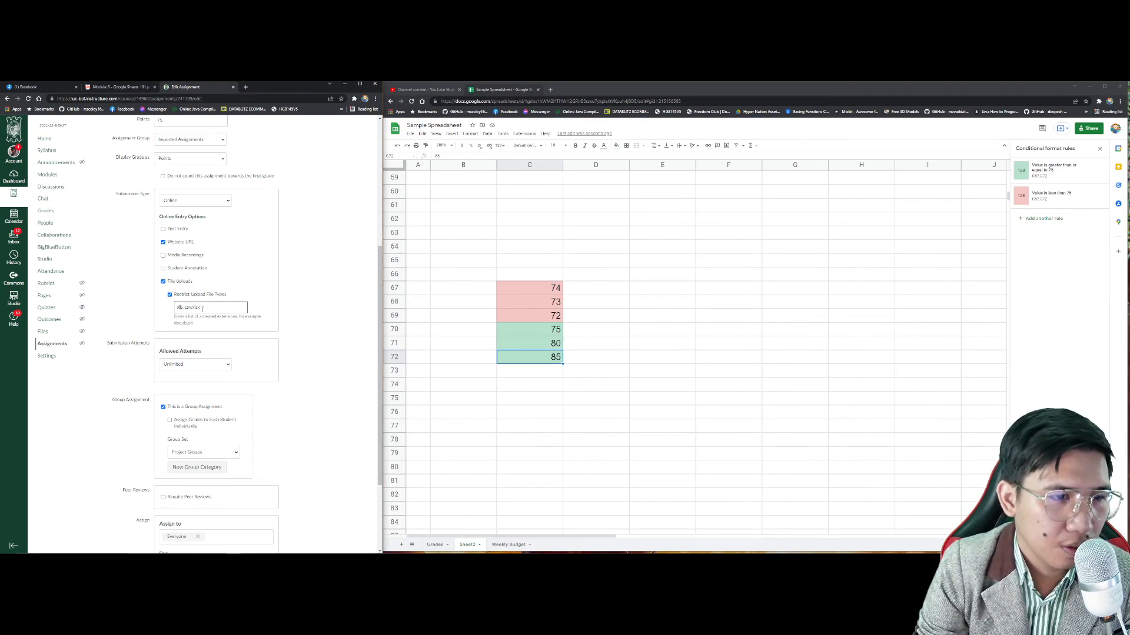
{"action": "scroll", "coordinate": [340, 482], "scroll_direction": "down", "scroll_amount": 2}
{"action": "left_click", "coordinate": [357, 525]}
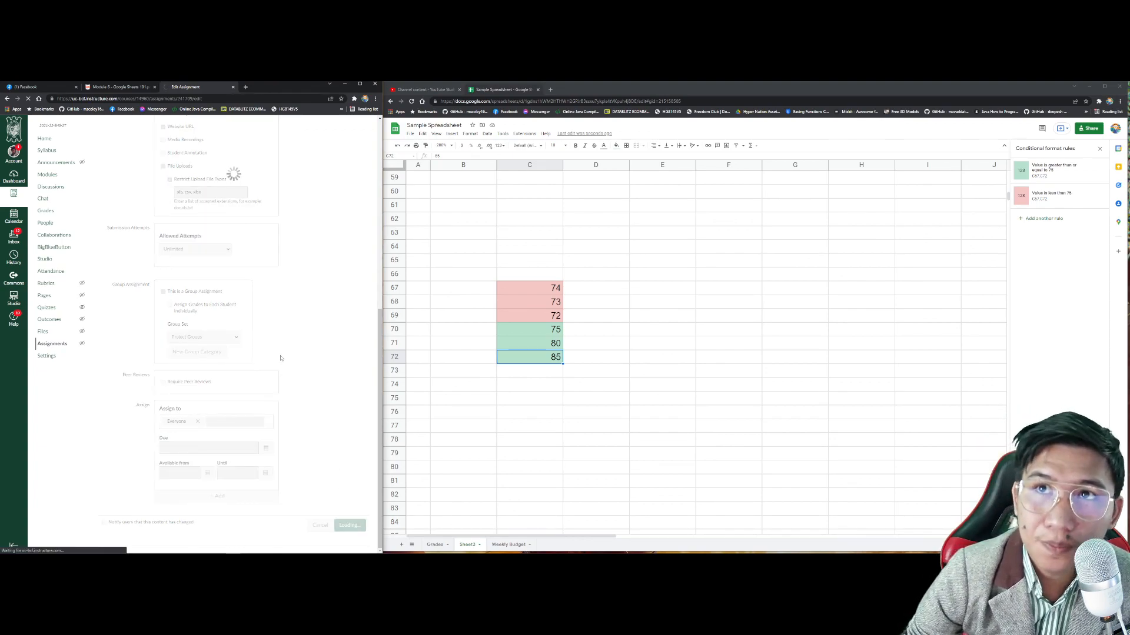